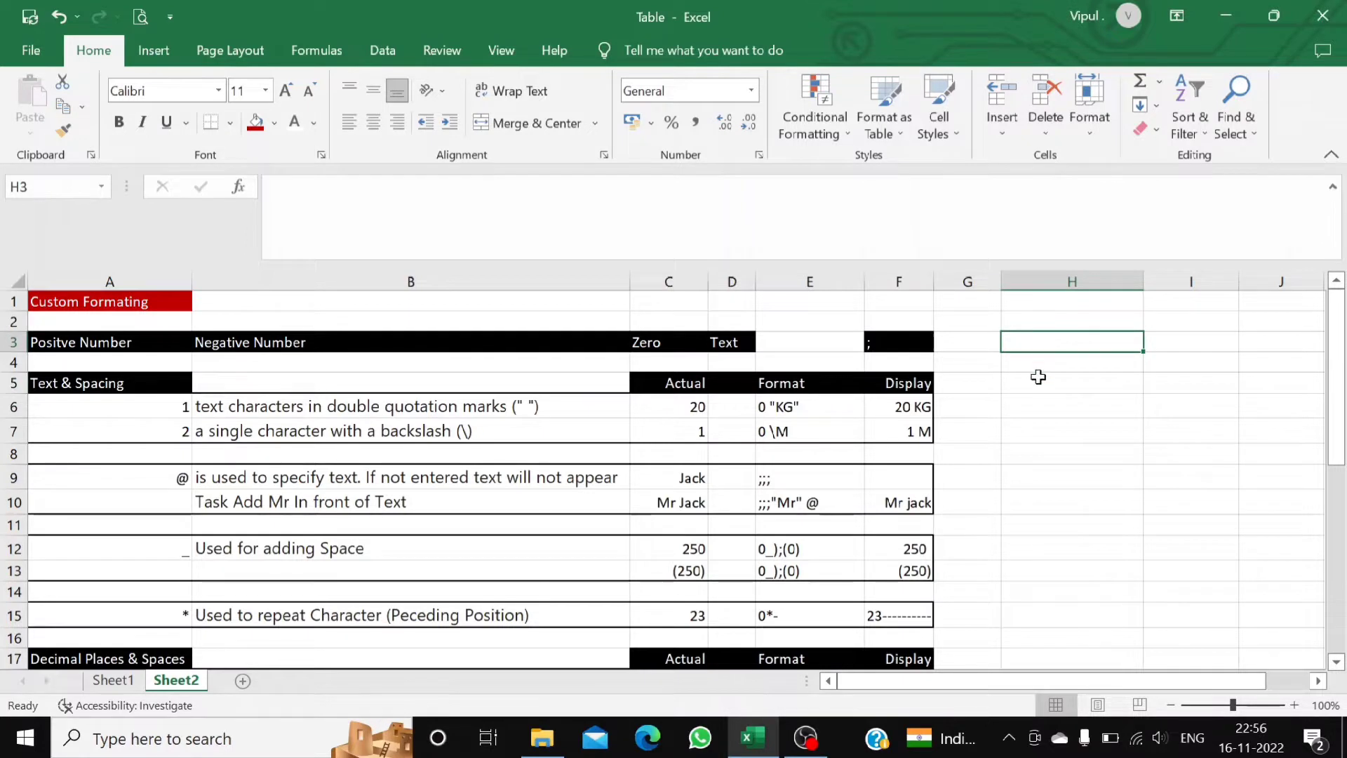
left_click(1038, 381)
left_click(1005, 405)
left_click(1029, 365)
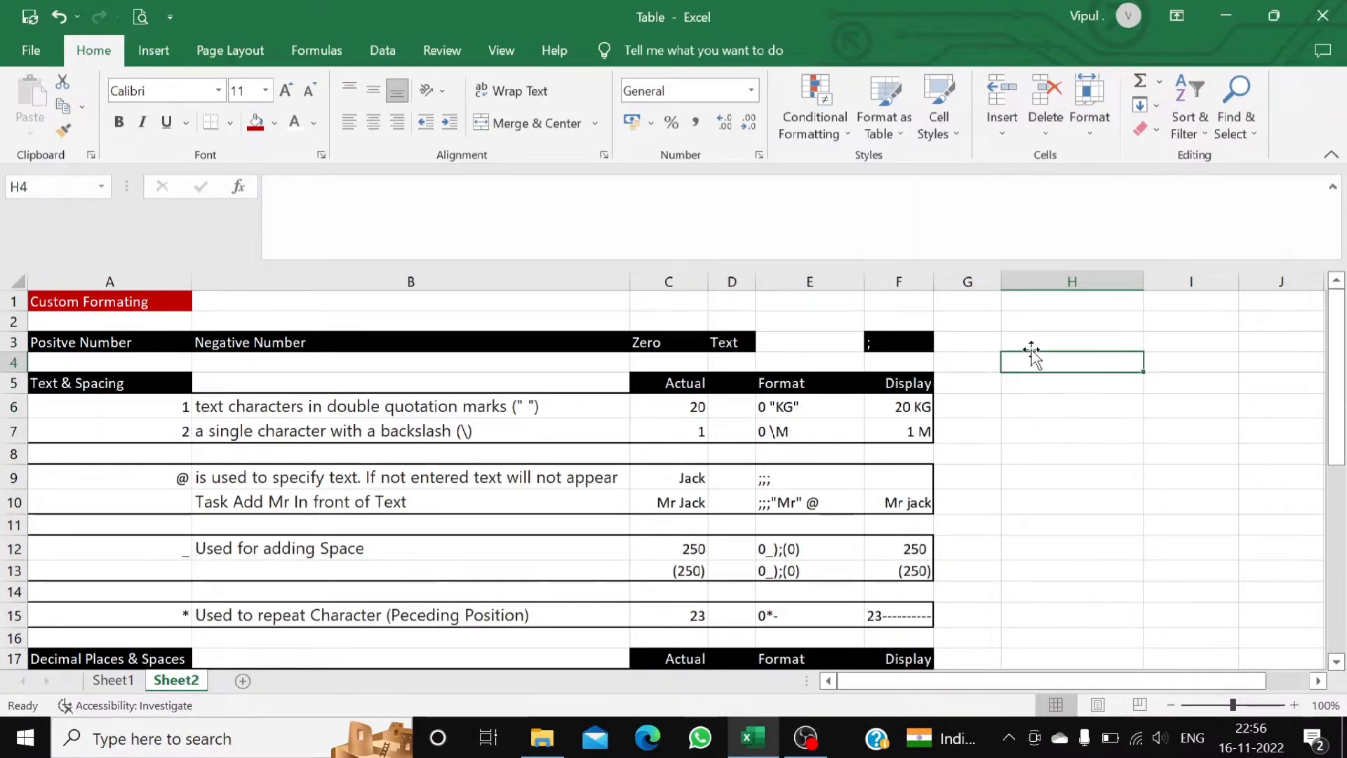
left_click(1031, 344)
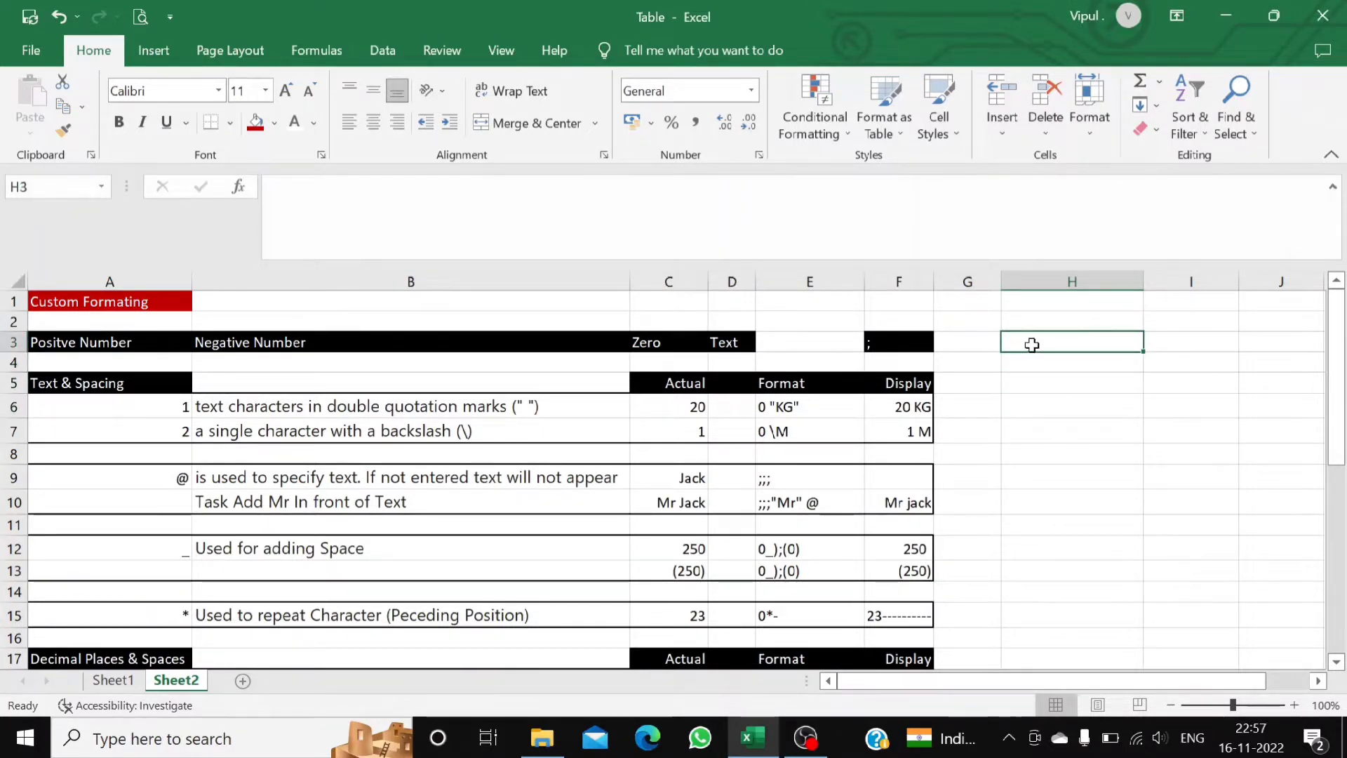
left_click(1031, 359)
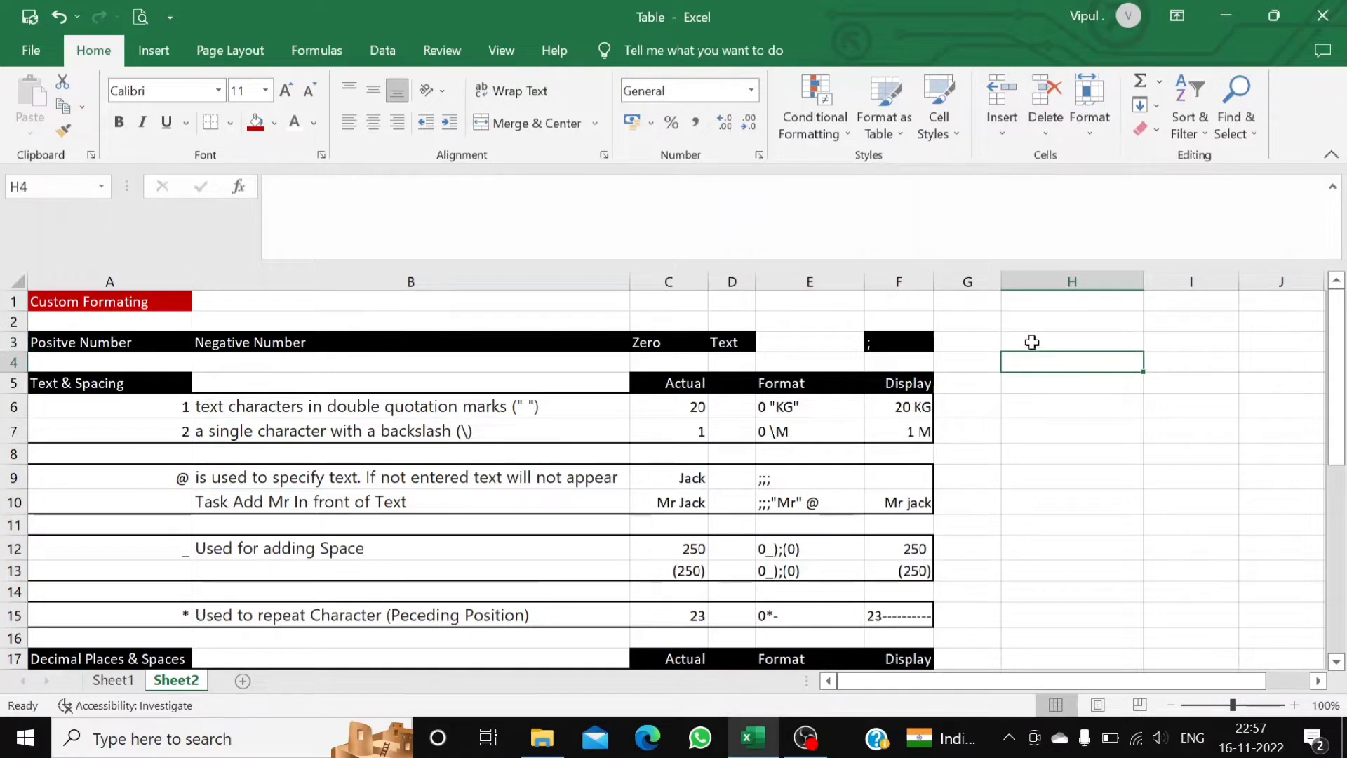
Open the cell format settings for H3 and view the Custom number format codes.
left_click(1031, 342)
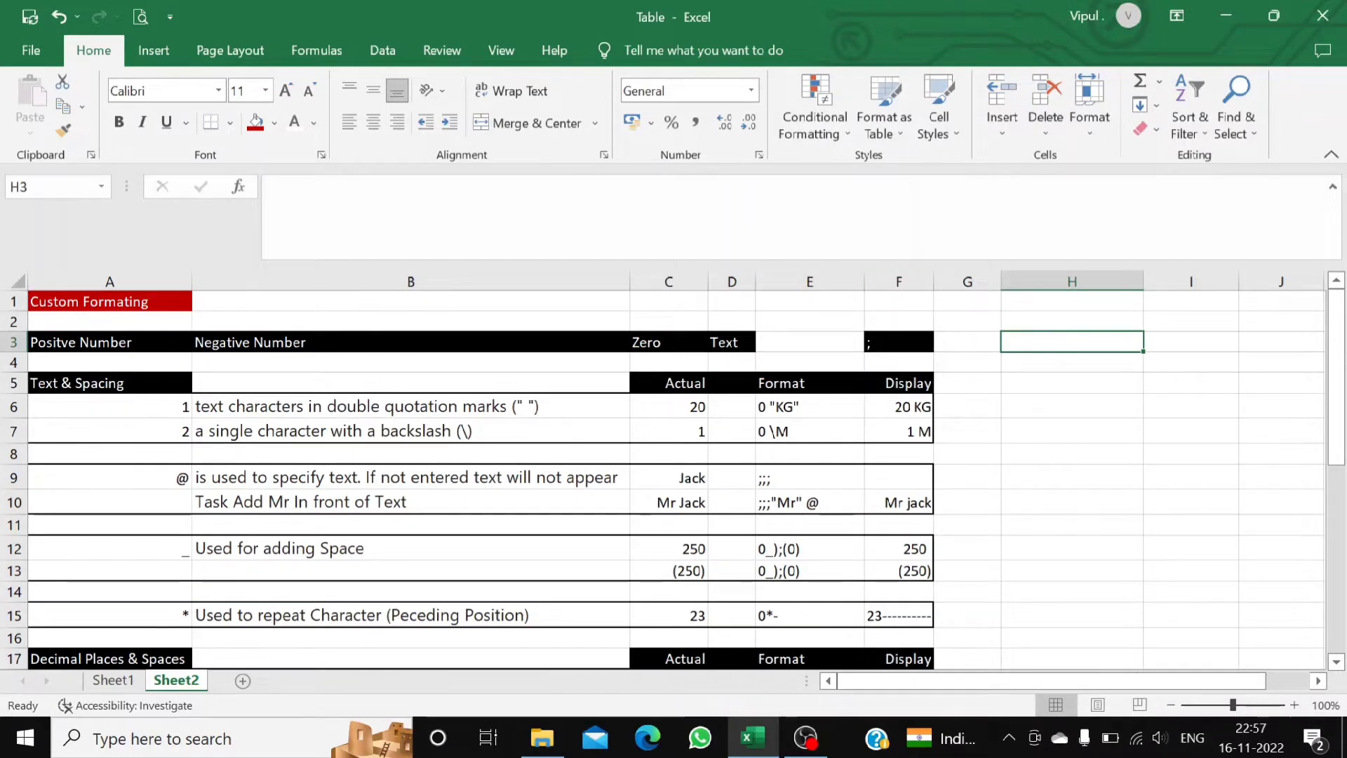
left_click(760, 155)
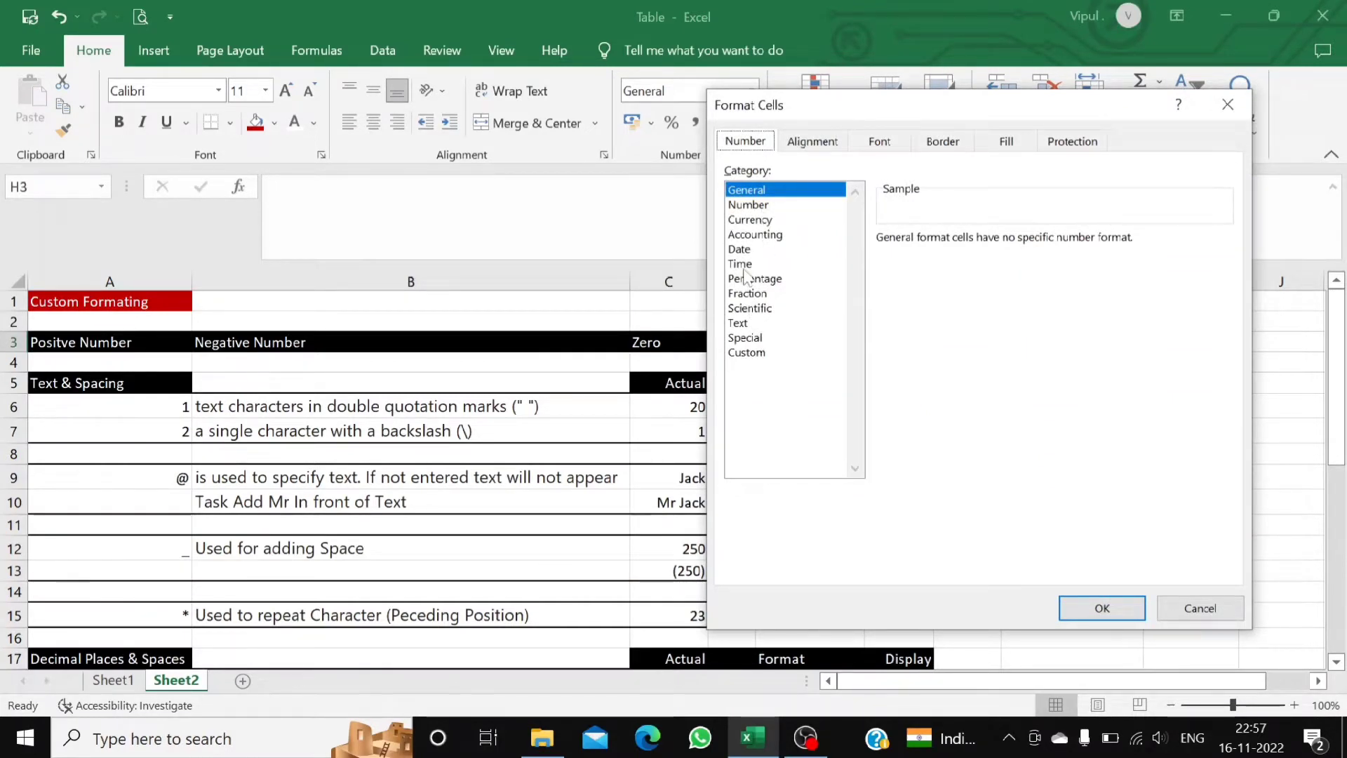
left_click(745, 354)
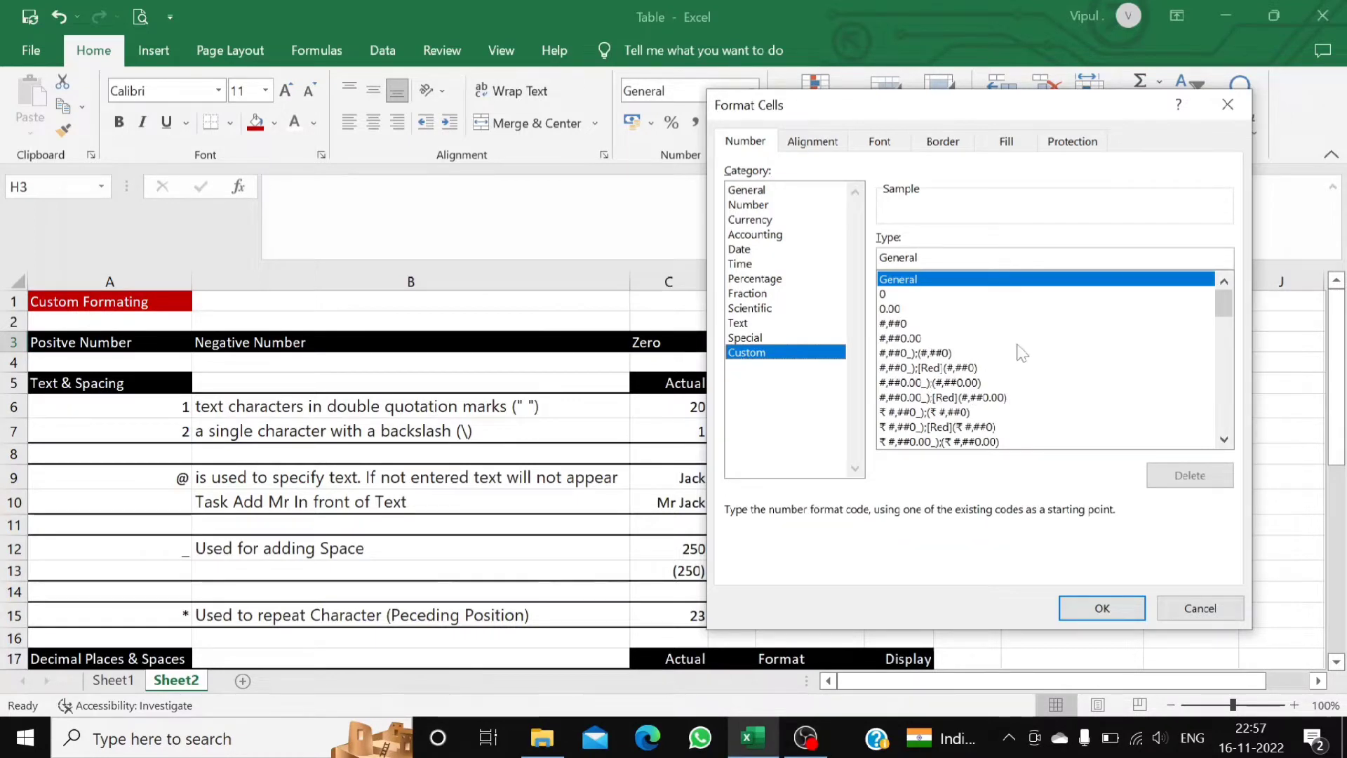
mouse_move(1223, 305)
left_mouse_down()
mouse_move(1224, 421)
mouse_move(1245, 313)
left_mouse_up()
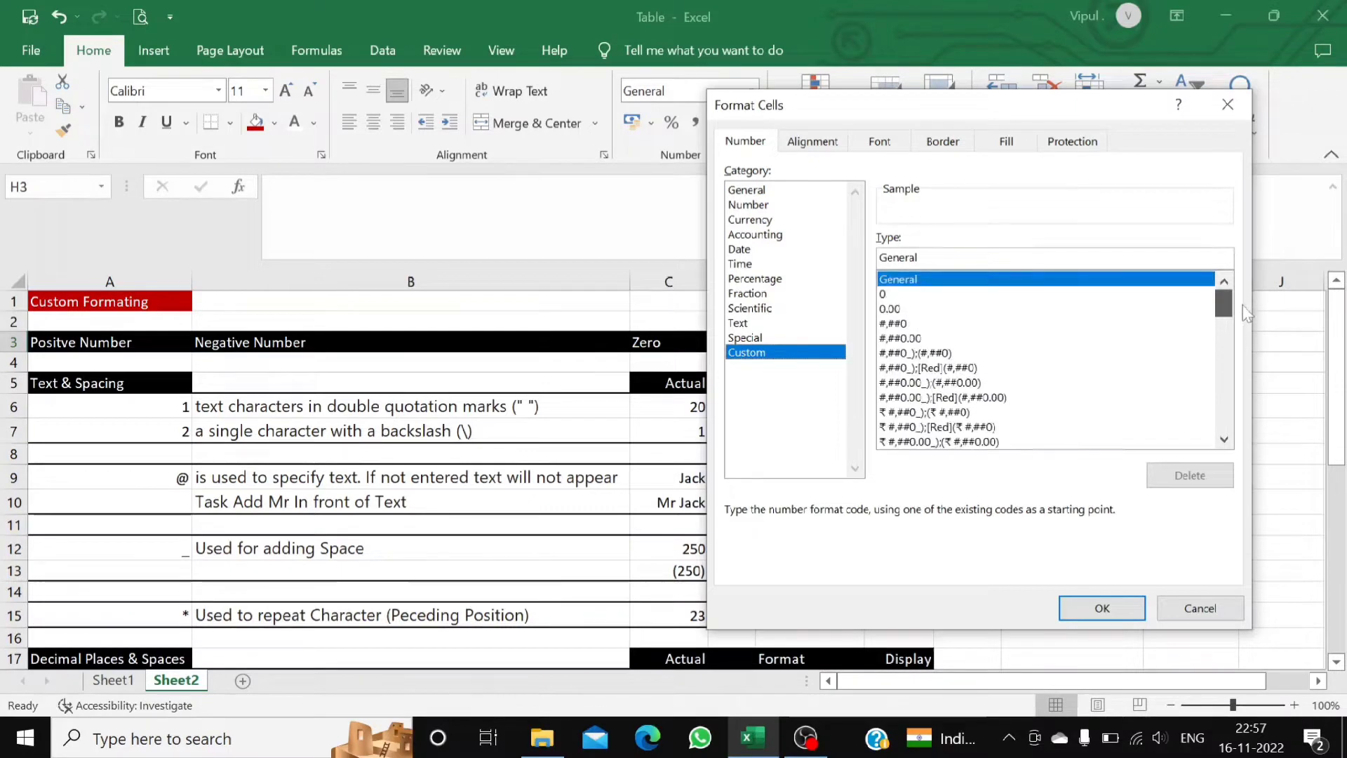
Look through the built-in number format categories, including Fraction, Date, Number, Percentage, Scientific, Text, Special, Time and Accounting.
left_click(773, 295)
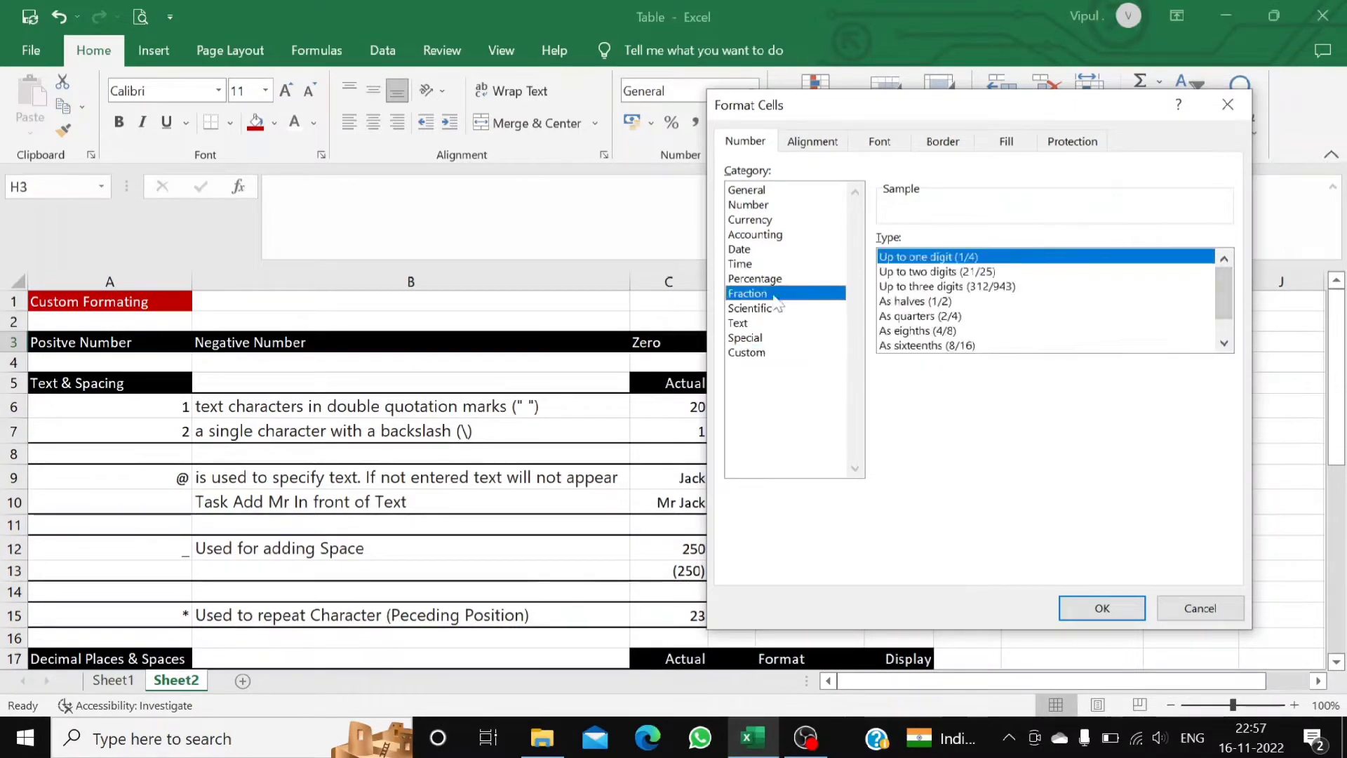
left_click(763, 251)
left_click(752, 206)
left_click(745, 251)
left_click(742, 279)
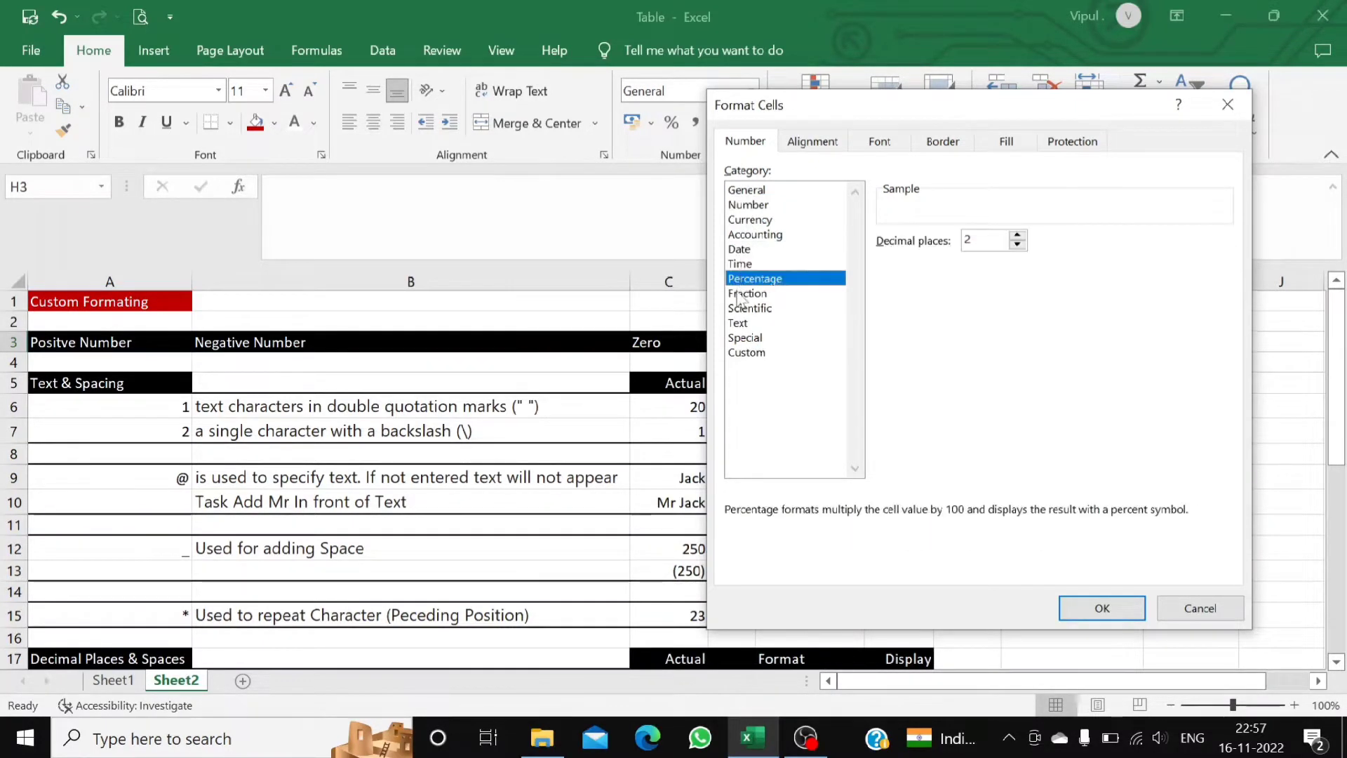
left_click(744, 308)
left_click(741, 323)
left_click(738, 338)
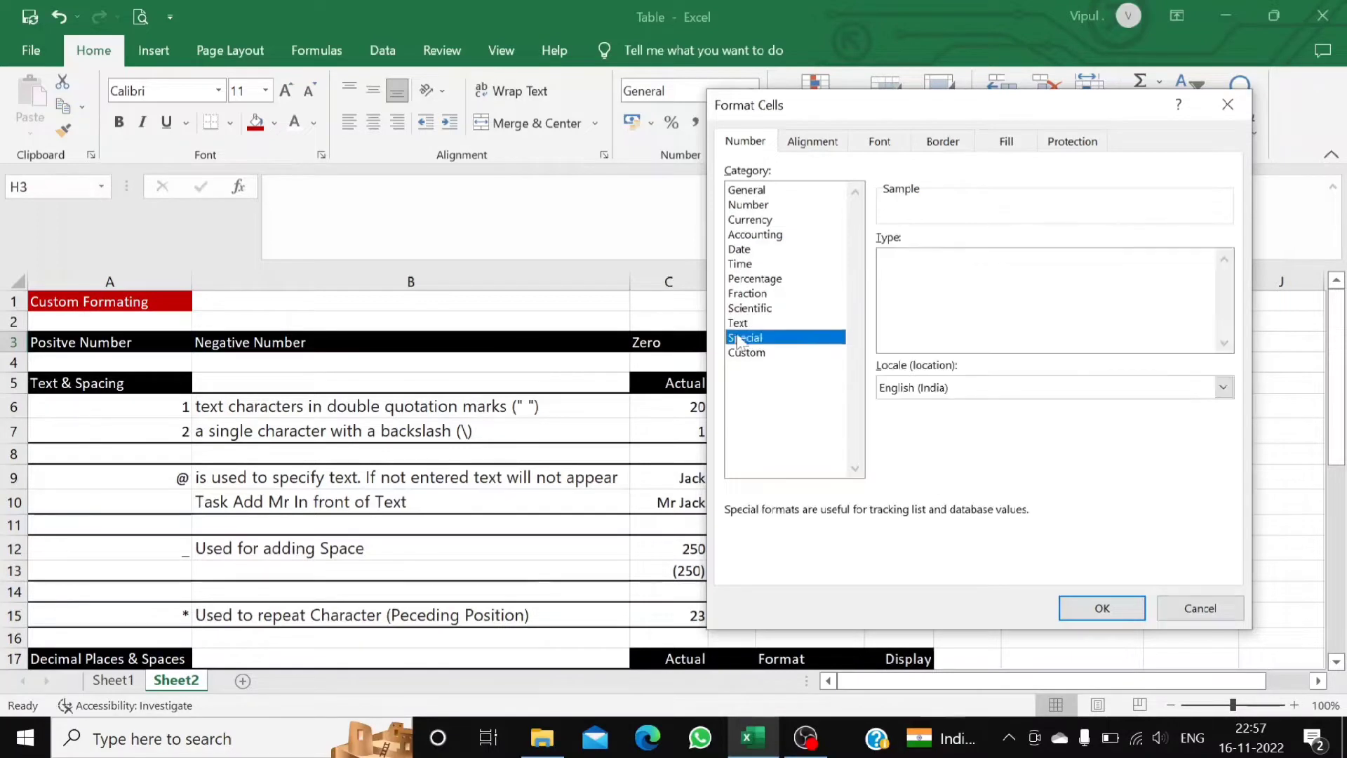
left_click(743, 278)
left_click(743, 264)
left_click(748, 234)
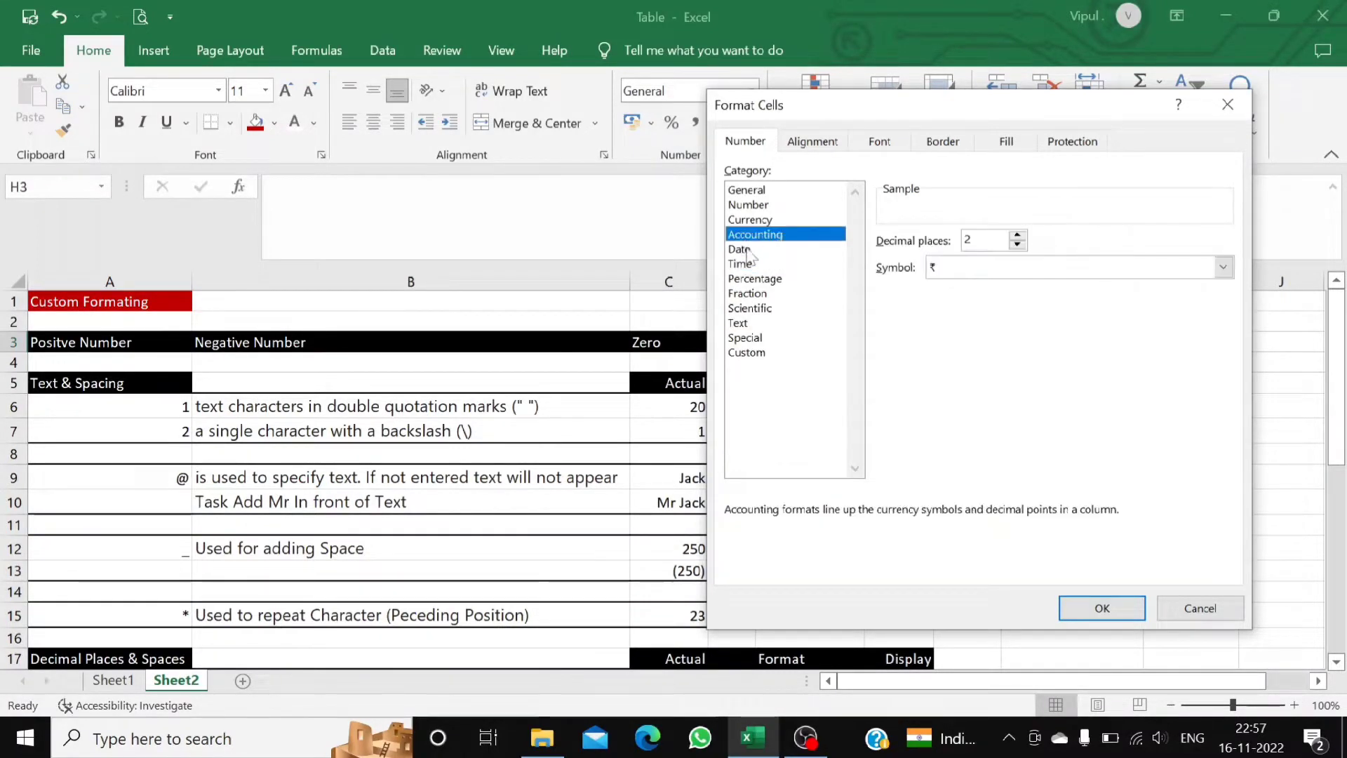
Apply the Time format to cell H3 using the first 13:30:55 type without an asterisk.
left_click(745, 264)
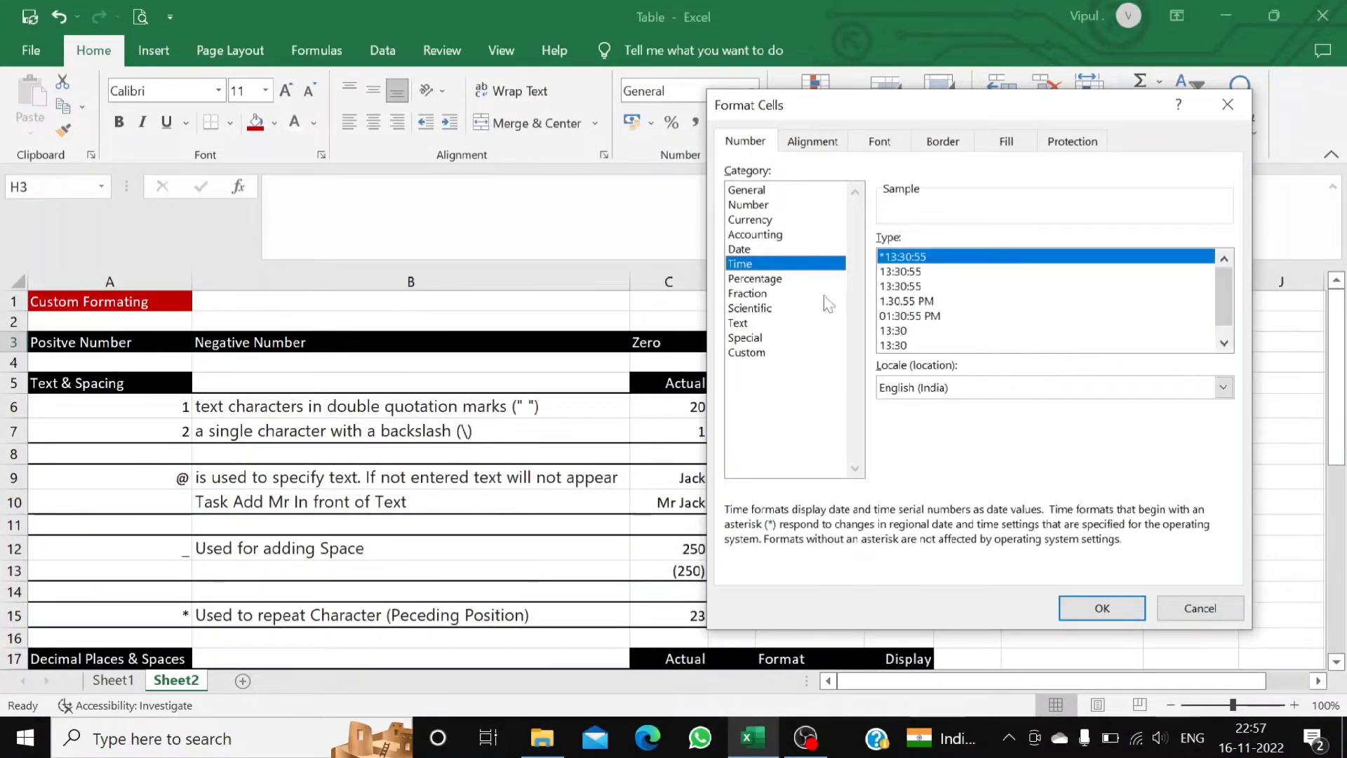
left_click(905, 285)
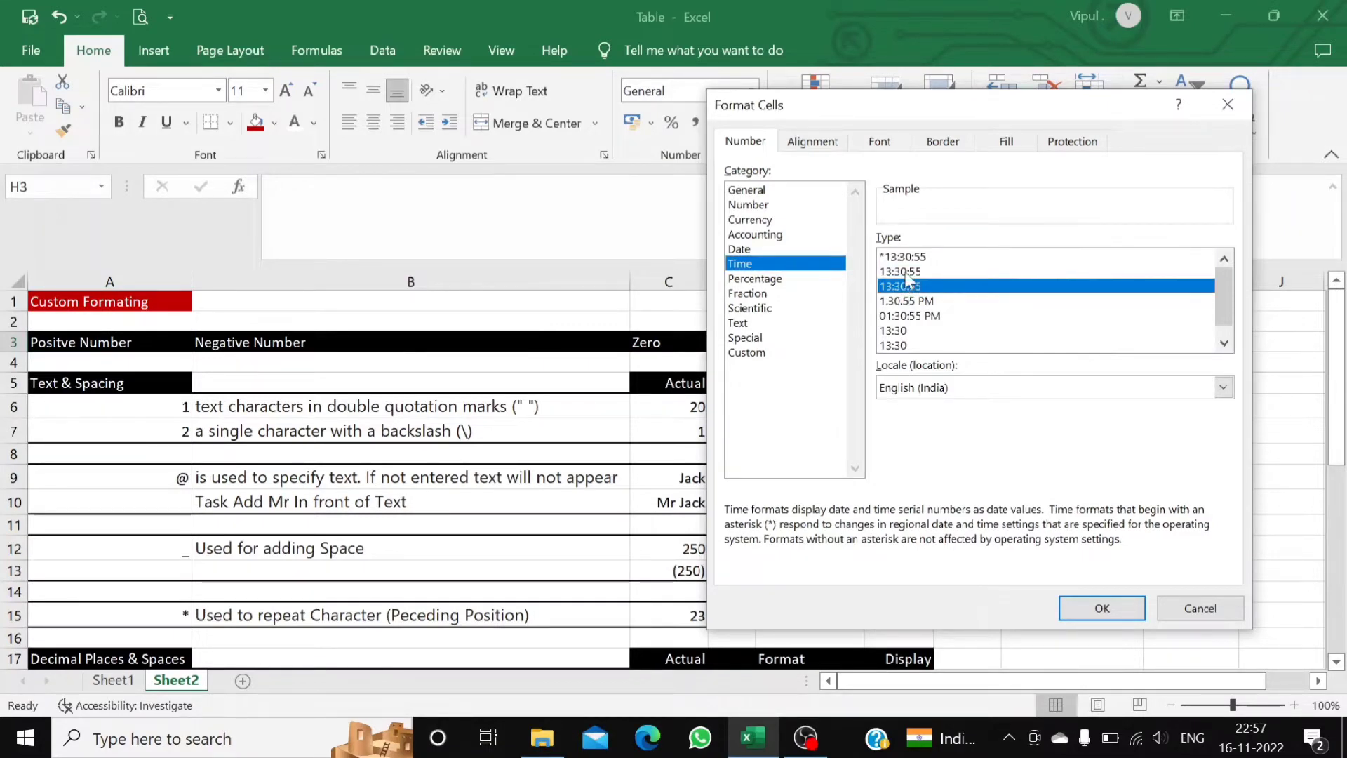
left_click(908, 272)
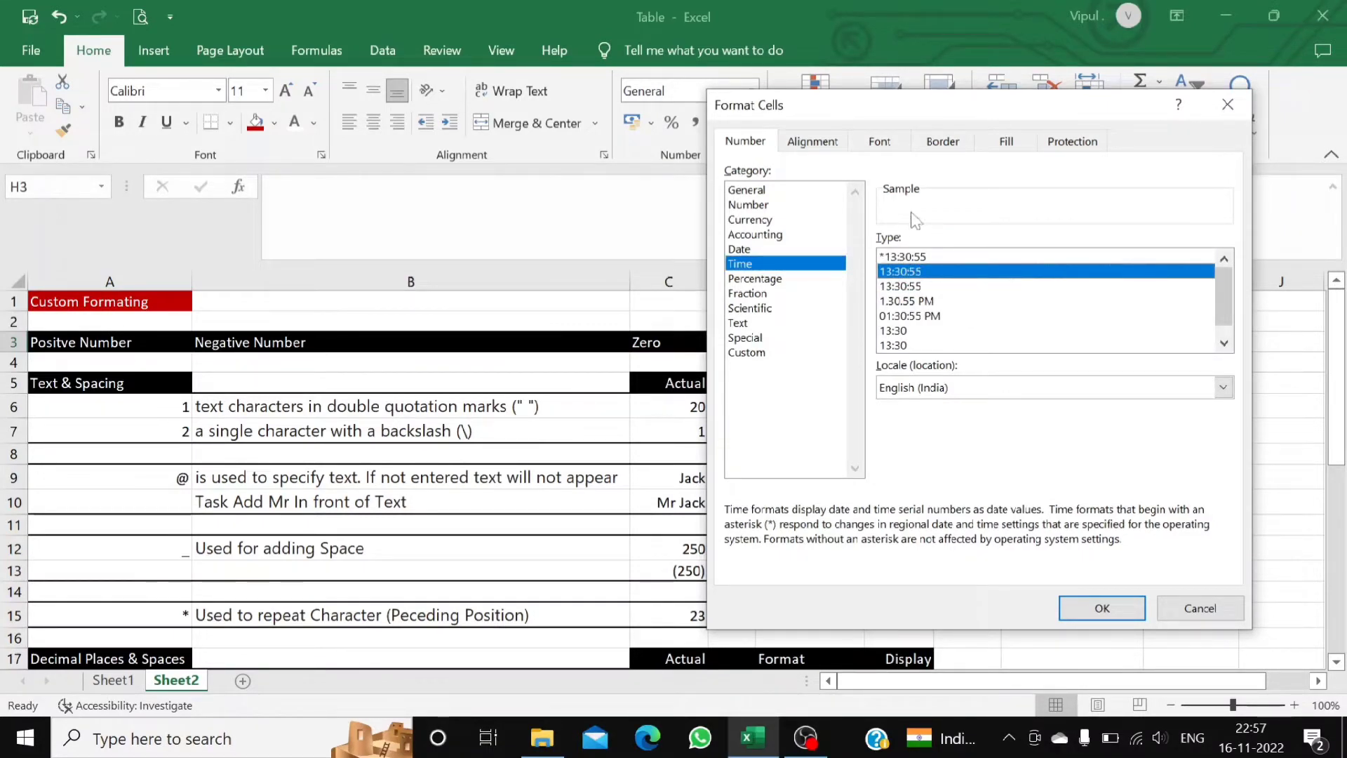
left_click(776, 221)
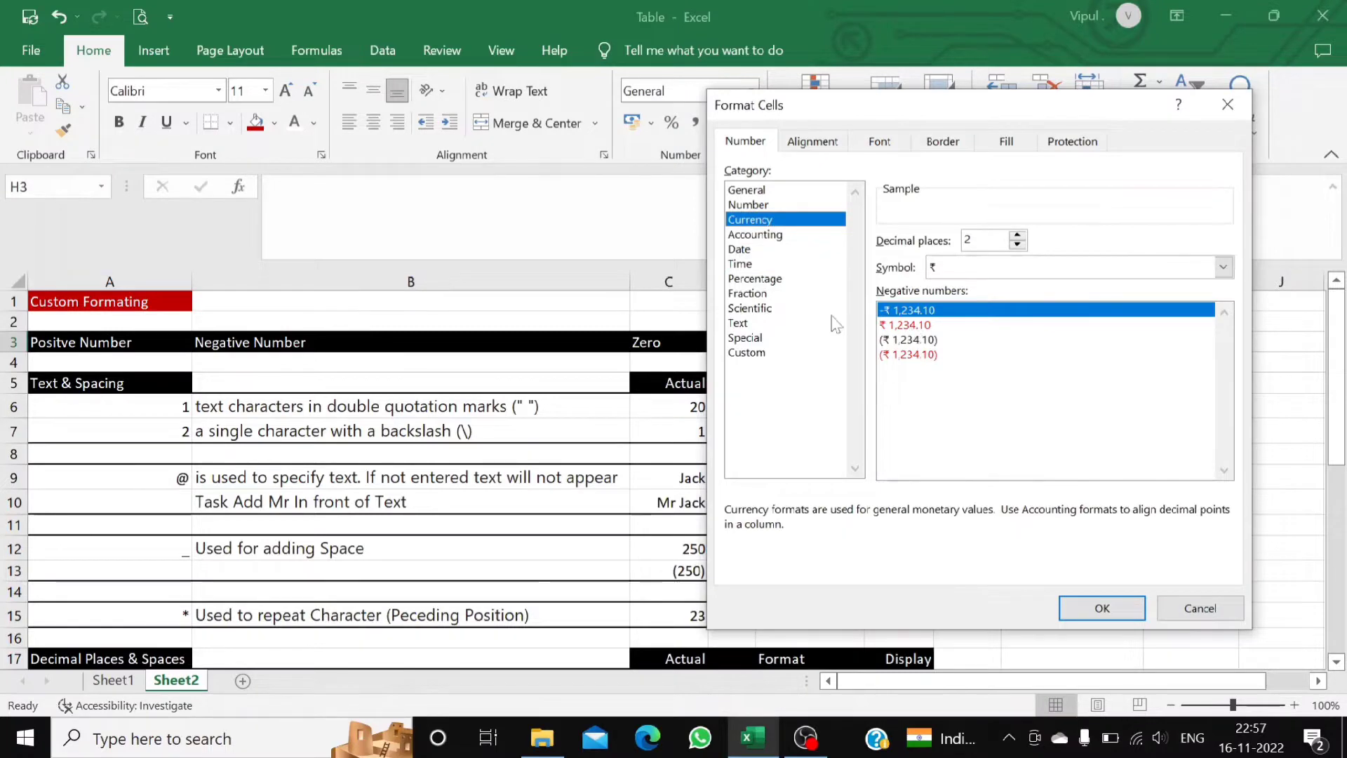
left_click(752, 265)
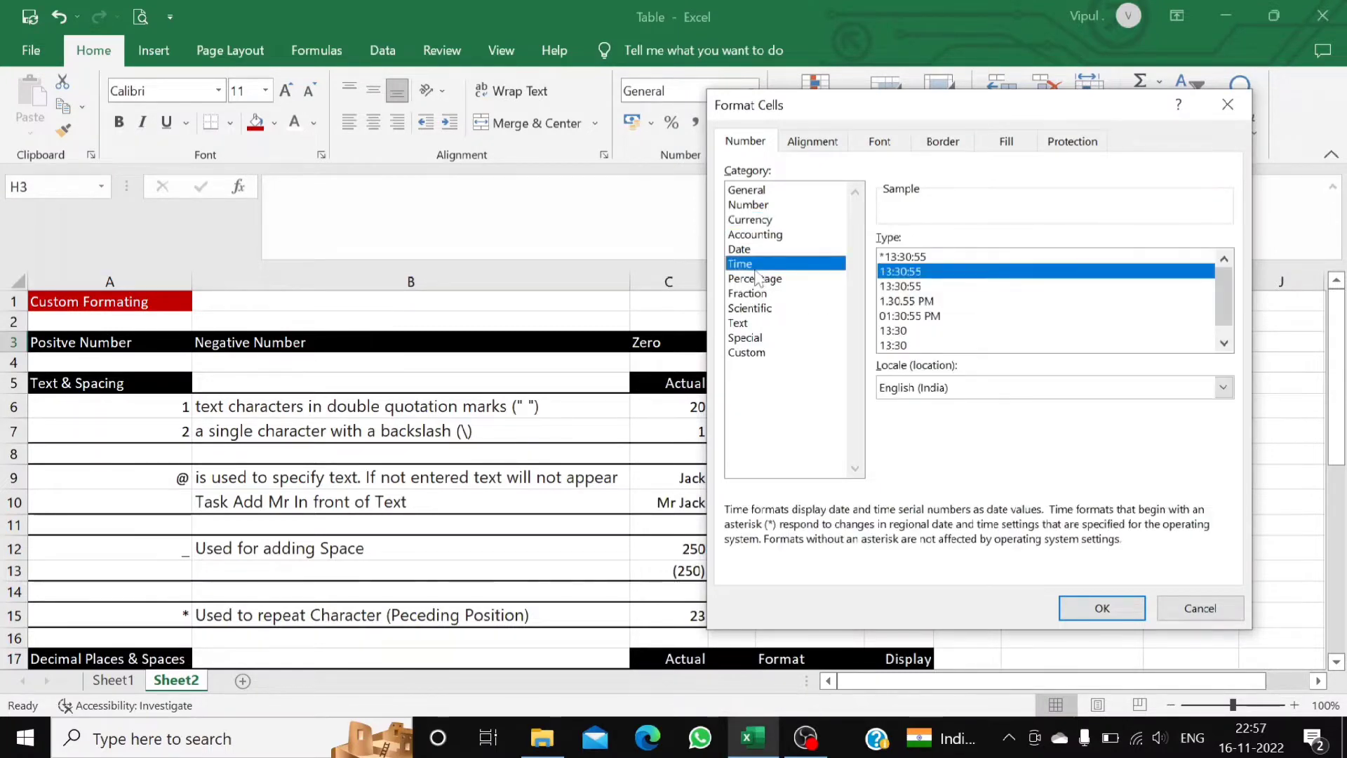
left_click(1089, 605)
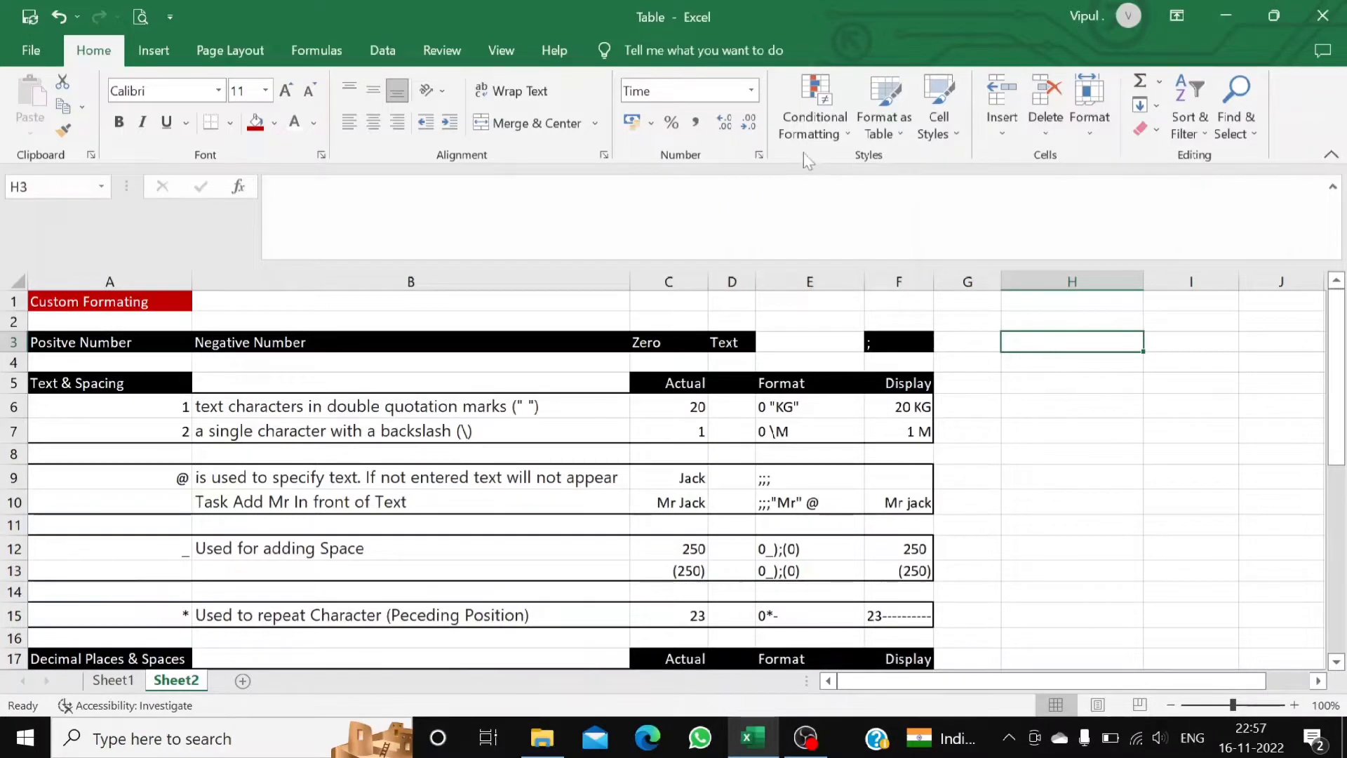
Check the Custom number format category for cell H3 and close the dialog without changing the format.
left_click(759, 155)
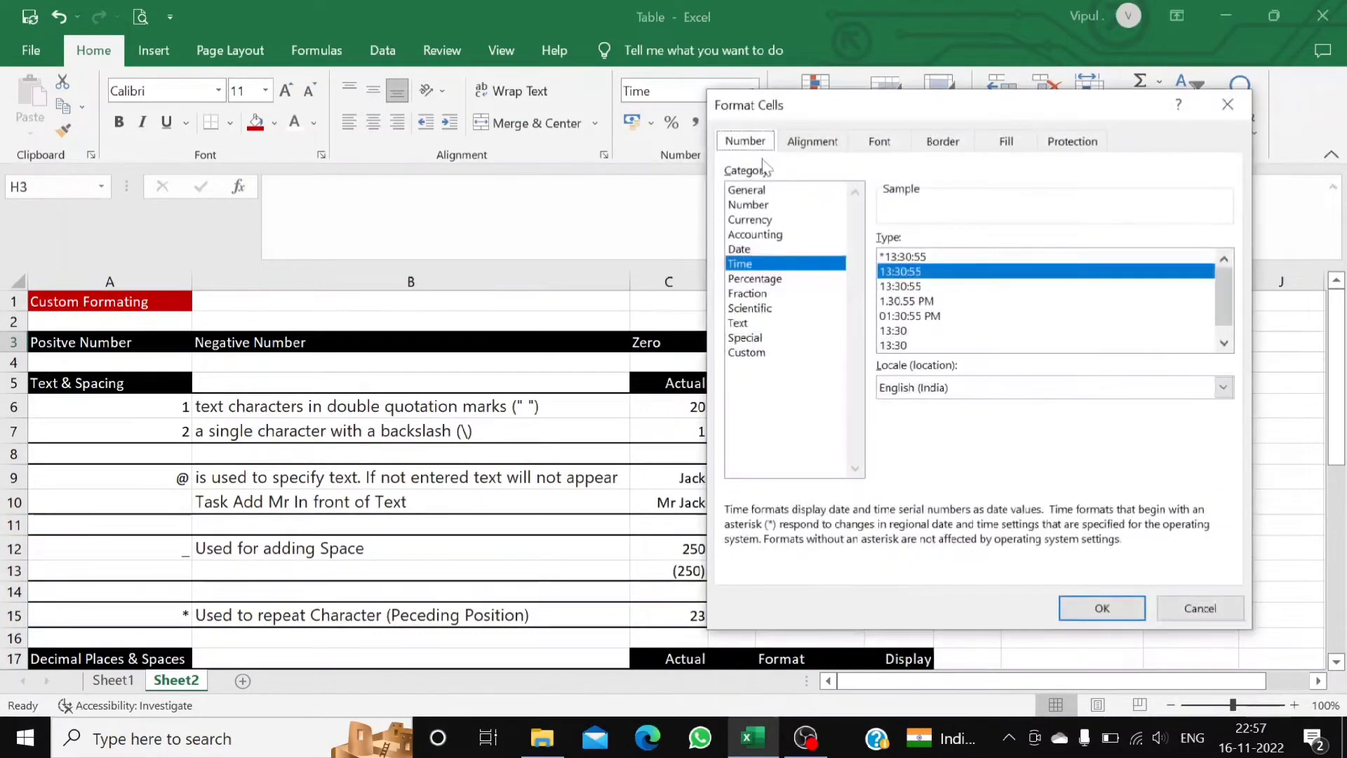
left_click(748, 352)
left_click(1221, 114)
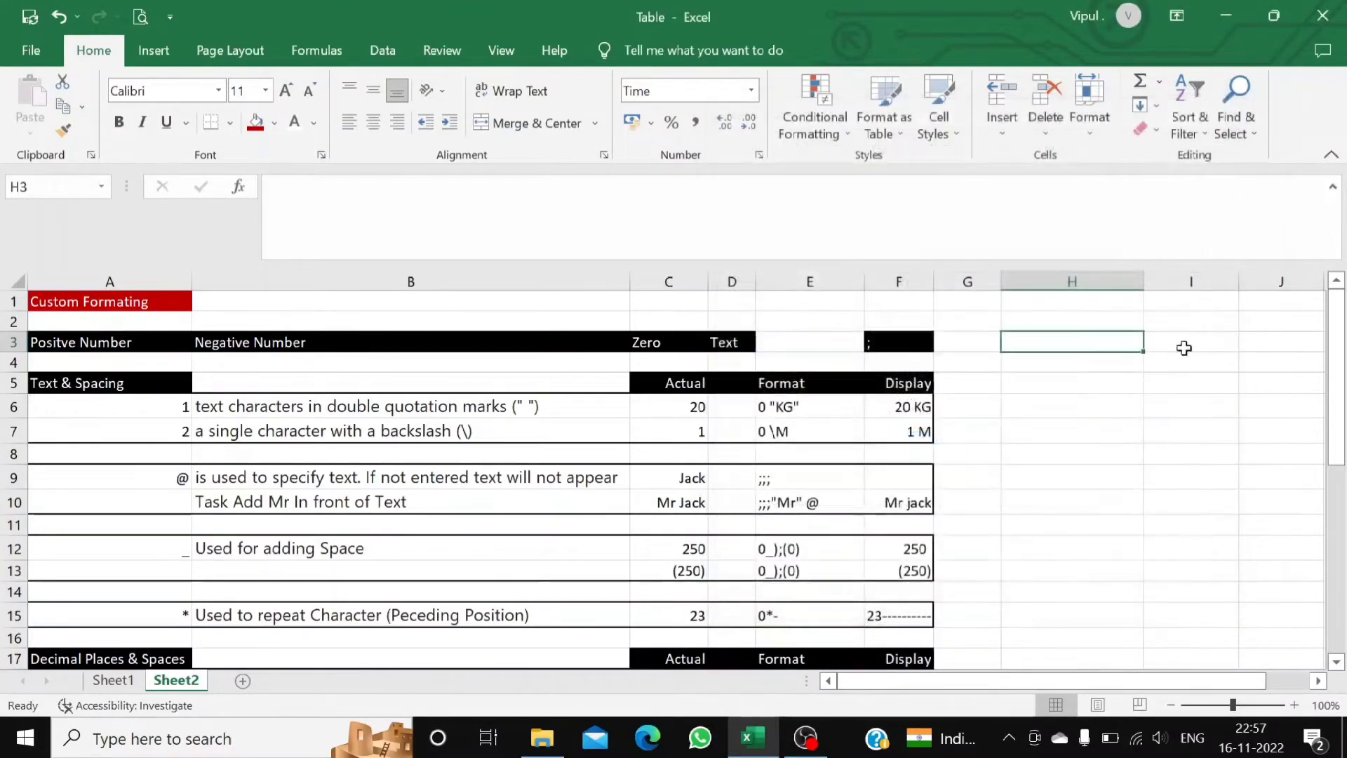
Open the Format Cells dialog for H3, shift it slightly and dismiss it without changes.
right_click(1080, 347)
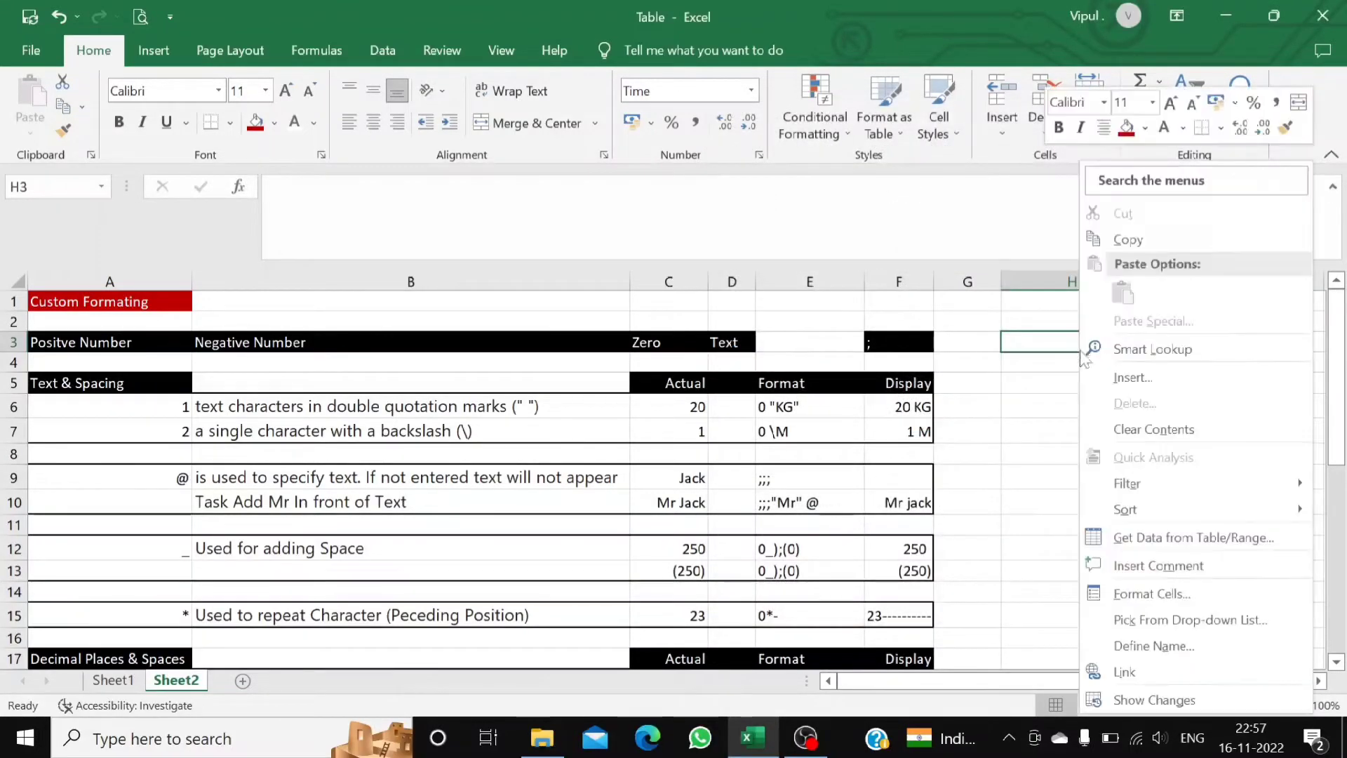
key("Escape")
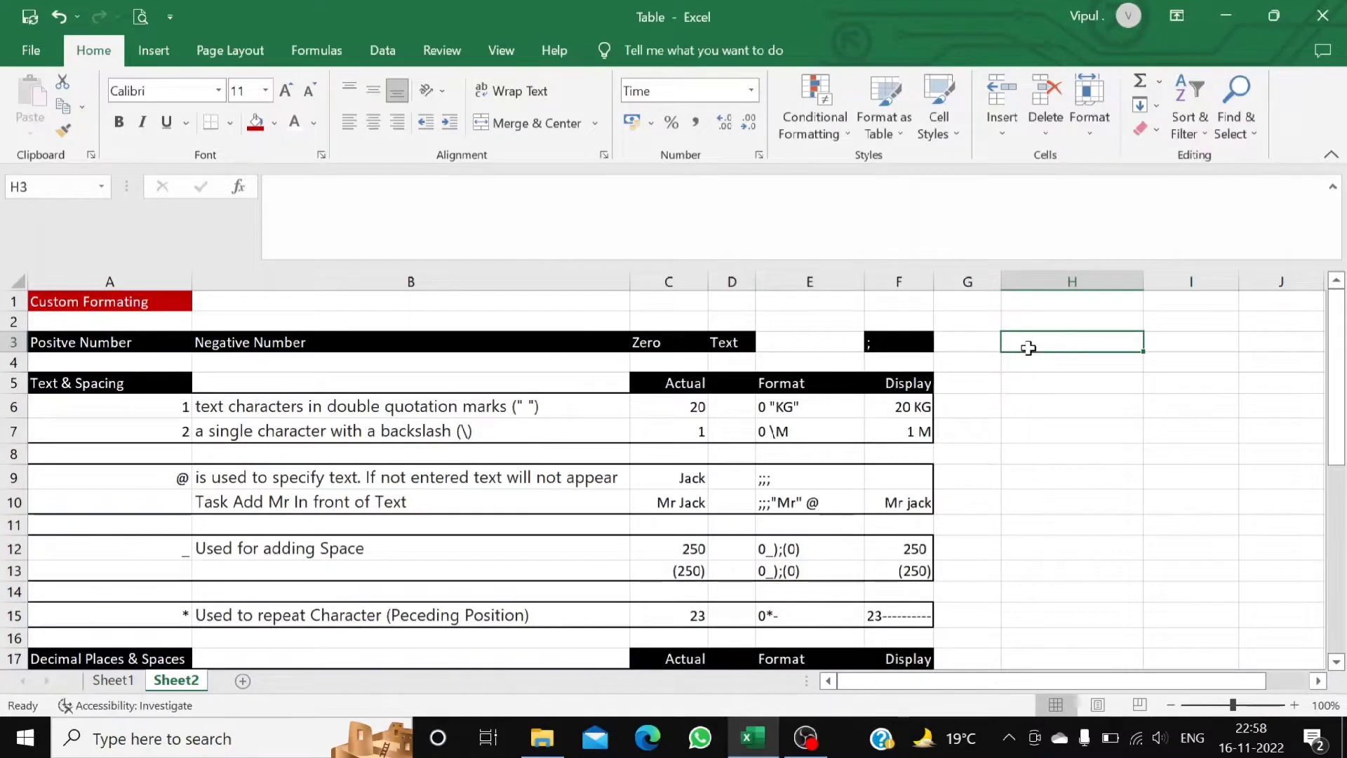
right_click(1027, 350)
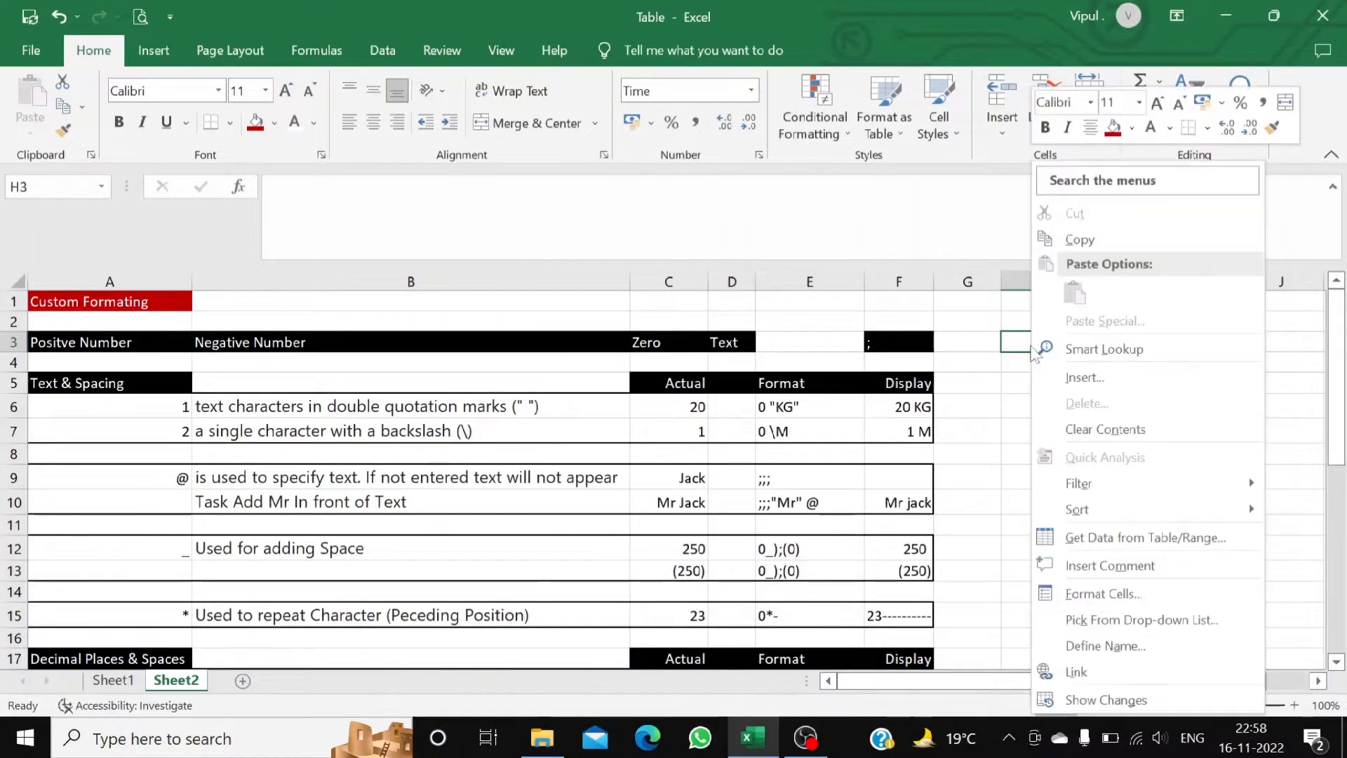
left_click(1103, 593)
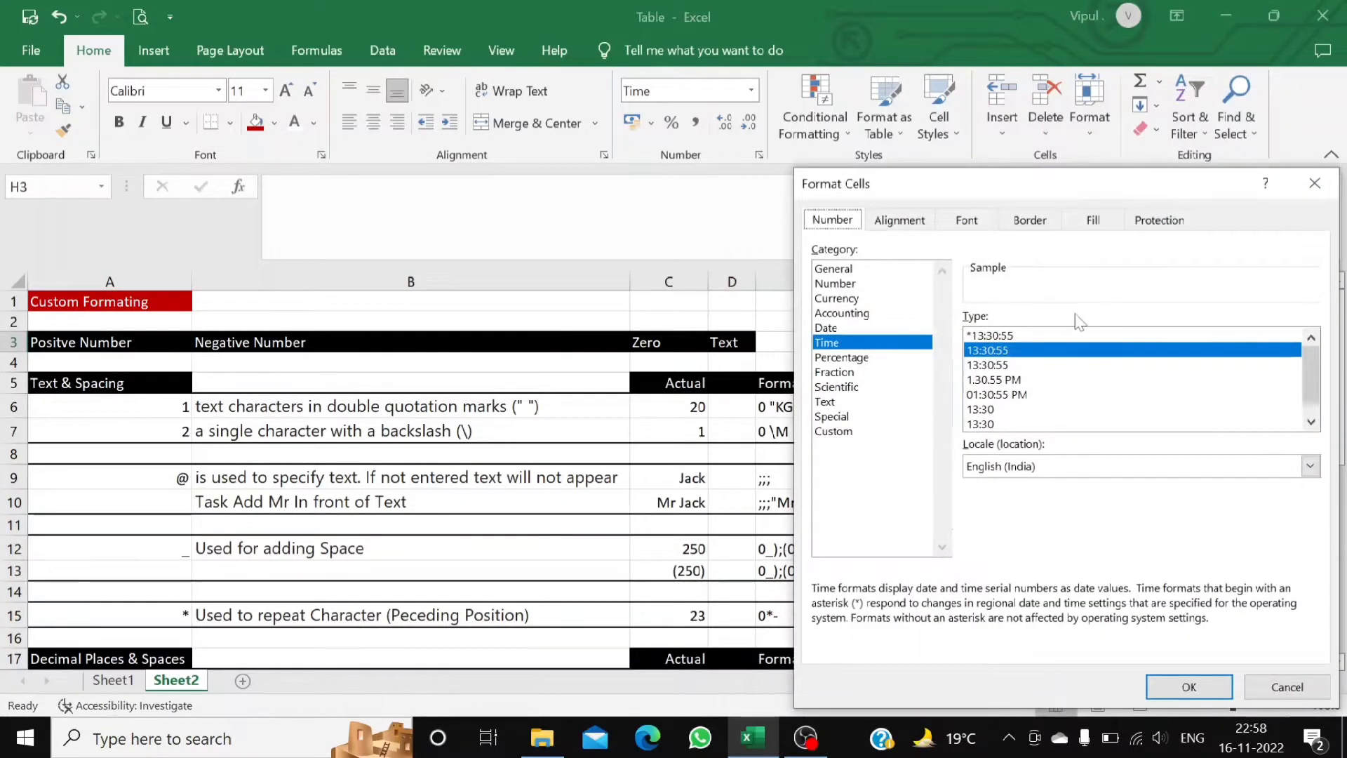
left_click_drag(1136, 181, 1114, 173)
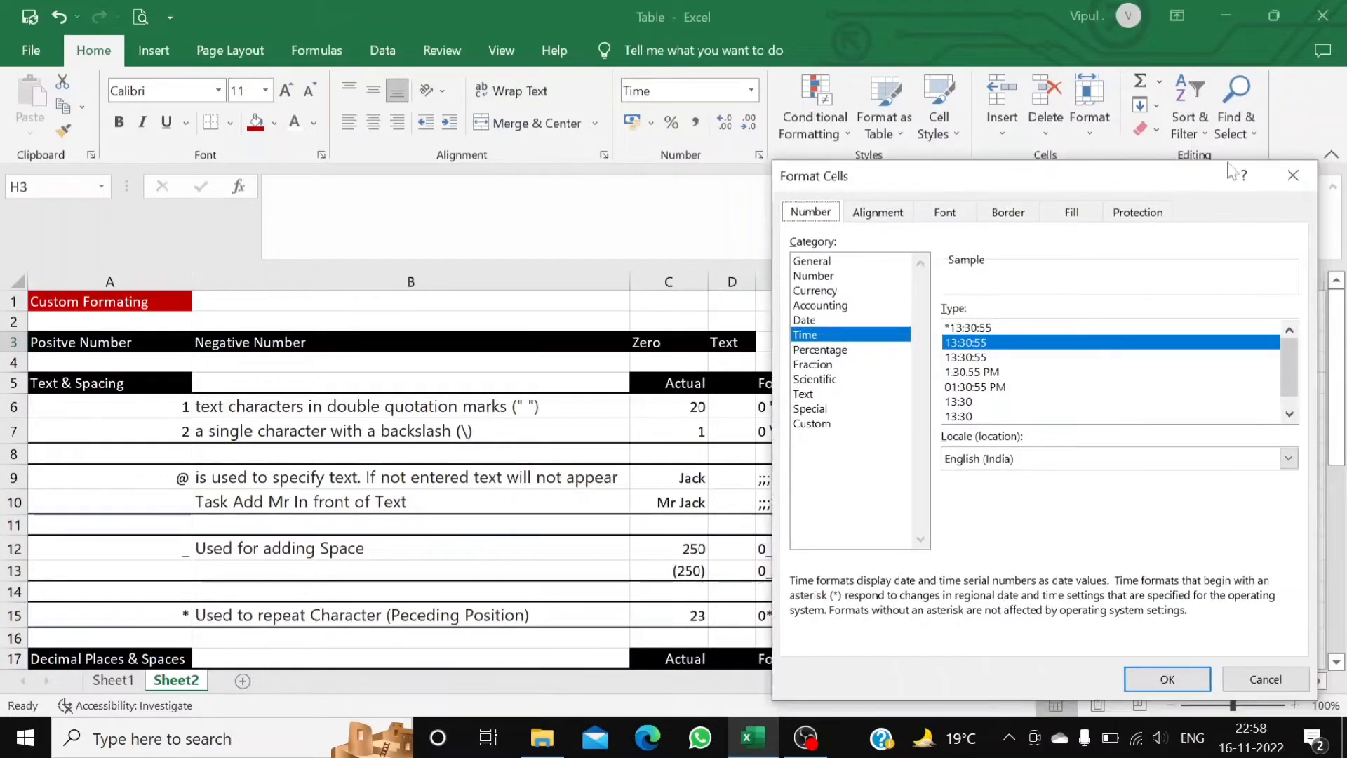
left_click(1293, 175)
View the Format Cells dialog for H3 and for H6, closing it each time without changes.
left_click(1101, 388)
left_click(1090, 352)
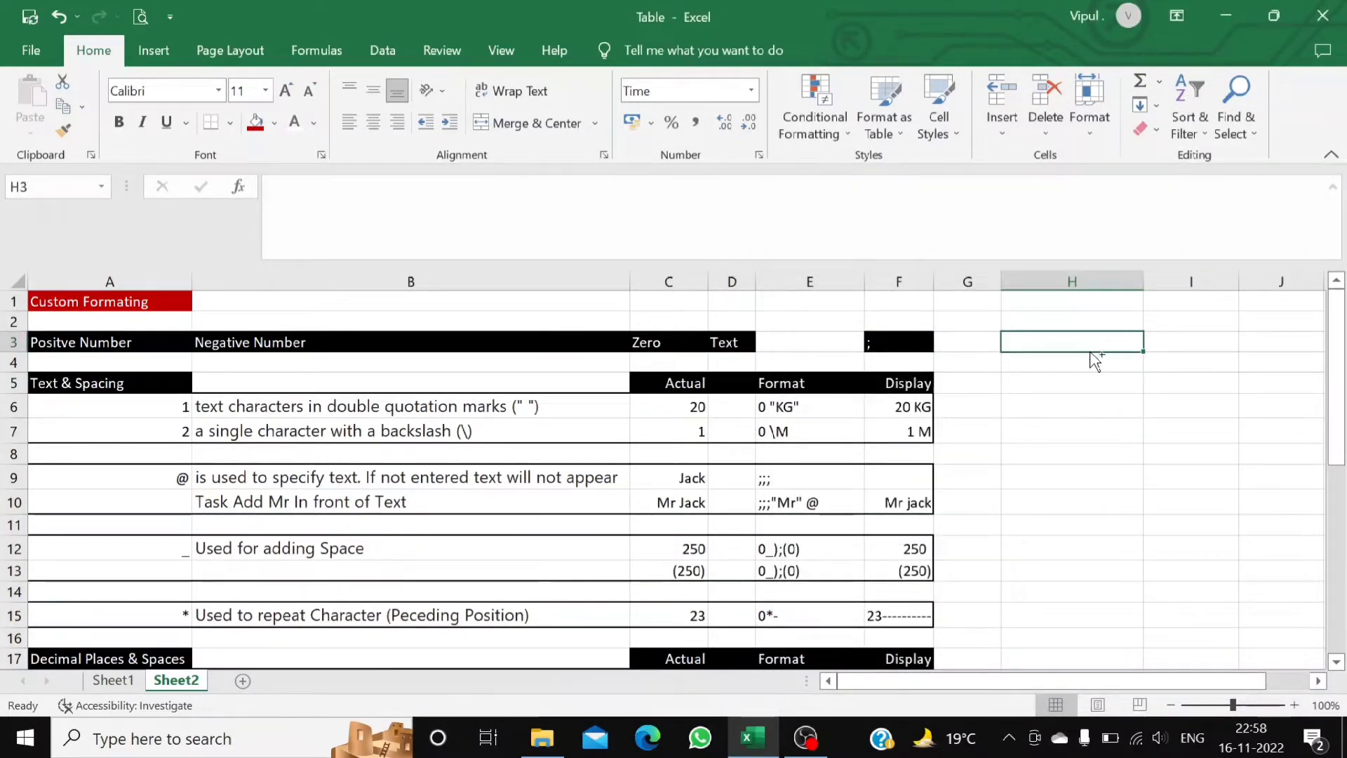
key("ctrl+1")
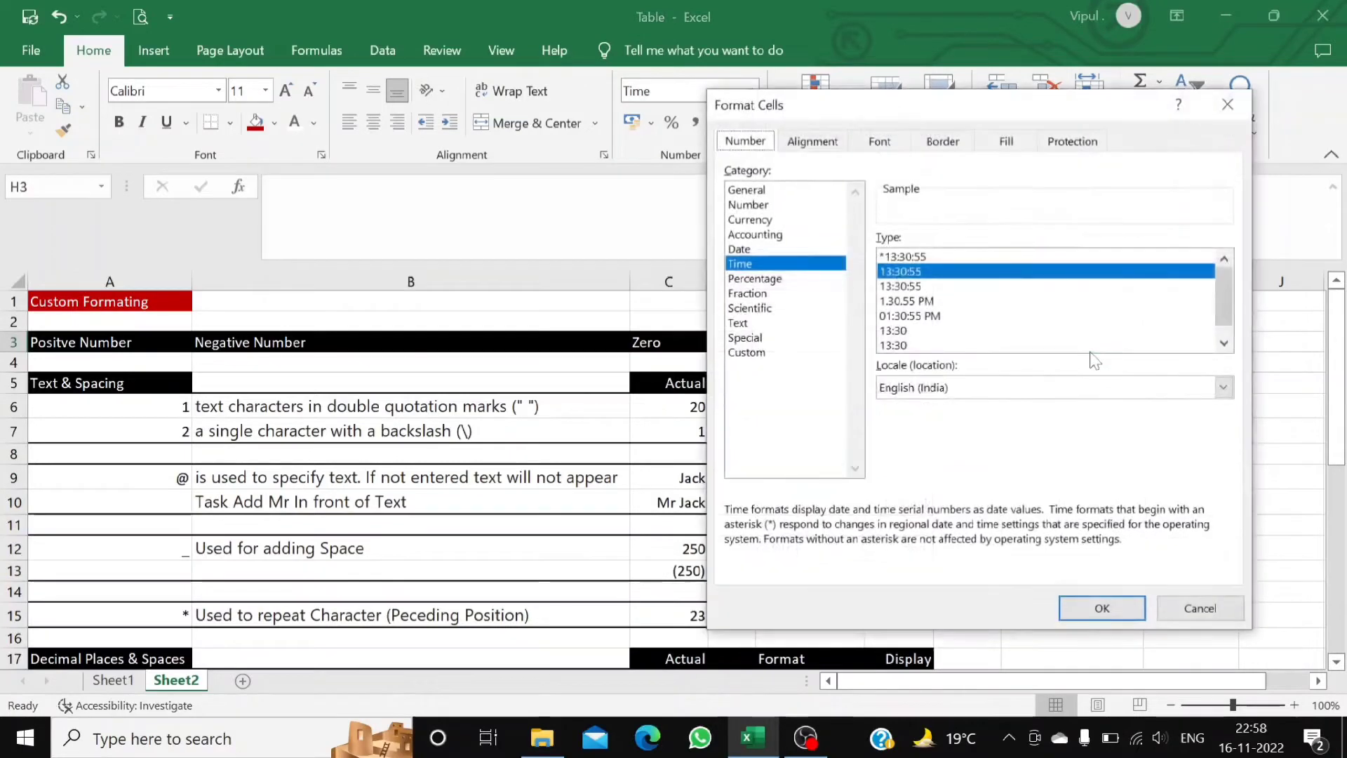
left_click(1226, 105)
left_click(1127, 404)
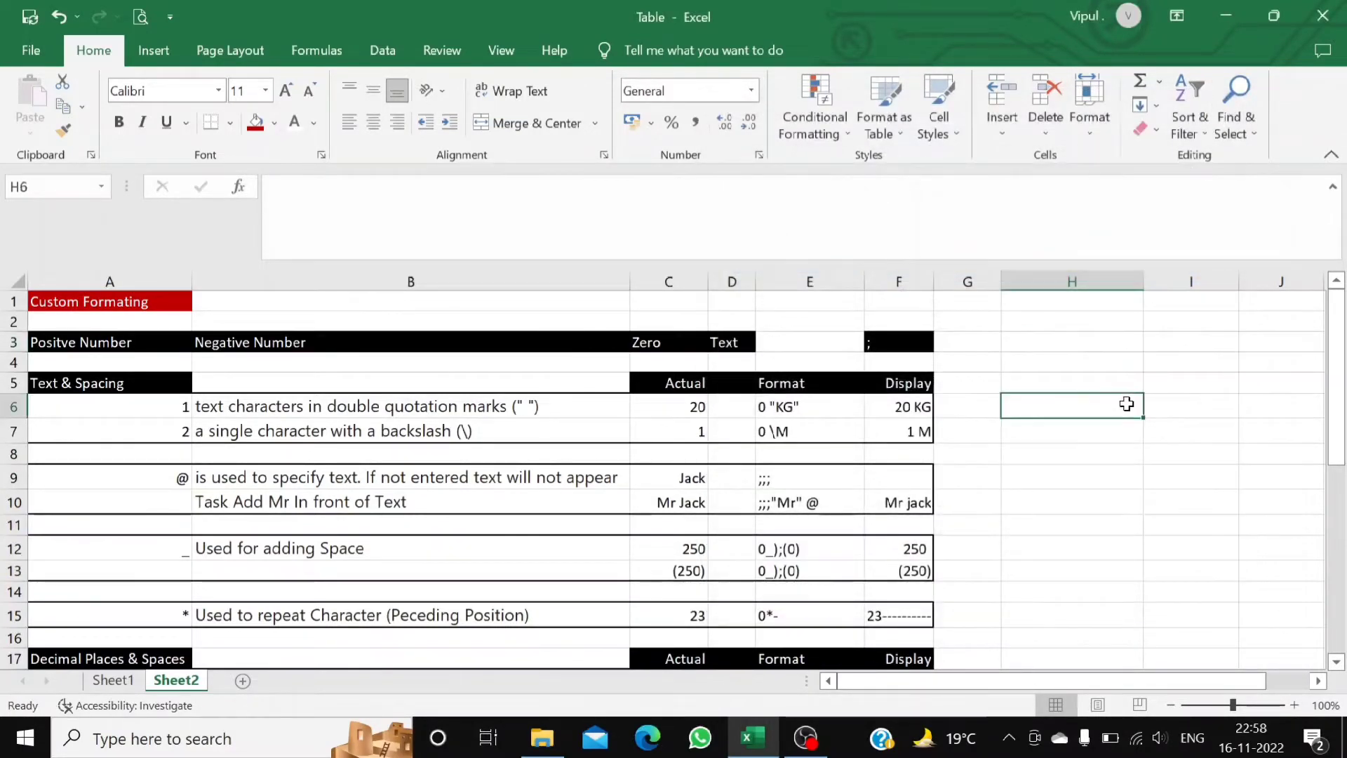
key("ctrl+1")
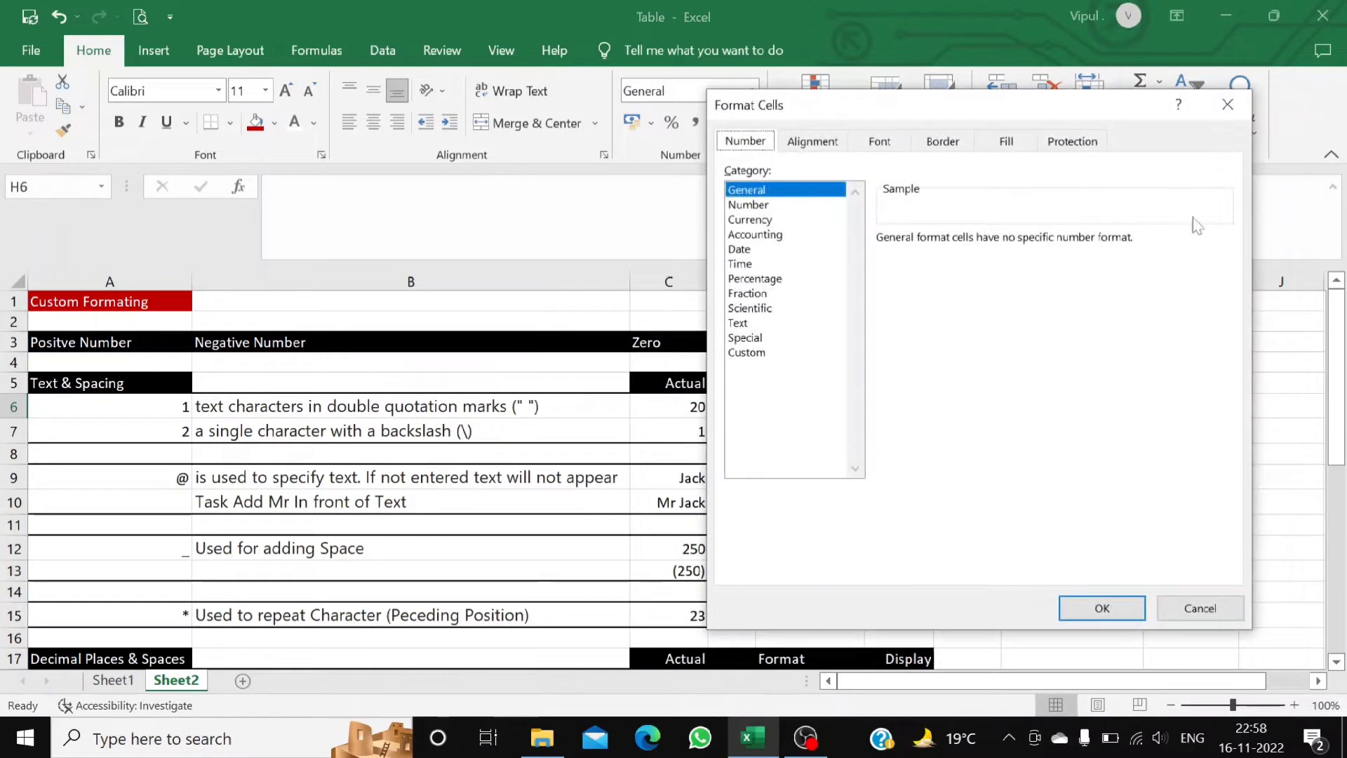
left_click(1227, 104)
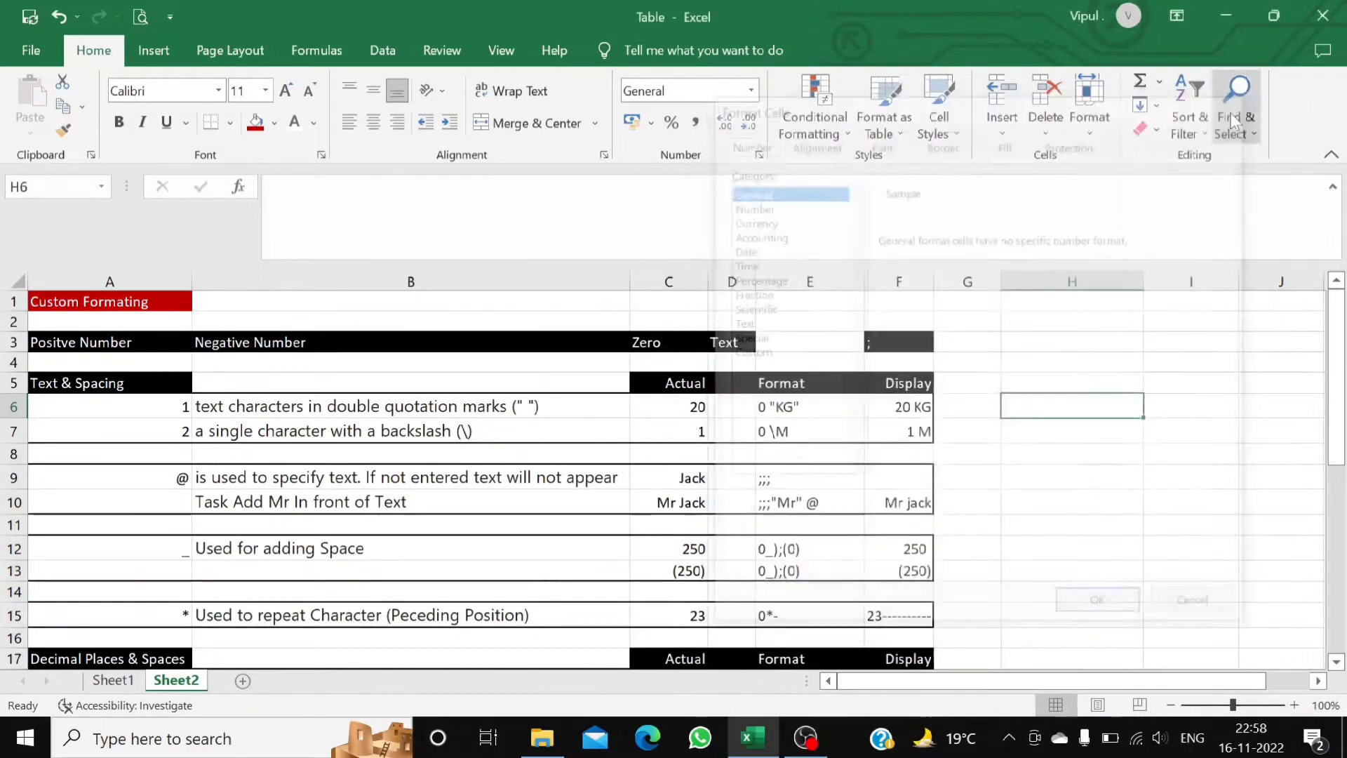
Examine the custom format code _(₹ * #,##0_);_(₹ * (#,##0);_(₹ * "-"_);_(@_) for cell H3, leaving without applying it.
left_click(1060, 343)
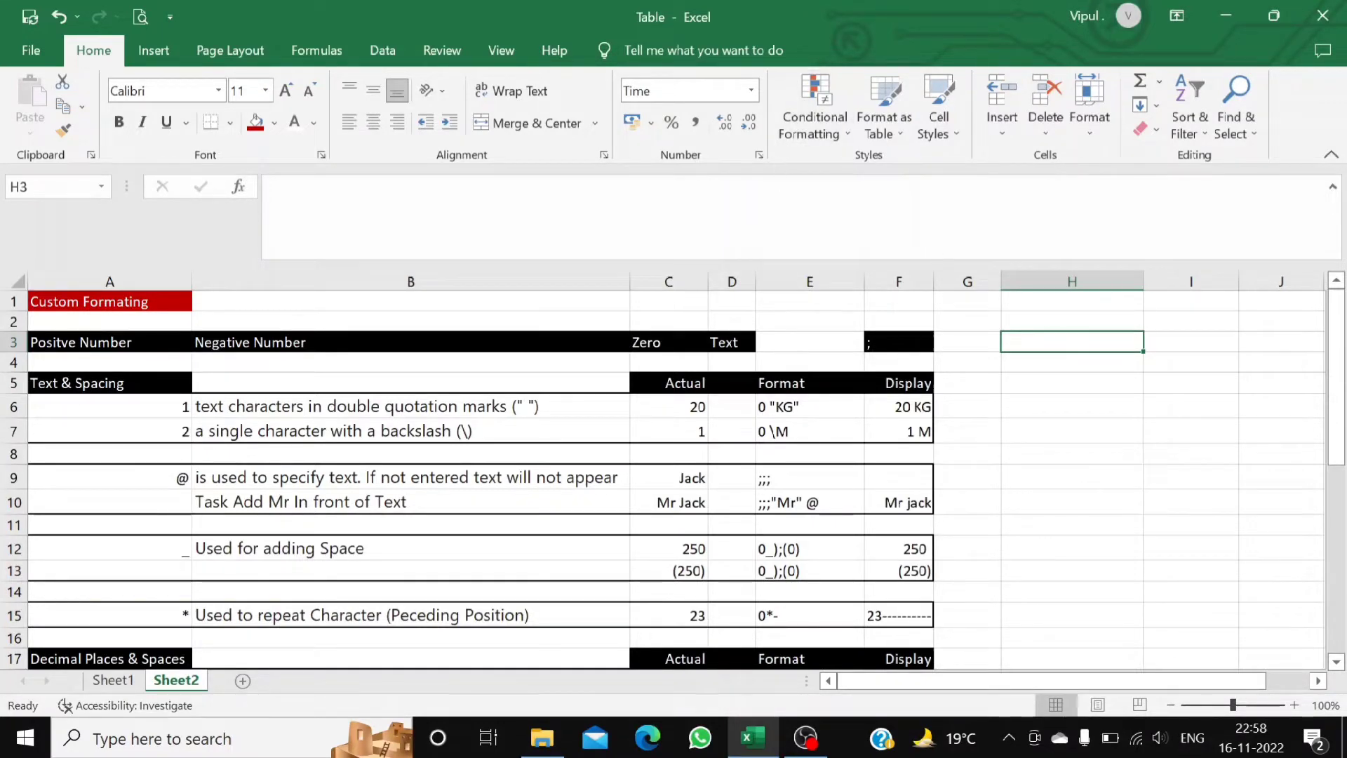
key("ctrl+1")
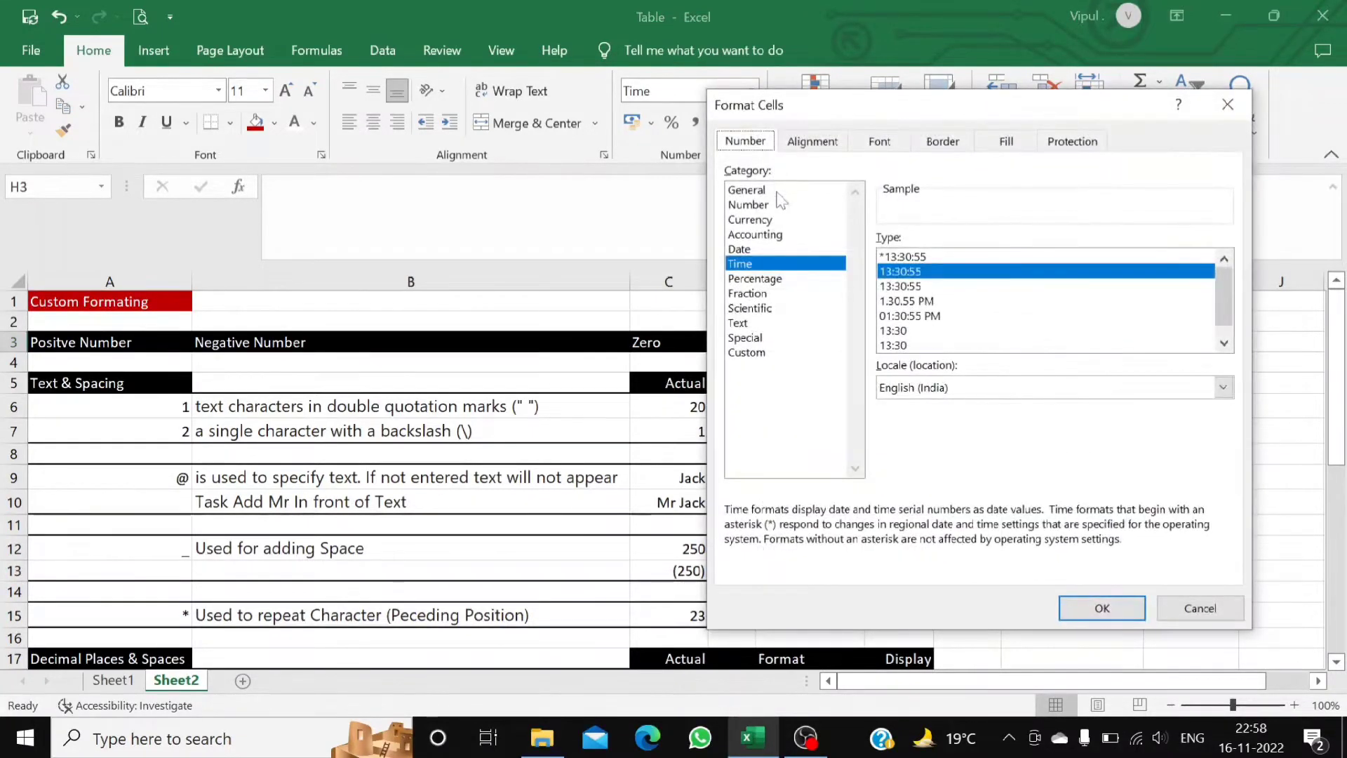
left_click(763, 354)
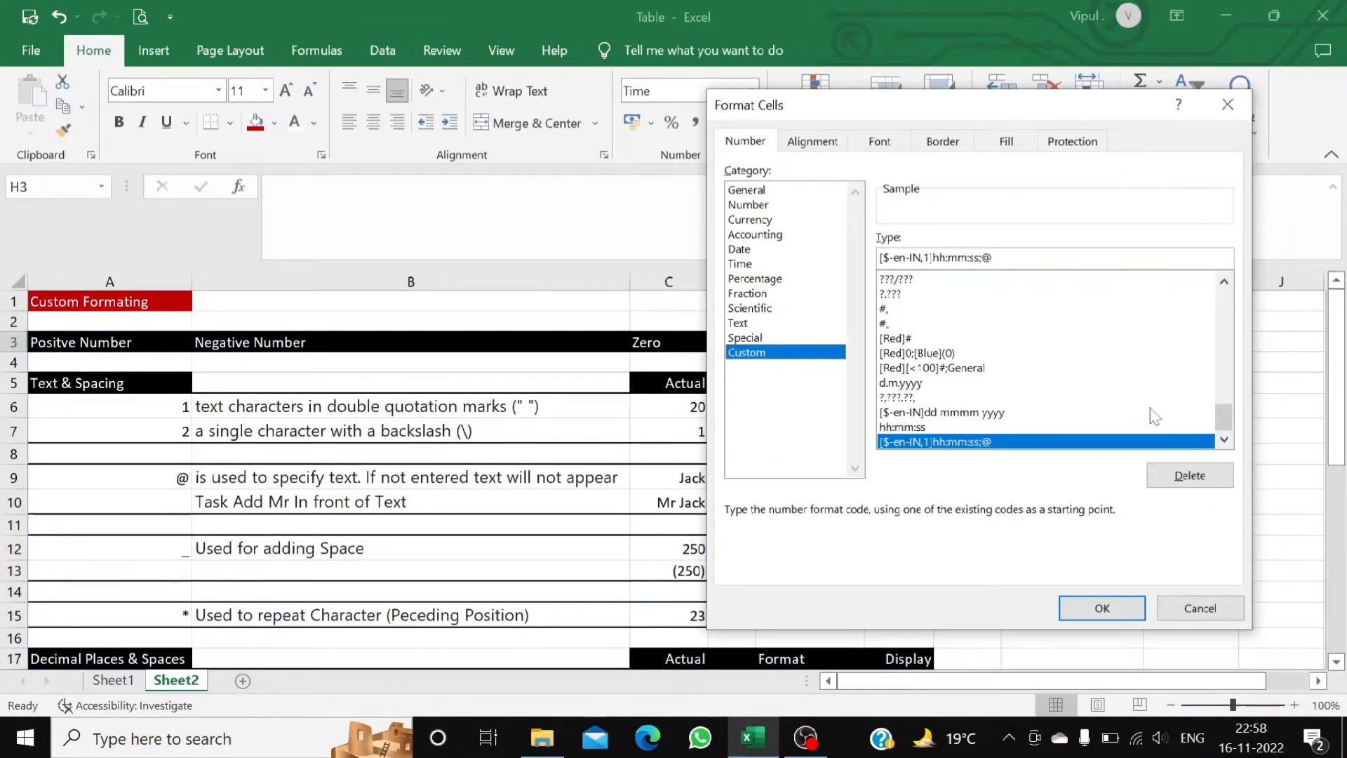
left_click_drag(1224, 421, 1237, 364)
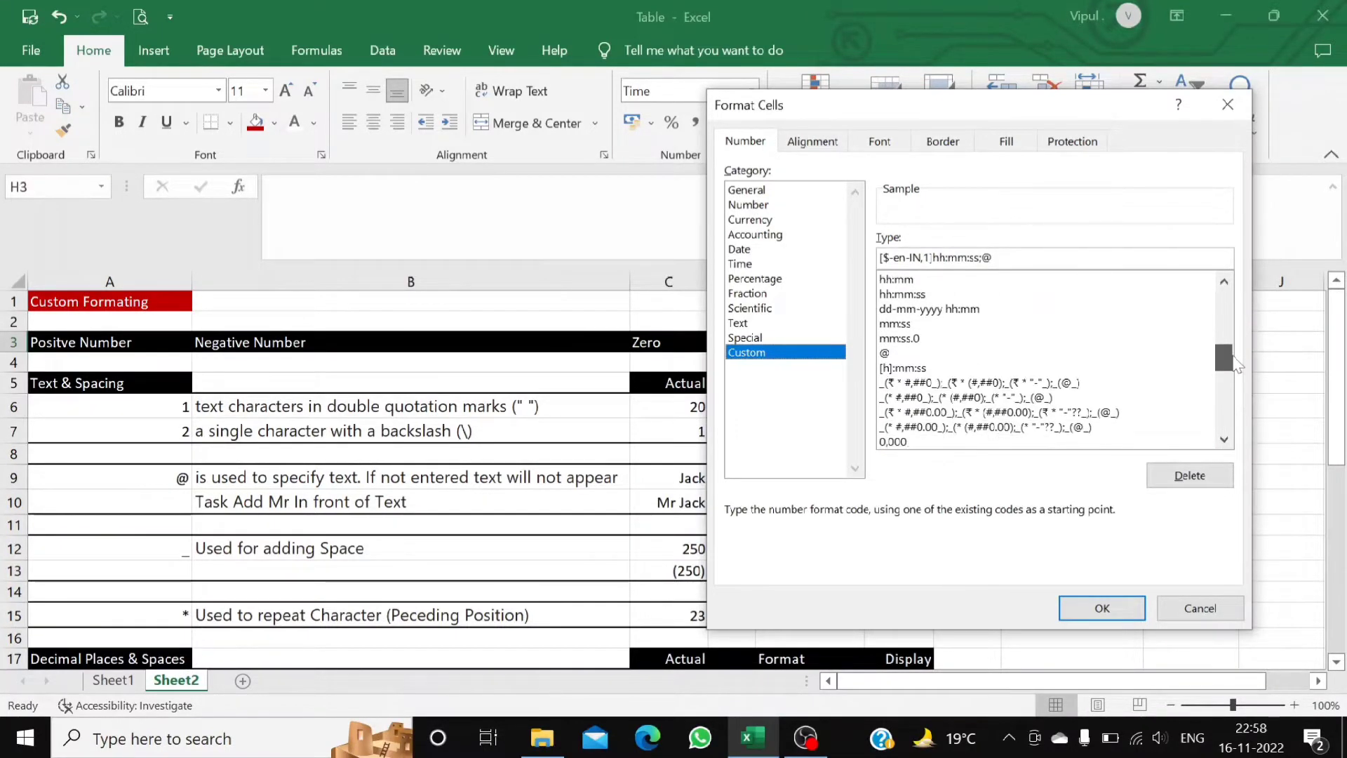
left_click(1068, 384)
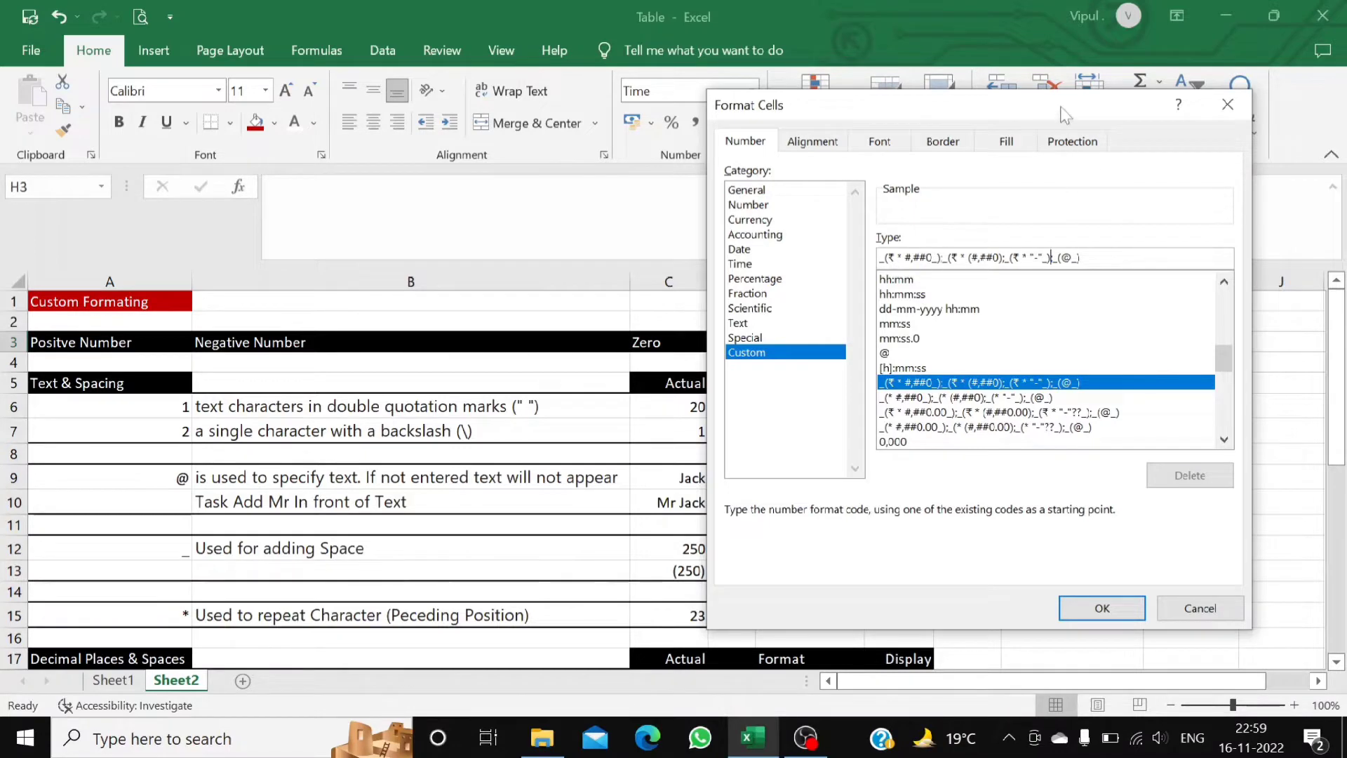
left_click_drag(1066, 115, 936, 171)
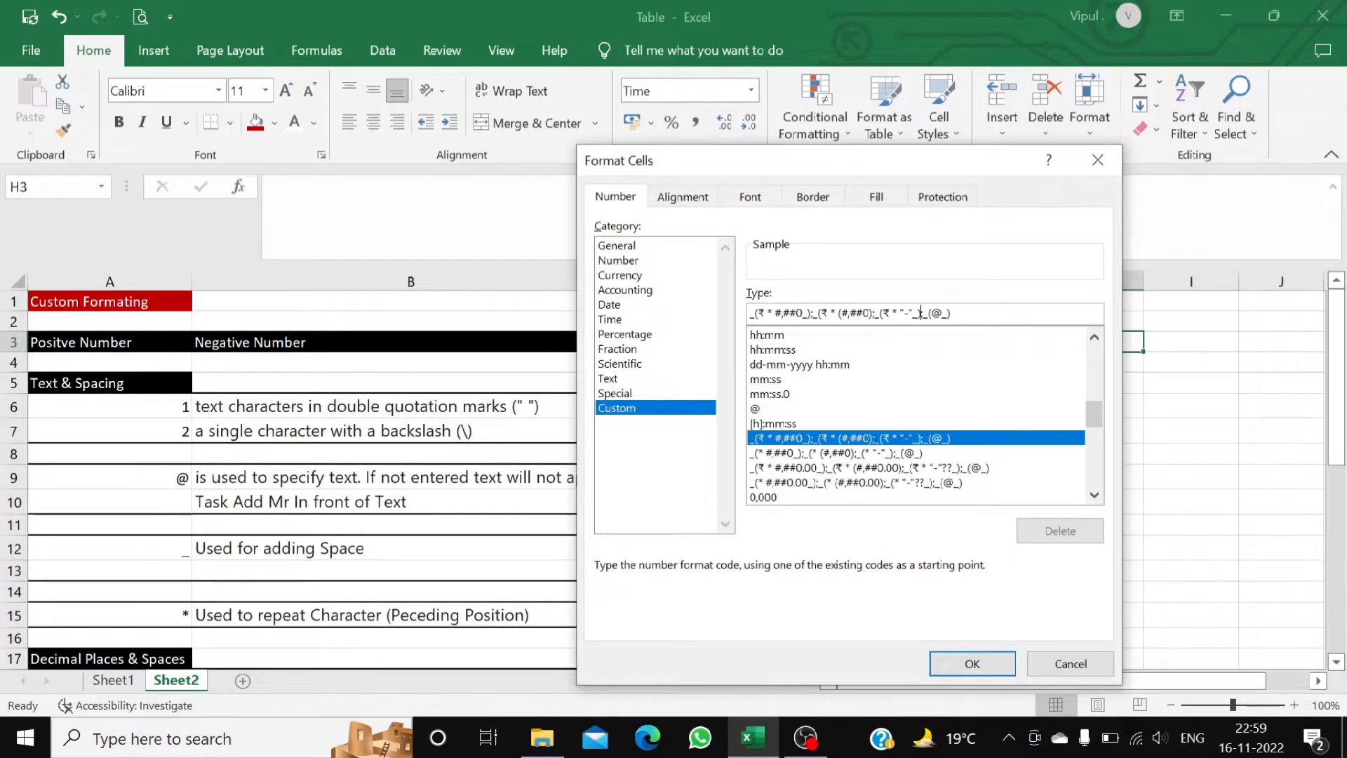
left_click(1097, 160)
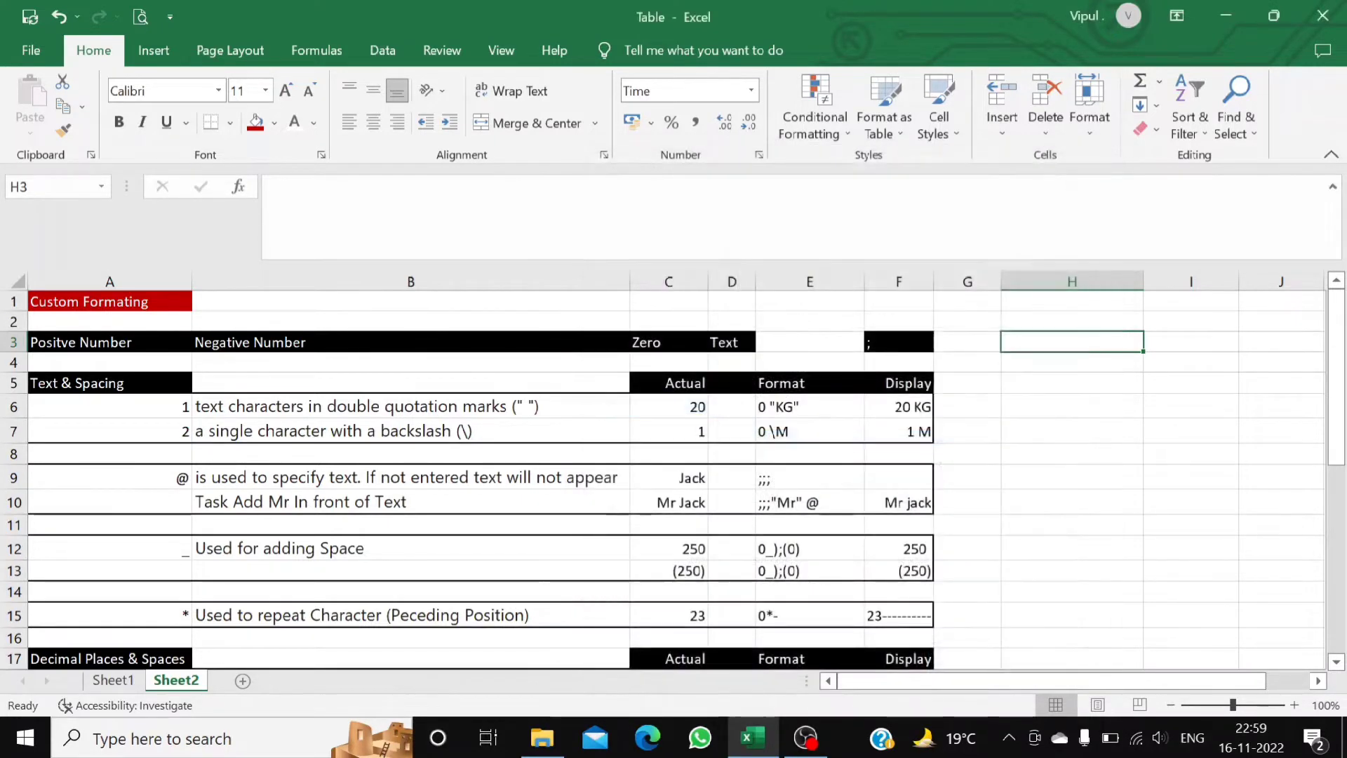
Review the format section headings in row 3: positive number, negative number, zero, text and the semicolon separator.
left_click(504, 360)
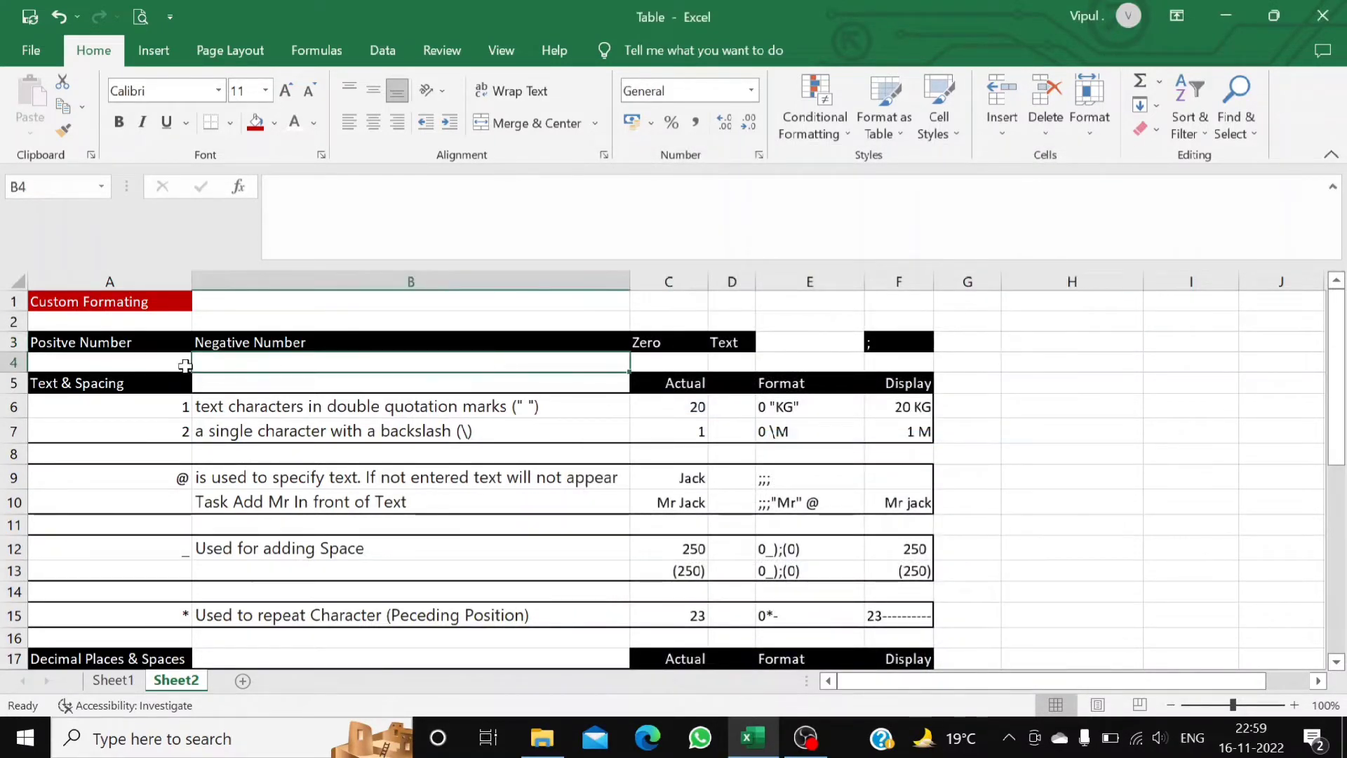
left_click(177, 344)
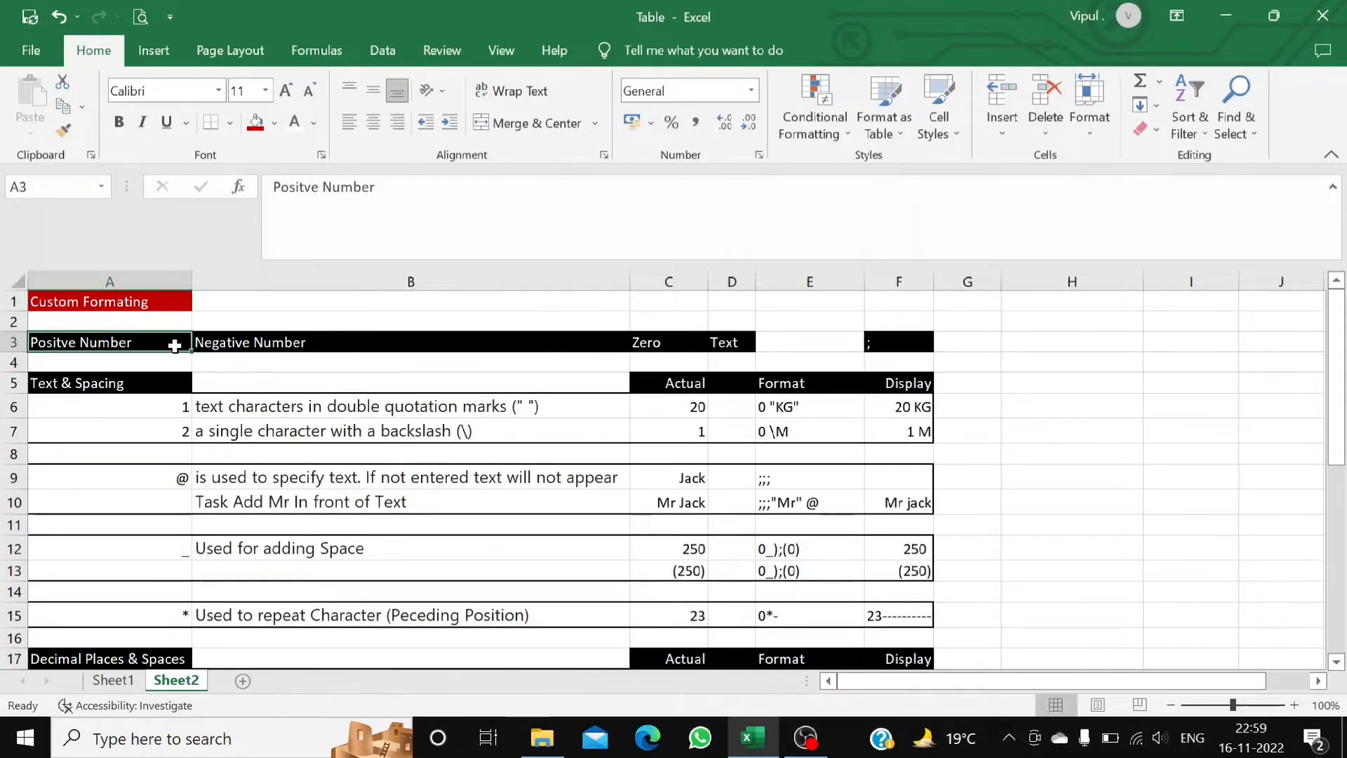
left_click(267, 346)
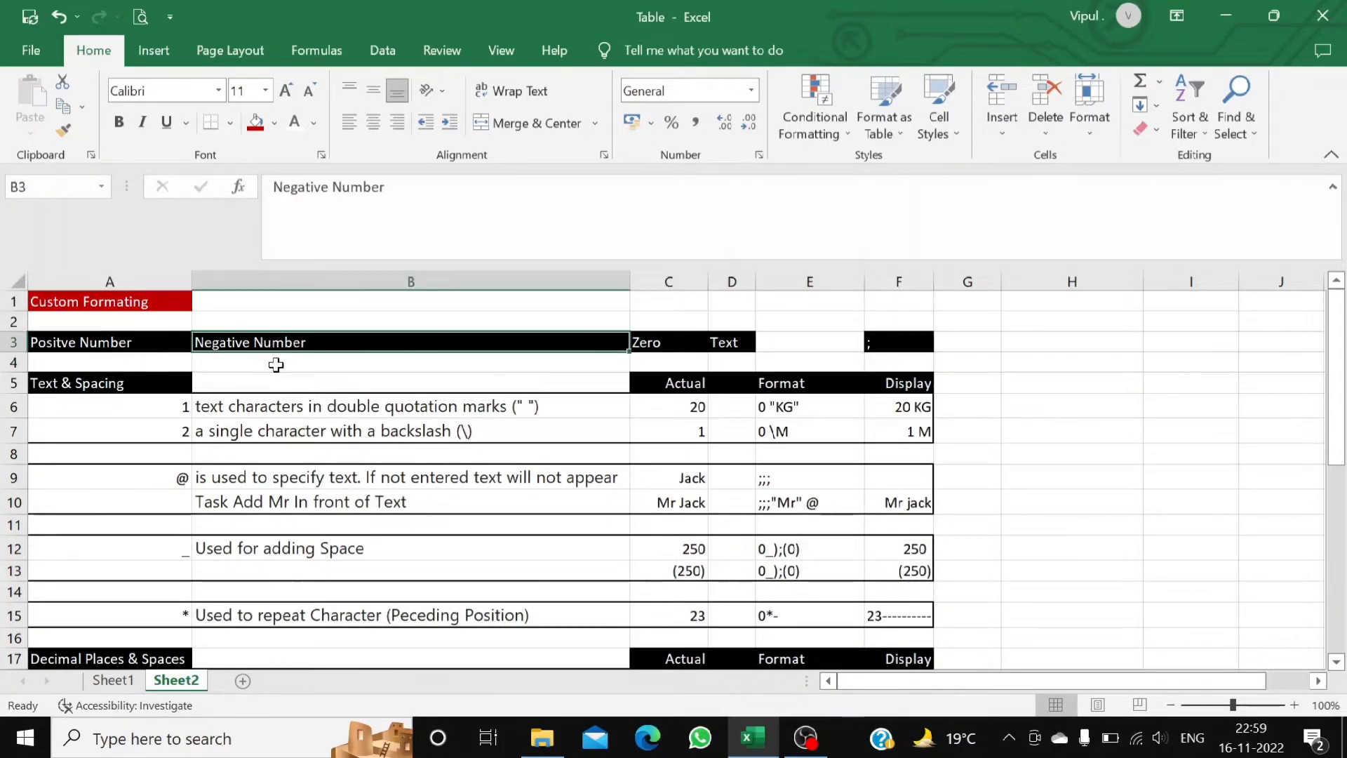
left_click(665, 352)
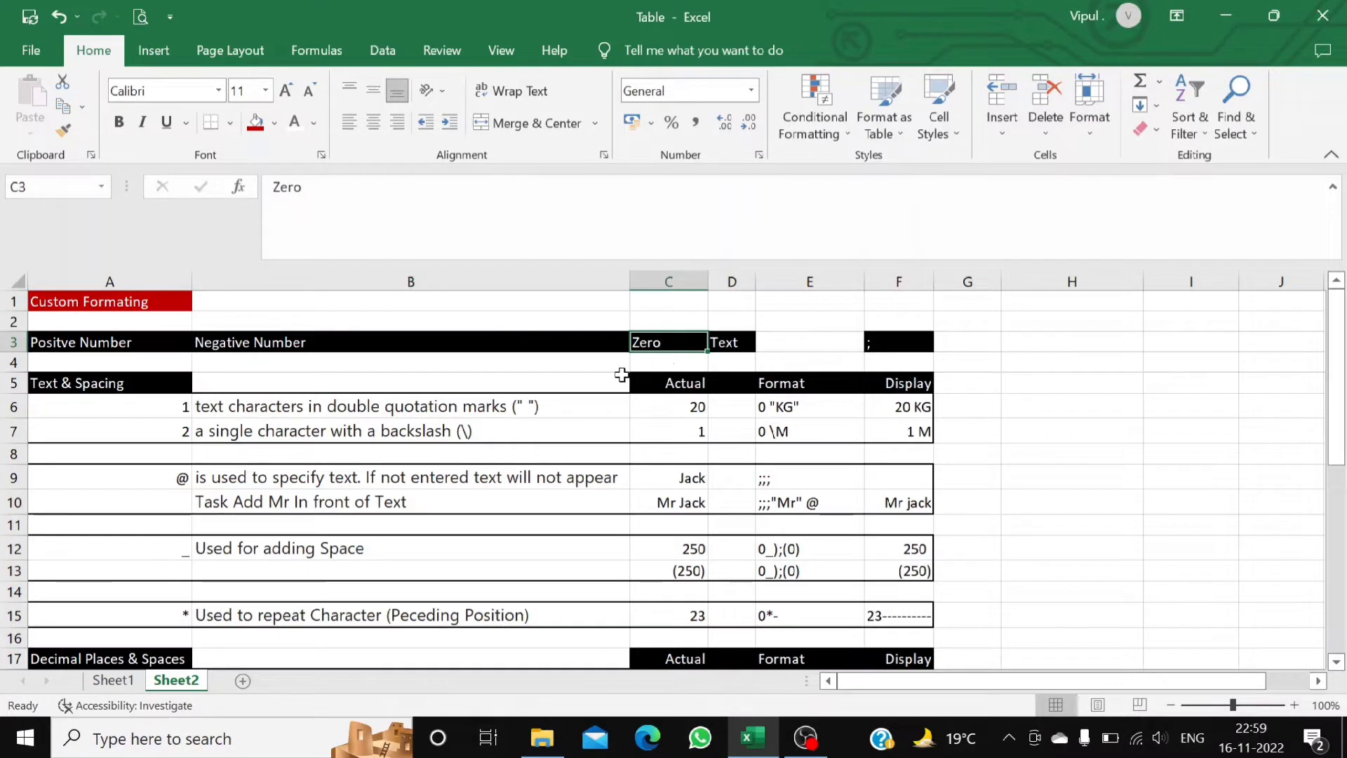
left_click(715, 347)
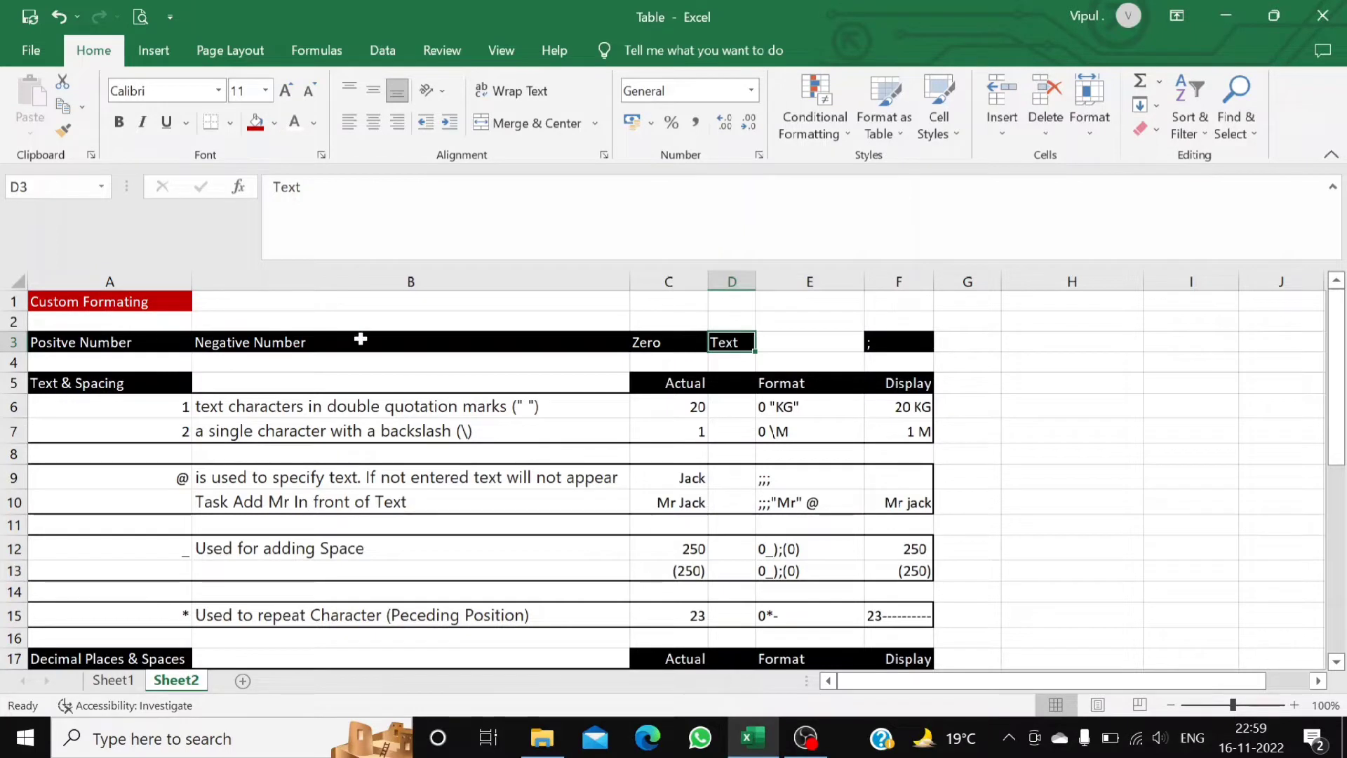
left_click(924, 341)
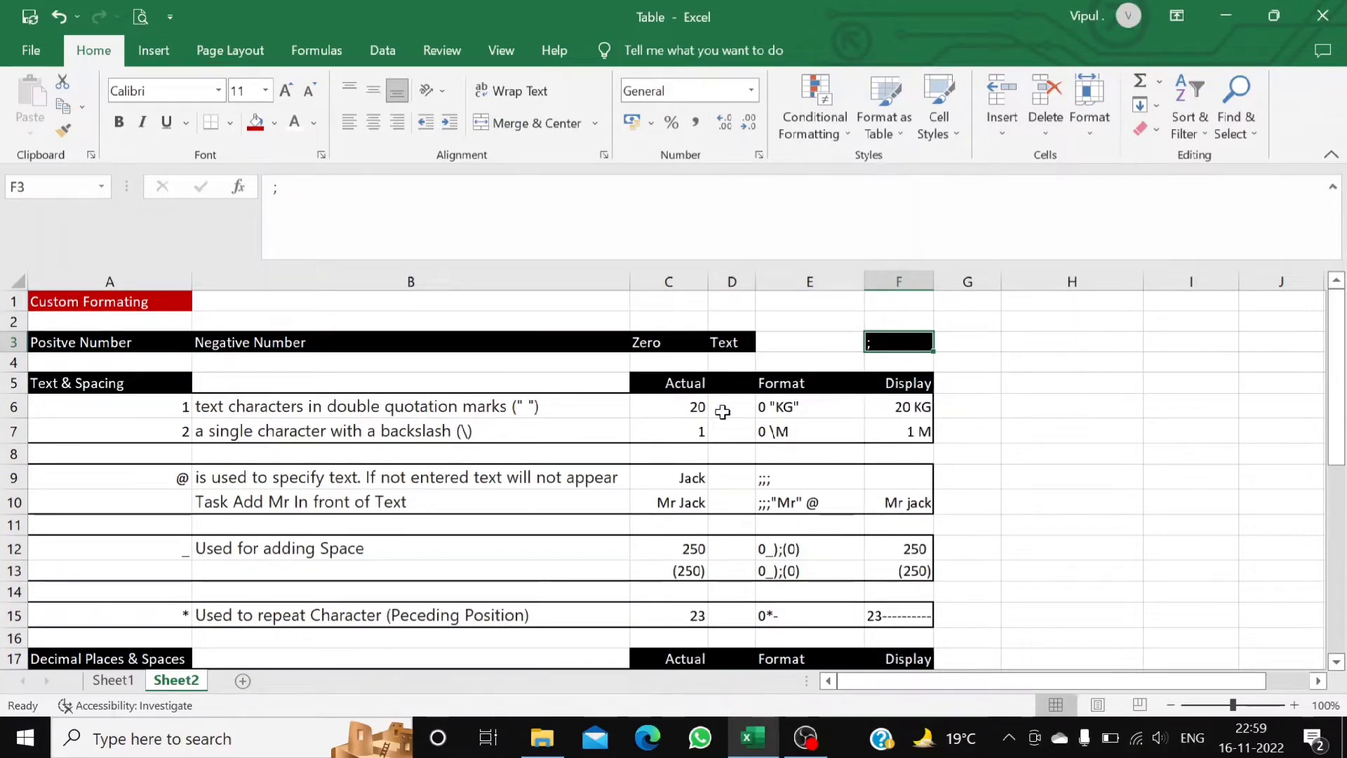
Examine the actual and display cells of row 6 and the quotation mark and backslash rules in B6 and B7.
left_click(700, 407)
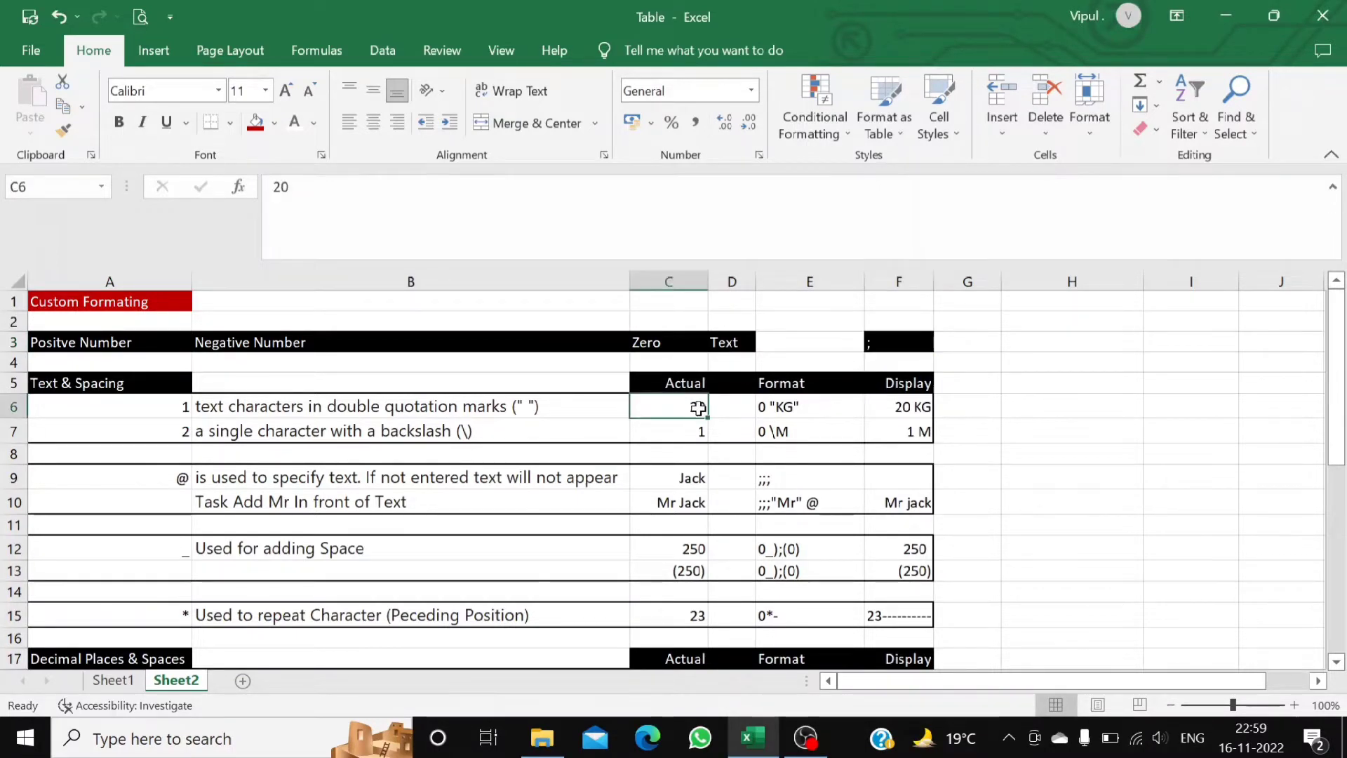
left_click(871, 414)
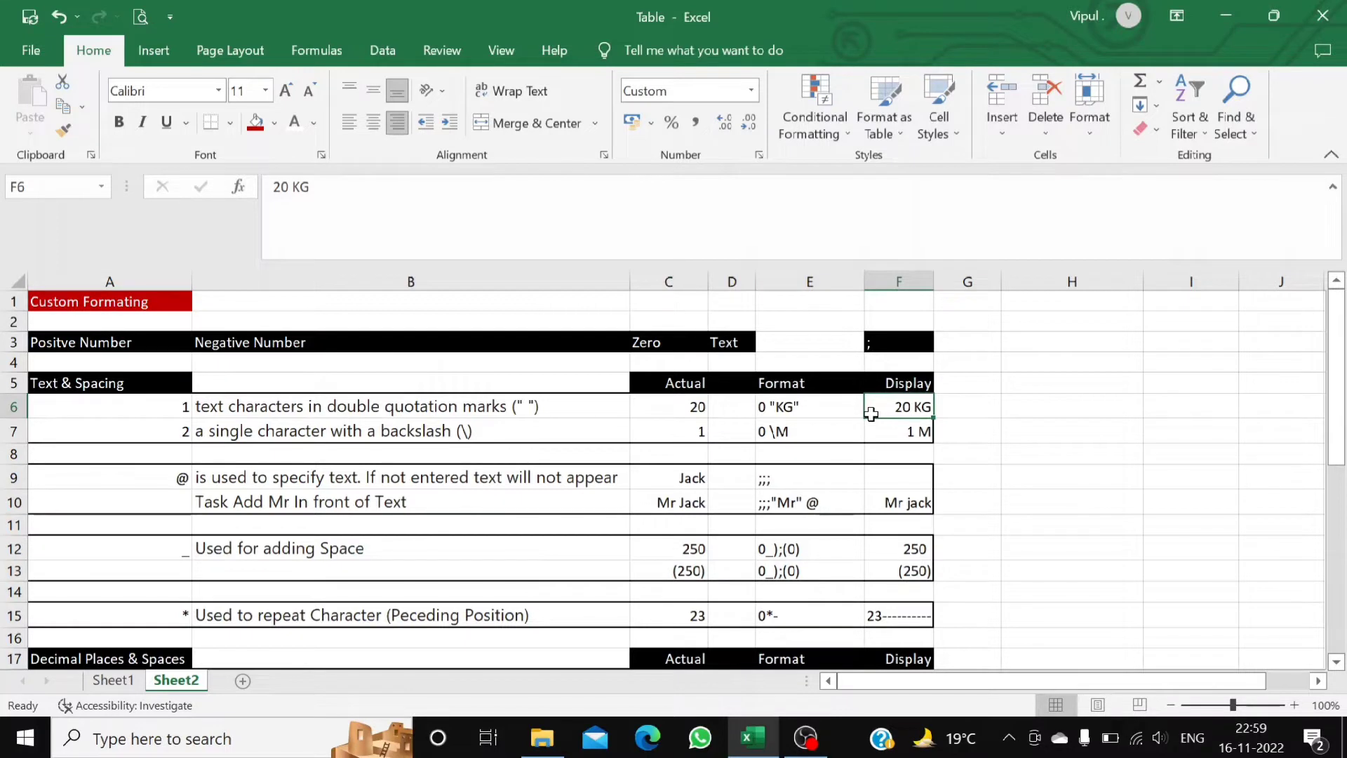
left_click(507, 409)
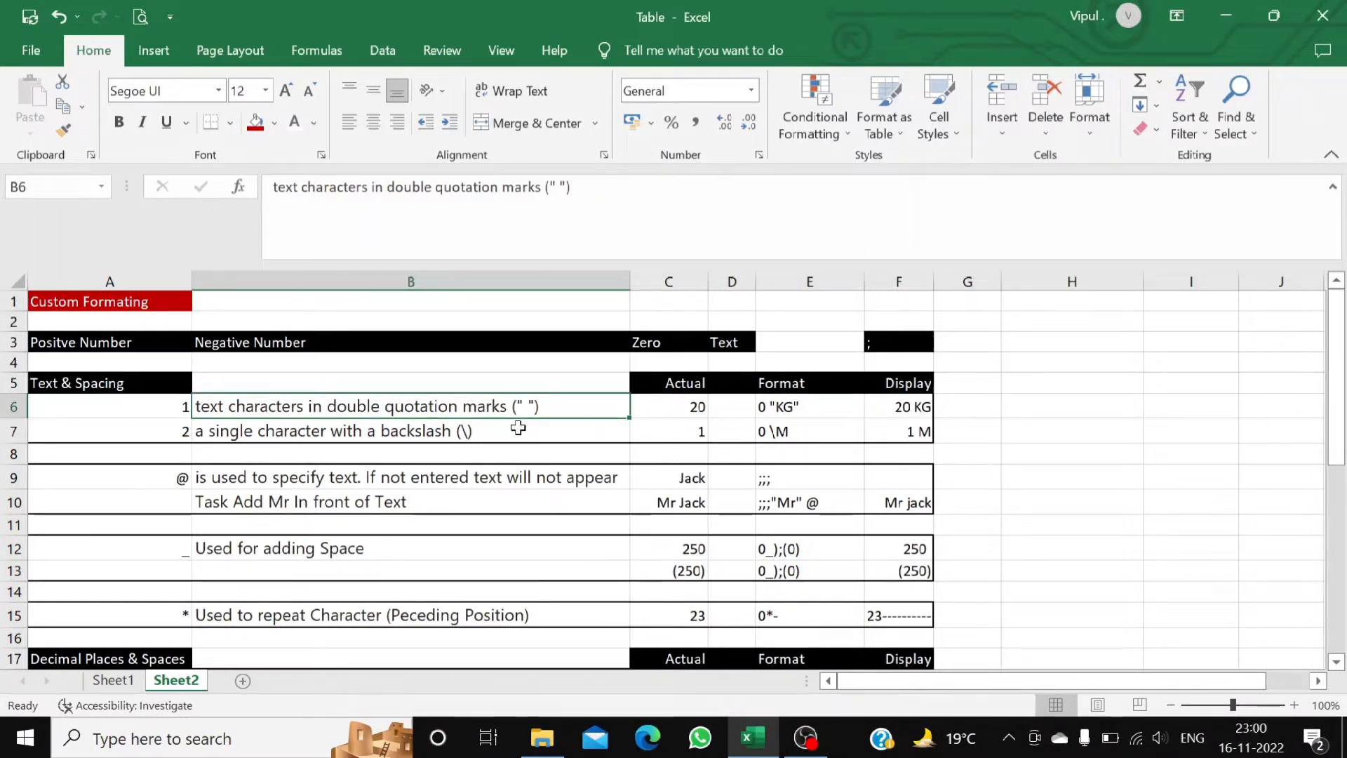
left_click(518, 427)
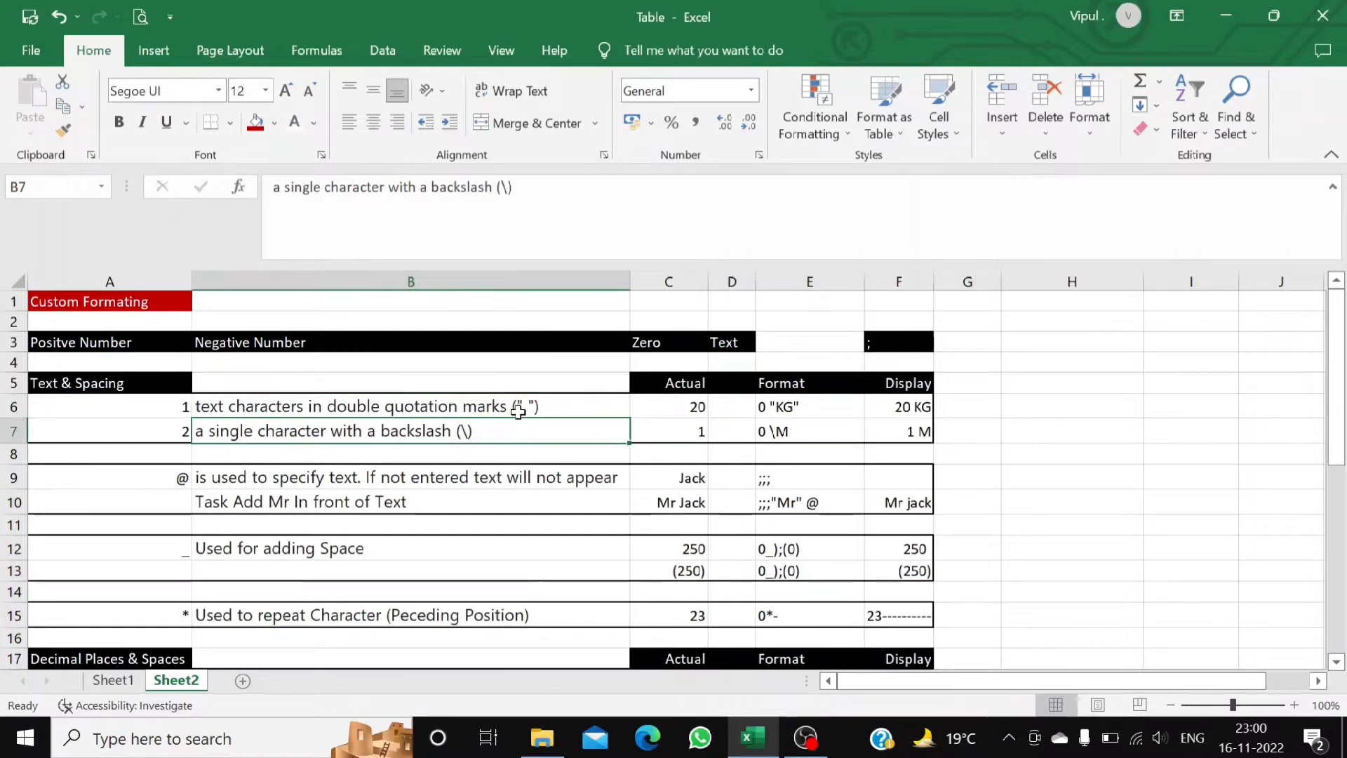
left_click(521, 409)
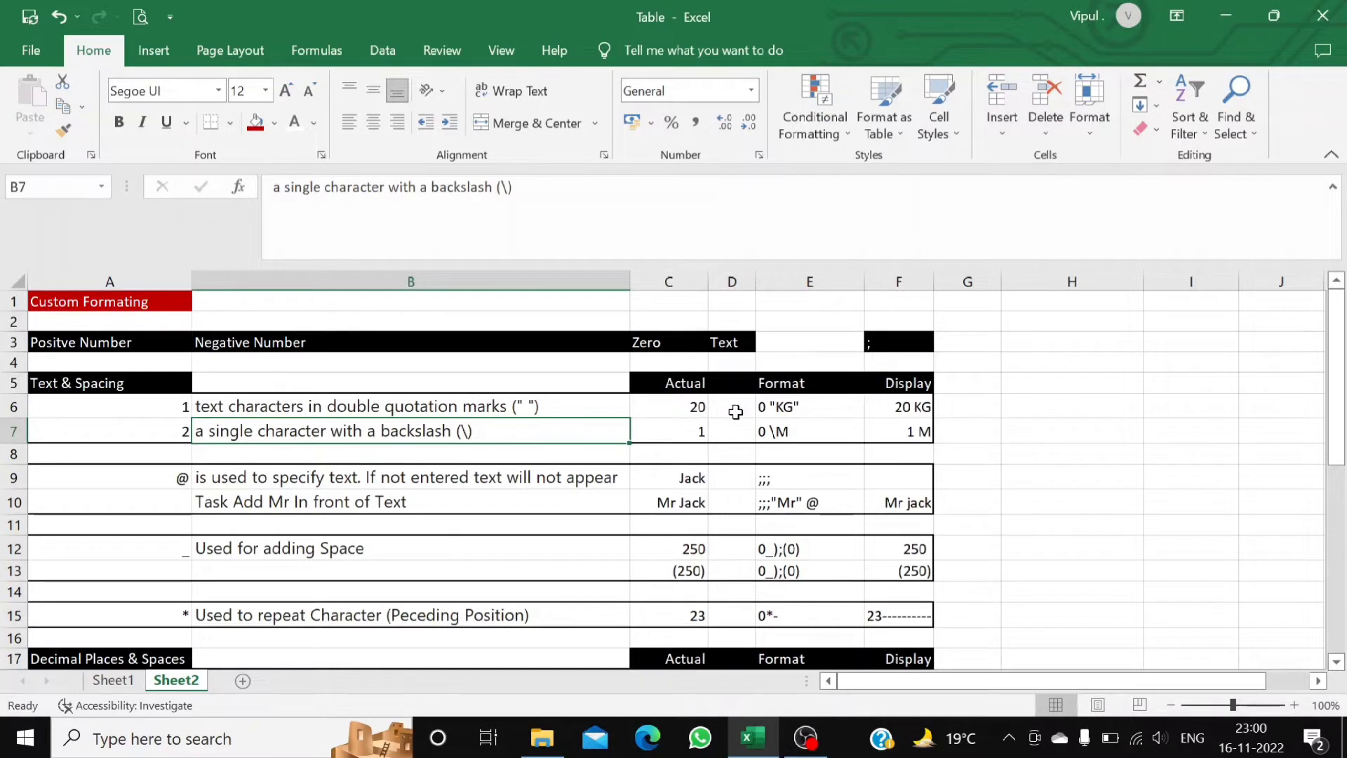
Compare the actual values in cells C6 and C7.
left_click(693, 406)
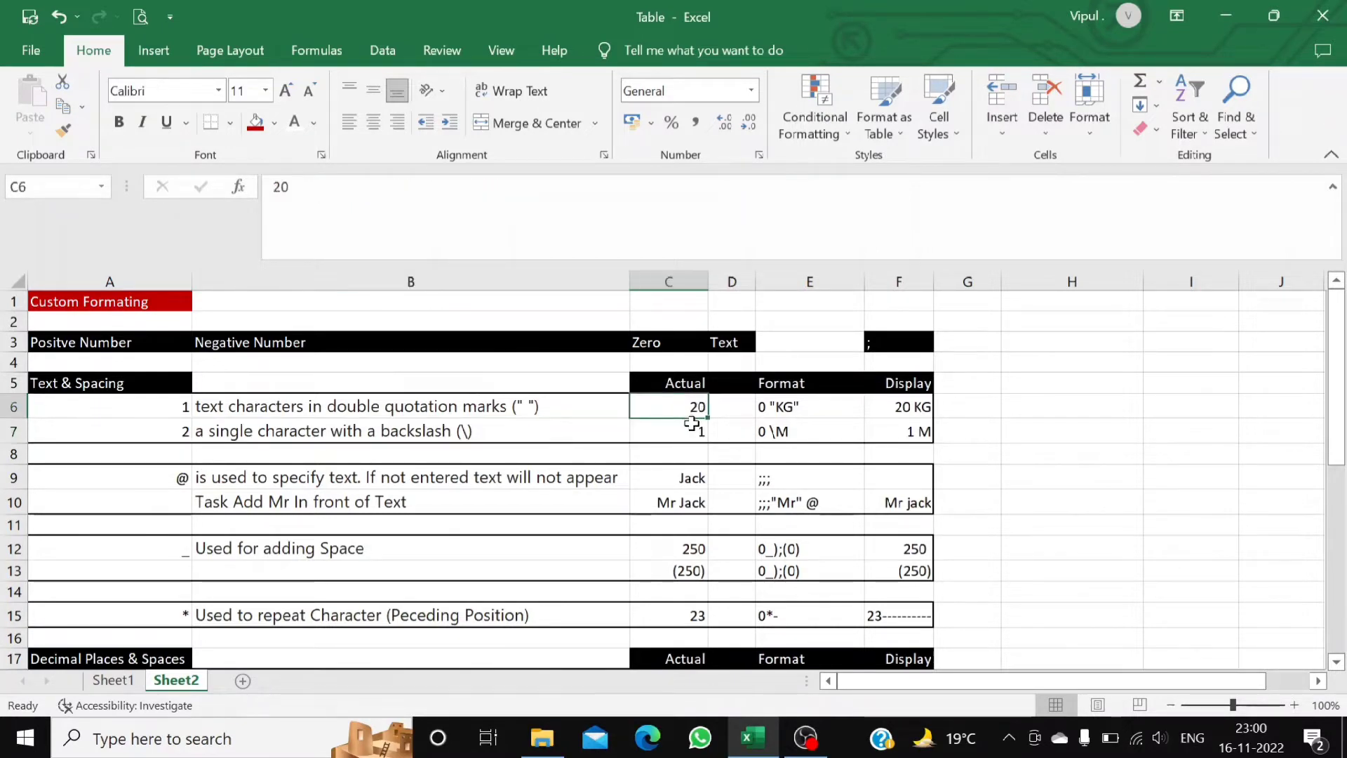
left_click(691, 425)
left_click(693, 406)
left_click(689, 430)
left_click(689, 406)
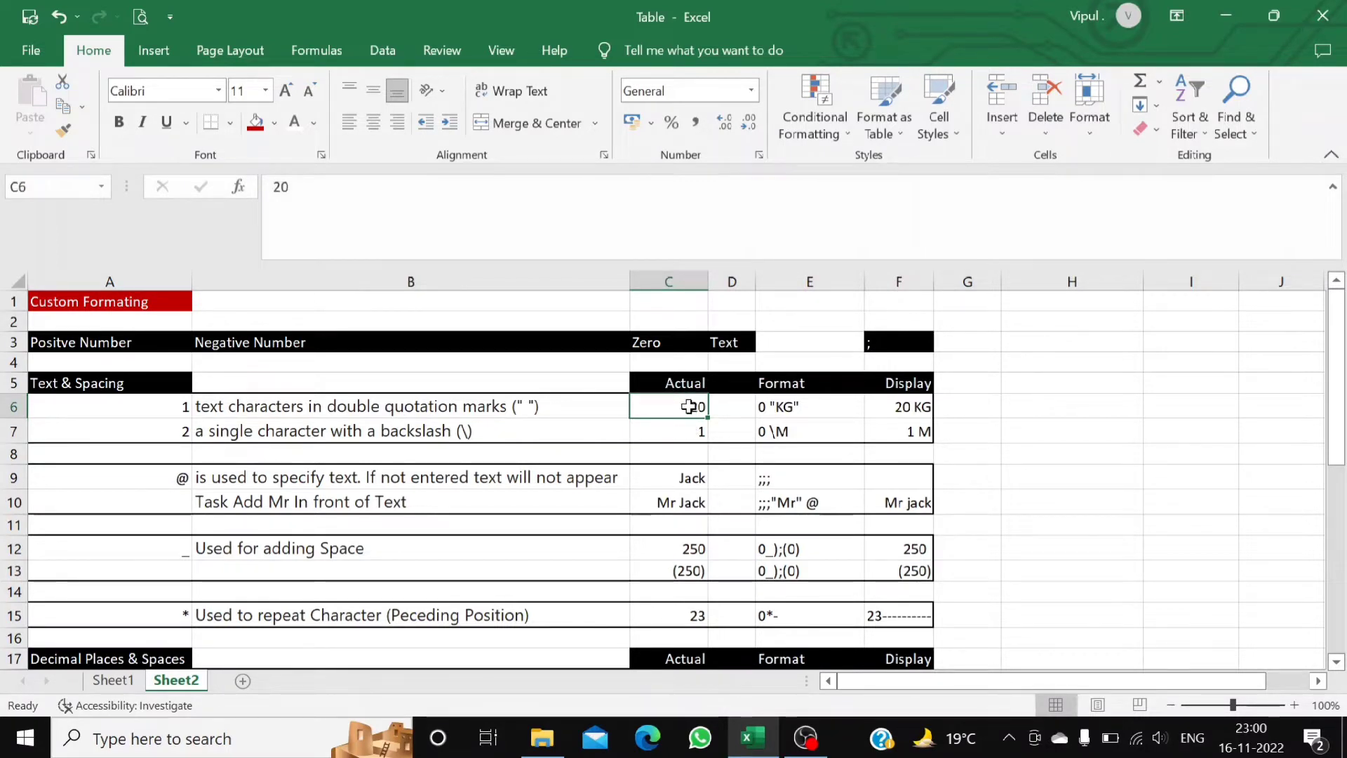
left_click(693, 431)
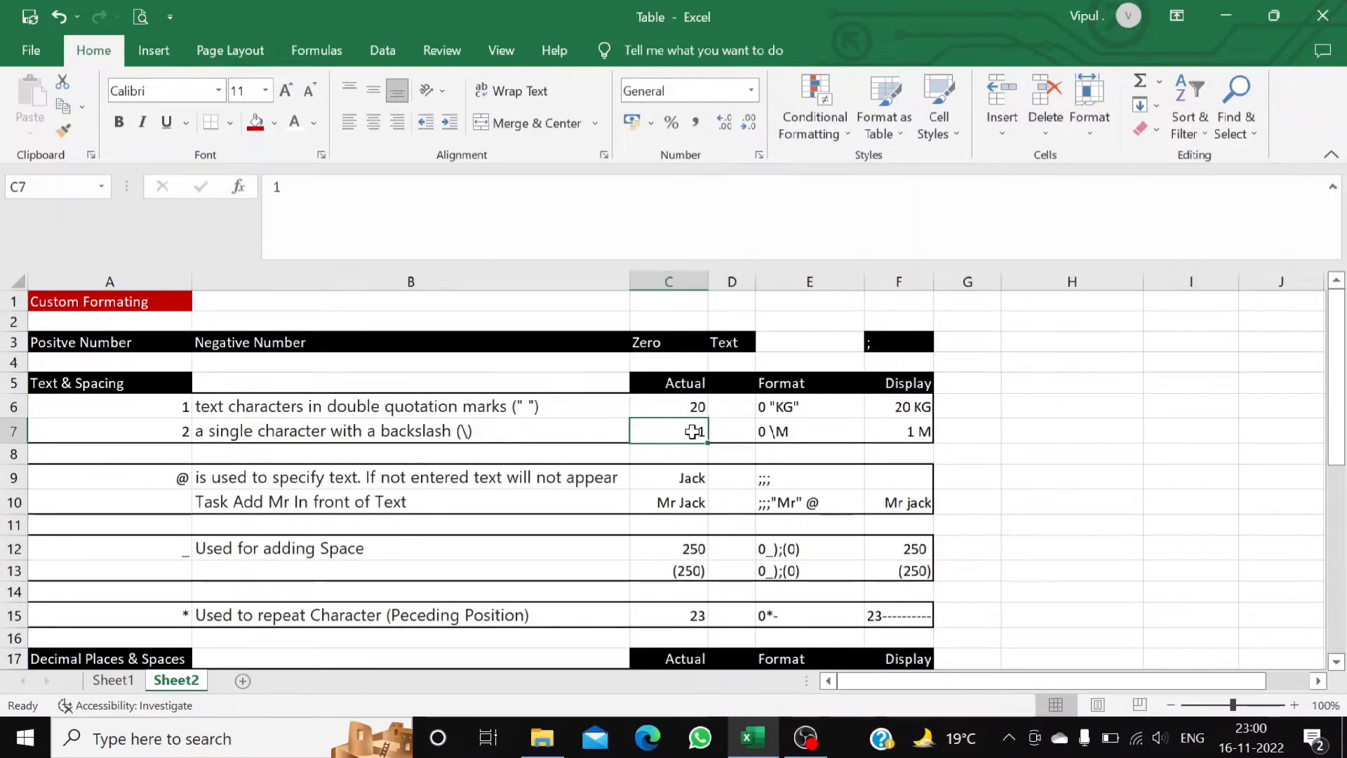
Examine the backslash example in row 7, checking its display, format code, actual value and rule description.
left_click(877, 431)
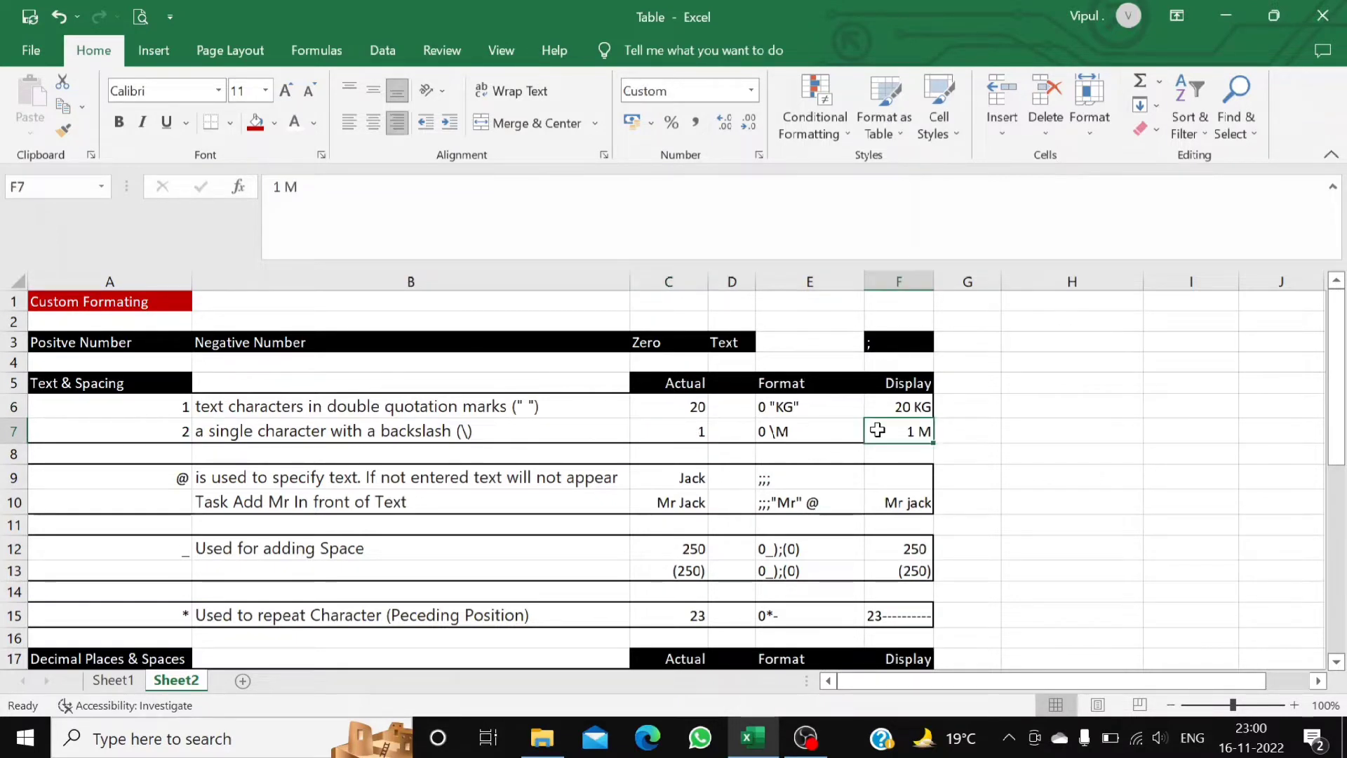
left_click(785, 431)
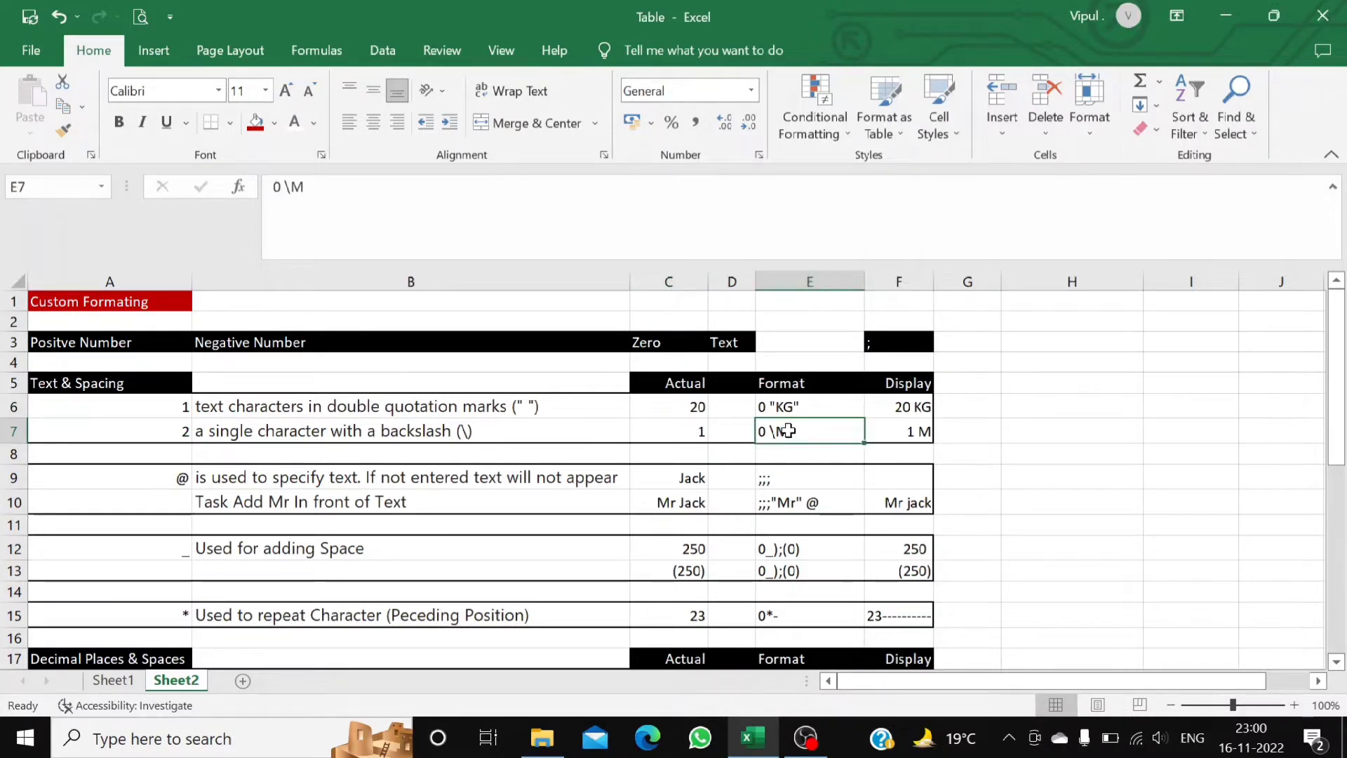
left_click(699, 436)
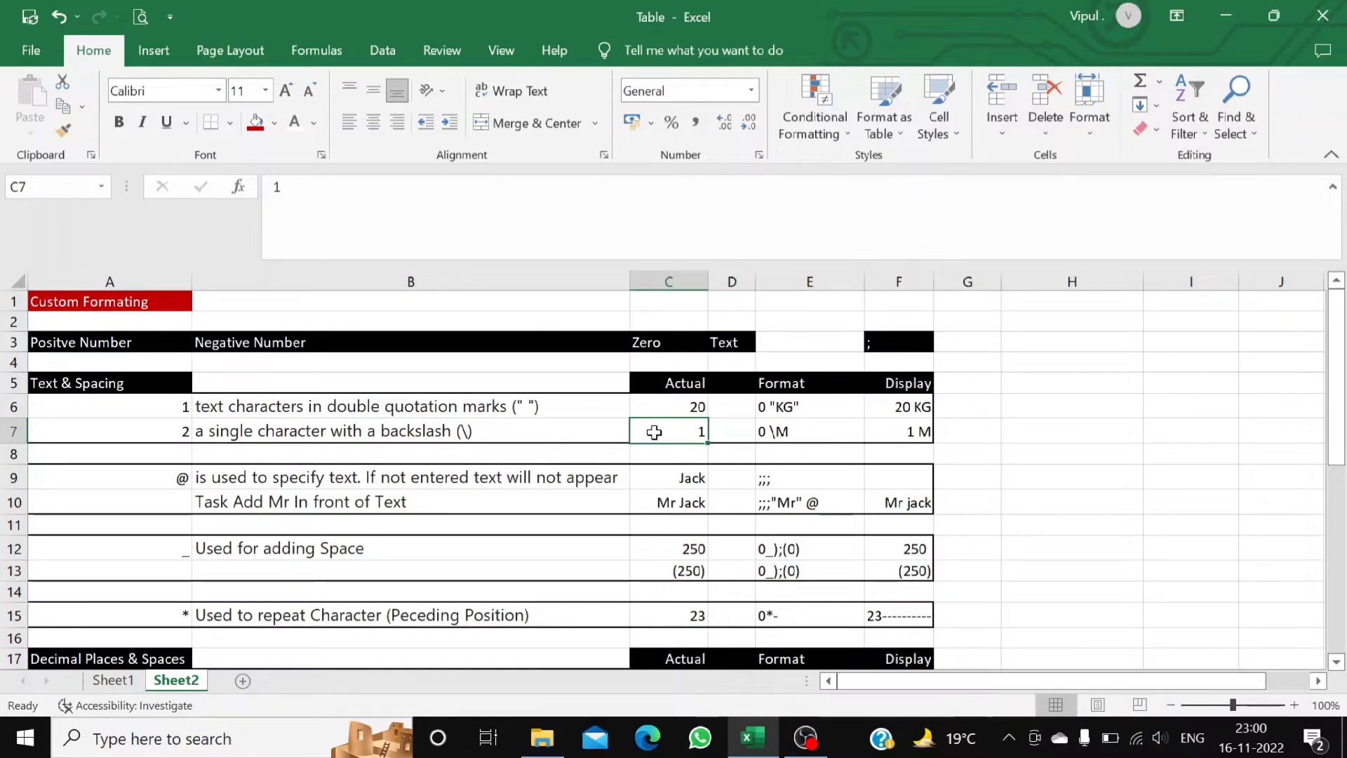
left_click(474, 435)
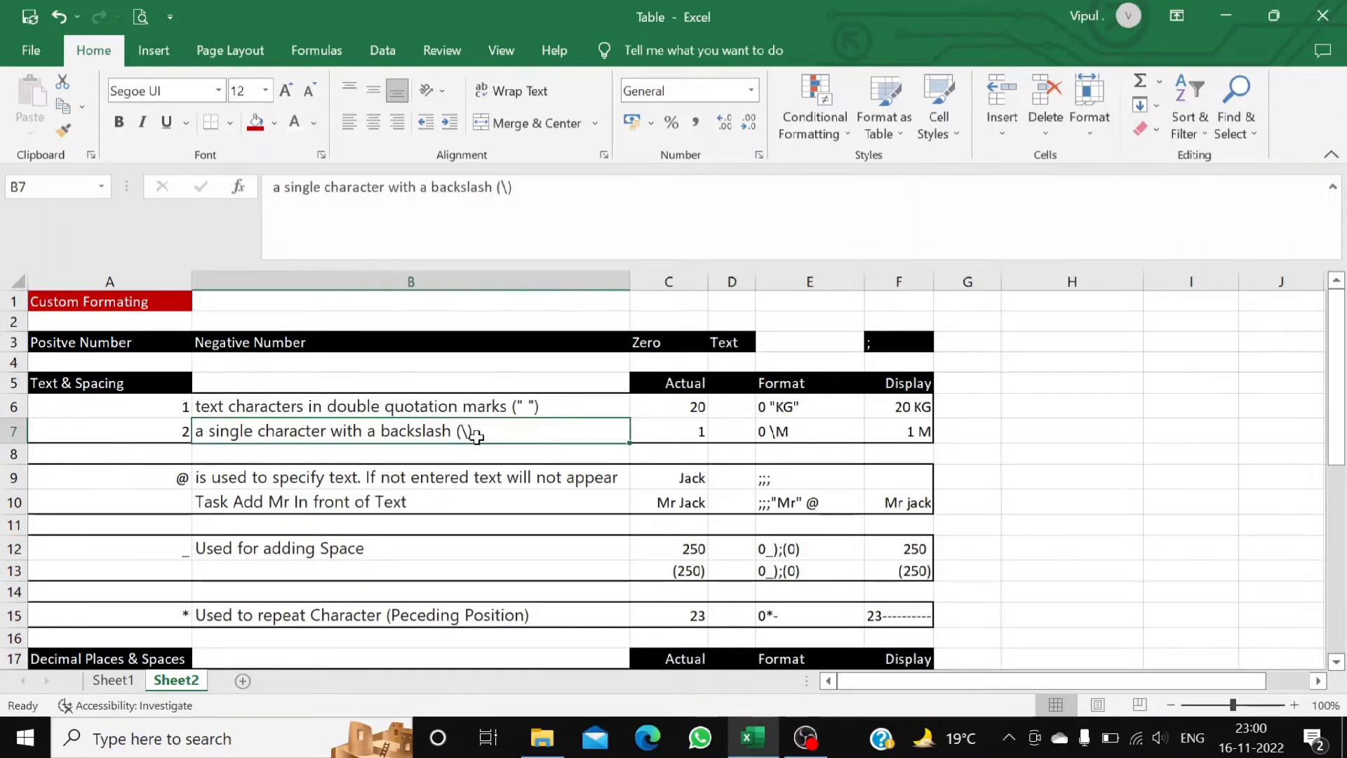
Review the double quotation mark rule and actual value in row 6 against the positive number heading in A3.
left_click(512, 408)
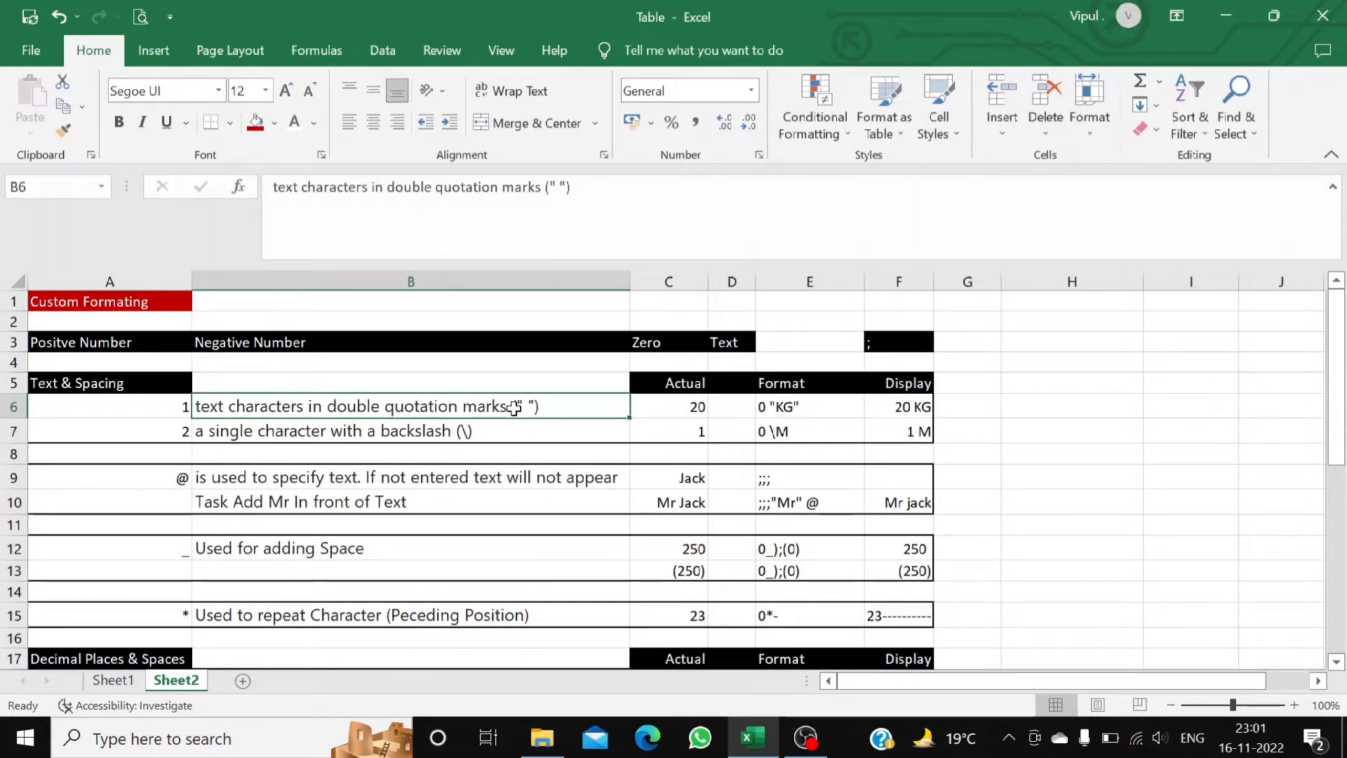
left_click(684, 407)
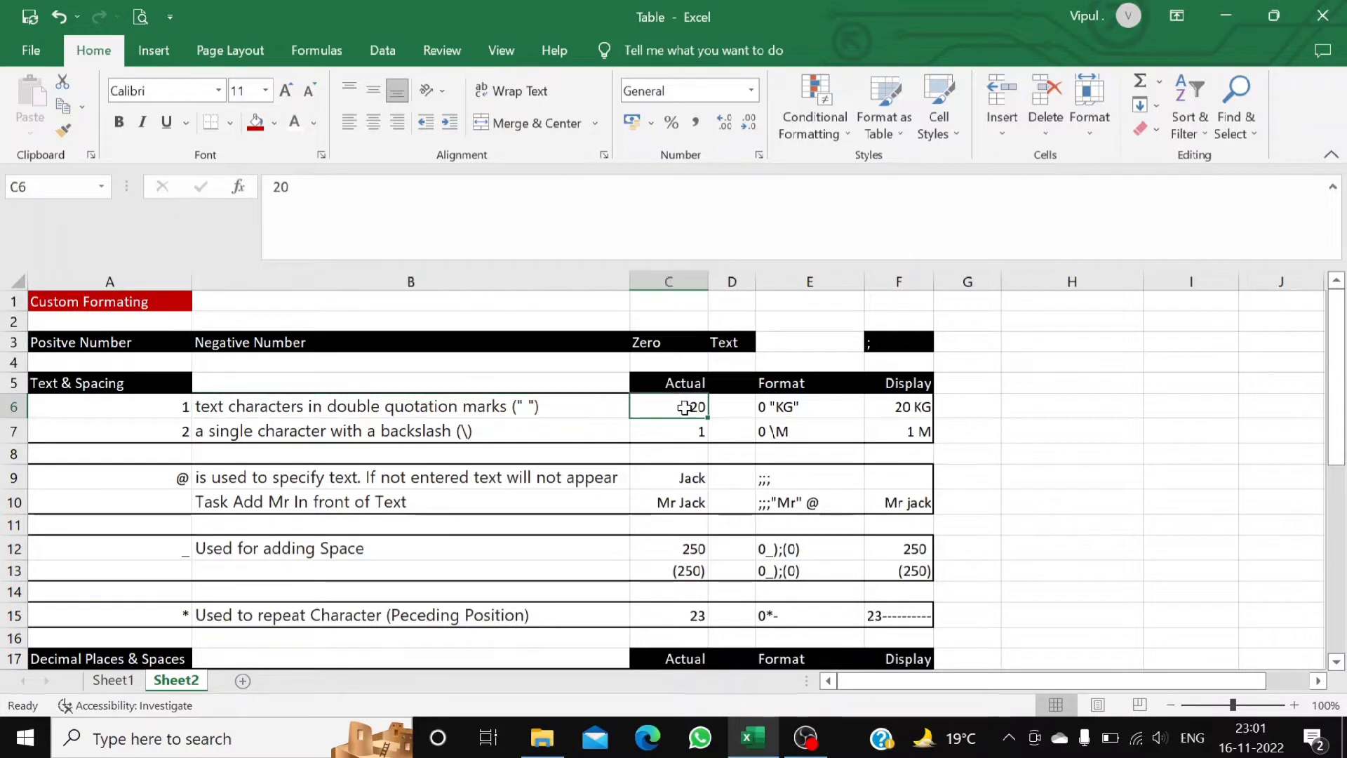
left_click(1029, 410)
left_click(692, 407)
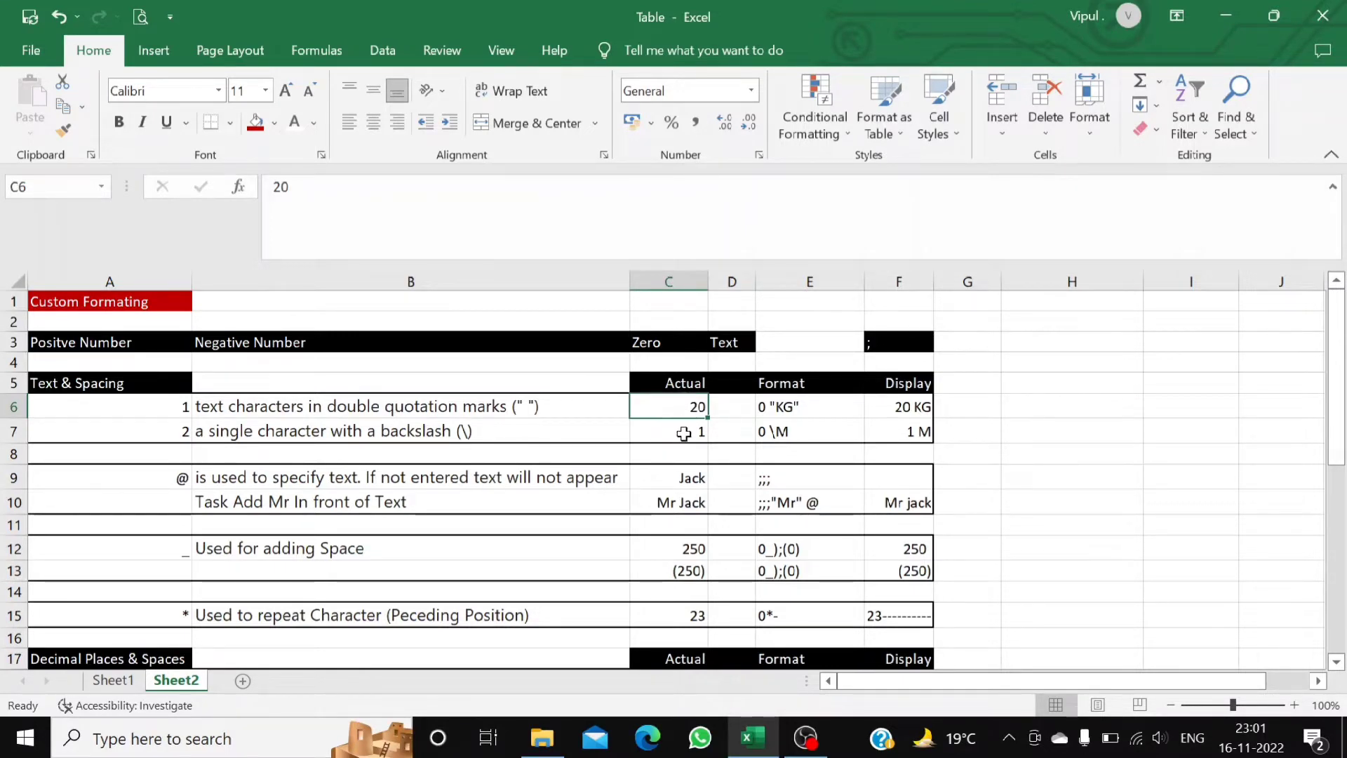
left_click(131, 341)
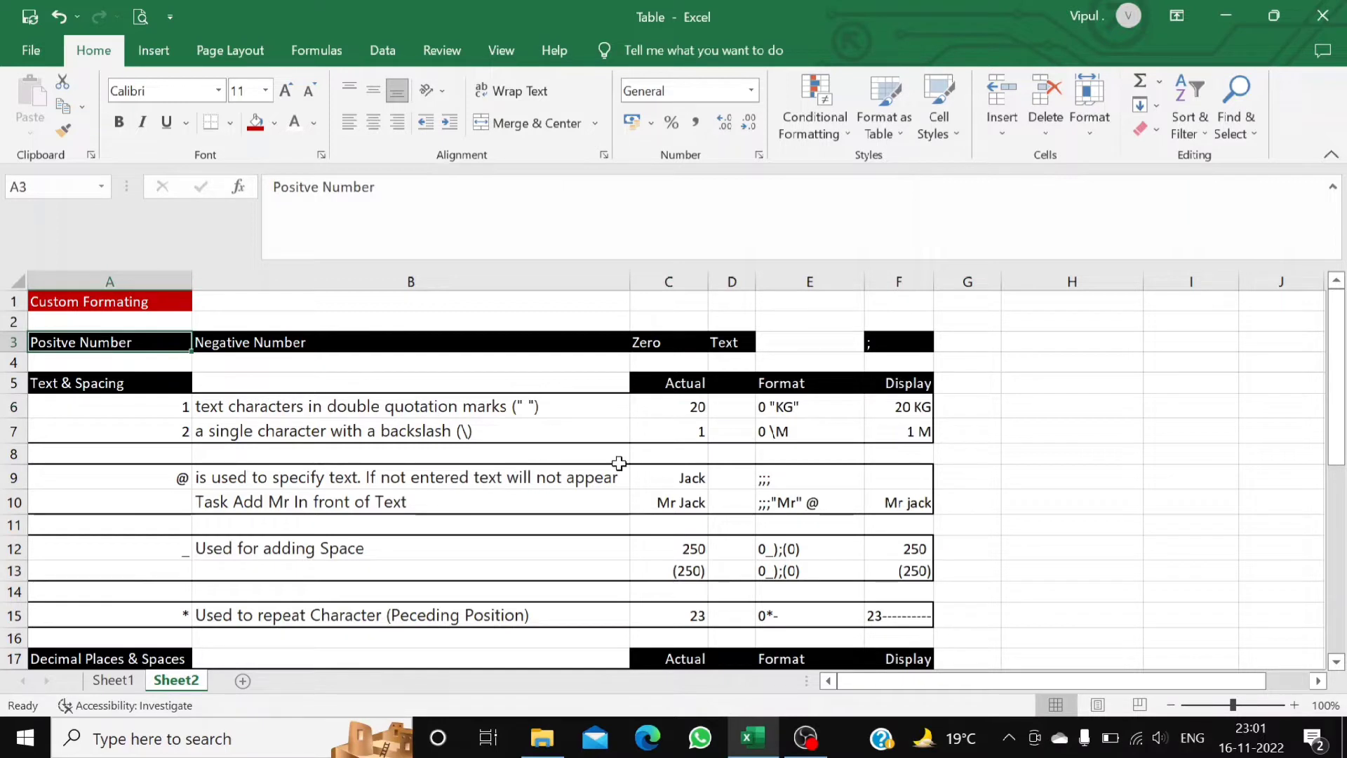
left_click(698, 413)
Enter the formula =C6 in cell H6 to reference the first actual value.
left_click(1013, 412)
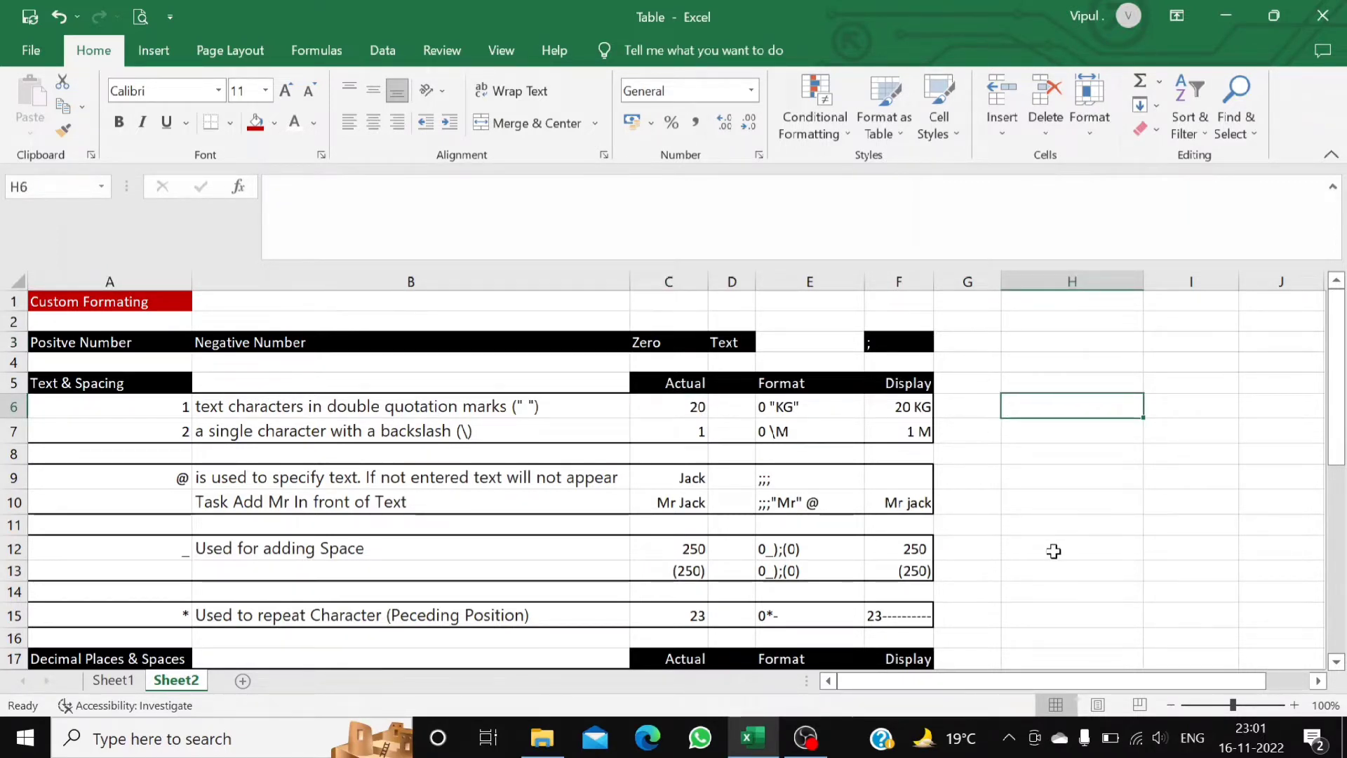
type("=")
key("Left")
key("Left")
key("Left")
key("Left")
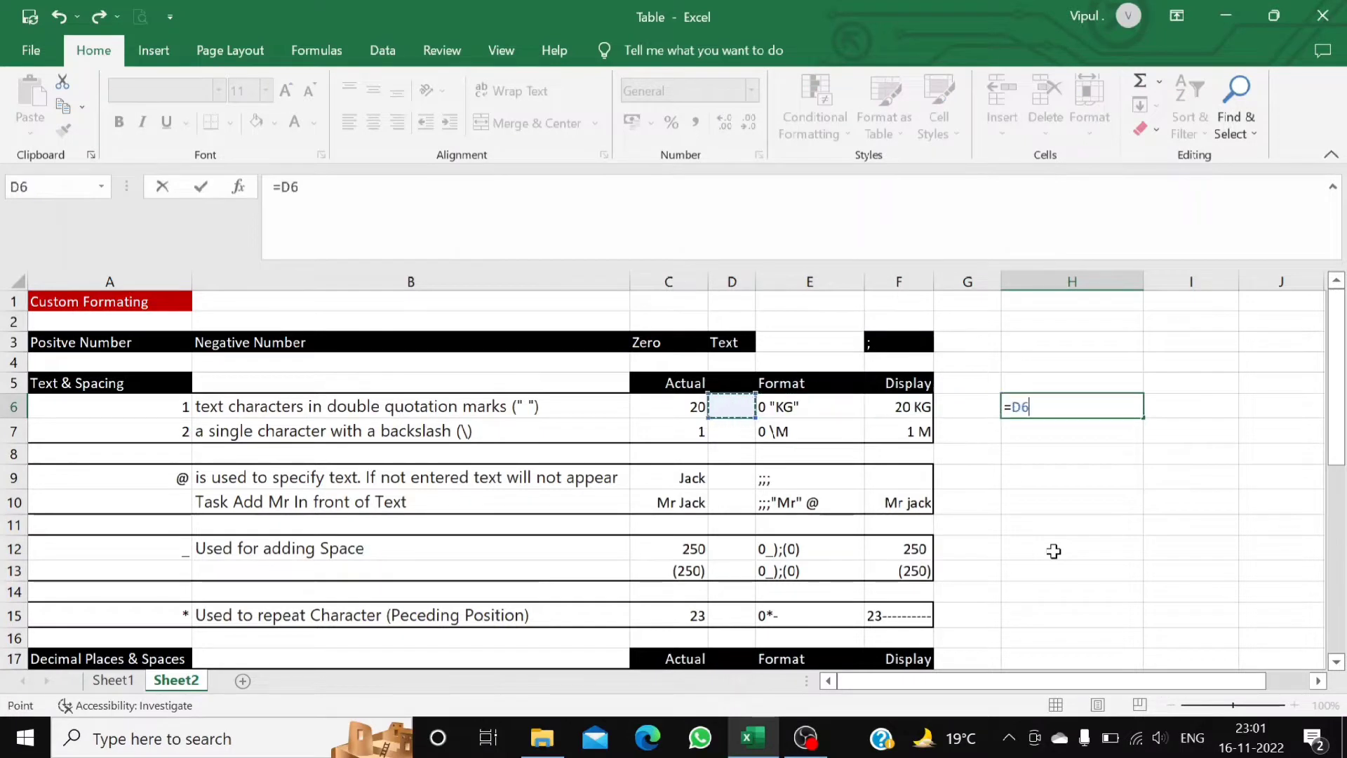
key("Left")
key("Return")
key("Up")
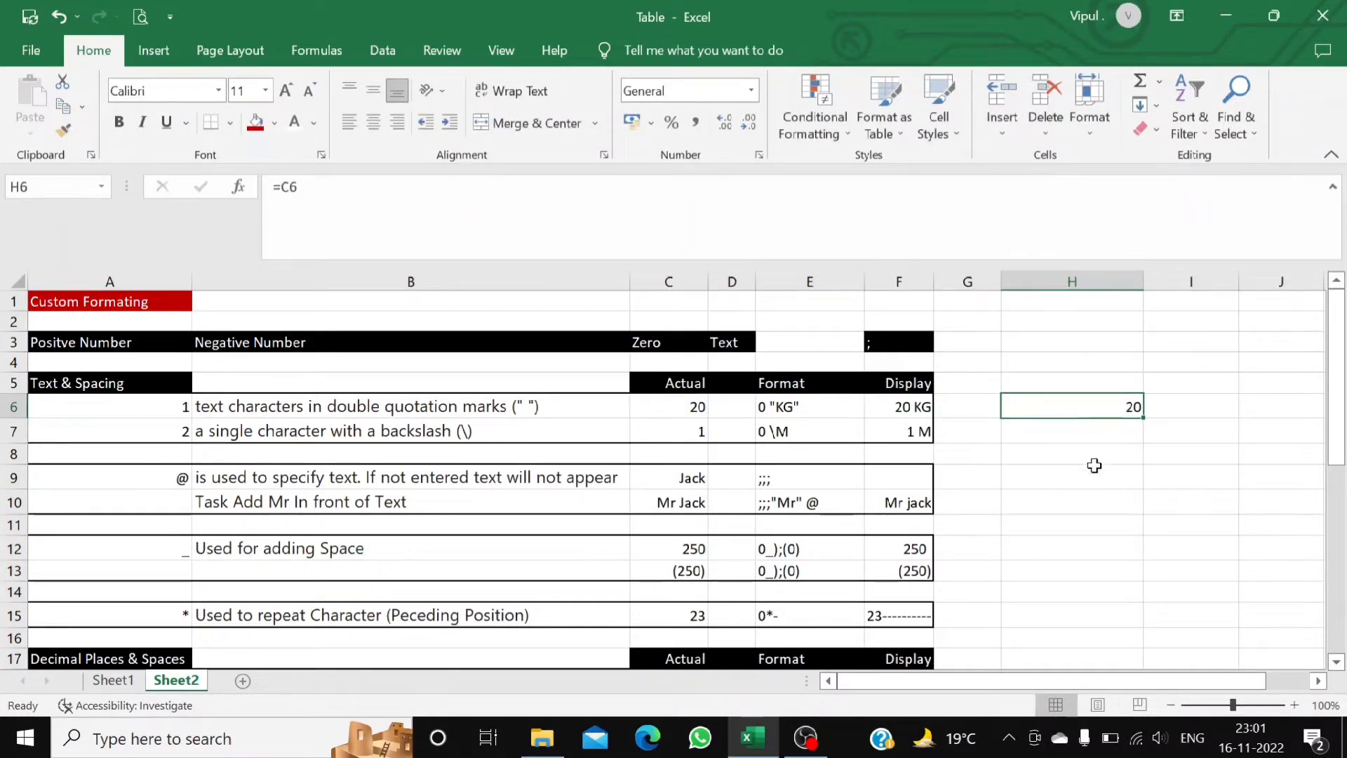
Apply the custom number format 0 "KG" to cell H6 so the number is followed by a space and KG.
left_click(1095, 468)
left_click(1092, 410)
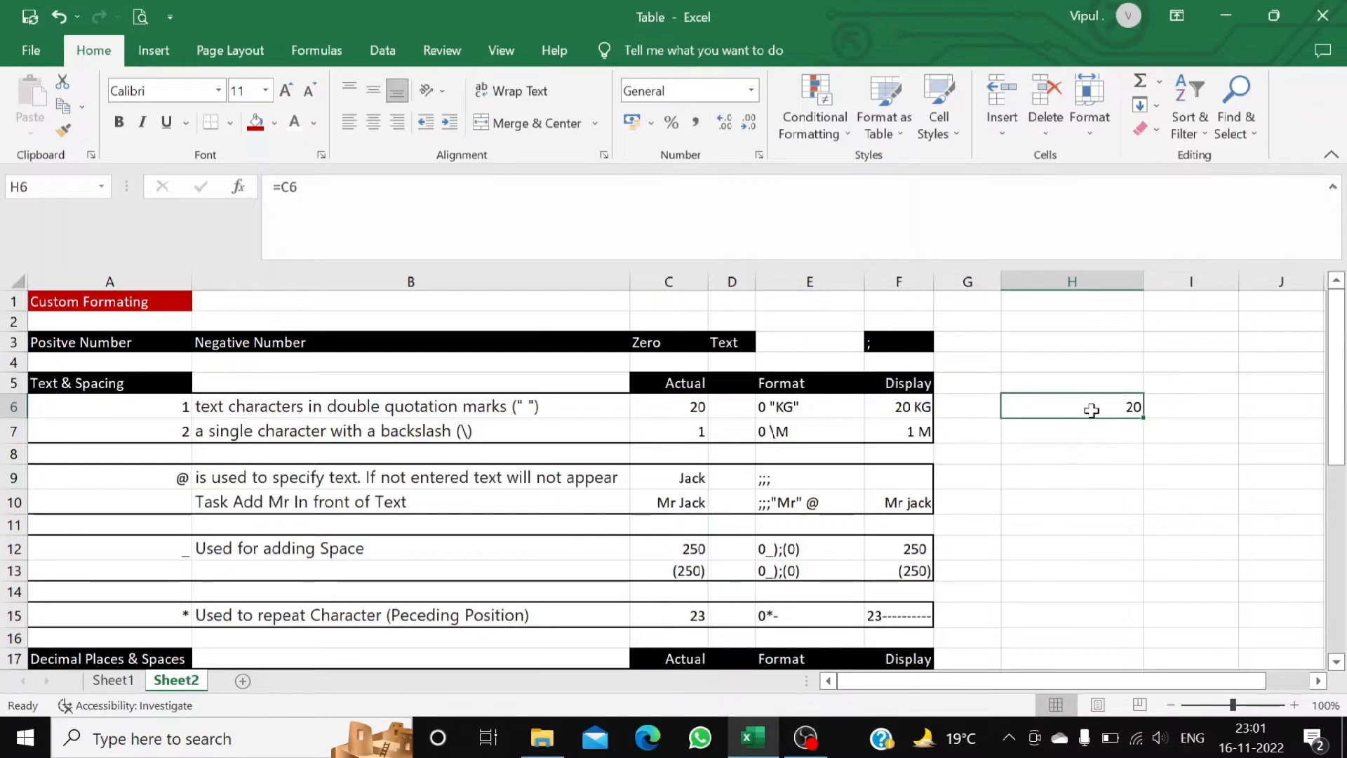
left_click(759, 154)
left_click(642, 409)
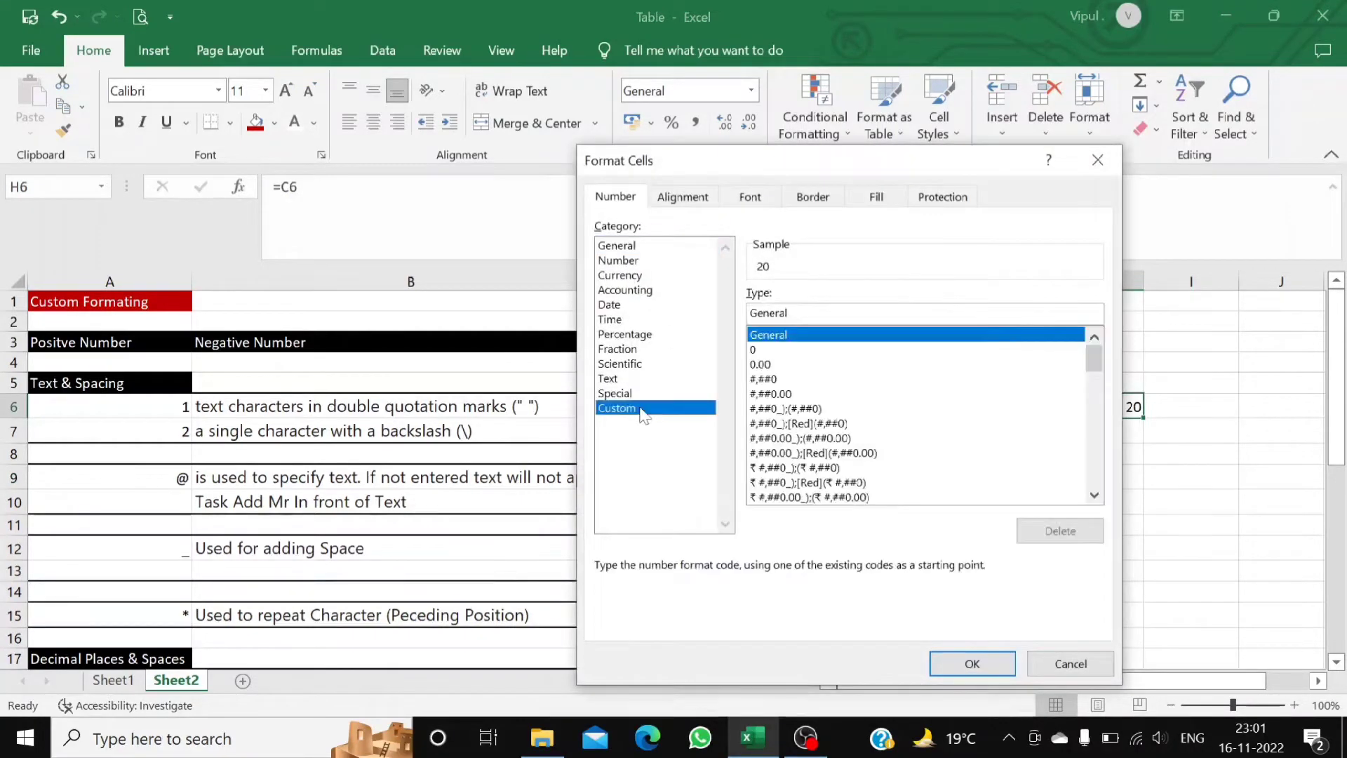
left_click_drag(808, 158, 671, 79)
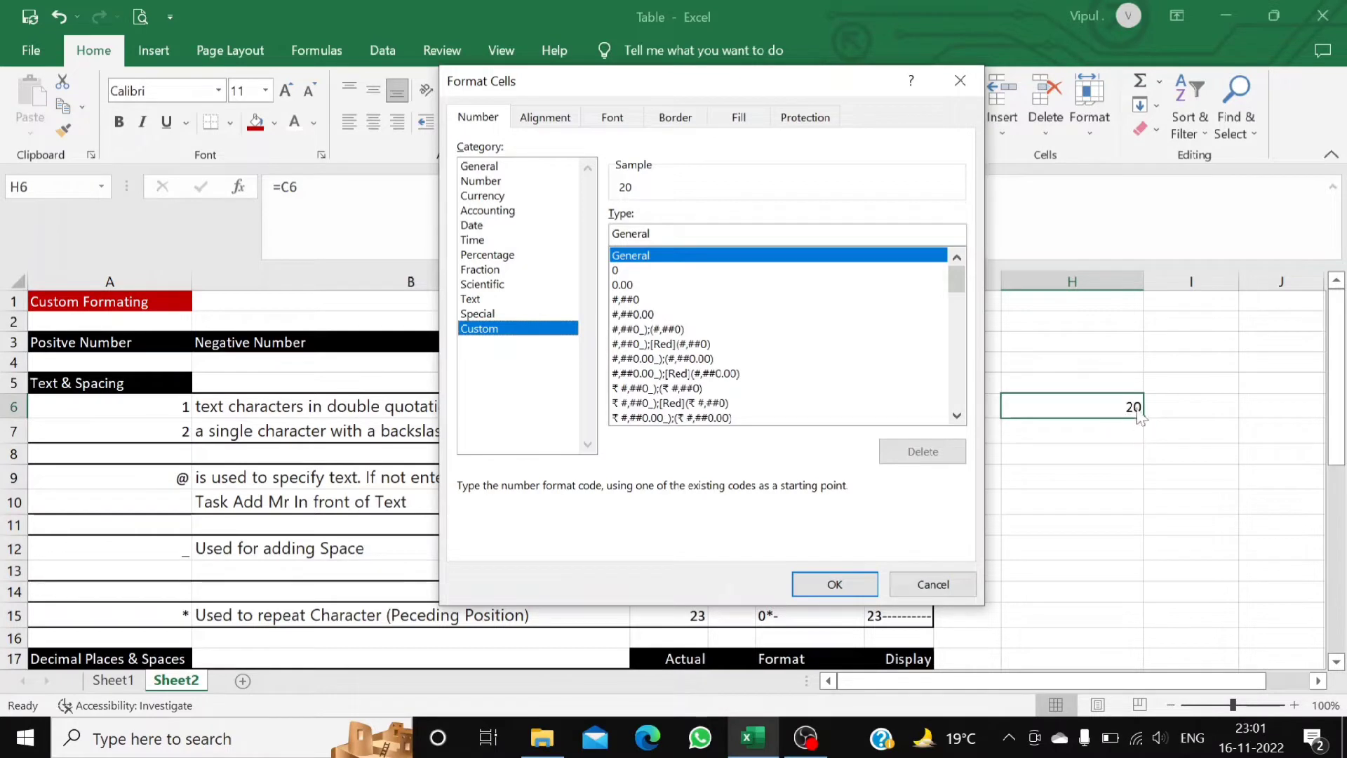
left_click(653, 234)
key("BackSpace")
key("BackSpace")
key("BackSpace")
key("BackSpace")
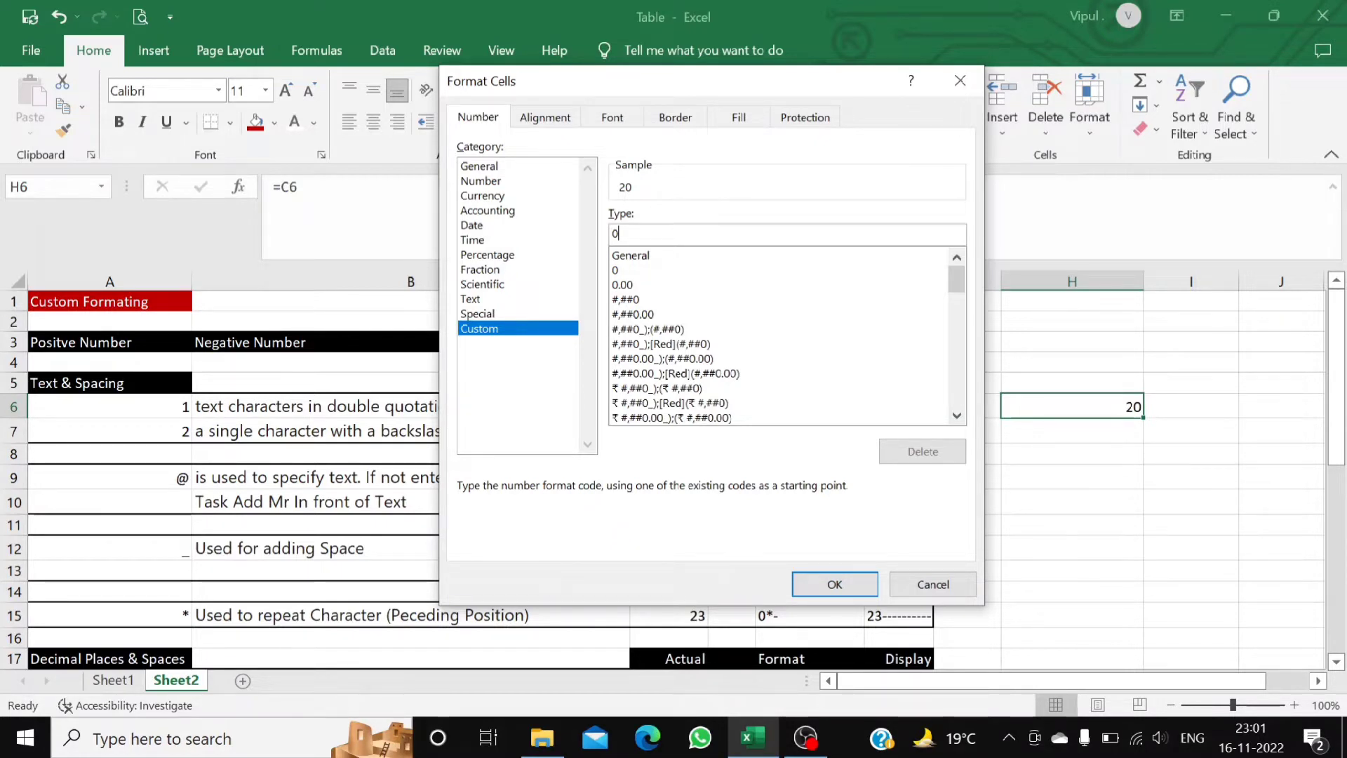
type("\"KG")
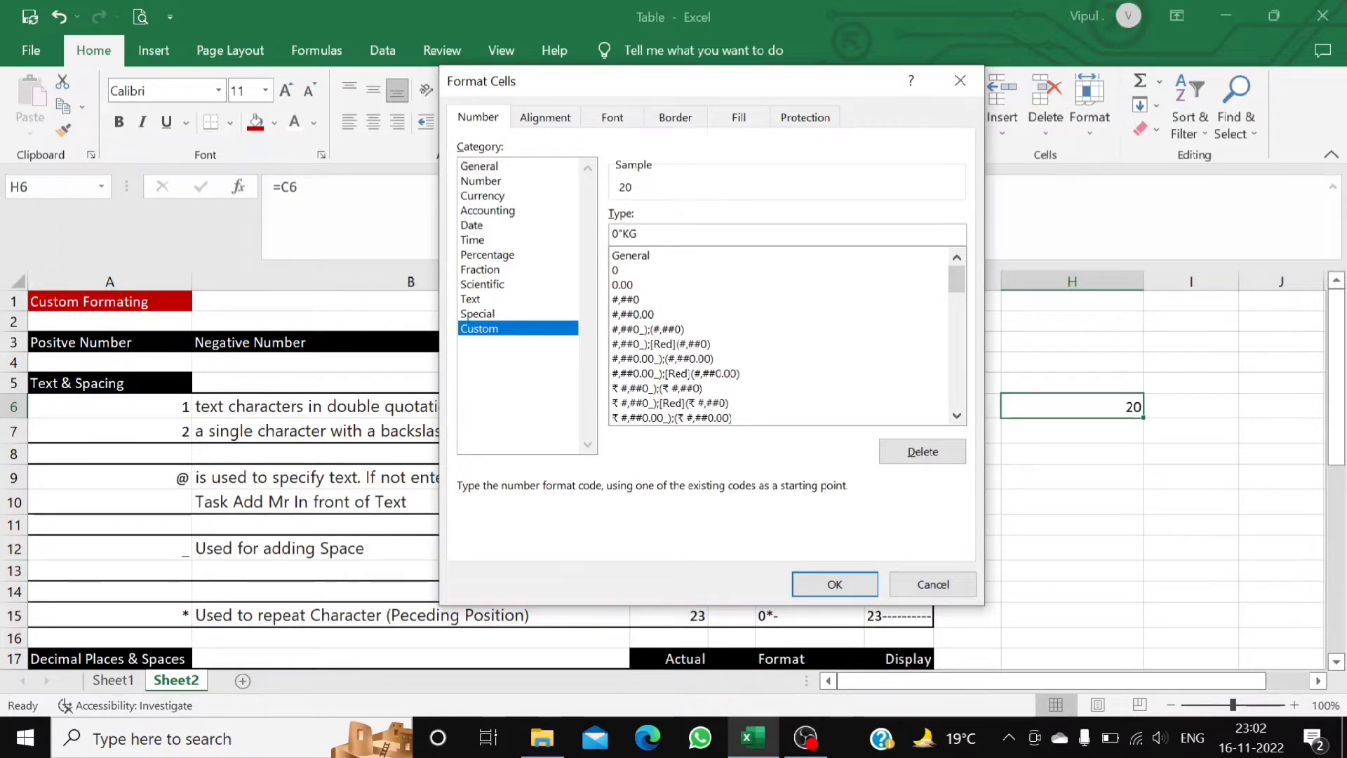
type("\"")
left_click(832, 584)
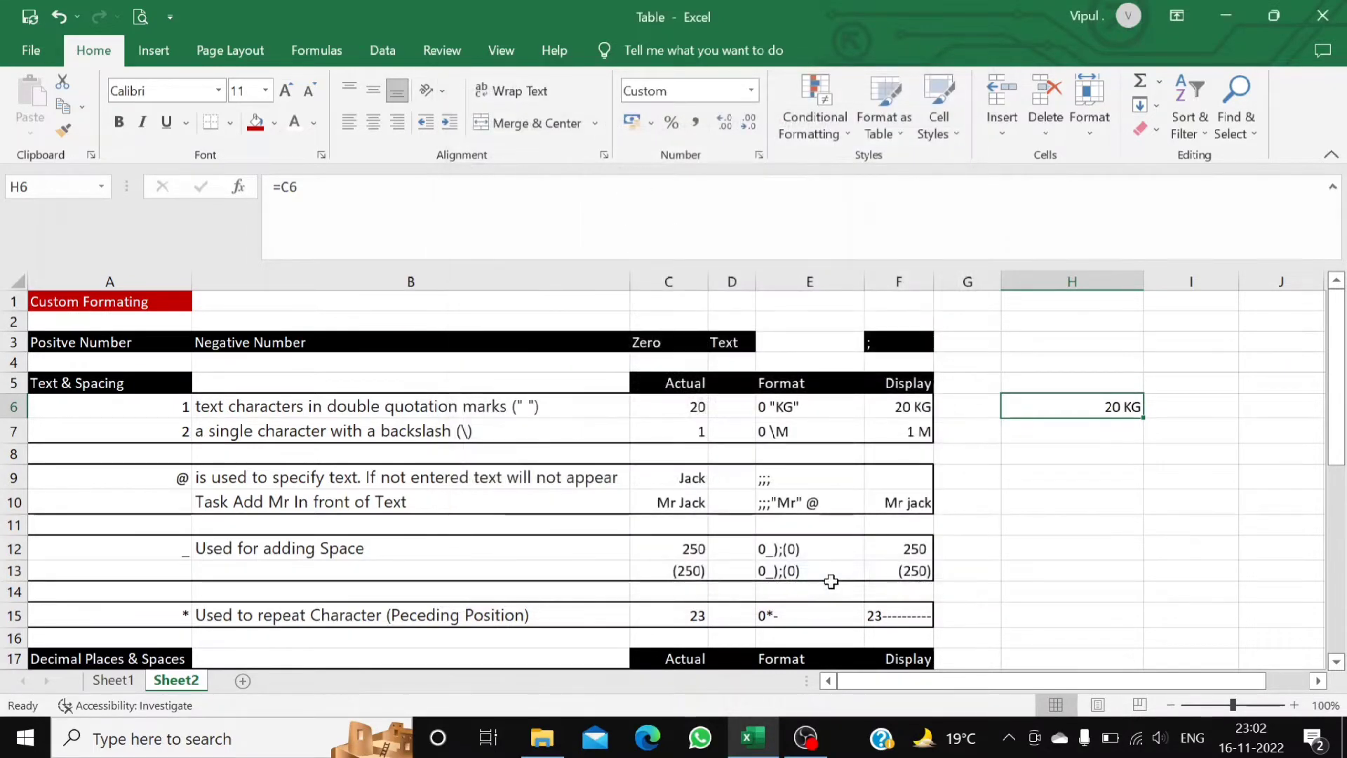
Change the actual value in C6 to 2 and check how H6 displays it.
left_click(1096, 431)
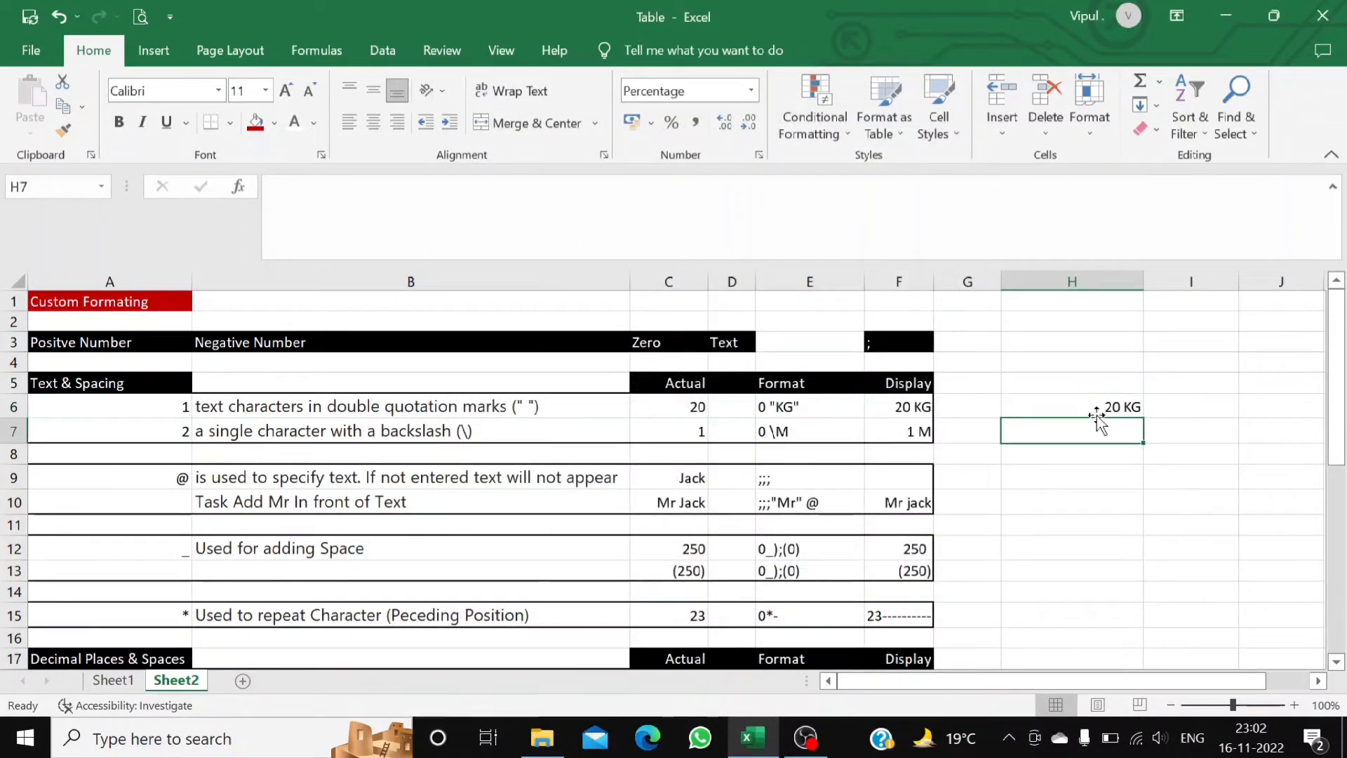
left_click(1095, 411)
left_click(700, 405)
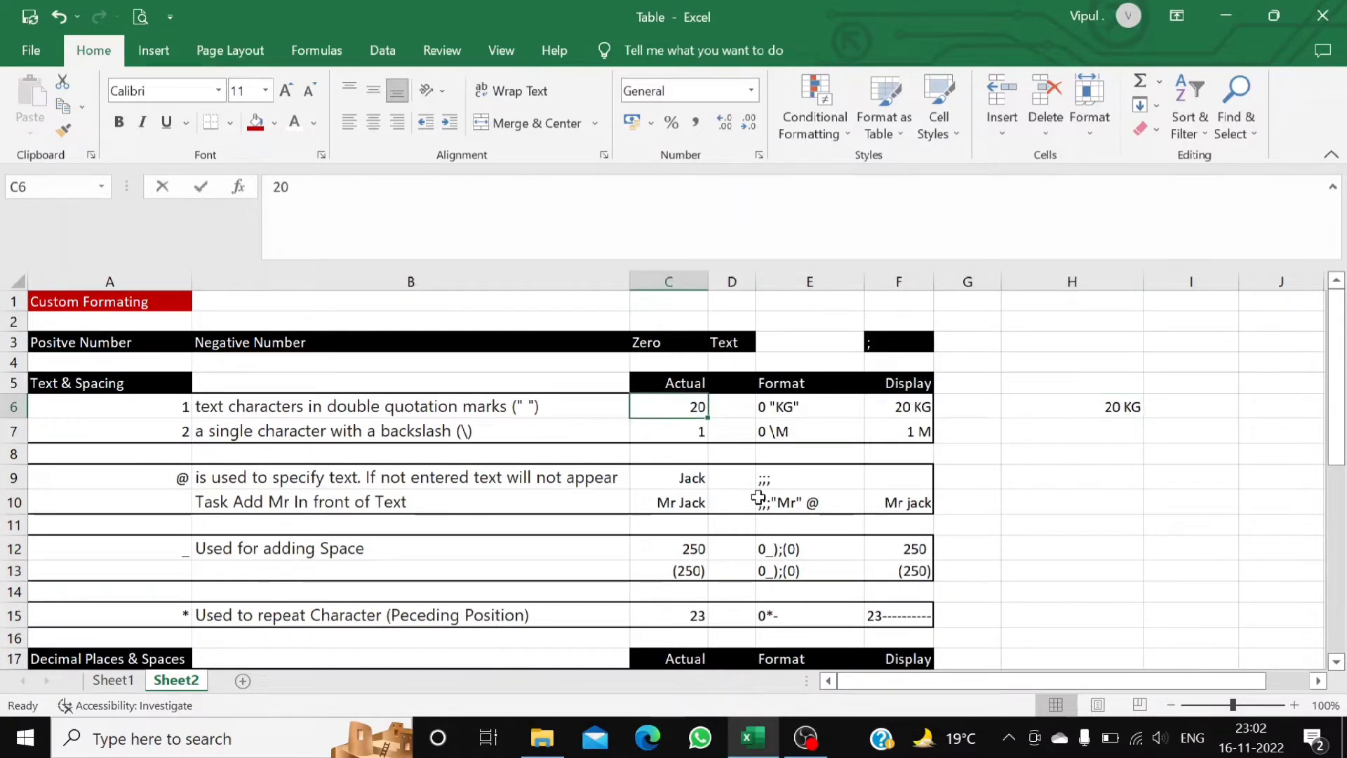
type("2")
left_click(1067, 548)
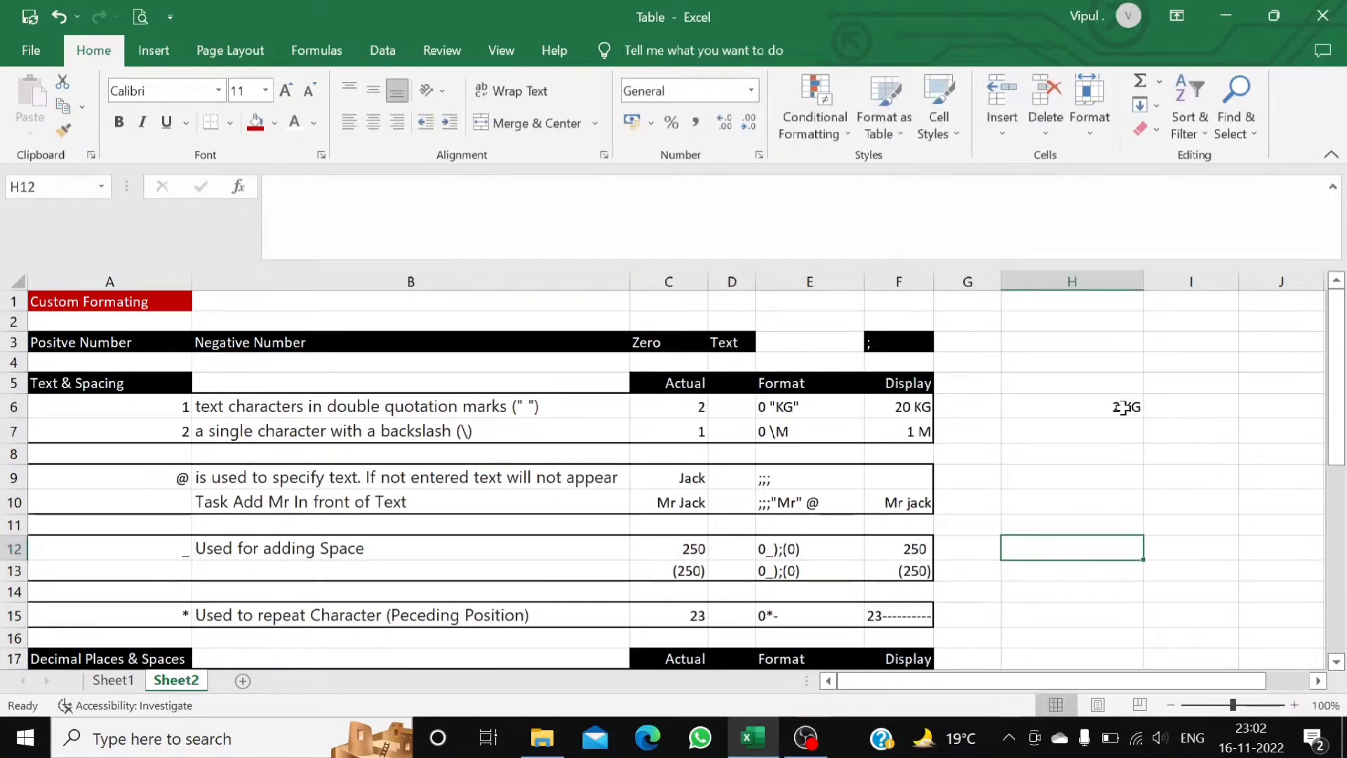
left_click(1123, 408)
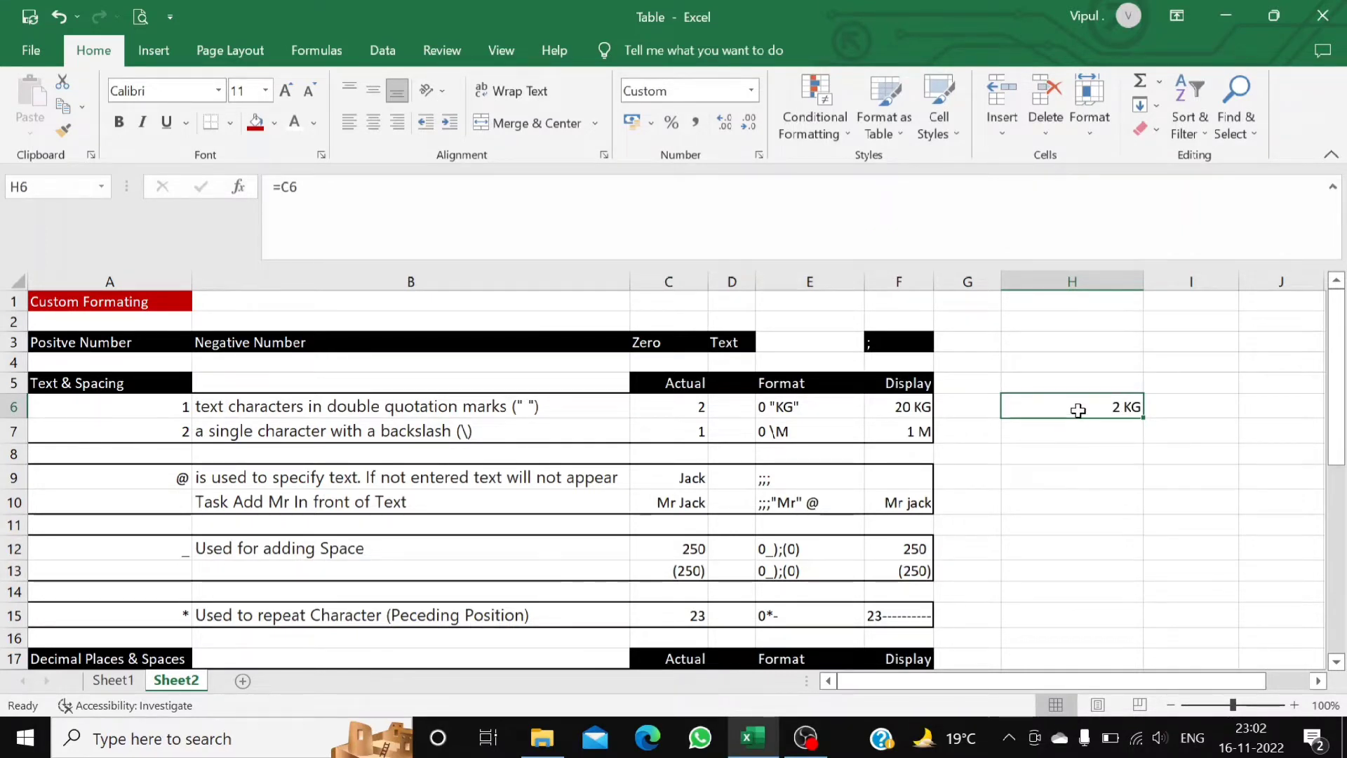
Set the actual value in C6 to 235 and check the formatted number in H6.
left_click(679, 410)
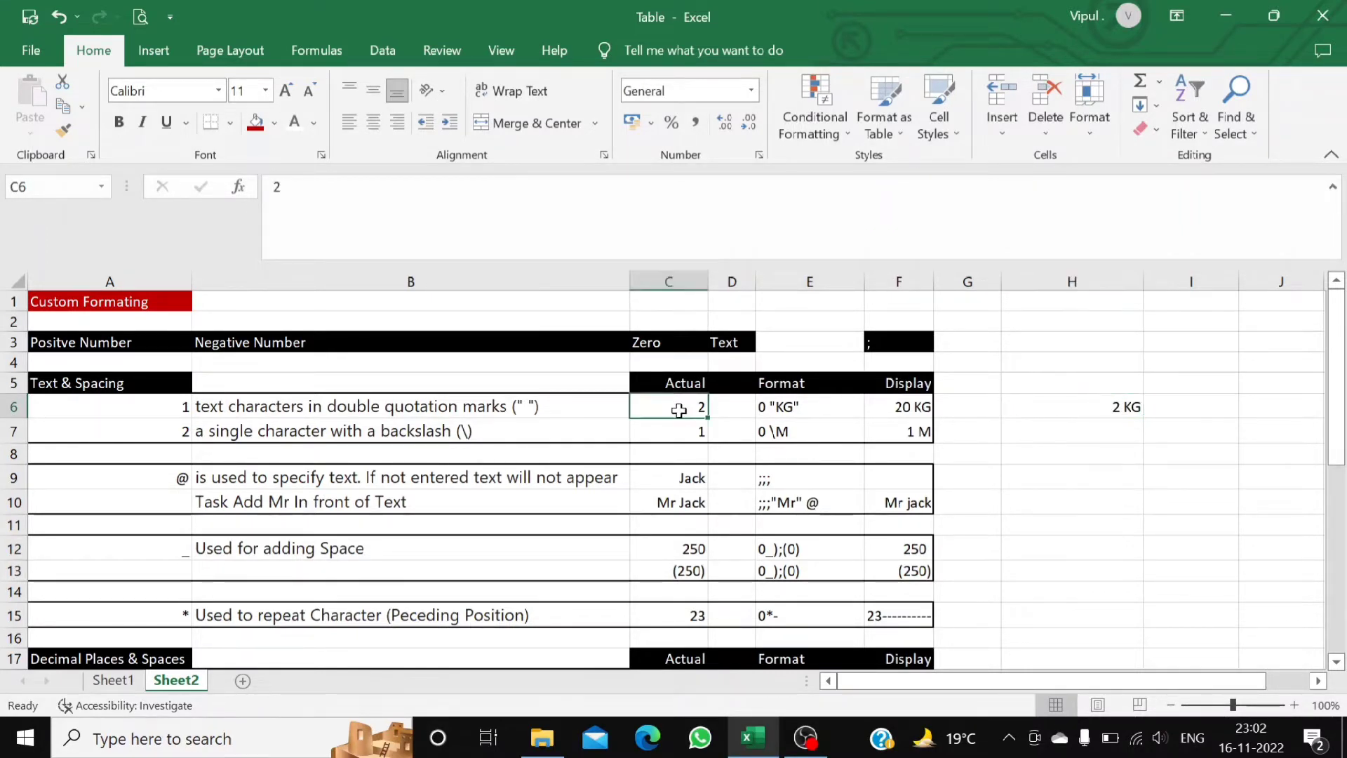
type("235")
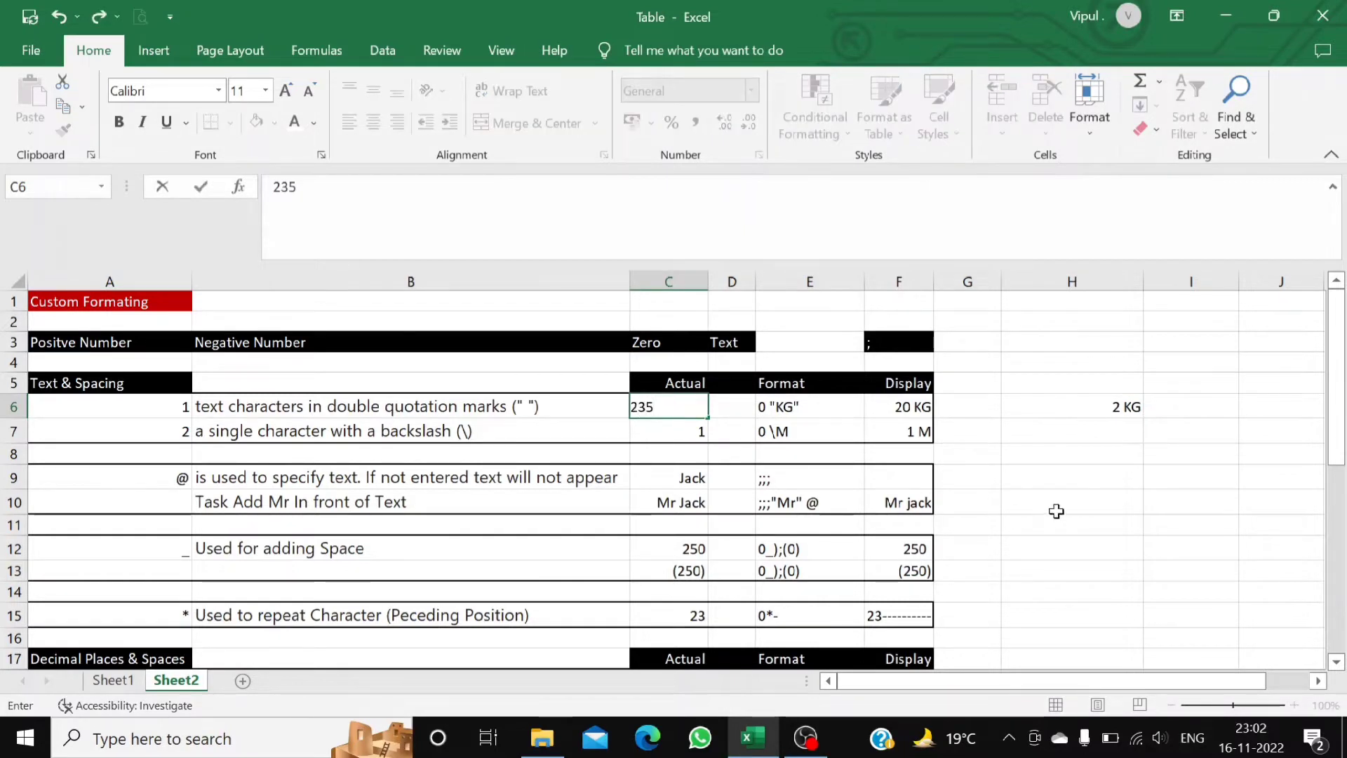
left_click(1056, 511)
left_click(1080, 407)
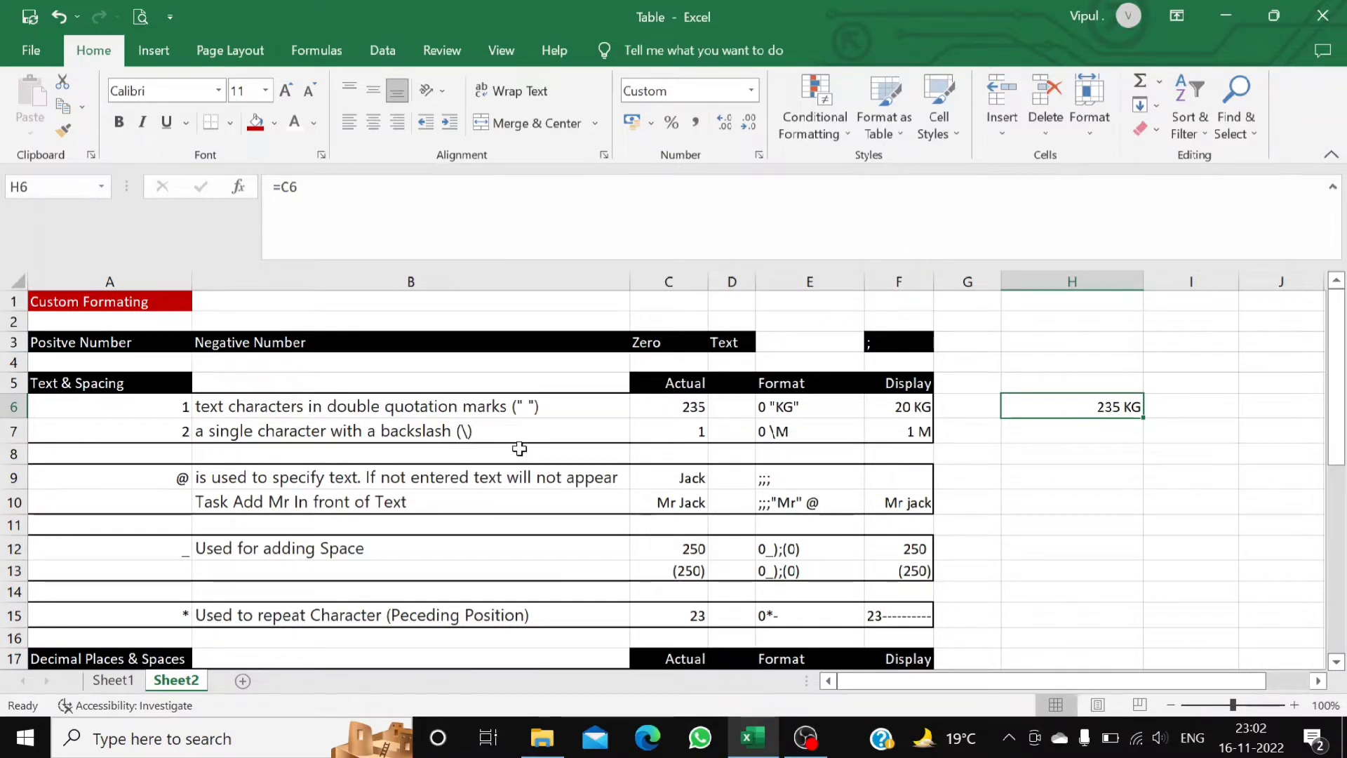
Review the backslash example's format code in E7 and its actual value in C7 against the empty cell H7.
left_click(1038, 430)
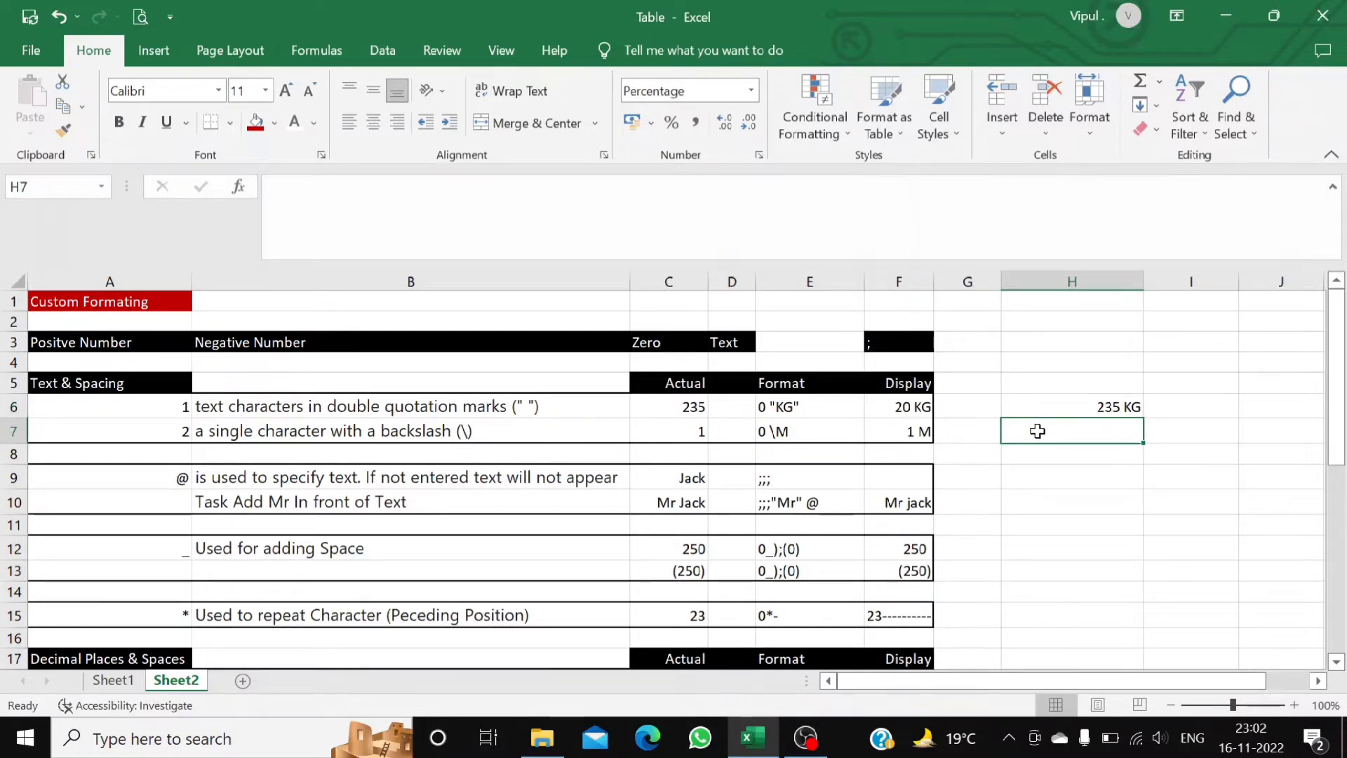
left_click(786, 433)
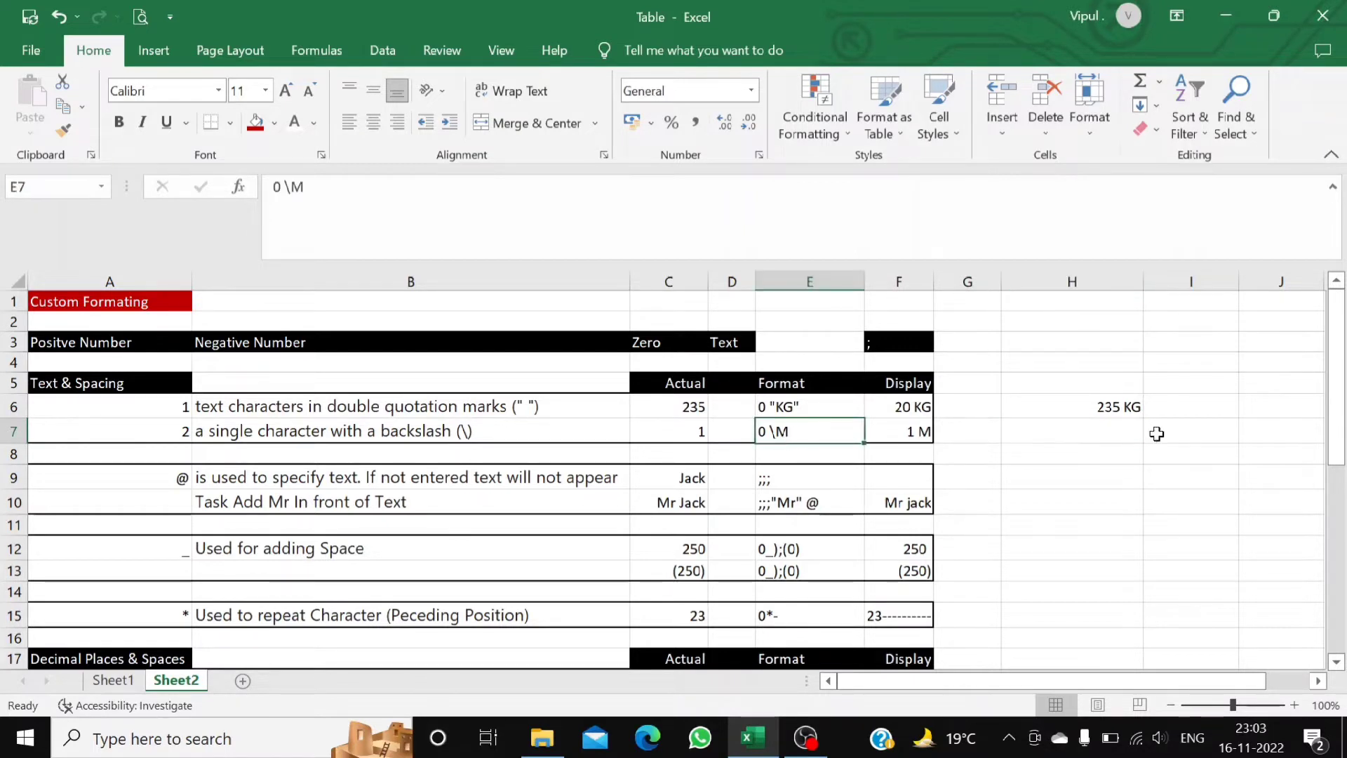
left_click(1115, 431)
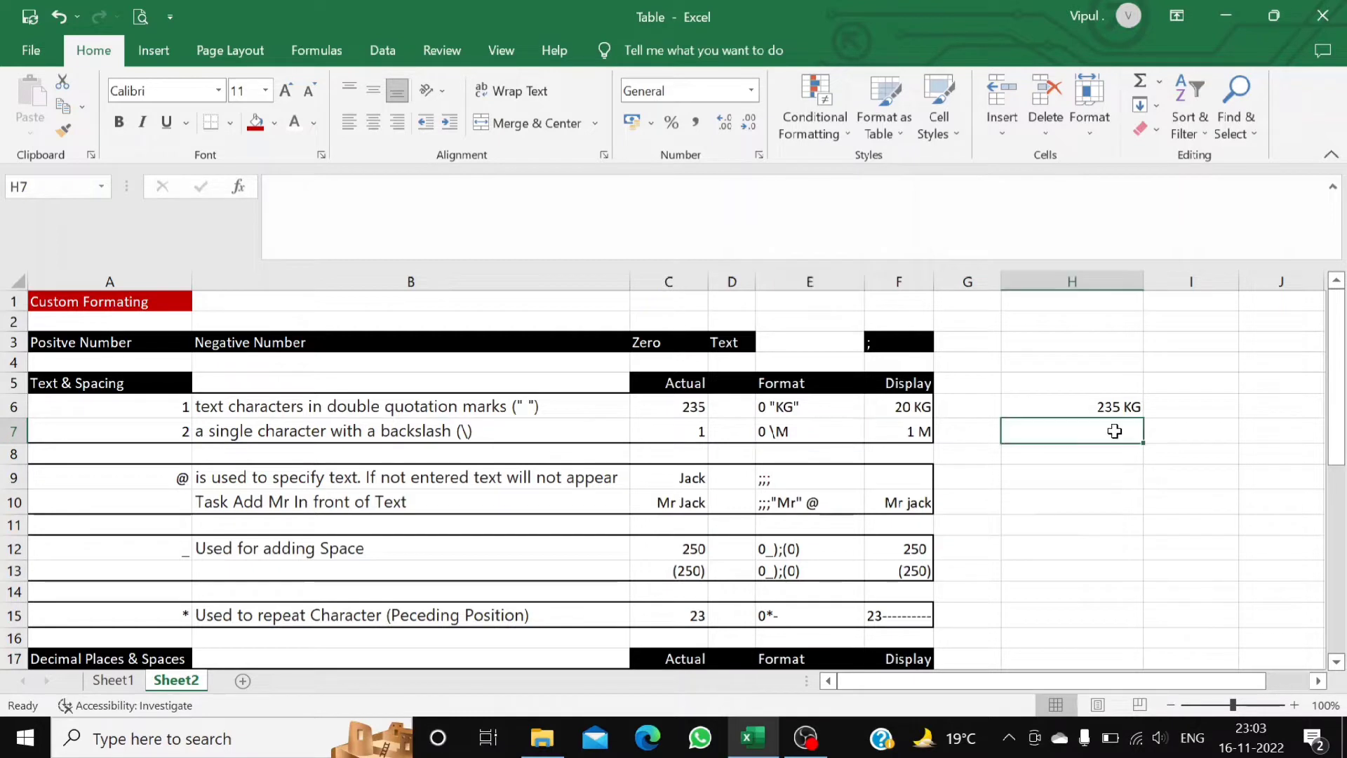
left_click(686, 425)
left_click(1068, 425)
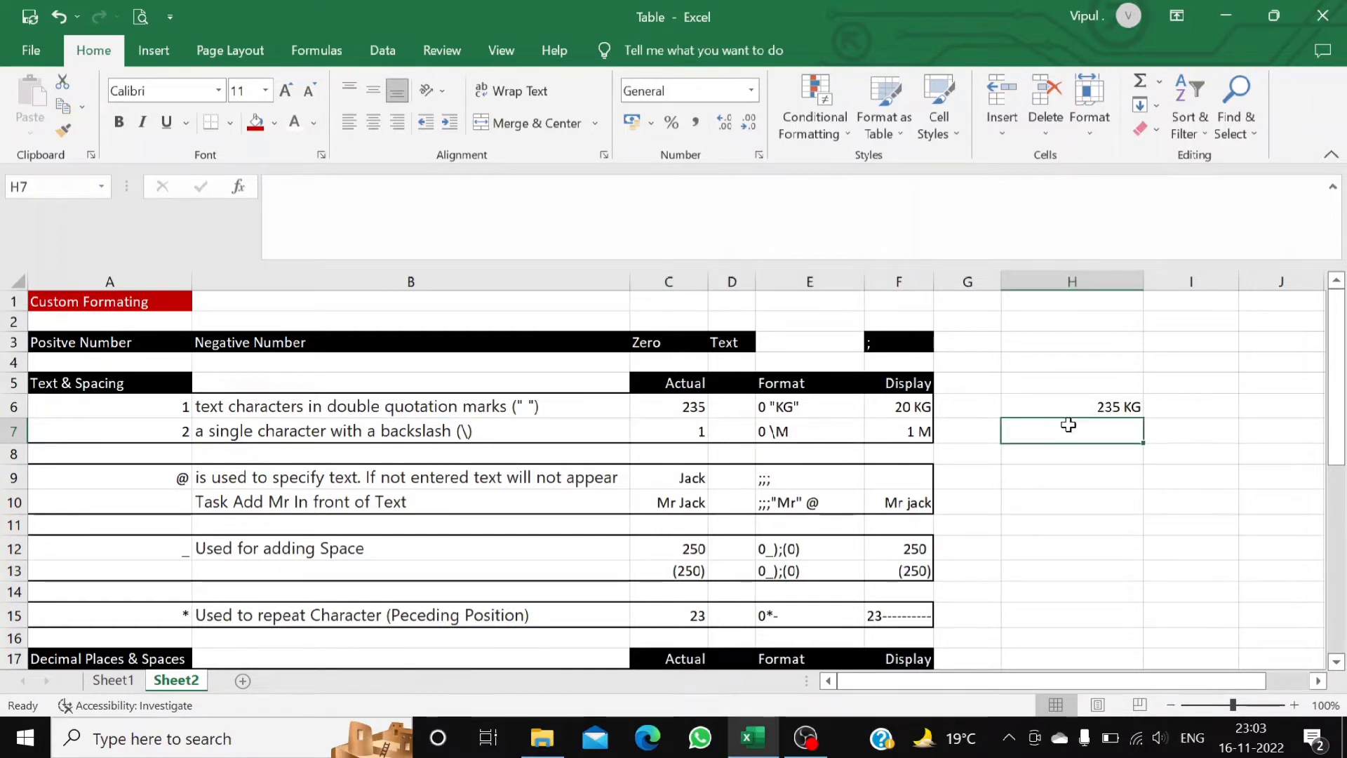
left_click(772, 432)
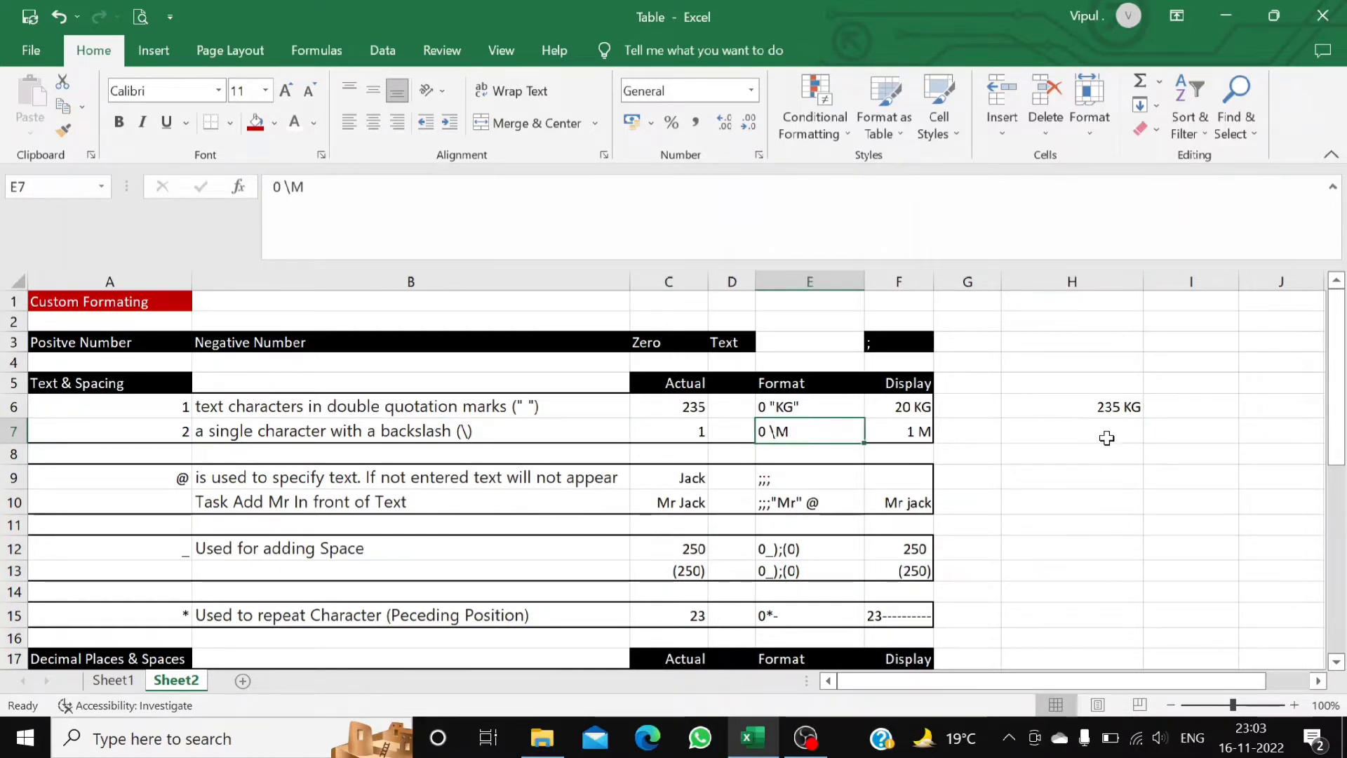
Enter the formula =C7 in cell H7 to reference the second actual value.
left_click(1107, 438)
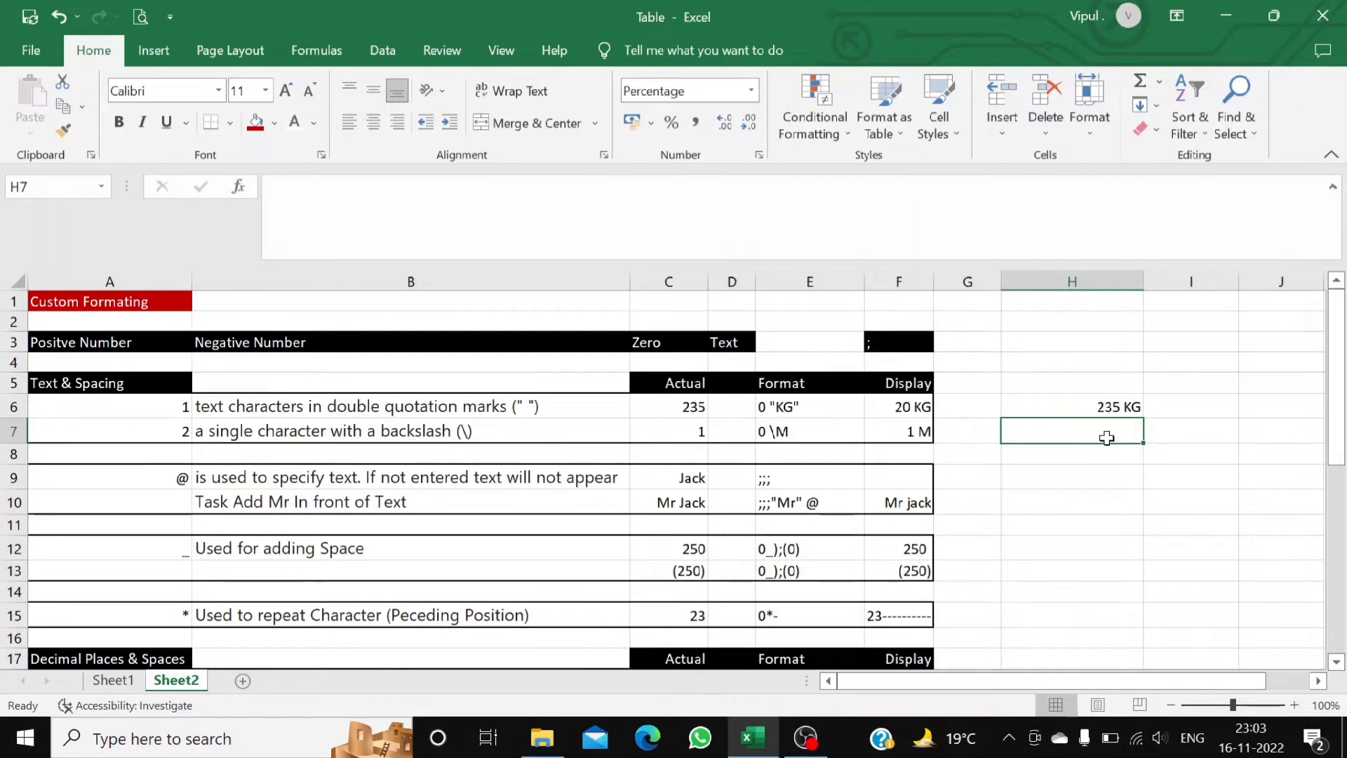
type("=")
key("Left")
key("Left")
key("Left")
key("Left")
key("Left")
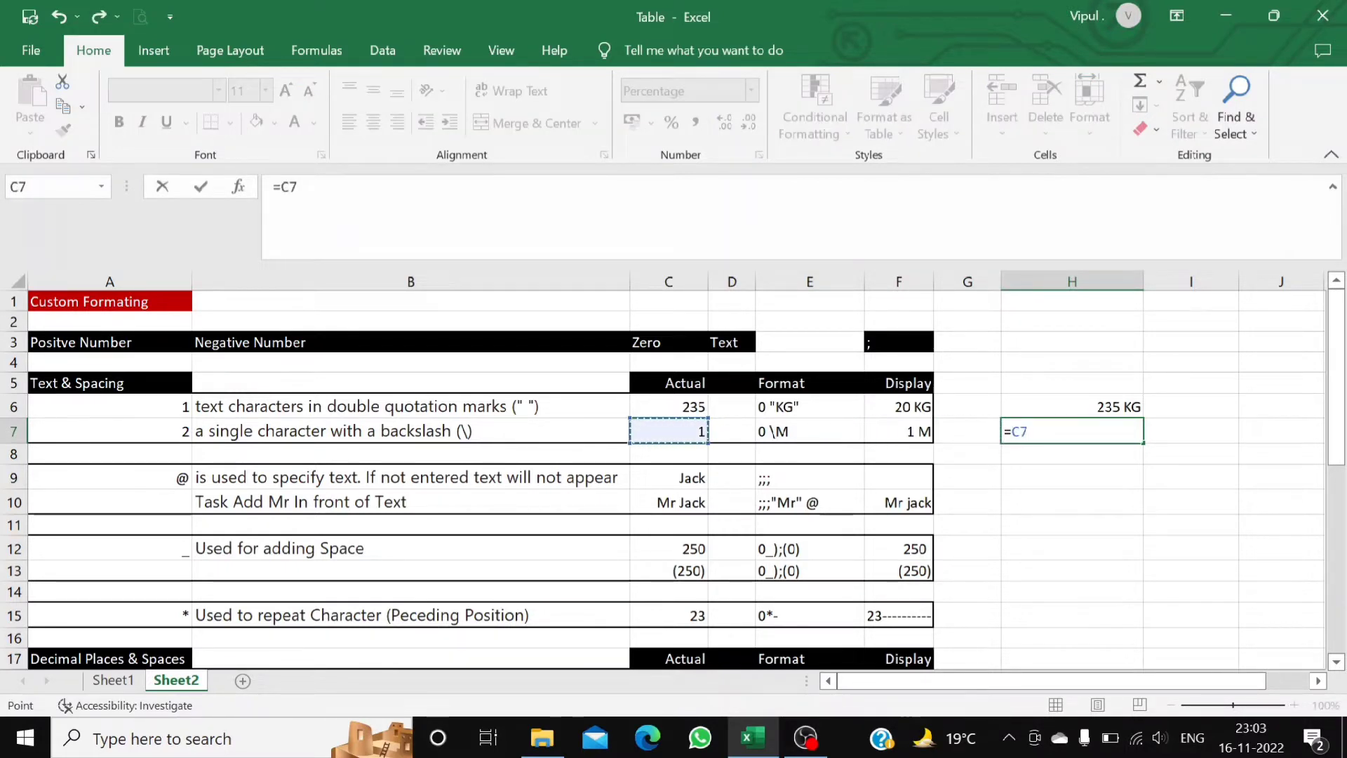
key("Return")
left_click(1107, 438)
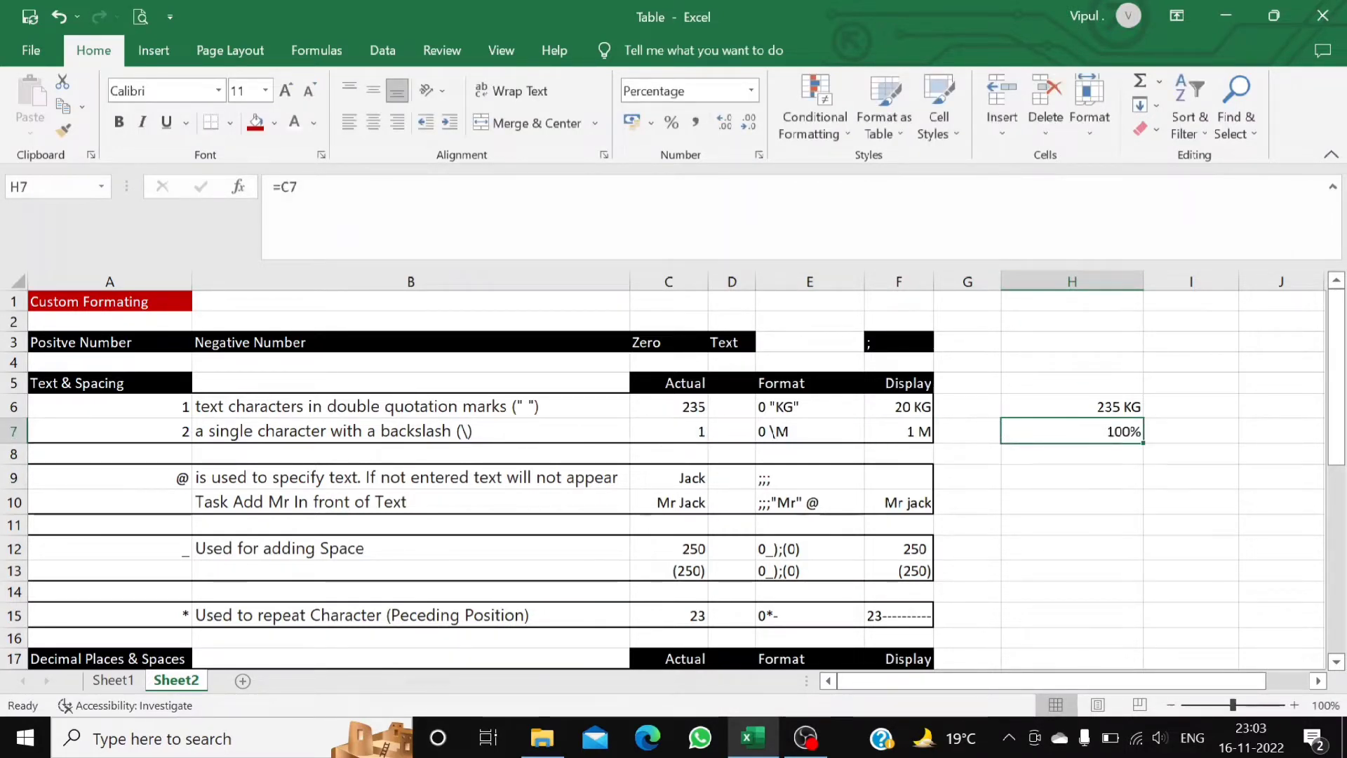
Clear only the formatting from cell H7, keeping its formula.
left_click(1073, 454)
left_click(1073, 433)
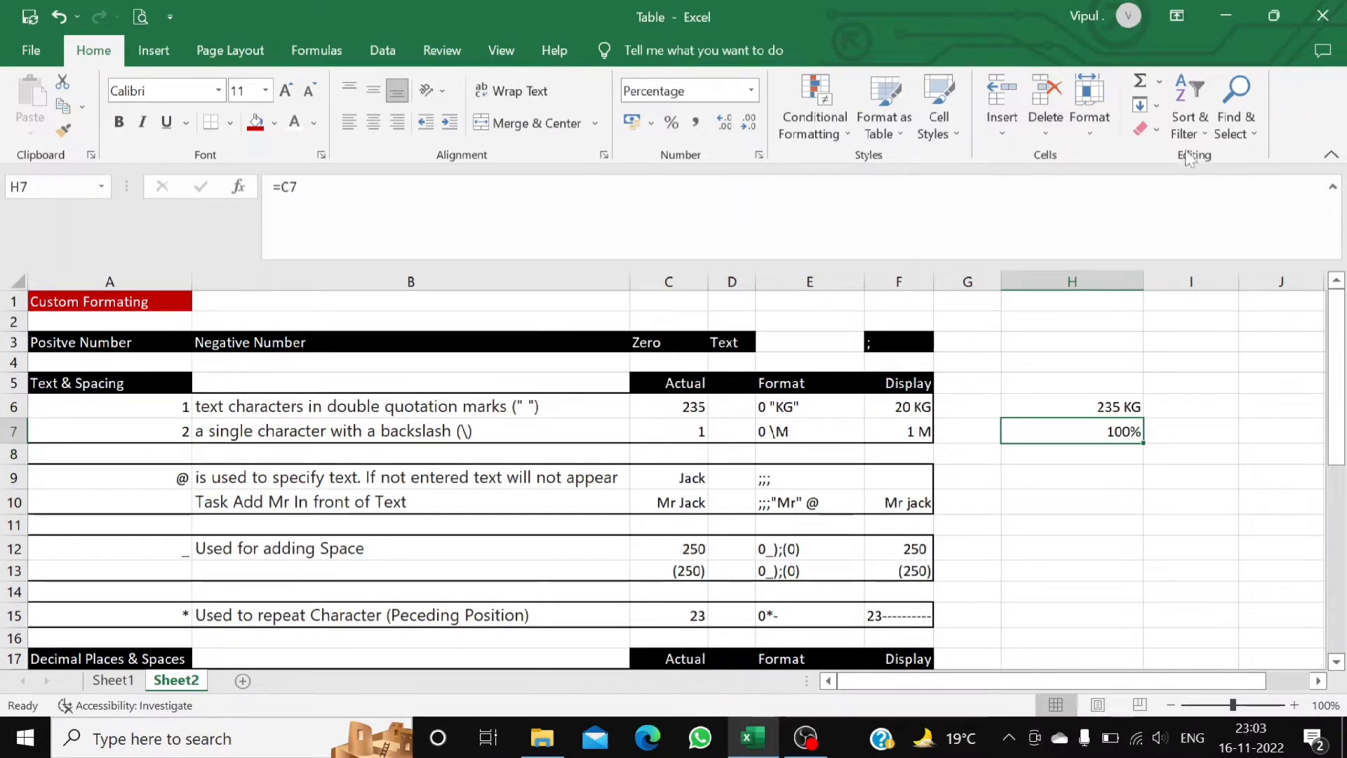
left_click(1150, 131)
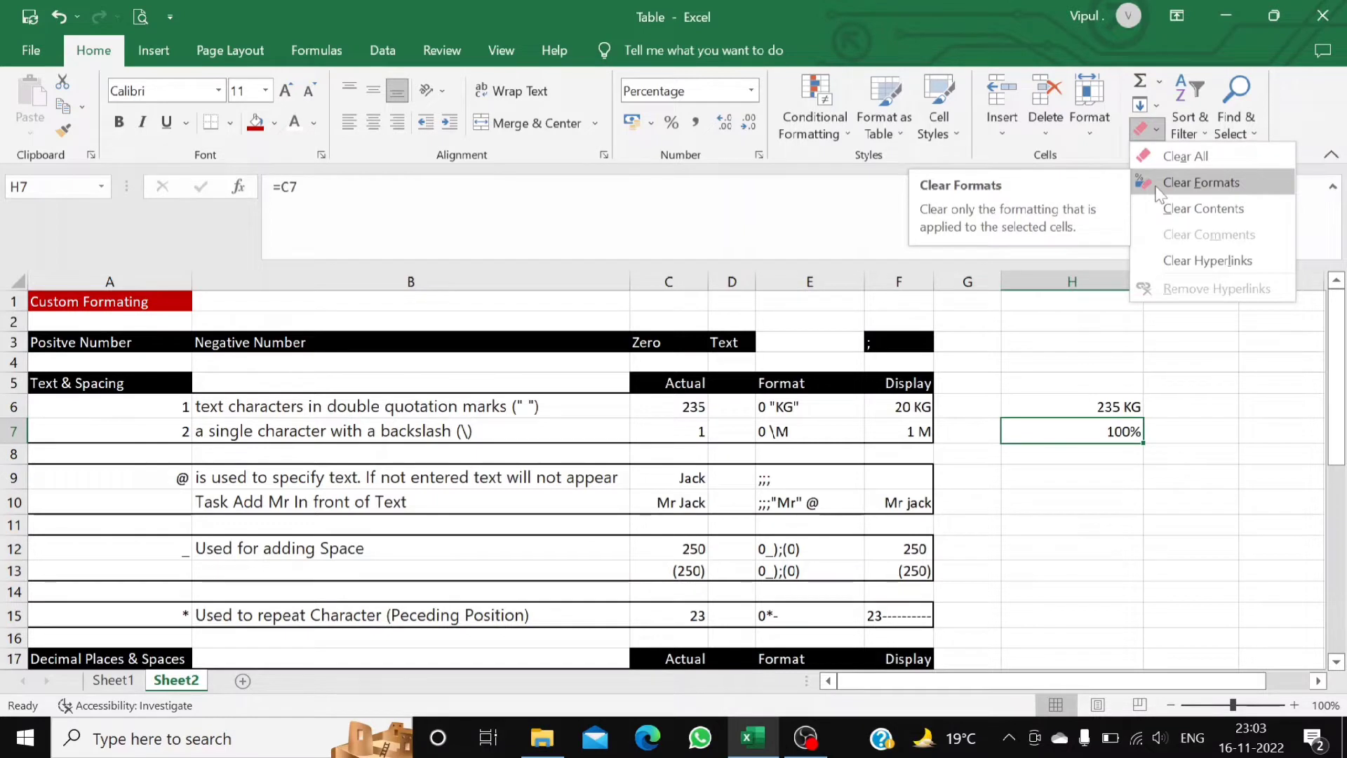
left_click(1211, 407)
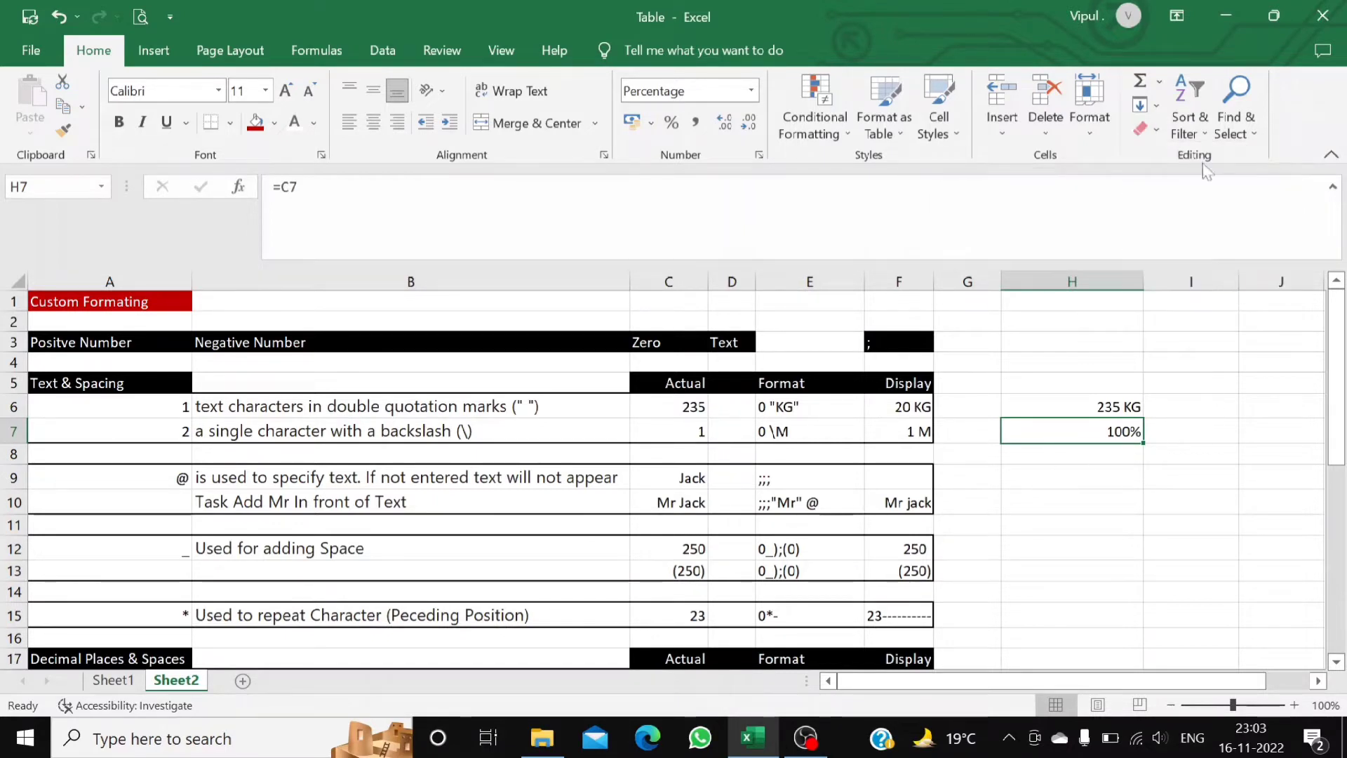
left_click(1156, 133)
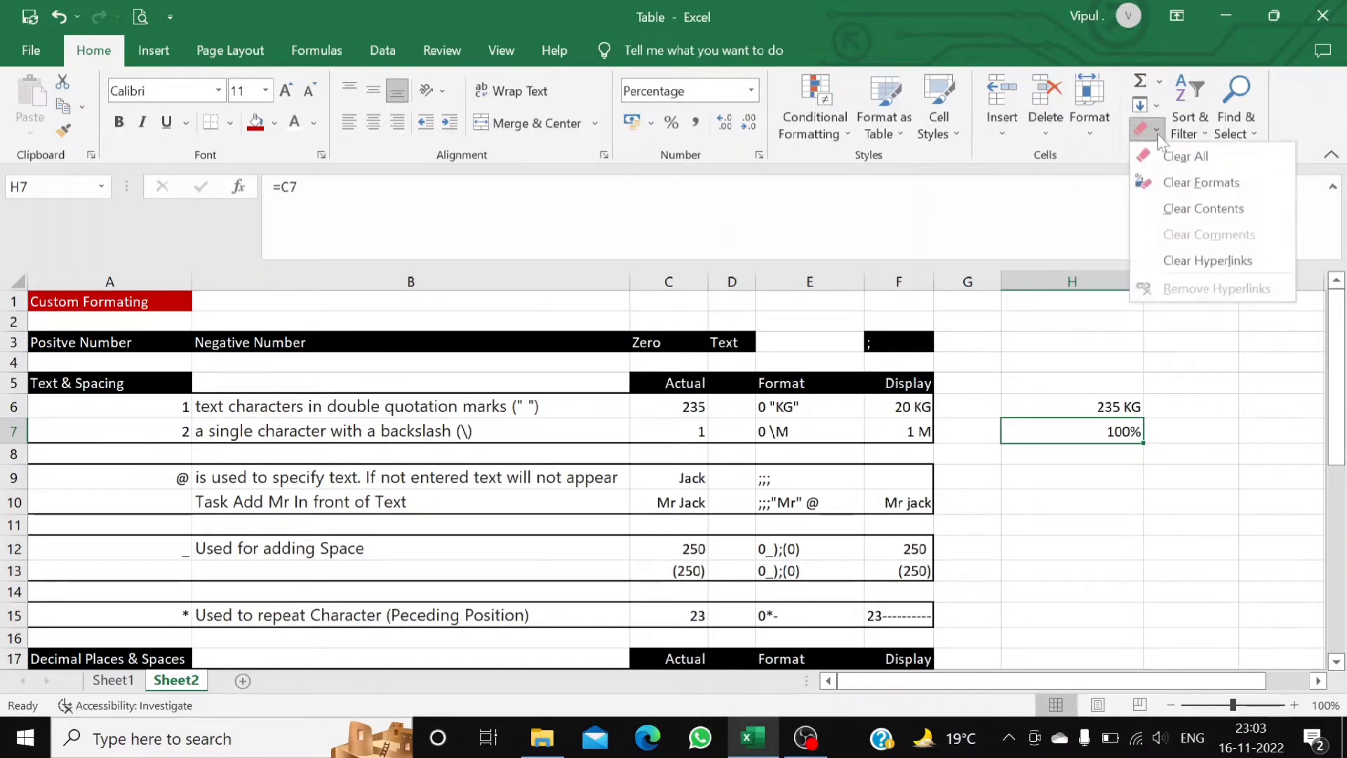
left_click(1168, 184)
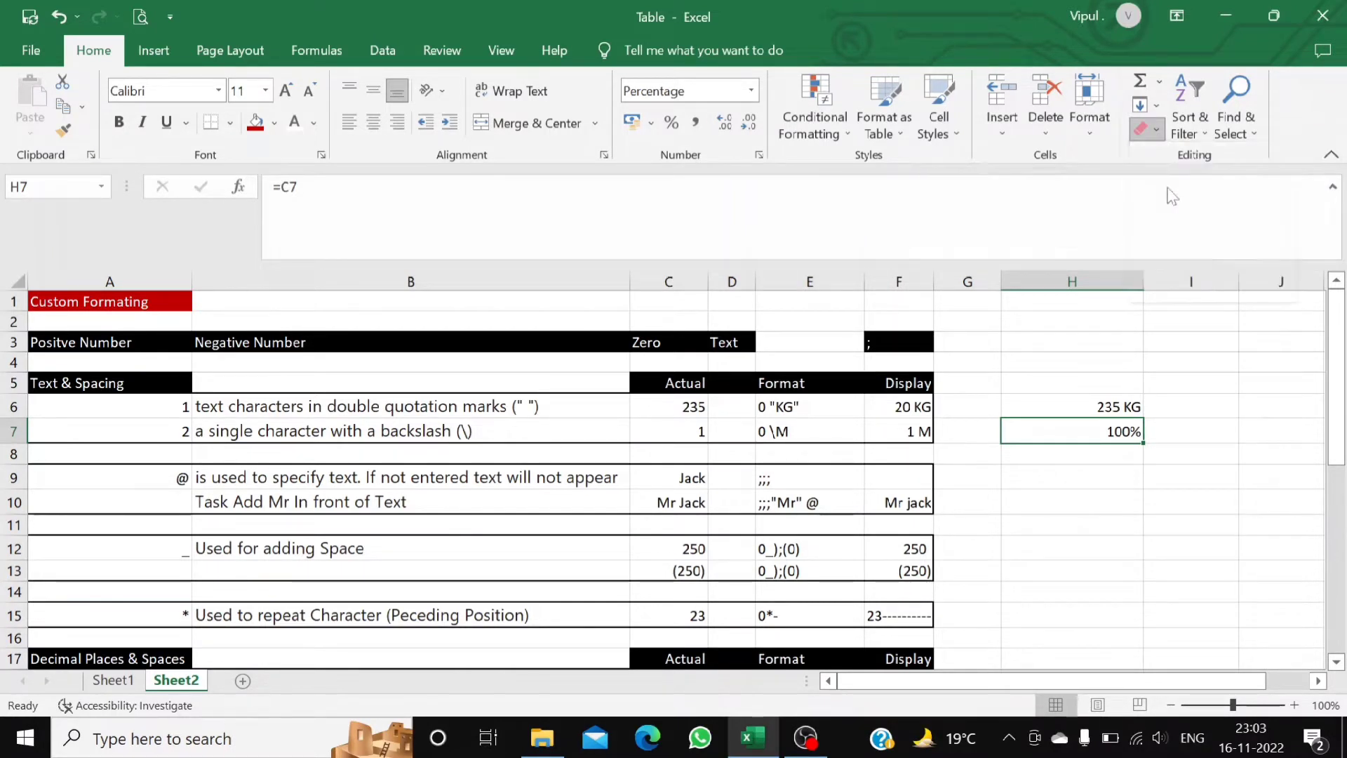
left_click(1100, 494)
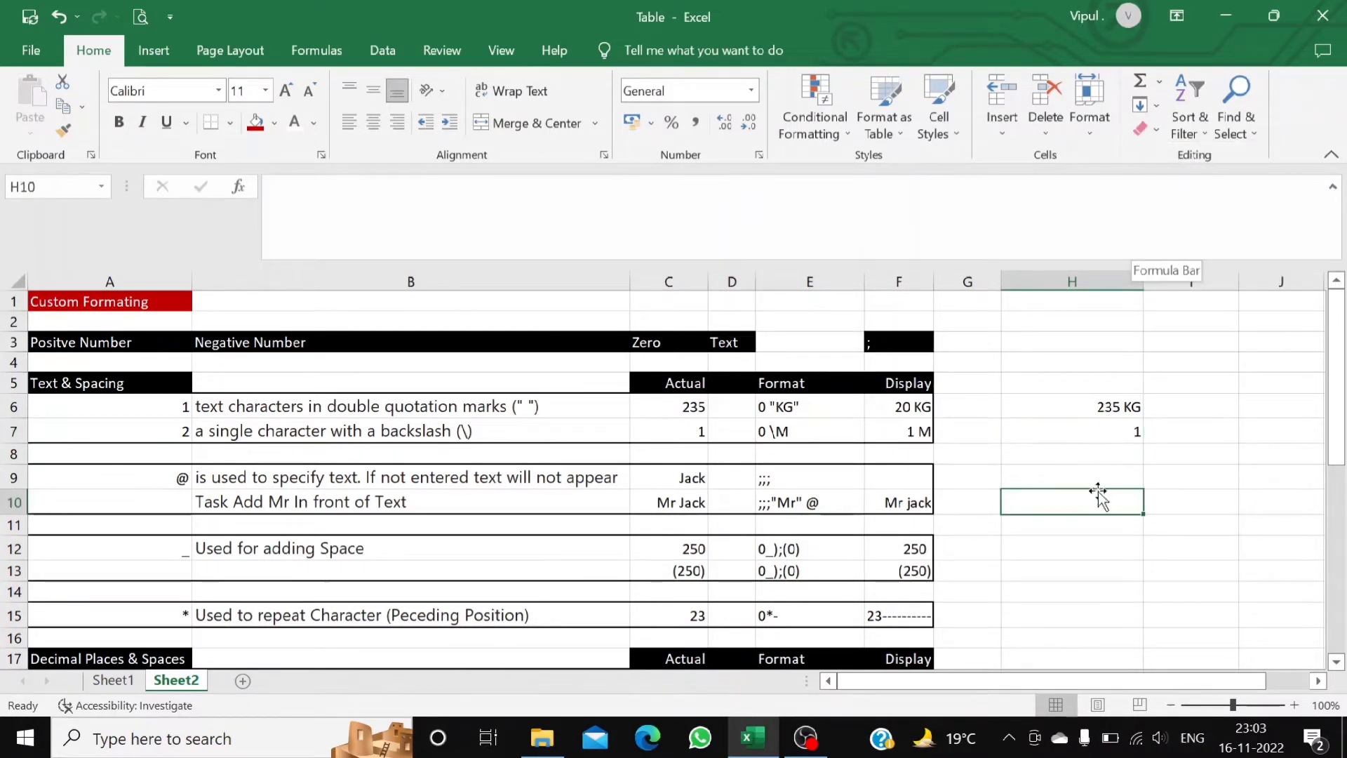
Apply the custom number format 0 "M" to cell H7 so the number is followed by a space and M.
left_click(1098, 432)
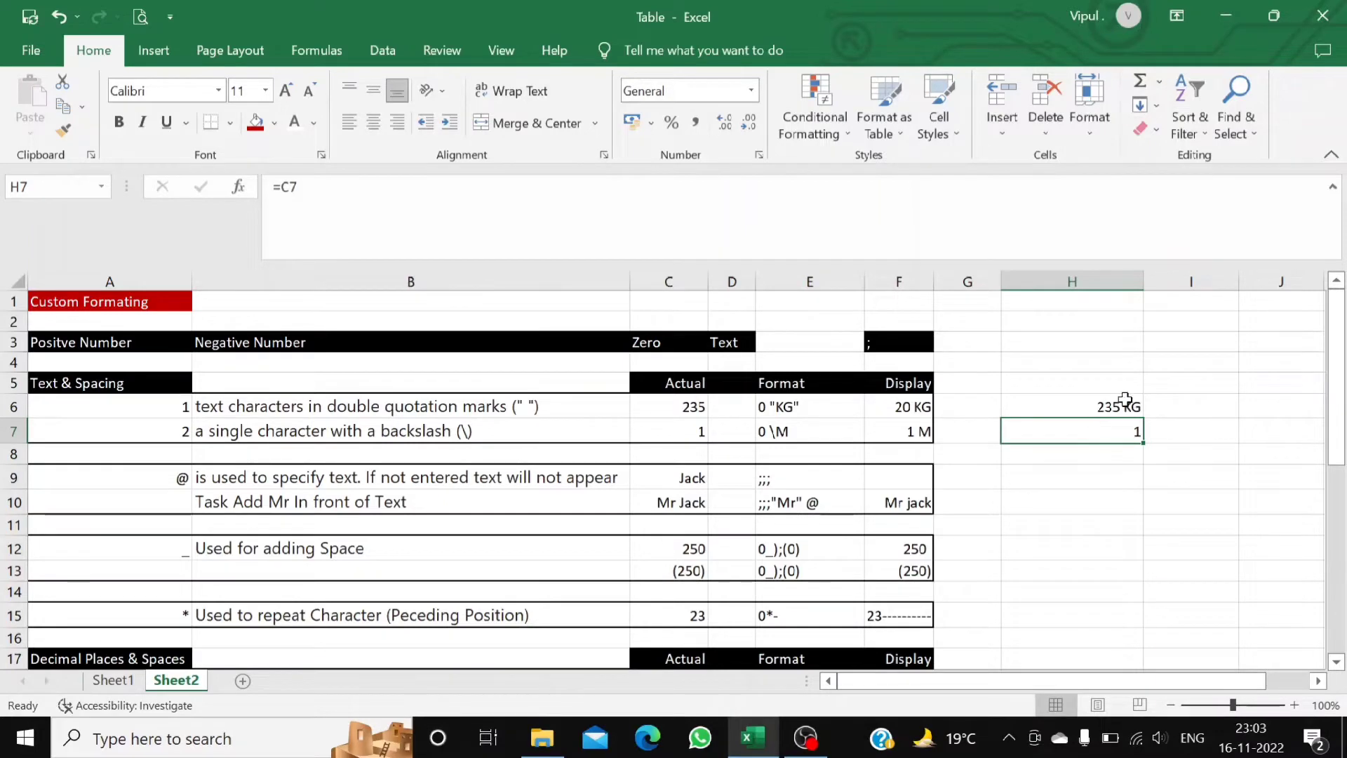
left_click(759, 155)
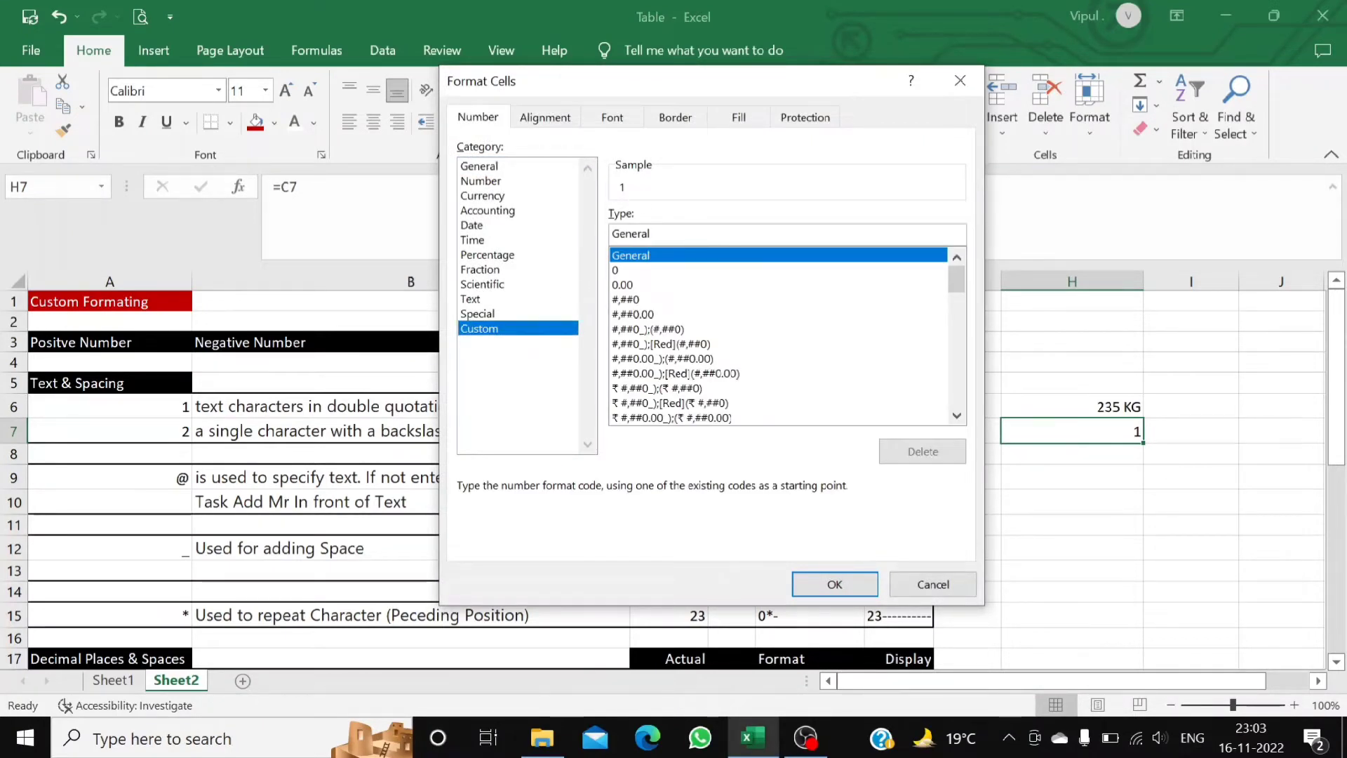
key("BackSpace")
key("BackSpace")
key("BackSpace")
key("BackSpace")
key("BackSpace")
key("BackSpace")
key("BackSpace")
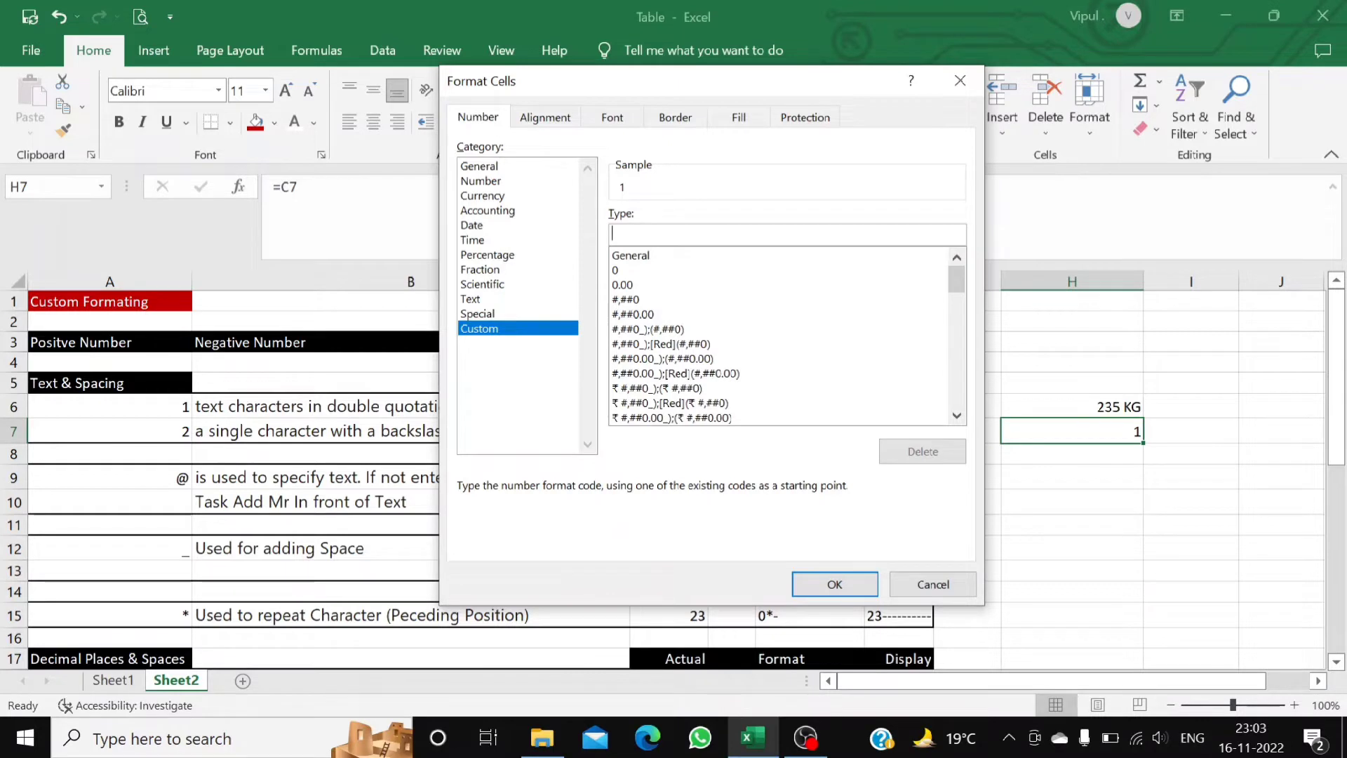
type("0")
type("*")
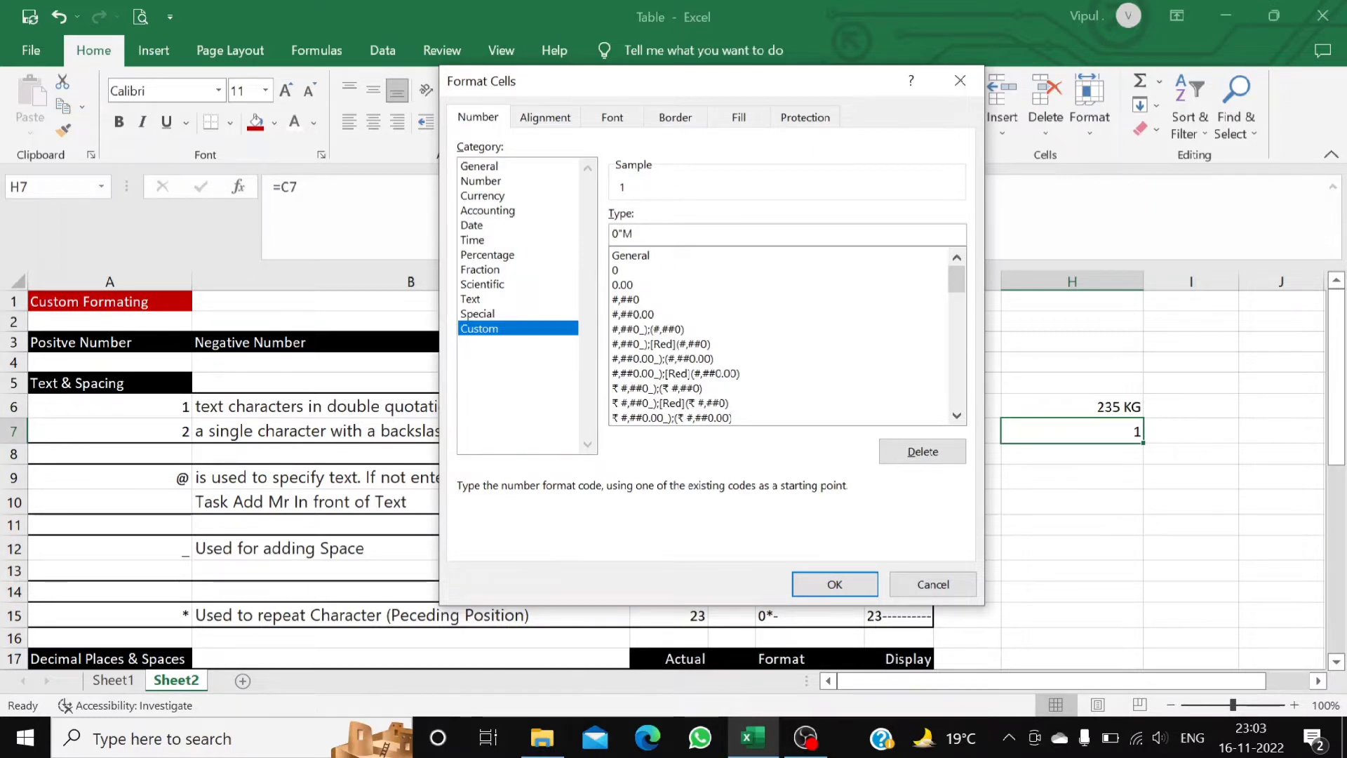
type("\"")
left_click(619, 234)
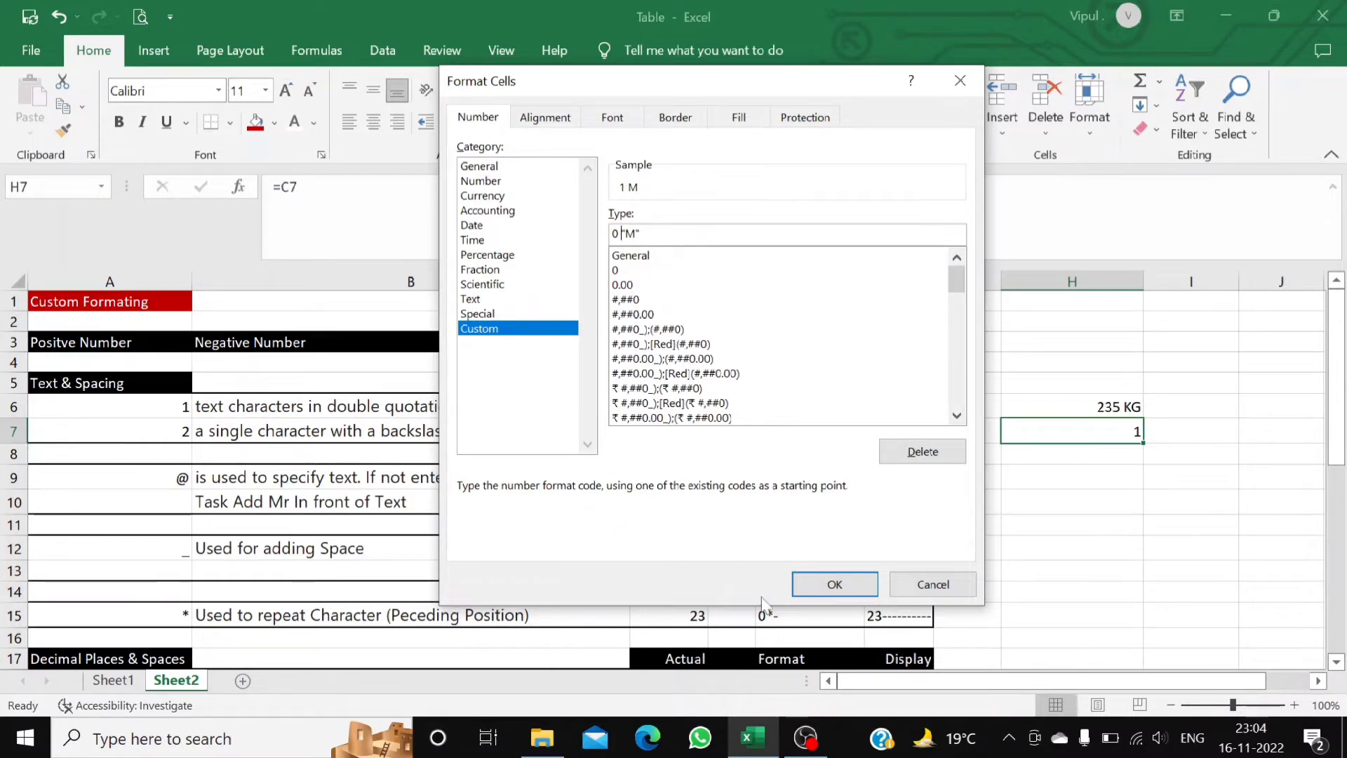
left_click(803, 595)
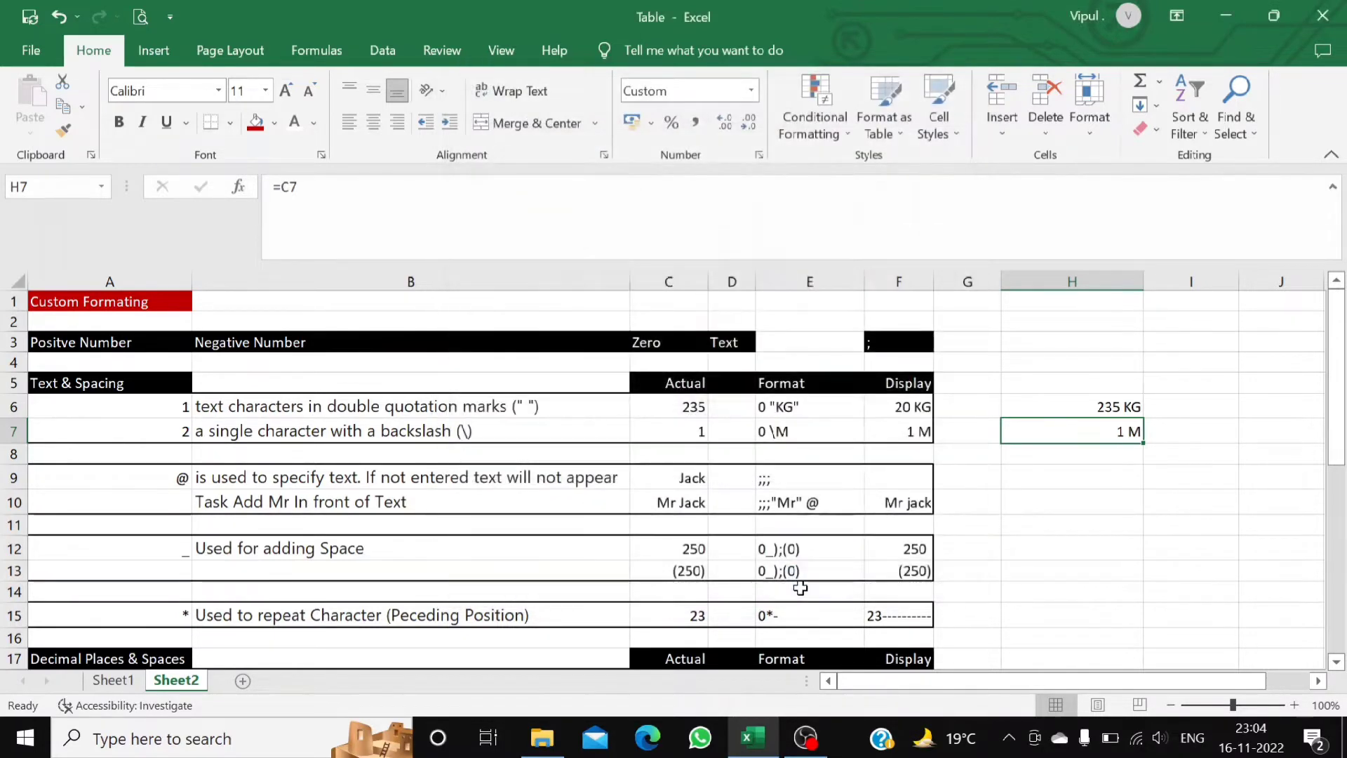
Change the actual value in cell C7 of the backslash example to 2354.
left_click(1118, 463)
left_click(1121, 436)
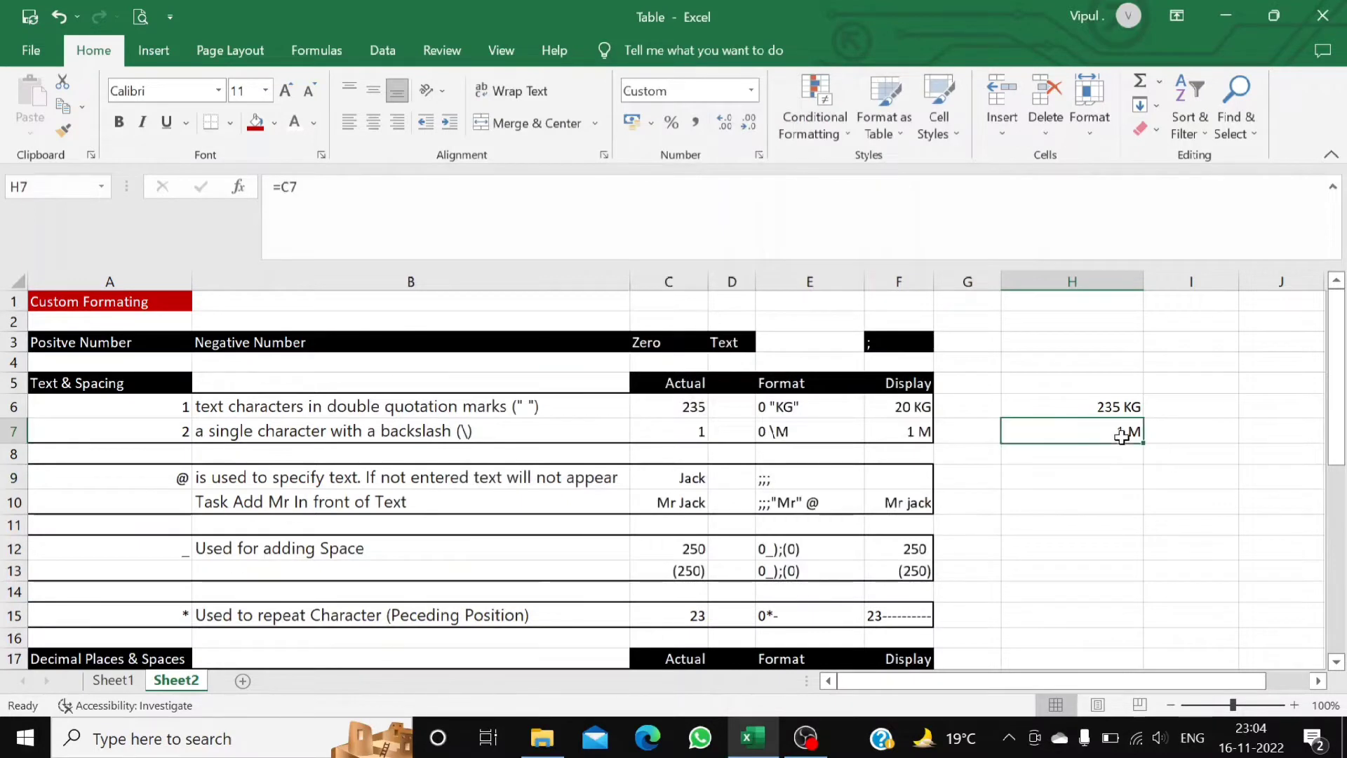
left_click(698, 436)
type("23e24")
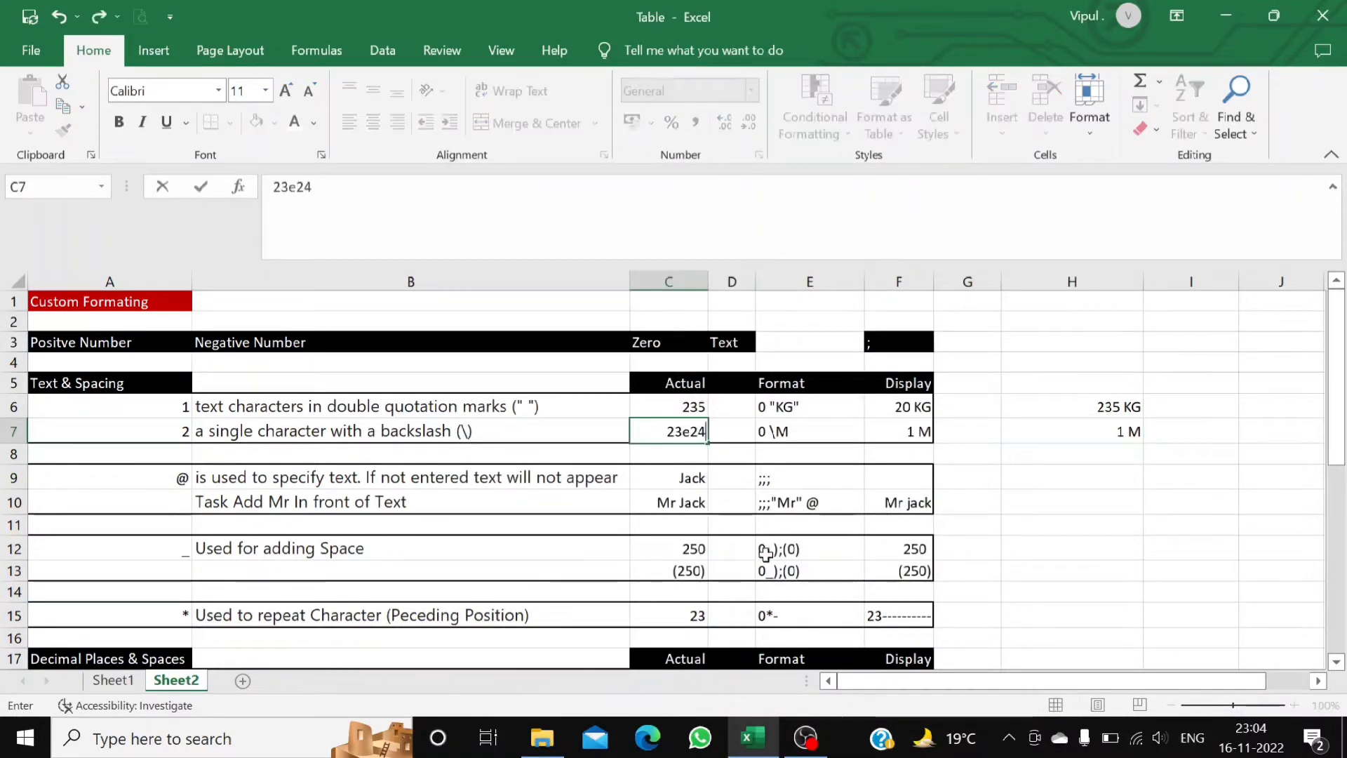
key("BackSpace")
key("BackSpace")
key("BackSpace")
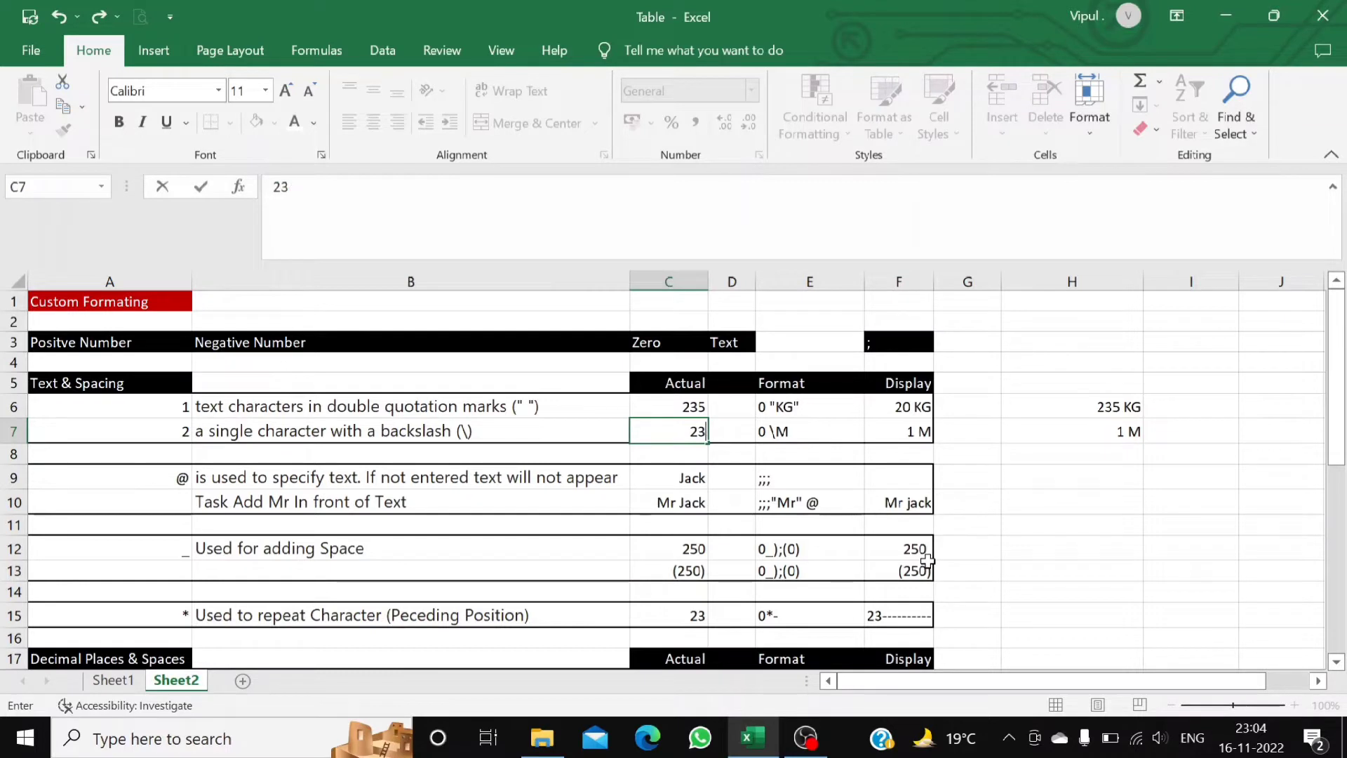
type("54")
key("Return")
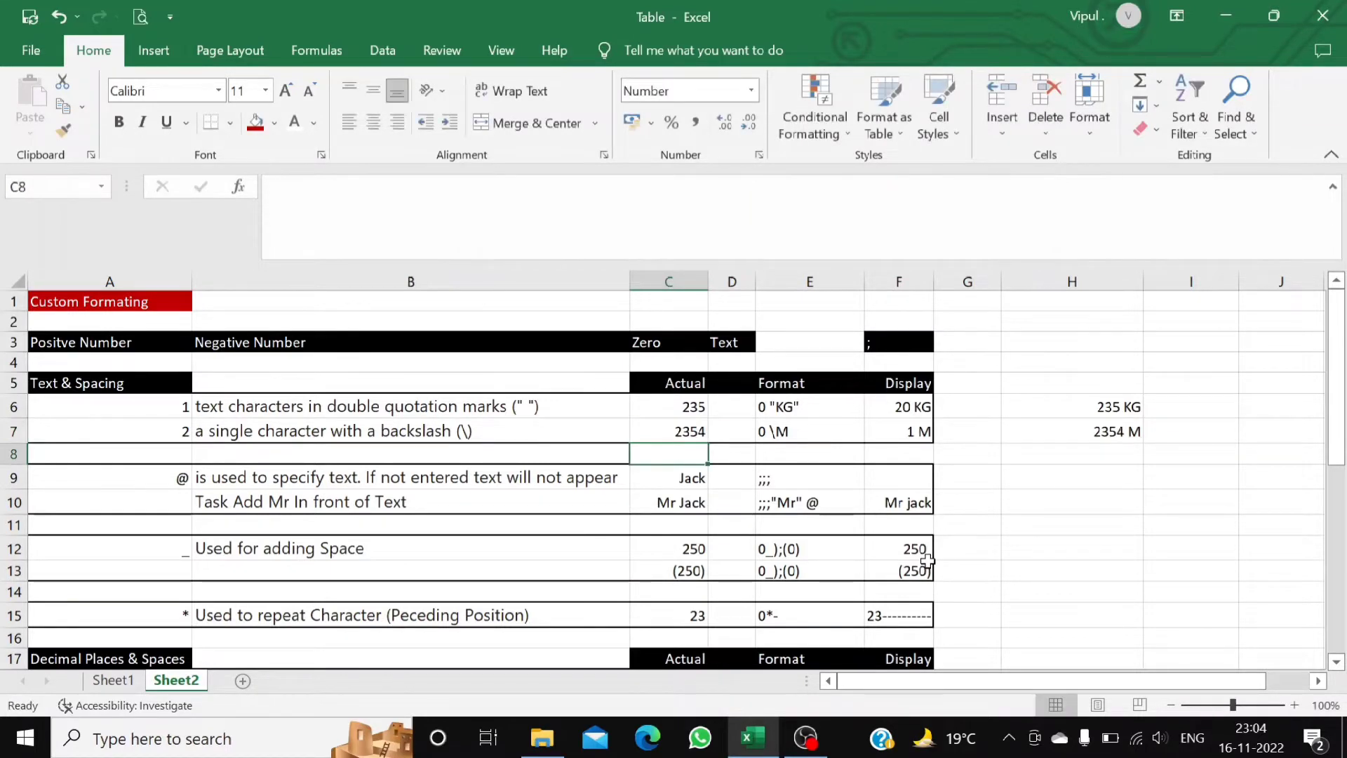
Compare the backslash code and note in row 7 with the double quotation marks note in B6.
left_click(777, 435)
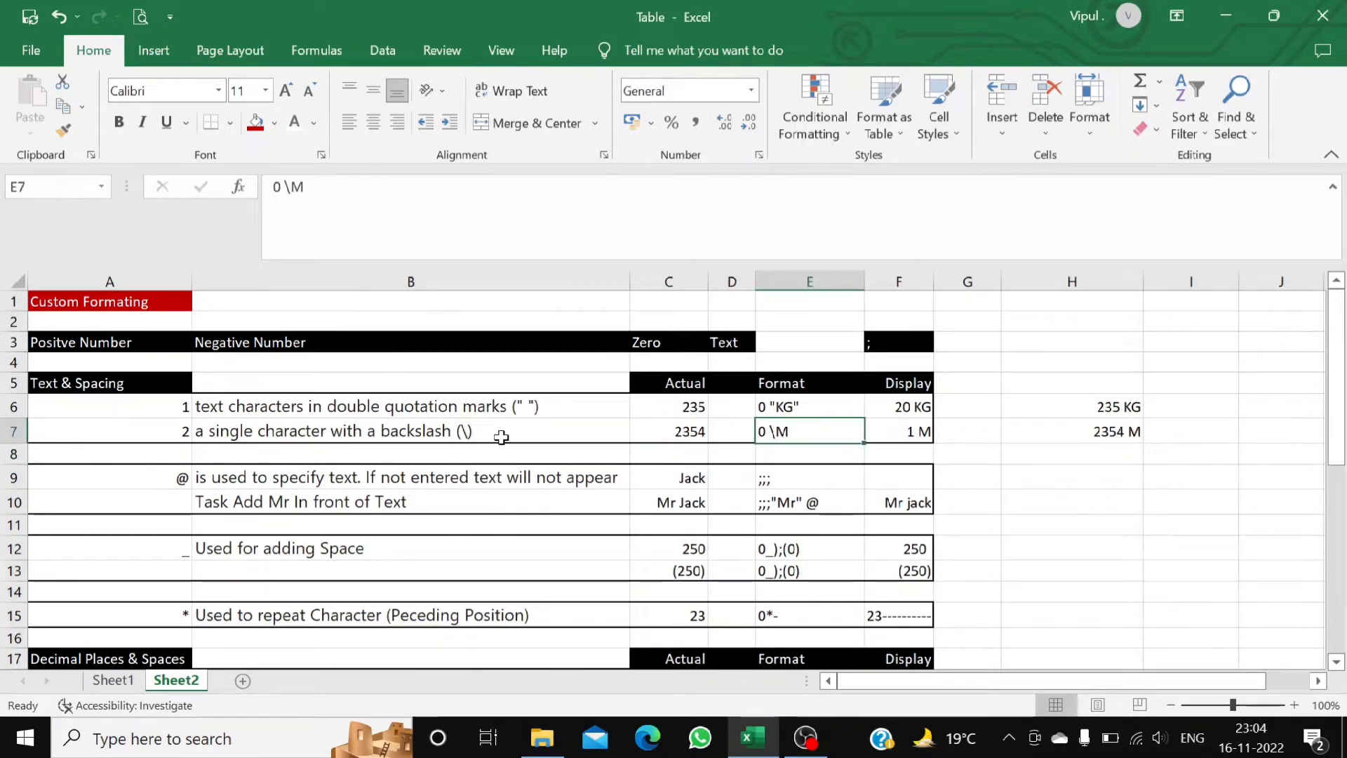
left_click(442, 437)
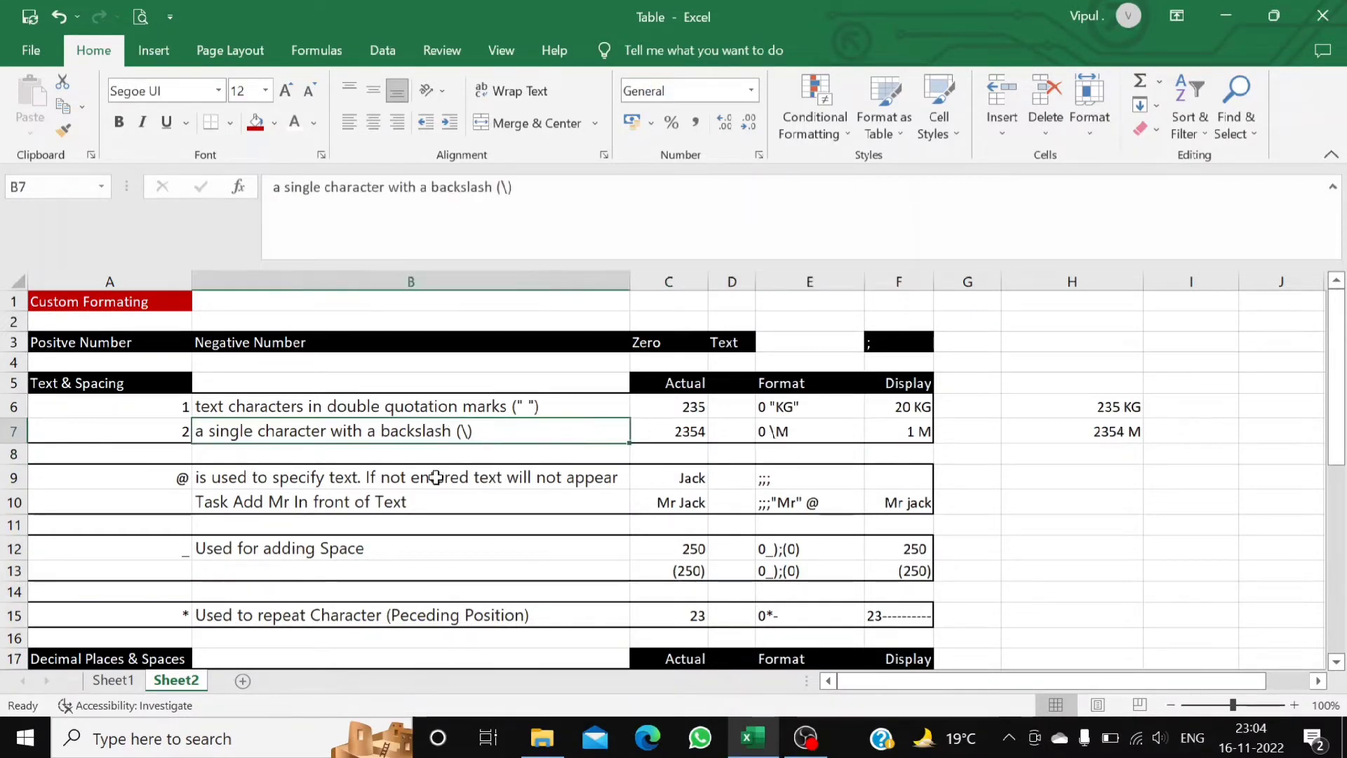
left_click(452, 406)
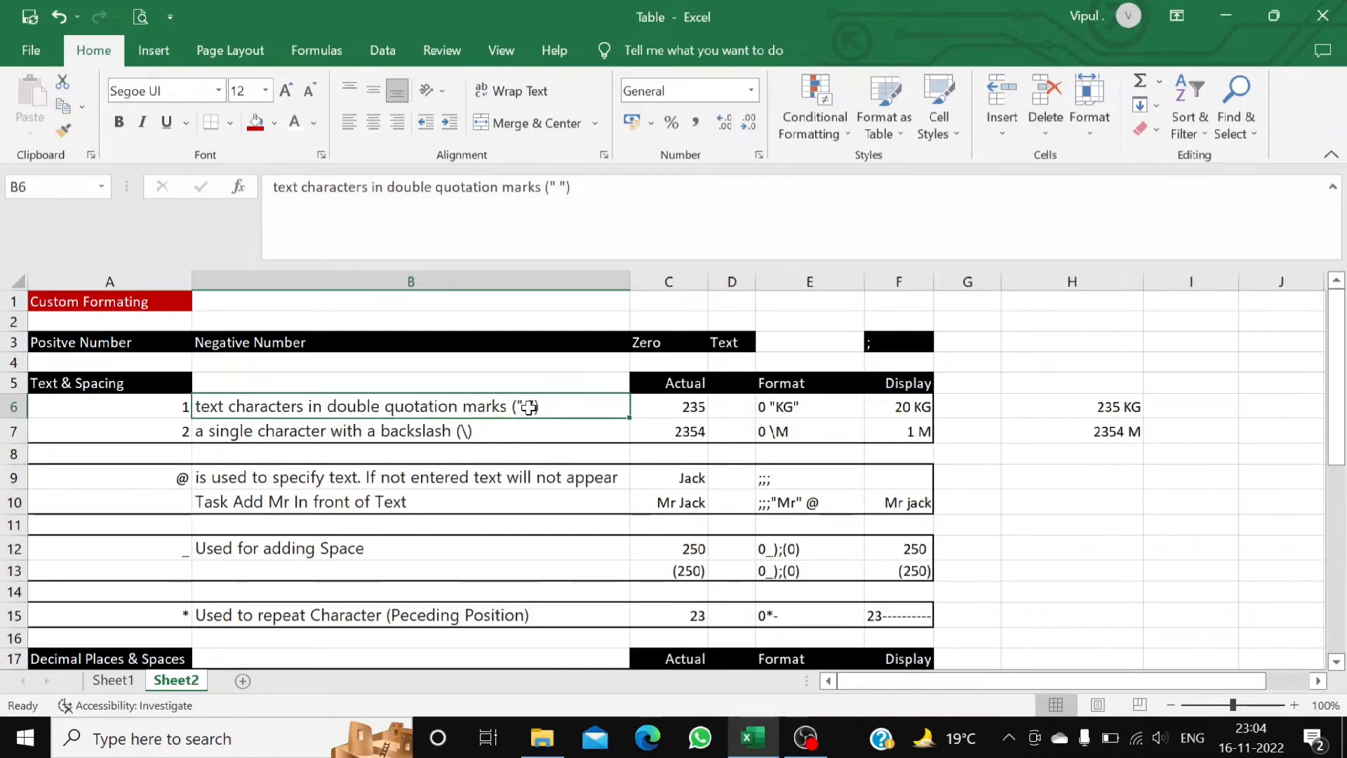
left_click(536, 433)
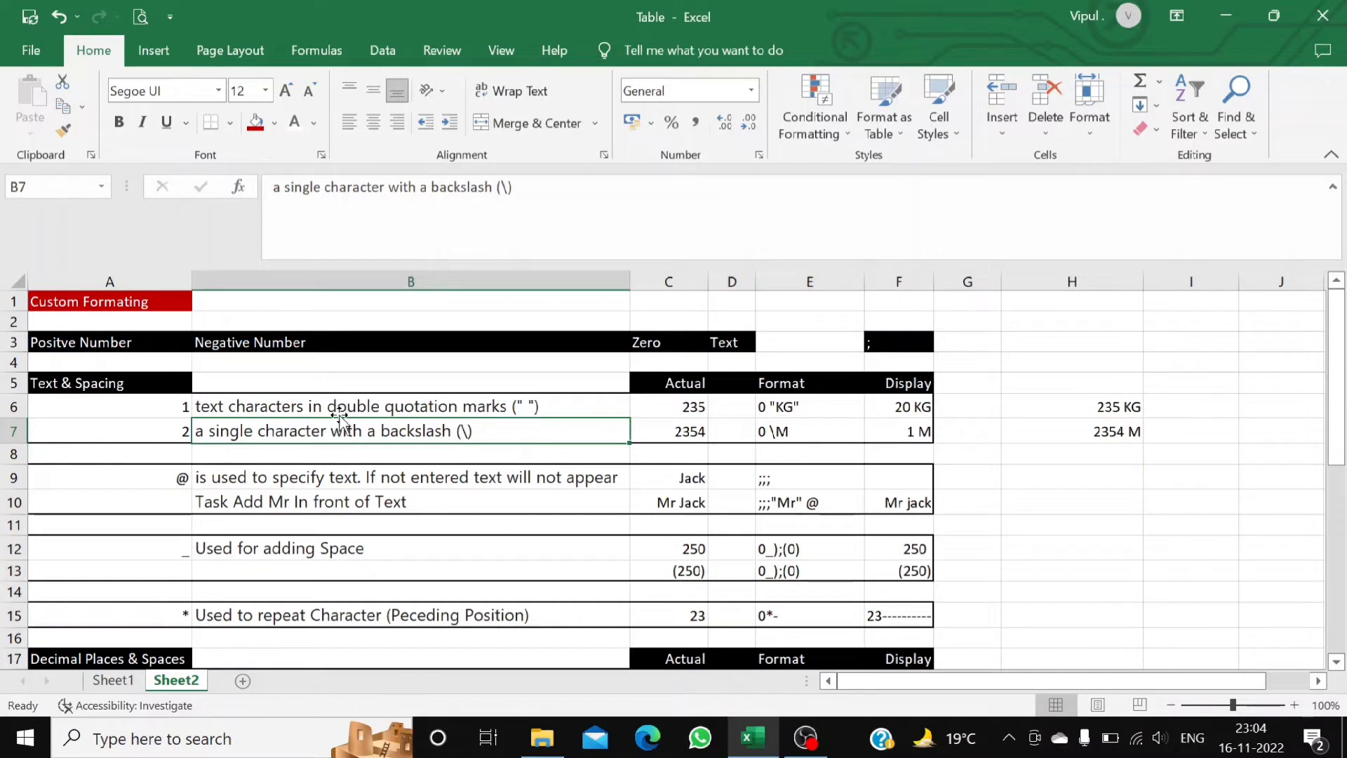
left_click(339, 471)
Delete the contents of the two practice cells H6:H7.
left_click(1045, 406)
left_click_drag(1045, 407, 1064, 433)
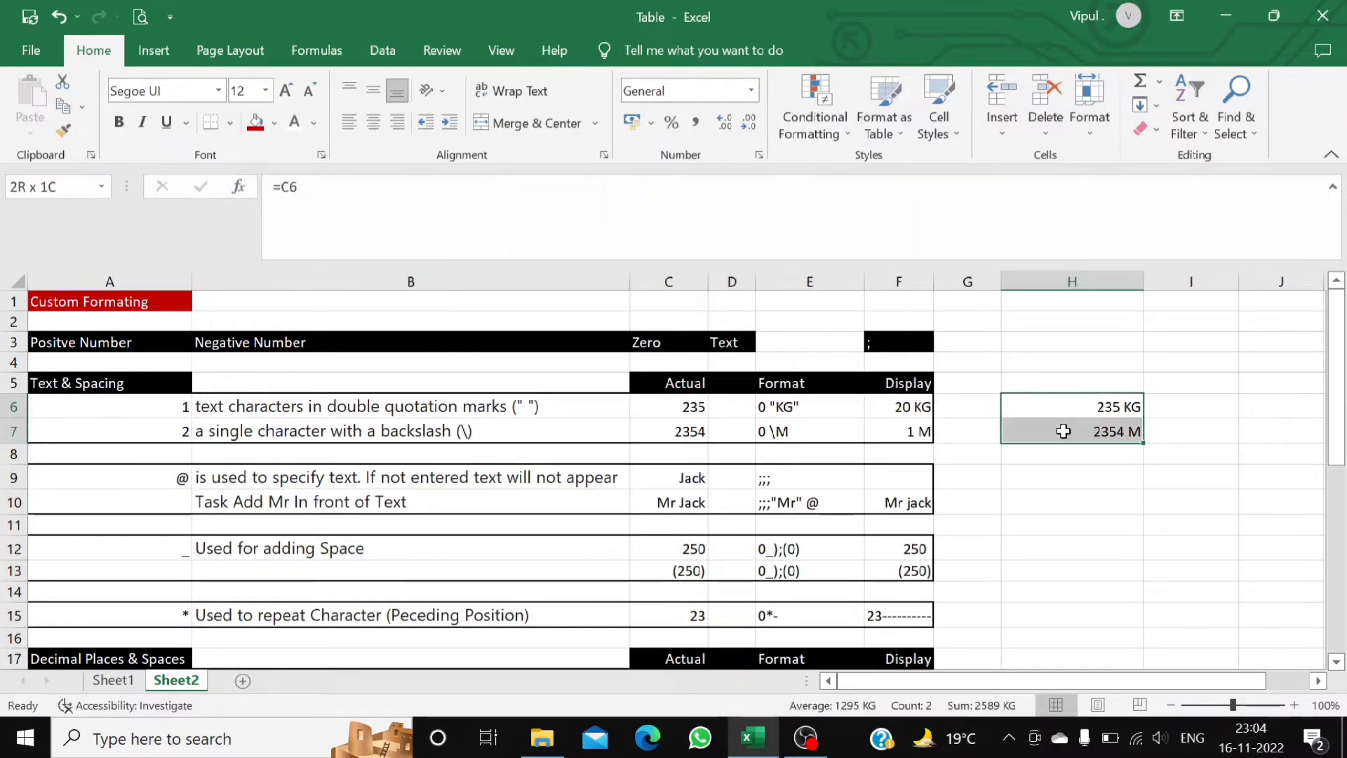
key("ctrl+v")
key("Delete")
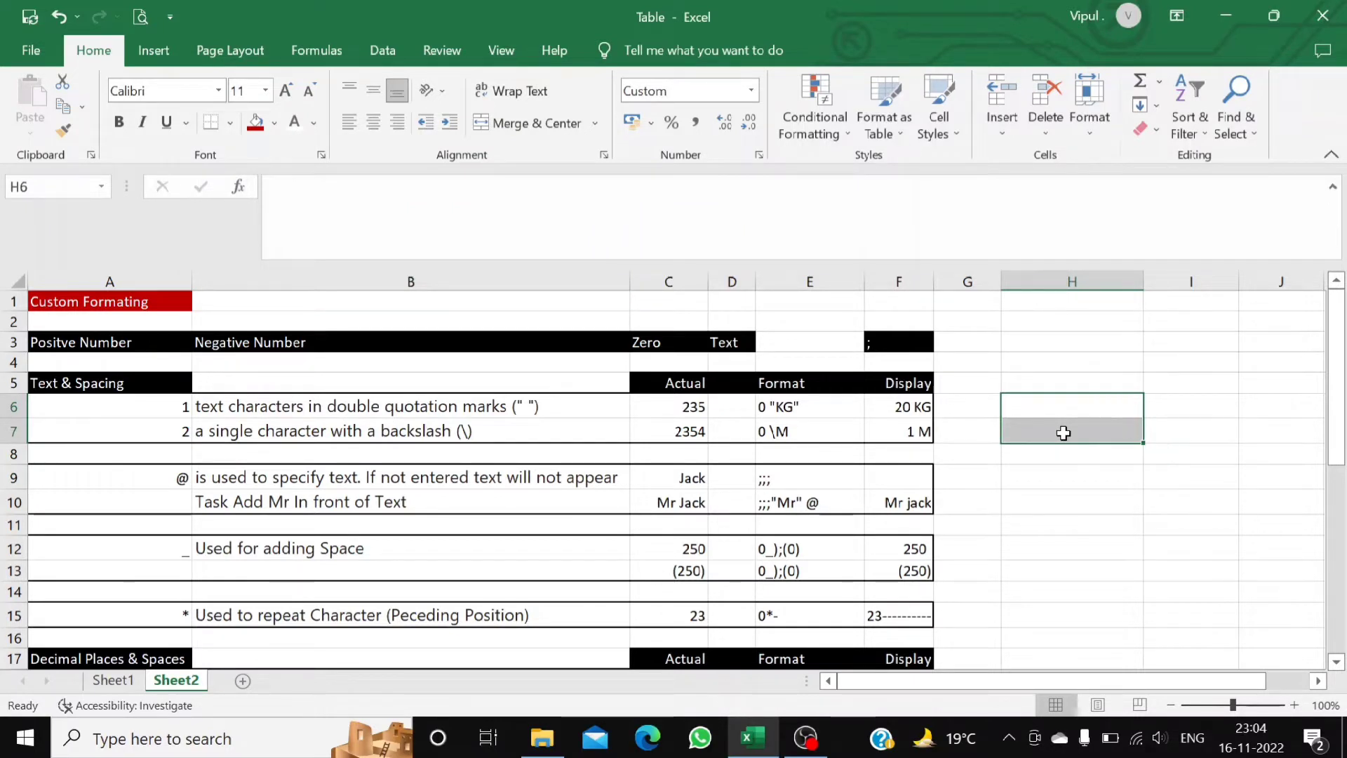
Examine the @ example in row 9, relating its ;;; code in E9 to the positive, negative, zero and text sections in row 3.
left_click(137, 477)
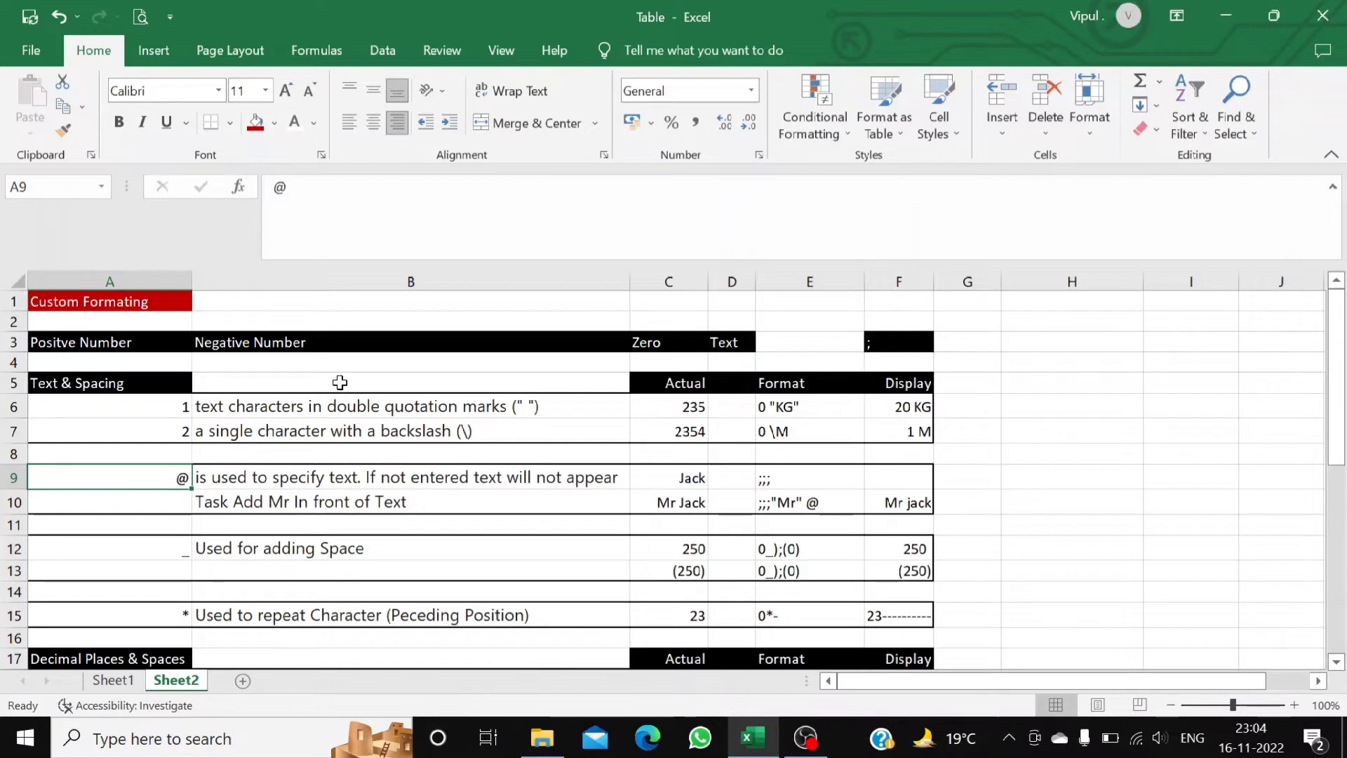
left_click(167, 348)
left_click(242, 347)
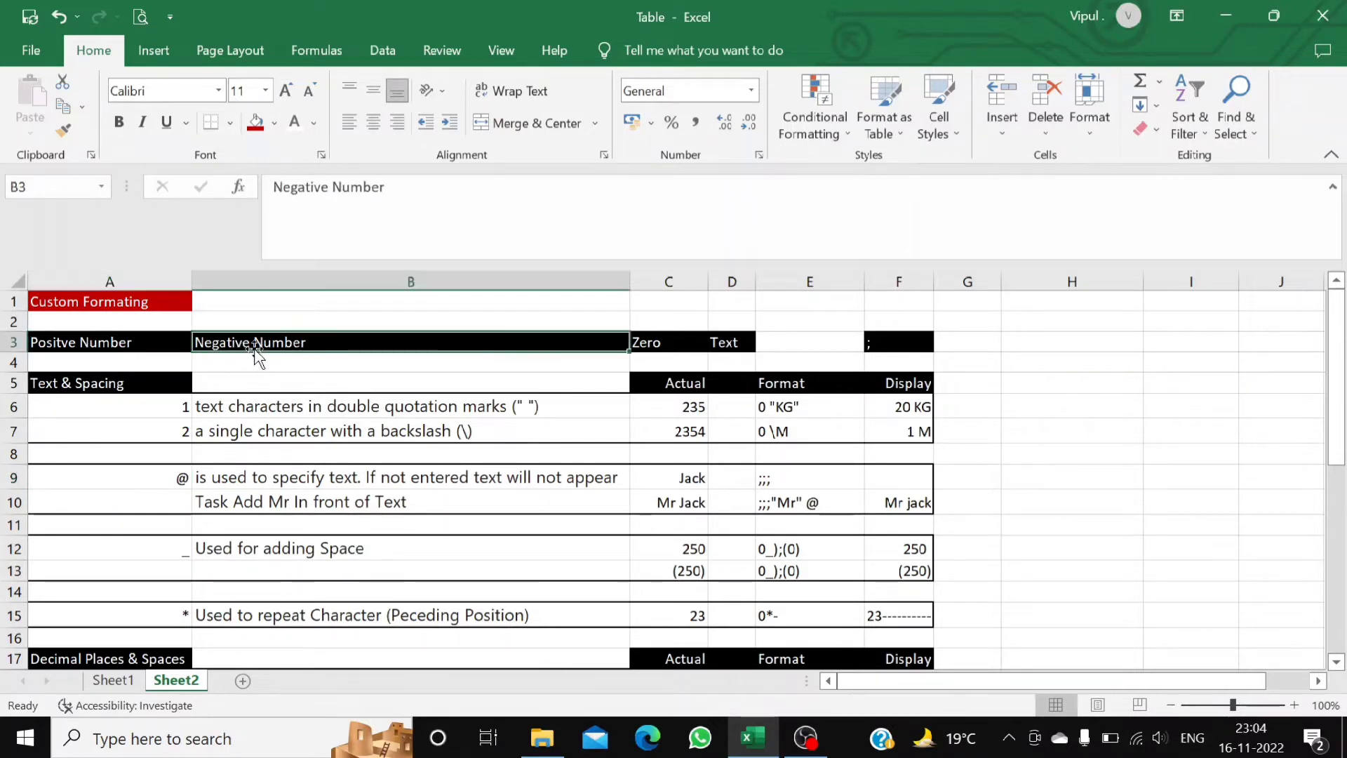
left_click(657, 345)
left_click(735, 344)
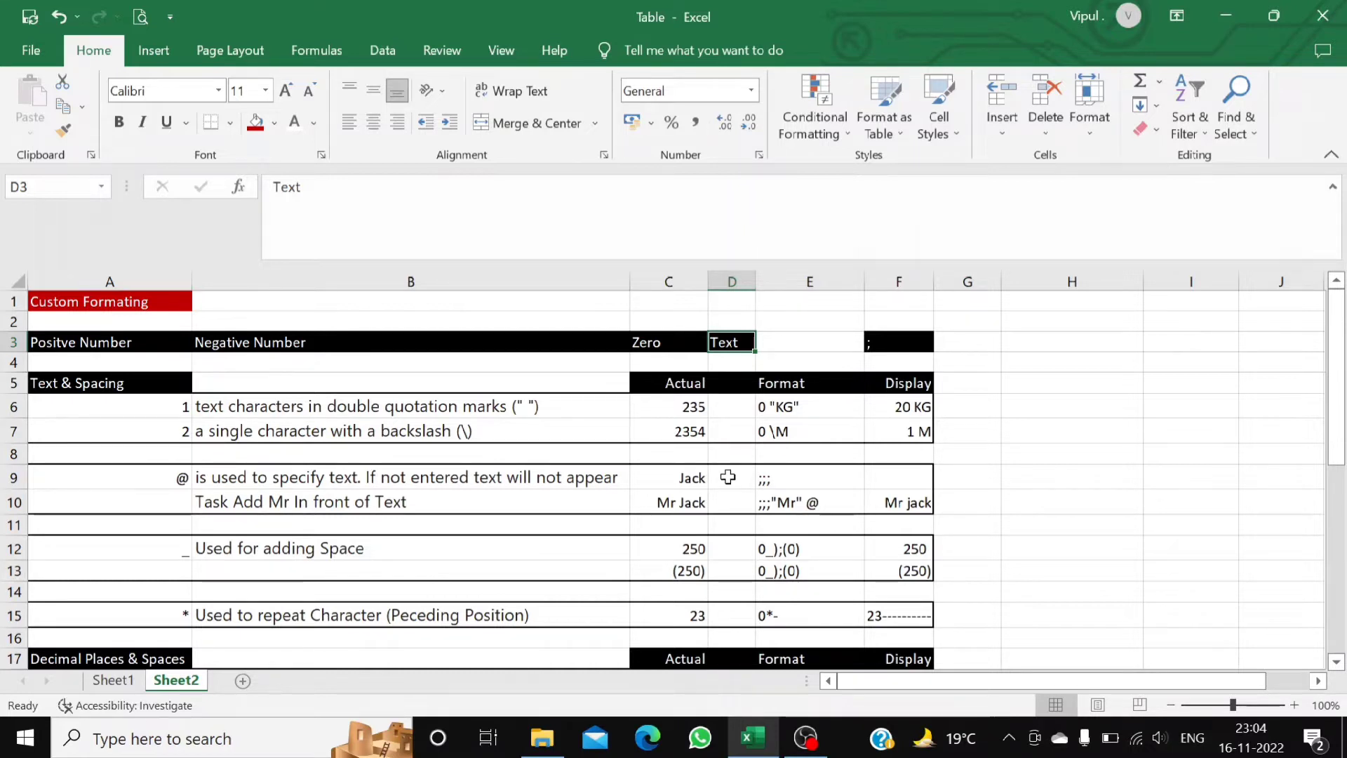
left_click(770, 477)
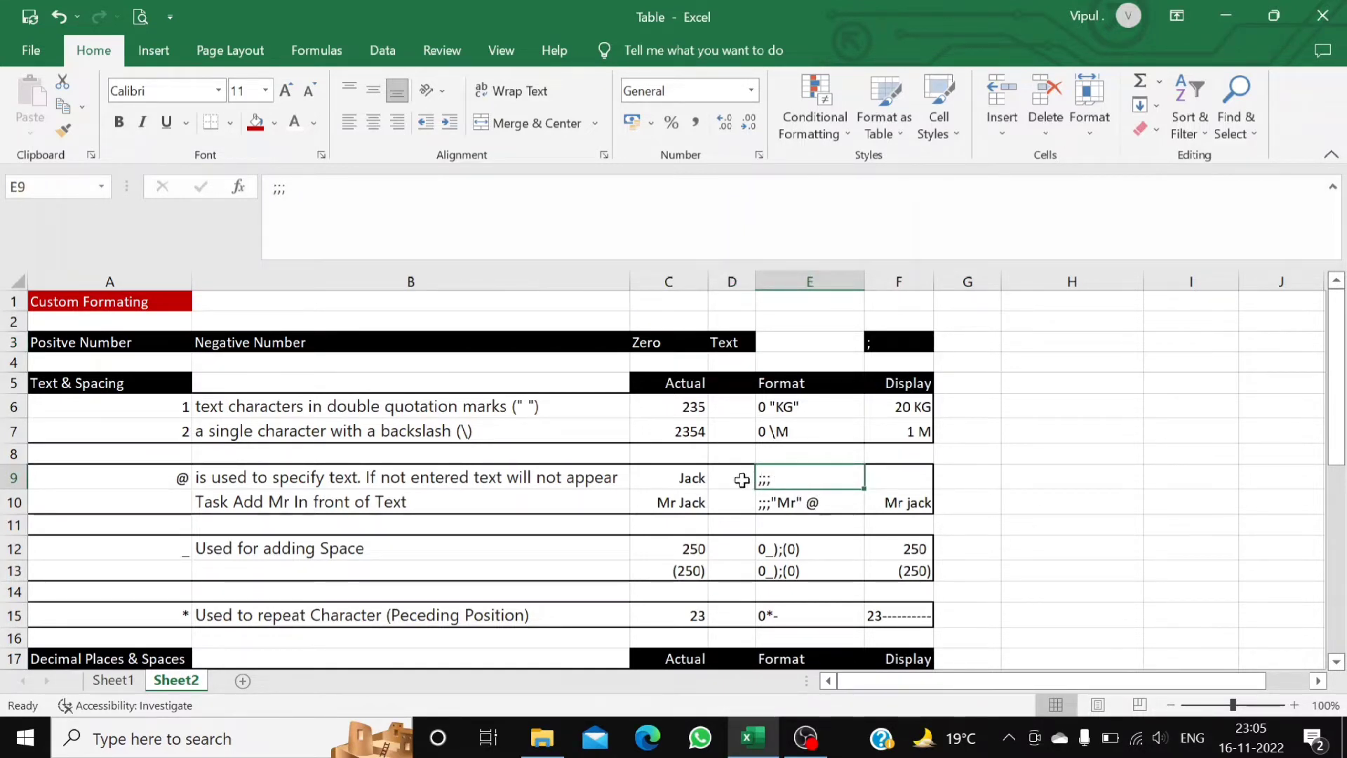
left_click(722, 346)
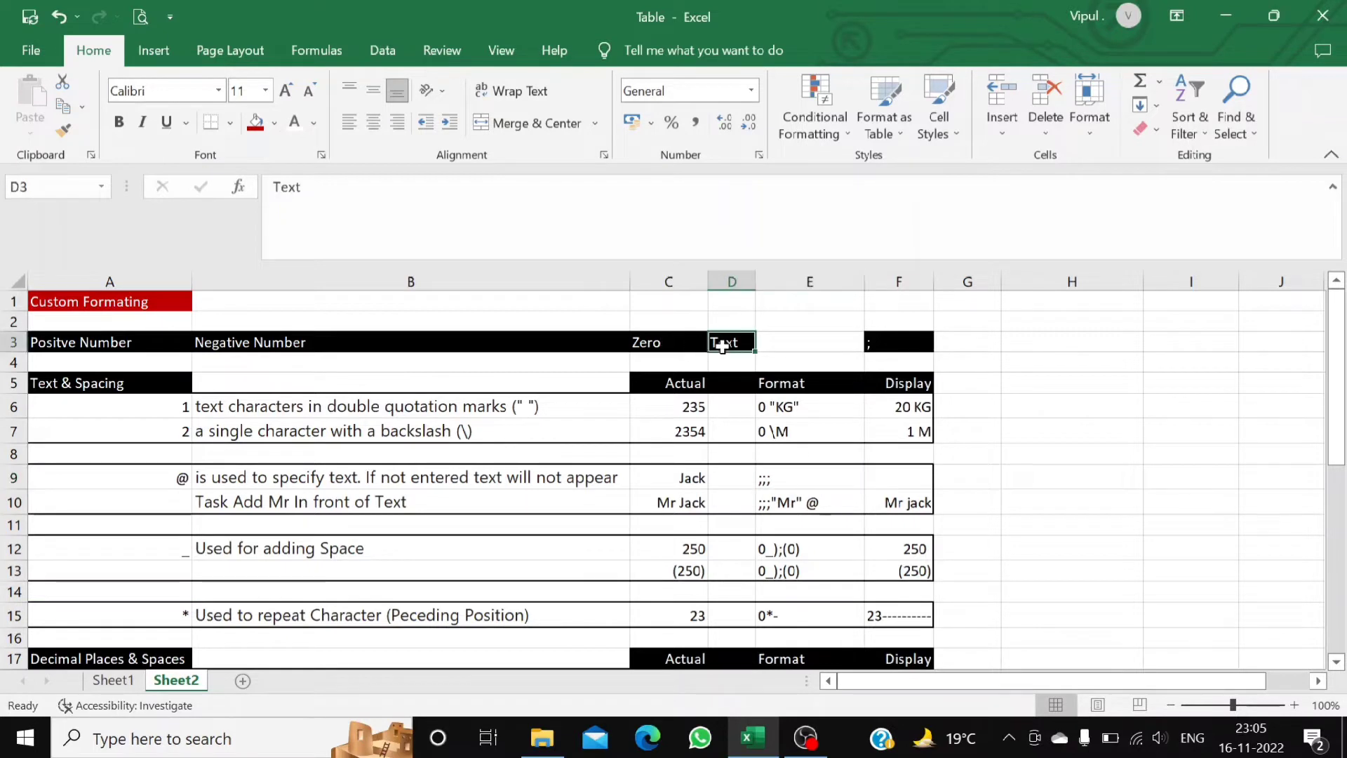
left_click(767, 476)
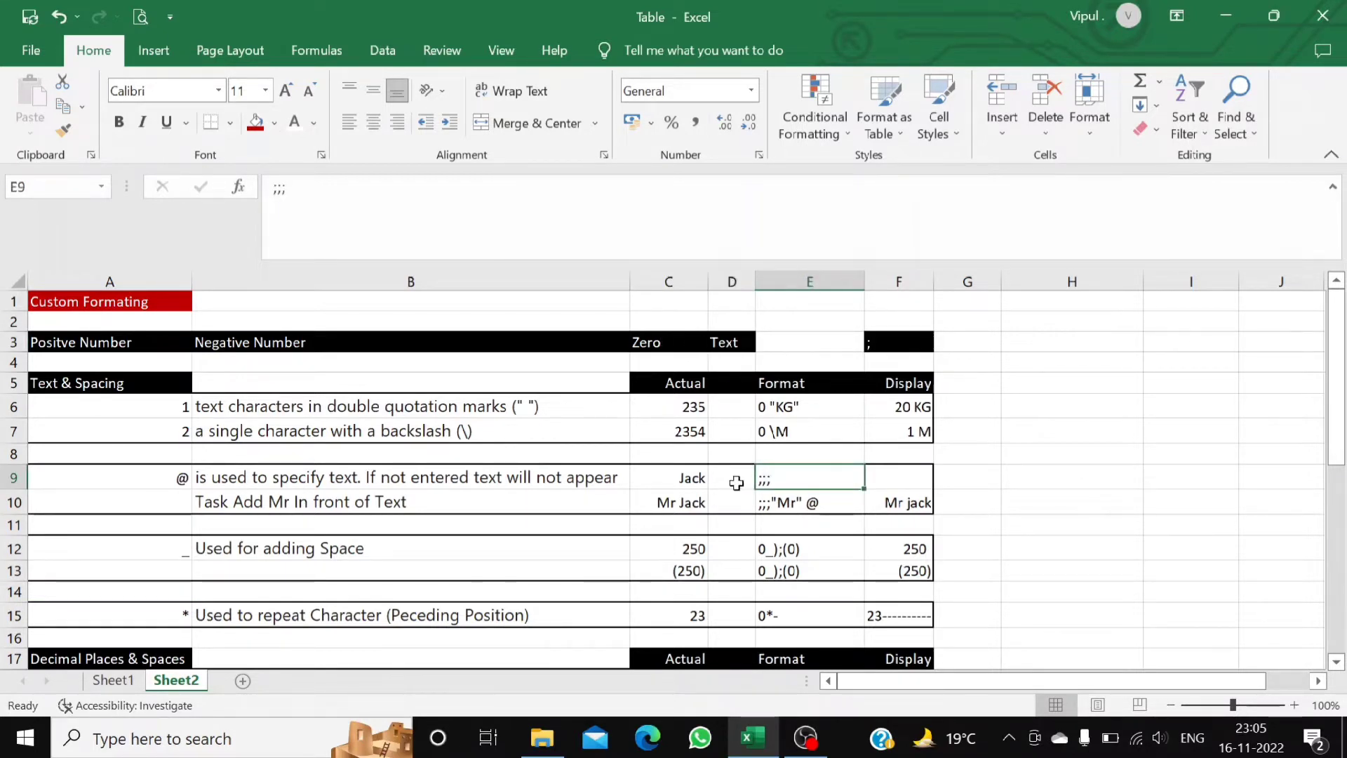
left_click(694, 476)
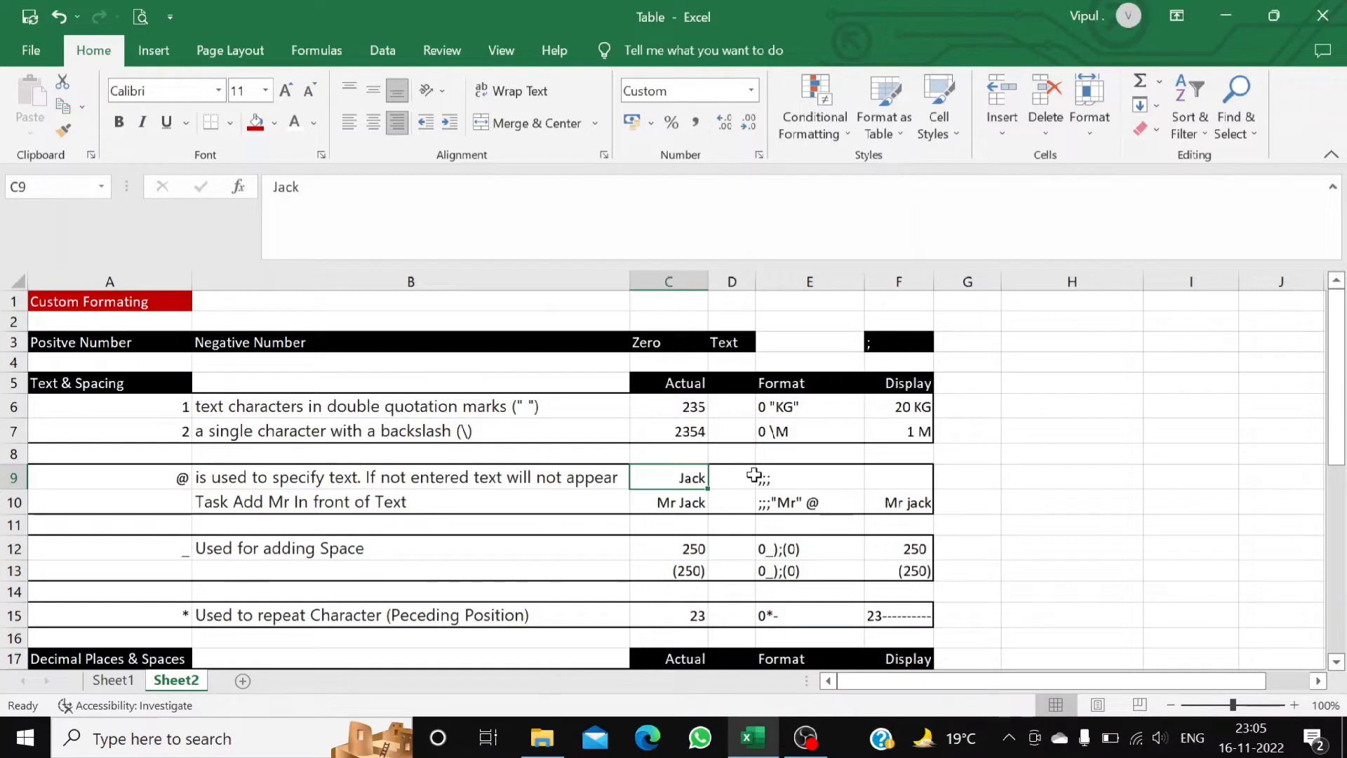
left_click(780, 477)
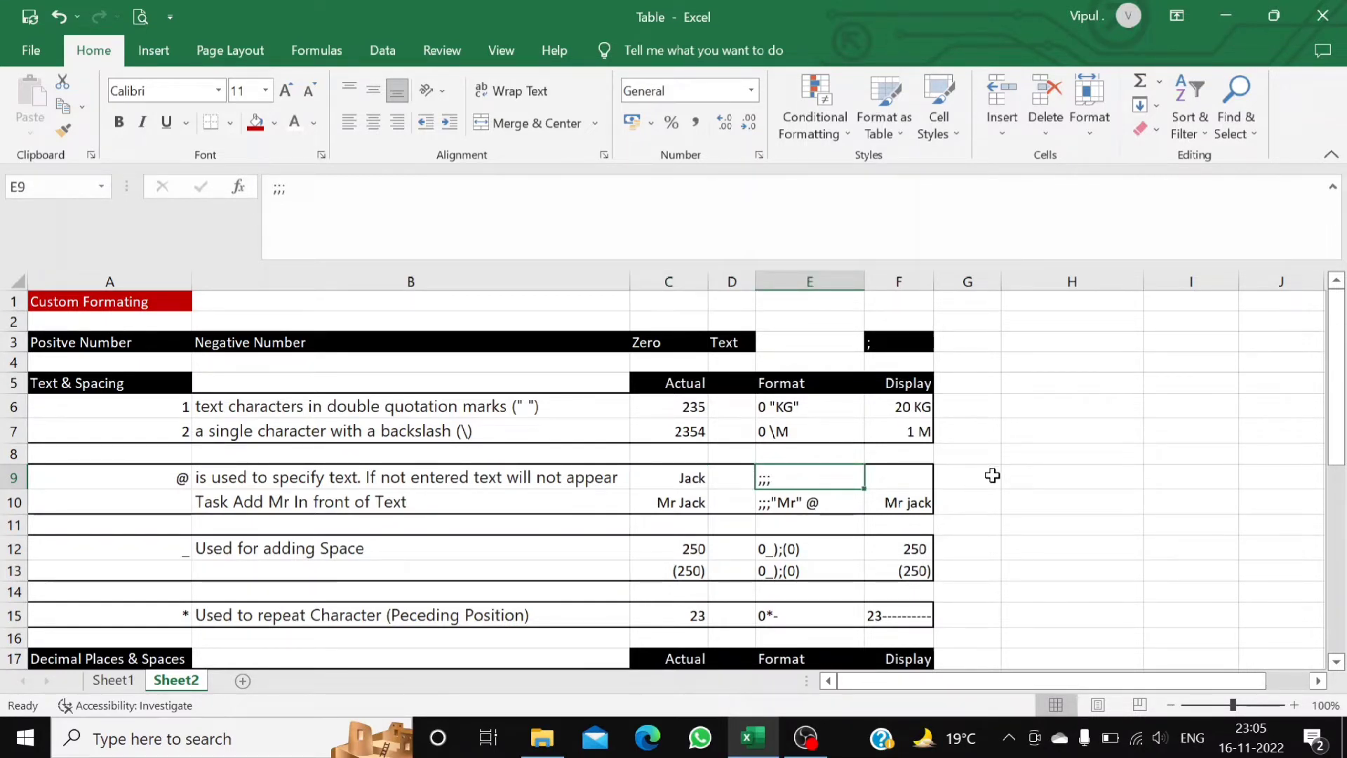
Enter the formula =C9 in cell H9 to reference the text example's actual value.
left_click(1022, 480)
type("=")
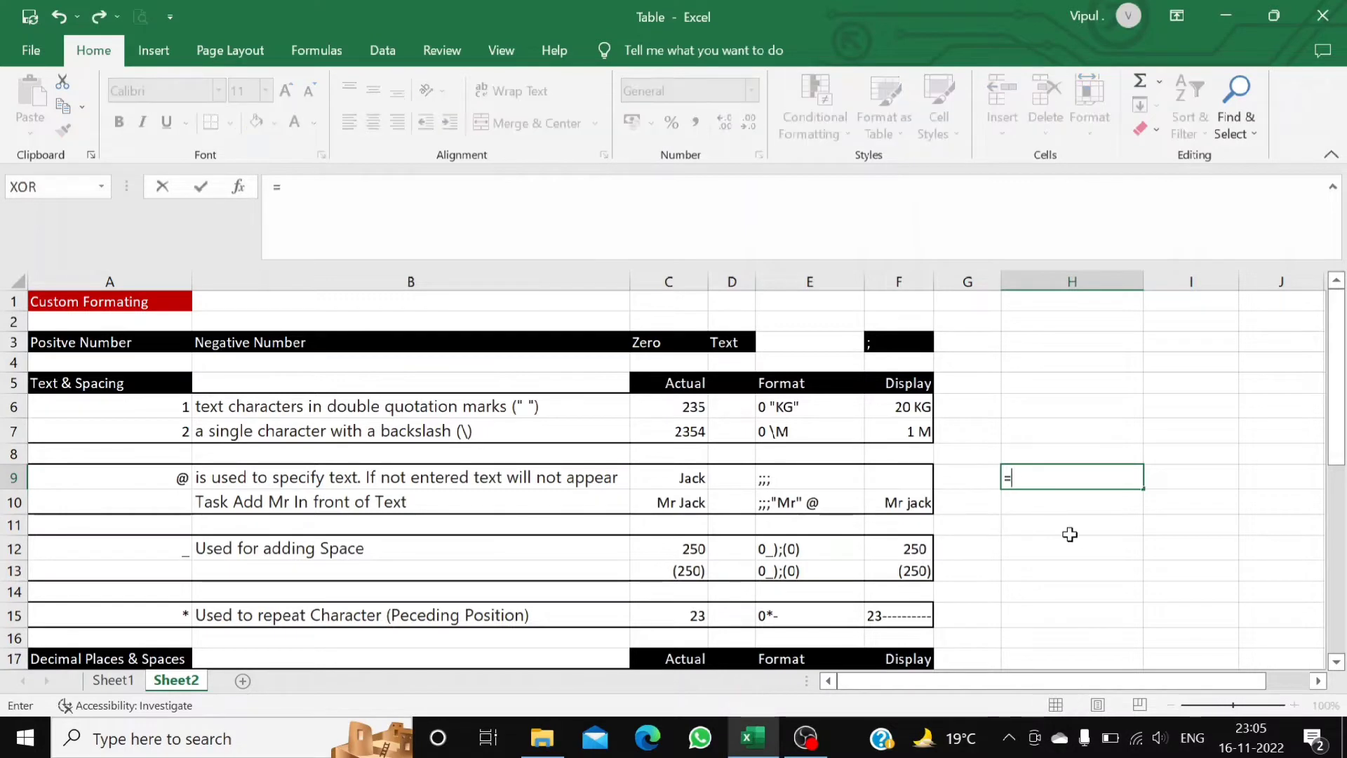
key("Left")
key("Left")
key("Left")
key("Left")
key("Left")
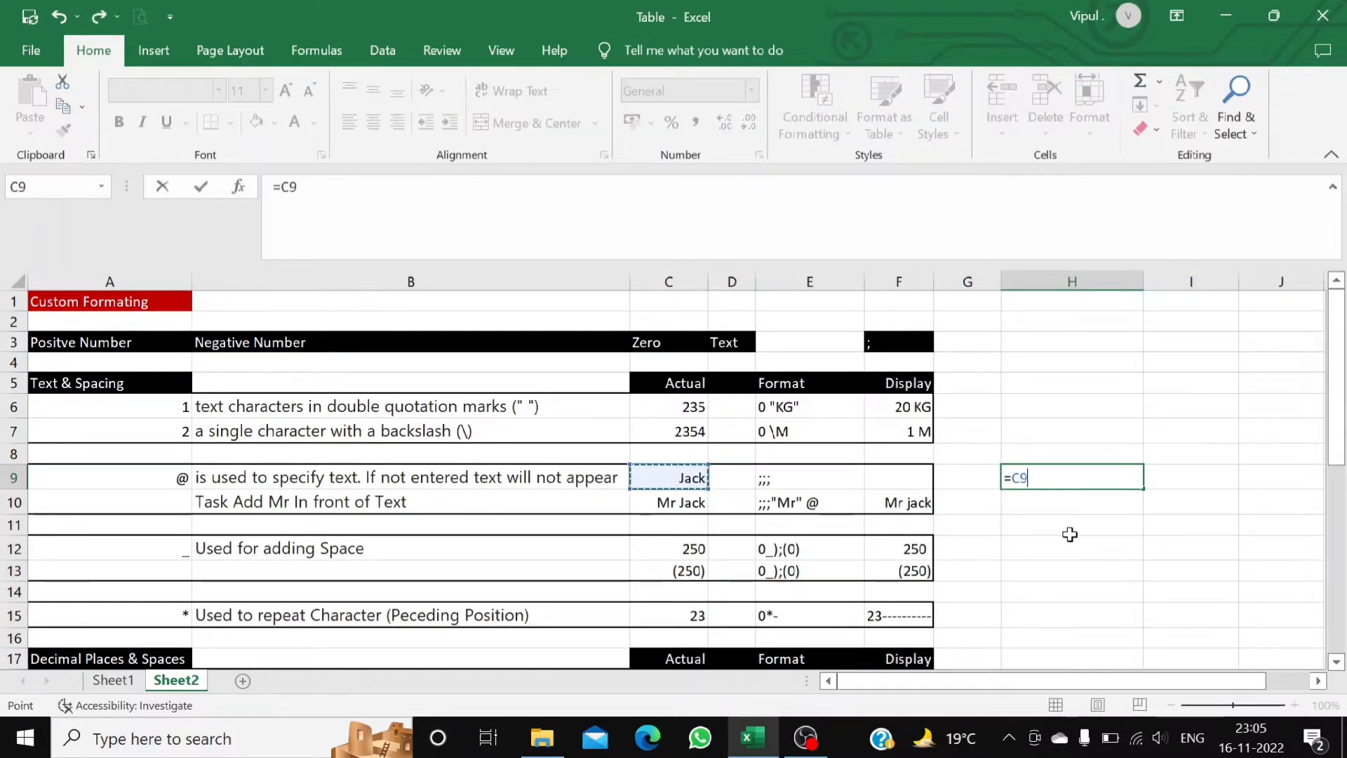
key("Return")
Replace the custom number format of cell H9 with ;;; so the text section has no code.
left_click(1050, 478)
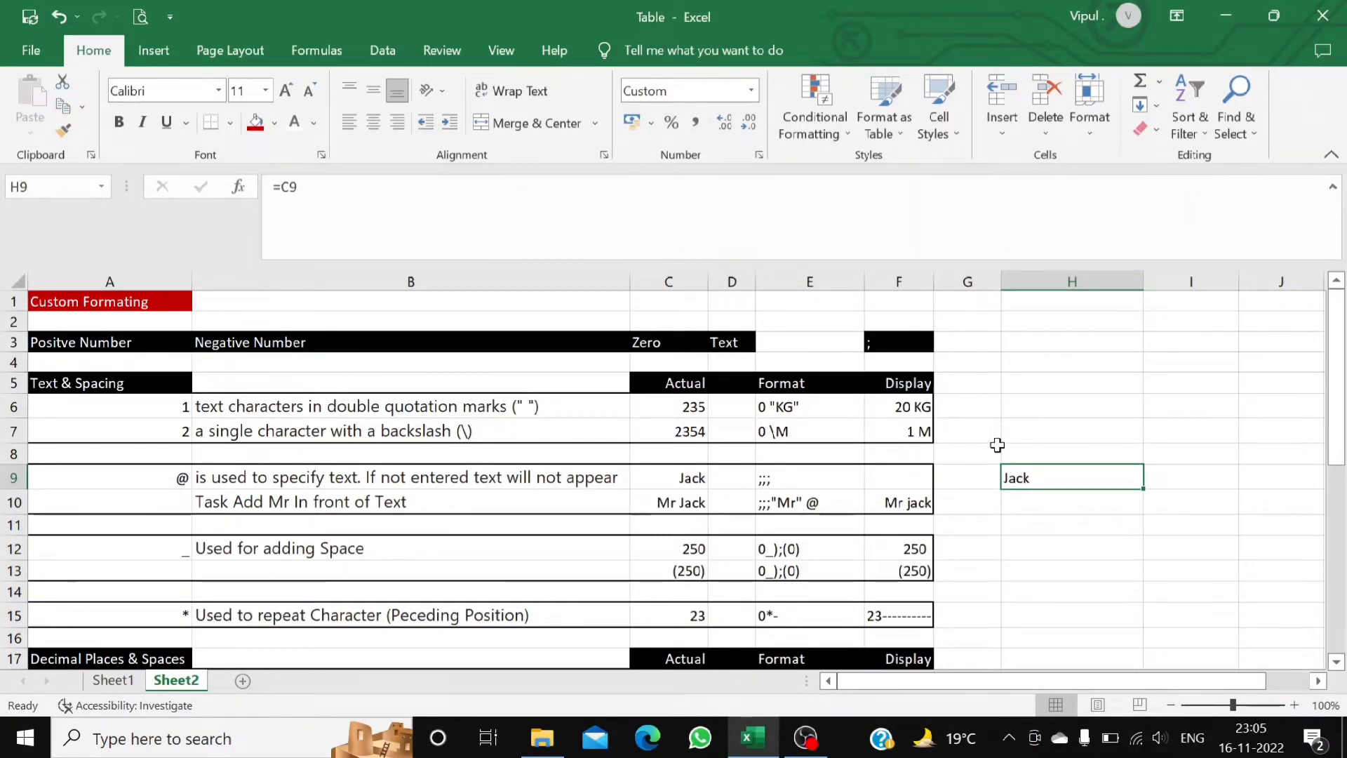
type("!")
key("Escape")
key("ctrl+1")
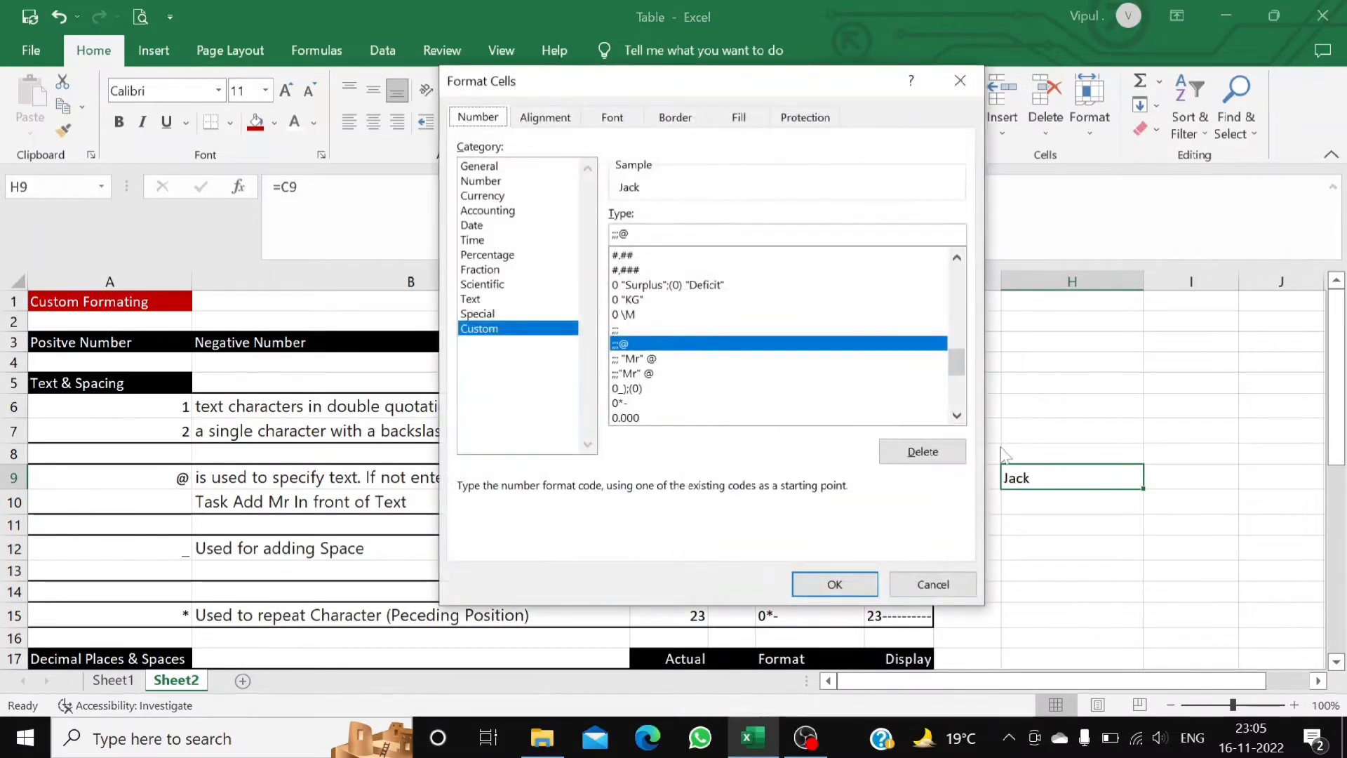
left_click_drag(780, 78, 683, 85)
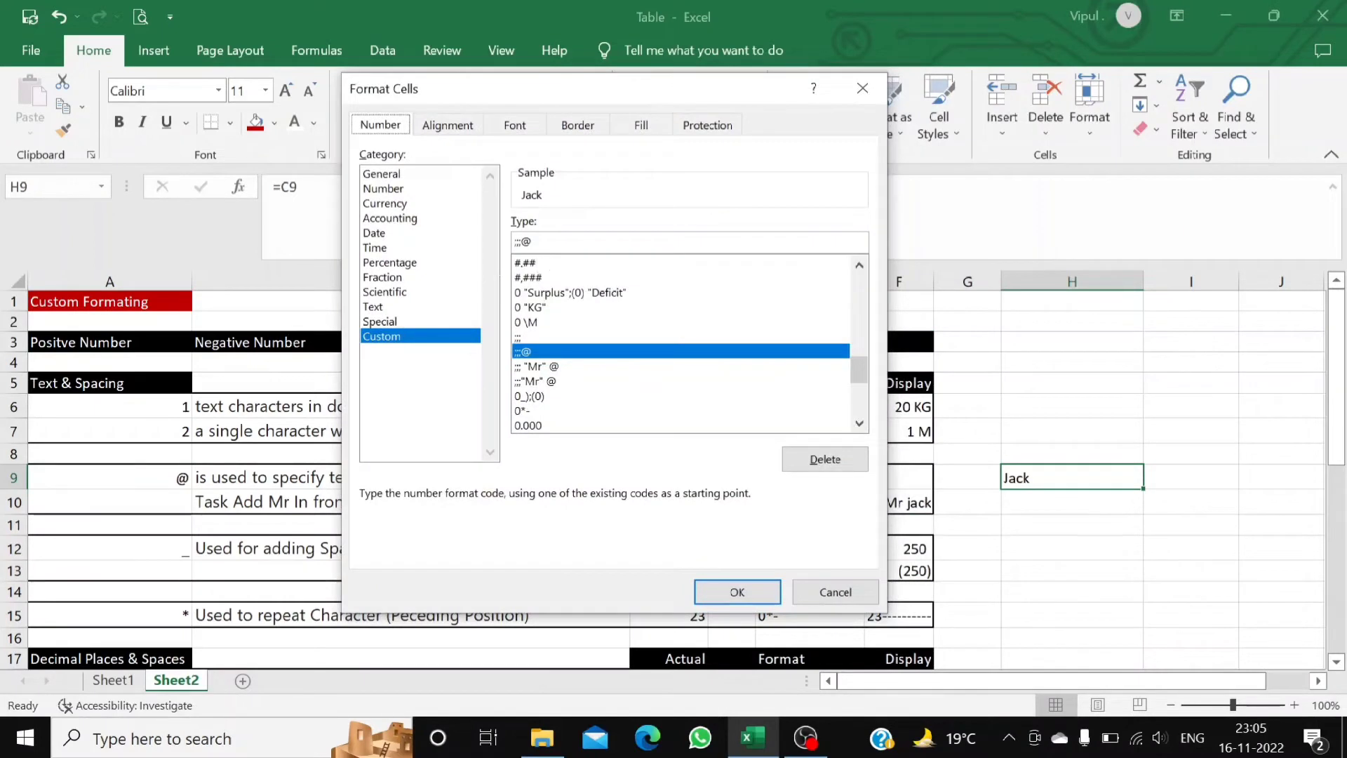
left_click(533, 241)
key("BackSpace")
key("BackSpace")
key("BackSpace")
key("BackSpace")
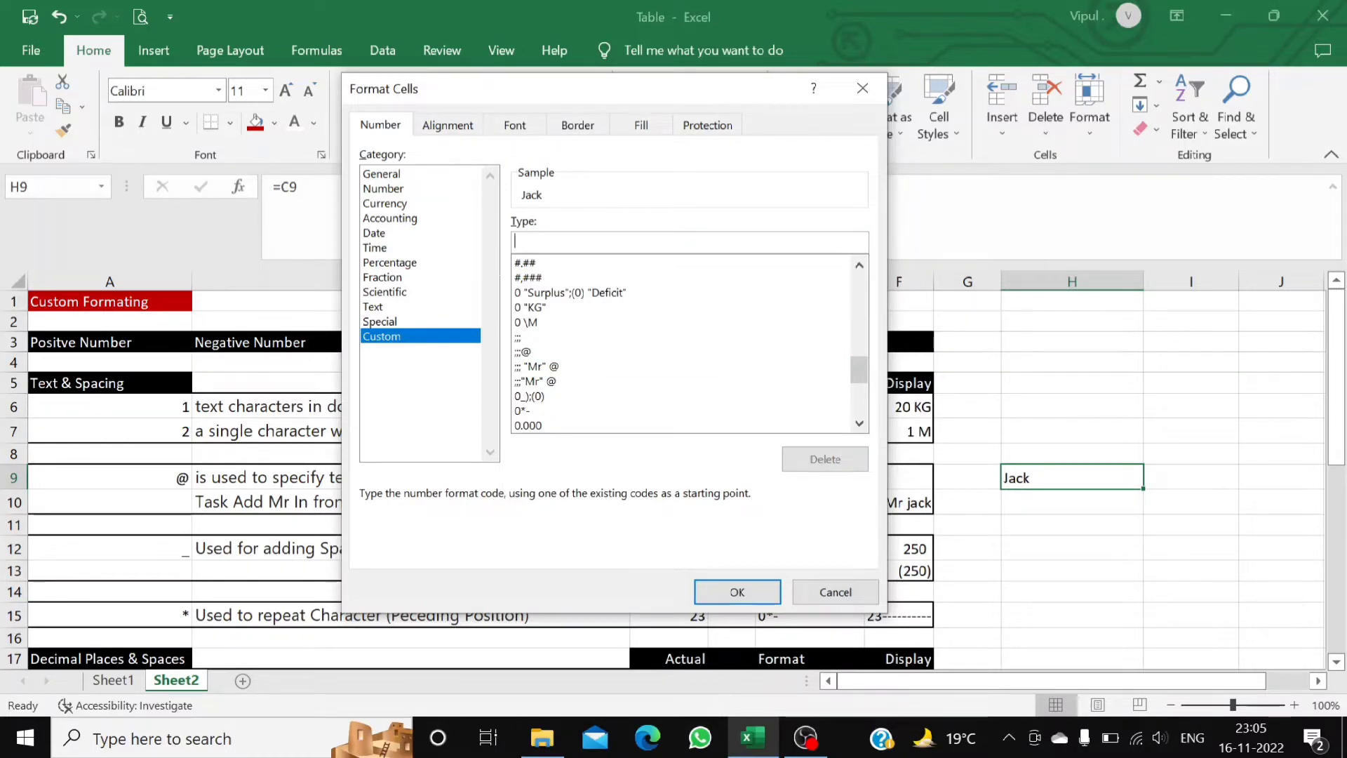
left_click_drag(606, 93, 1104, 186)
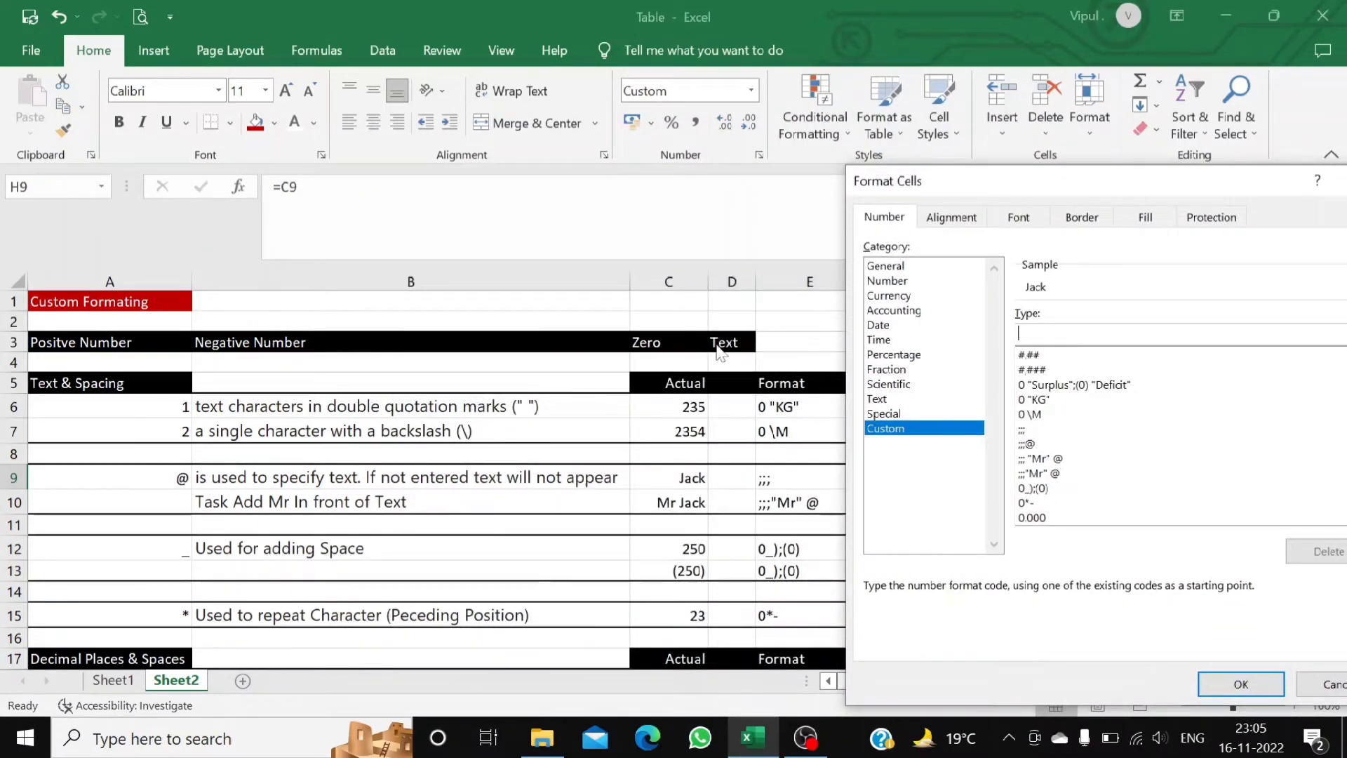
left_click_drag(1166, 183, 510, 132)
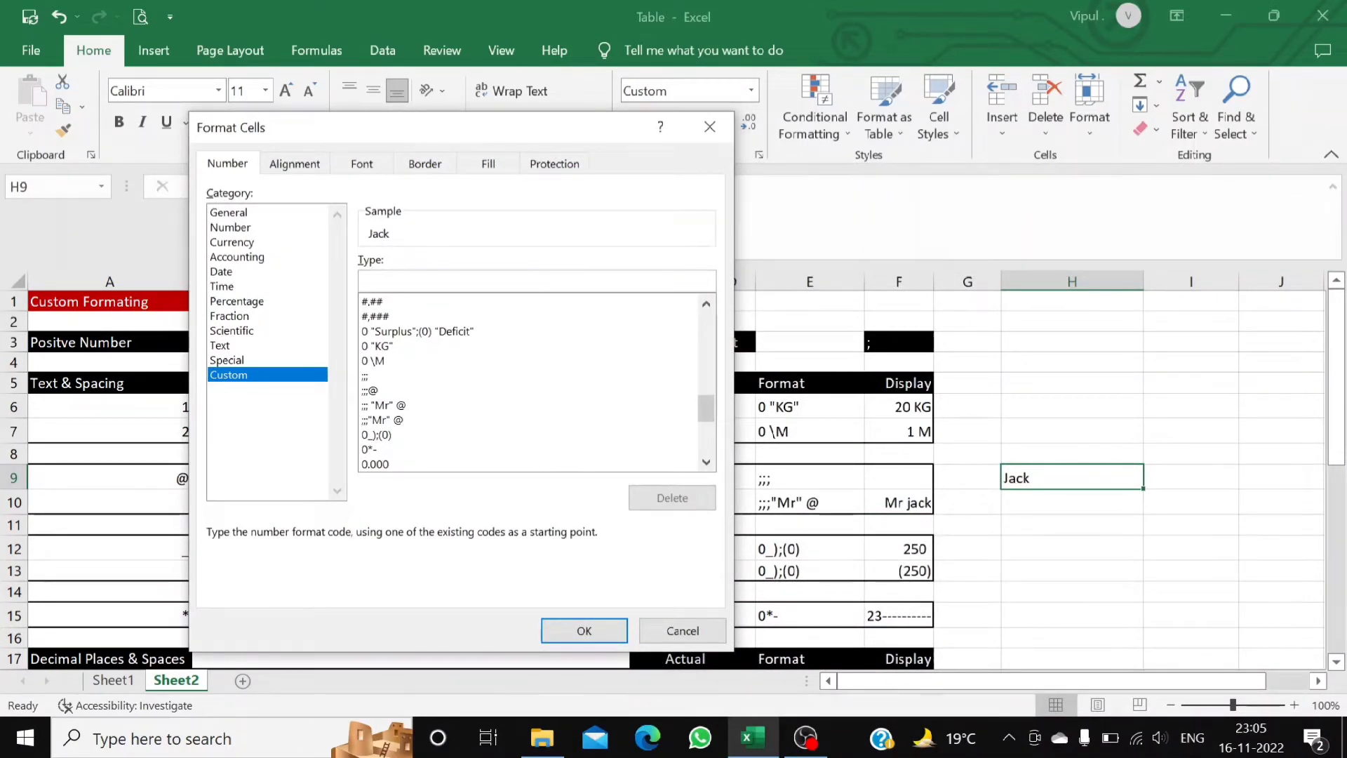
type(";;;")
left_click(556, 631)
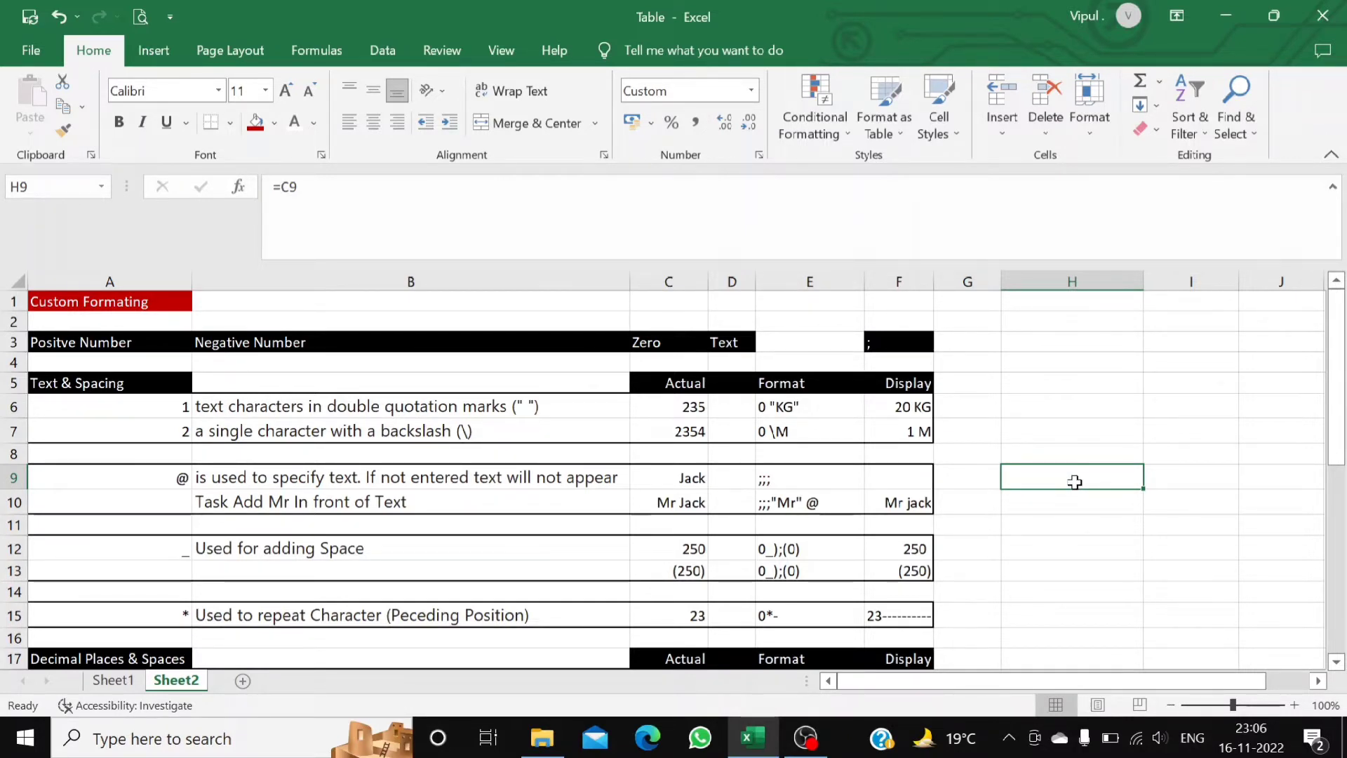
Review the @ symbol in A9 and its description in B9 against practice cell H9.
left_click(179, 479)
left_click(1028, 481)
left_click(179, 480)
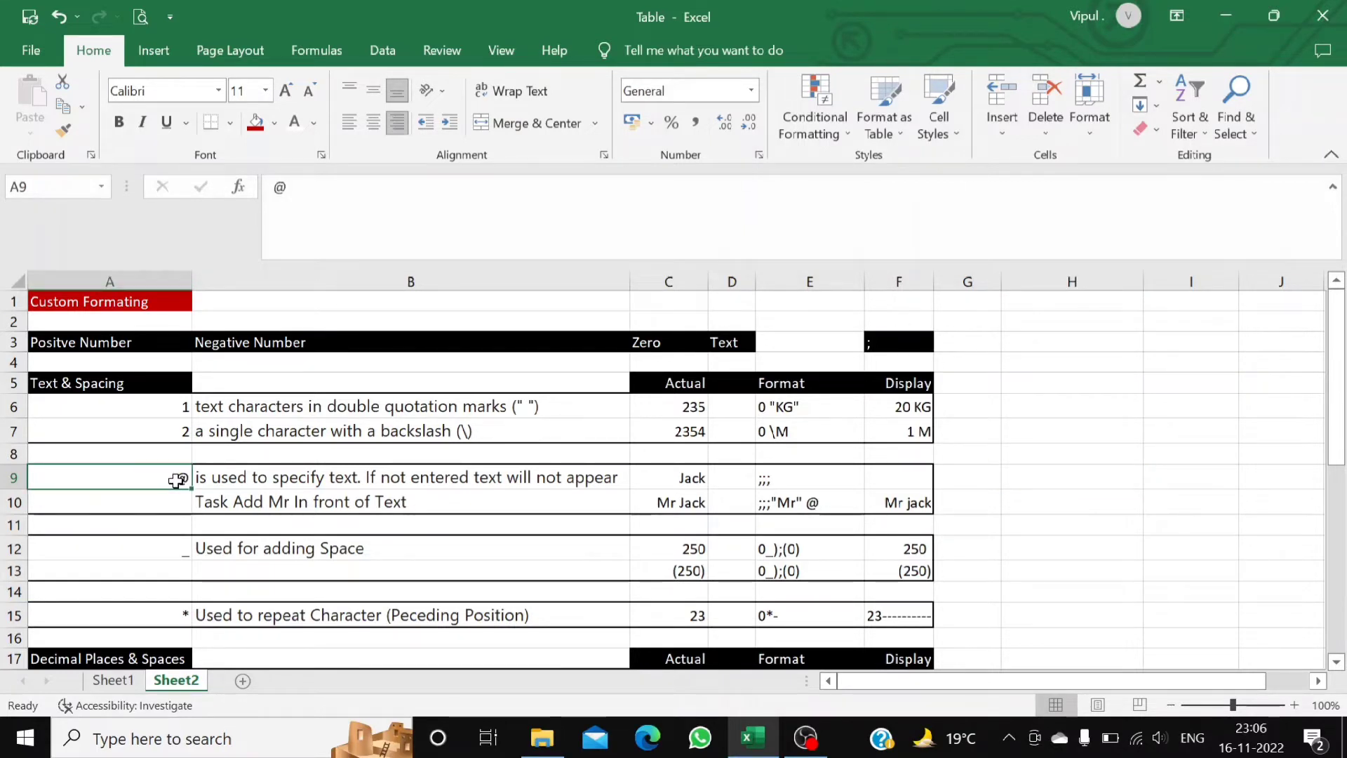
left_click(359, 482)
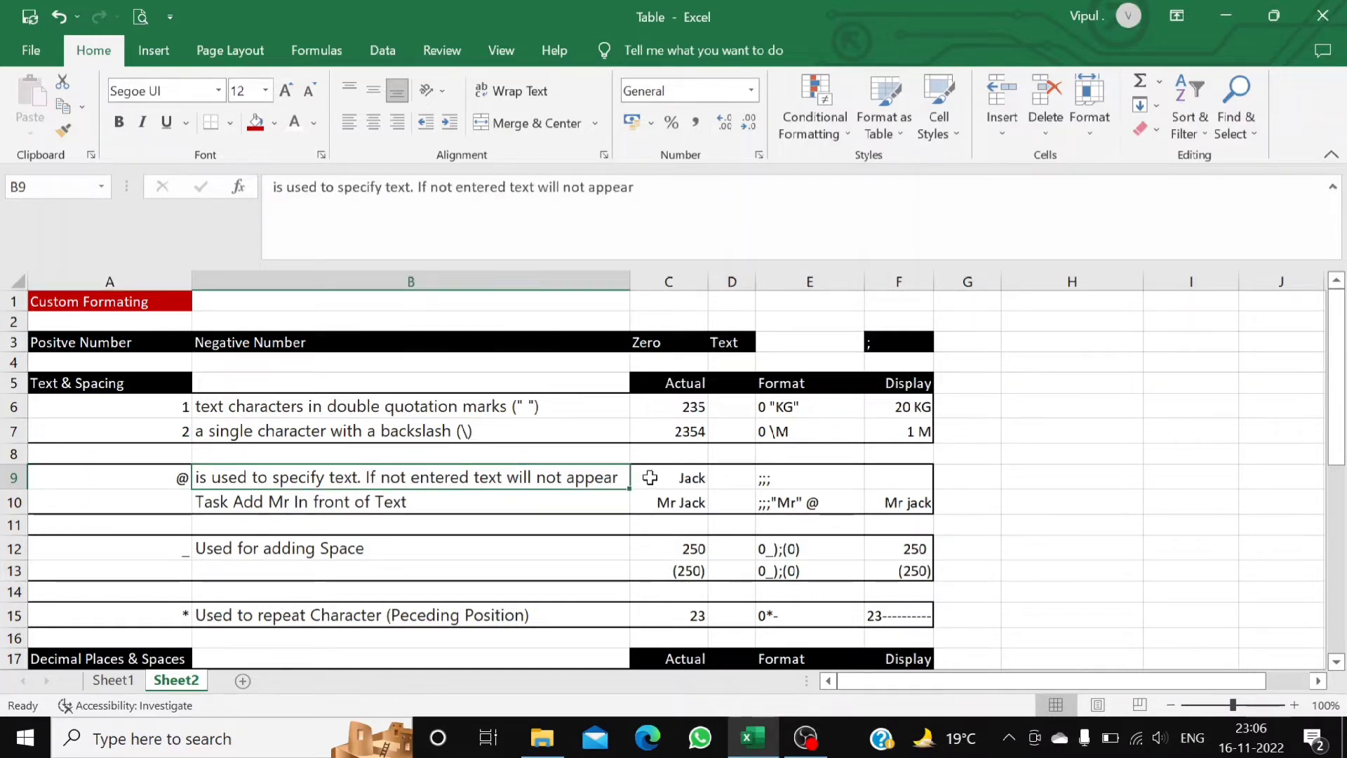
left_click(1025, 454)
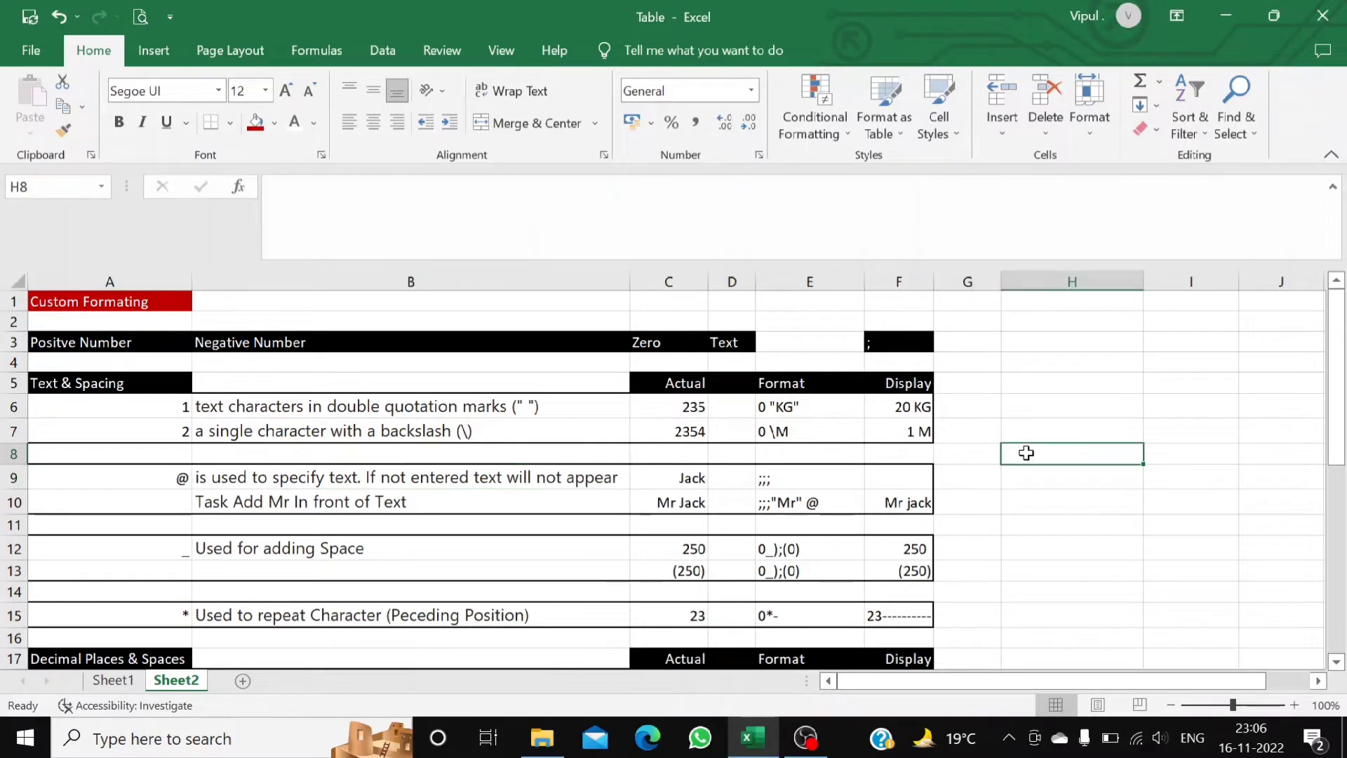
Add @ to the end of H9's custom format so it reads ;;;@, and compare it with the code in E9.
left_click(1029, 479)
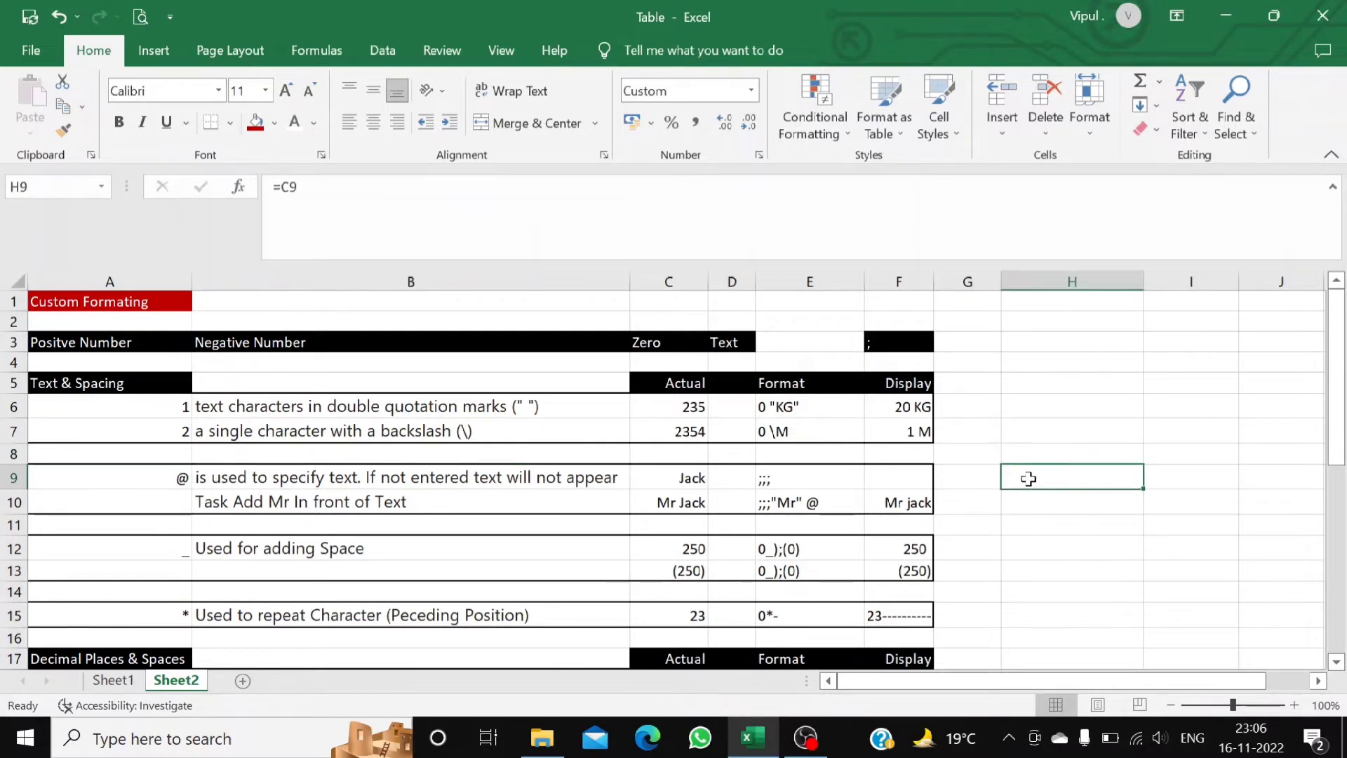
left_click(758, 154)
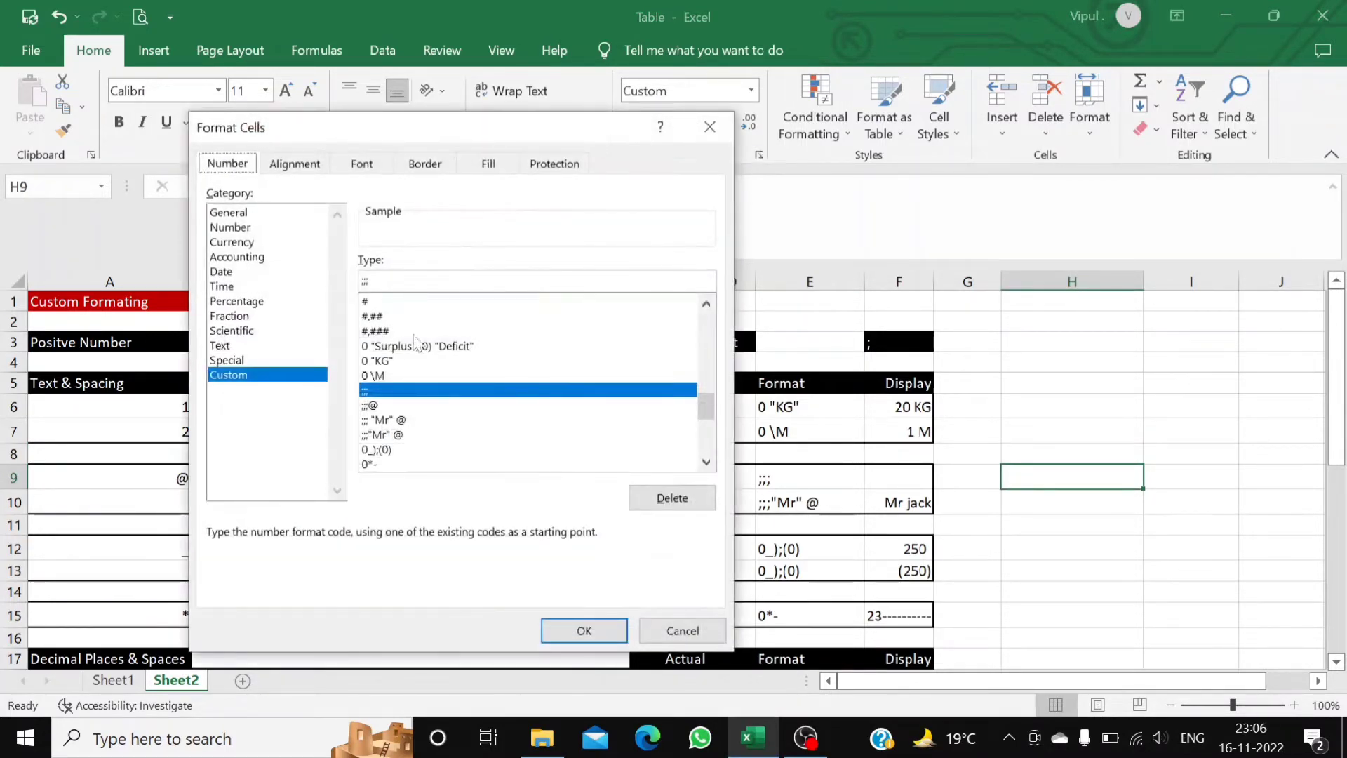
type("@")
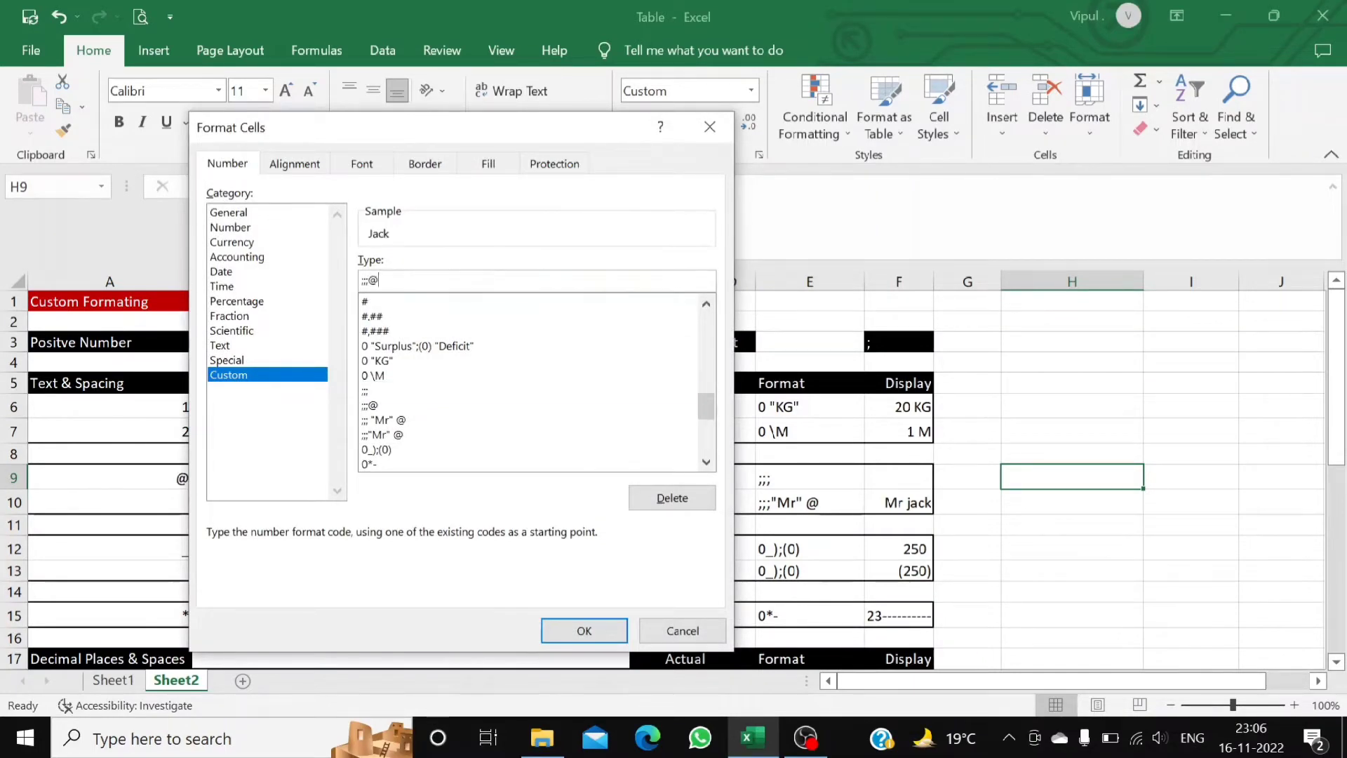
left_click(565, 635)
left_click(1115, 519)
left_click(1085, 474)
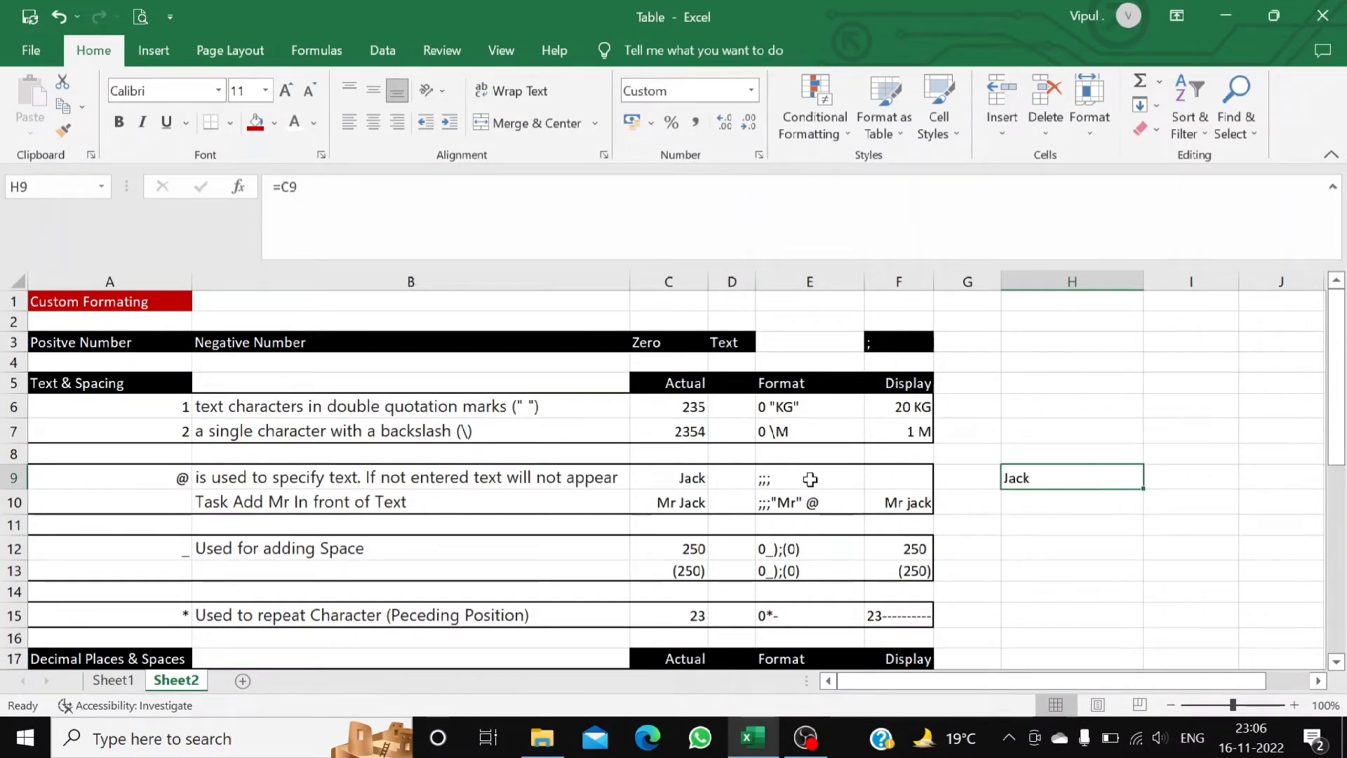
left_click(804, 479)
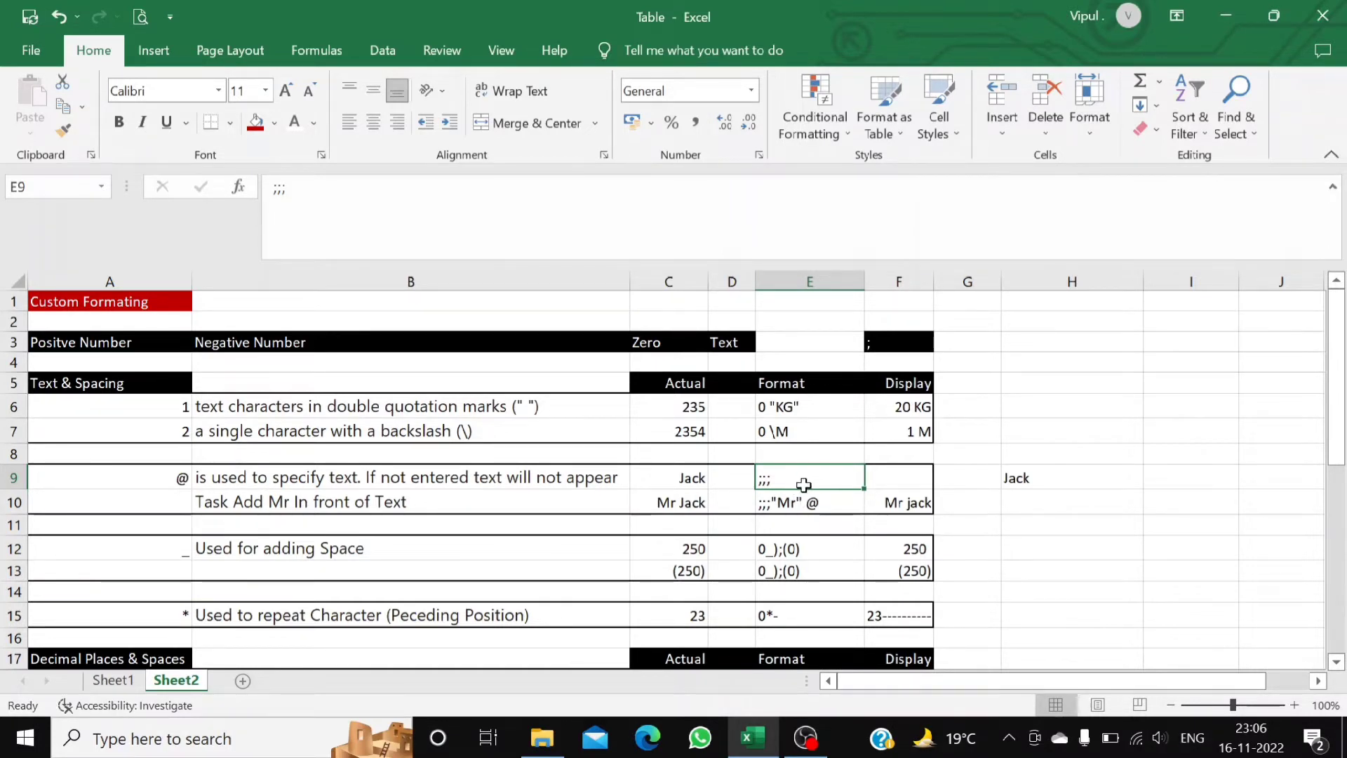
Review the task in row 10 of adding Mr in front of text, and enter the formula =H9 in cell H10.
left_click(1034, 480)
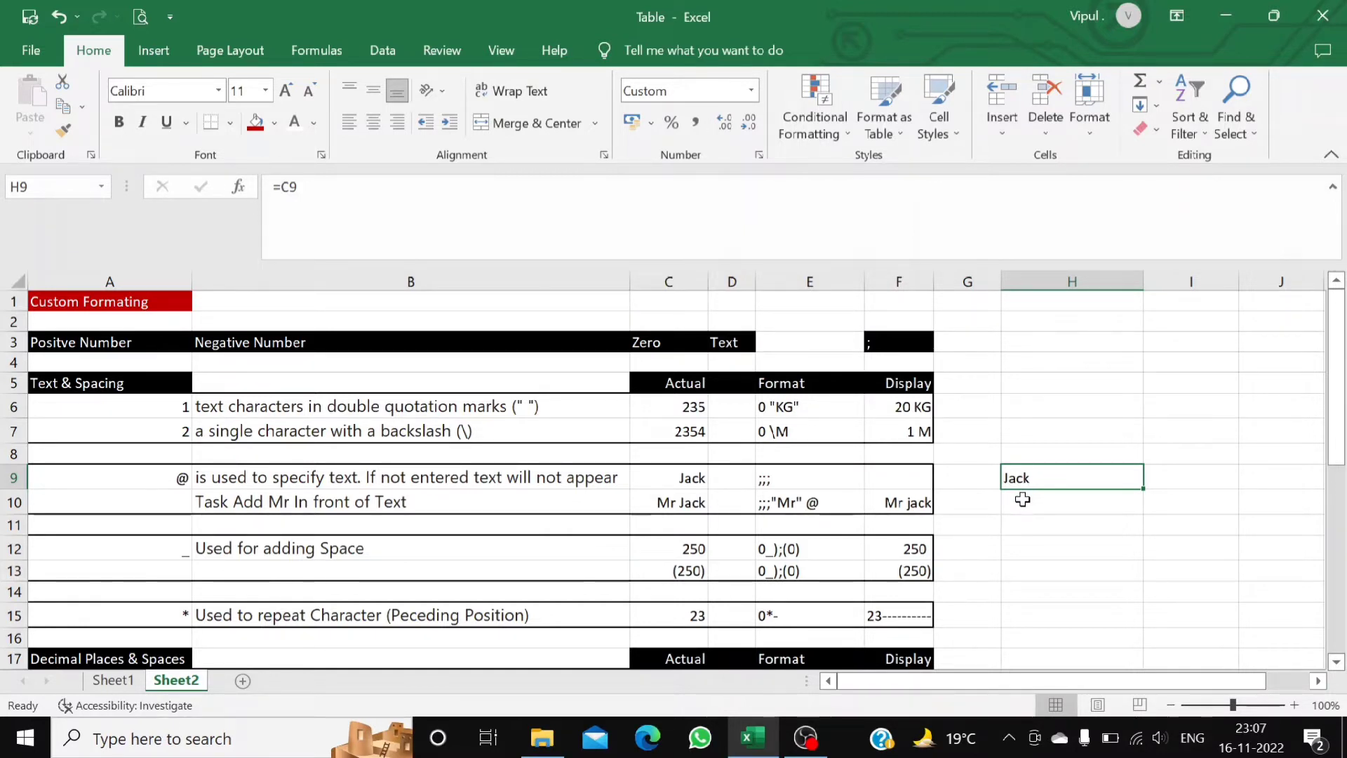
left_click(1022, 497)
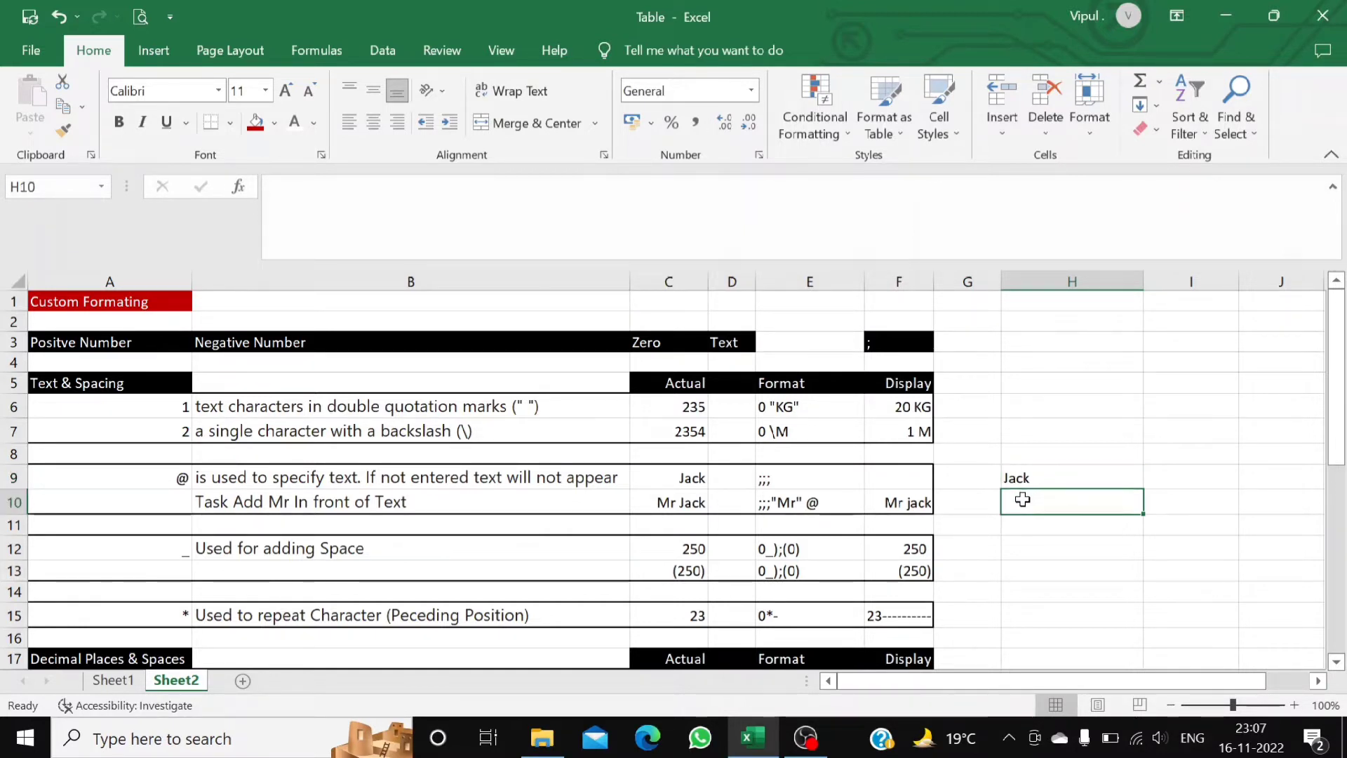
left_click(335, 512)
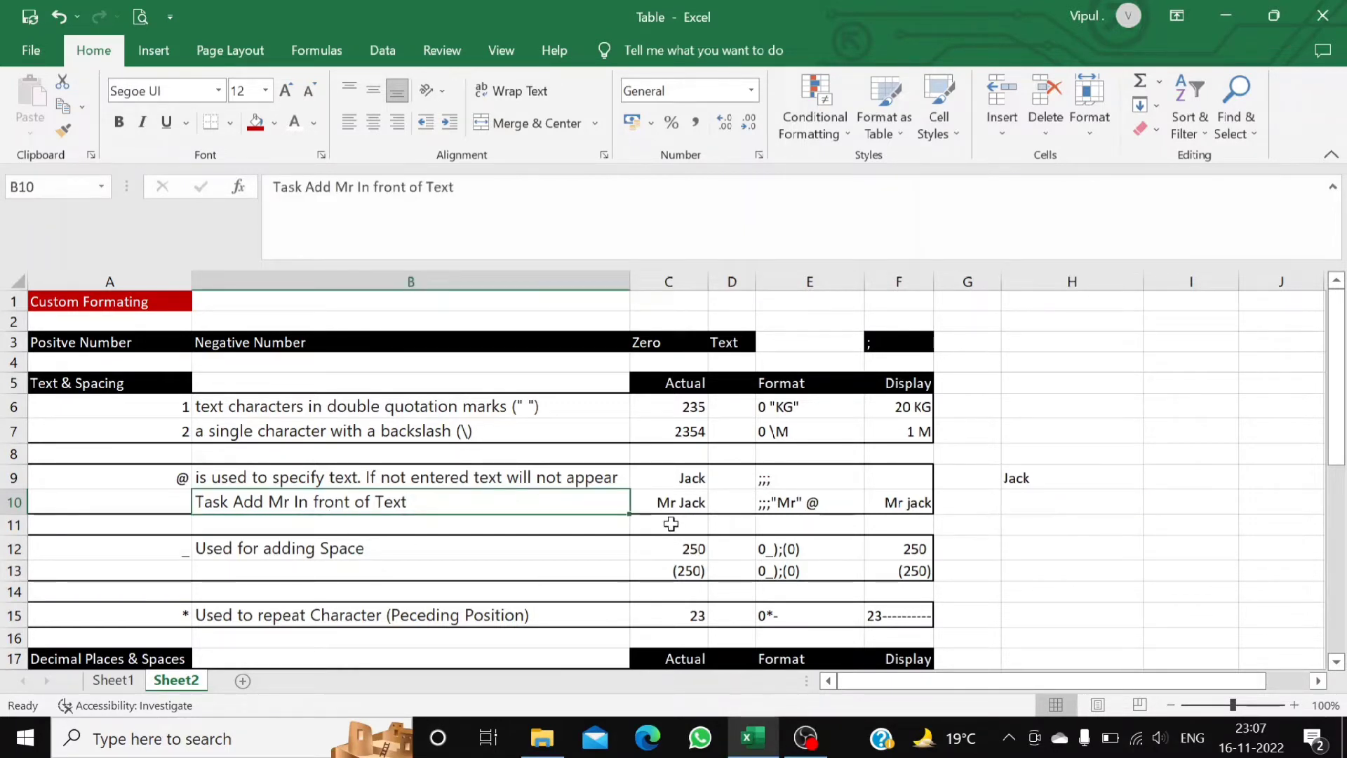
left_click(674, 479)
left_click(670, 503)
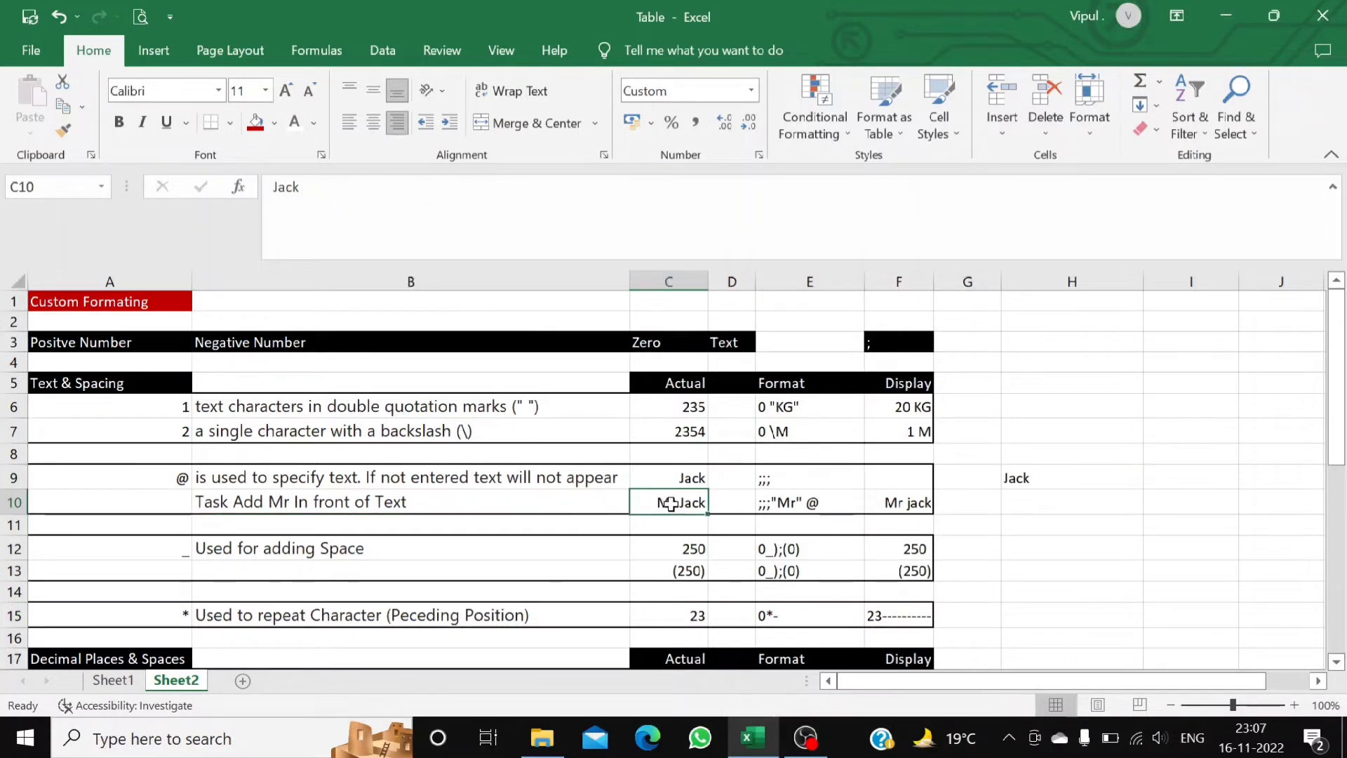
left_click(1070, 508)
type("=H9")
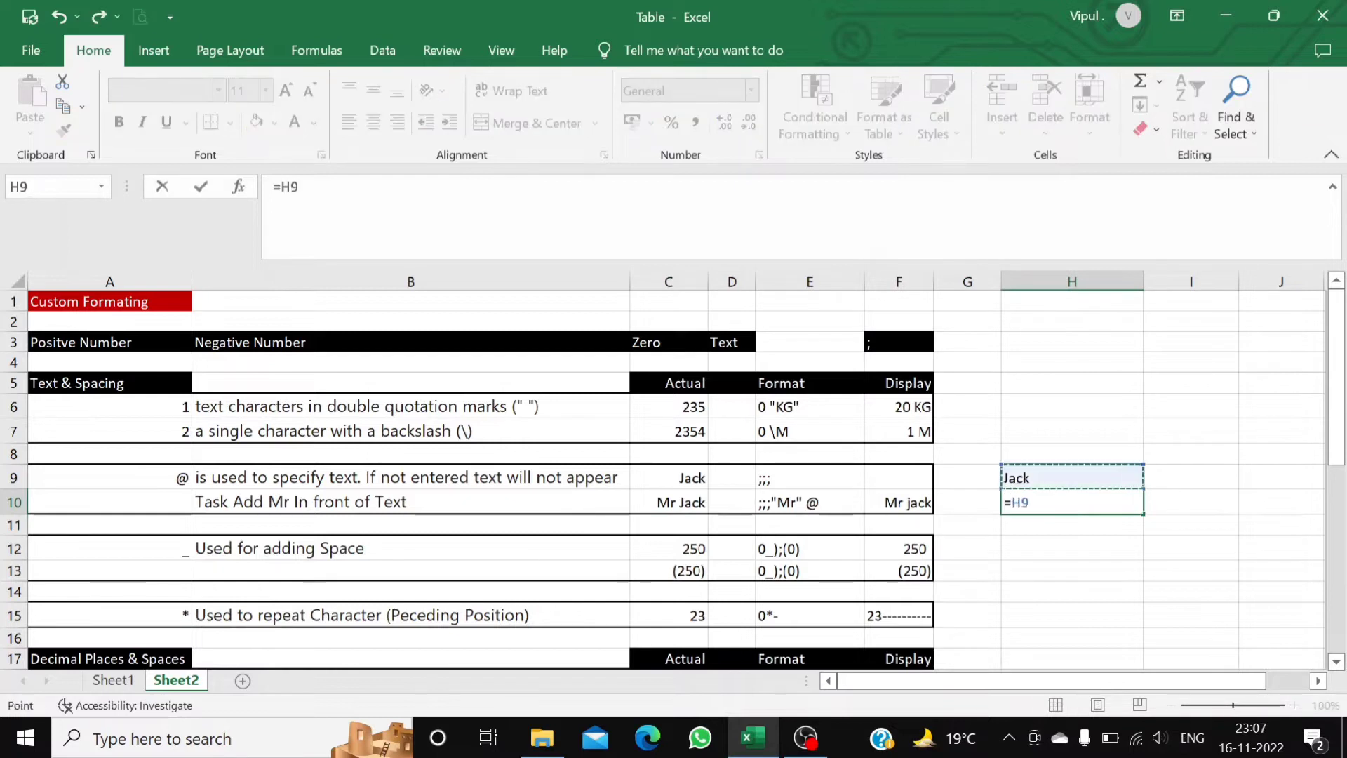
key("Return")
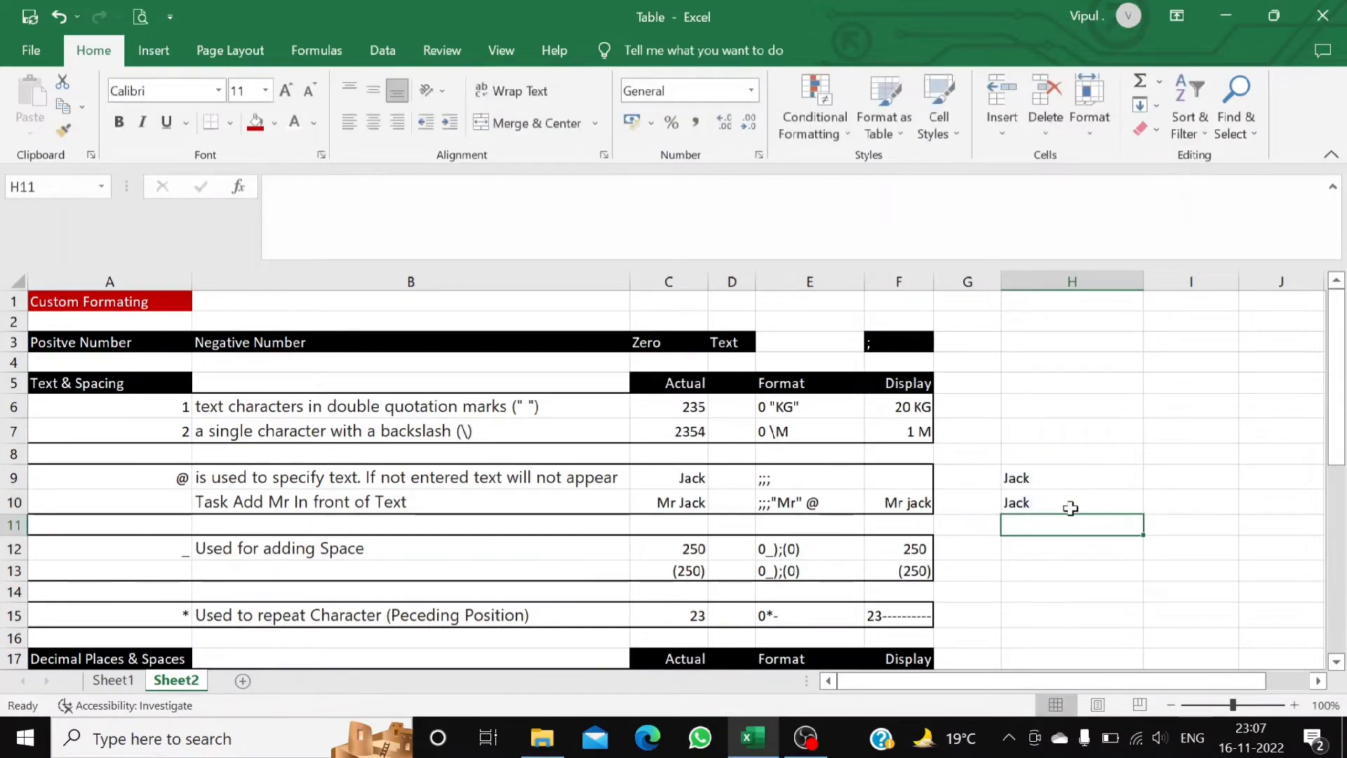
Set the custom number format of H10 to ;;;"Mr" @ and compare the cell with C10 and H9.
left_click(1070, 507)
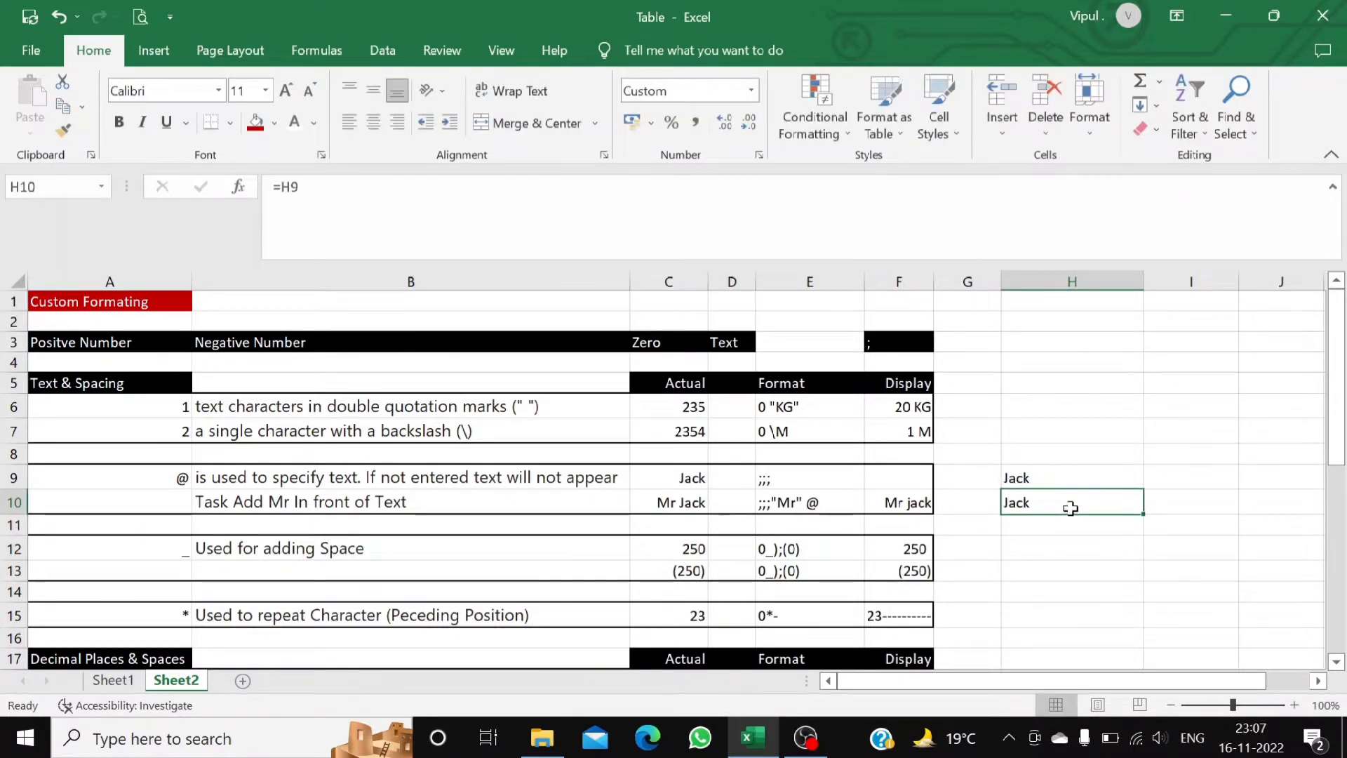
left_click(759, 154)
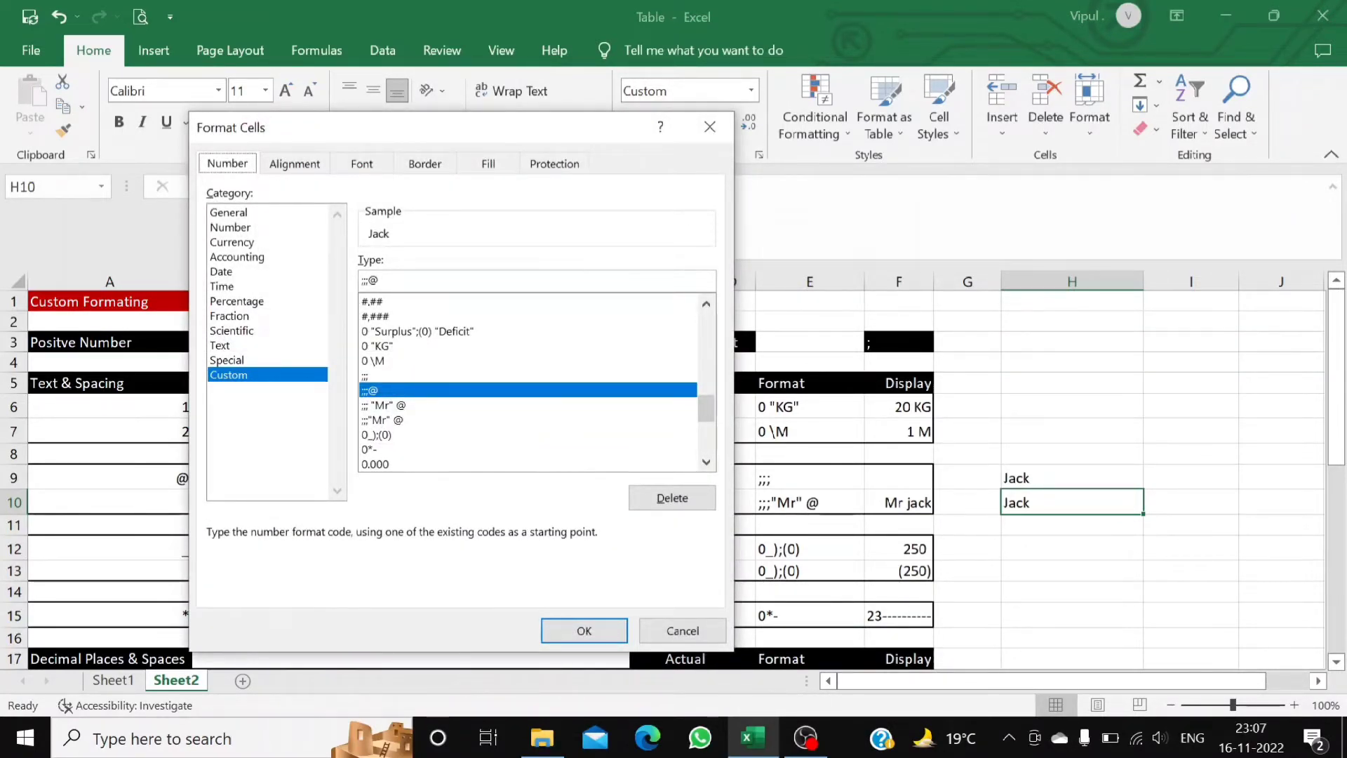
left_click(368, 280)
type("\"")
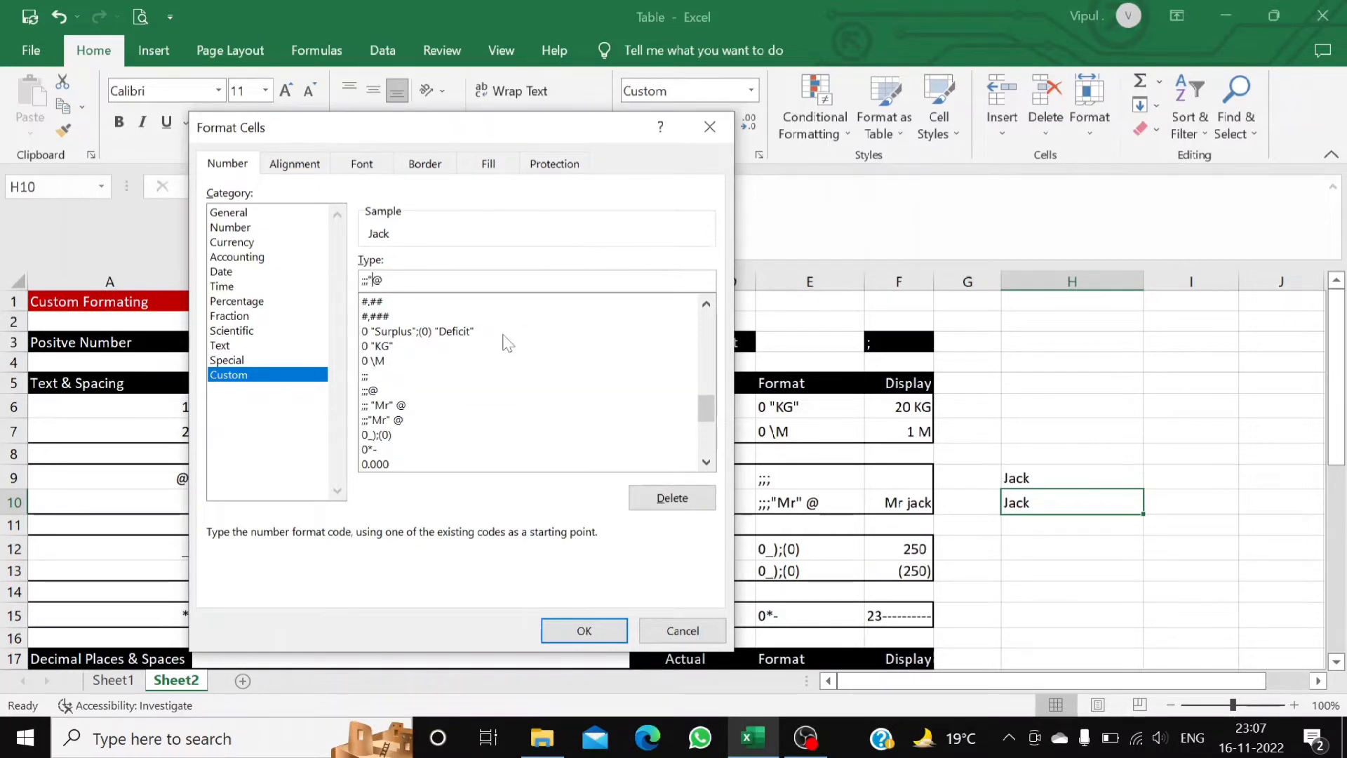
type("Mr\"")
left_click_drag(460, 126, 534, 121)
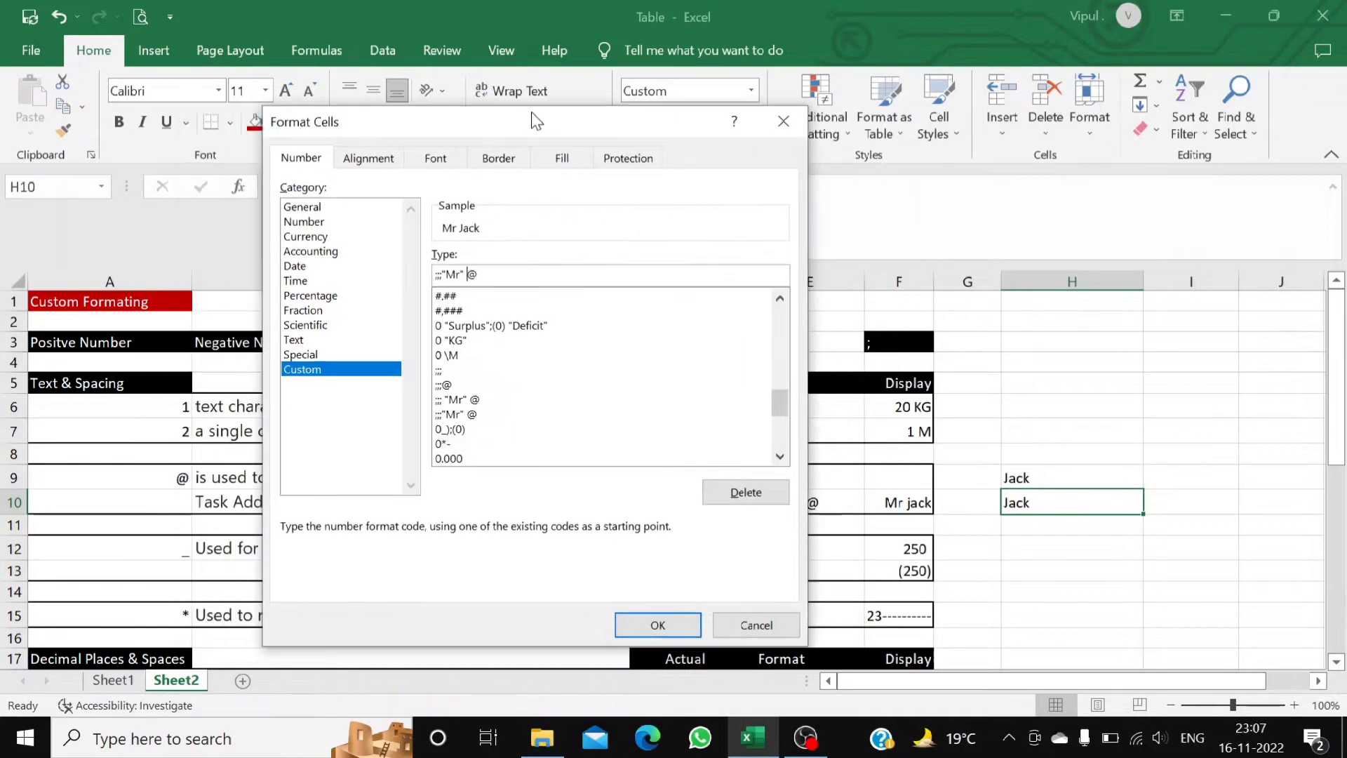
left_click(659, 623)
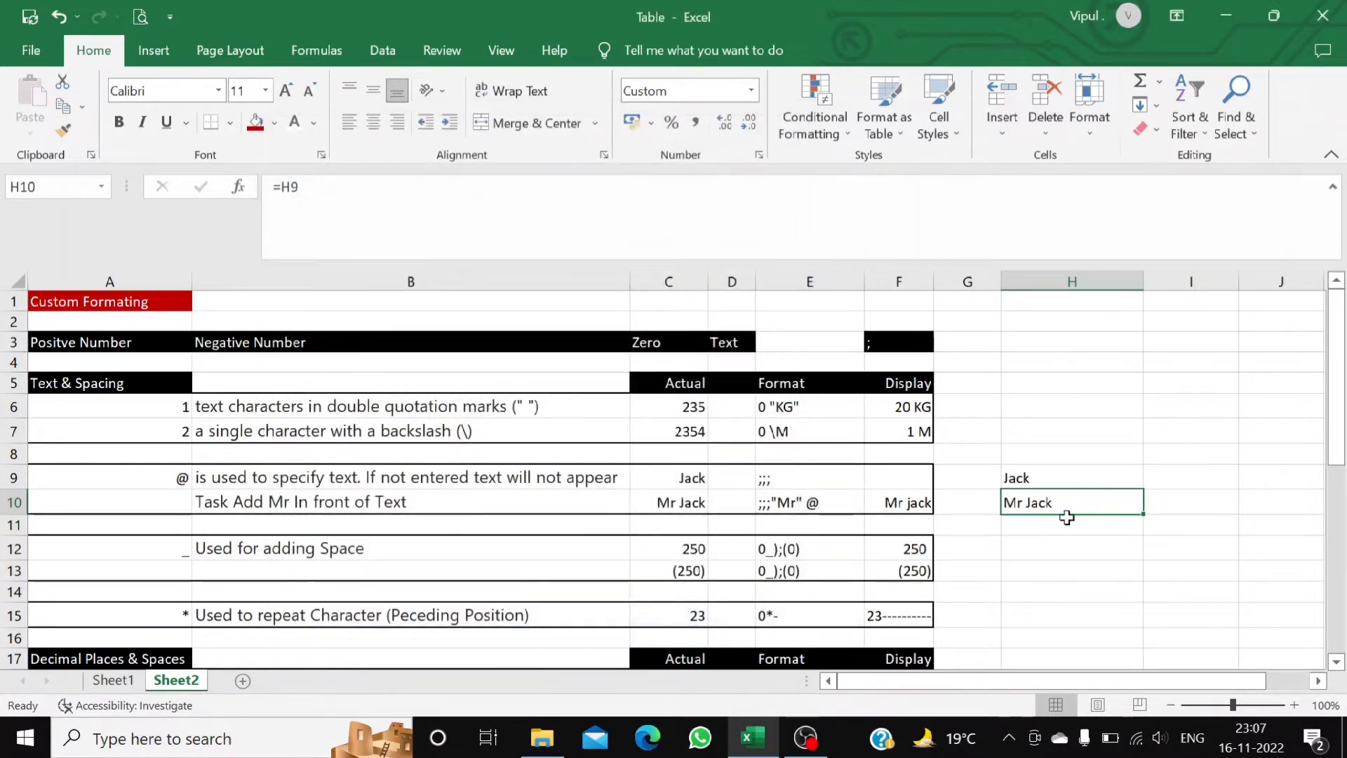
left_click(690, 503)
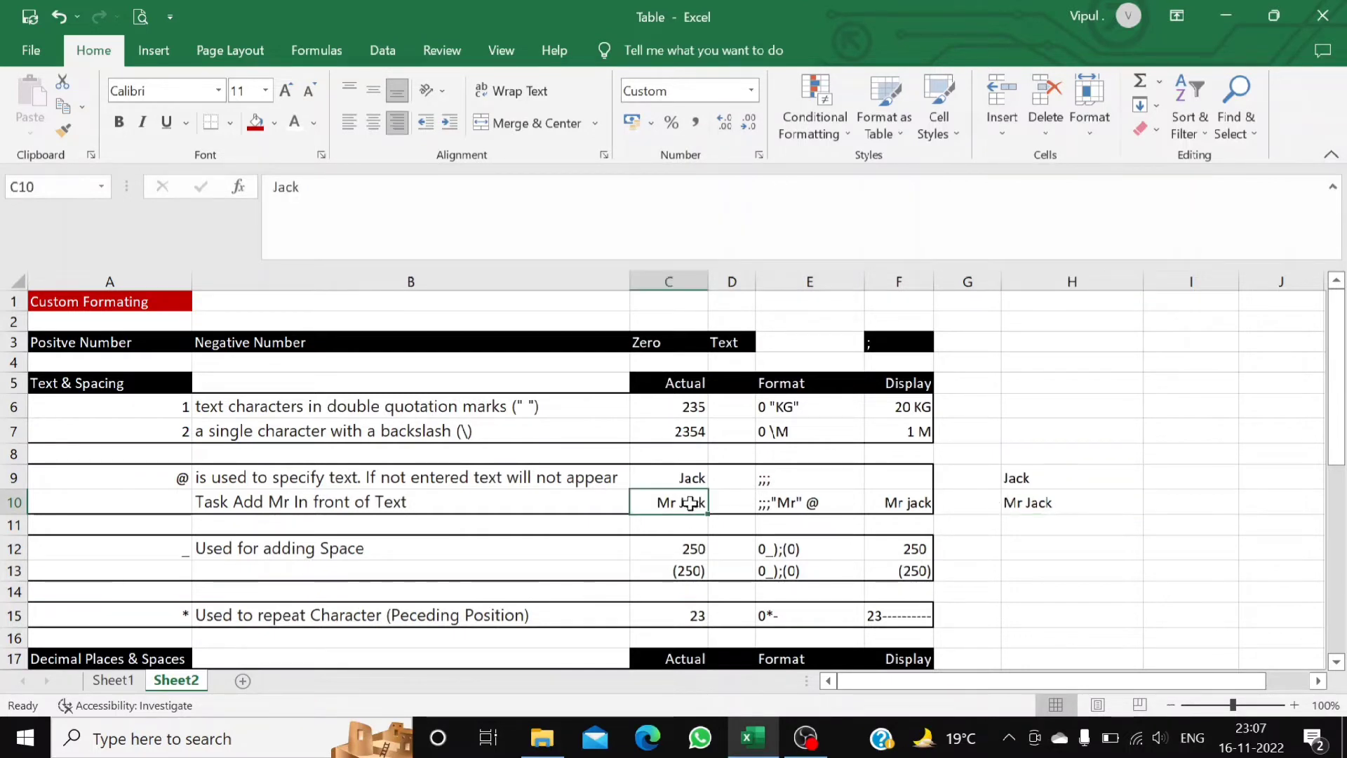
left_click(1025, 481)
left_click(1024, 503)
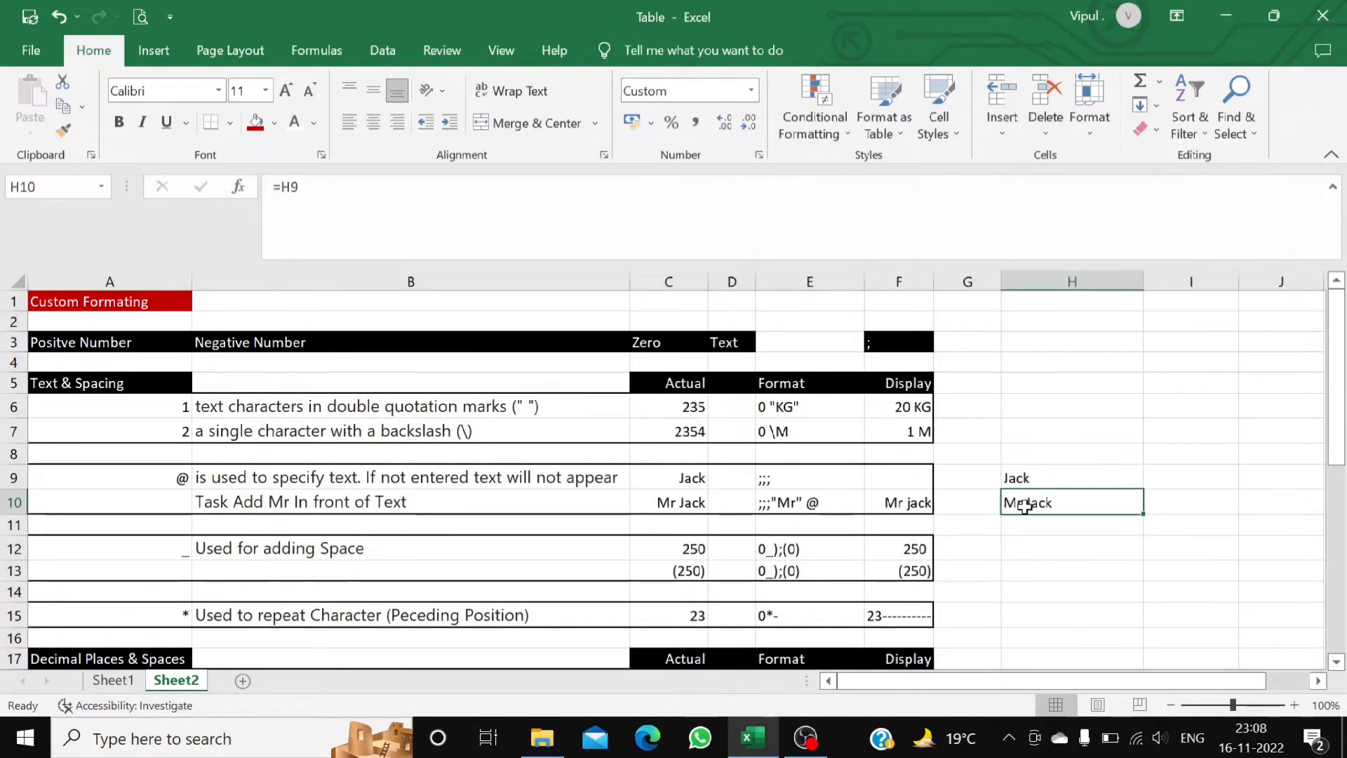
Remove the quoted "Mr" from the custom number format of C10, leaving ;;; @.
left_click(695, 501)
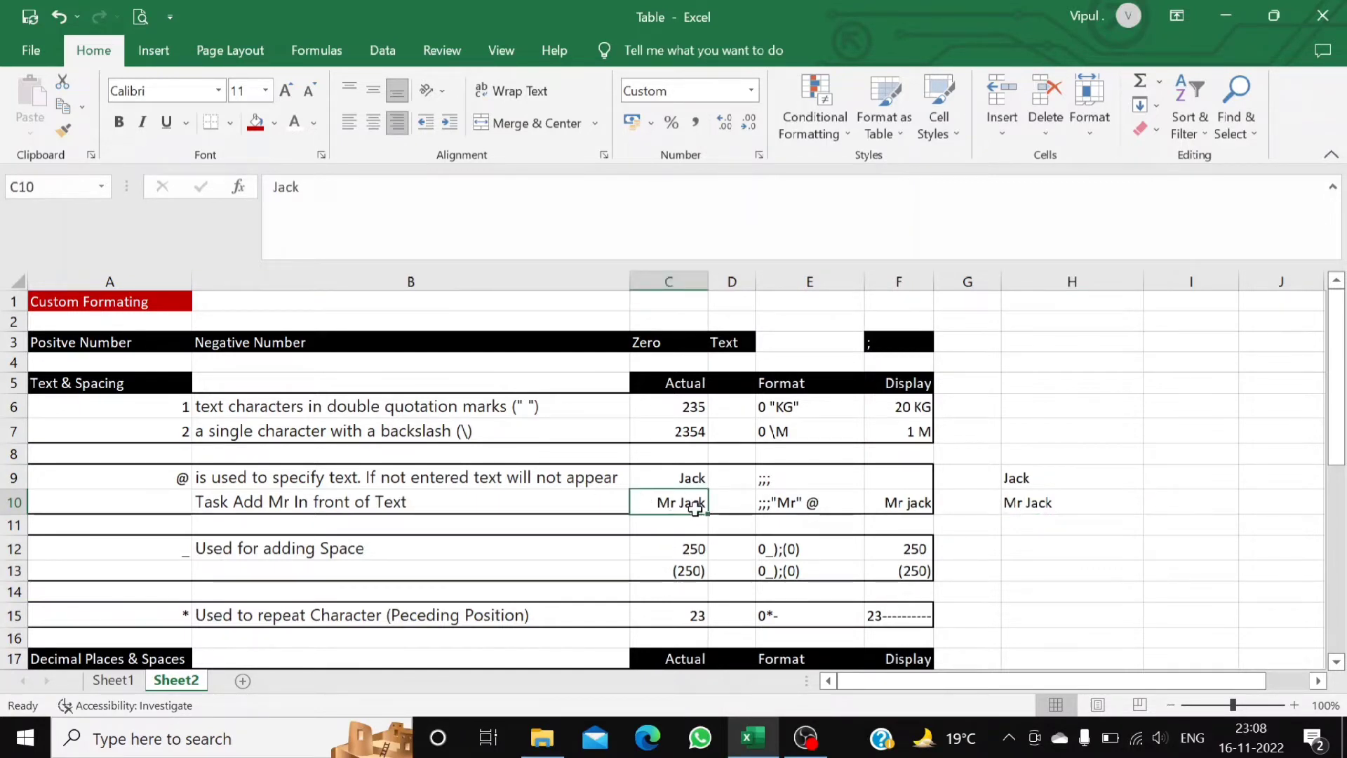
left_click(759, 155)
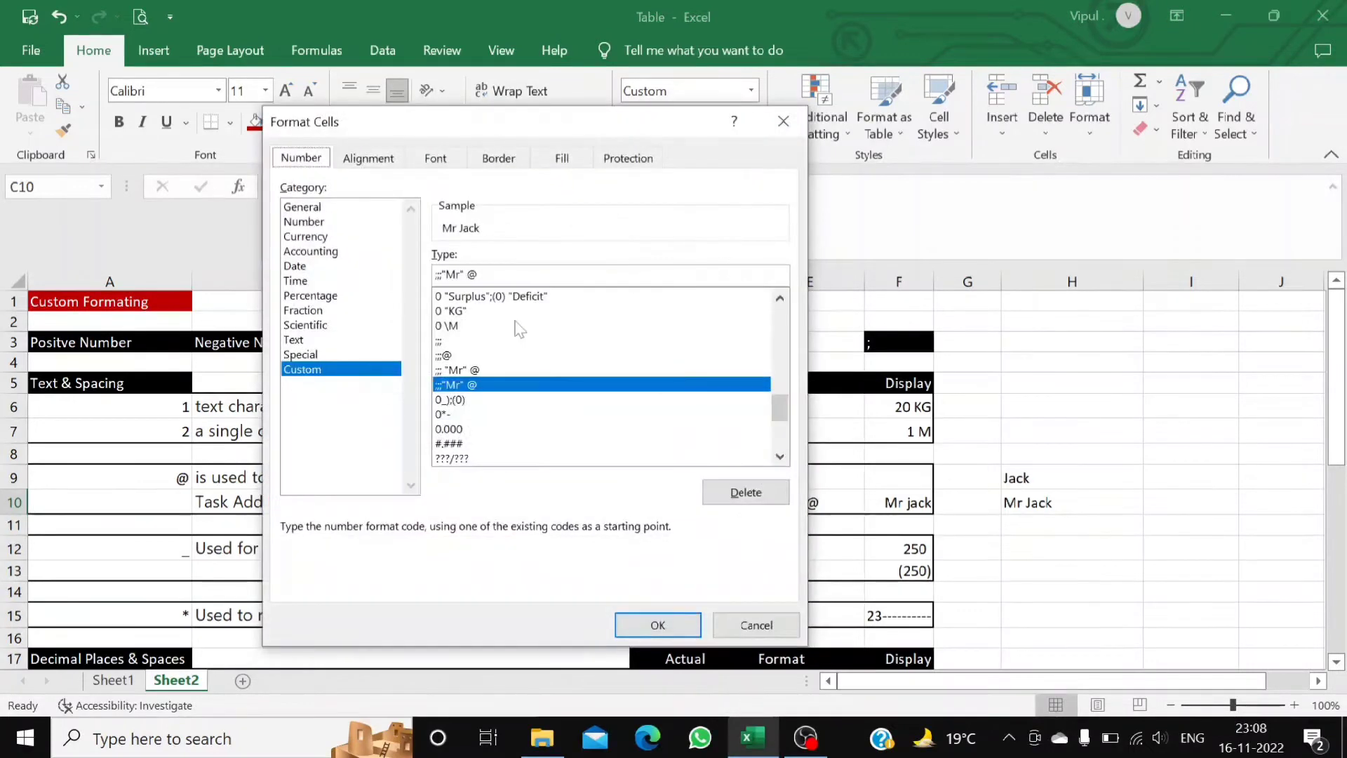
left_click(461, 273)
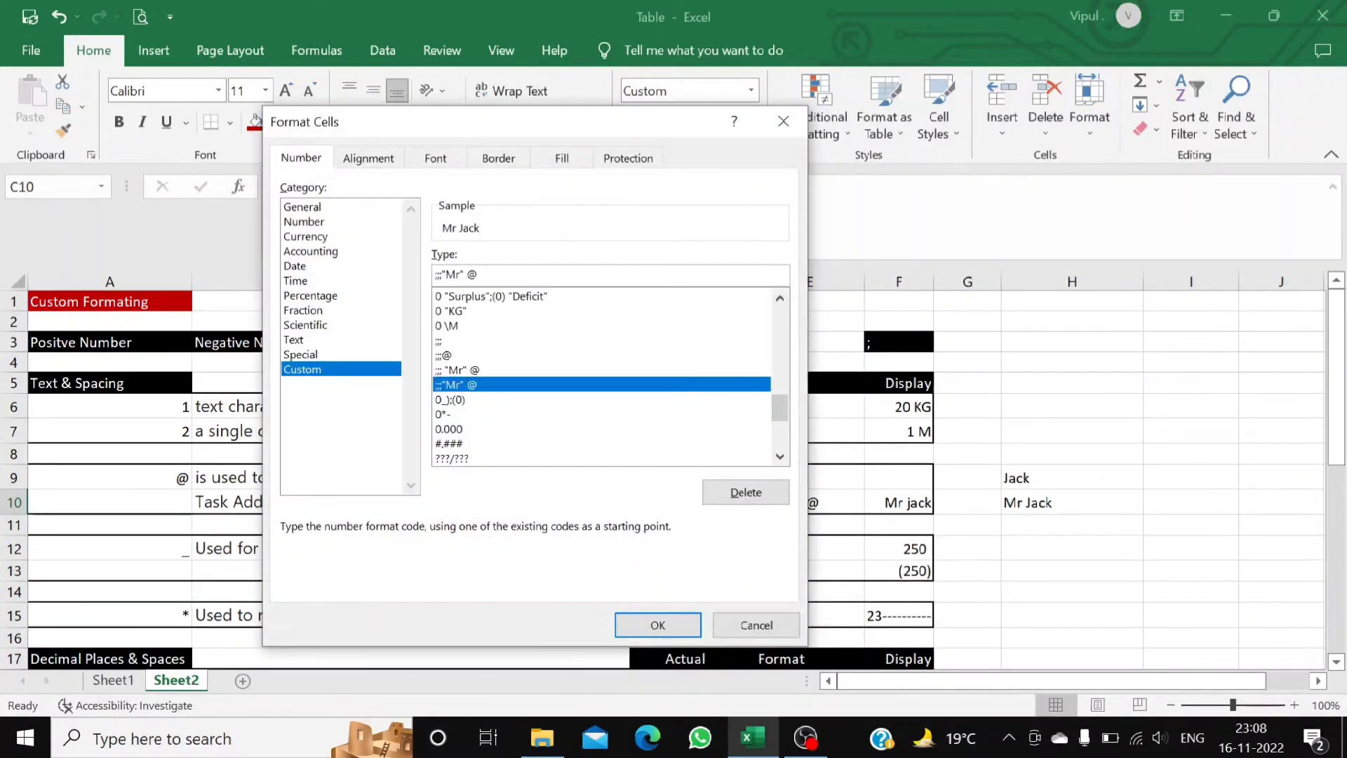
key("BackSpace")
key("BackSpace")
key("BackSpace")
key("BackSpace")
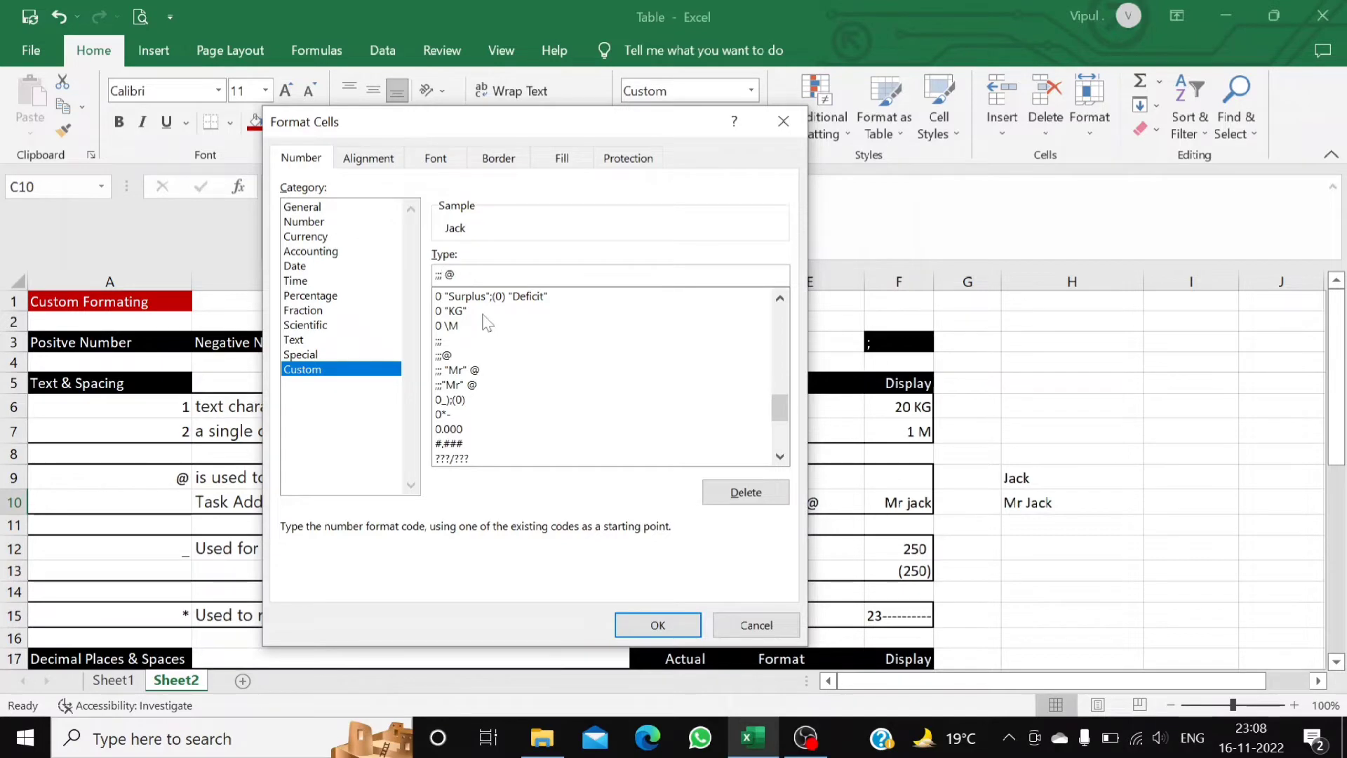
left_click(624, 624)
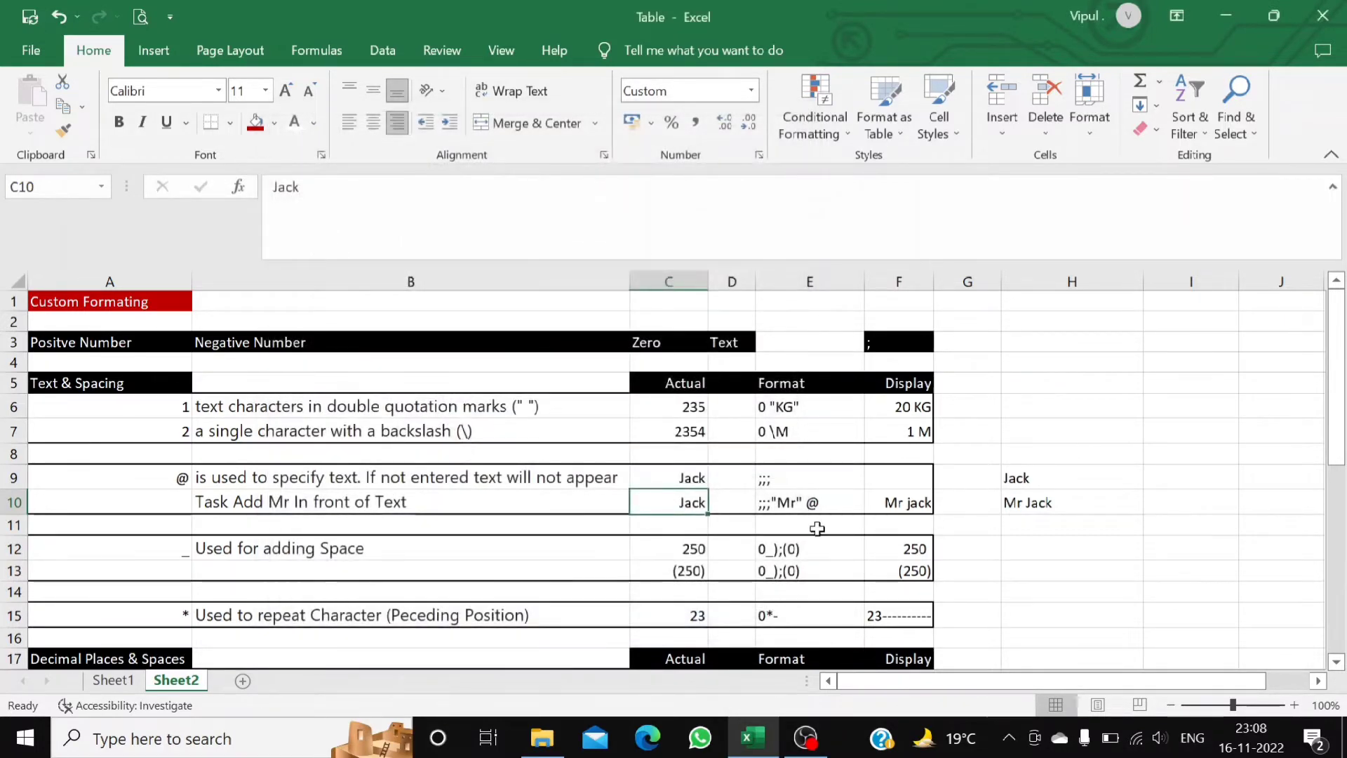
Check the format code in E10 and clear the contents of practice cells H9:H10.
left_click(892, 503)
left_click(838, 498)
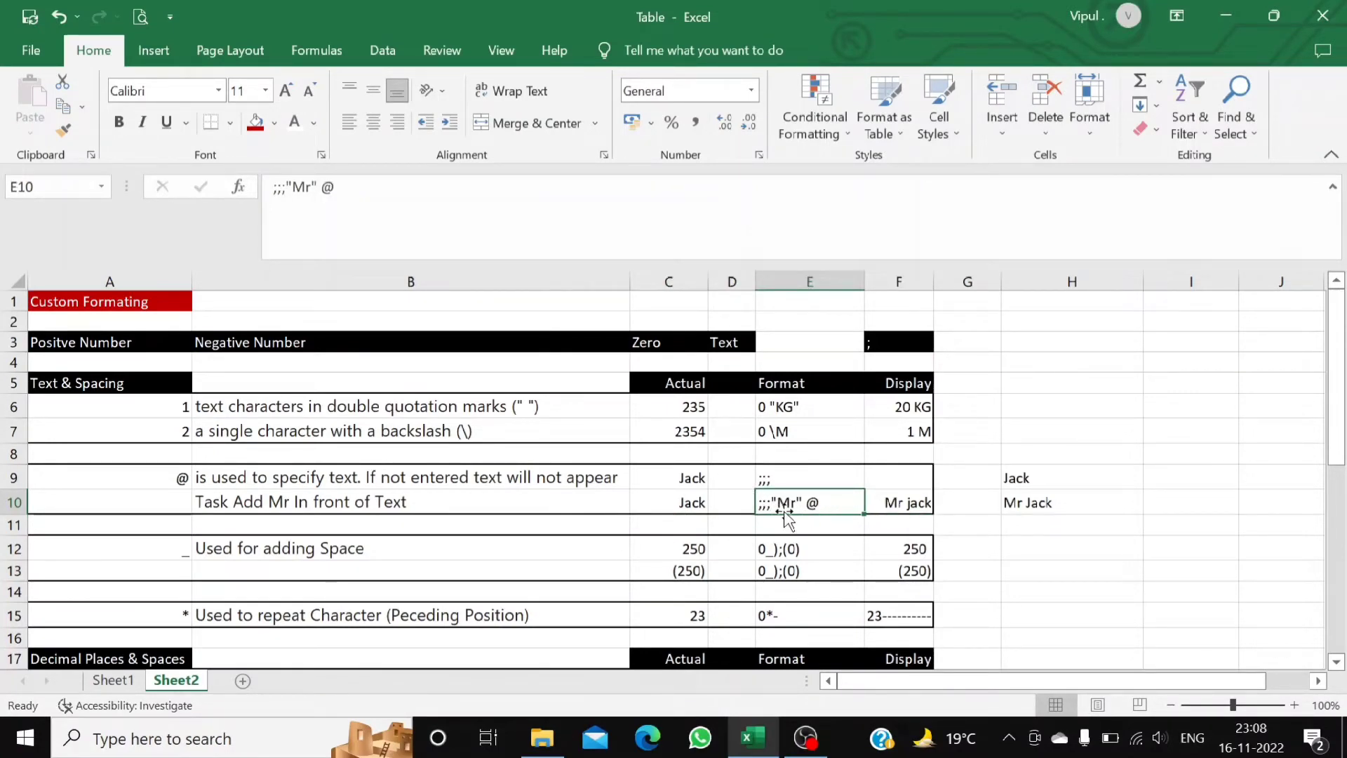
left_click_drag(1022, 479, 1034, 499)
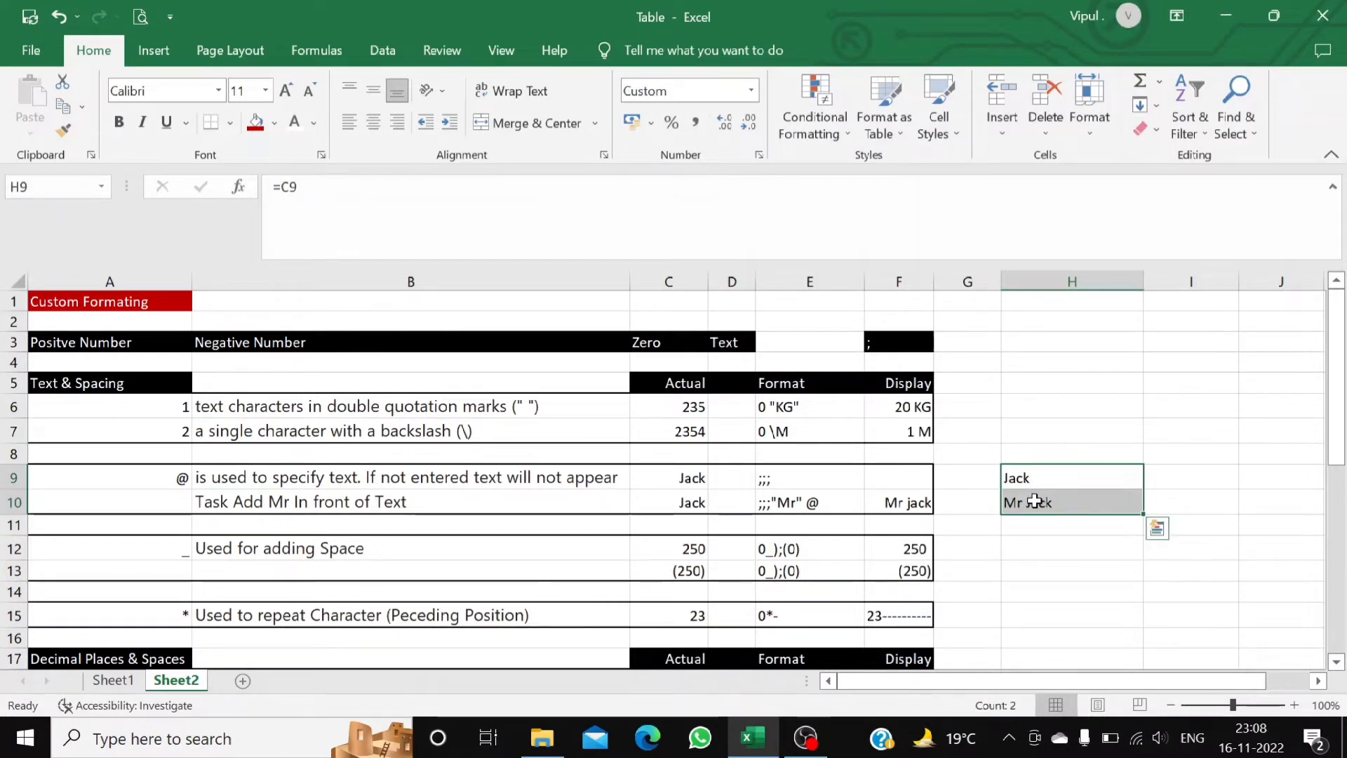
key("Delete")
Examine the underscore code in A12 for adding space and the alignment of the actual values in C12 and C13.
scroll(715, 501, "down", 1)
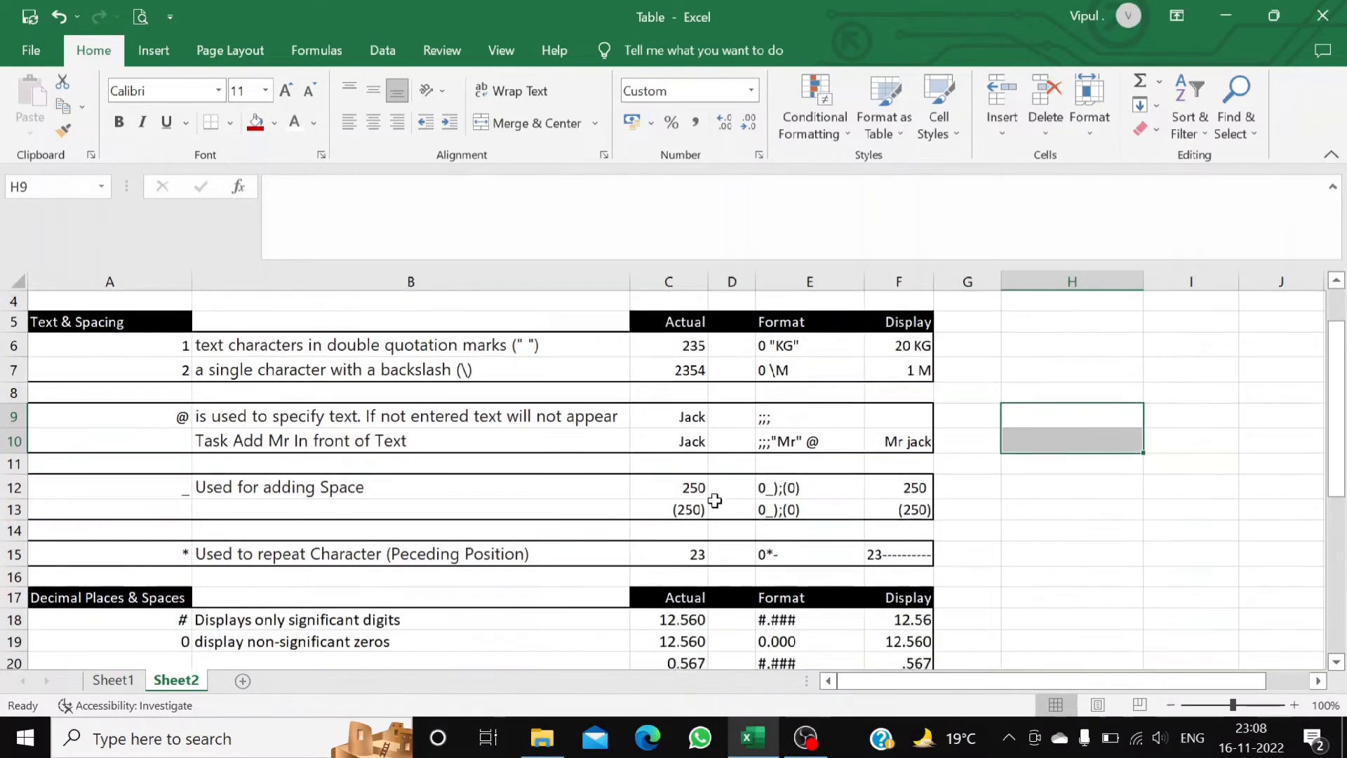
left_click(171, 493)
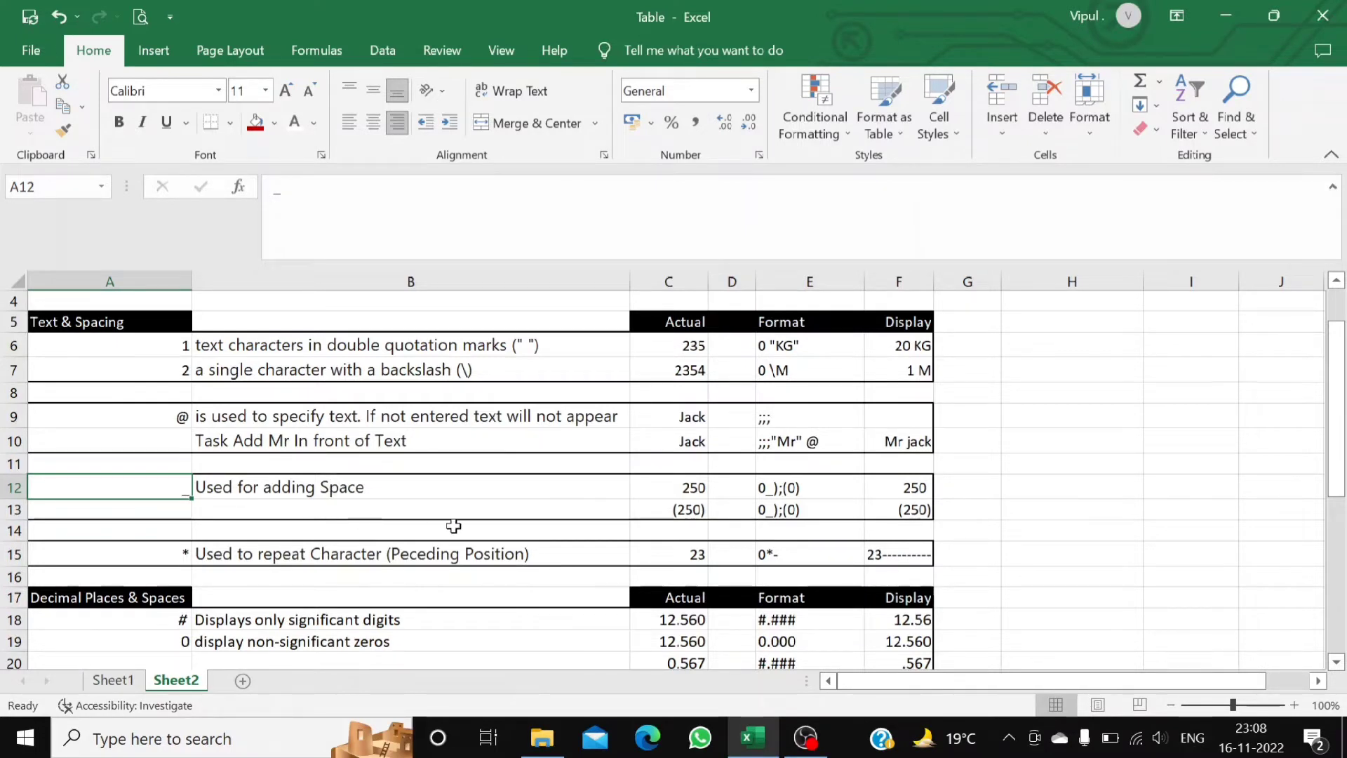
left_click(690, 489)
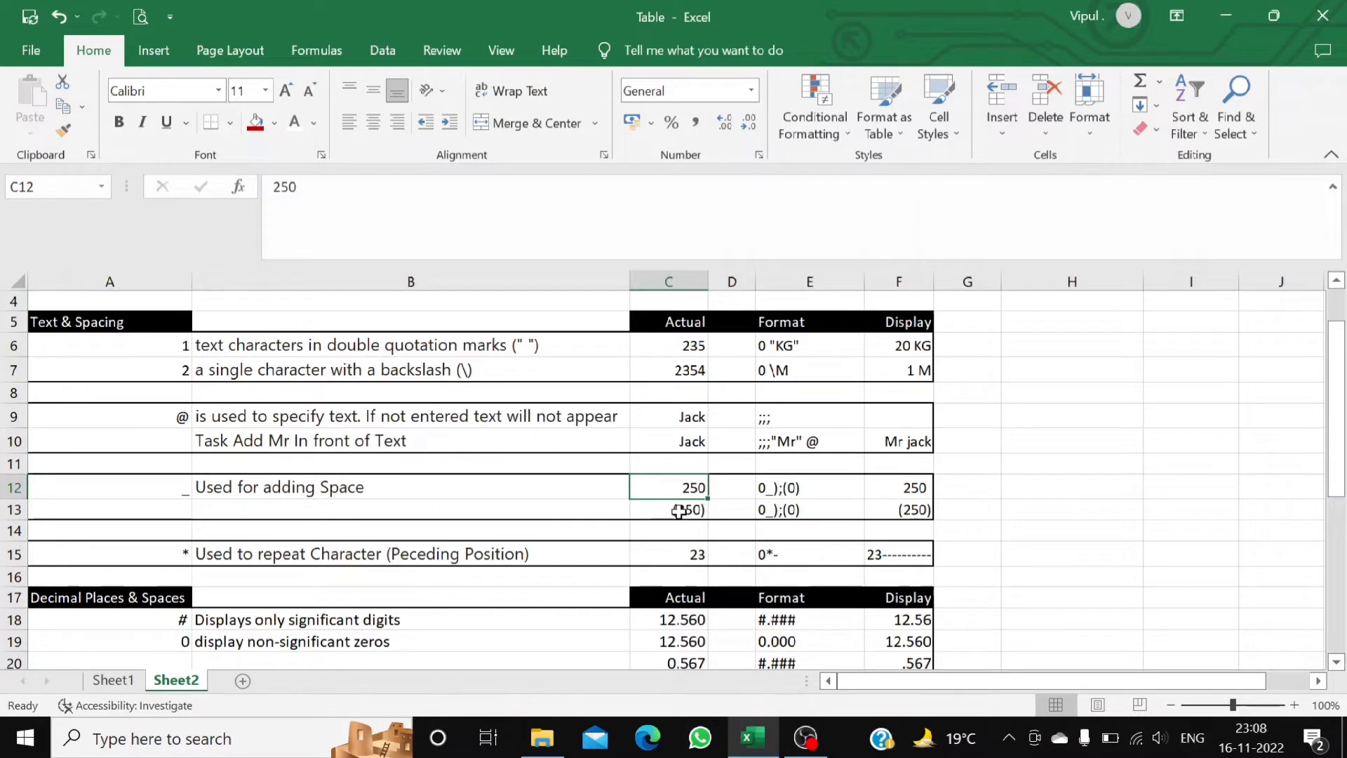
left_click(679, 511)
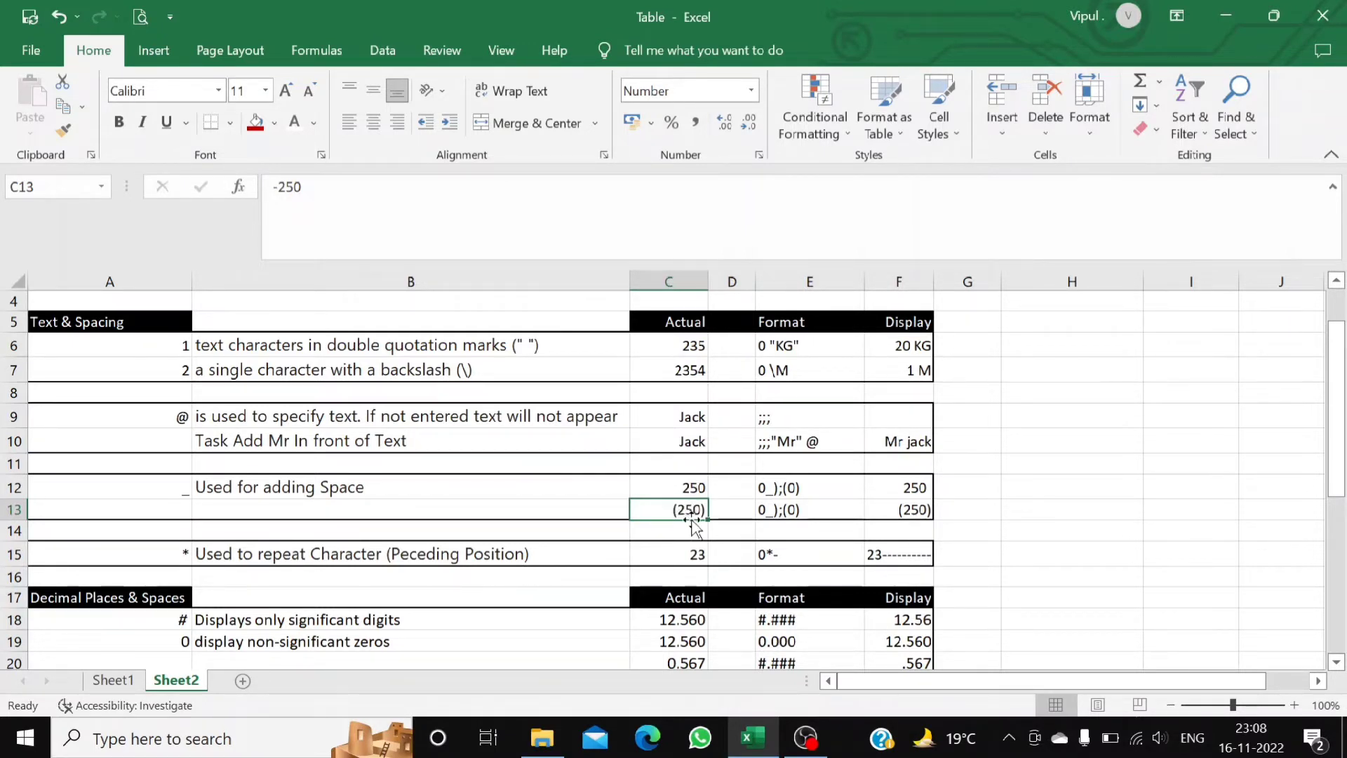
left_click(682, 482)
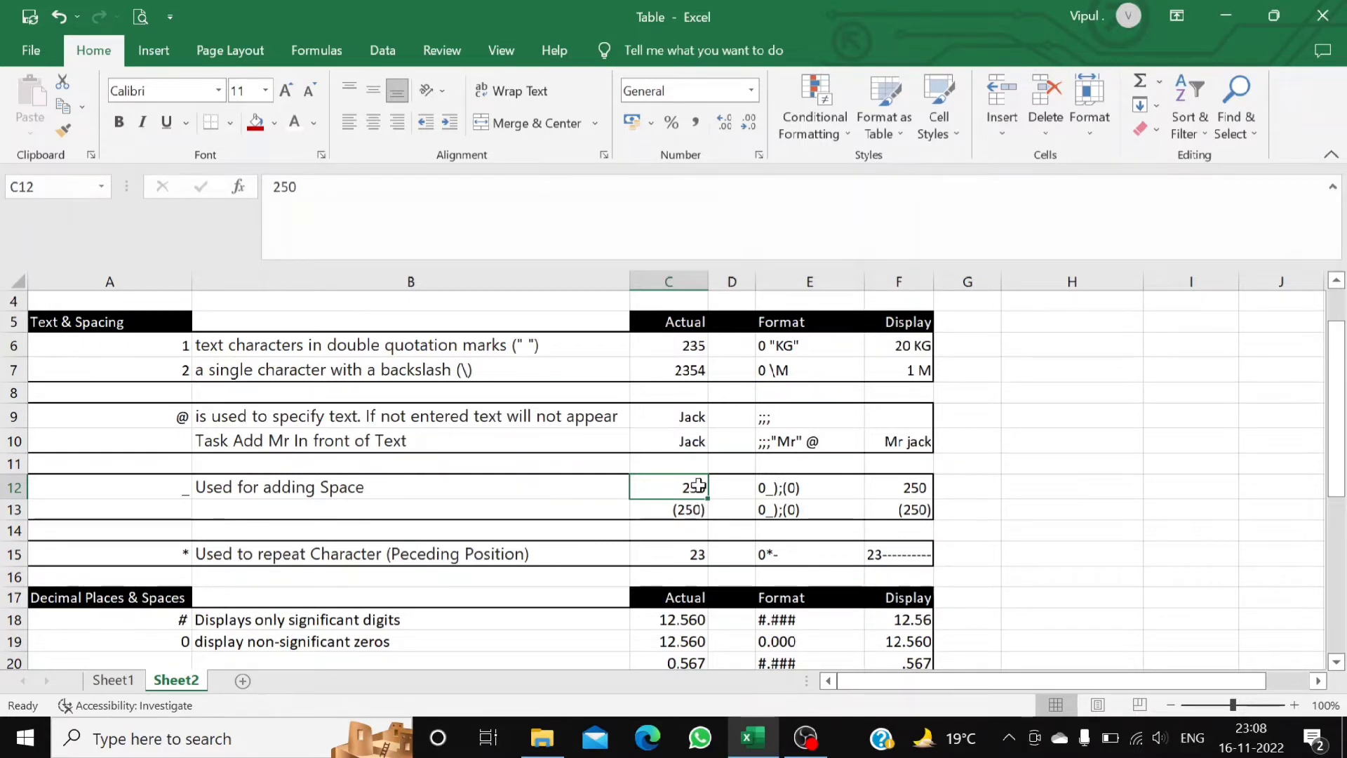
left_click(183, 489)
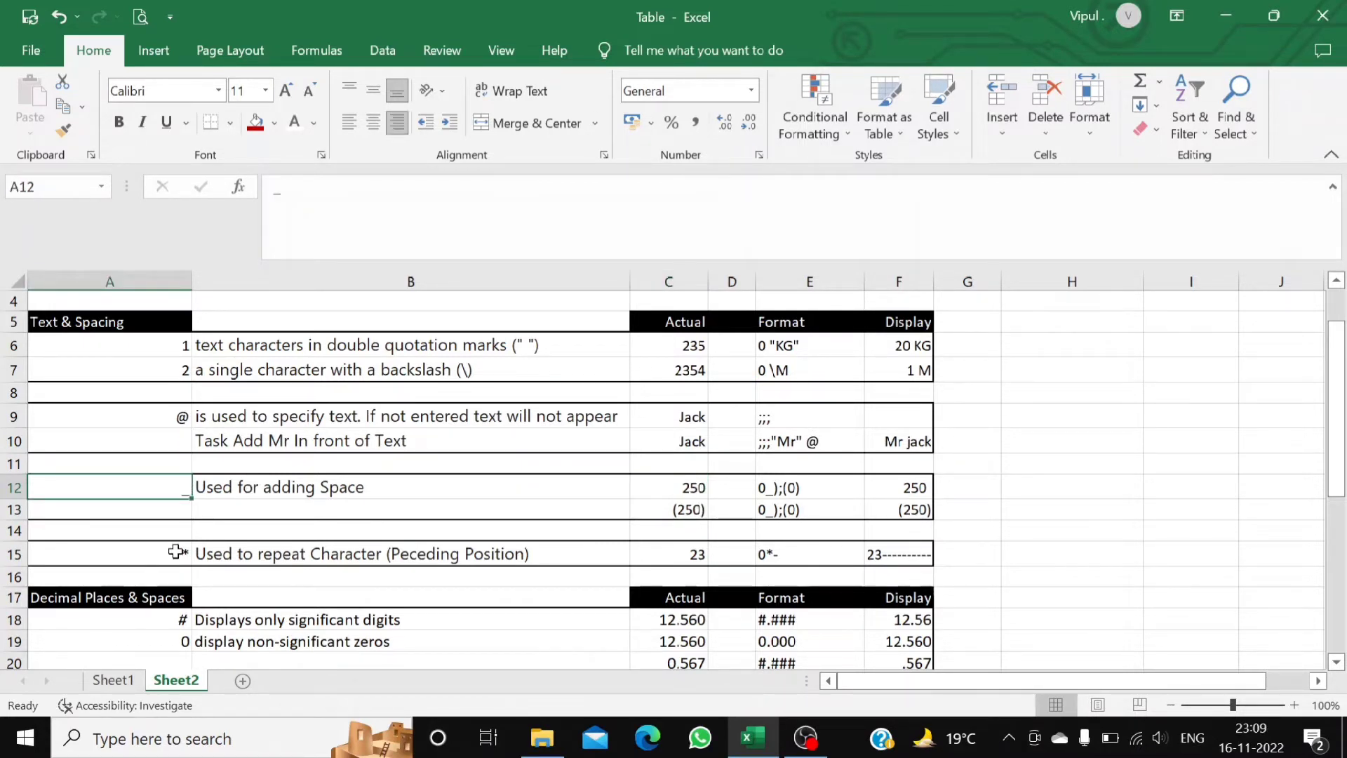
left_click(688, 491)
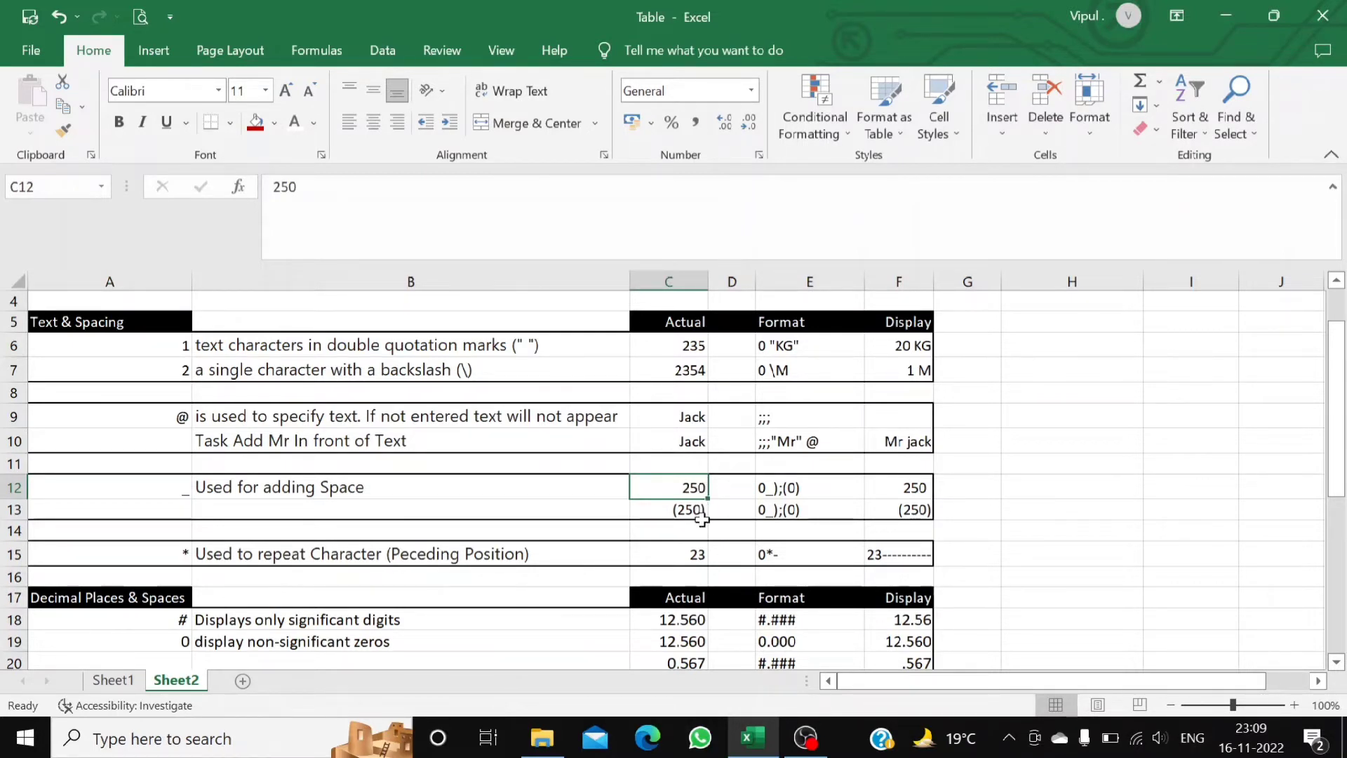
Enter the formula =F12 in cell H12 and =F13 in cell H13 to reference the displayed spacing examples.
left_click(1031, 491)
type("=")
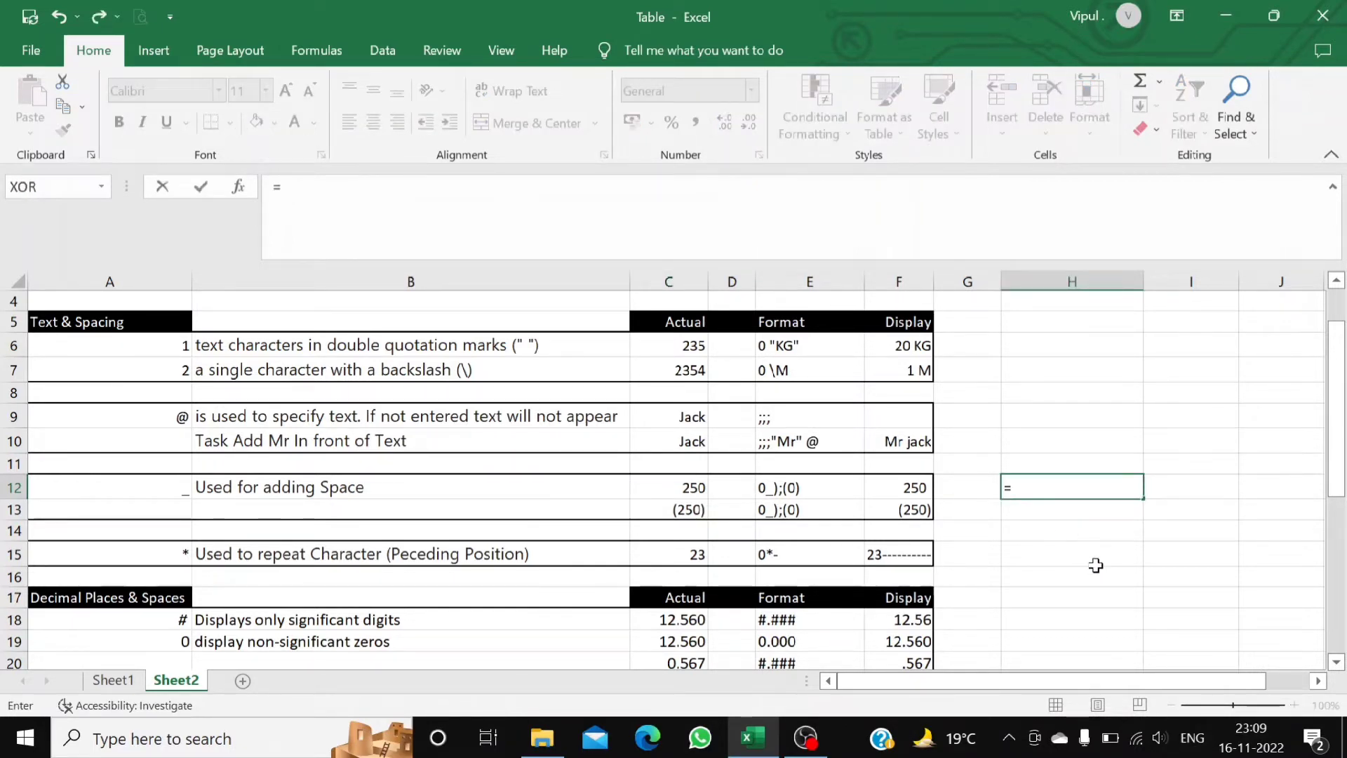
key("Left")
key("Left")
key("Return")
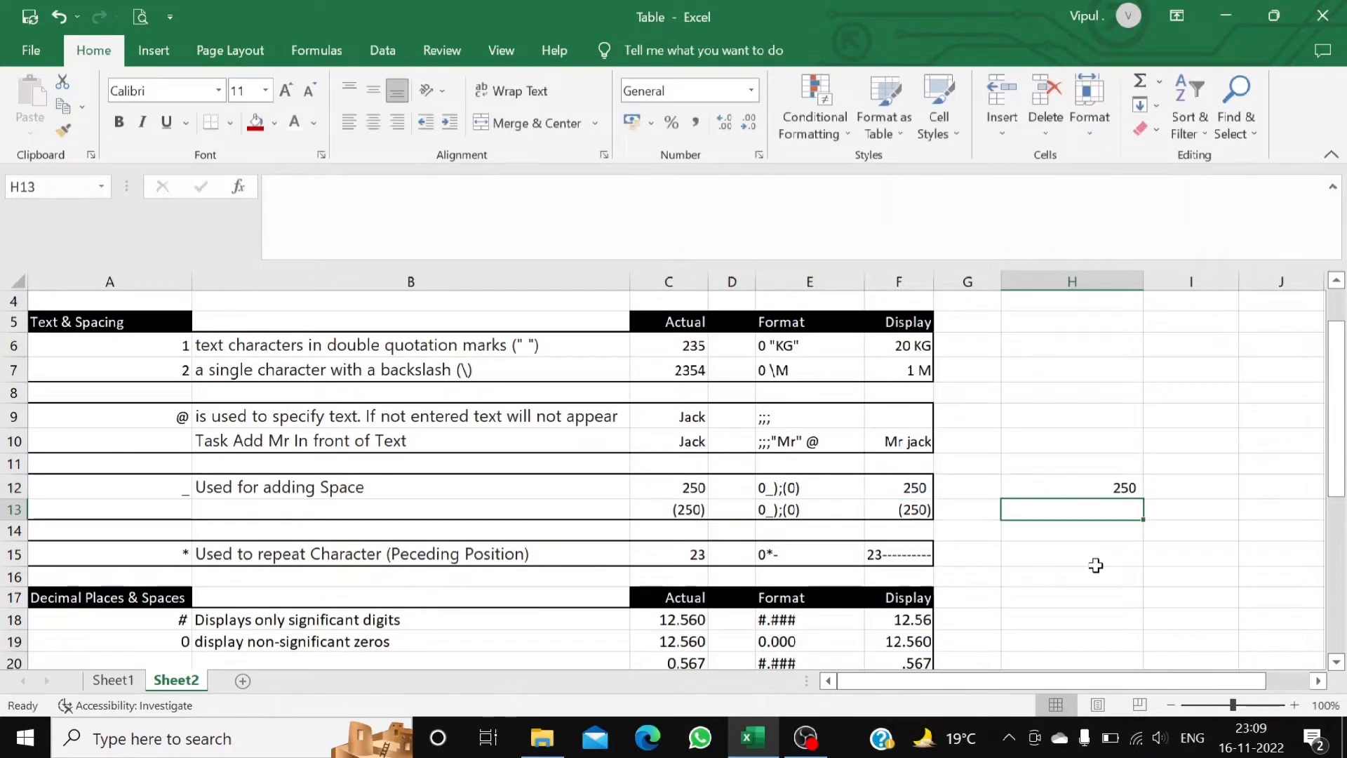
type("=")
key("Left")
key("Left")
key("Return")
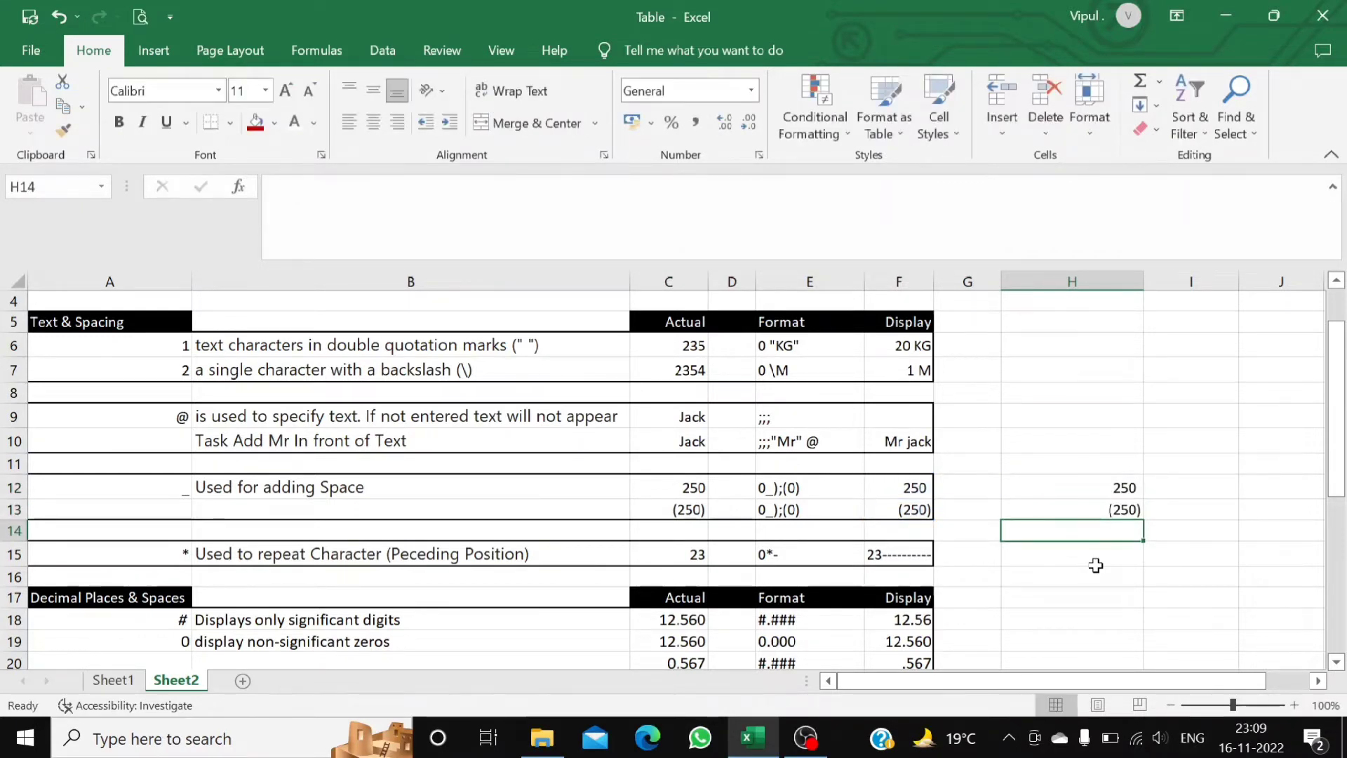
Clear the custom format code of H12 so no code is applied, and compare its alignment with H13.
key("Up")
key("Up")
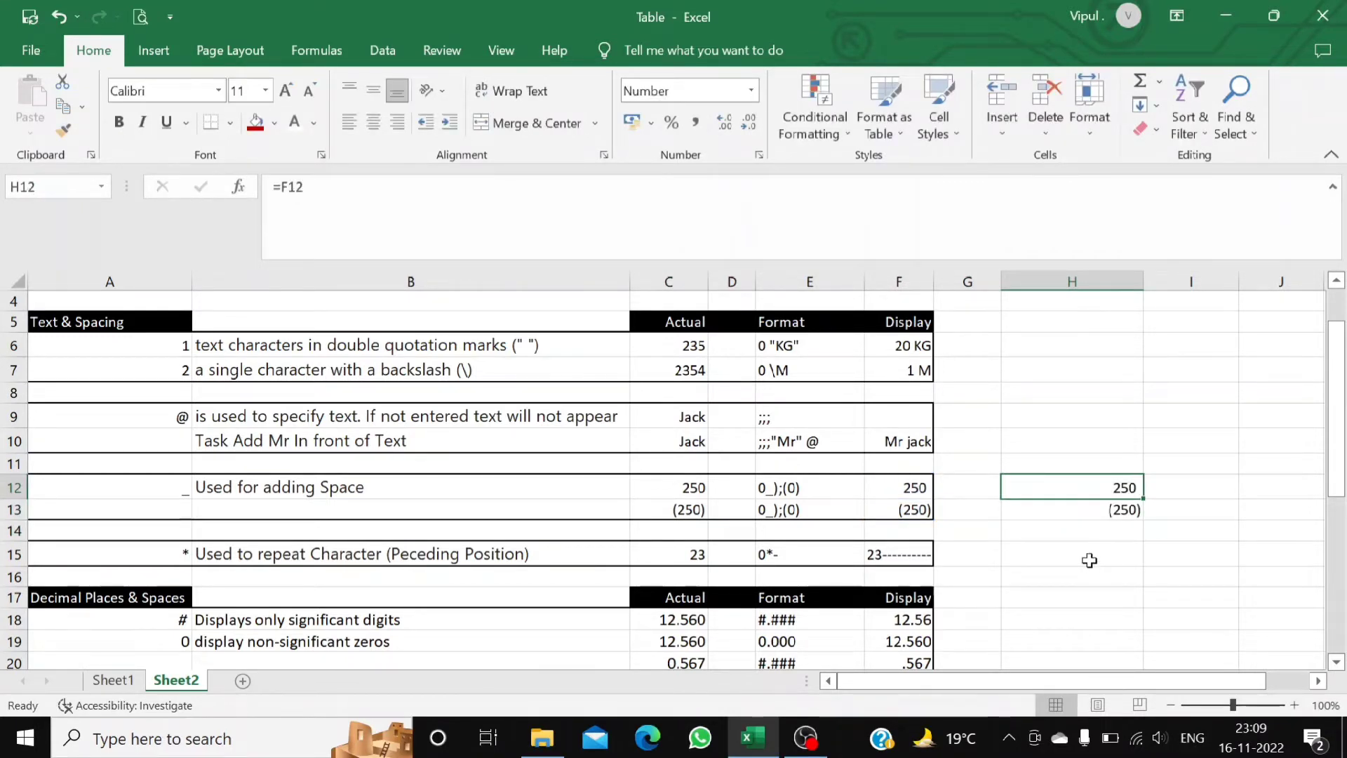
left_click(759, 153)
left_click(315, 373)
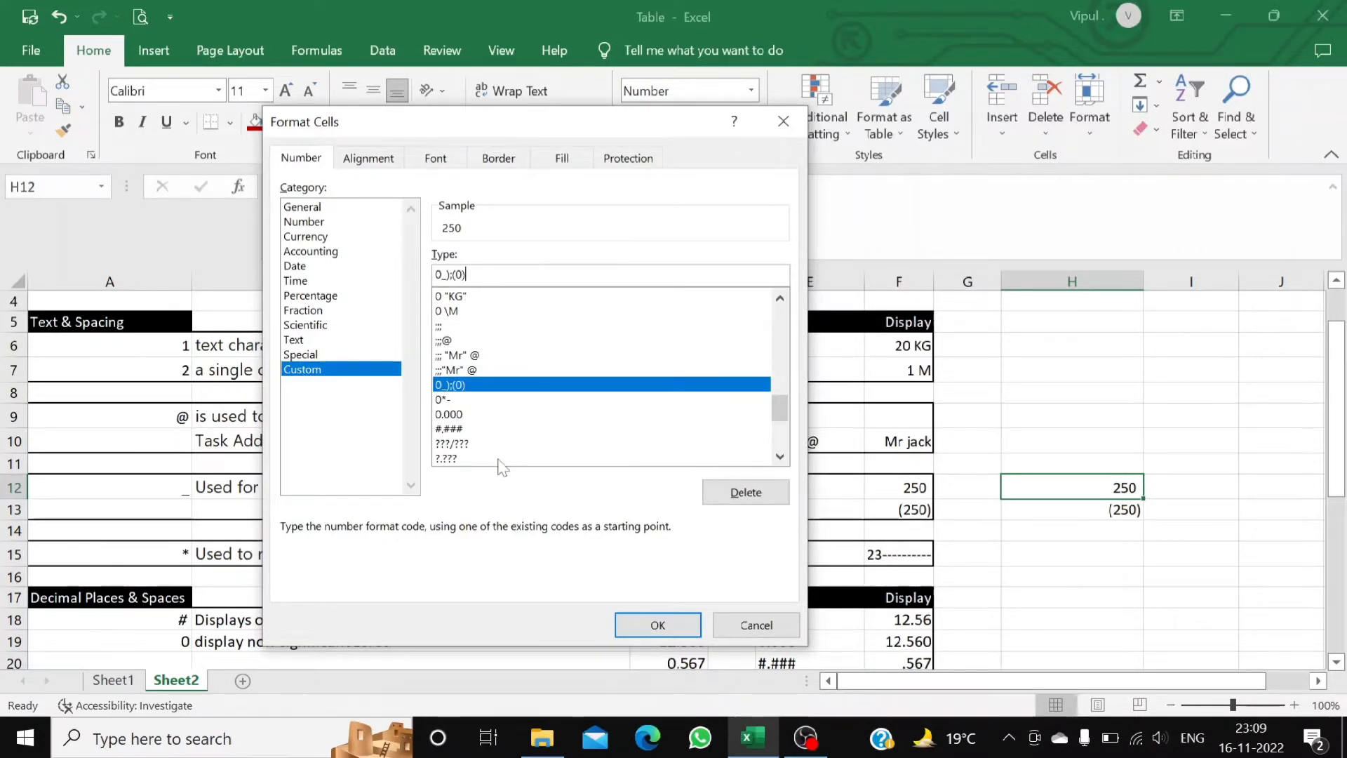
key("BackSpace")
key("BackSpace")
key("BackSpace")
key("BackSpace")
key("BackSpace")
key("BackSpace")
key("BackSpace")
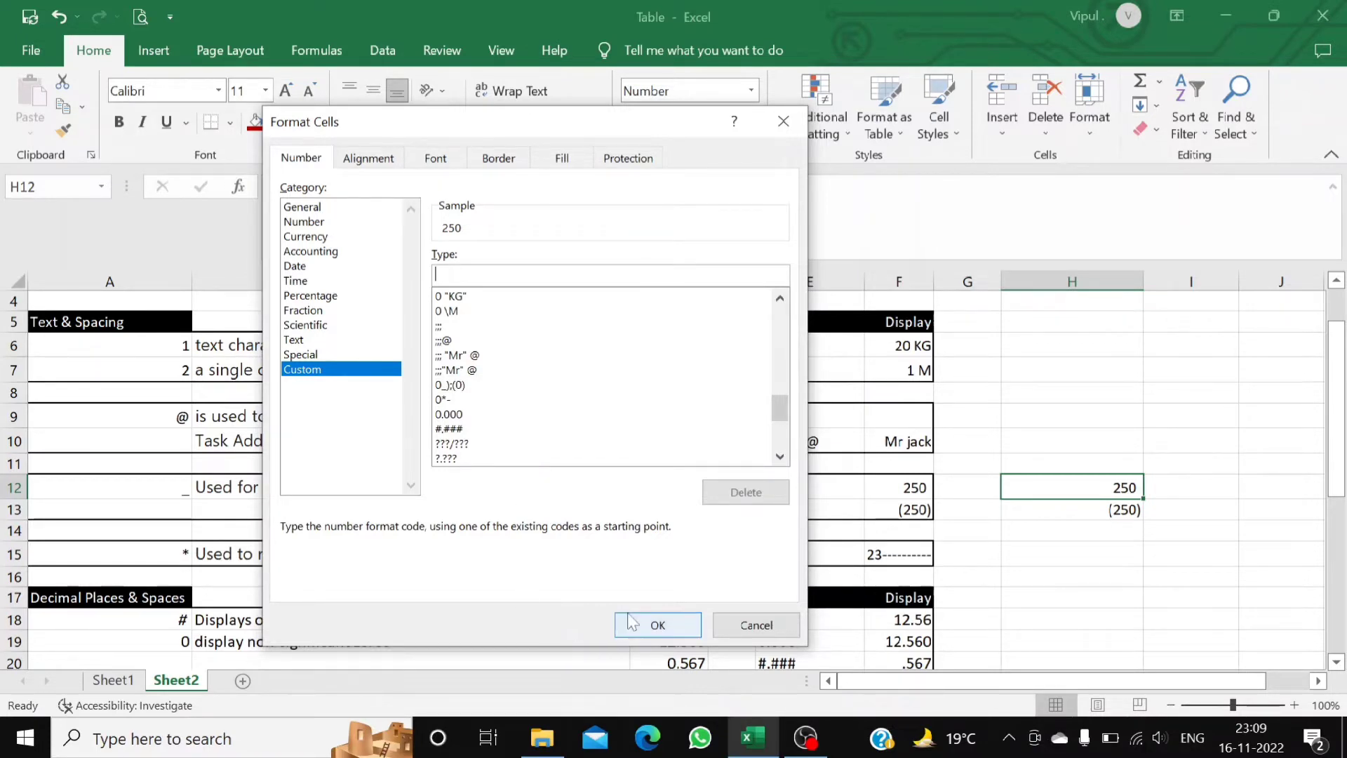
left_click(647, 624)
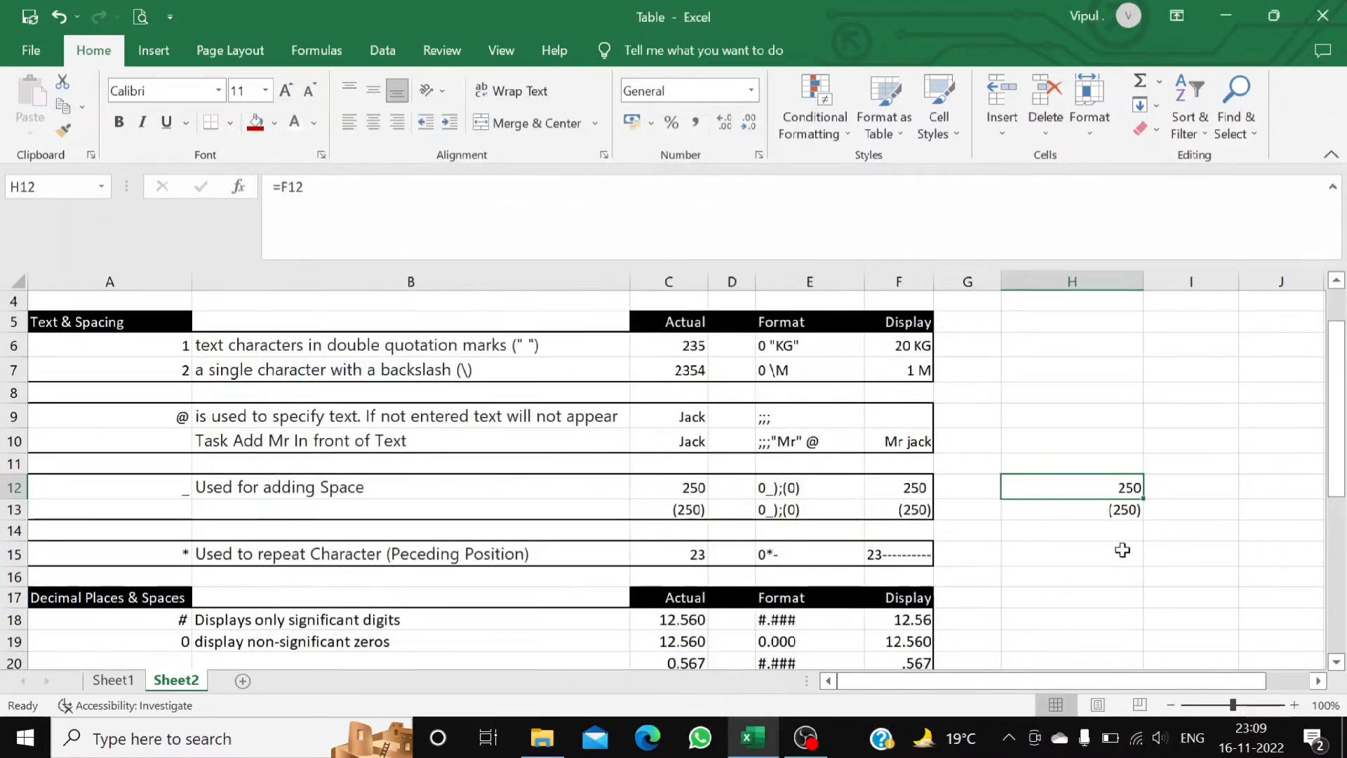
left_click(1121, 551)
left_click(1118, 484)
left_click(1106, 510)
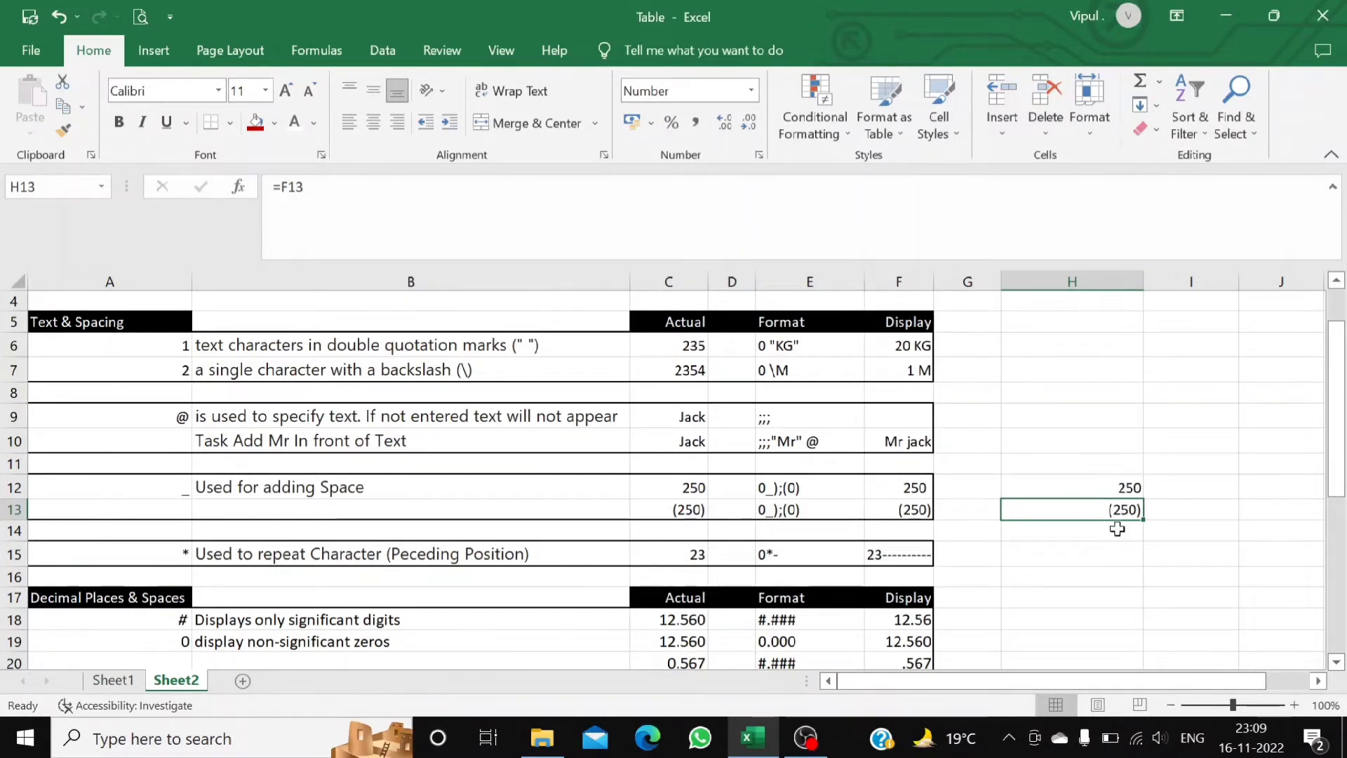
Apply a custom number format to H12 with the underscore spacing code 0_) after the digits.
left_click(1123, 483)
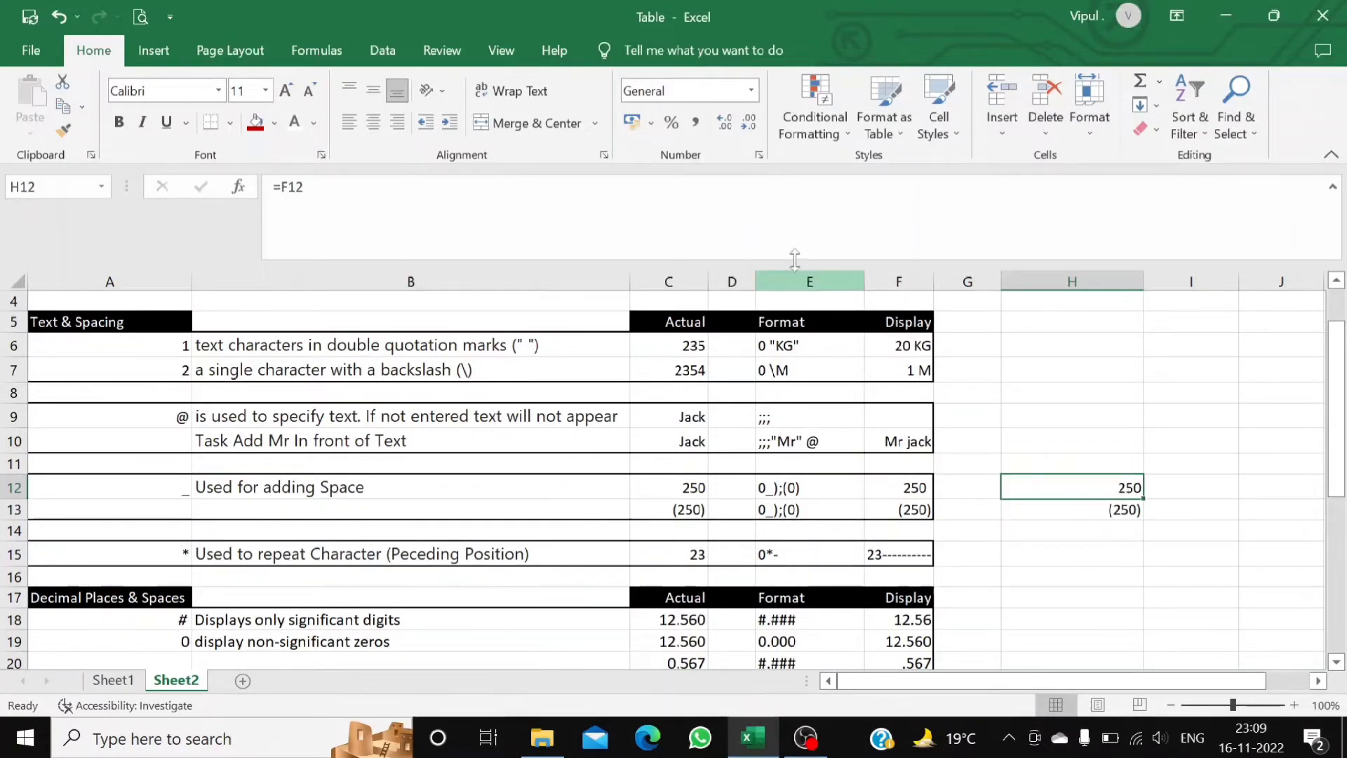
key("ctrl+1")
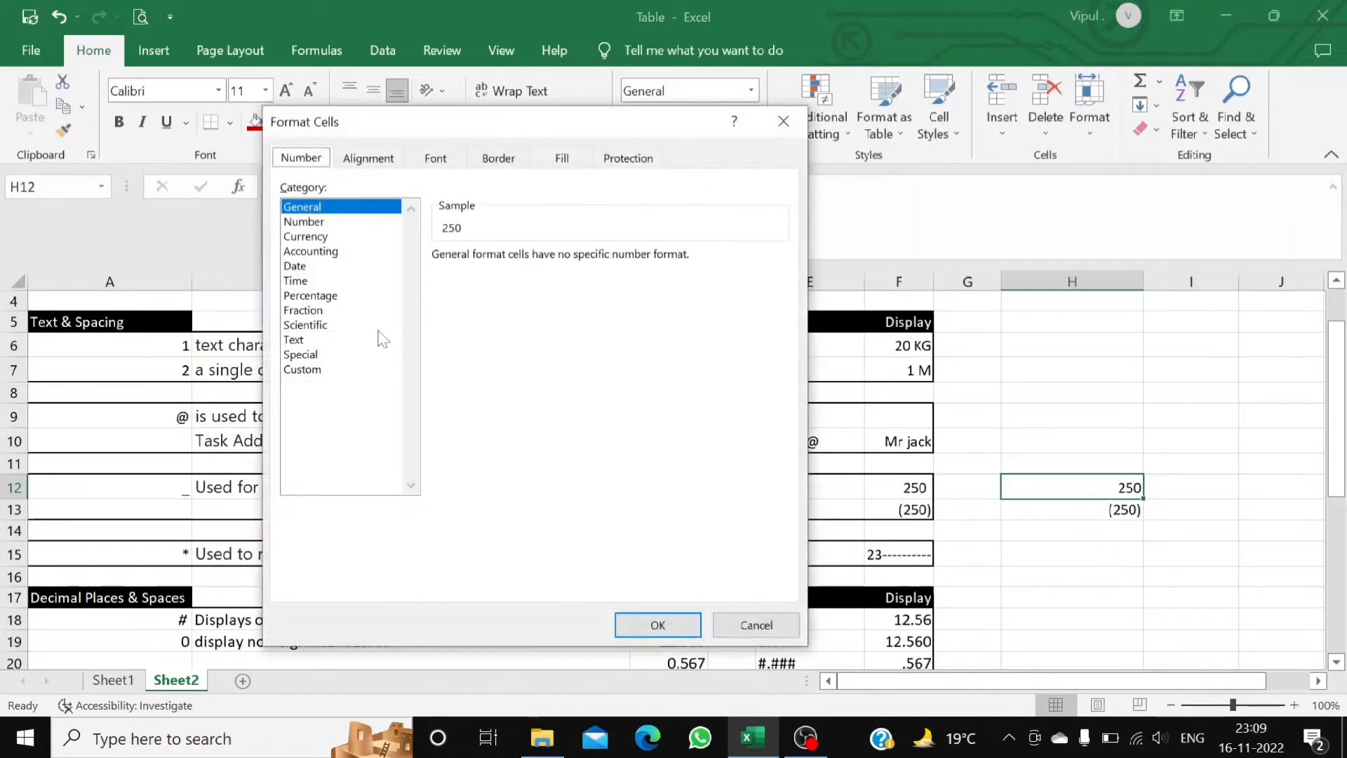
left_click(312, 374)
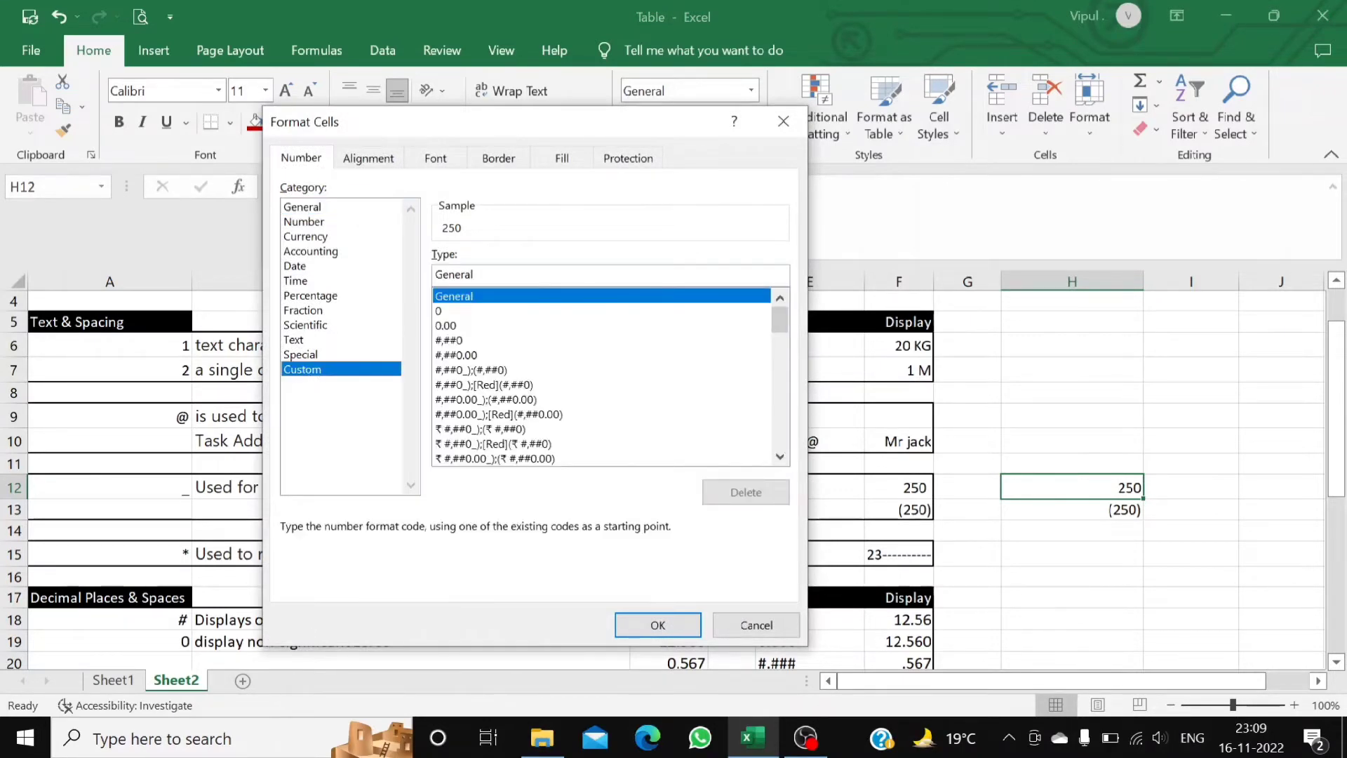
double_click(453, 274)
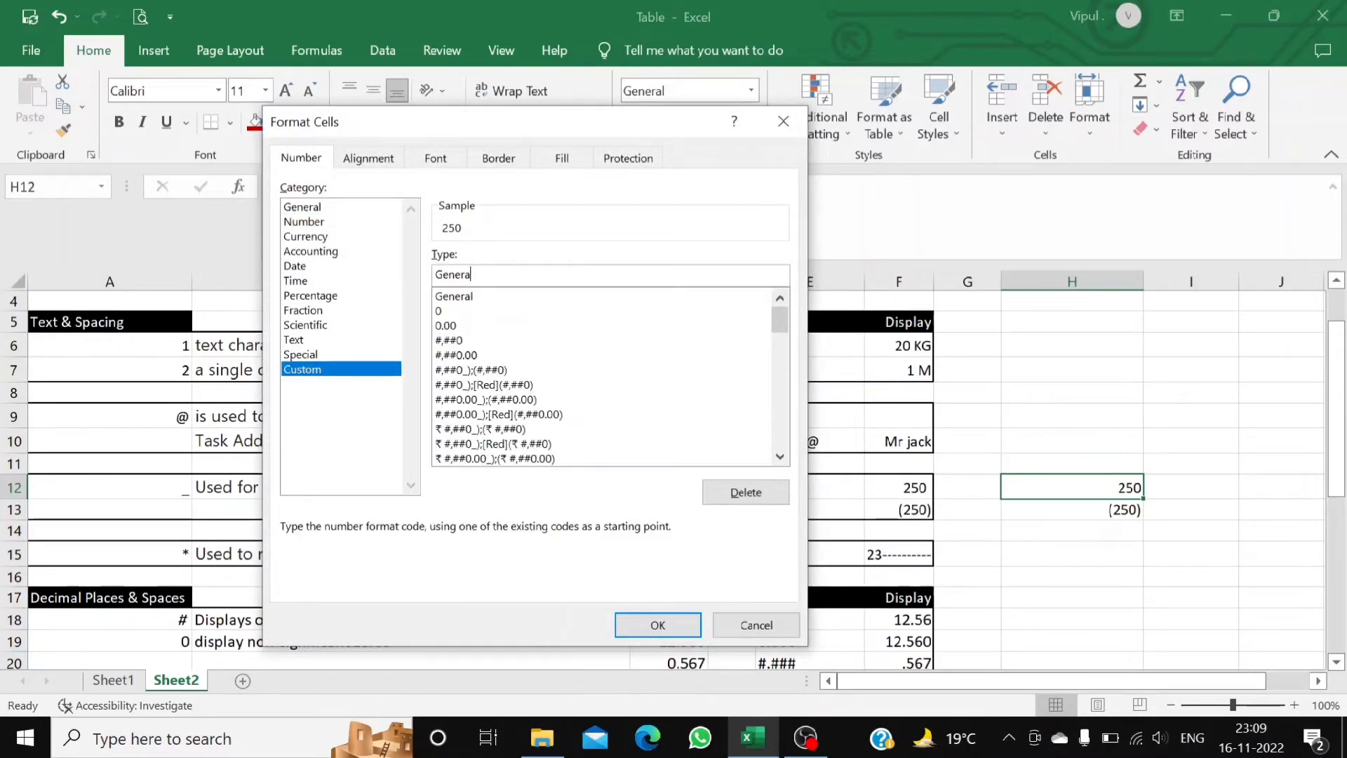
key("BackSpace")
type("_)")
type("0")
left_click(629, 626)
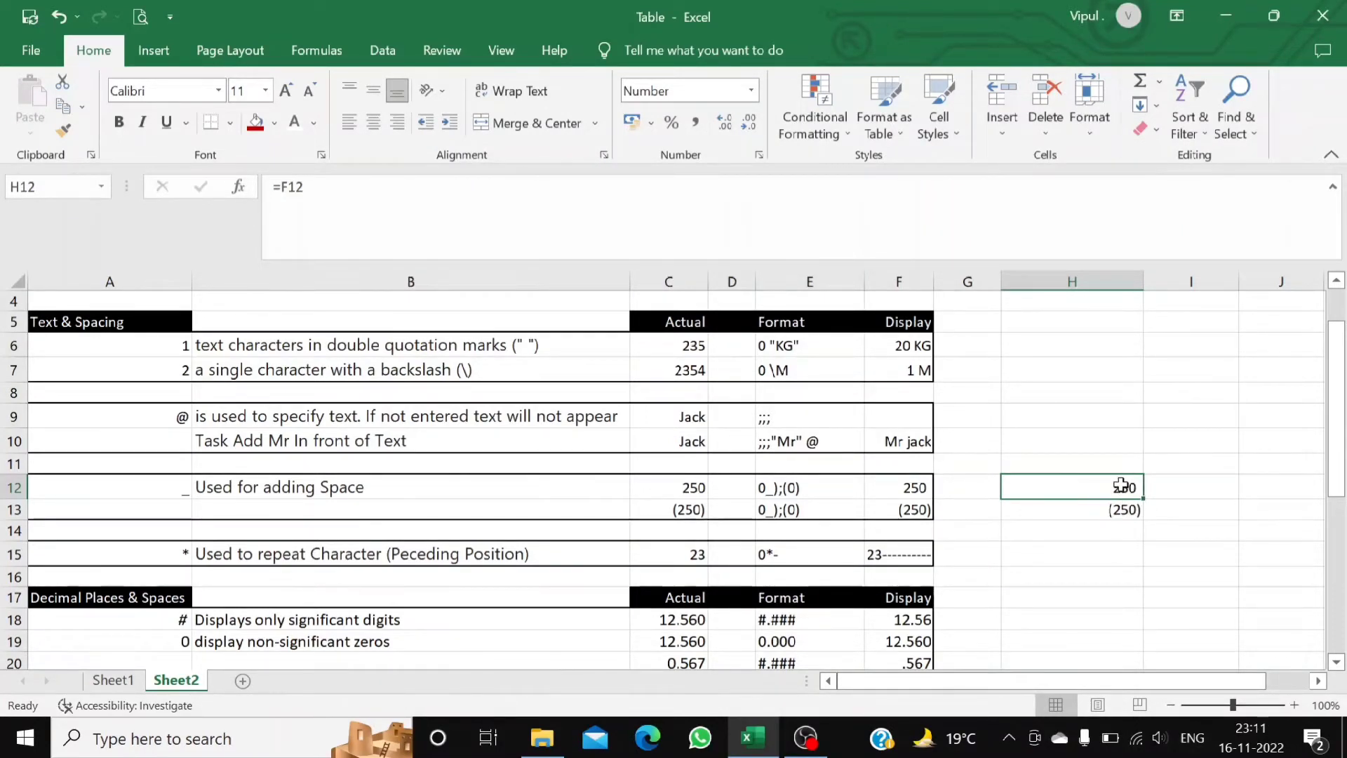
Compare H13 with the underscore code in A12 and clear the contents of practice cells H12:H13.
left_click(1113, 508)
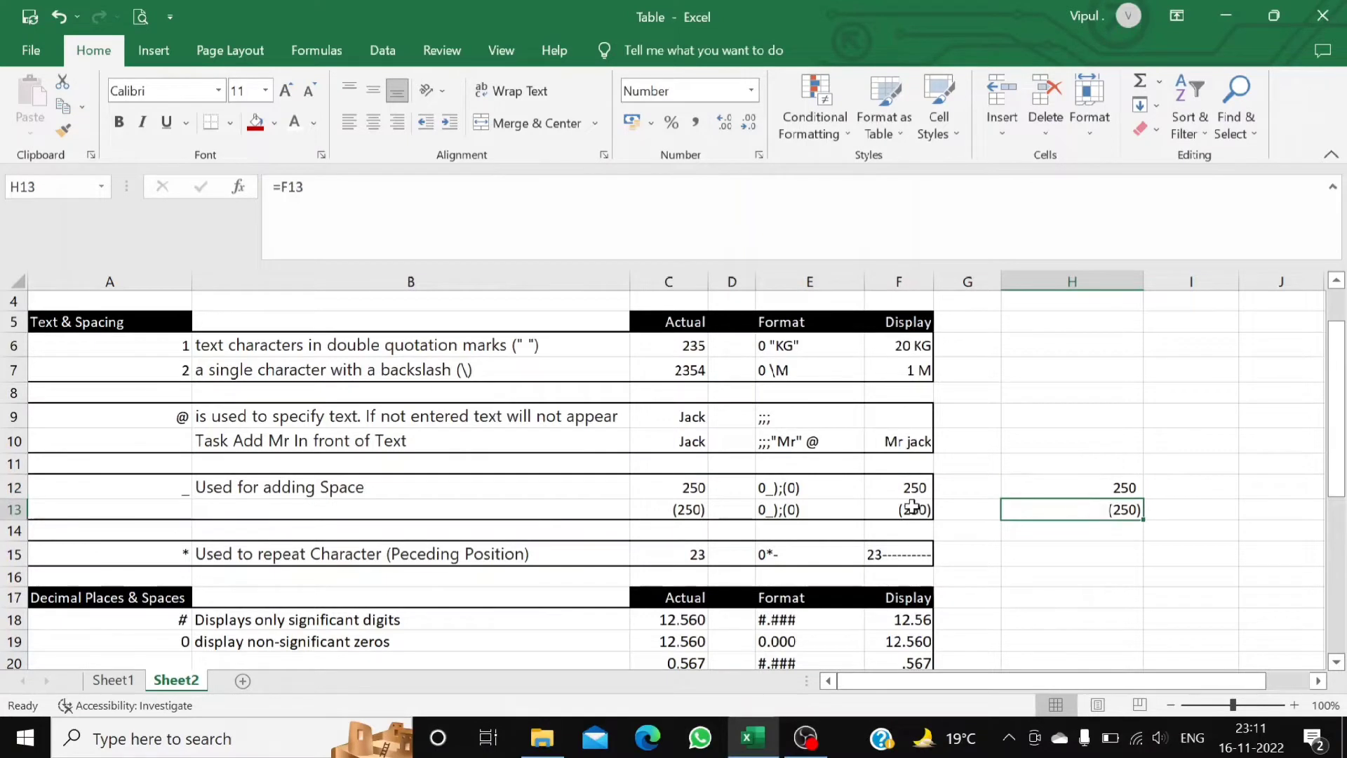
left_click(150, 494)
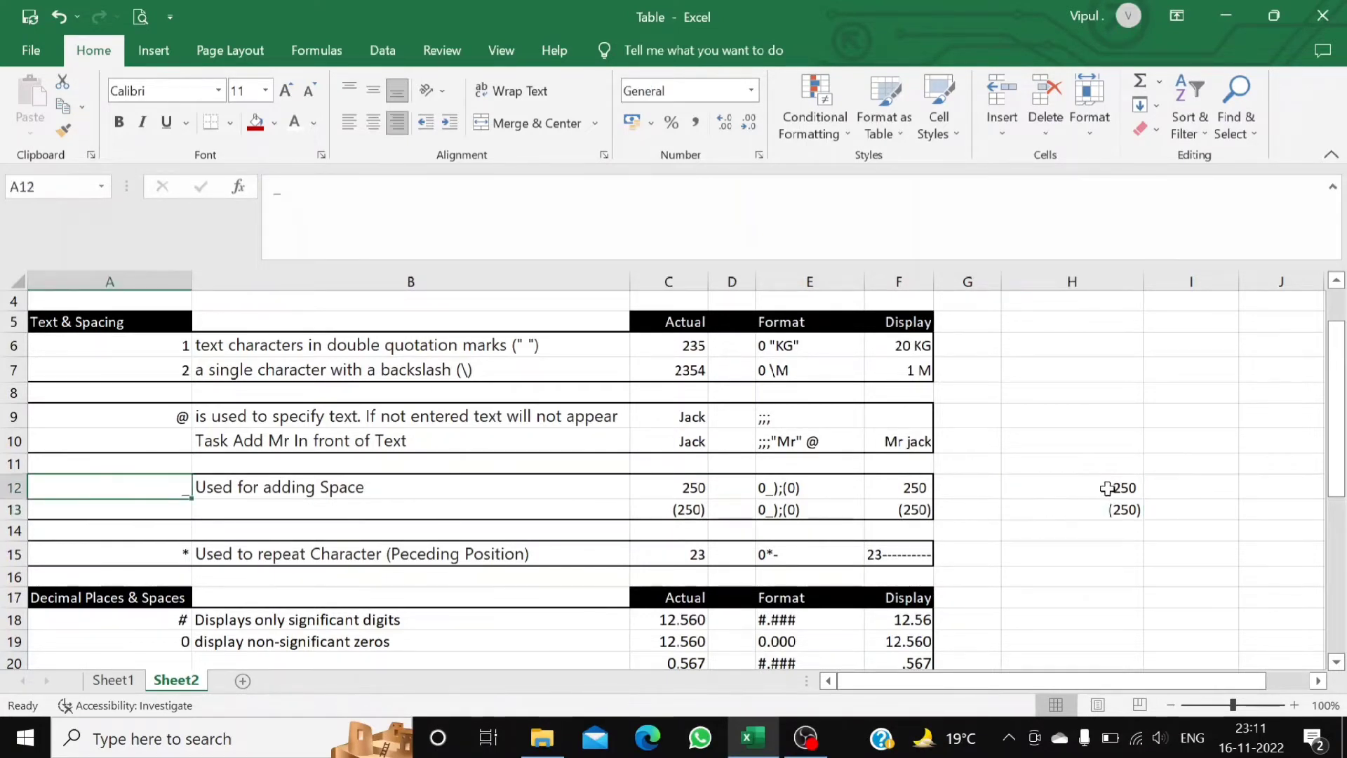
left_click_drag(1107, 488, 1114, 510)
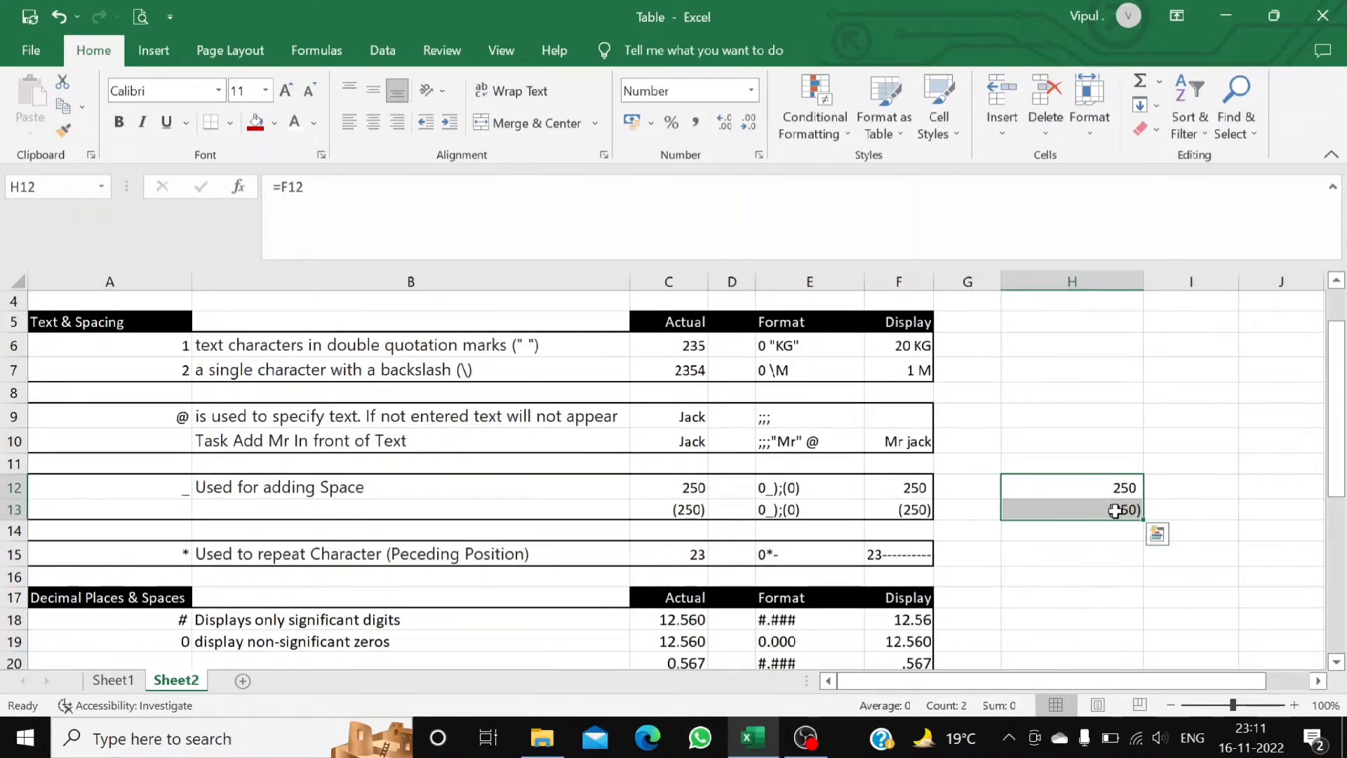
key("Delete")
Review the asterisk repeat-character code in row 15 and enter 23 in cell H15.
scroll(571, 466, "down", 2)
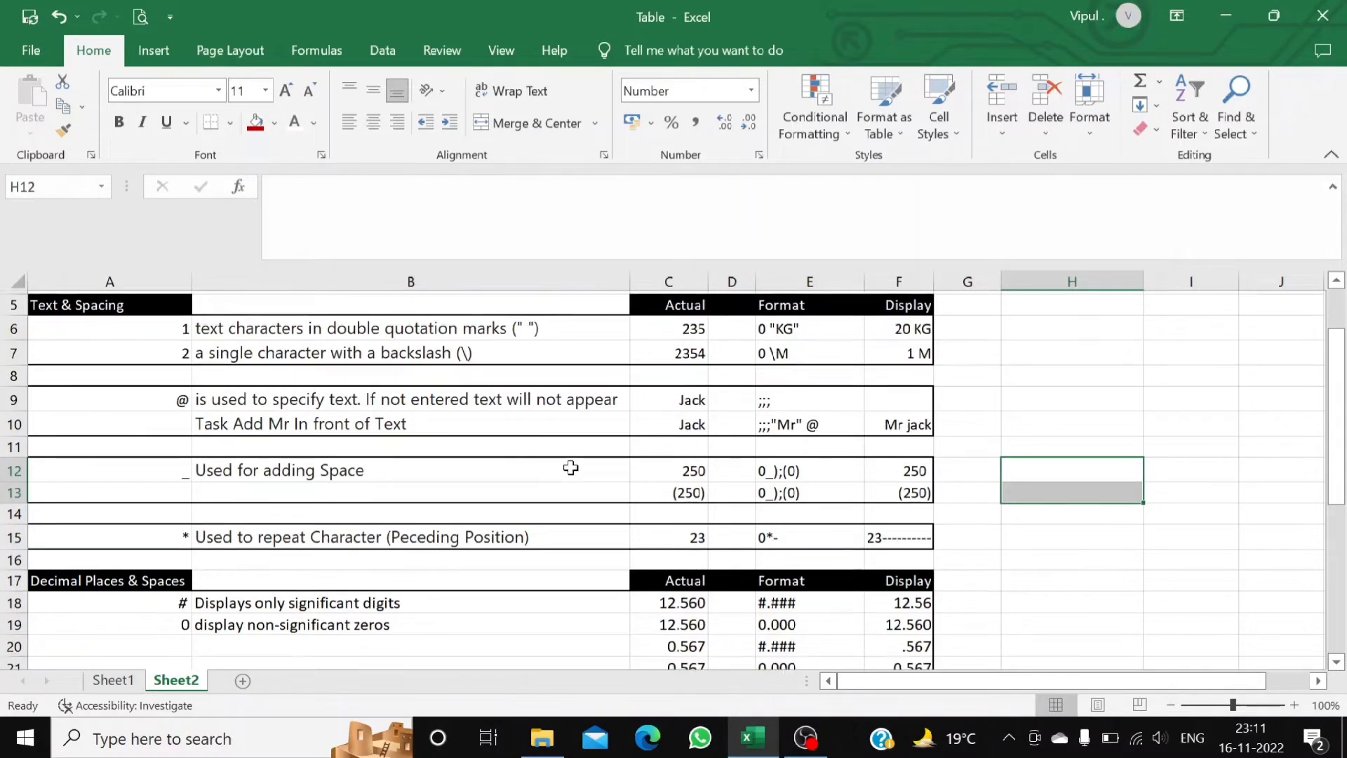
left_click(127, 420)
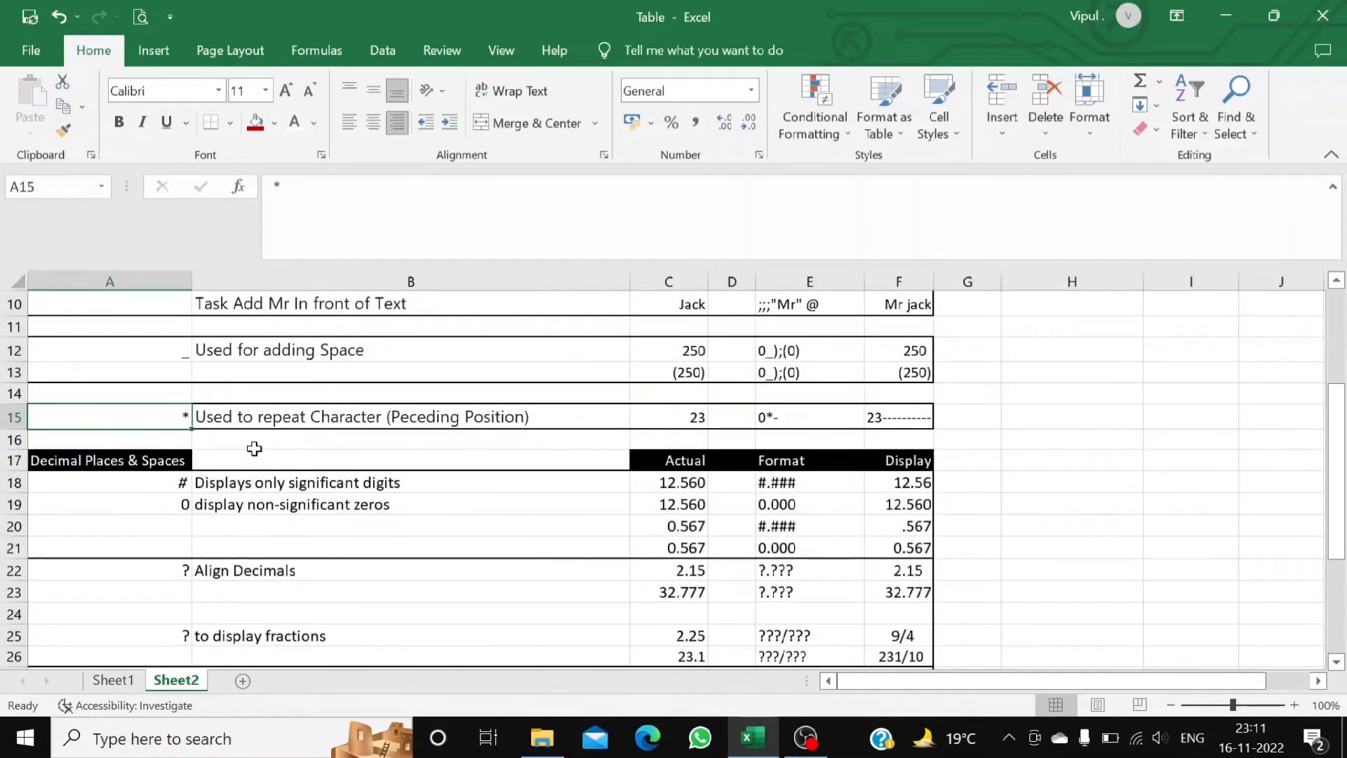
left_click(266, 419)
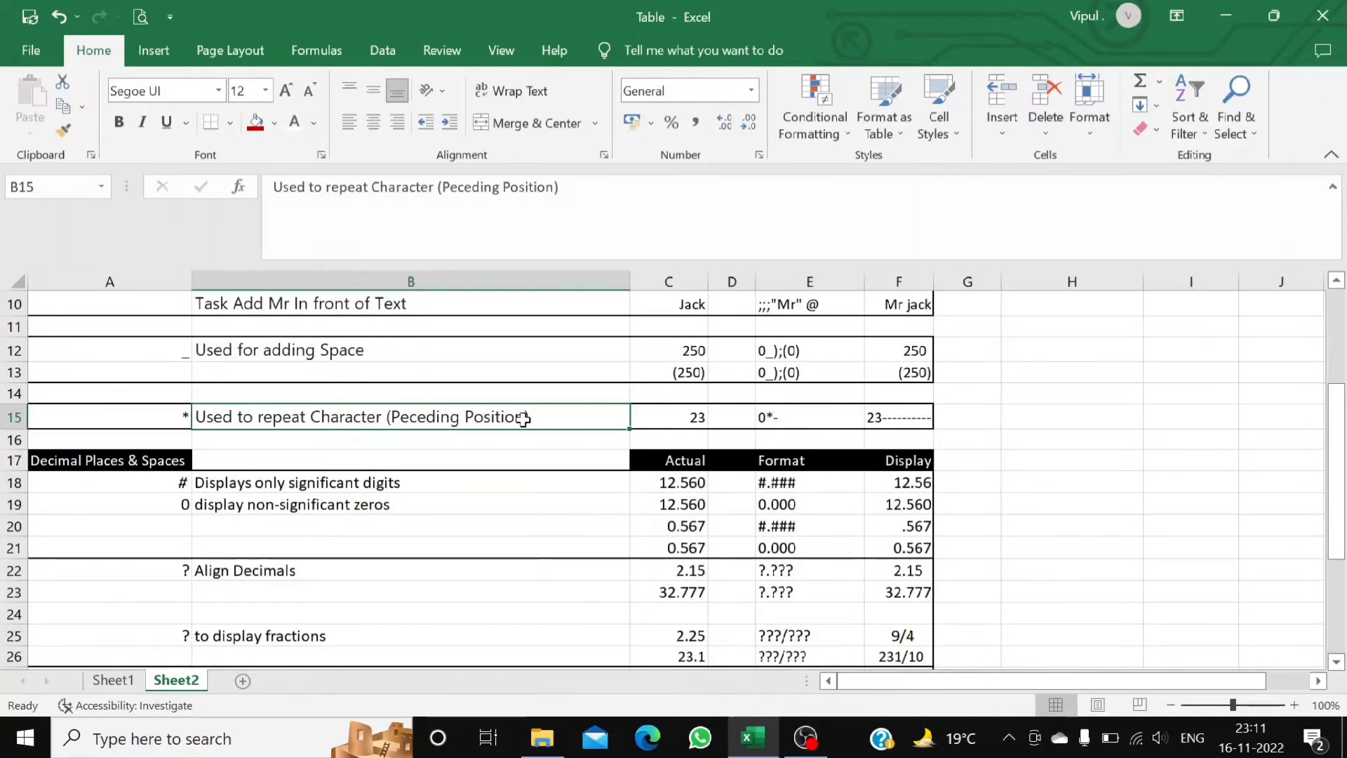
left_click(785, 418)
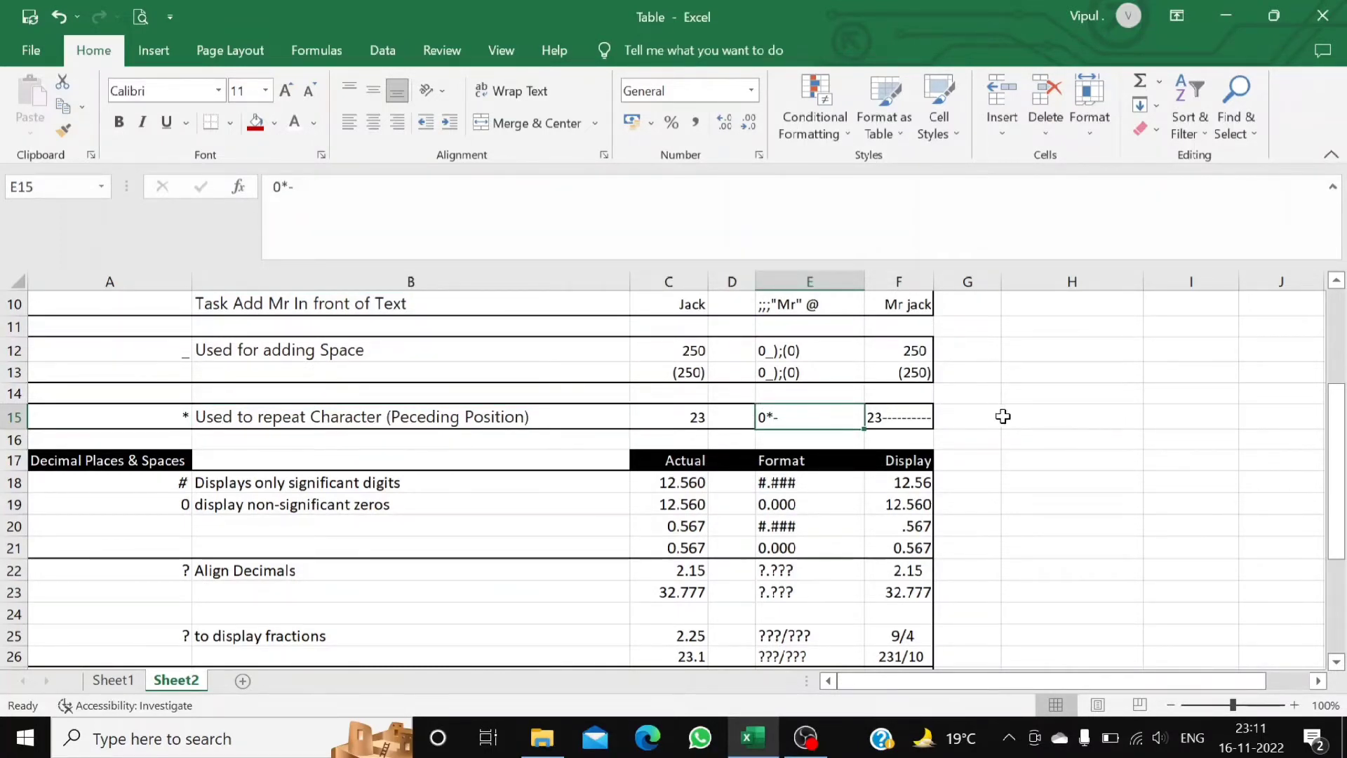
left_click(1007, 416)
type("23")
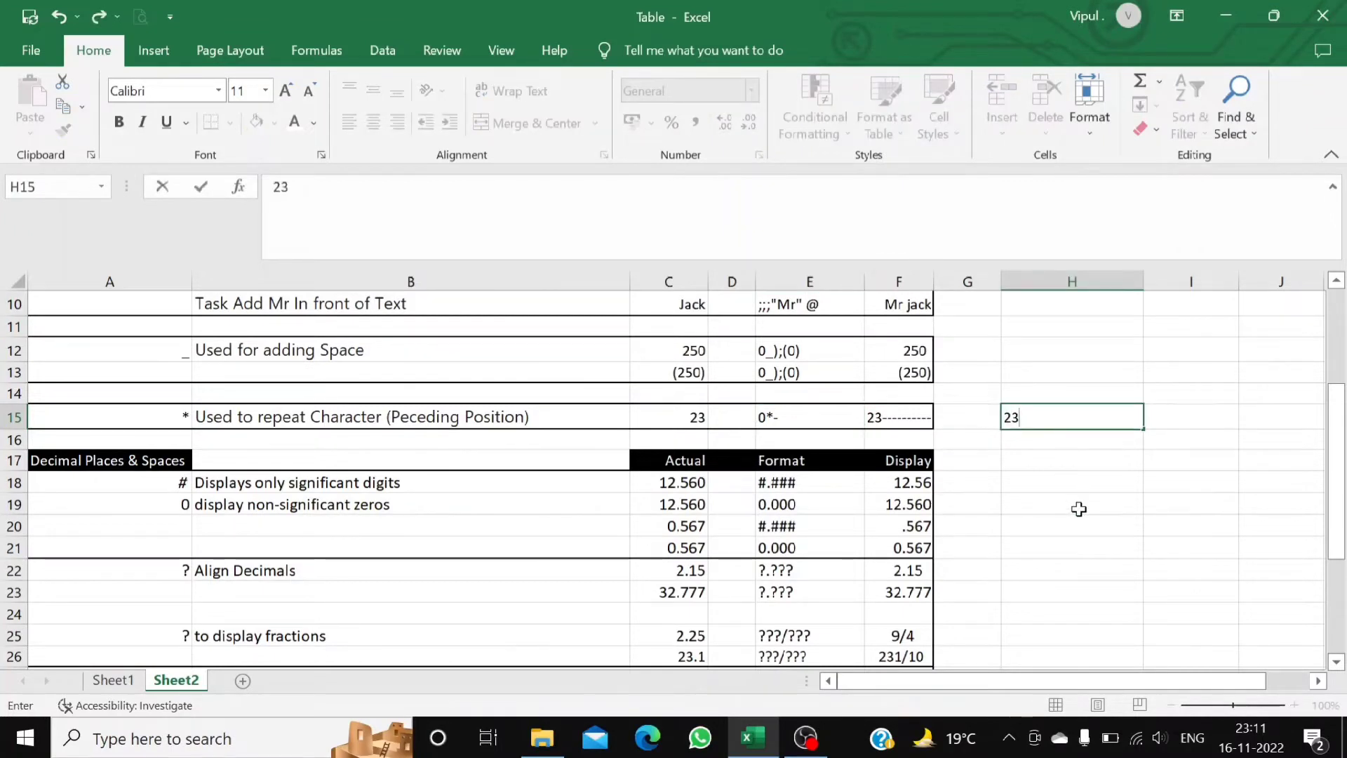
left_click(1079, 508)
Apply the custom format code 0*- to H15 to fill the rest of the cell with dashes.
left_click(1100, 423)
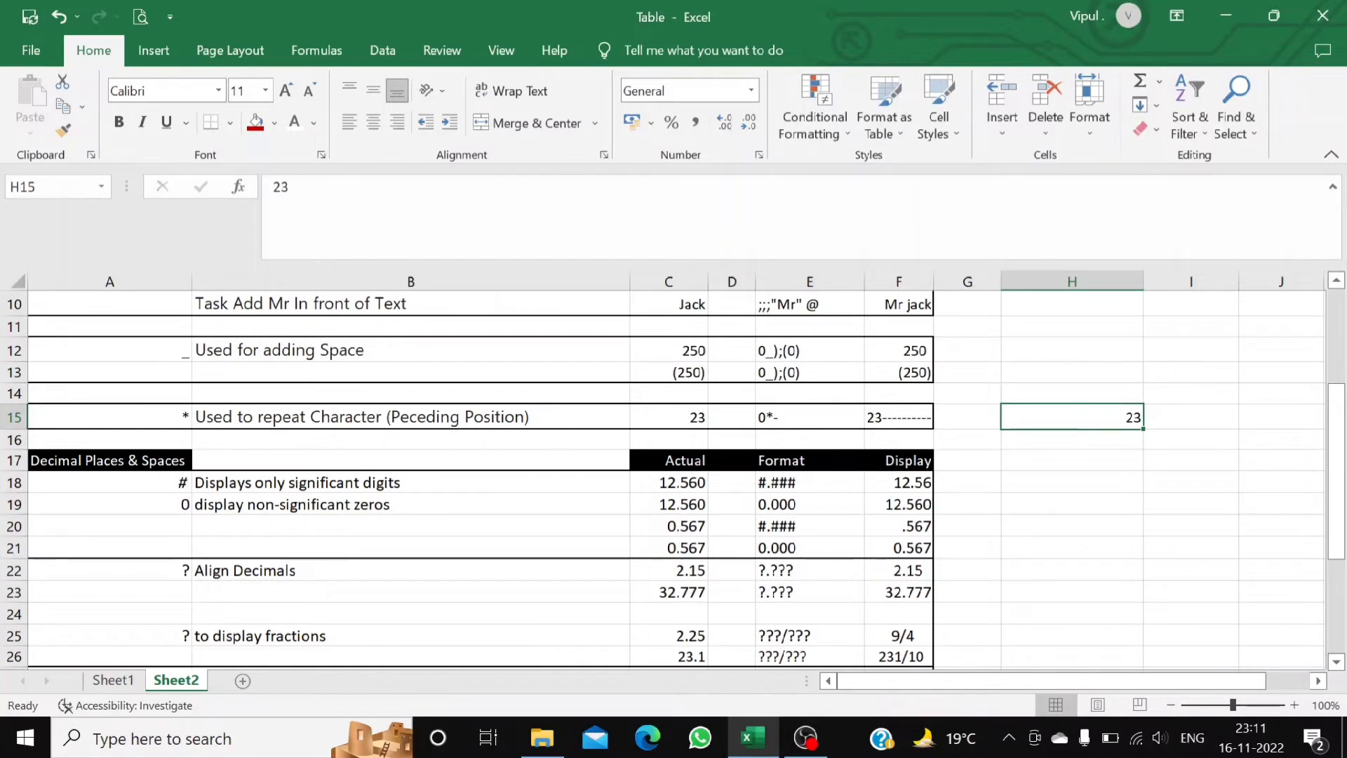
left_click(761, 154)
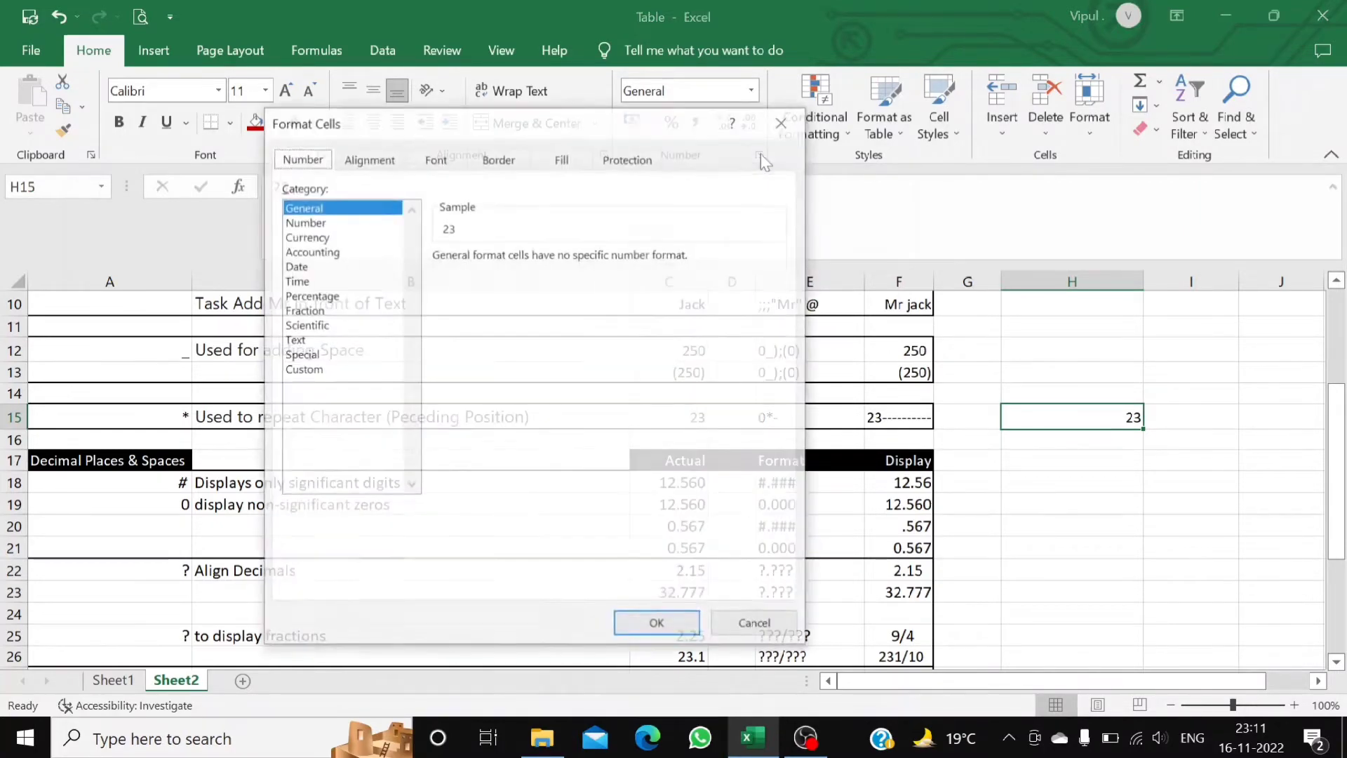
left_click(327, 370)
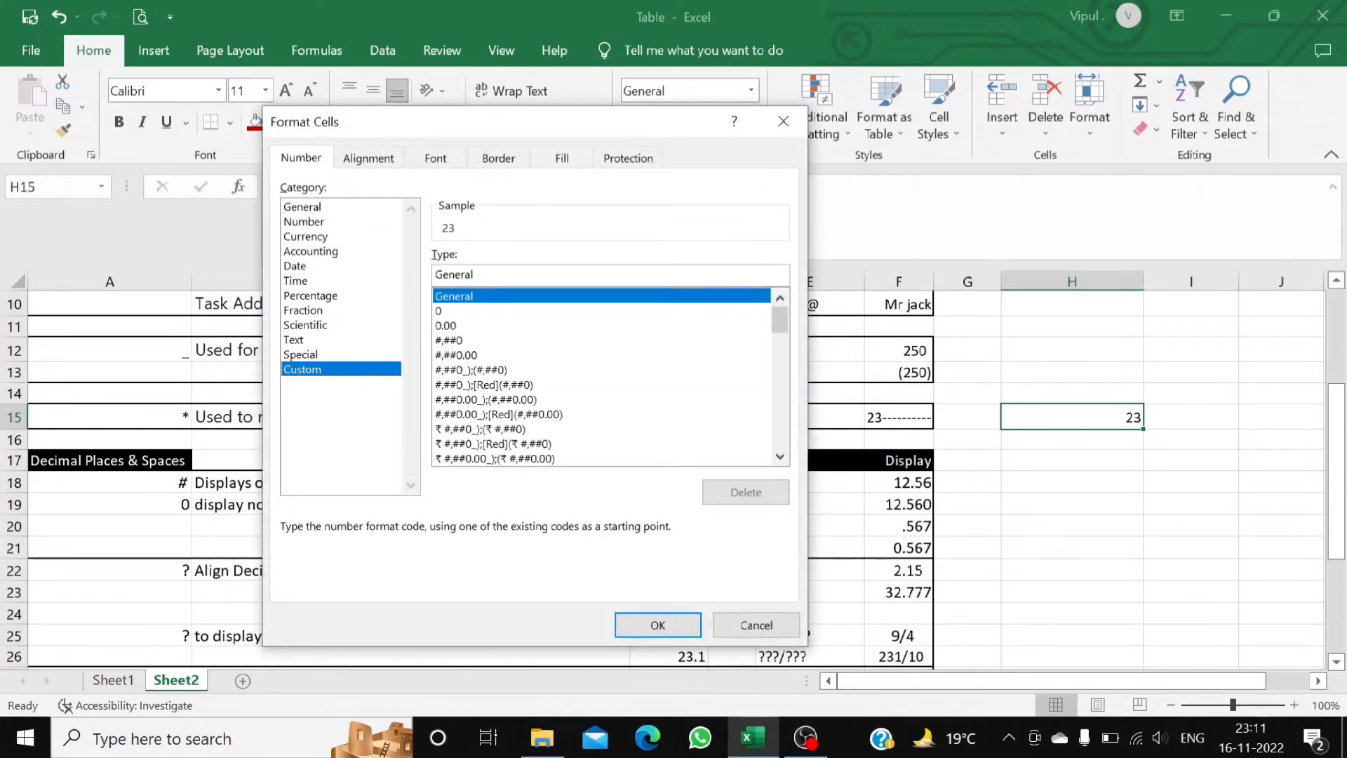
left_click(473, 274)
key("BackSpace")
key("BackSpace")
key("BackSpace")
key("BackSpace")
key("BackSpace")
key("BackSpace")
key("BackSpace")
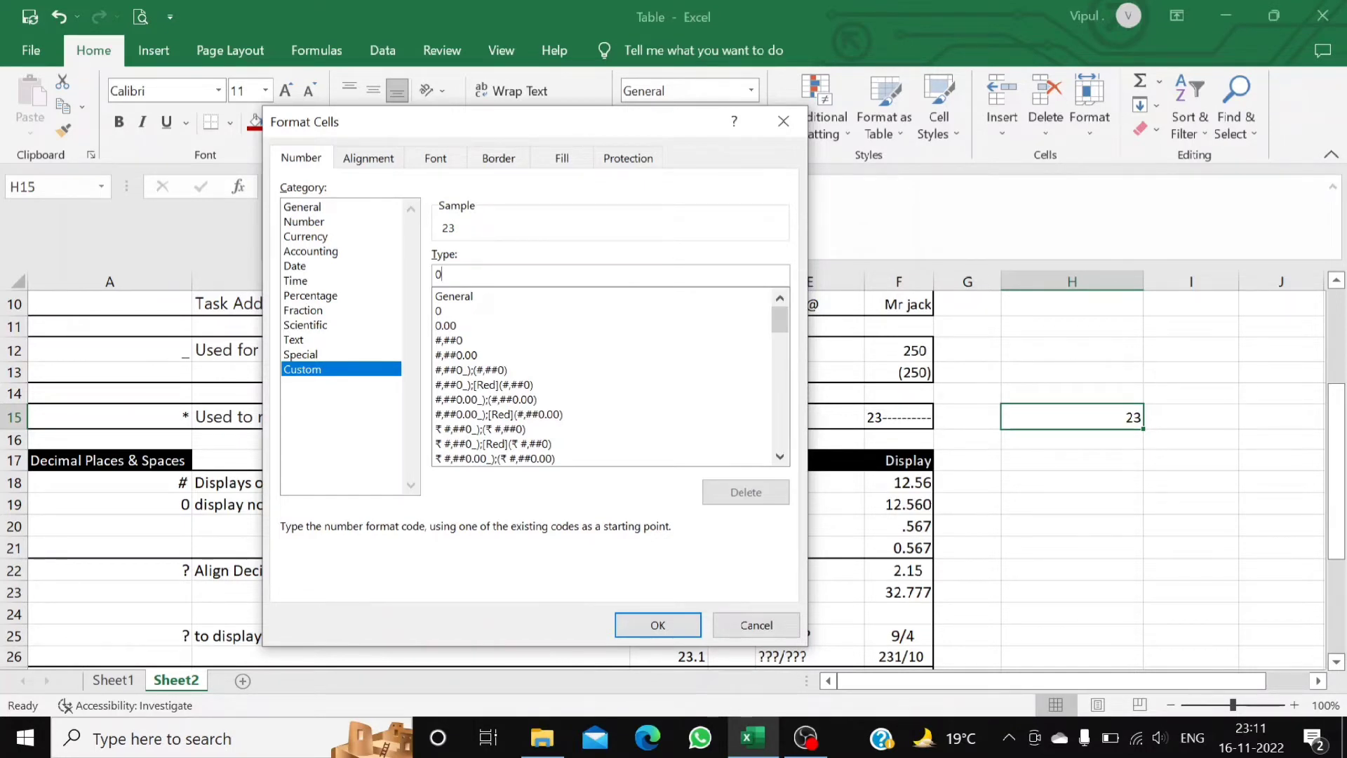
type("*-")
left_click(658, 630)
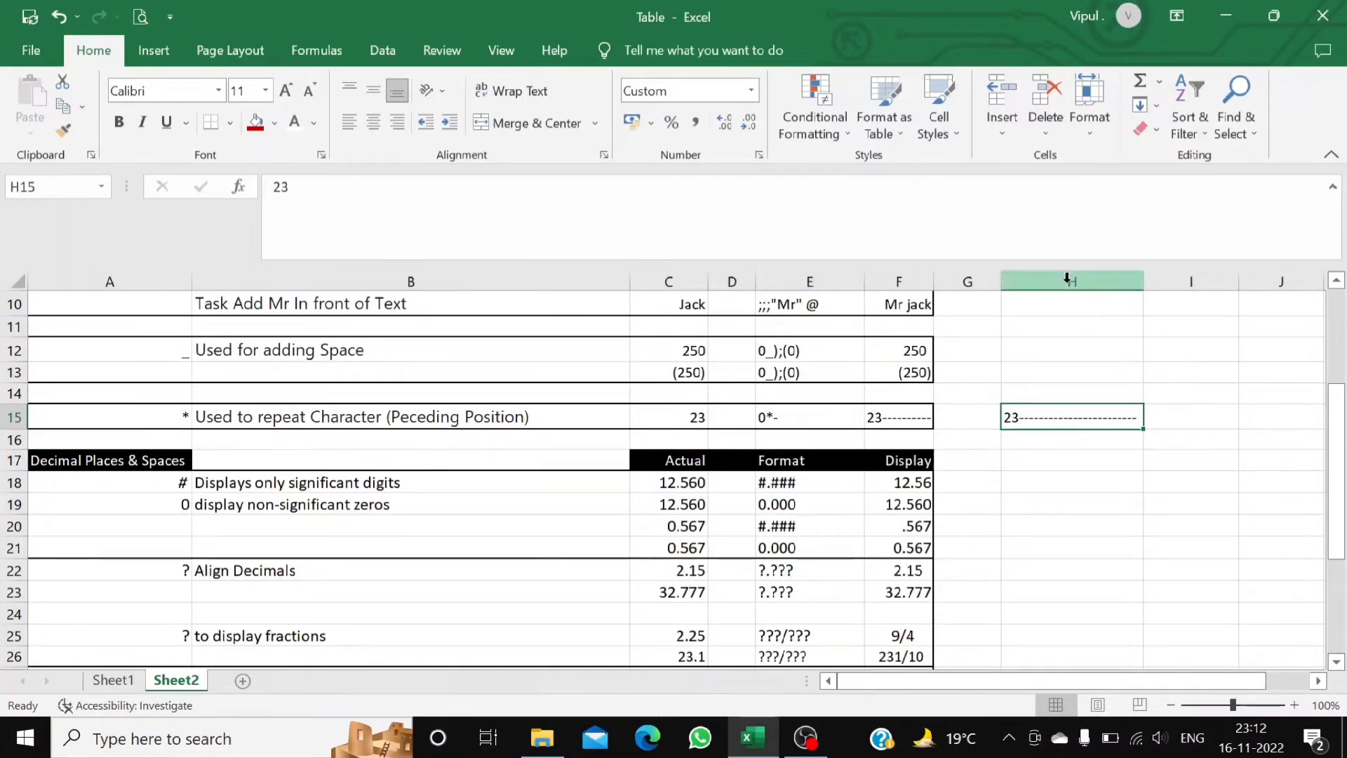
Compare the formatted value in H15 with the asterisk code in A15, and clear the contents of H15.
left_click(1067, 520)
left_click(1061, 418)
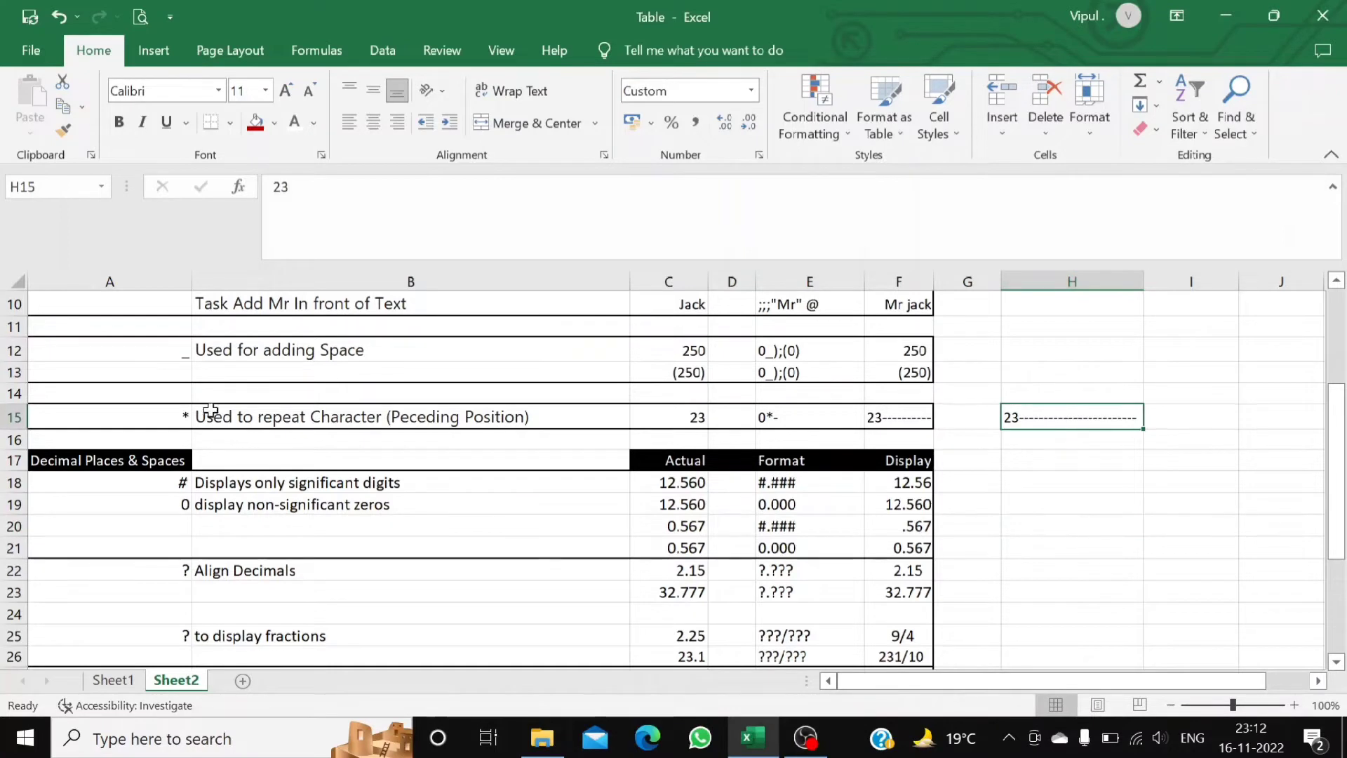
left_click(147, 416)
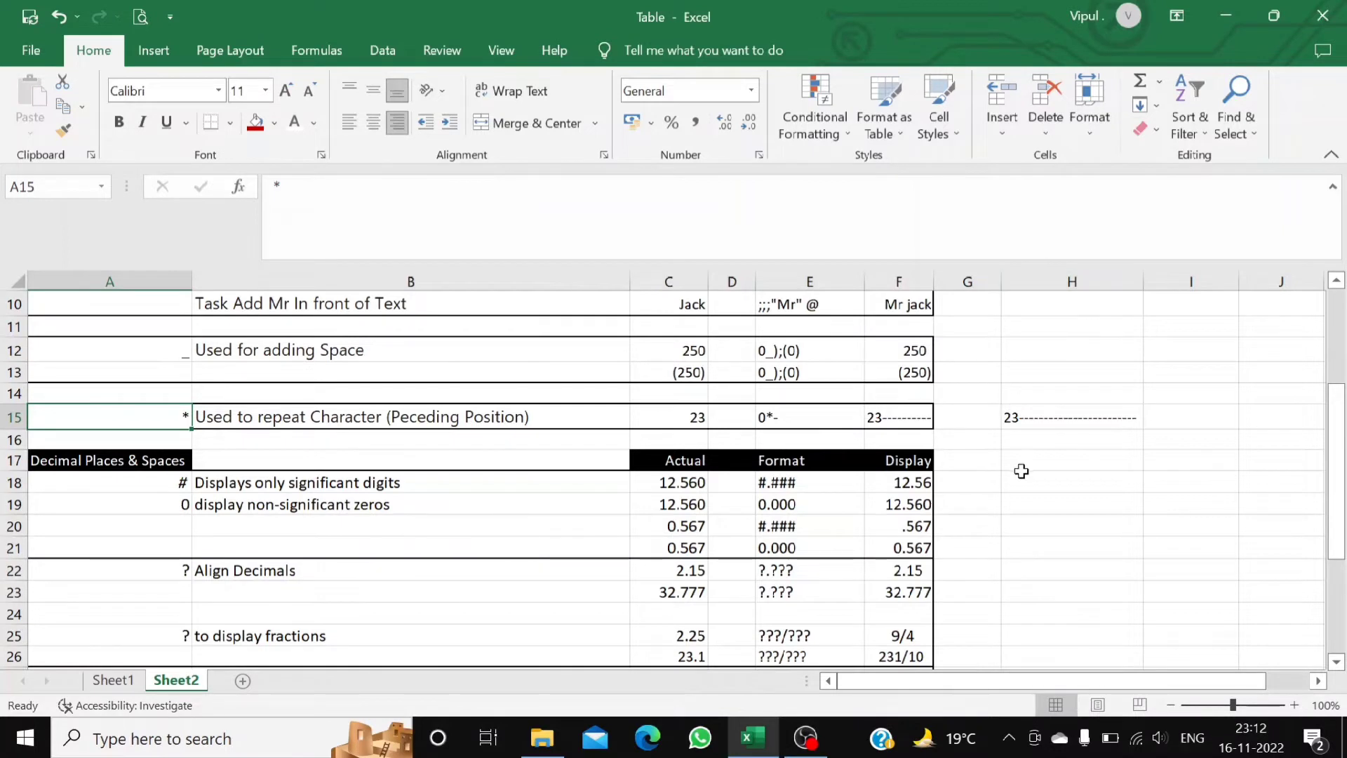
left_click(1022, 420)
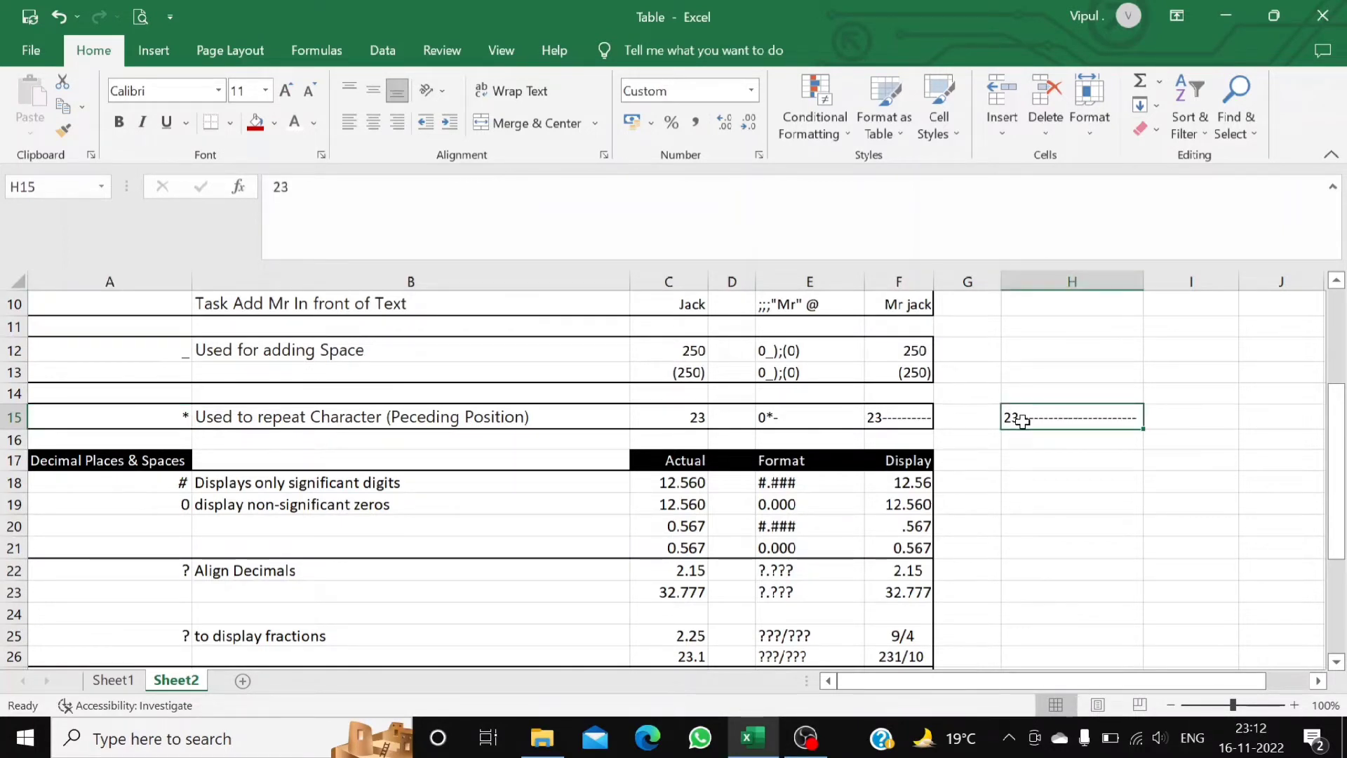
key("Delete")
Look over the Decimal Places & Spaces codes in A18, A19 and A22 and recheck the format codes in E12, E13 and E15.
scroll(626, 518, "down", 2)
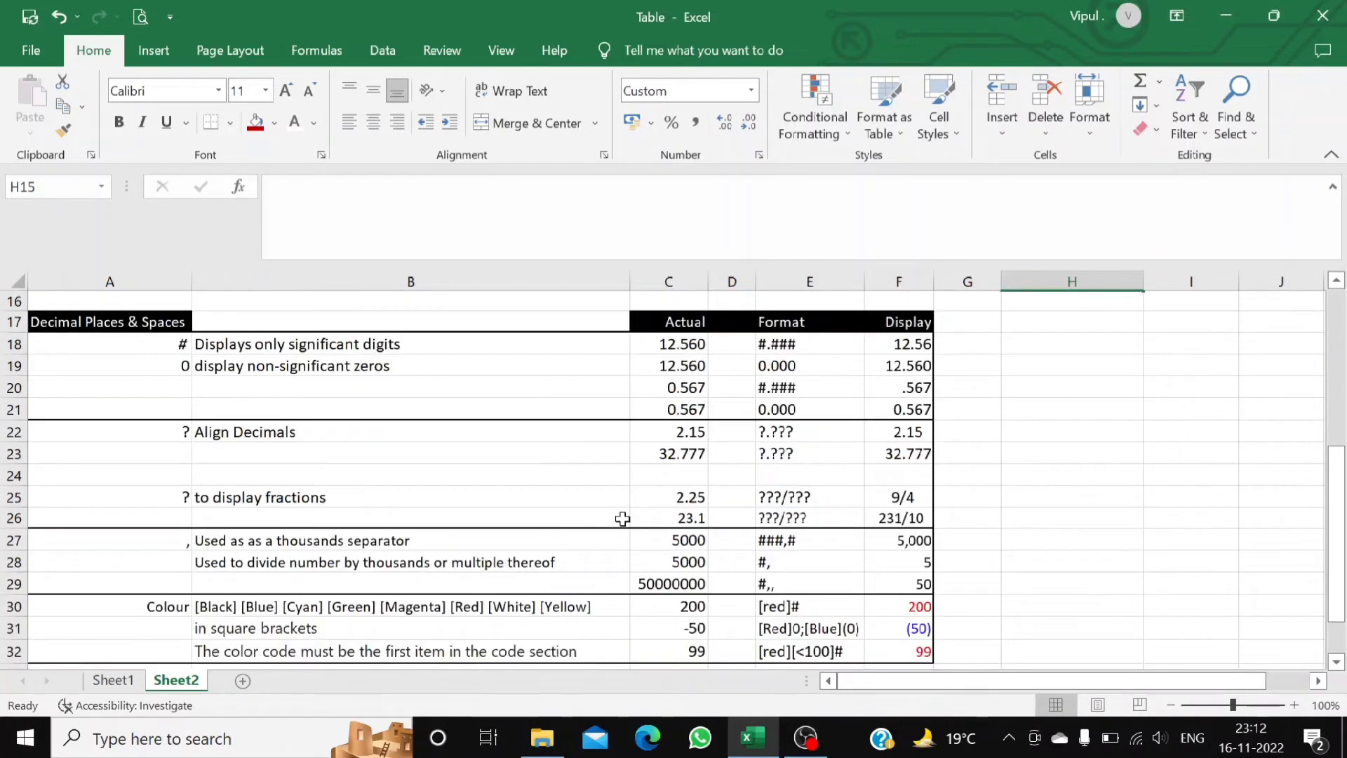
scroll(623, 518, "up", 2)
left_click(187, 477)
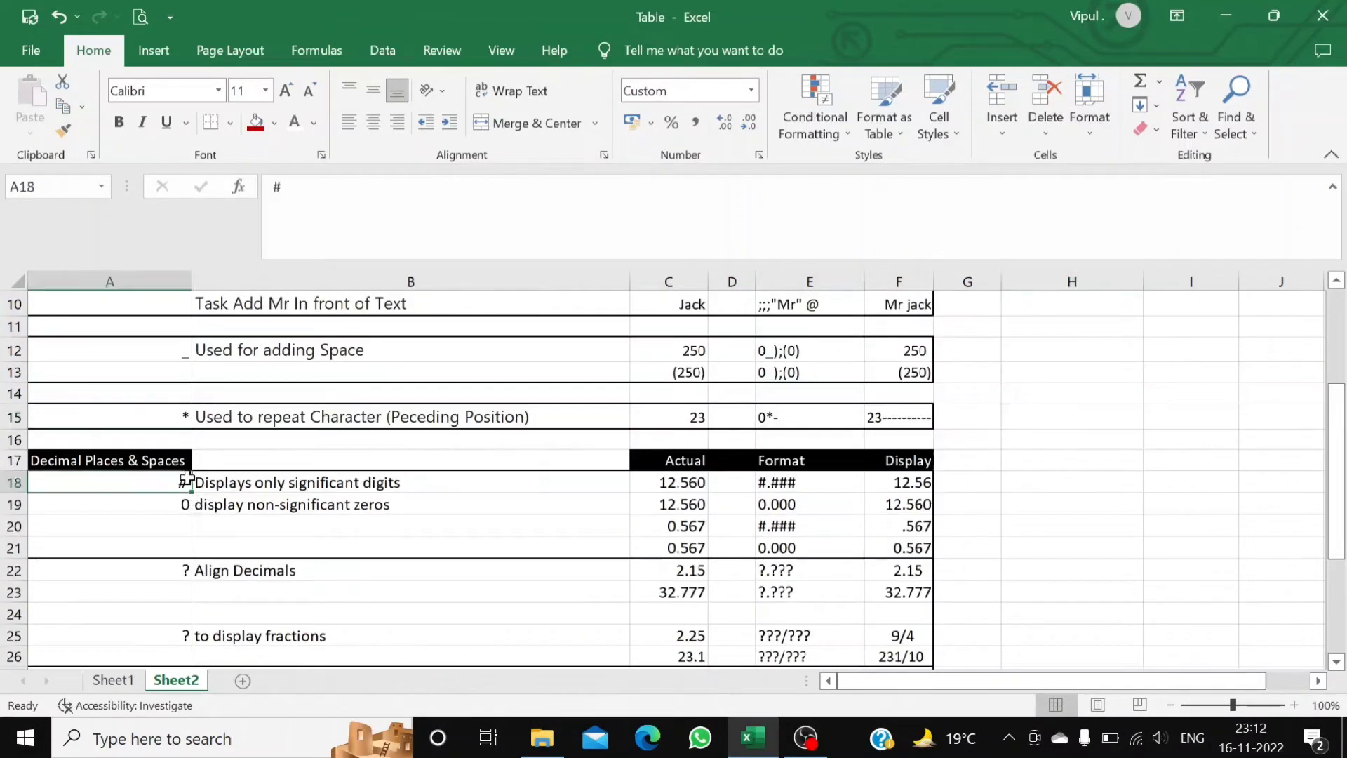
left_click(177, 499)
left_click(175, 568)
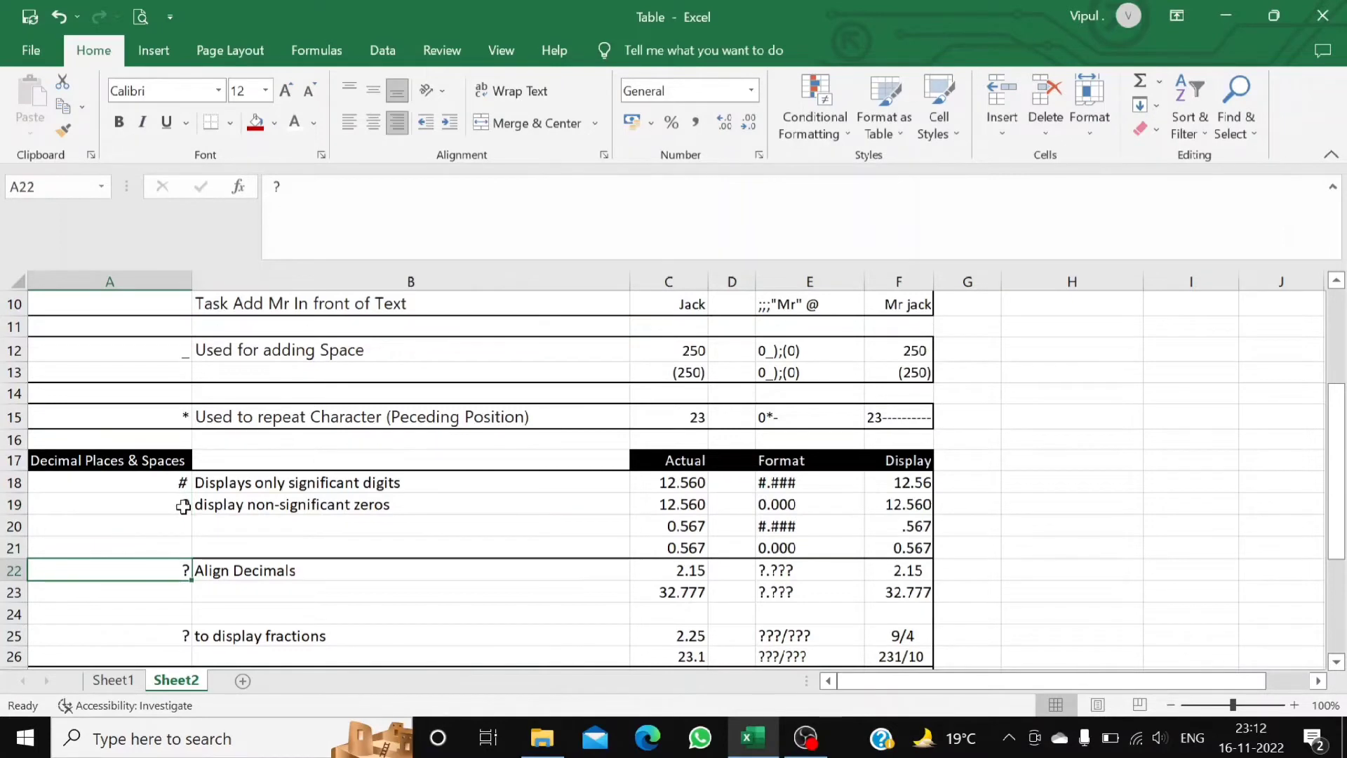
scroll(185, 499, "down", 2)
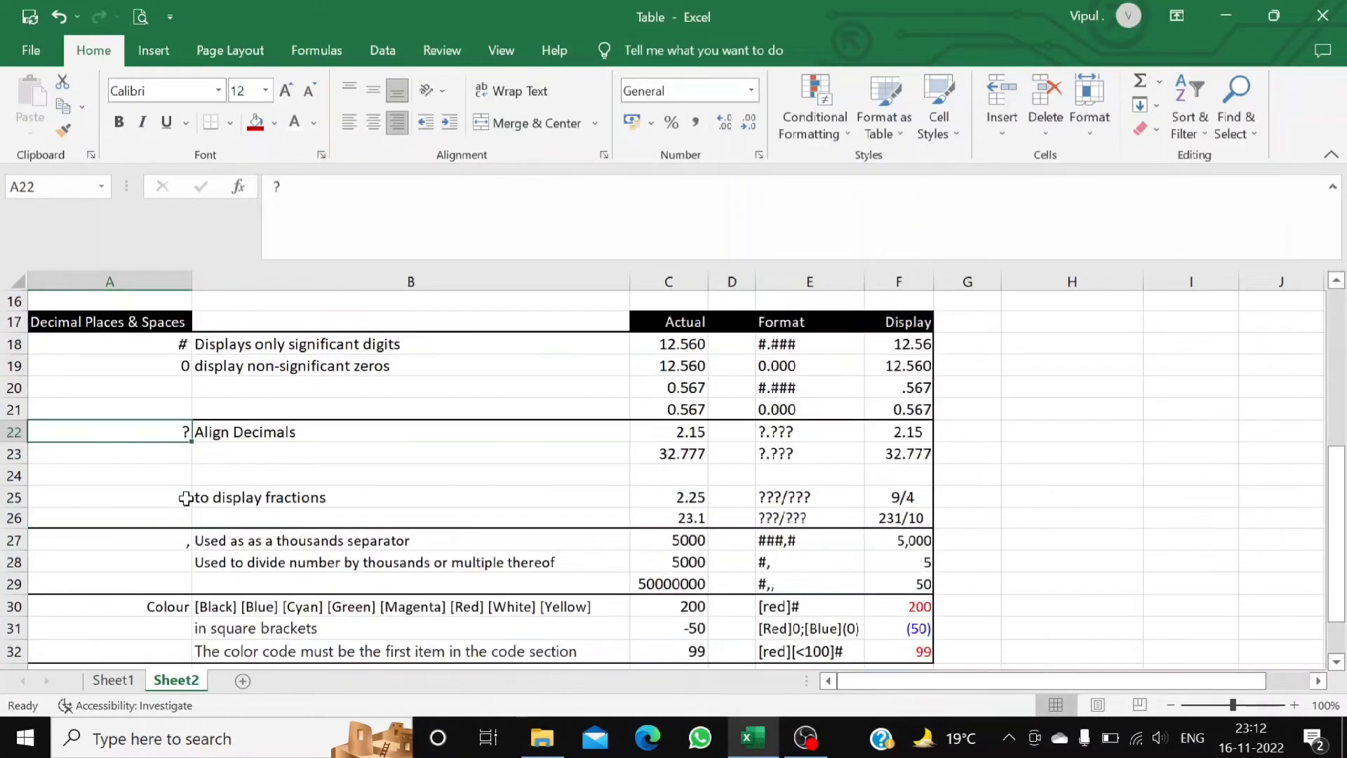
scroll(219, 429, "up", 2)
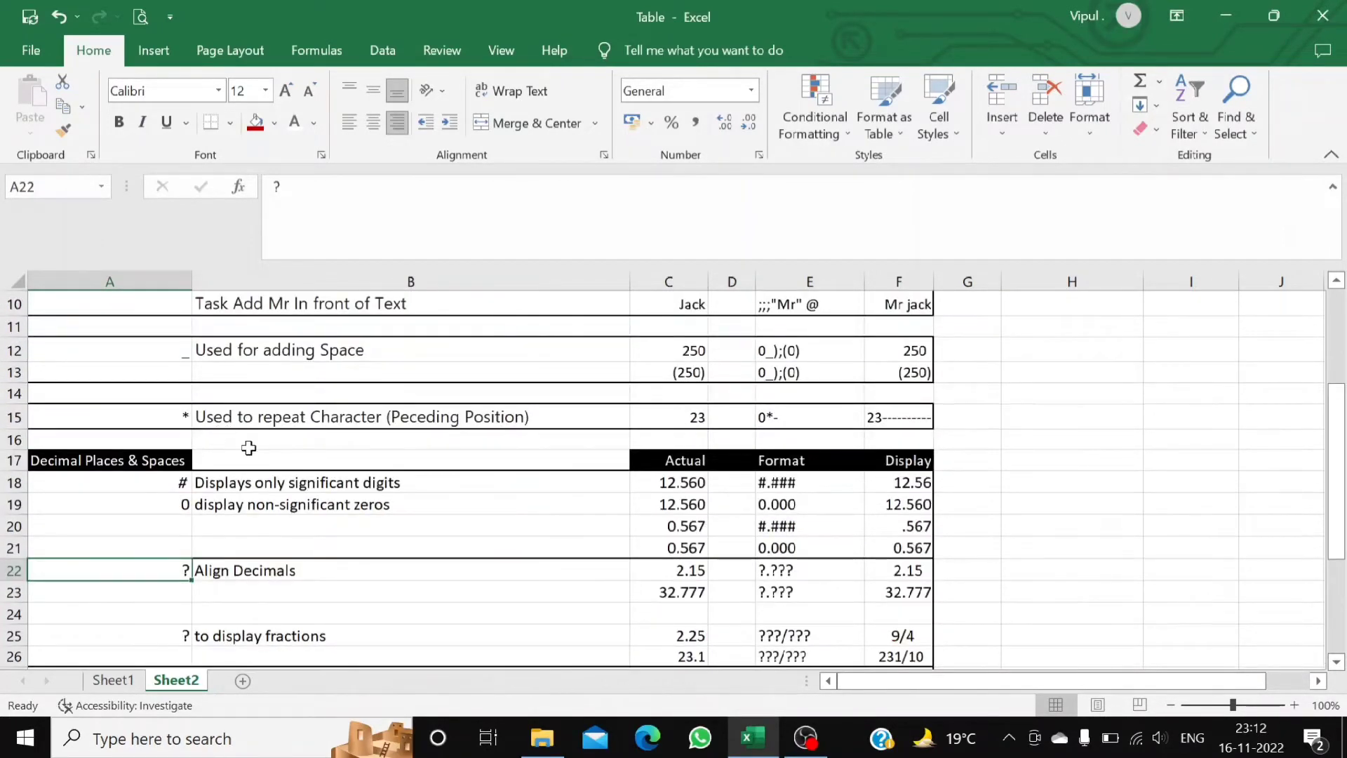
left_click(759, 349)
left_click(764, 370)
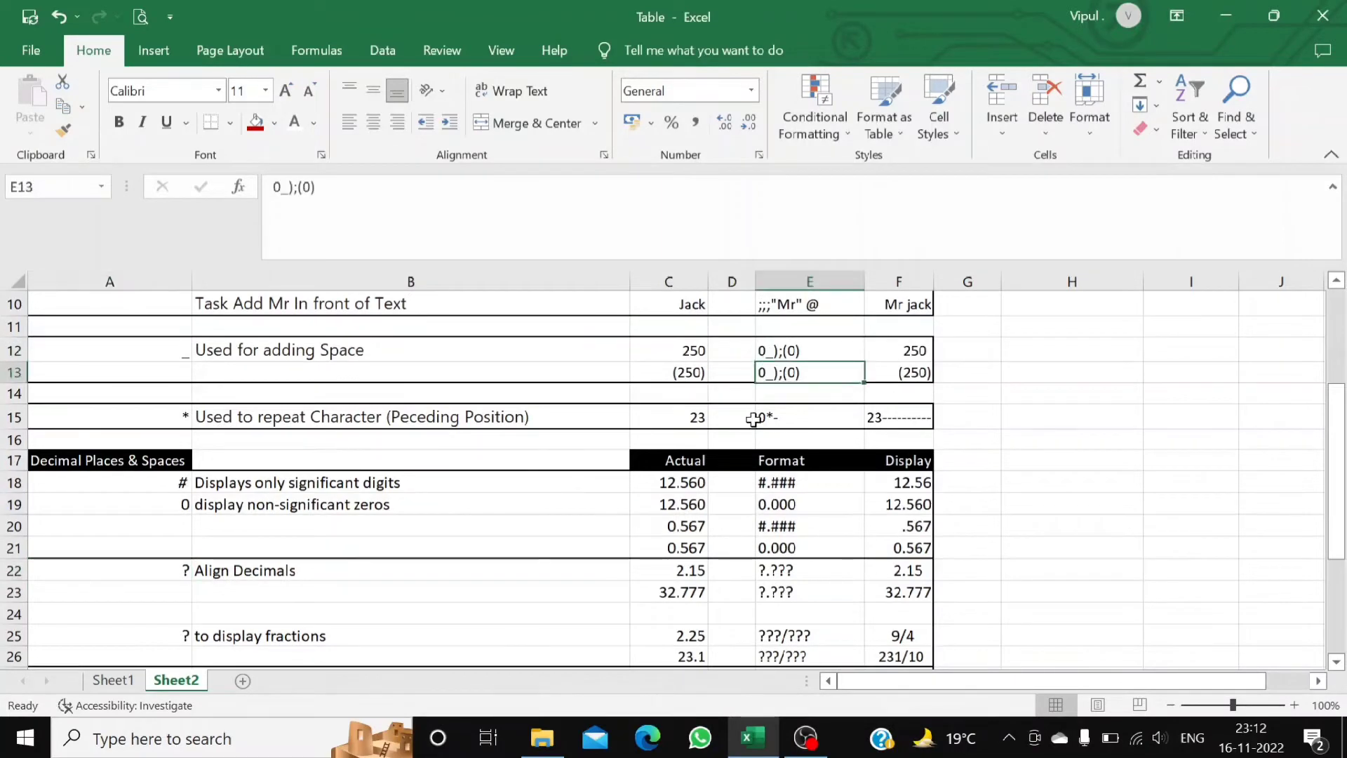
left_click(761, 416)
scroll(767, 369, "up", 2)
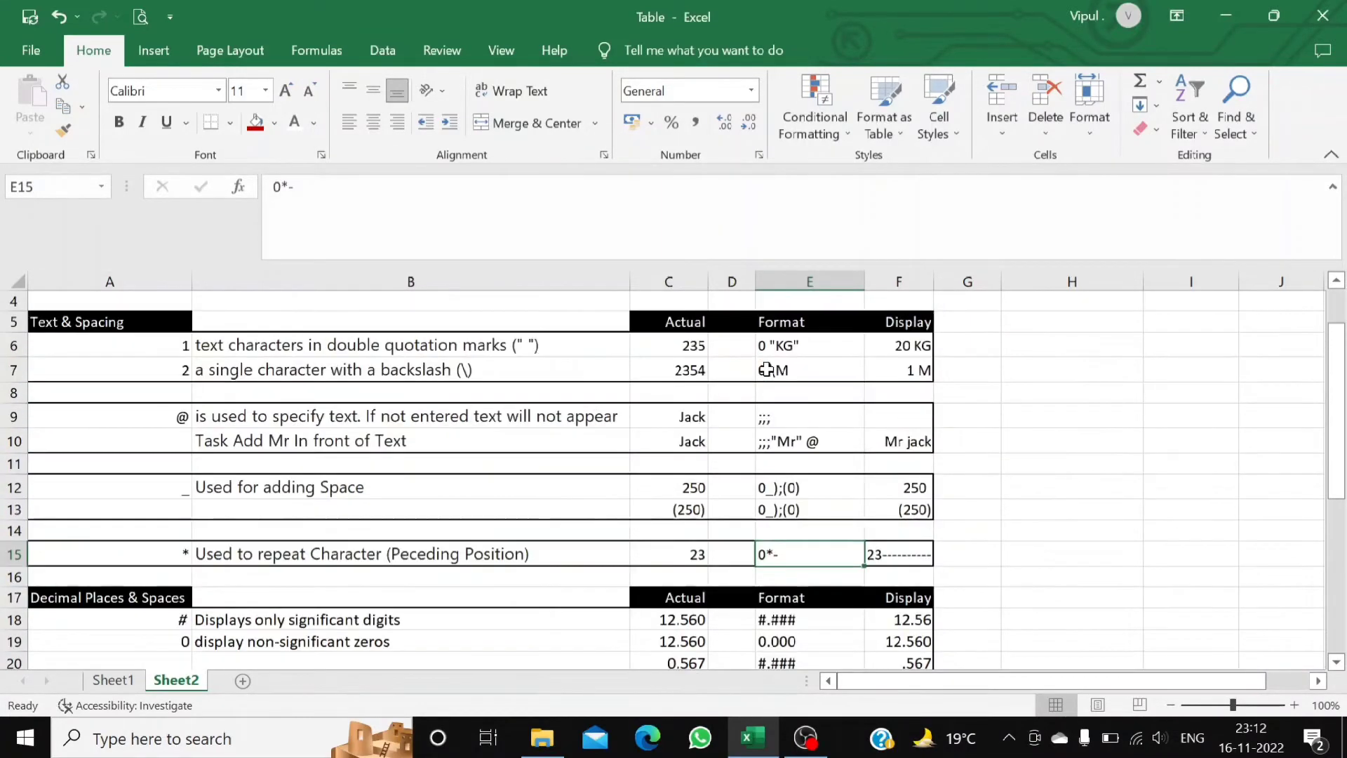
scroll(767, 369, "down", 2)
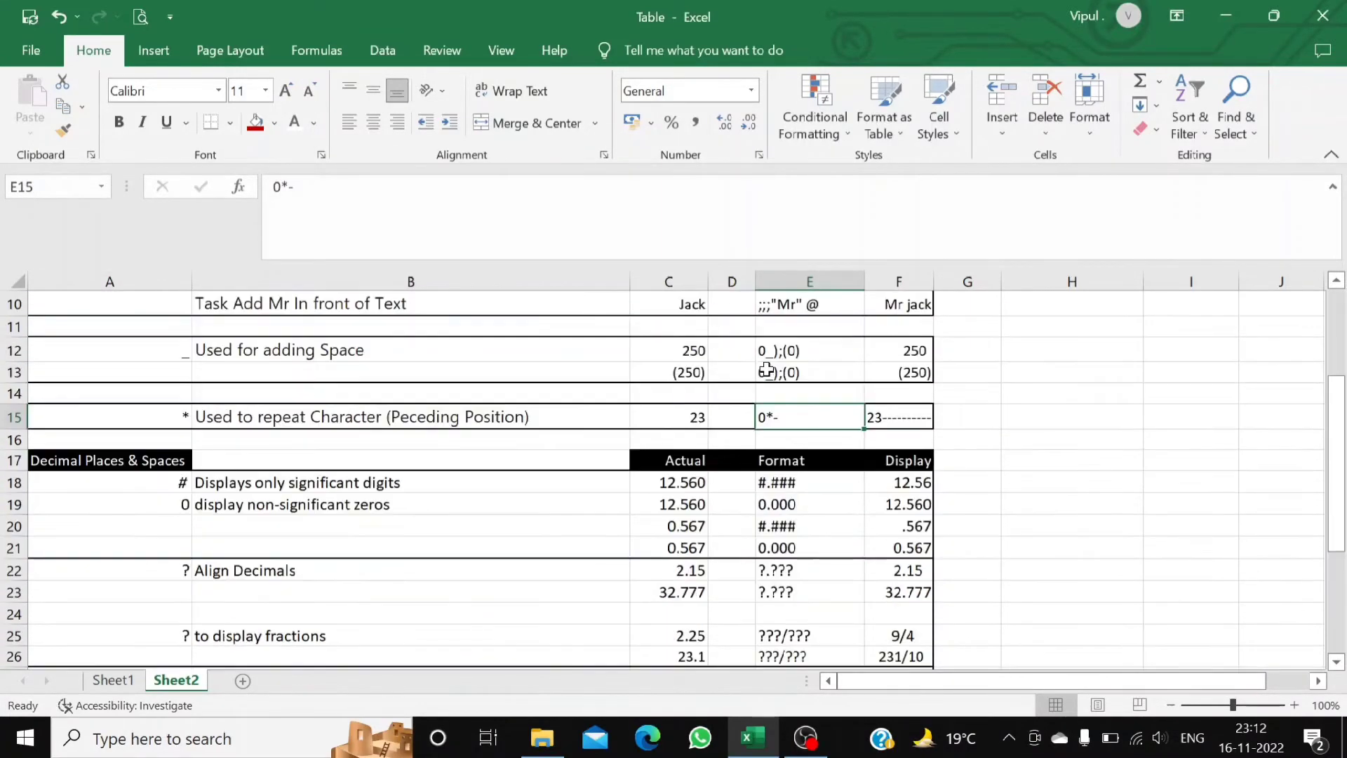
Examine the #, 0 and ? codes under Decimal Places & Spaces and the descriptions of # and 0 in B18 and B19.
left_click(183, 484)
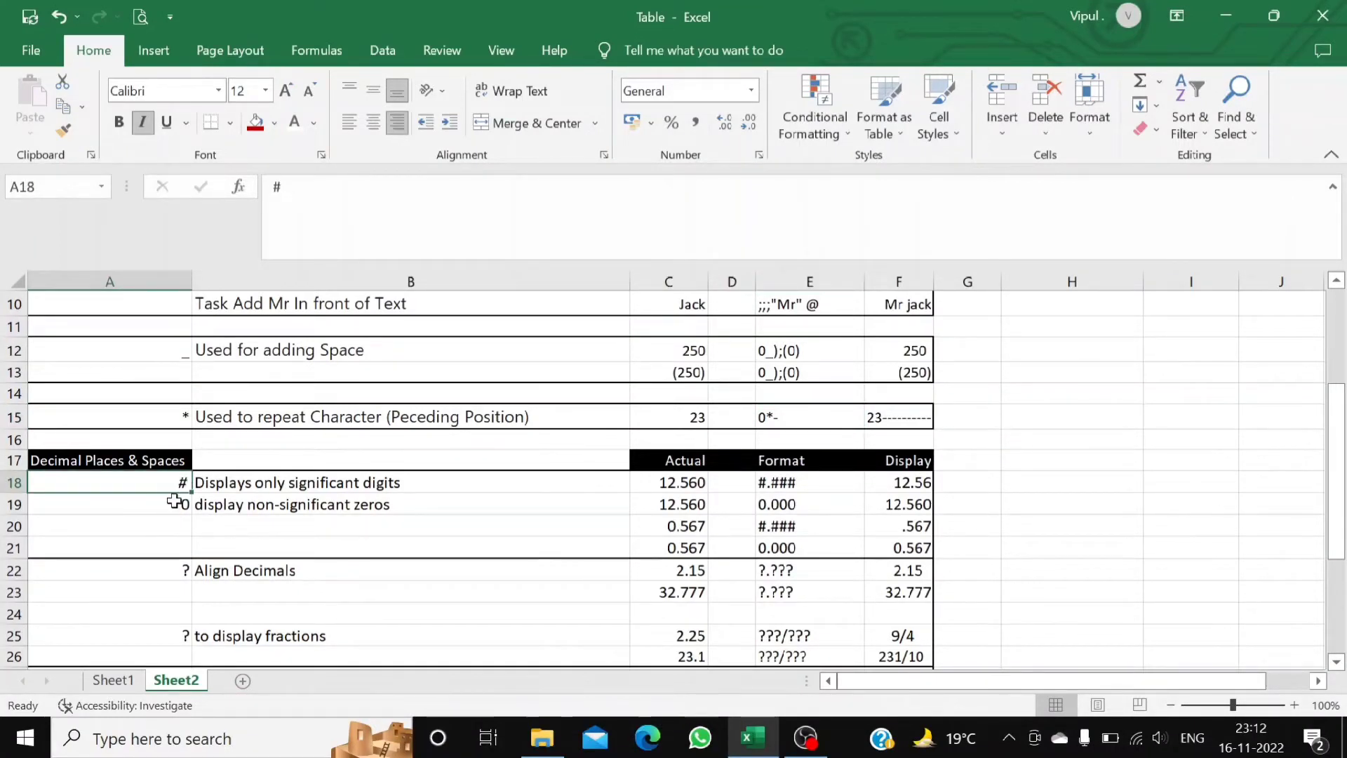
left_click(178, 504)
left_click(170, 572)
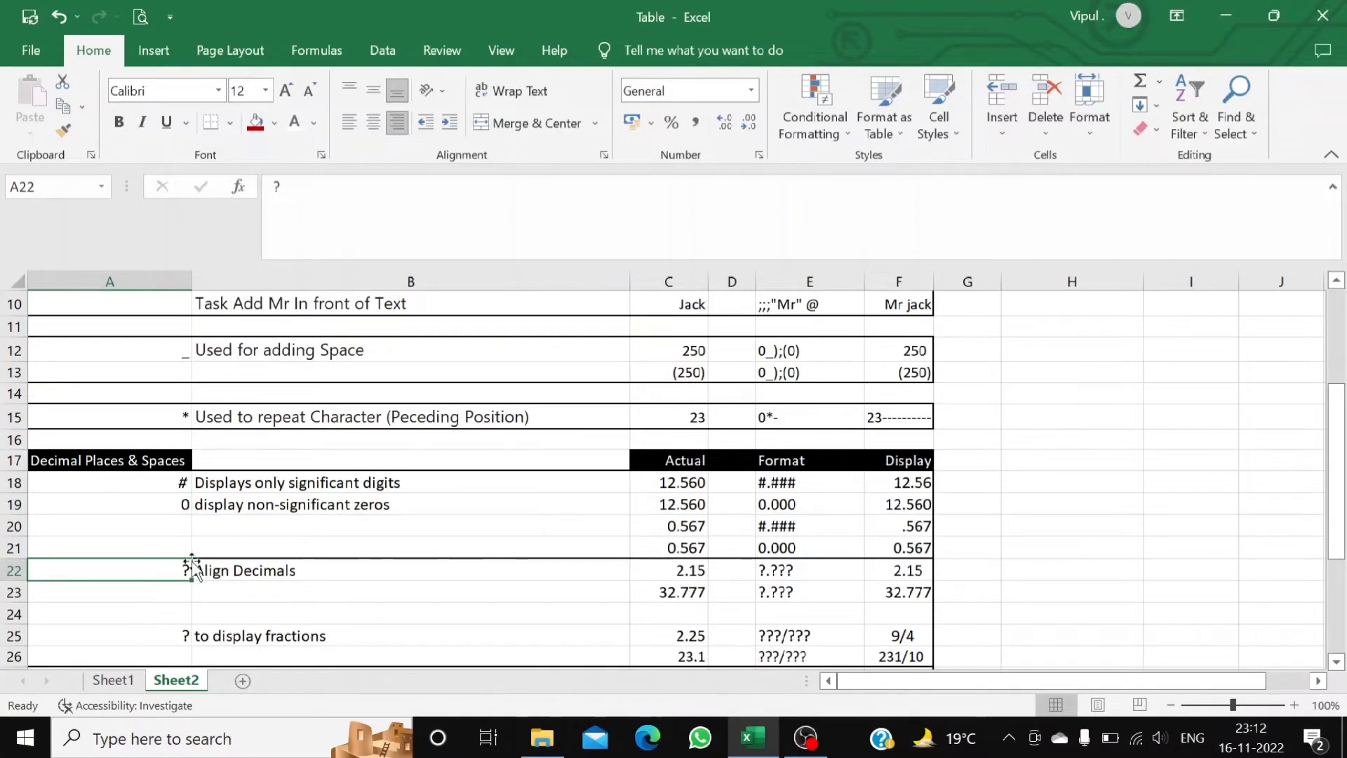
scroll(180, 540, "down", 2)
scroll(181, 540, "up", 1)
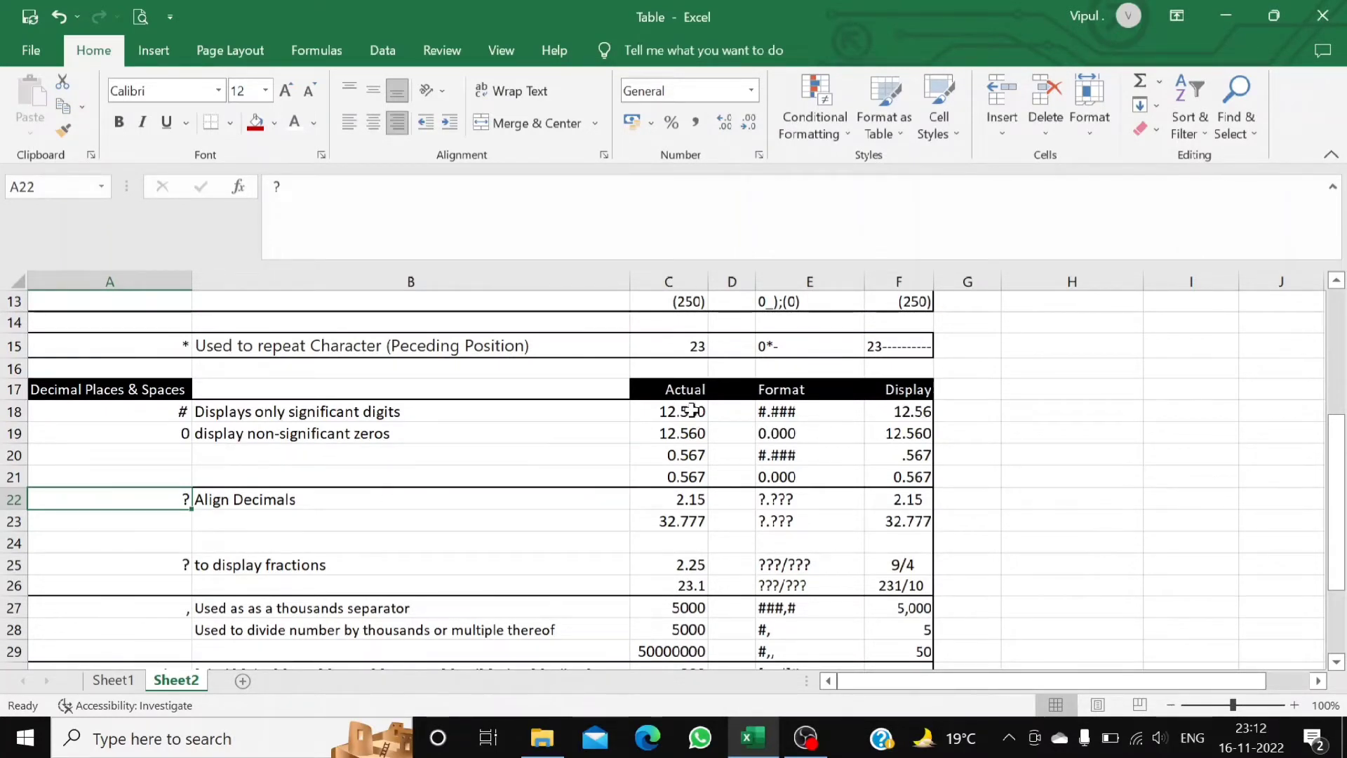
left_click(180, 412)
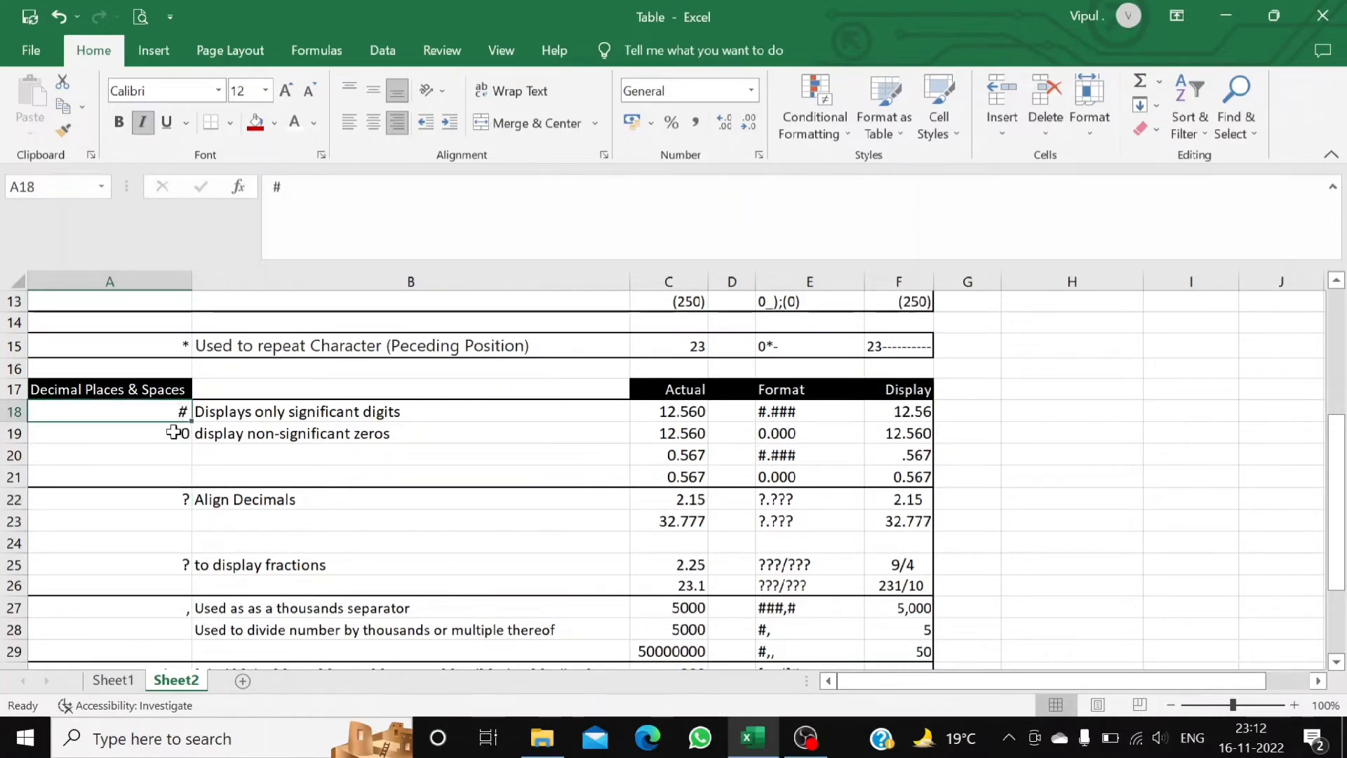
left_click(174, 432)
left_click(175, 412)
left_click(225, 414)
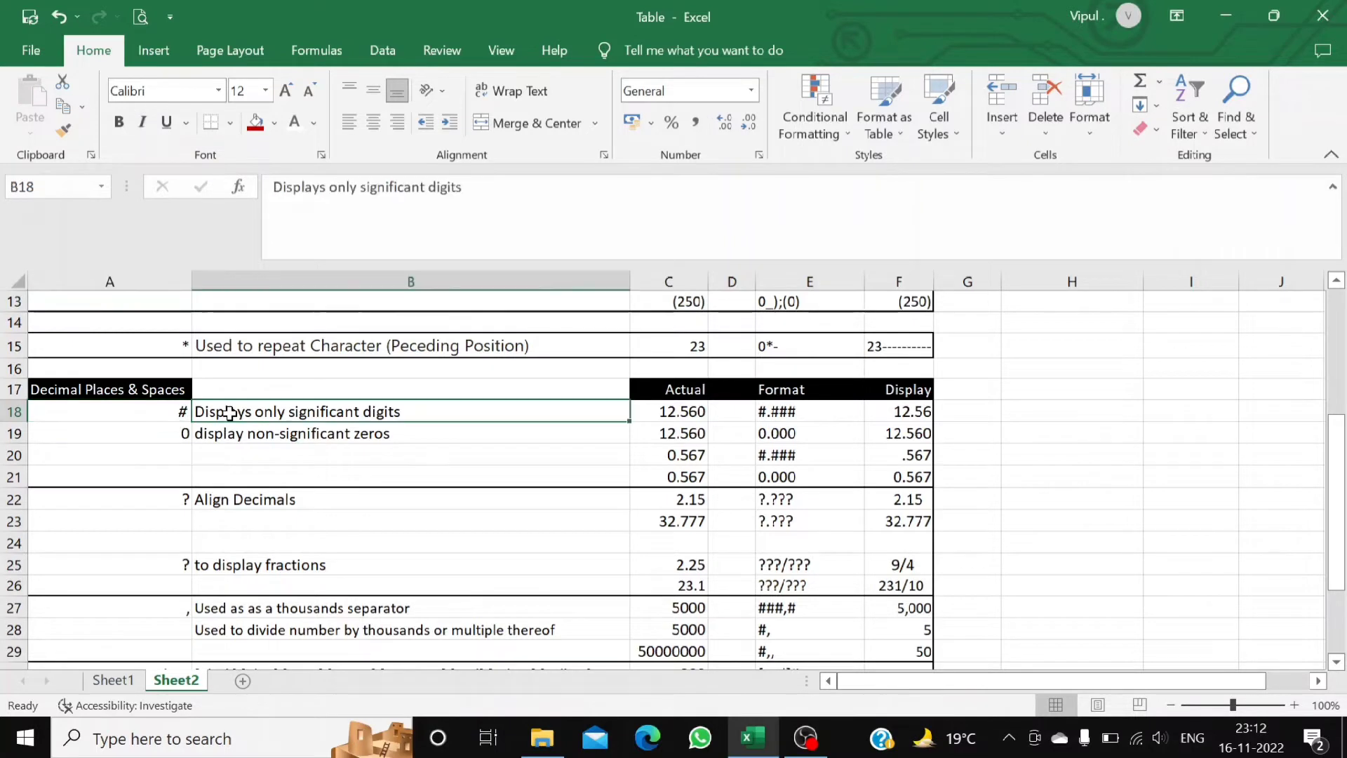
left_click(184, 436)
left_click(238, 437)
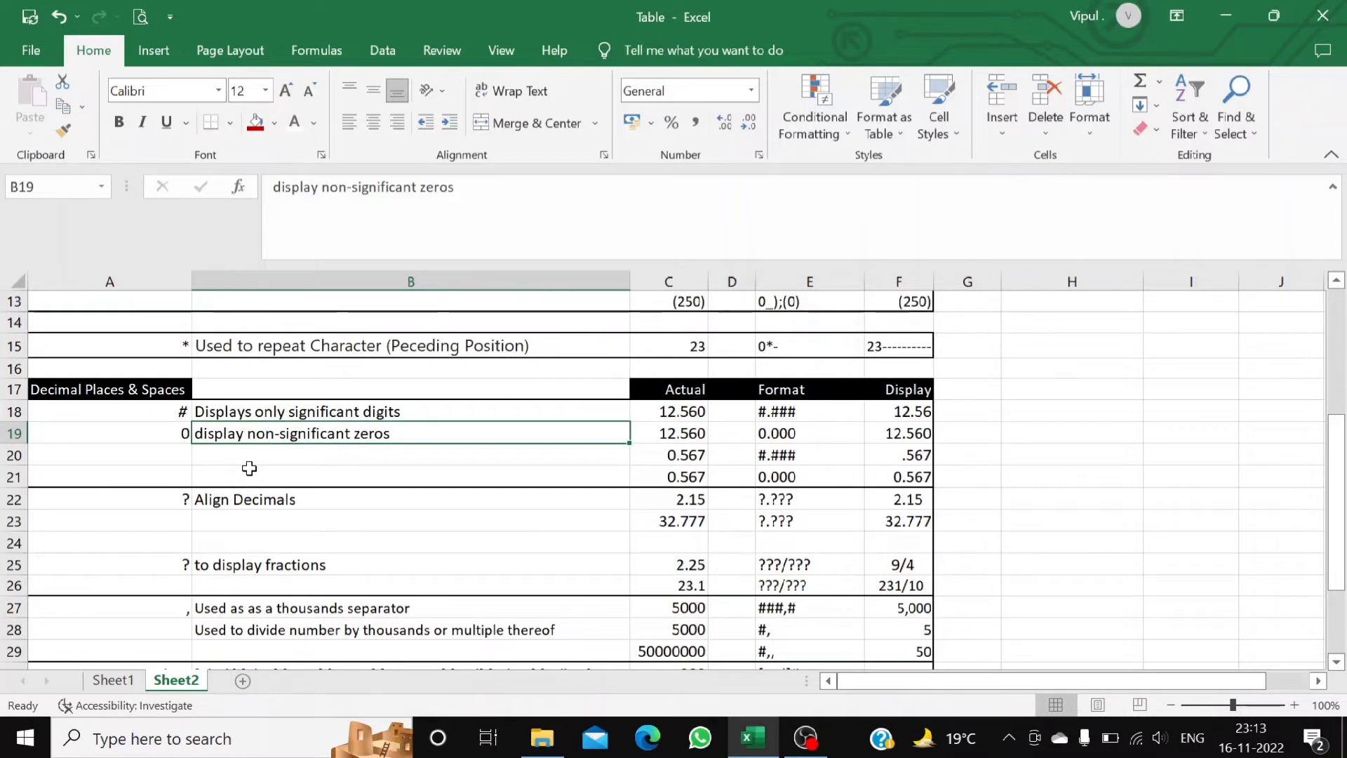
Compare the # and 0 descriptions, actual values, format codes and displayed results in rows 18 and 19.
left_click(335, 471)
left_click(354, 417)
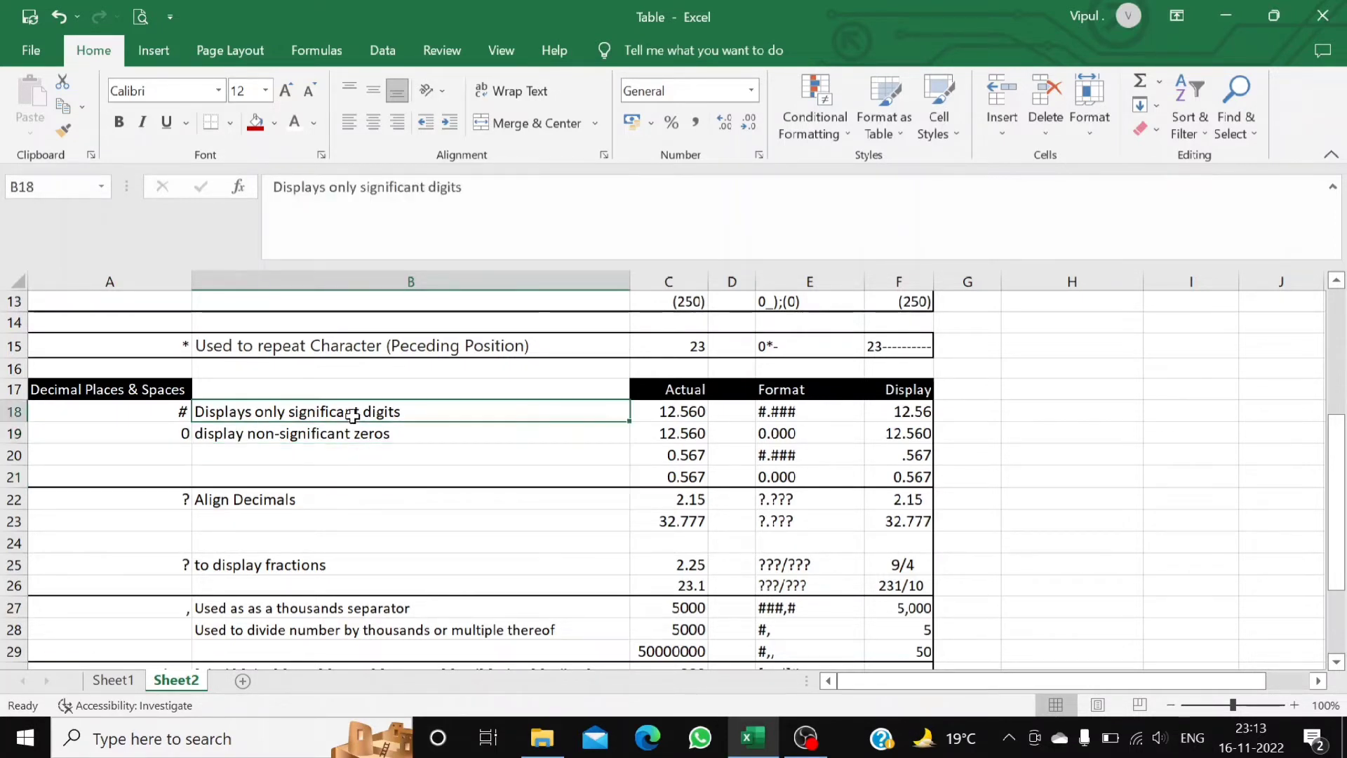
left_click(354, 436)
left_click(673, 413)
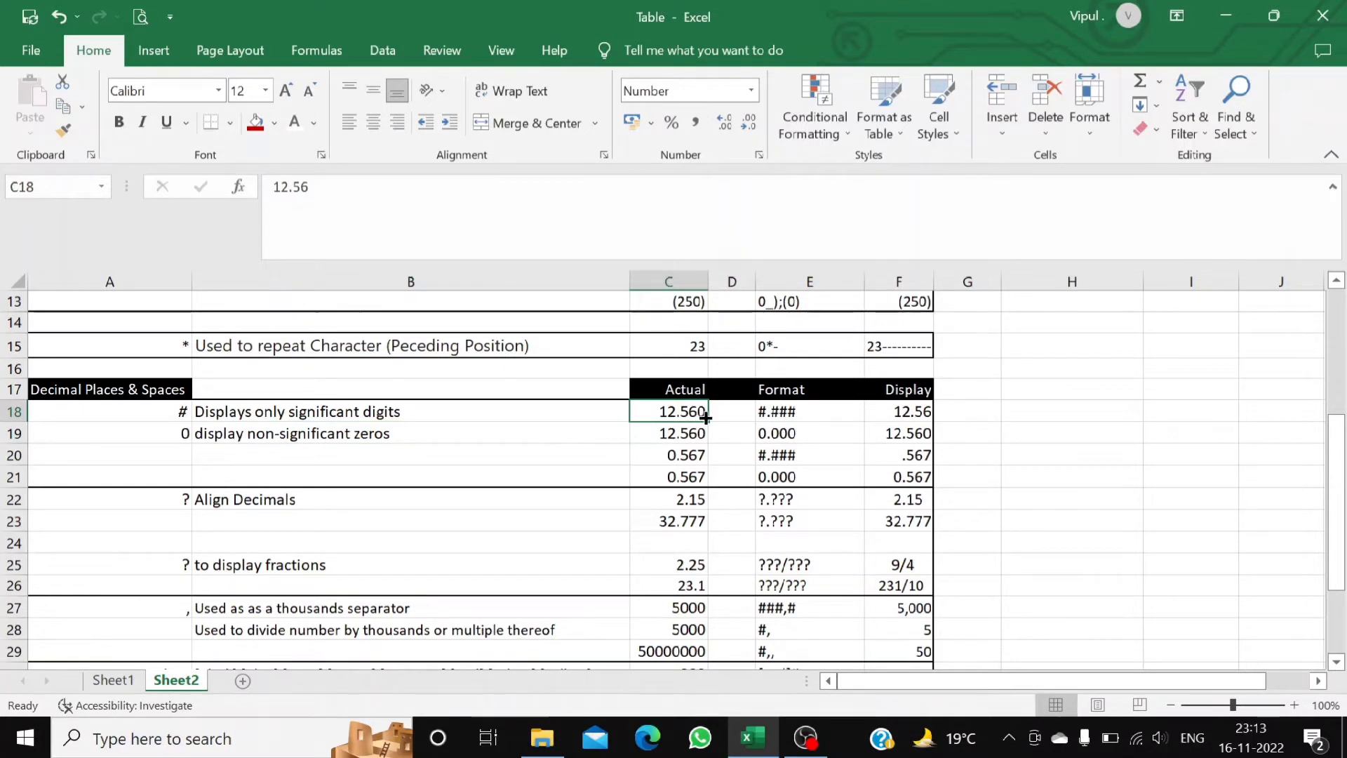
left_click(686, 434)
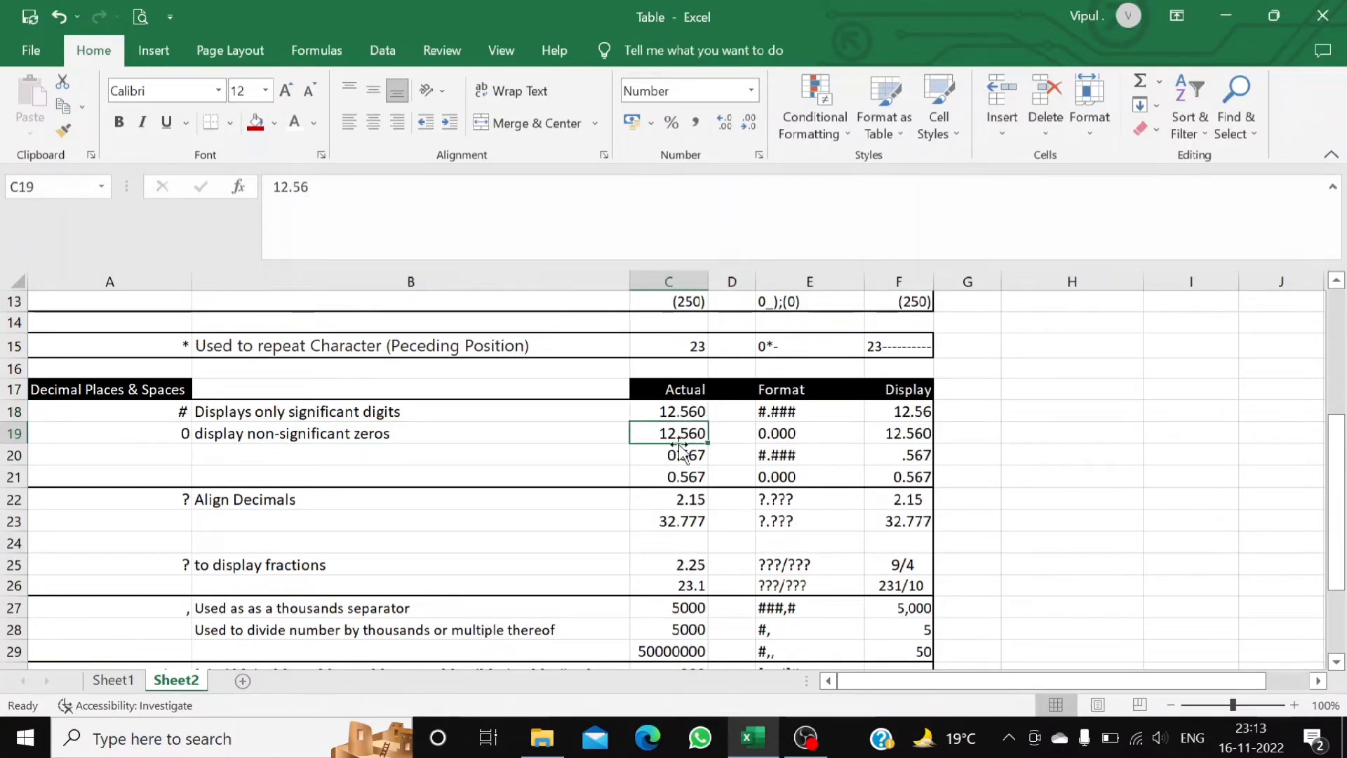
left_click(785, 414)
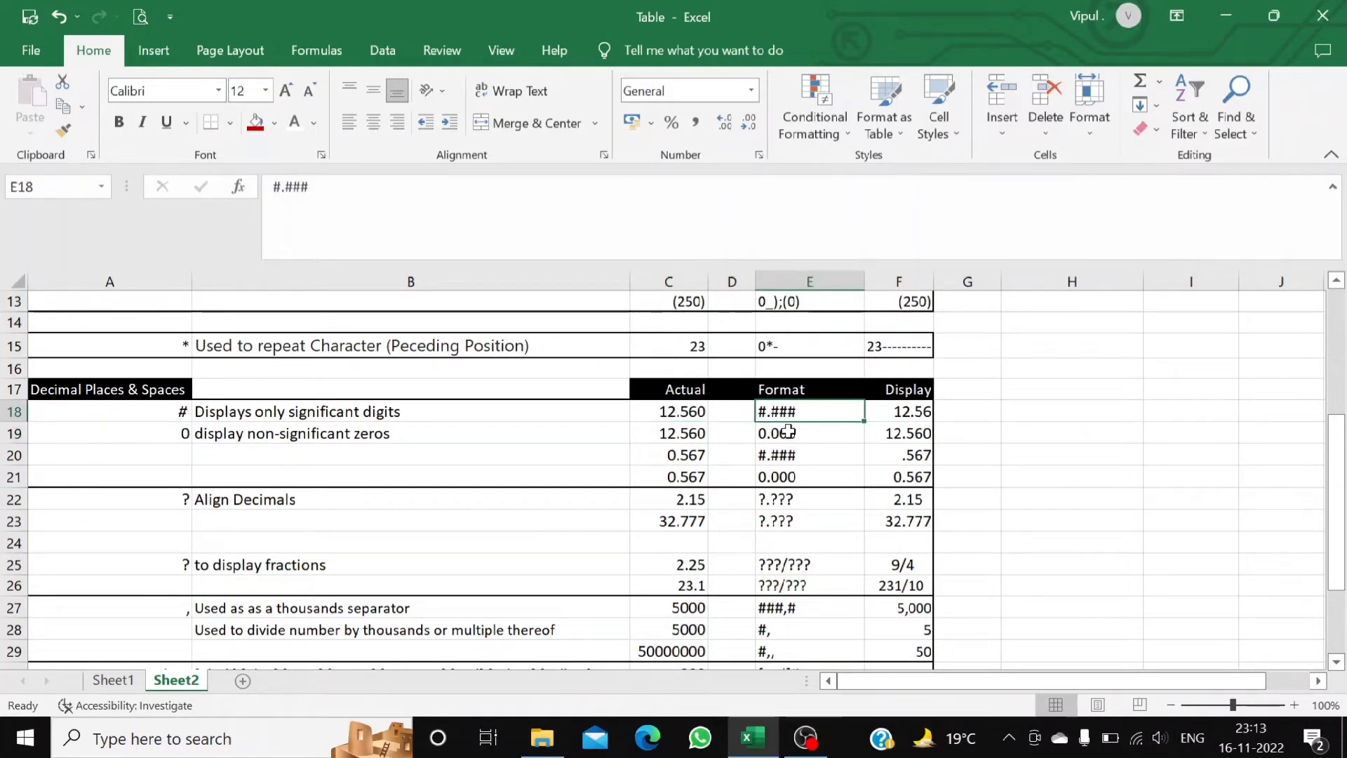
left_click(788, 435)
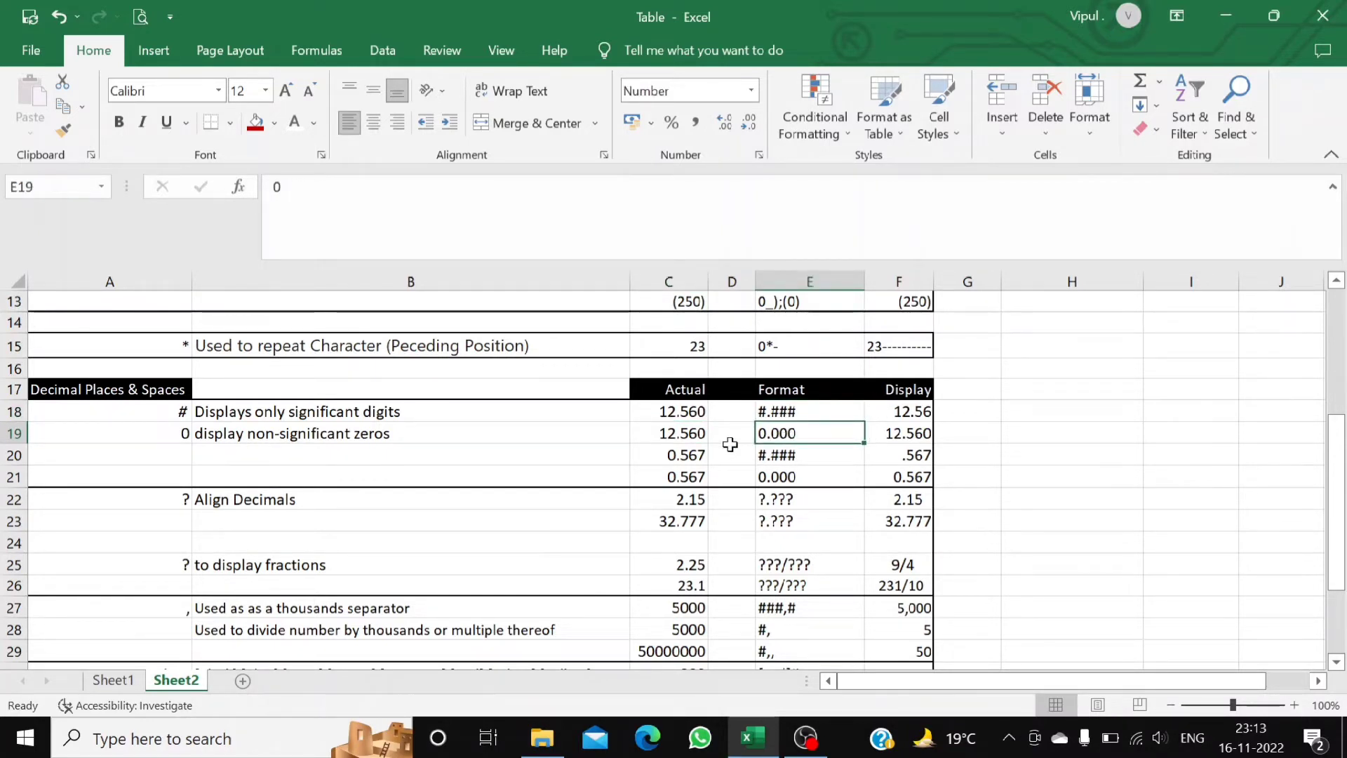
left_click(873, 413)
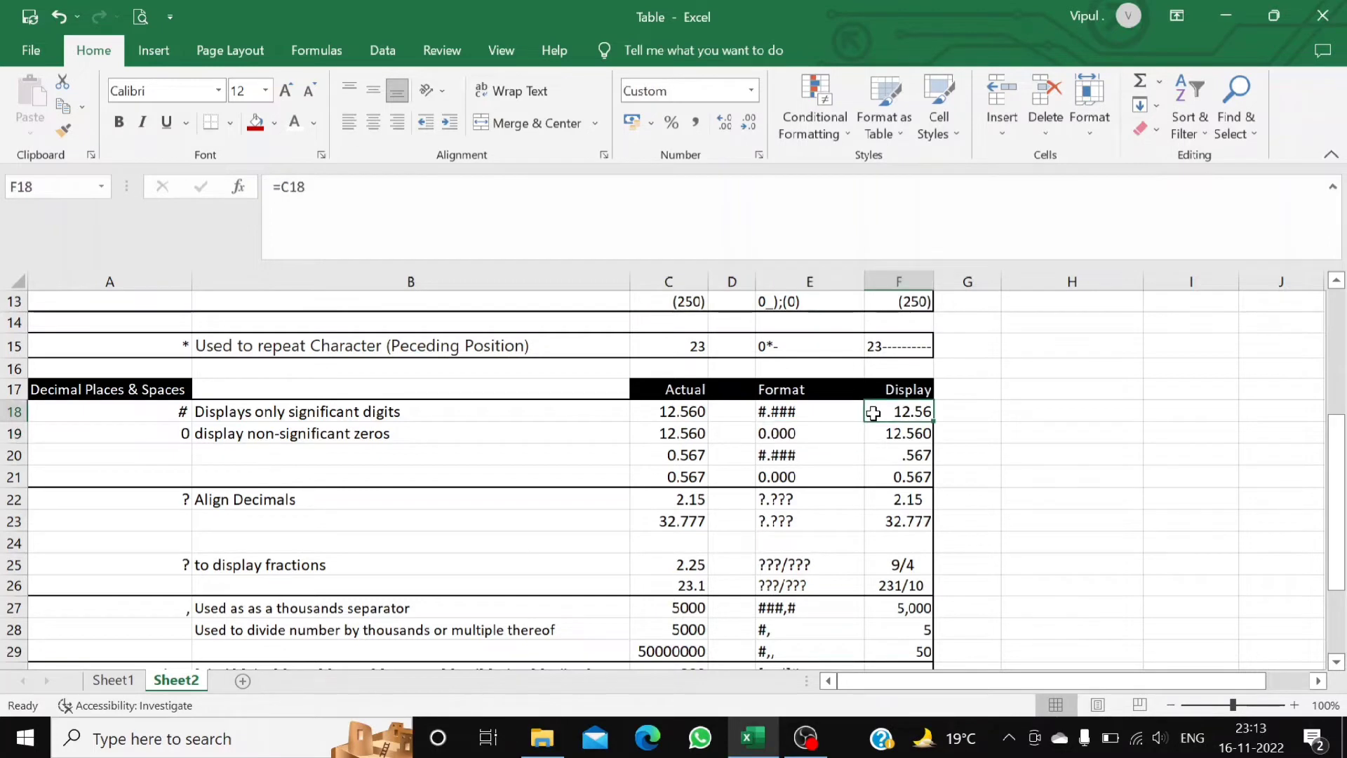
left_click(792, 413)
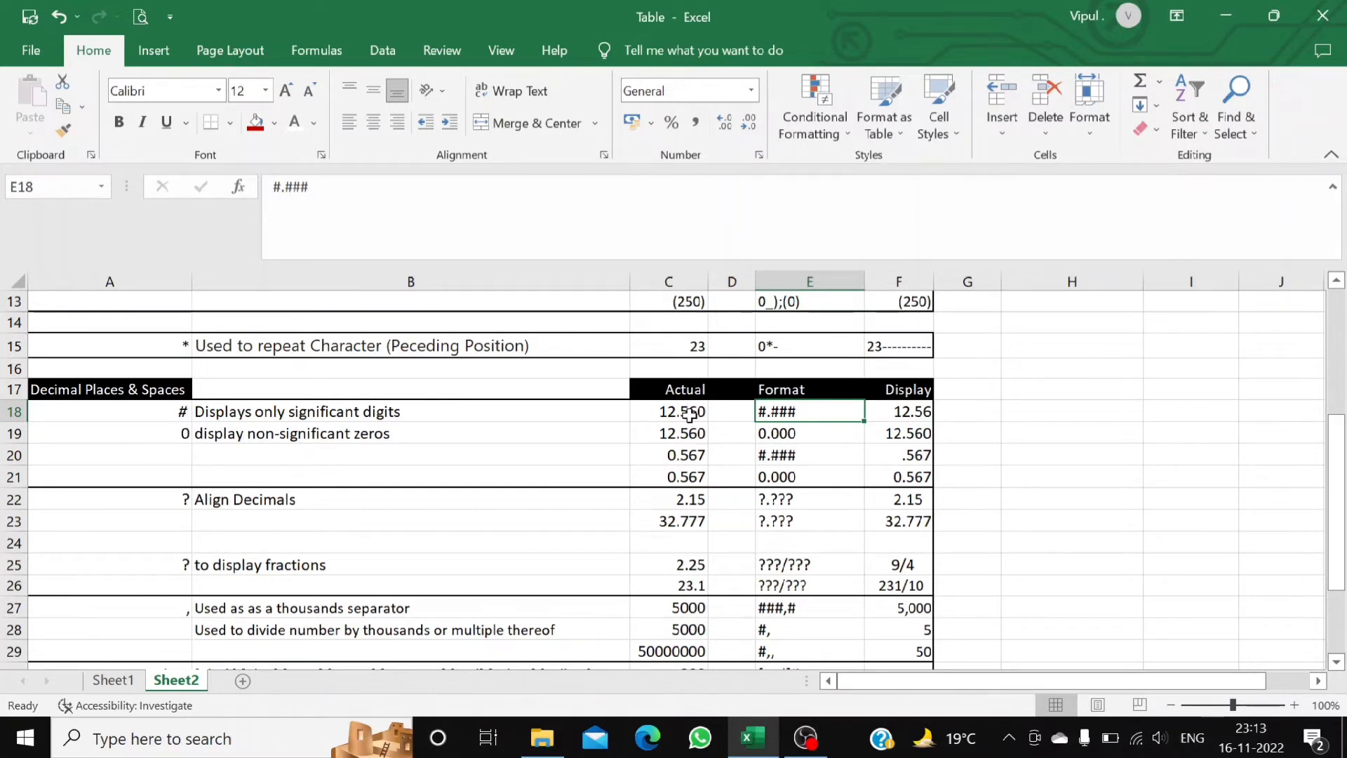
left_click(816, 435)
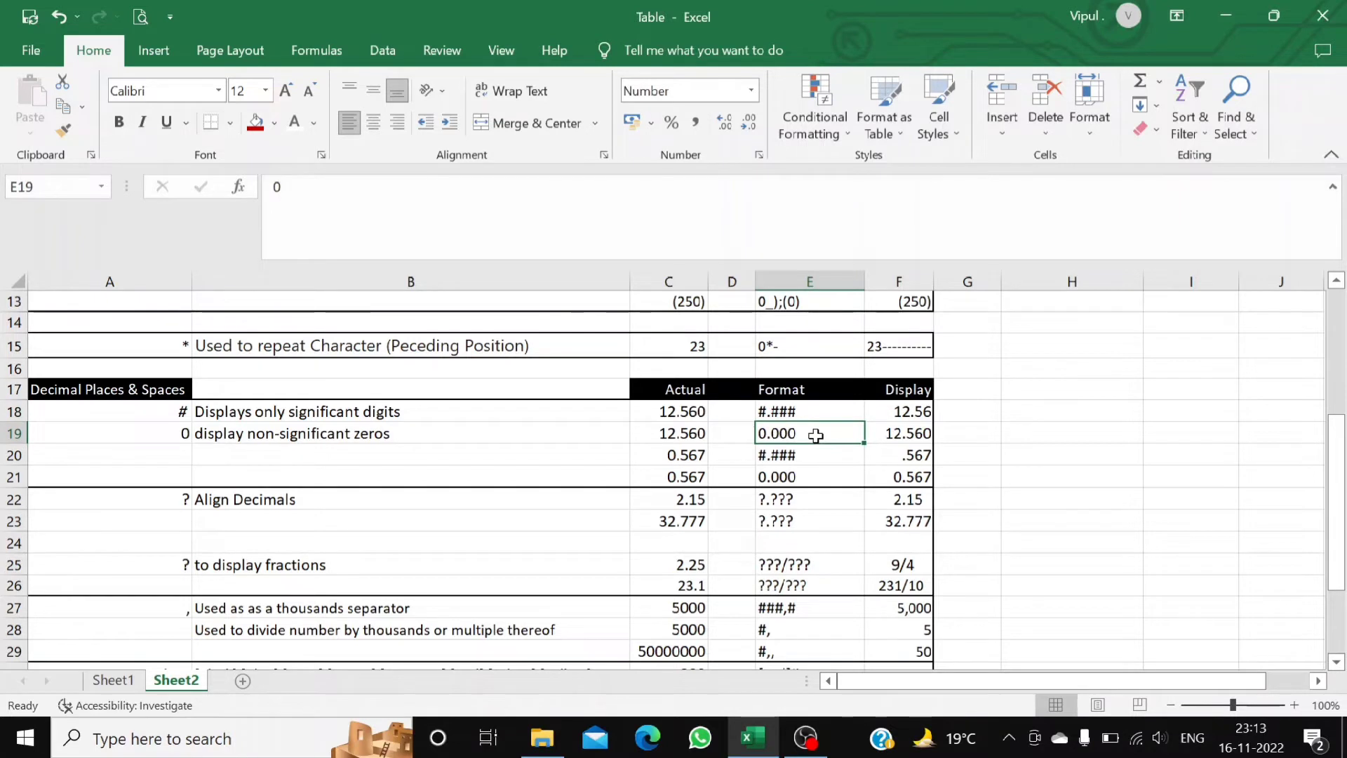
left_click(886, 435)
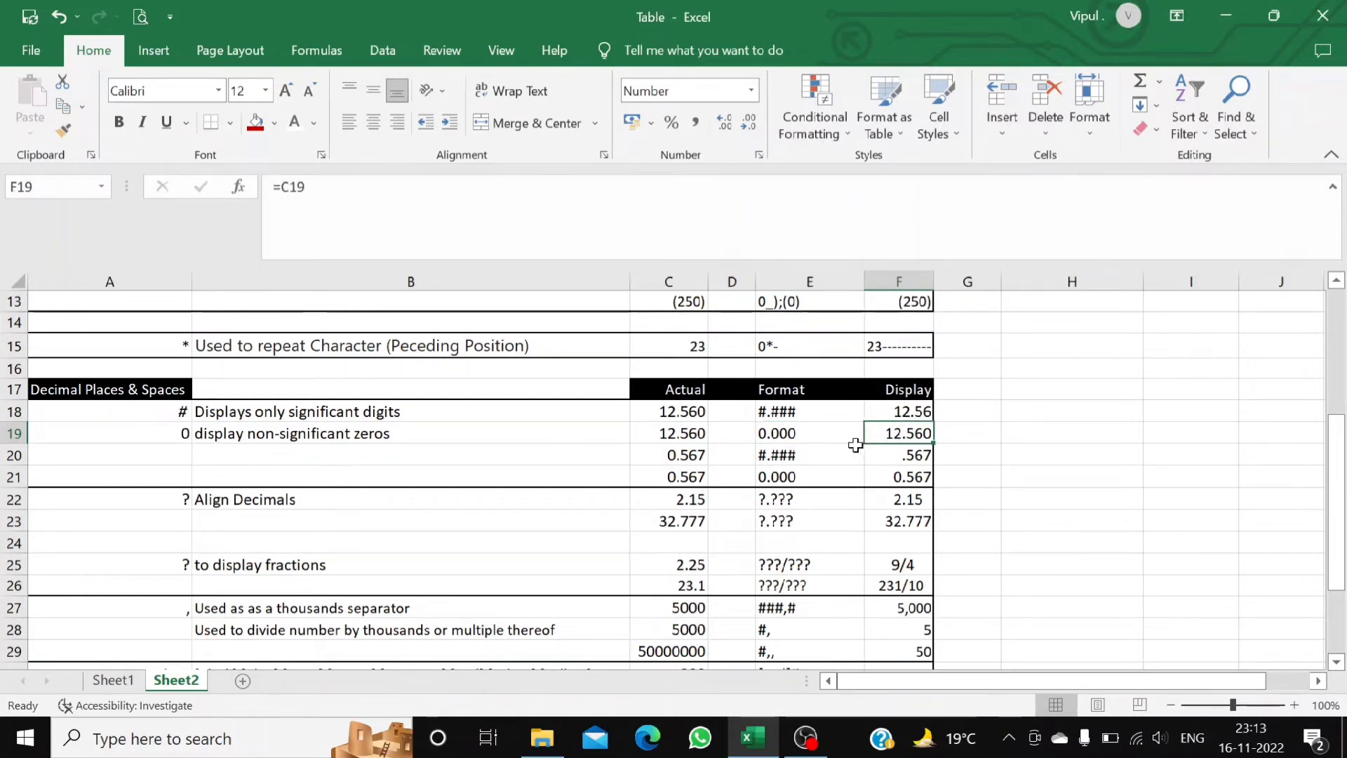
left_click(776, 437)
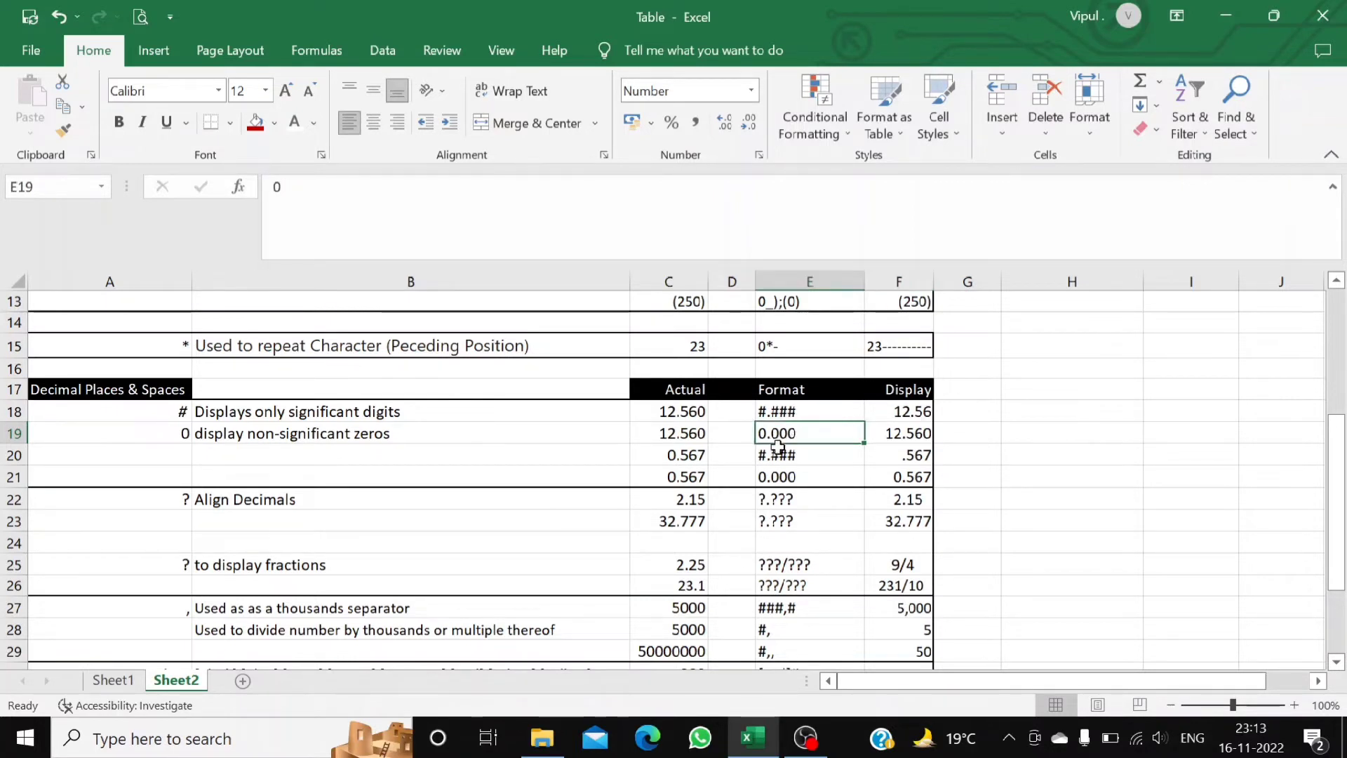
Examine how the #.### and 0.000 codes treat the values in rows 20 and 21, and recheck the codes in E18 and E23.
left_click(686, 457)
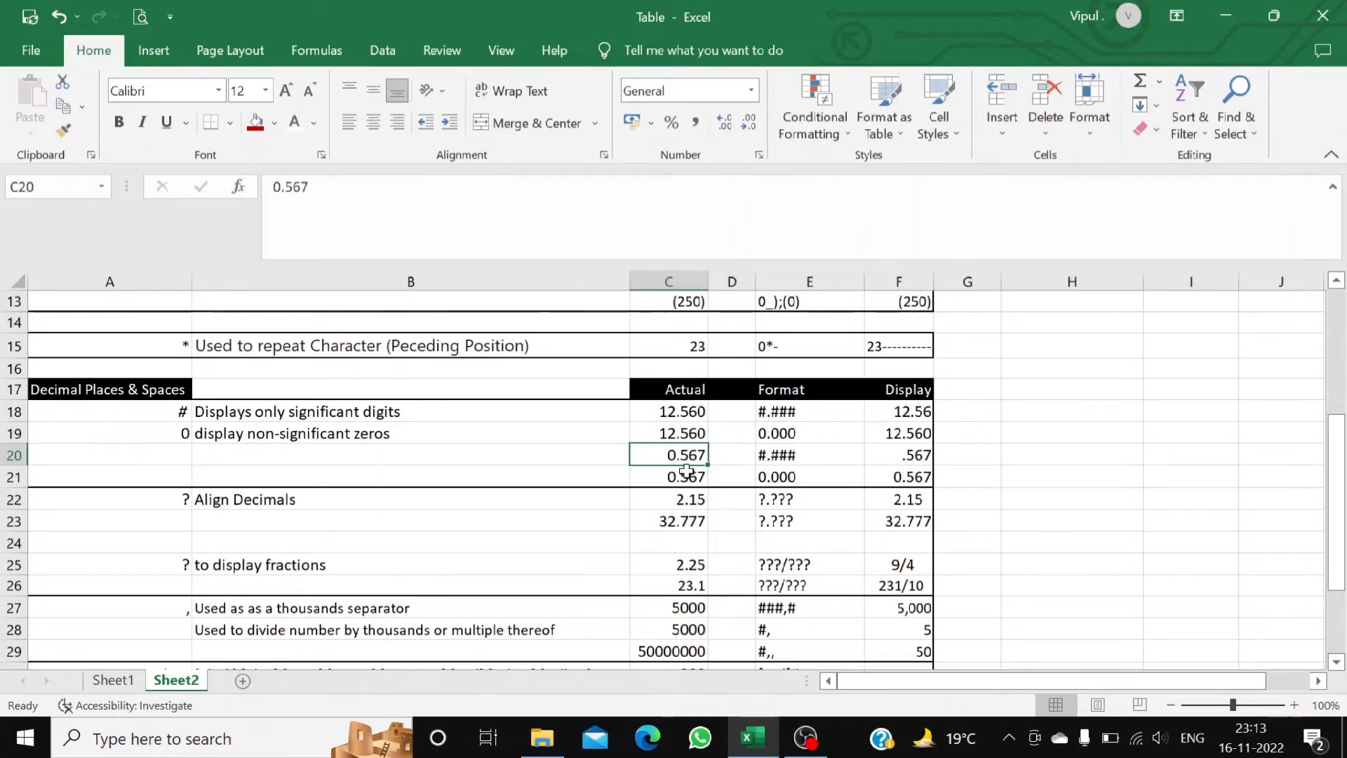
left_click(693, 477)
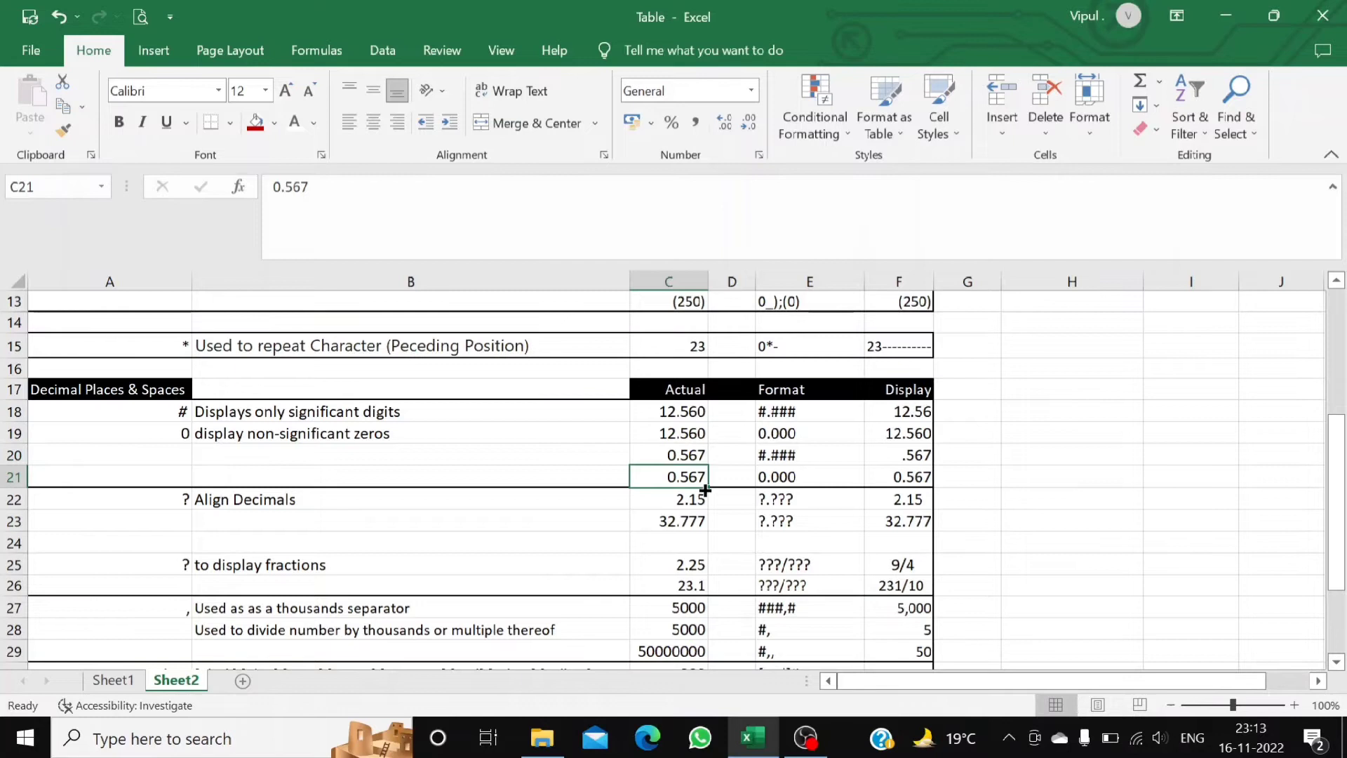
left_click(808, 457)
left_click(800, 477)
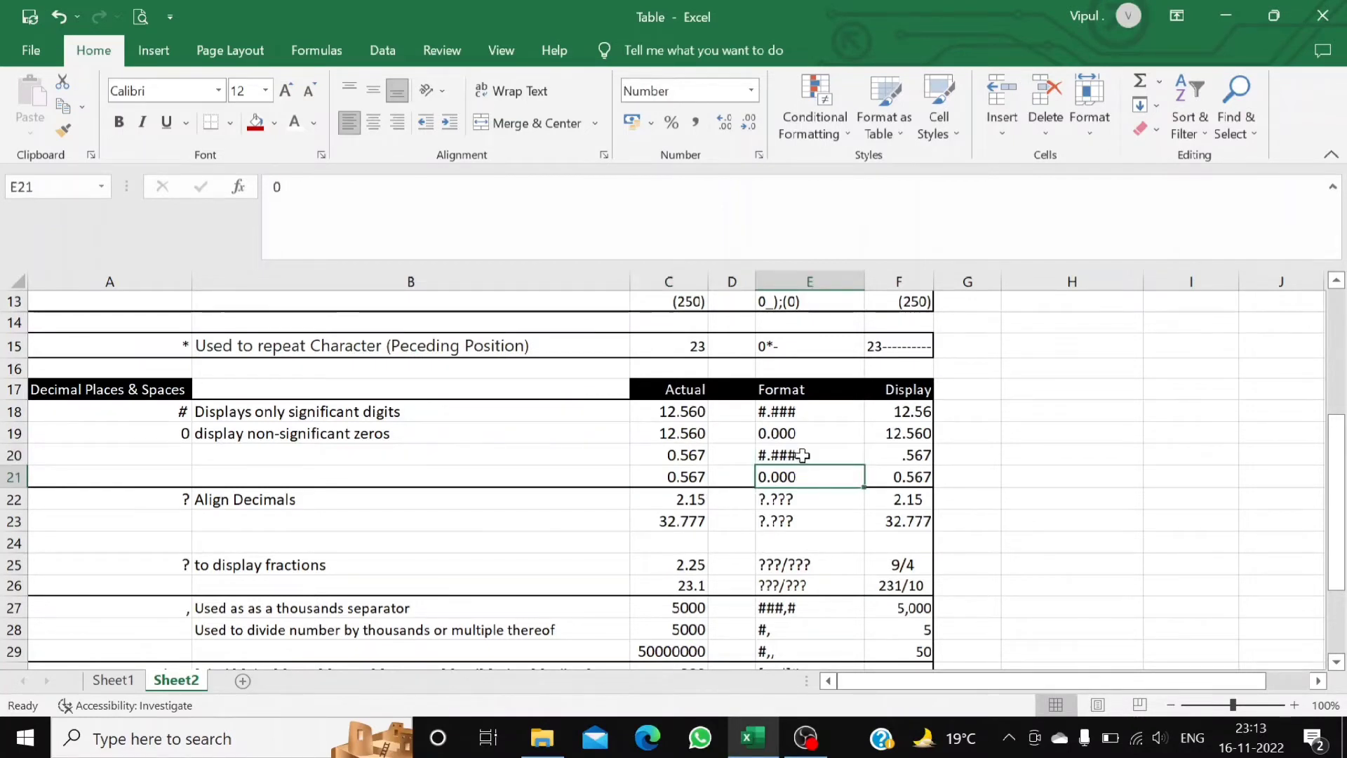
left_click(799, 456)
left_click(802, 477)
left_click(775, 454)
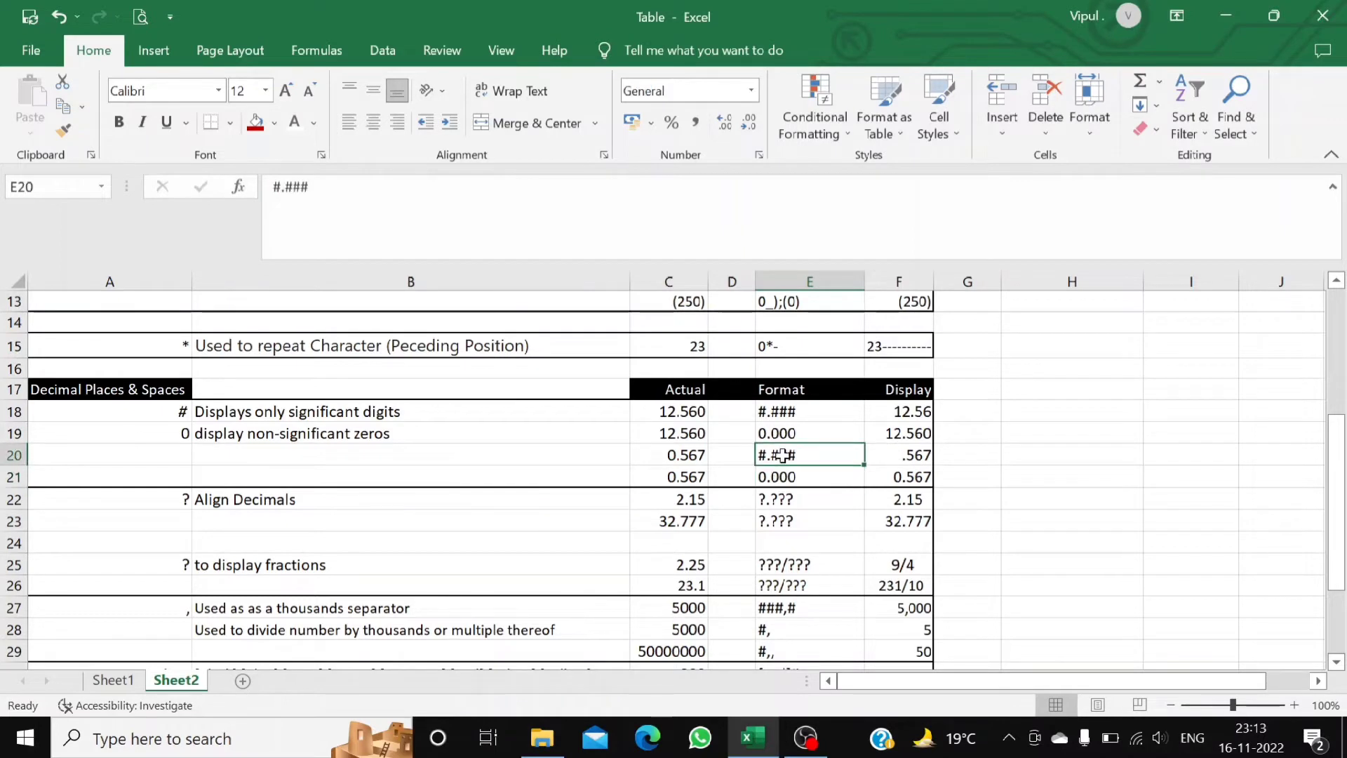
left_click(893, 458)
left_click(646, 456)
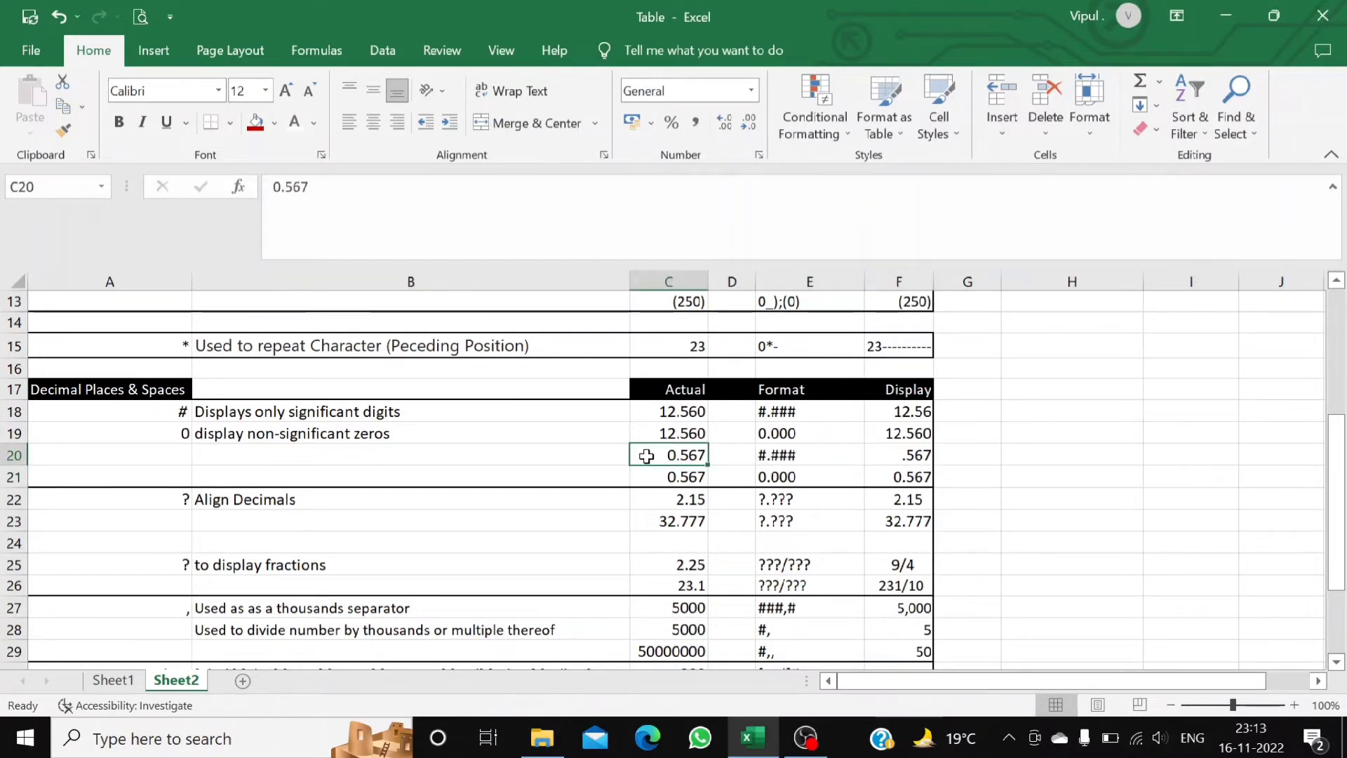
left_click(647, 477)
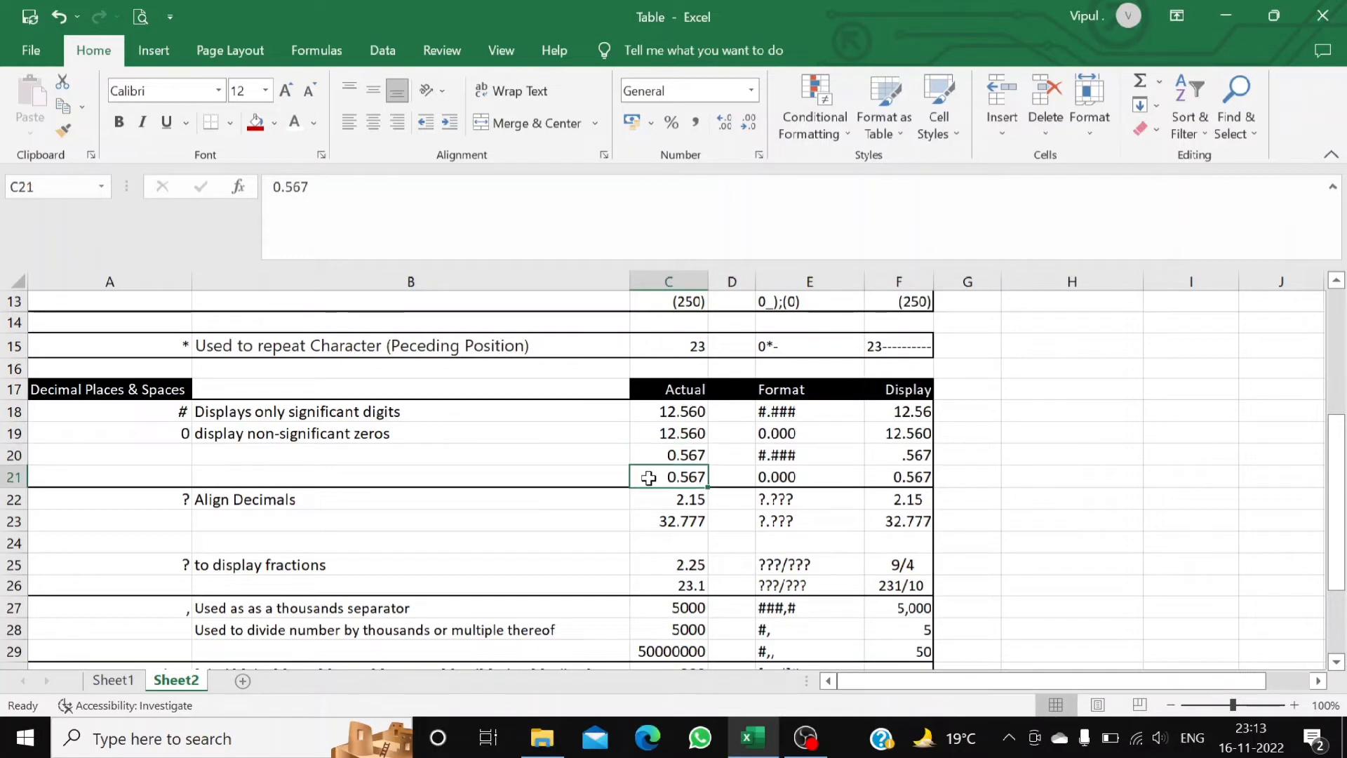
left_click(799, 475)
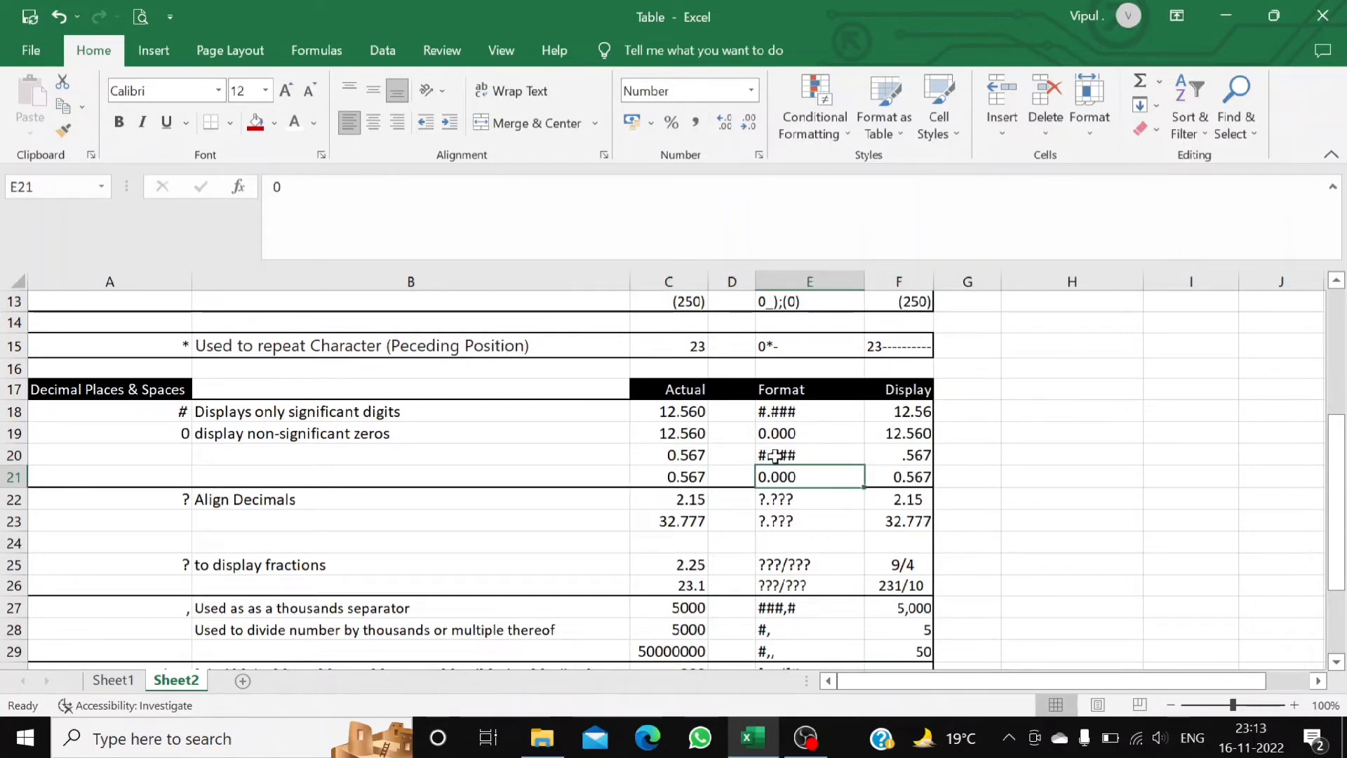
left_click(895, 477)
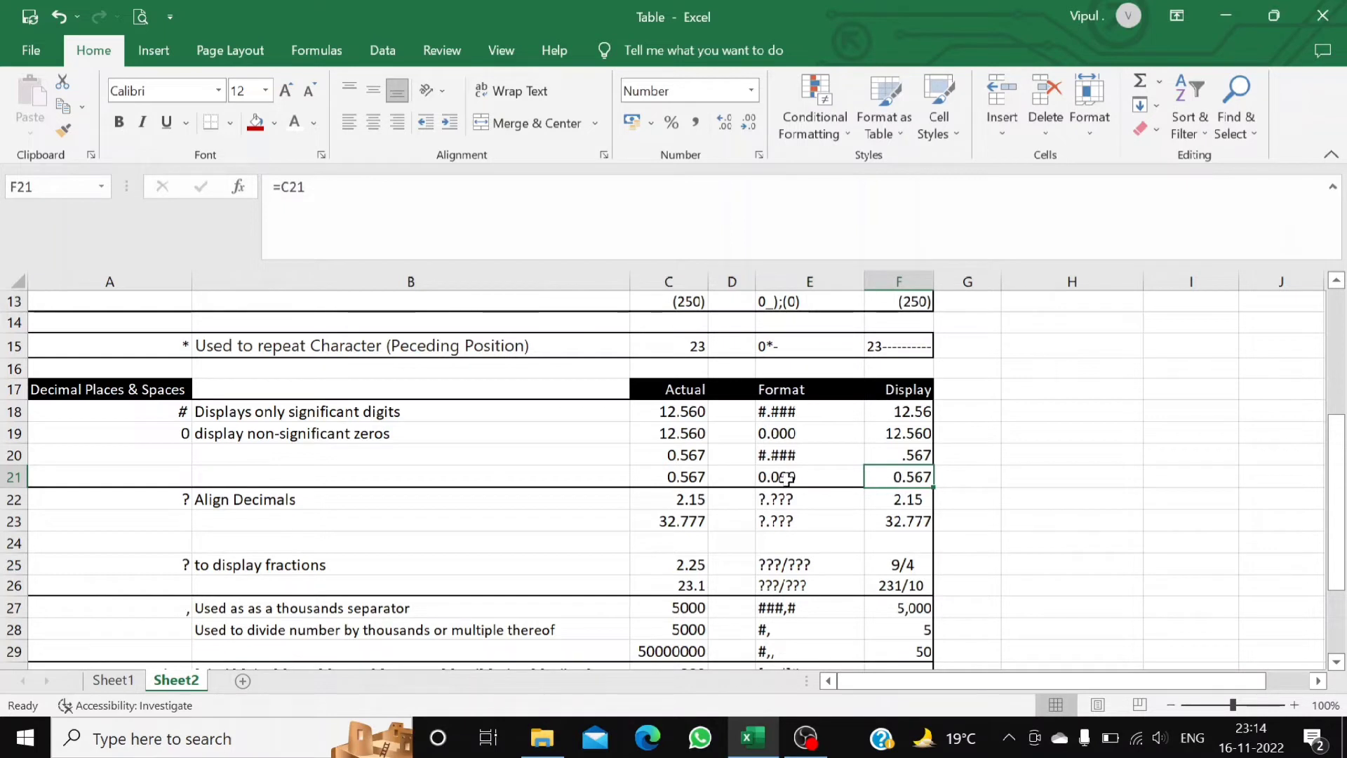
left_click(648, 477)
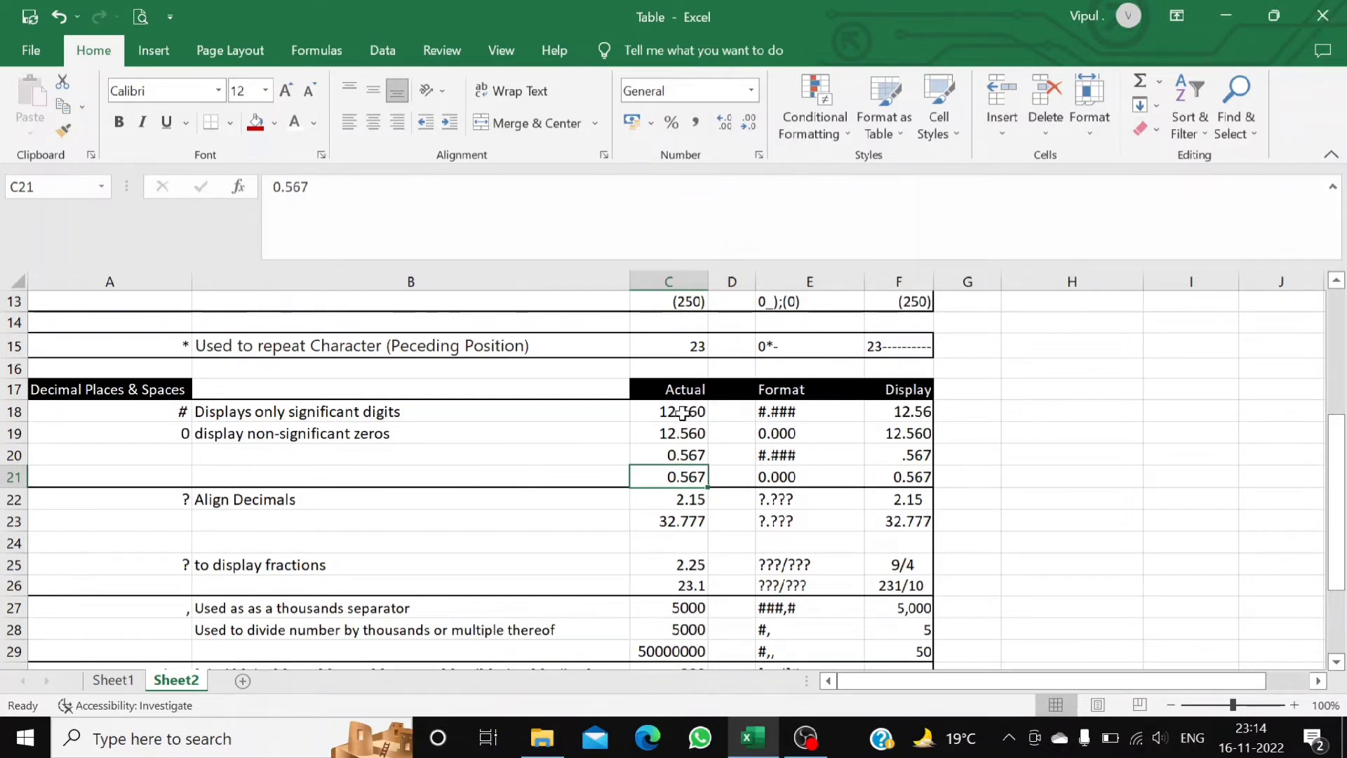
left_click(768, 412)
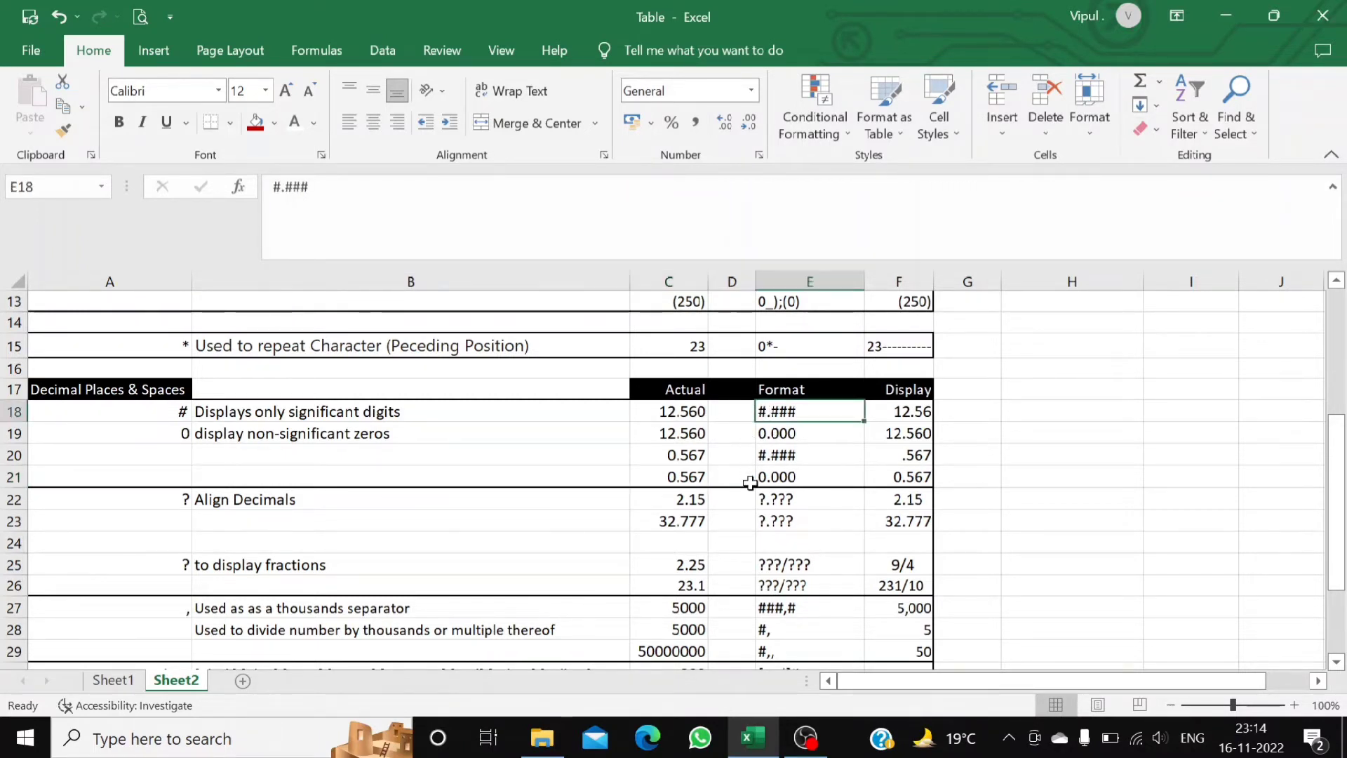
left_click(766, 520)
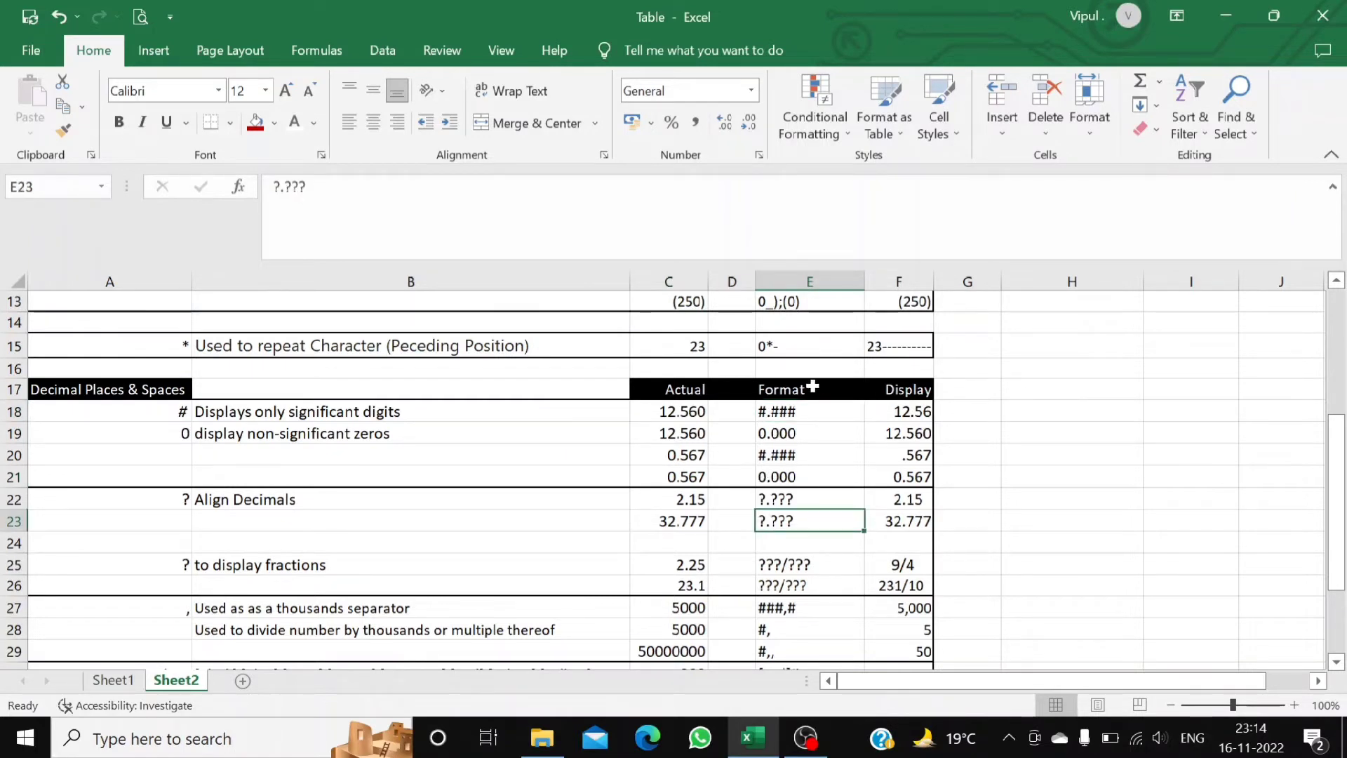
left_click(796, 413)
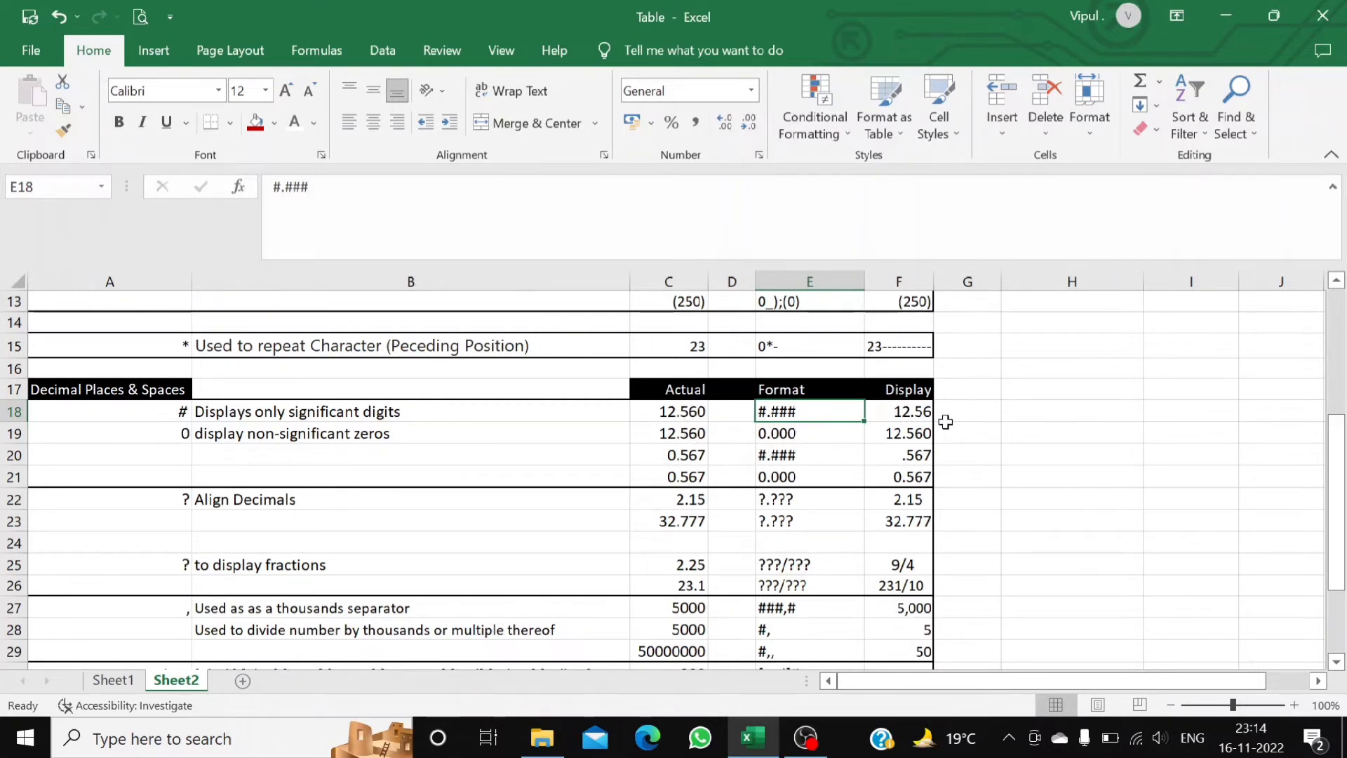
Enter the formula =C18 in H18 to reference the actual value.
left_click(1031, 416)
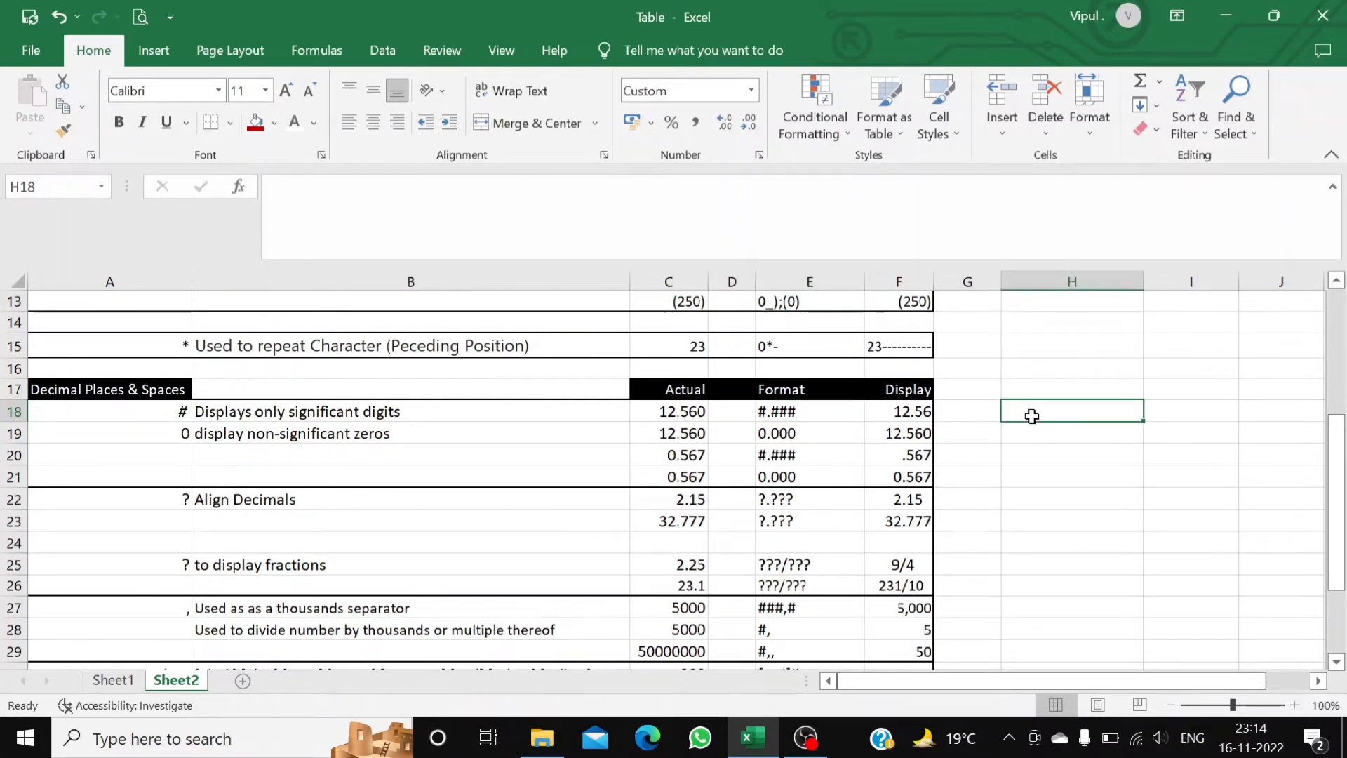
type("=")
key("Left")
key("Left")
key("Left")
key("Left")
key("Left")
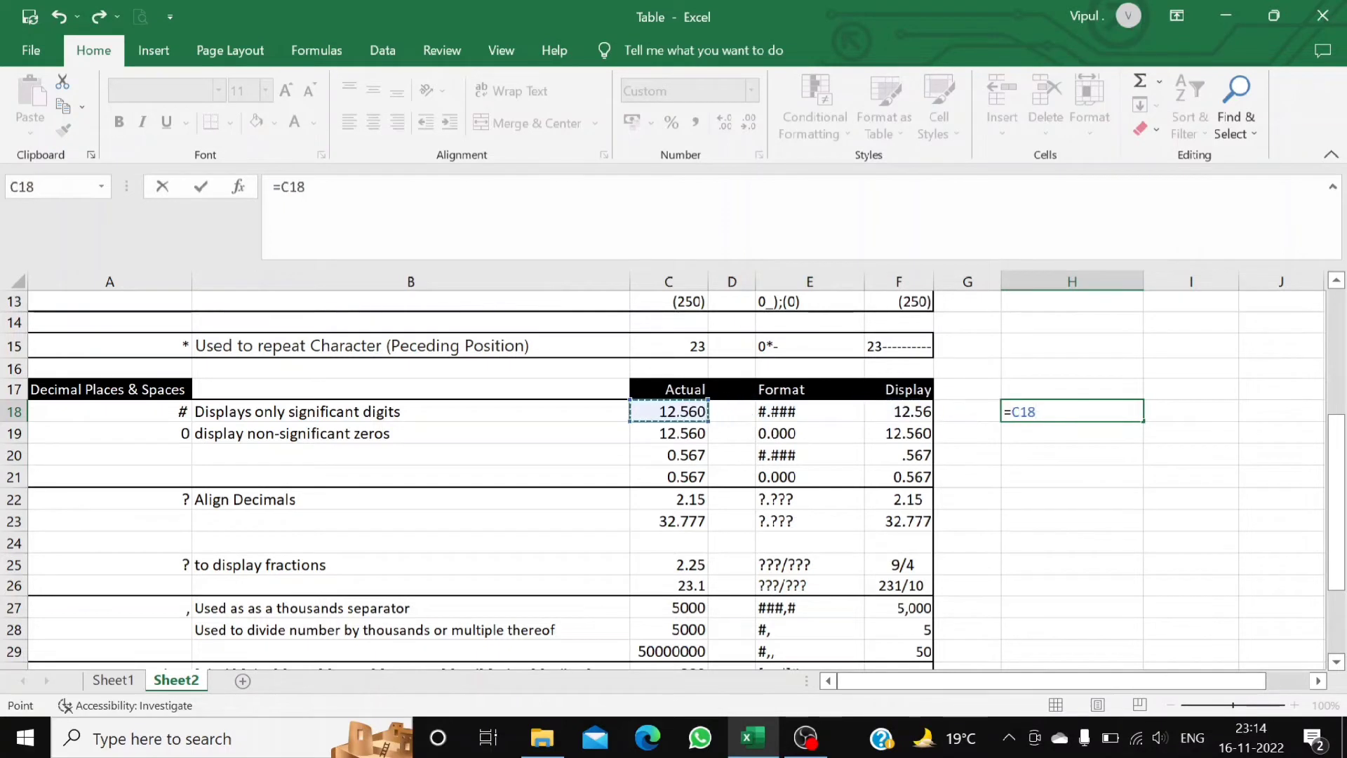
key("Return")
Clear the existing formatting from H18 while keeping its formula.
left_click(1031, 416)
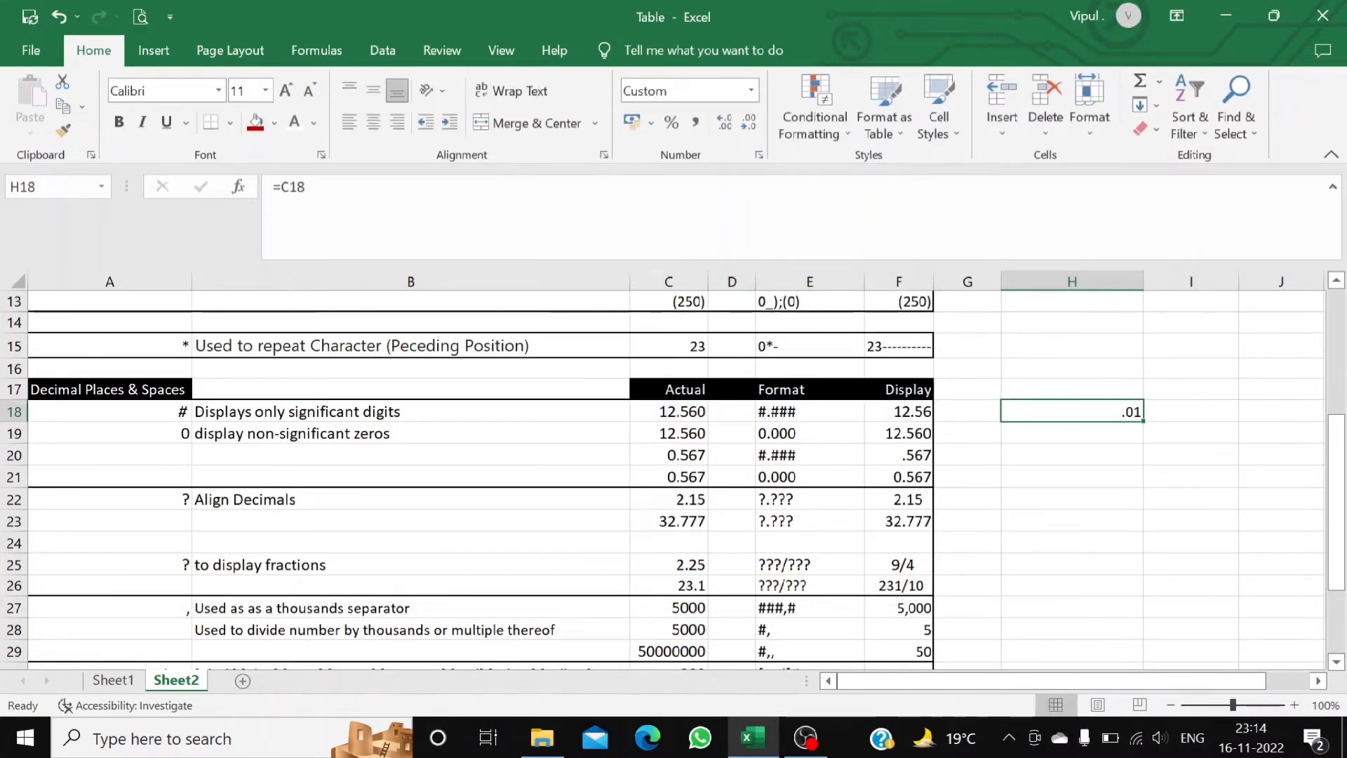
left_click(1150, 130)
left_click(1158, 184)
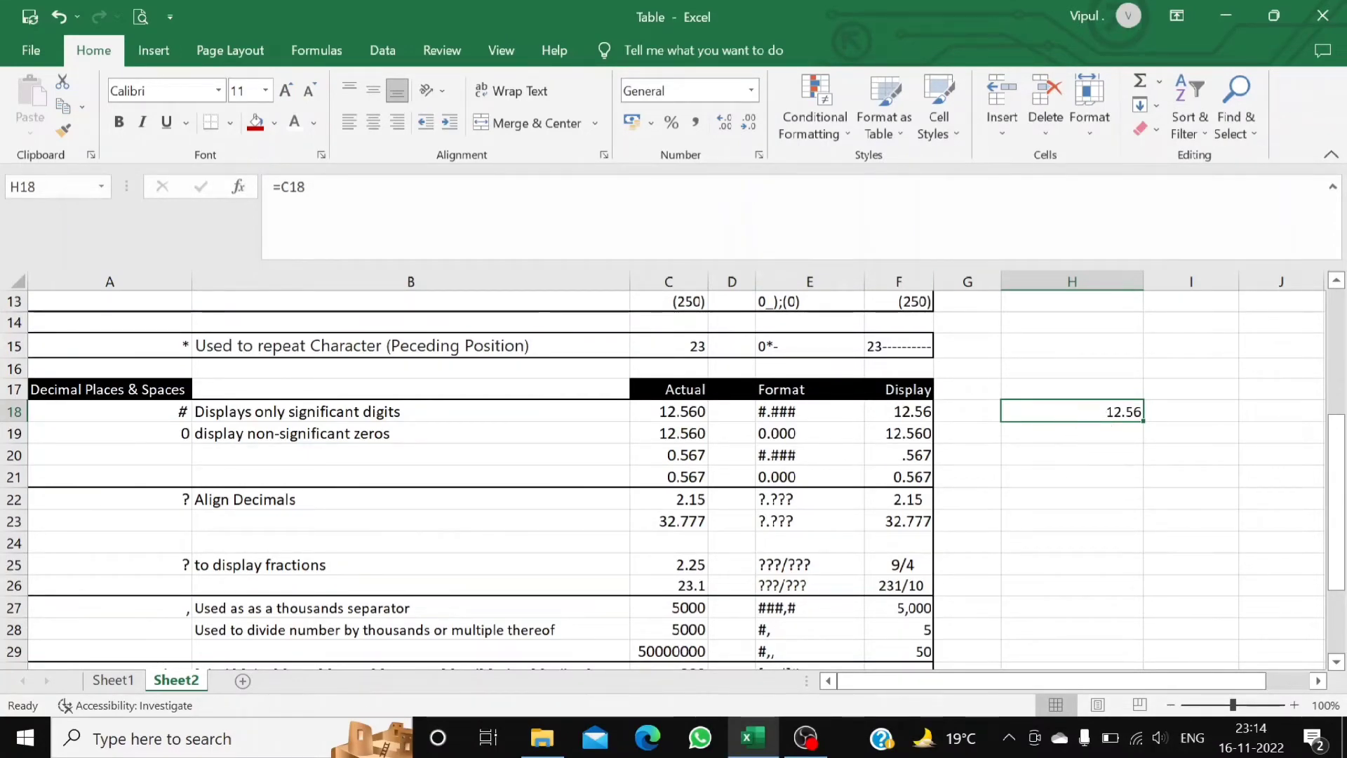
Apply the custom number format code ?.??? to H18.
left_click(760, 154)
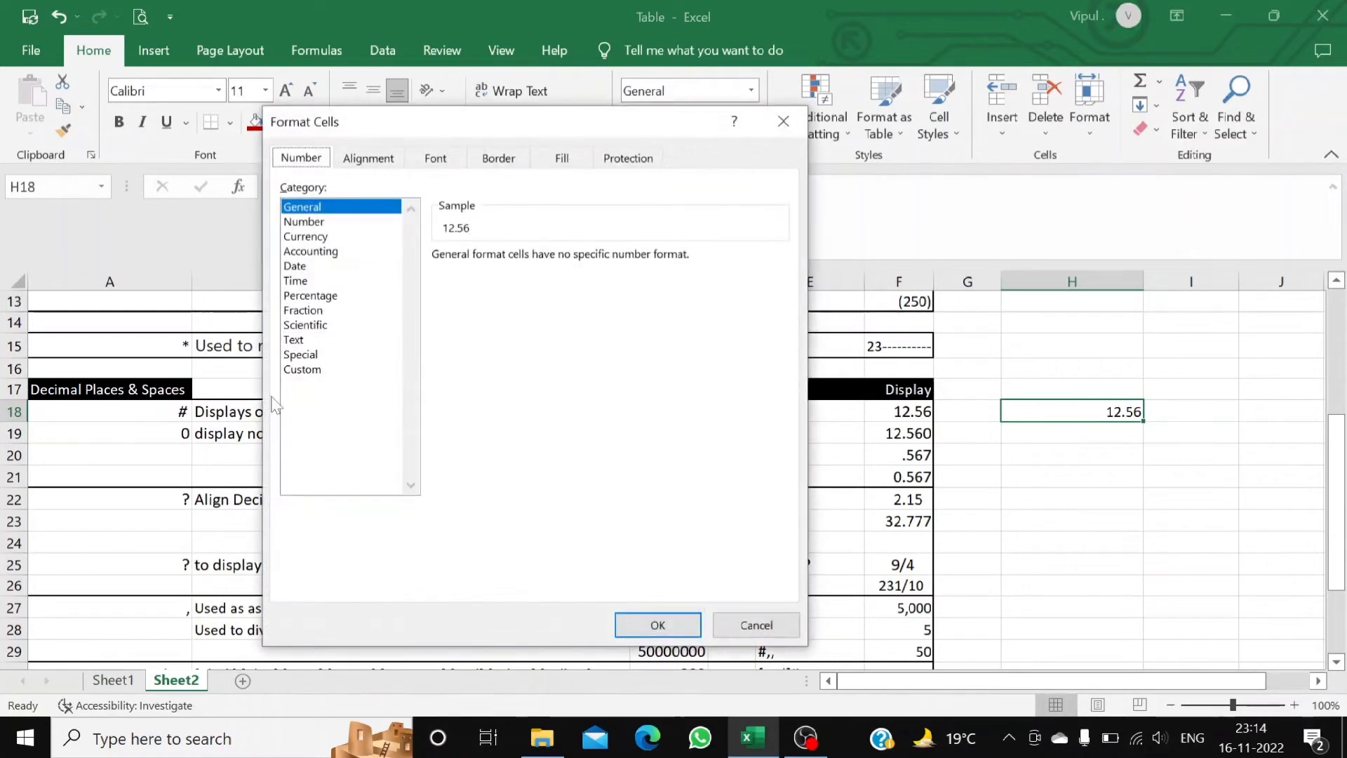
left_click(305, 370)
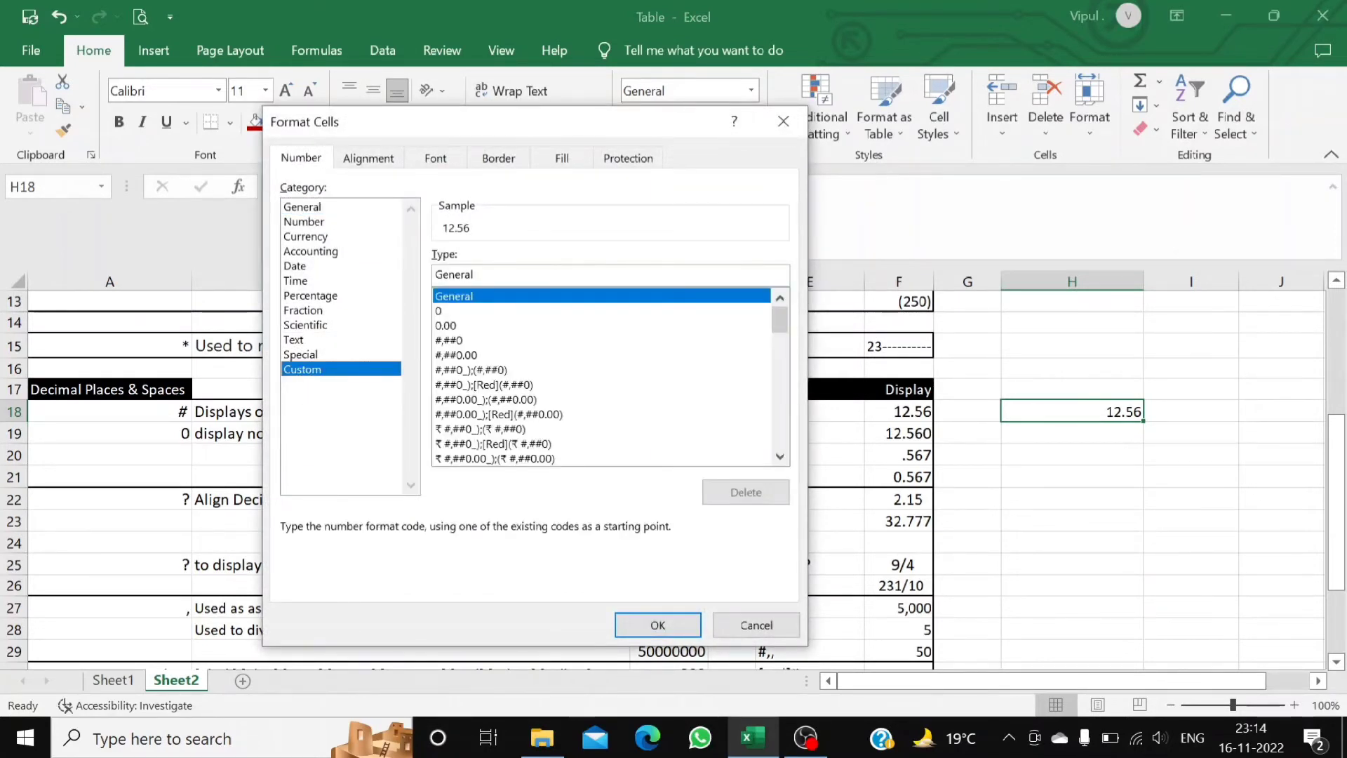
left_click_drag(475, 274, 449, 274)
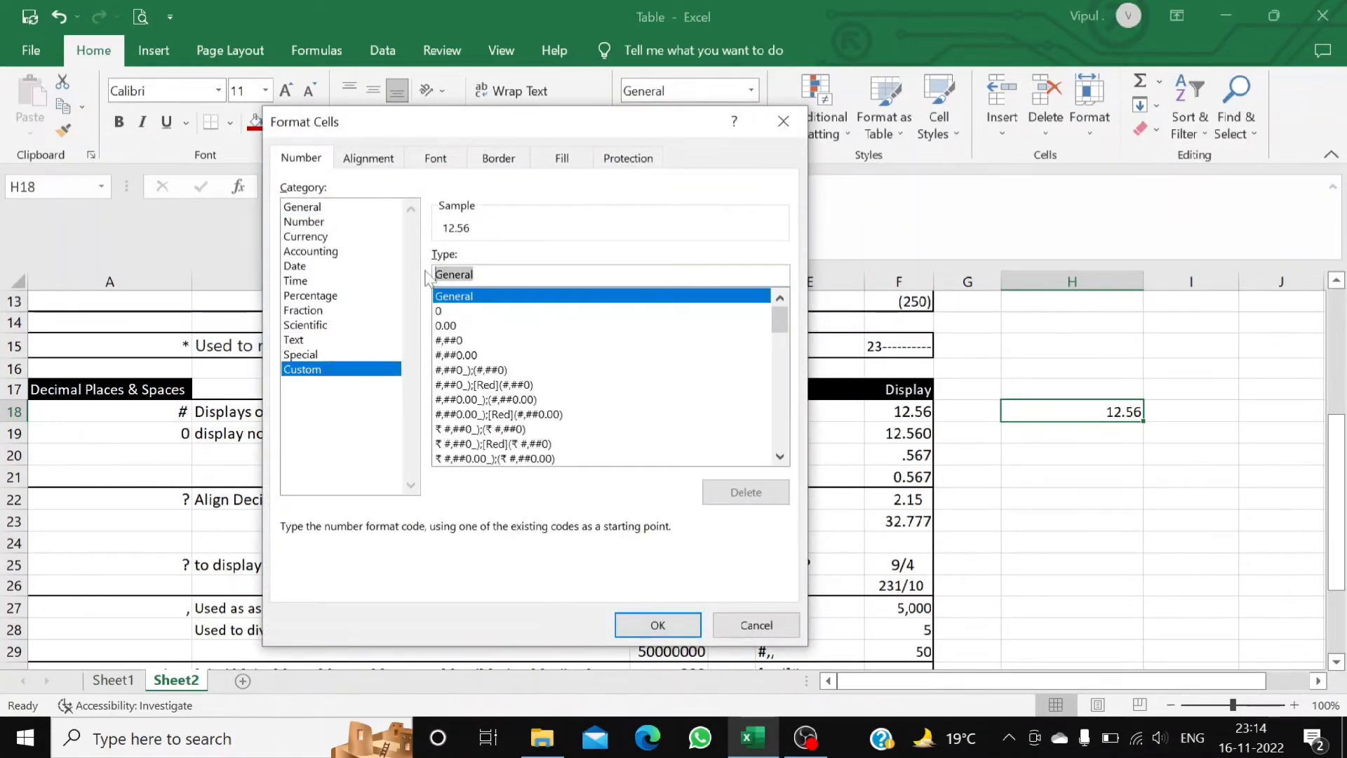
type("?")
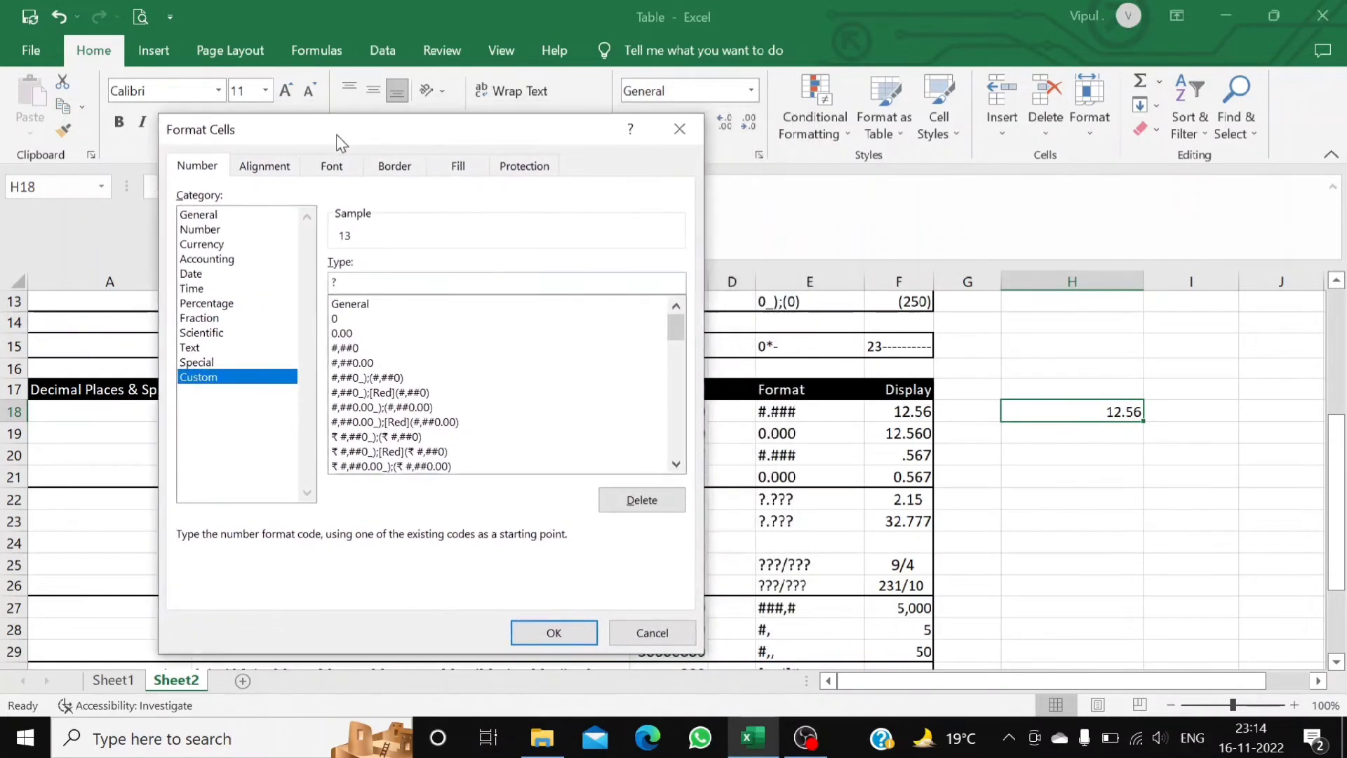
left_click_drag(445, 131, 338, 139)
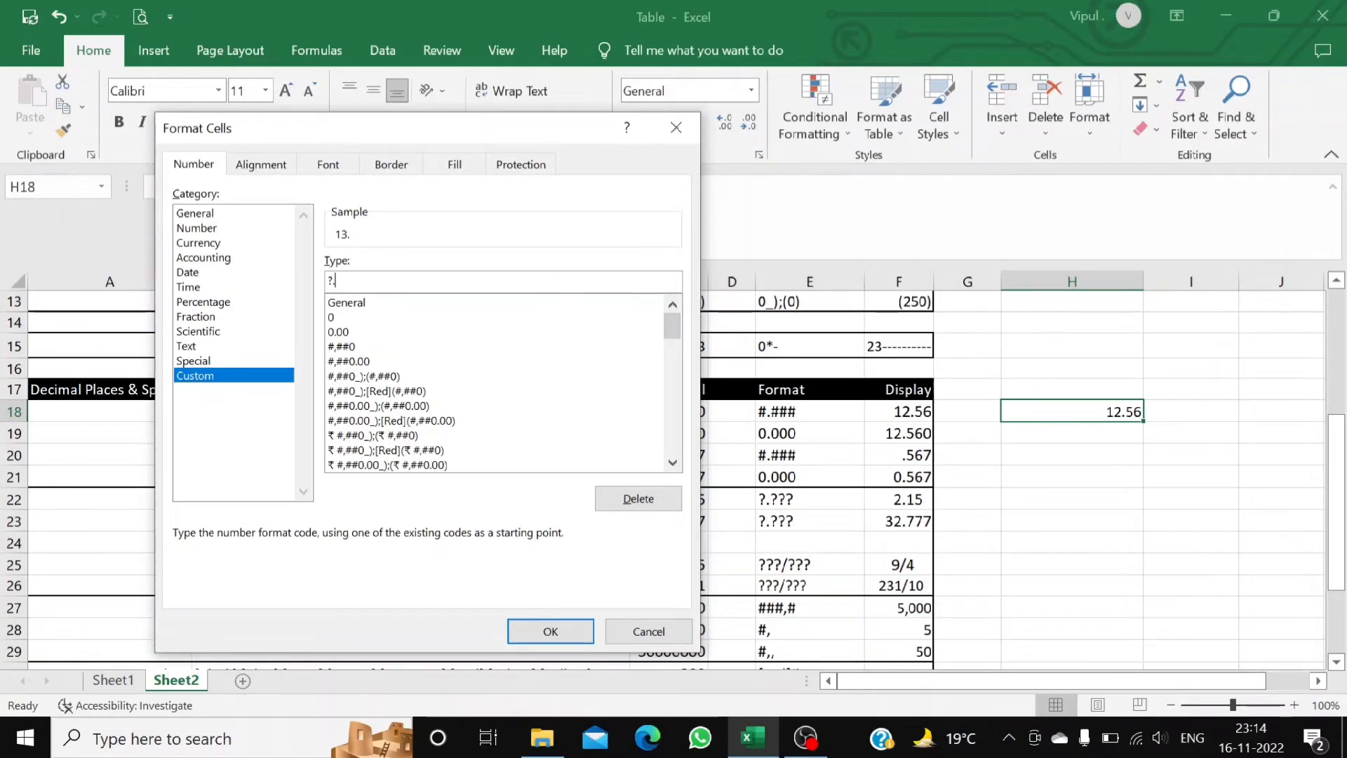
type(".?")
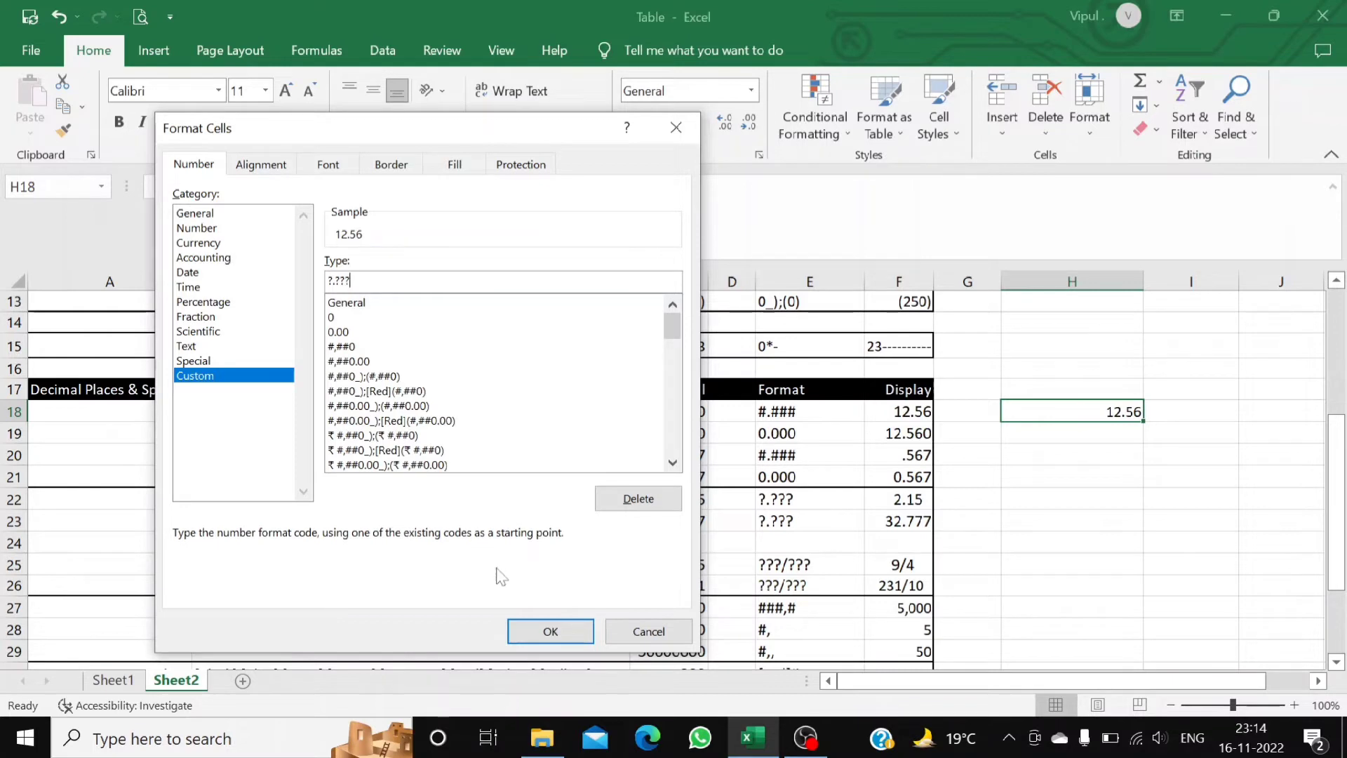
left_click(537, 631)
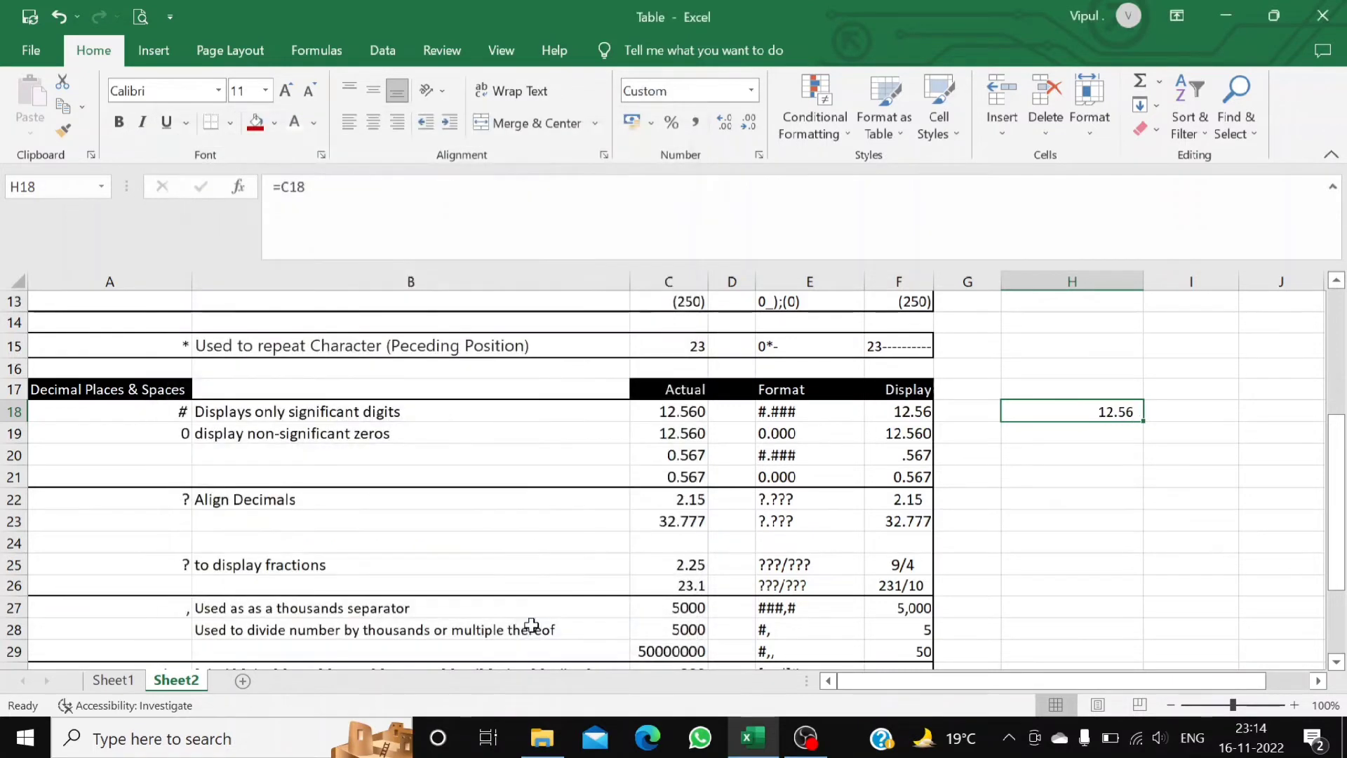
Compare the formatted value in H18 with the display value in F18, and look back at the Text & Spacing codes.
left_click(1109, 448)
left_click(1116, 412)
left_click(912, 411)
left_click(1103, 411)
scroll(1018, 442, "up", 1)
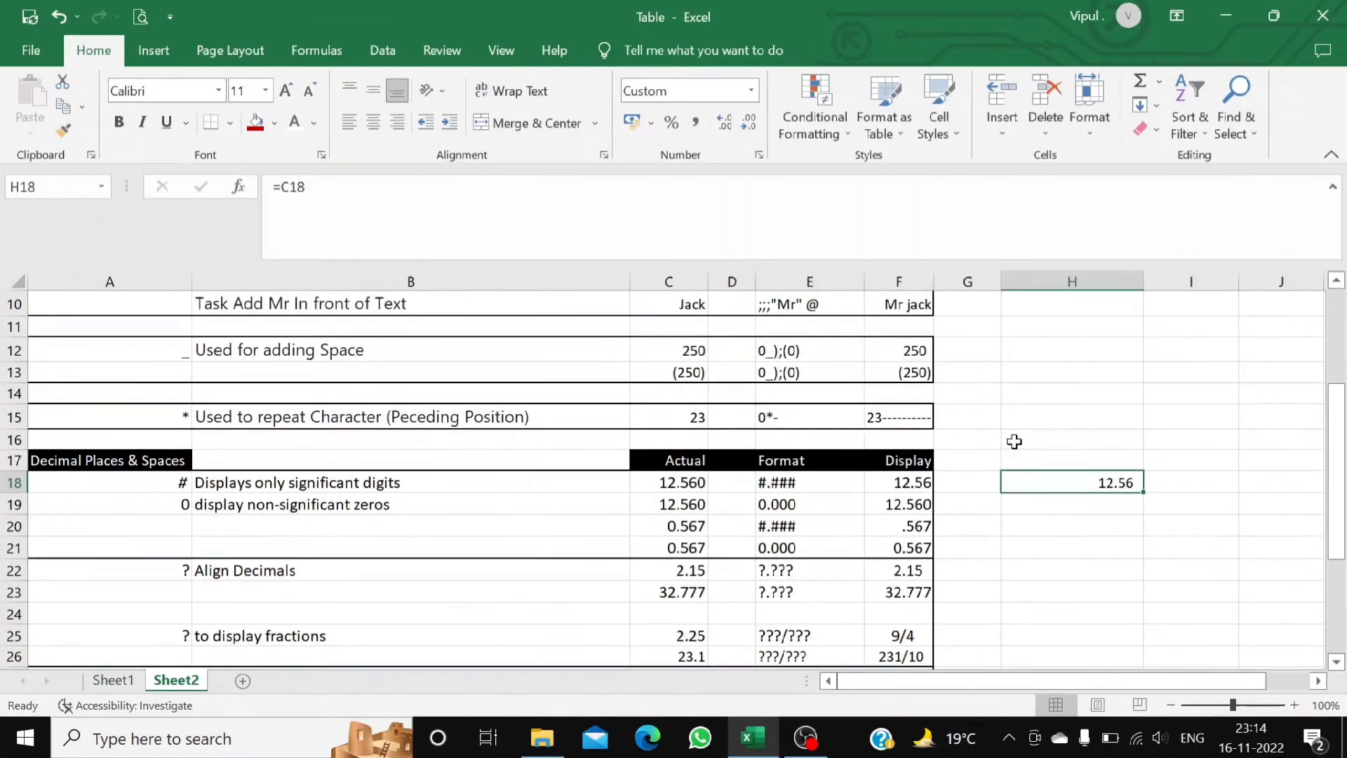
scroll(242, 415, "up", 2)
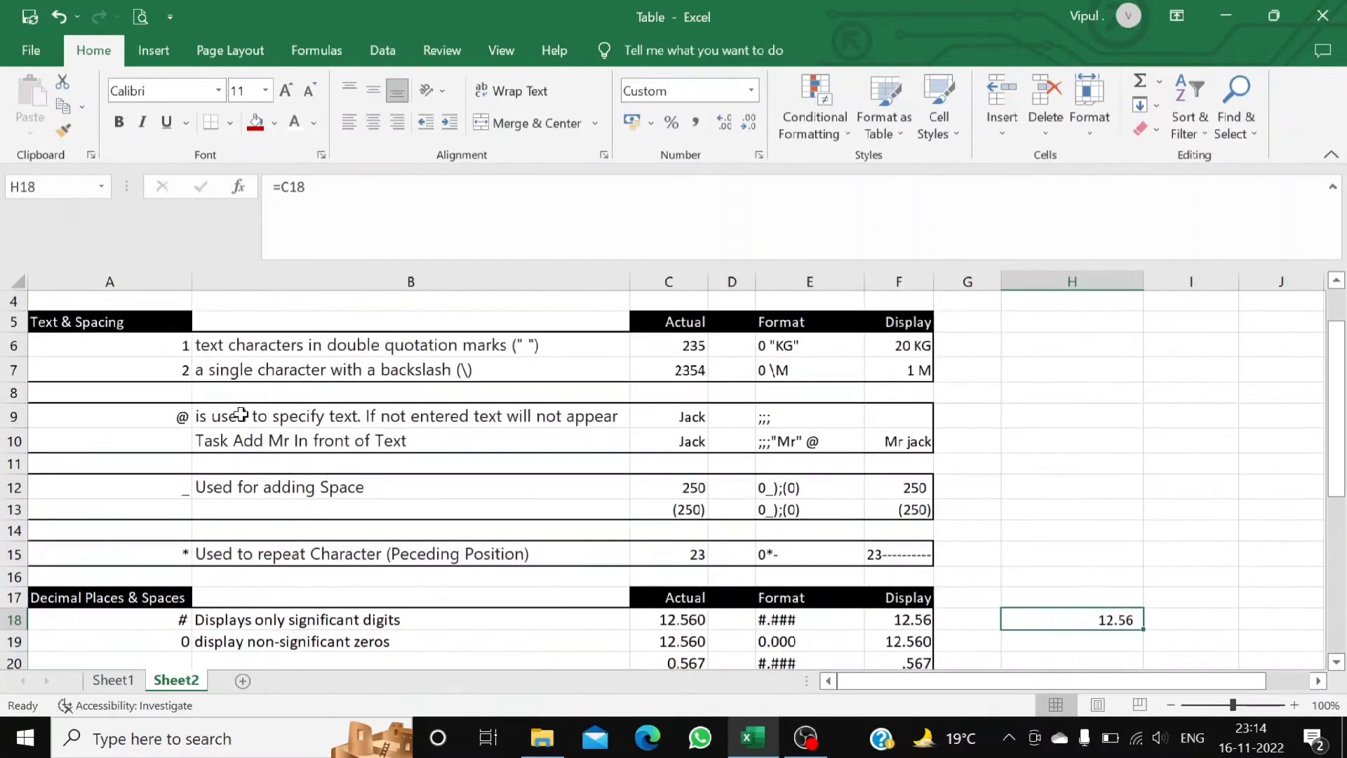
Compare the # code in row 18 and its #.### format with the ? Align Decimals code in row 22.
scroll(242, 414, "down", 2)
scroll(806, 536, "down", 3)
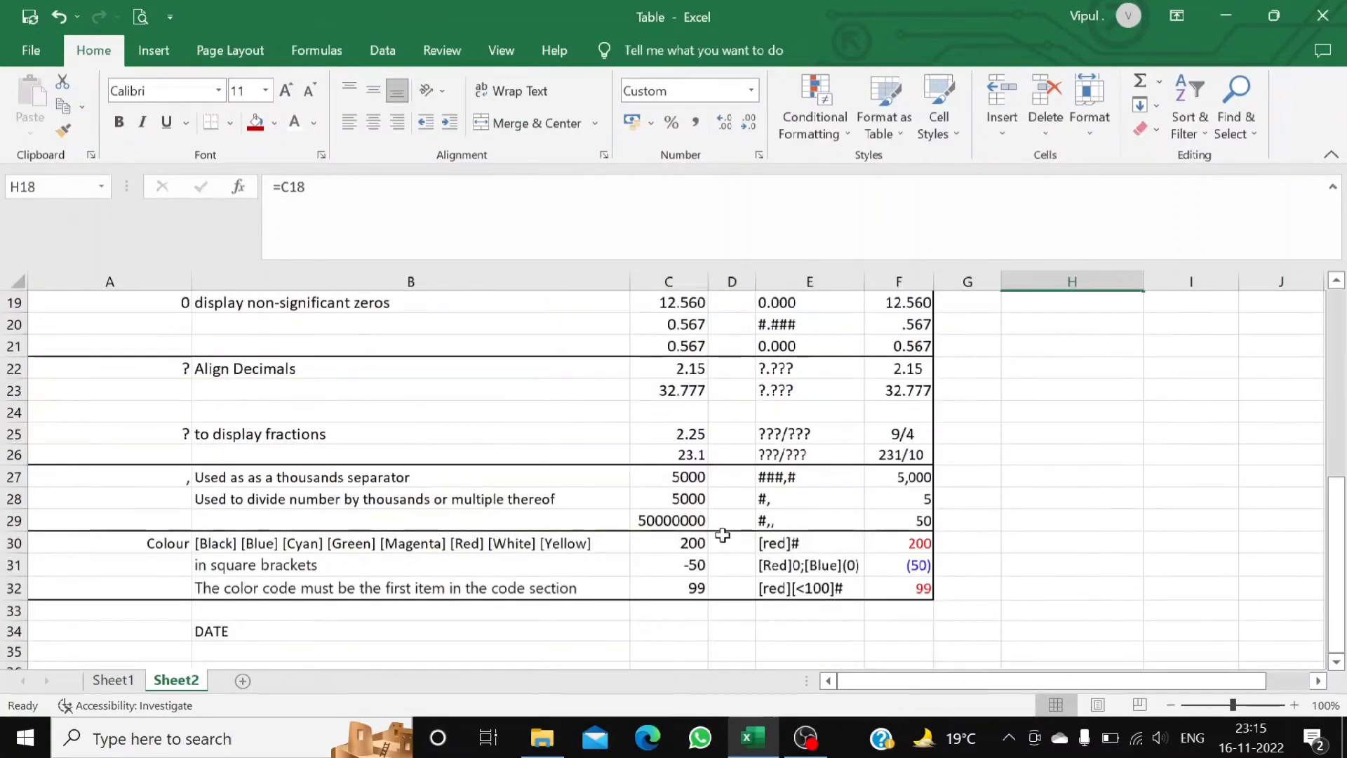
scroll(740, 427, "up", 1)
left_click(318, 433)
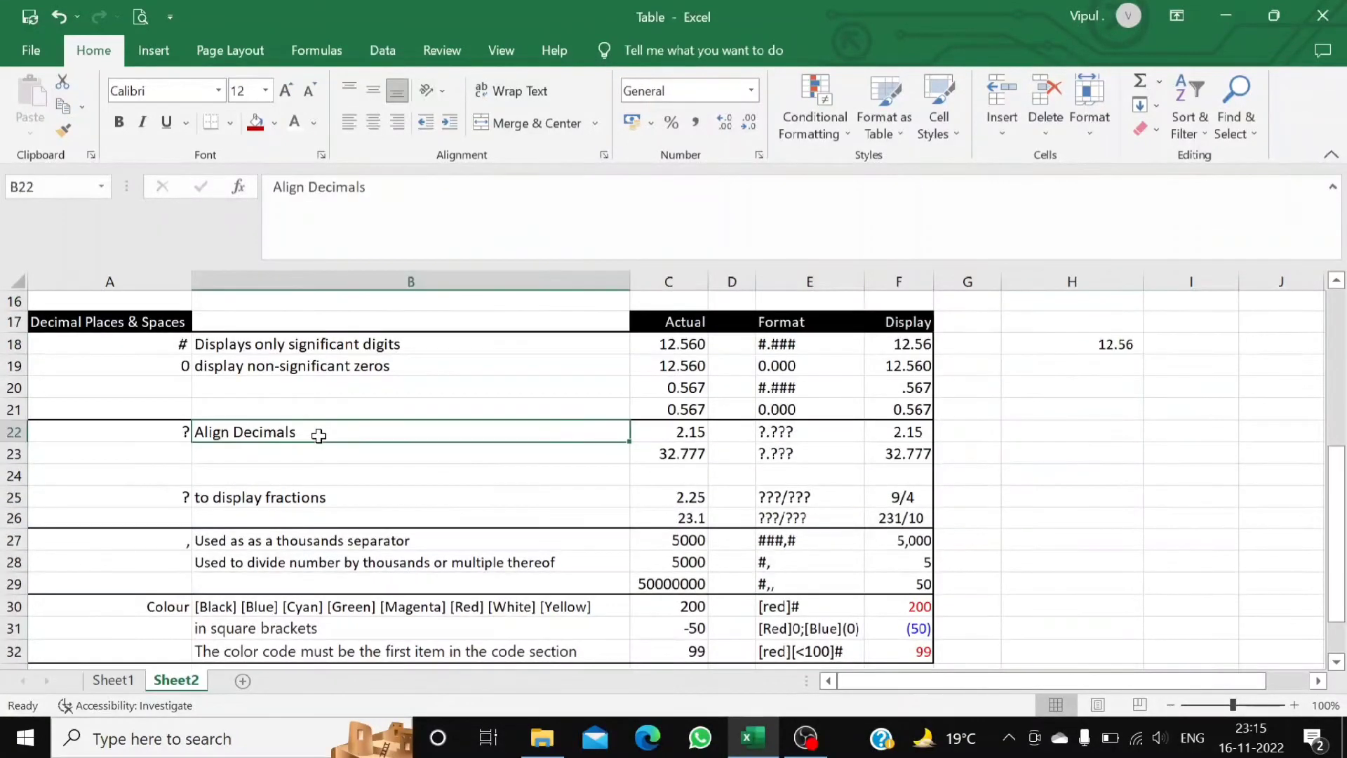
scroll(975, 502, "up", 2)
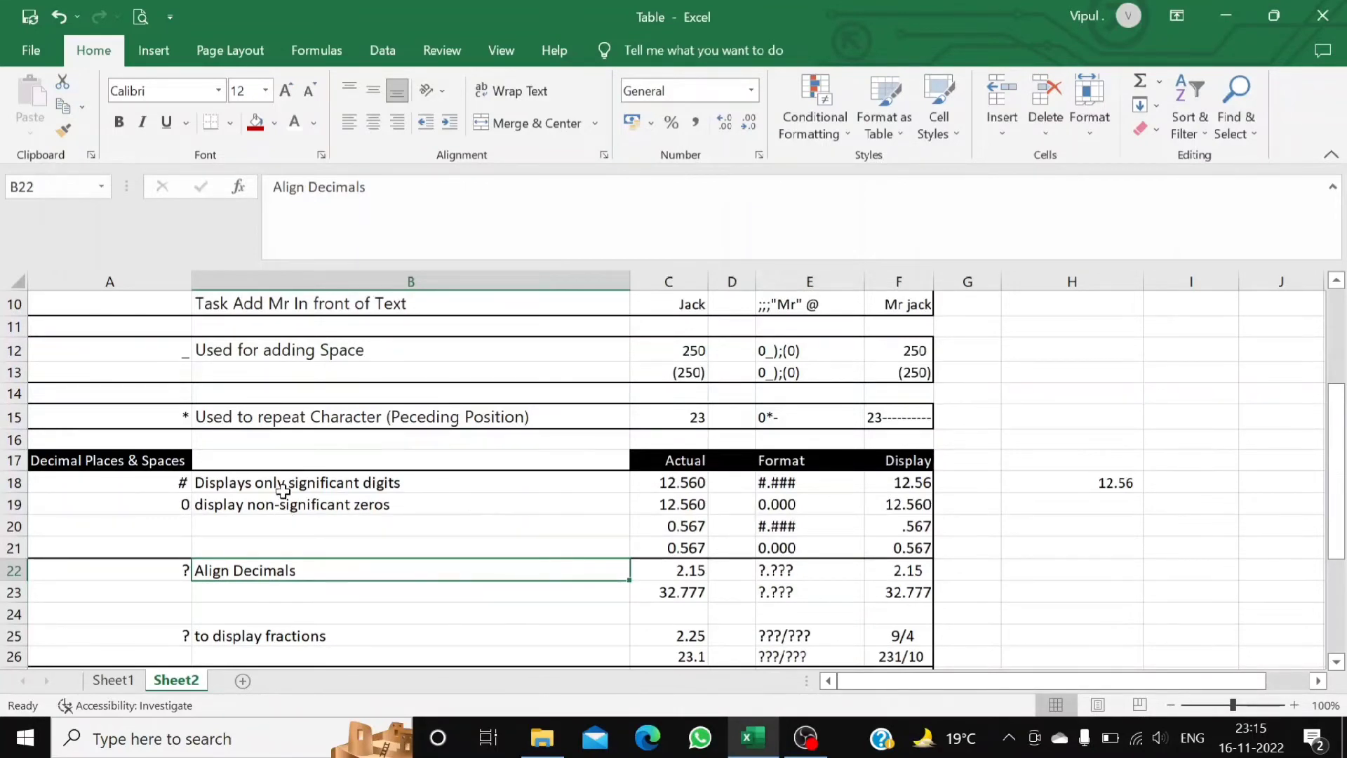
left_click(178, 491)
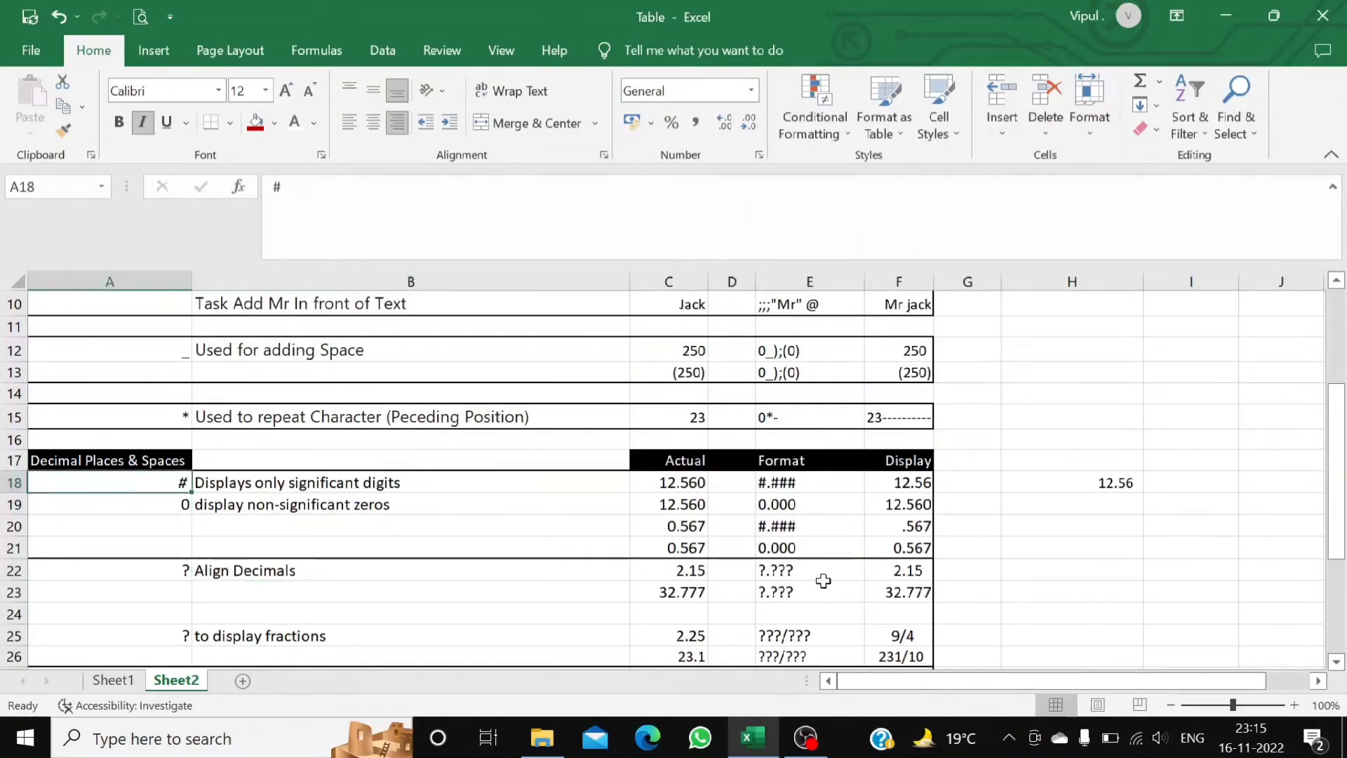
left_click(1070, 480)
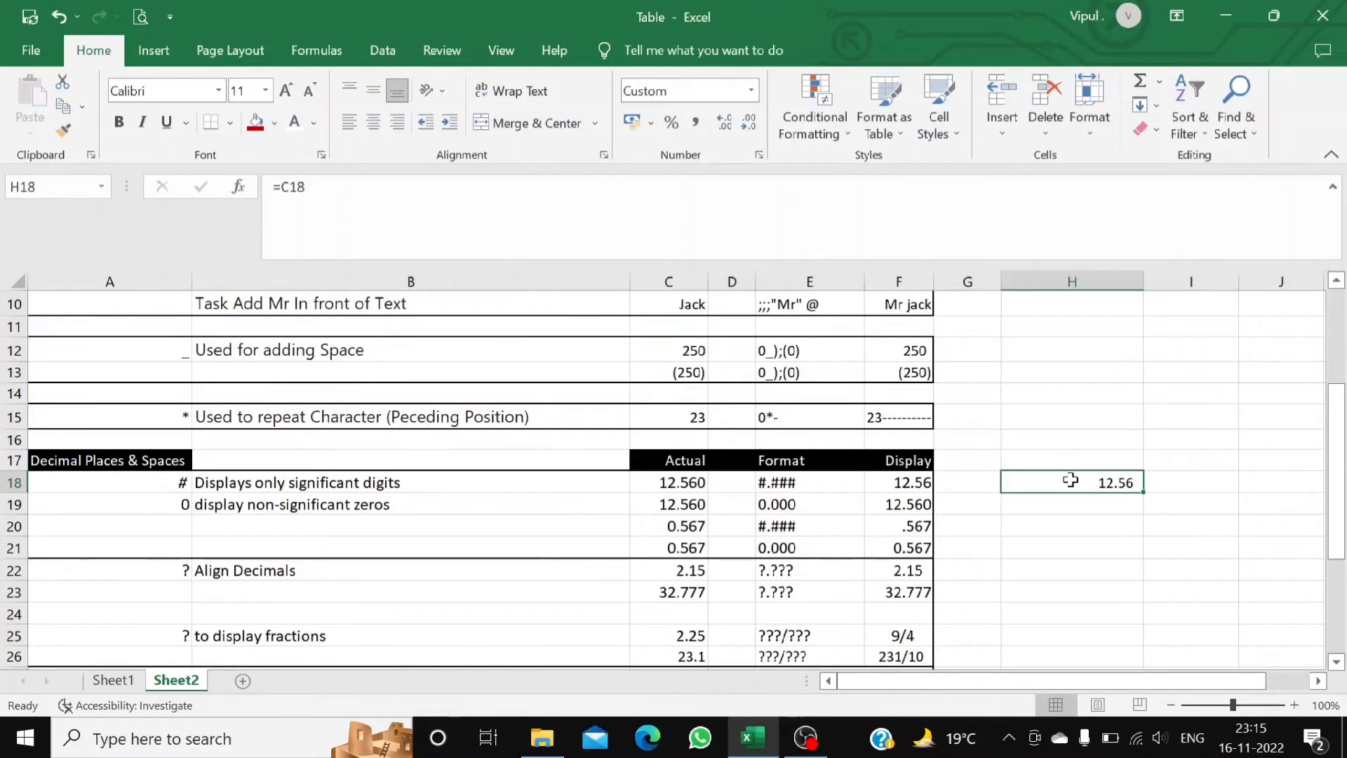
left_click(811, 489)
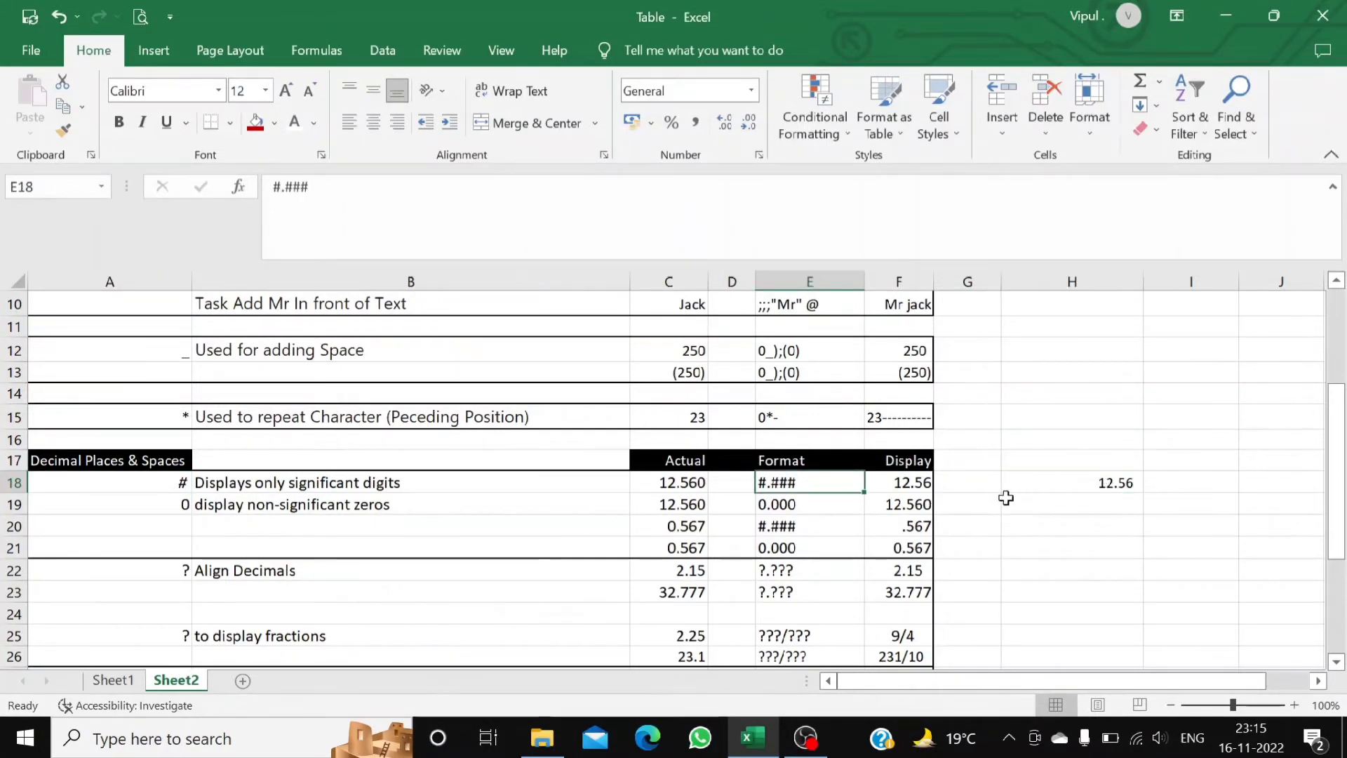
scroll(971, 520, "down", 1)
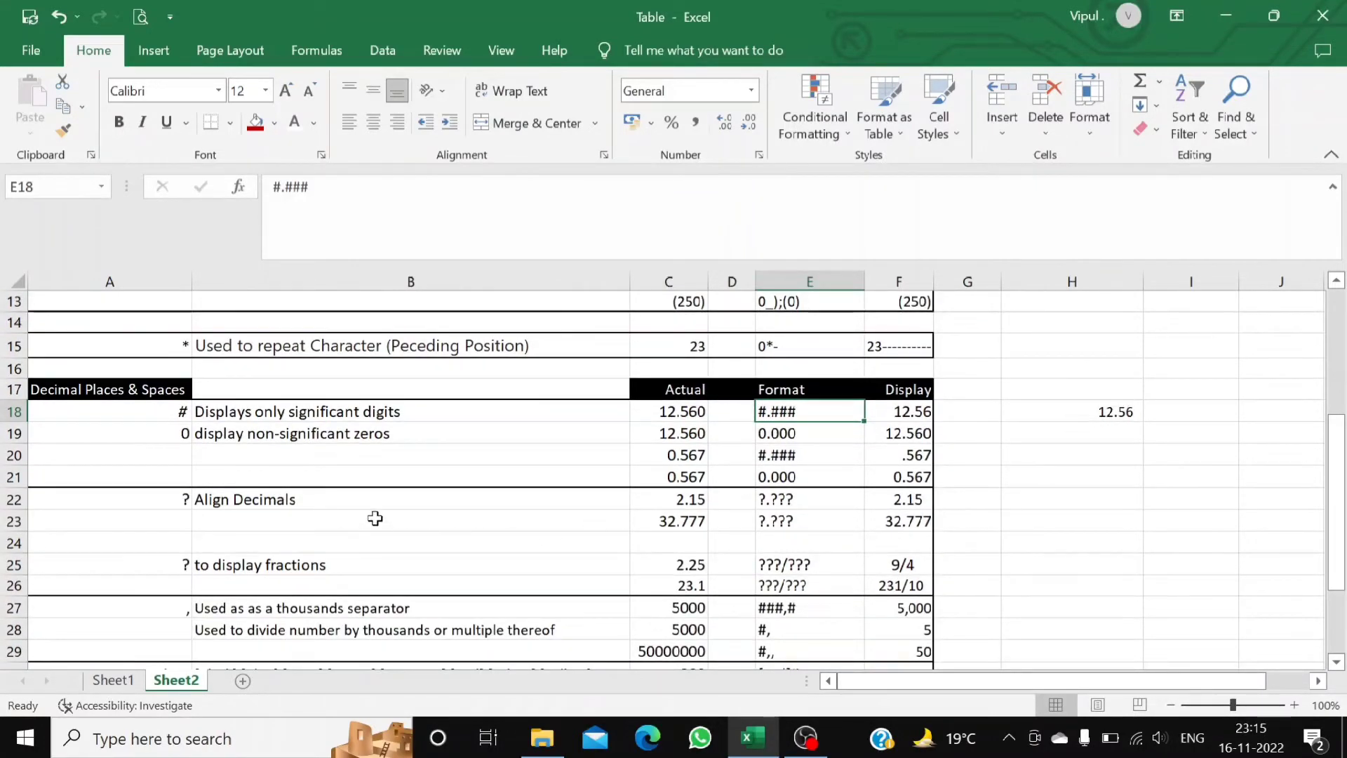
Delete the test formula from H18.
left_click(387, 499)
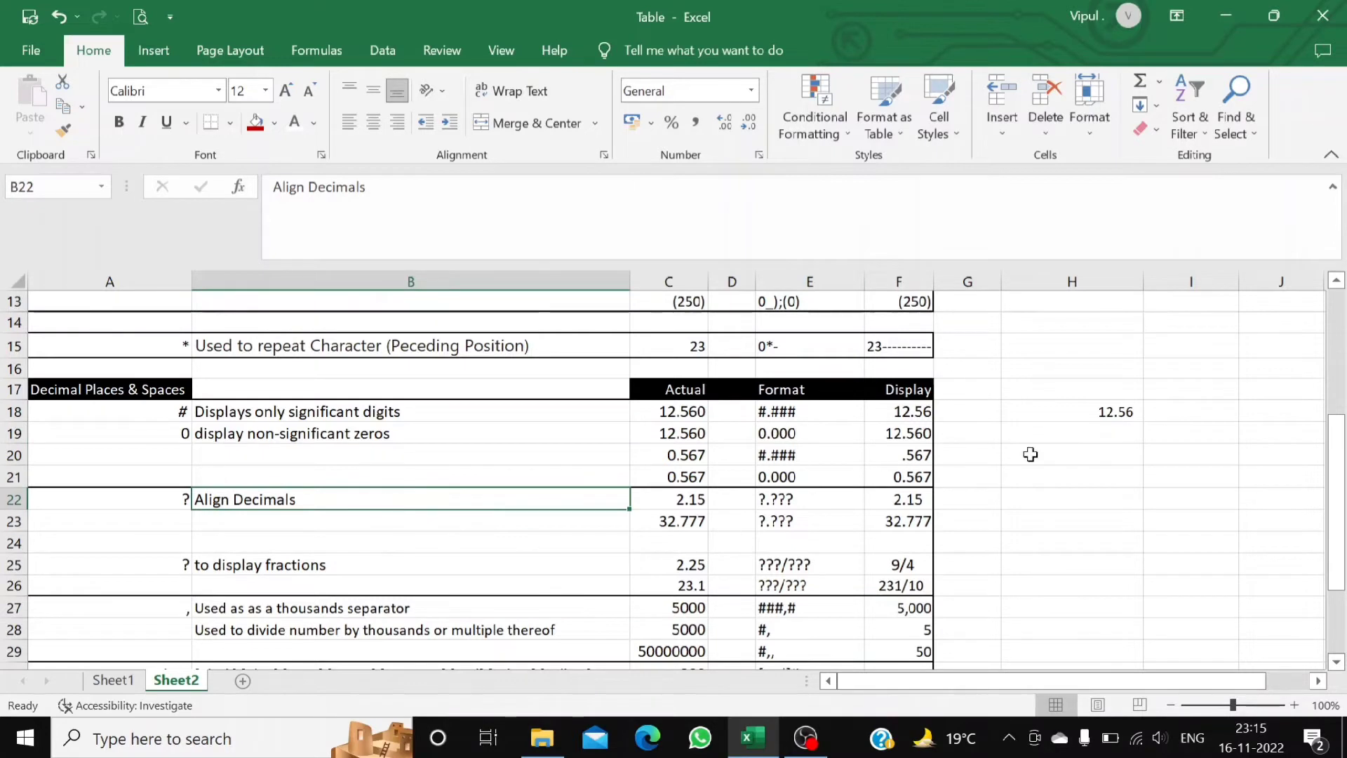
left_click(1105, 411)
key("Delete")
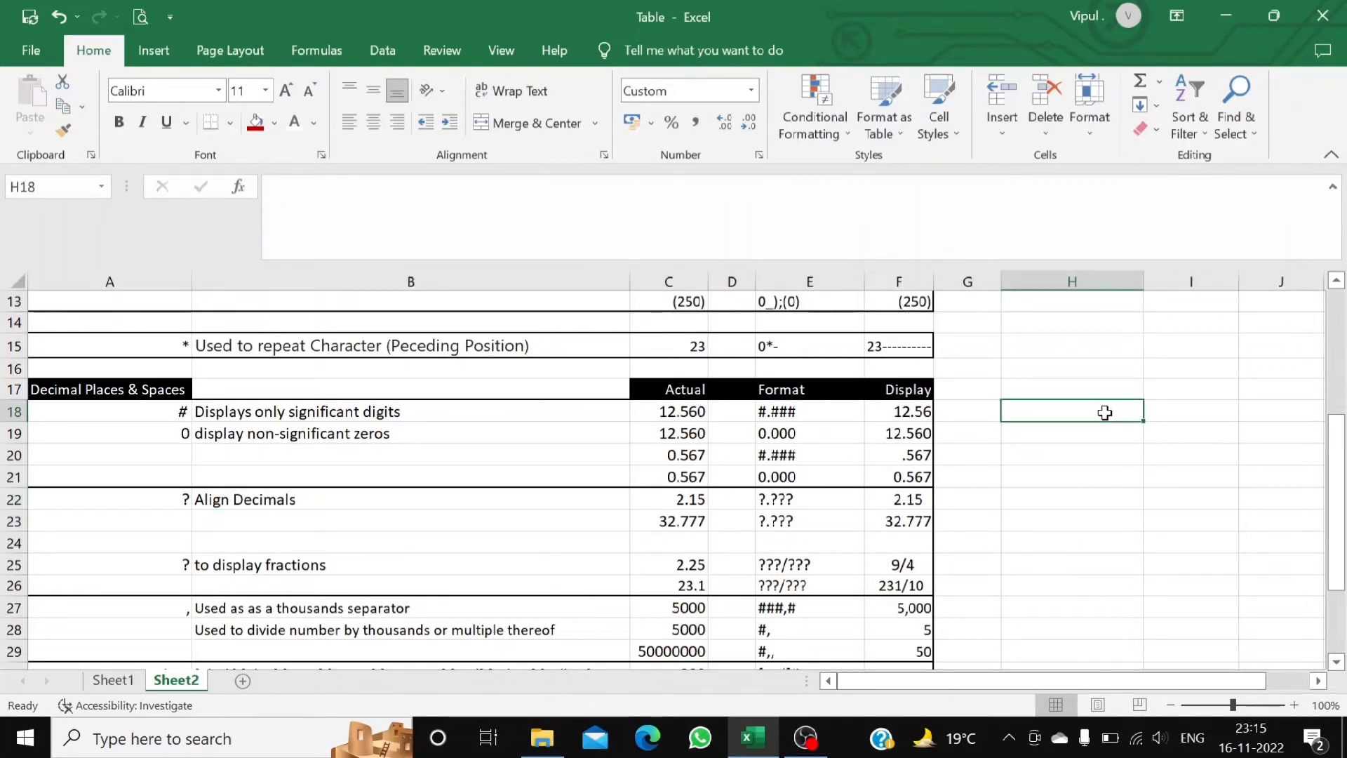
Examine the #, 0 and ? codes in column A alongside their descriptions in column B.
left_click(344, 511)
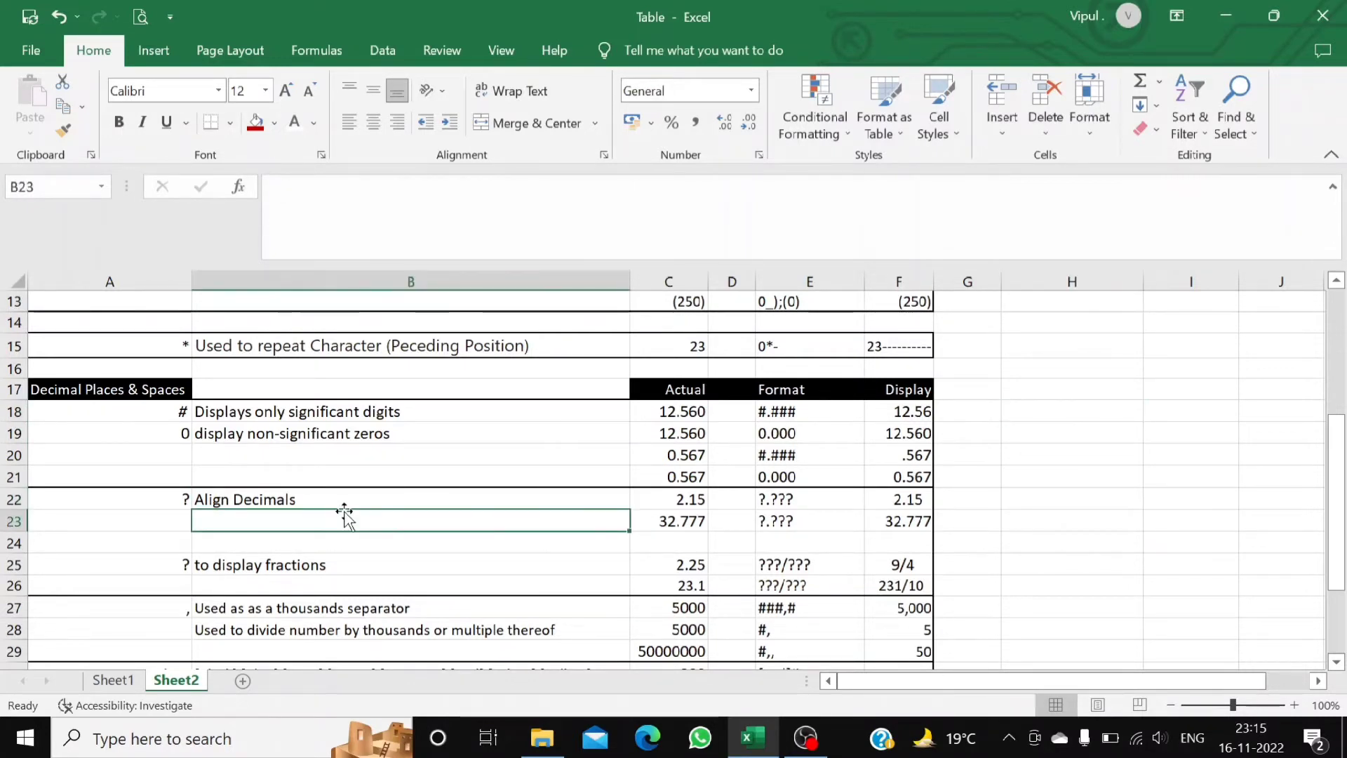
left_click(158, 503)
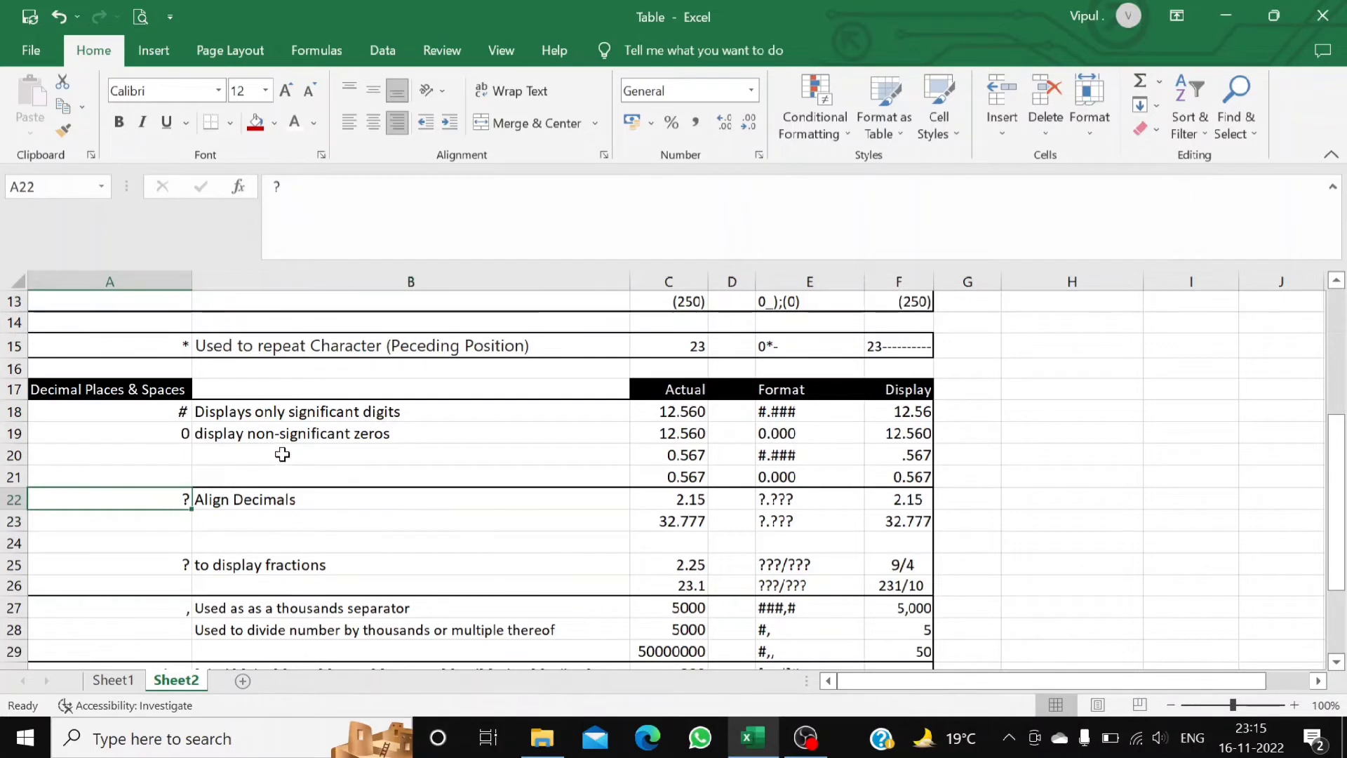
left_click(188, 412)
left_click(181, 432)
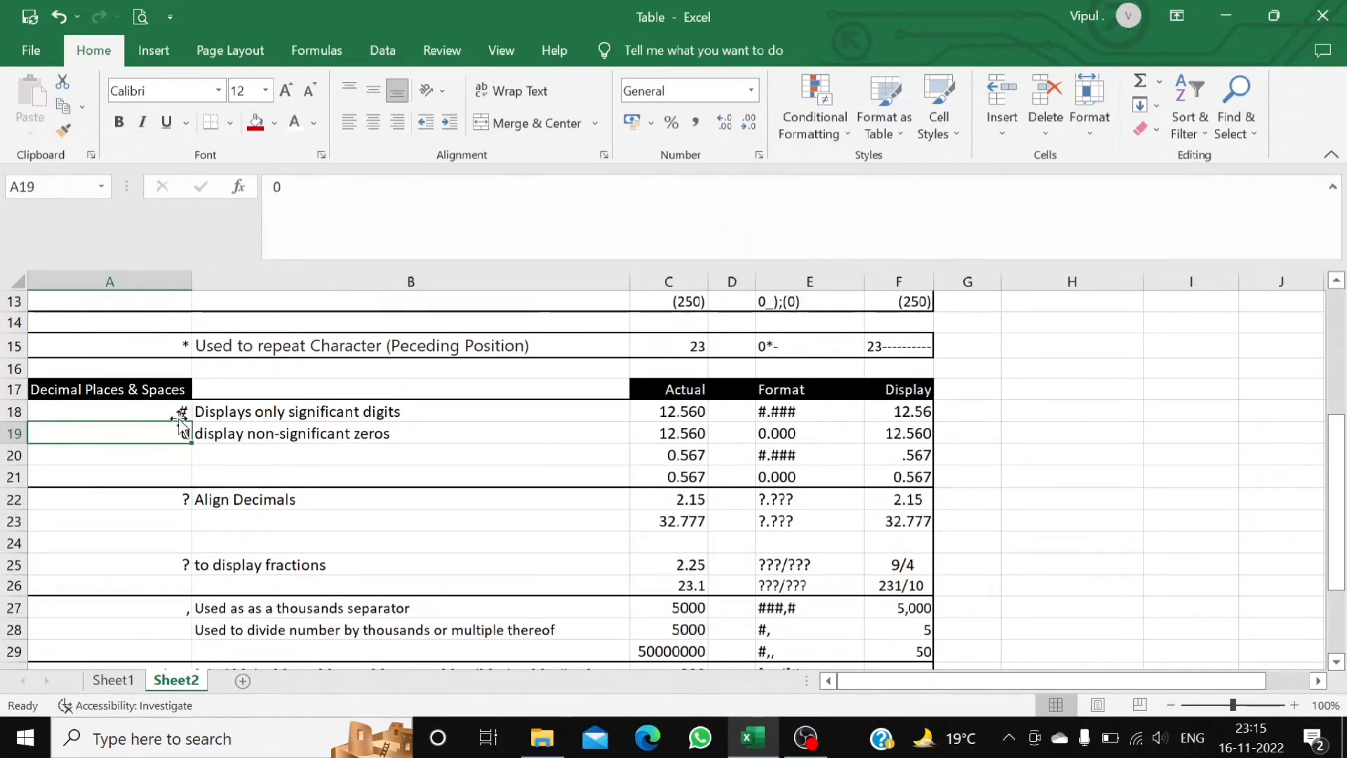
left_click(179, 410)
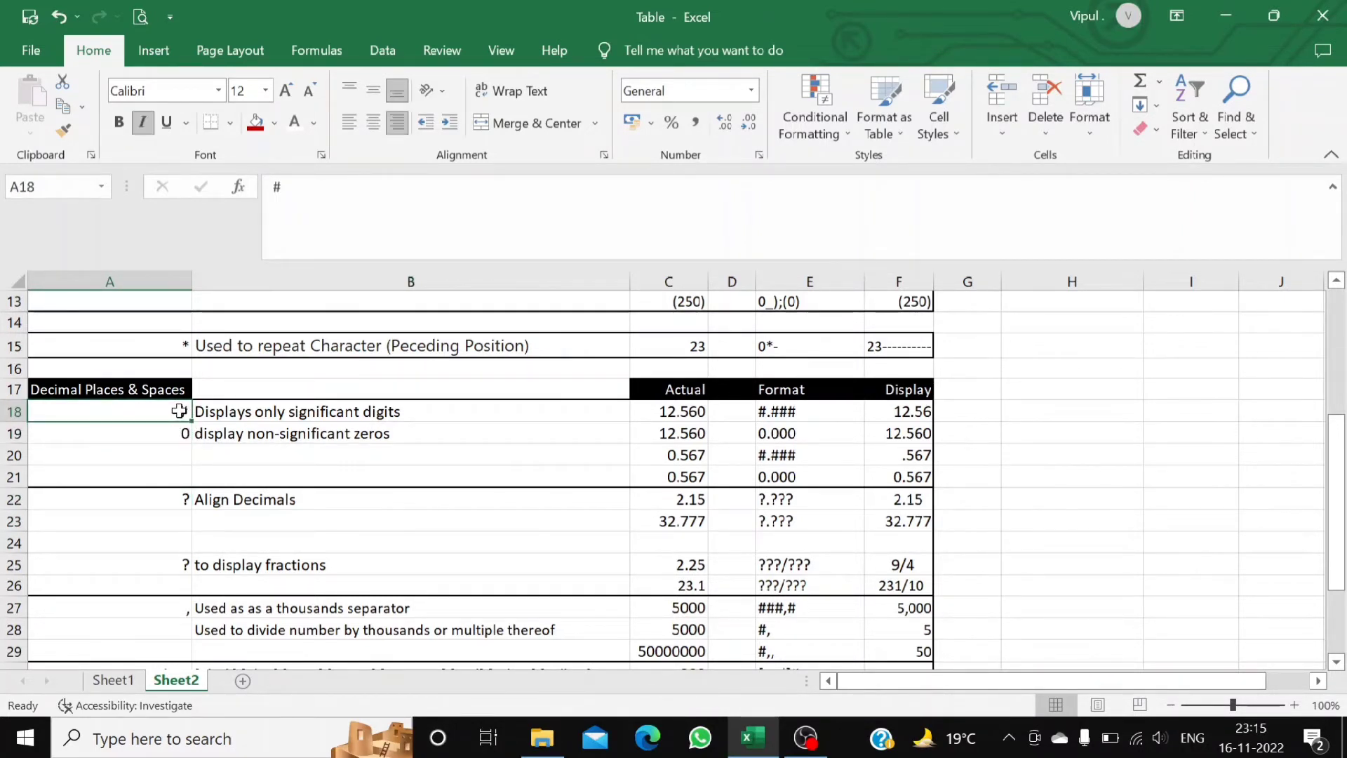
left_click(158, 498)
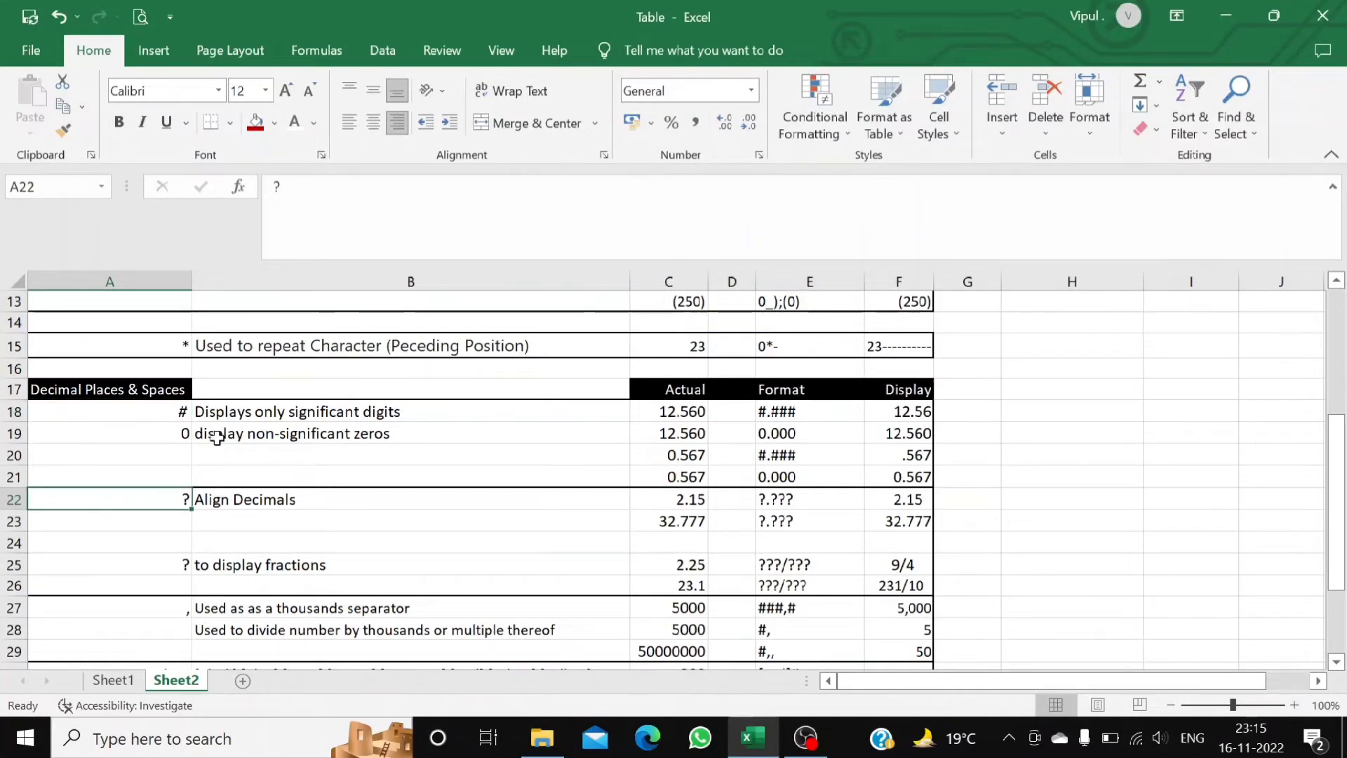
left_click(337, 413)
left_click(311, 499)
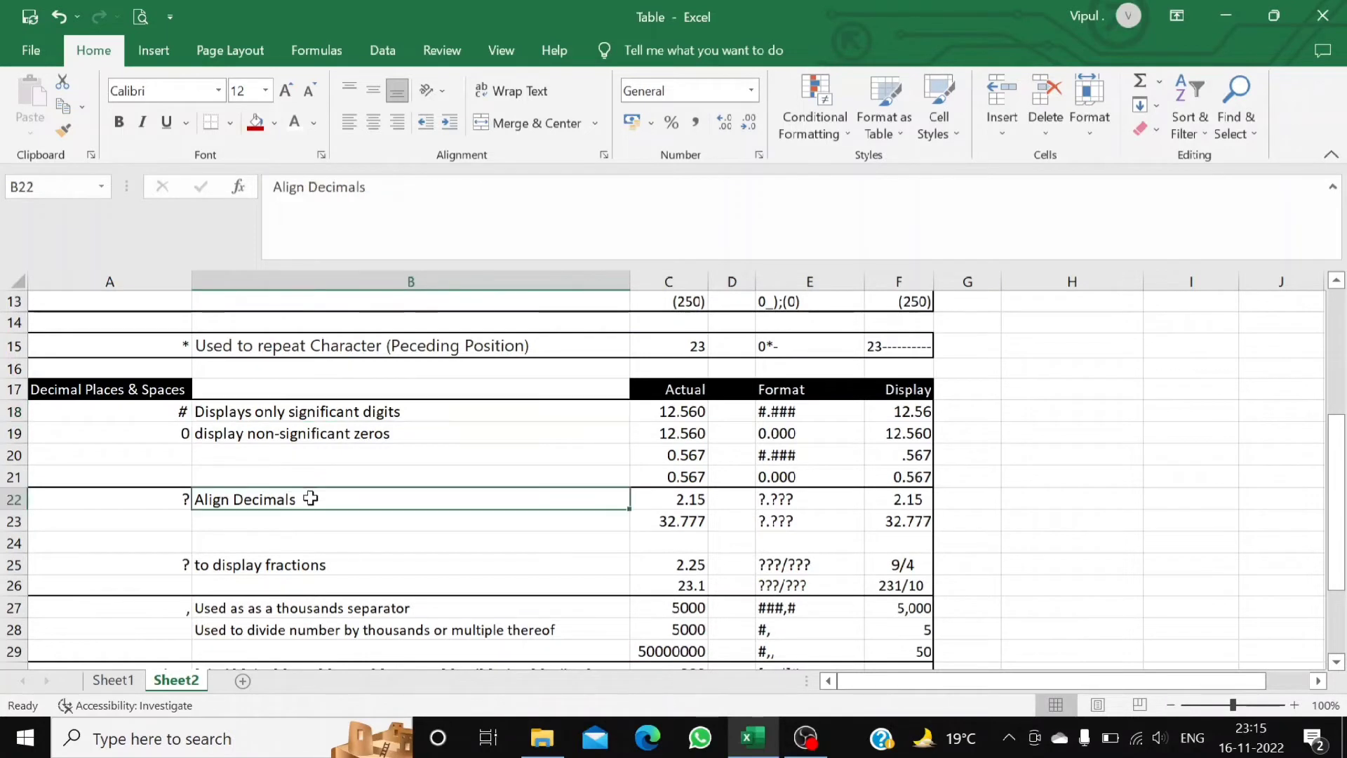
Compare the actual values, ?.??? format codes and decimal-aligned display values in rows 22 and 23.
left_click(693, 500)
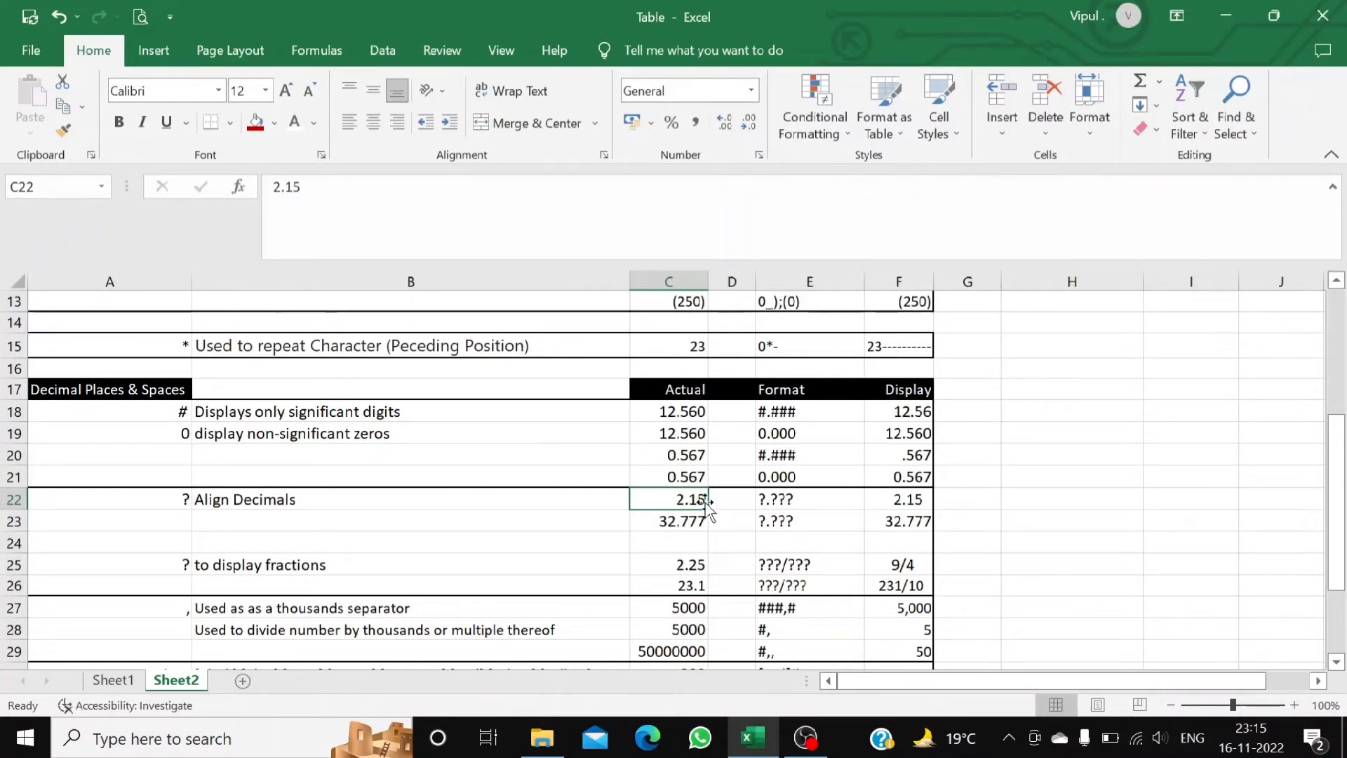
left_click(781, 494)
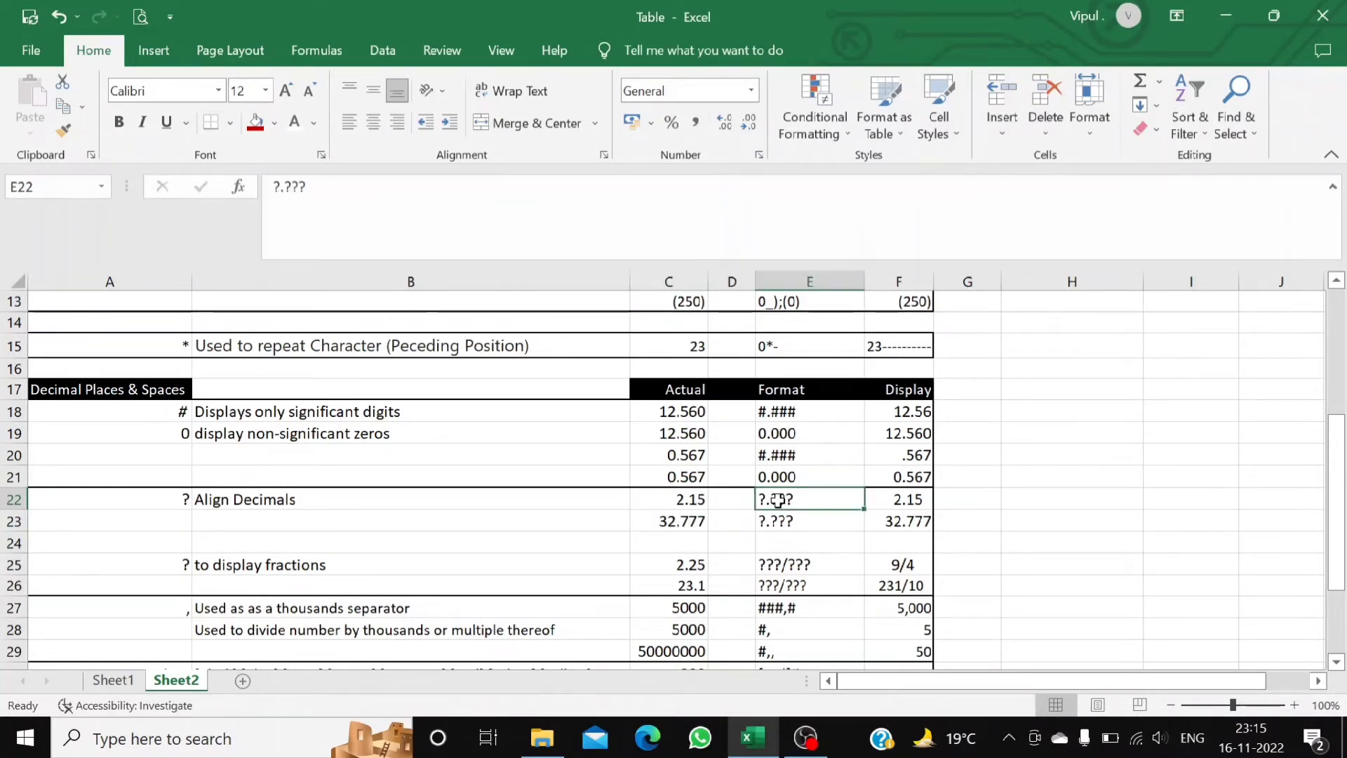
left_click(775, 520)
left_click(778, 500)
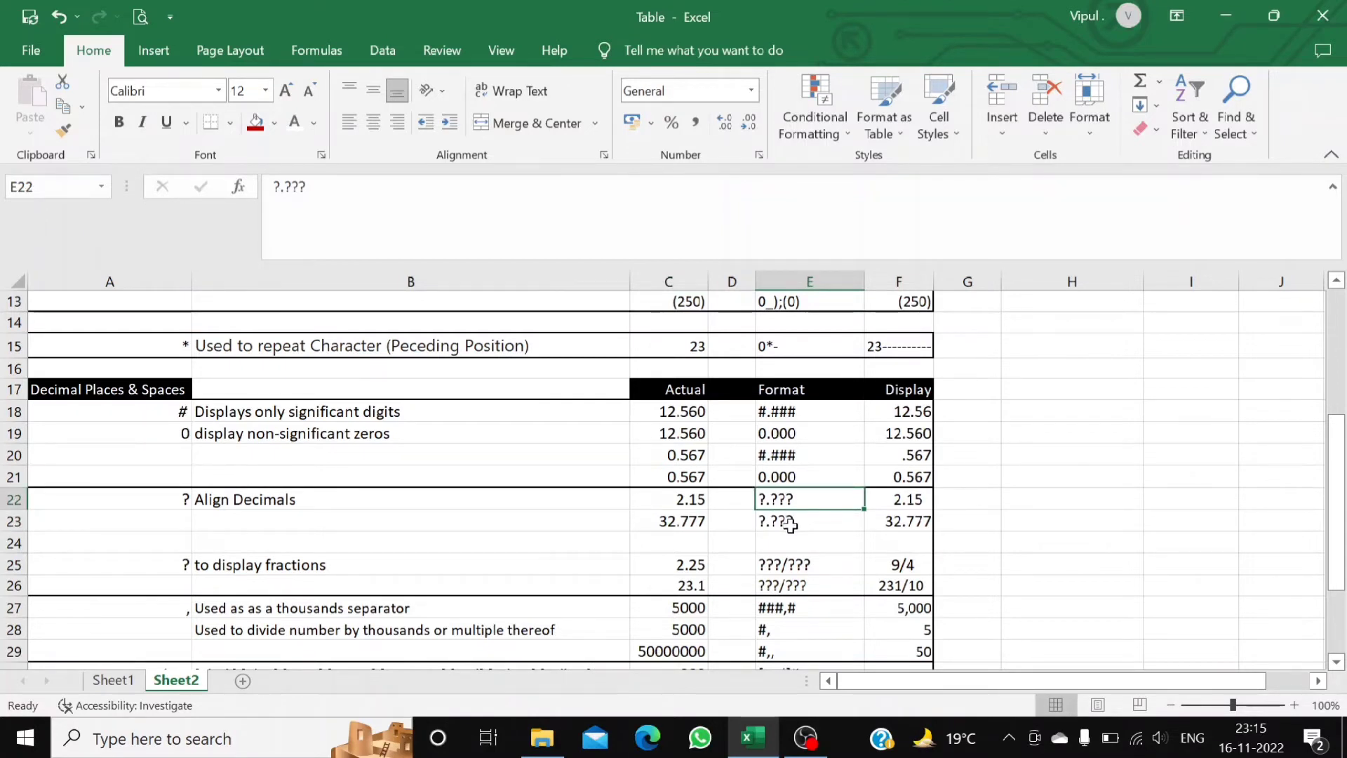
left_click(879, 502)
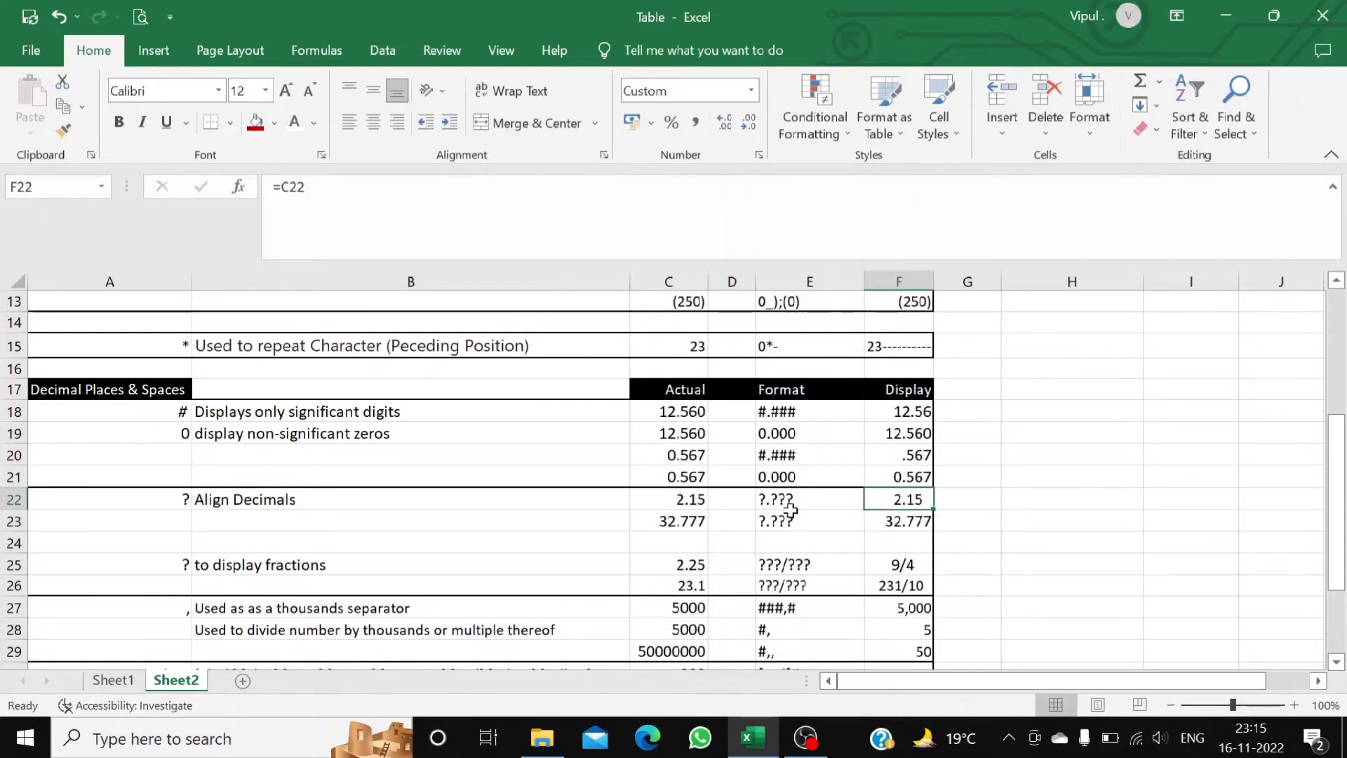
left_click(898, 528)
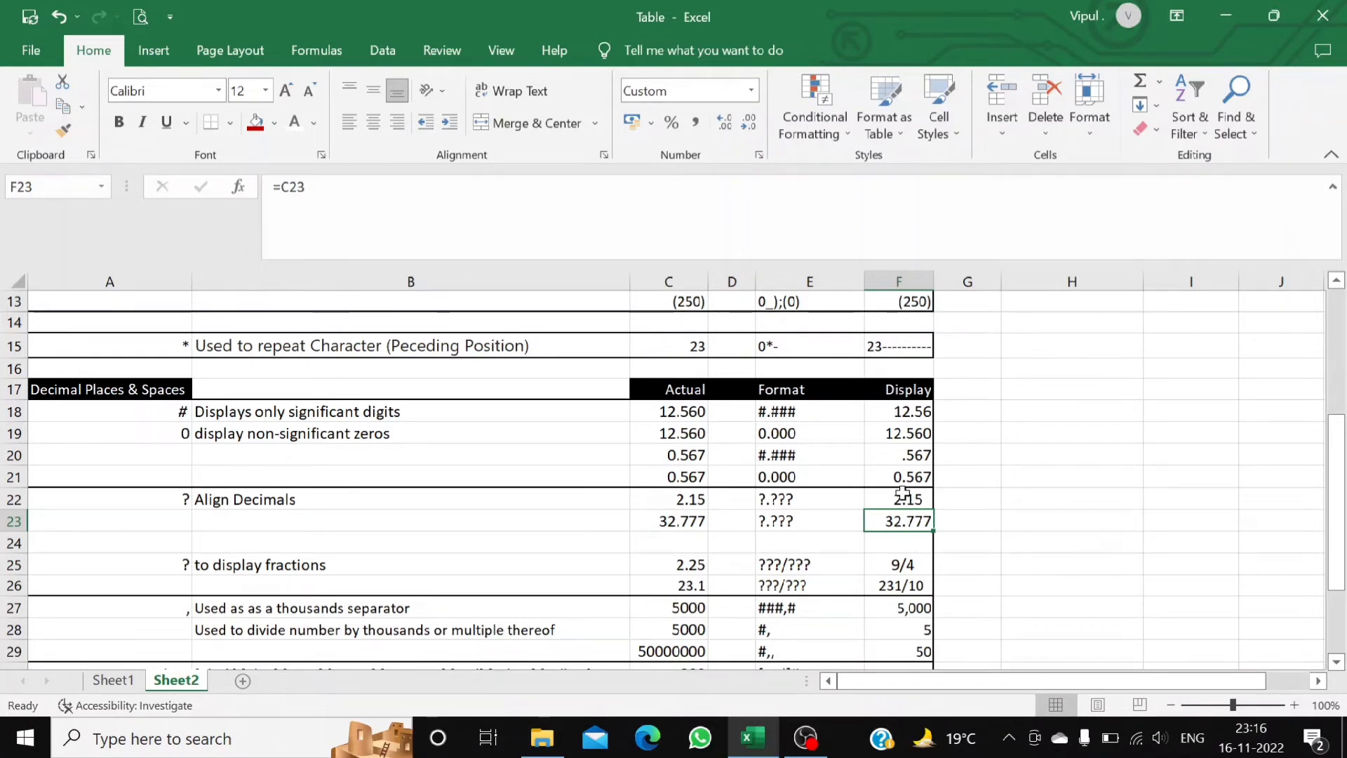
left_click(693, 503)
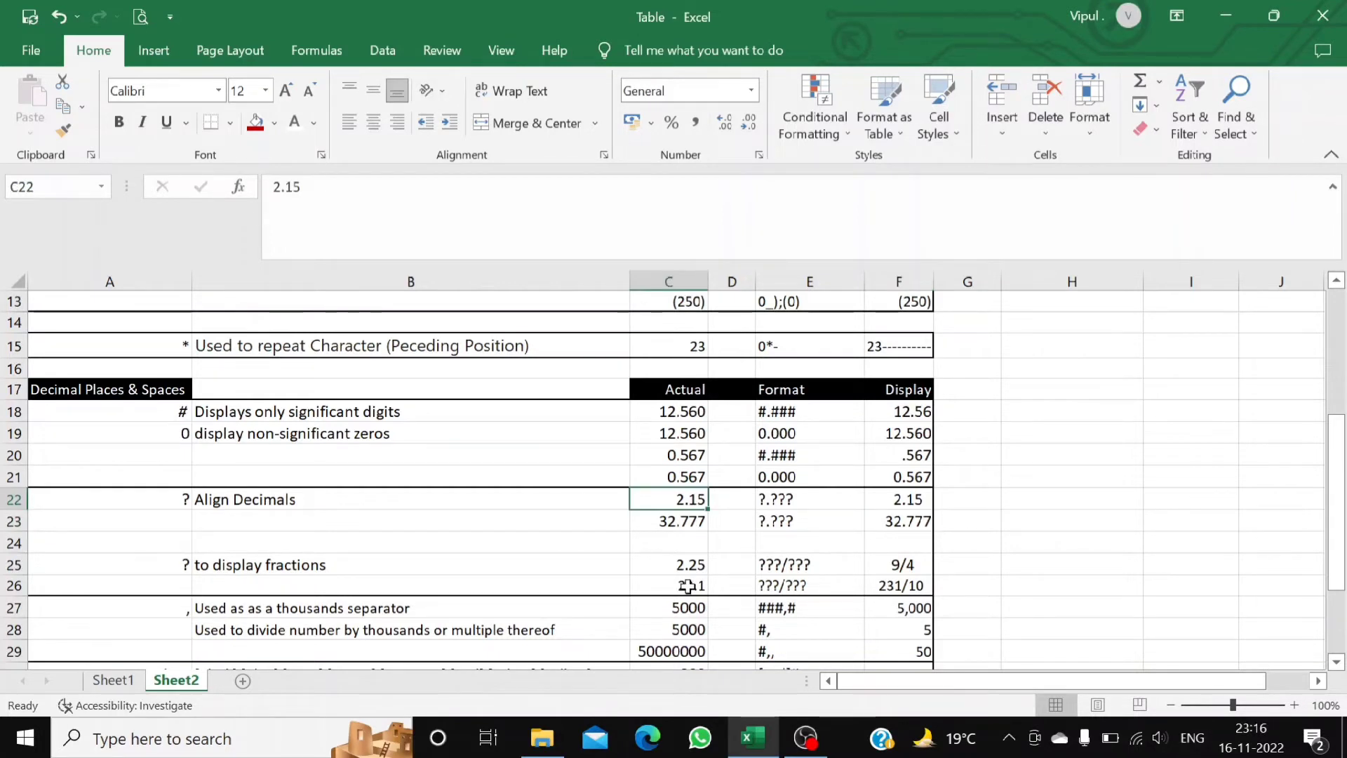
left_click(699, 522)
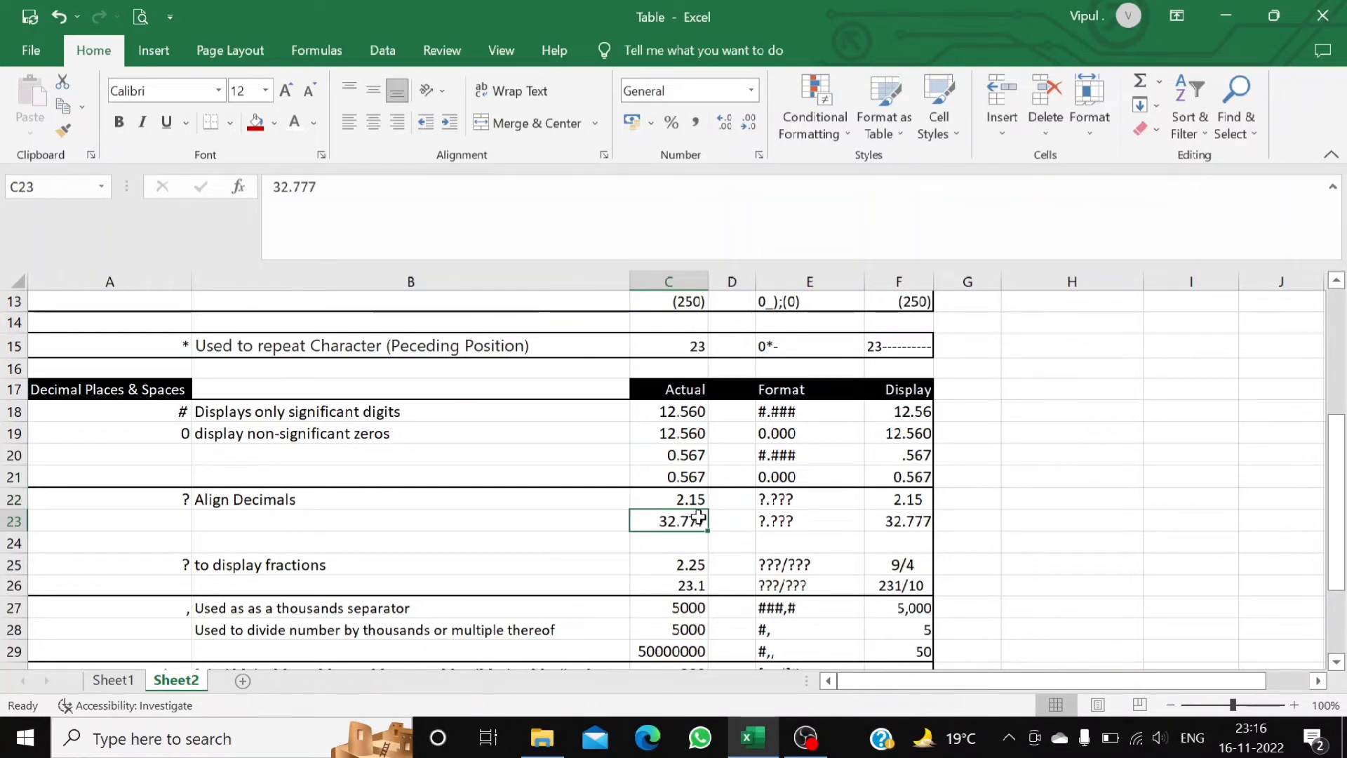
left_click(697, 498)
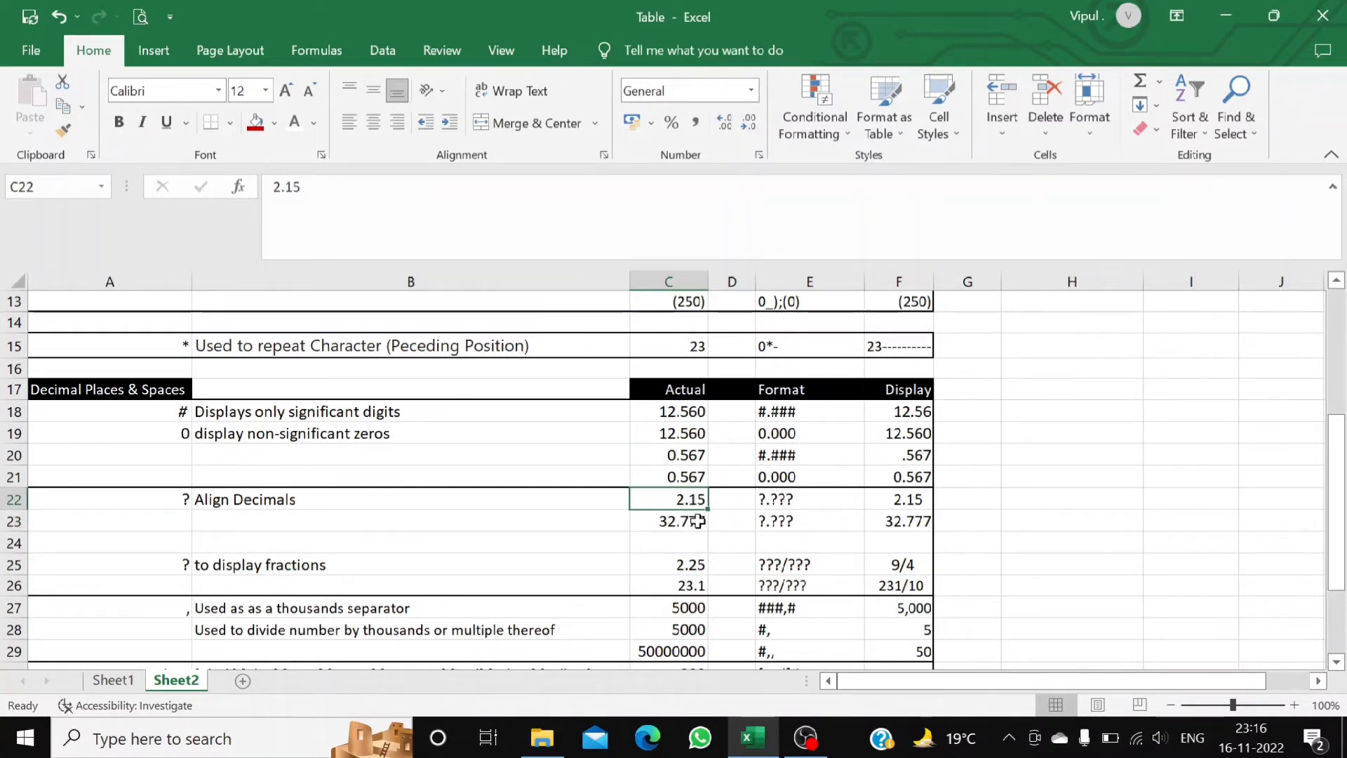
left_click(785, 499)
left_click(788, 519)
left_click(783, 499)
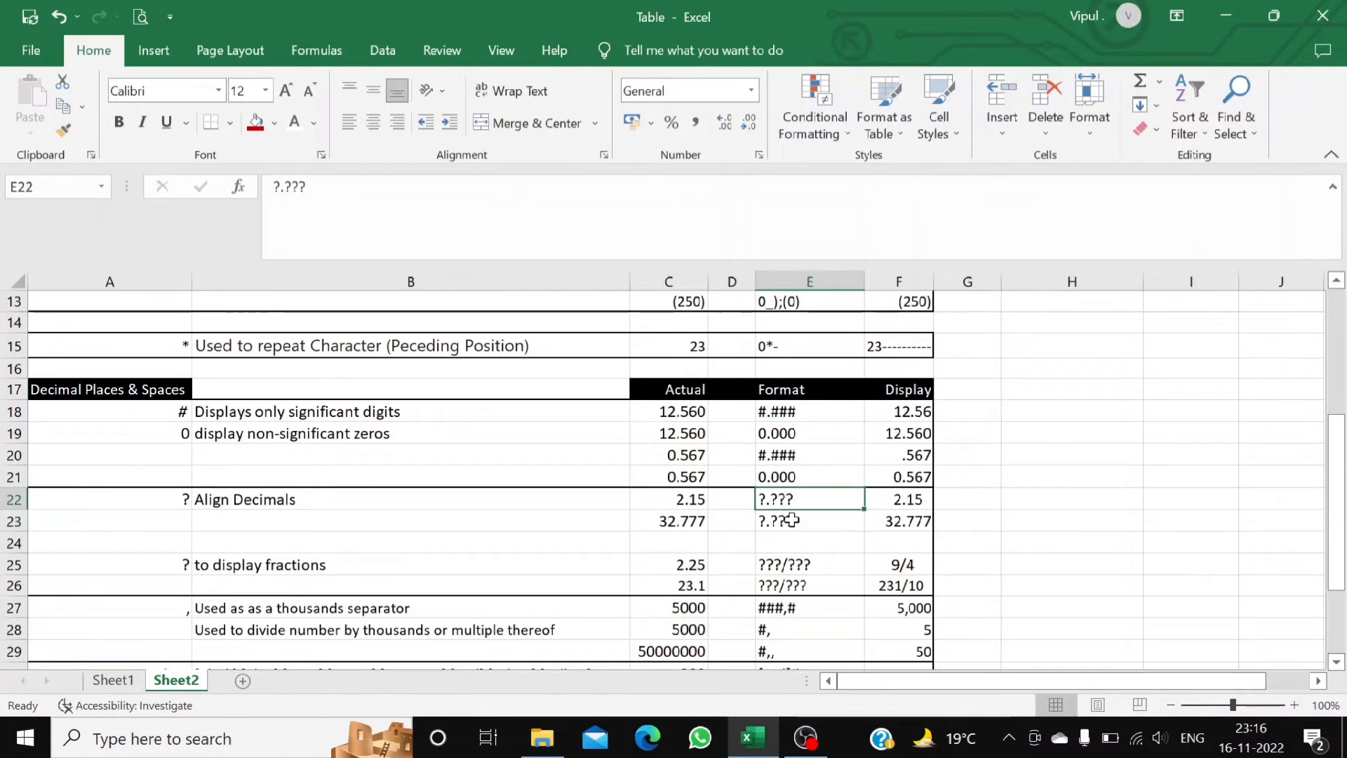
left_click(789, 519)
left_click(903, 498)
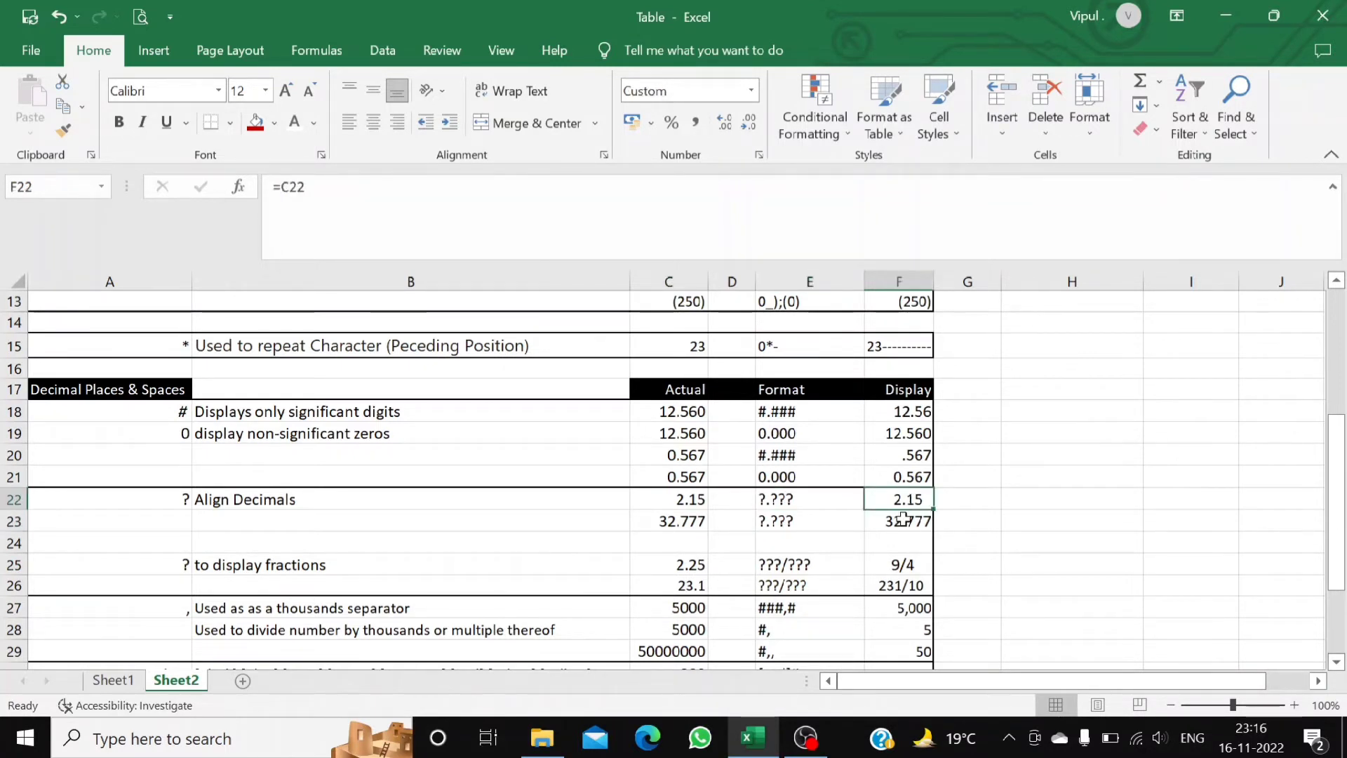
left_click(904, 518)
left_click(904, 498)
left_click(901, 519)
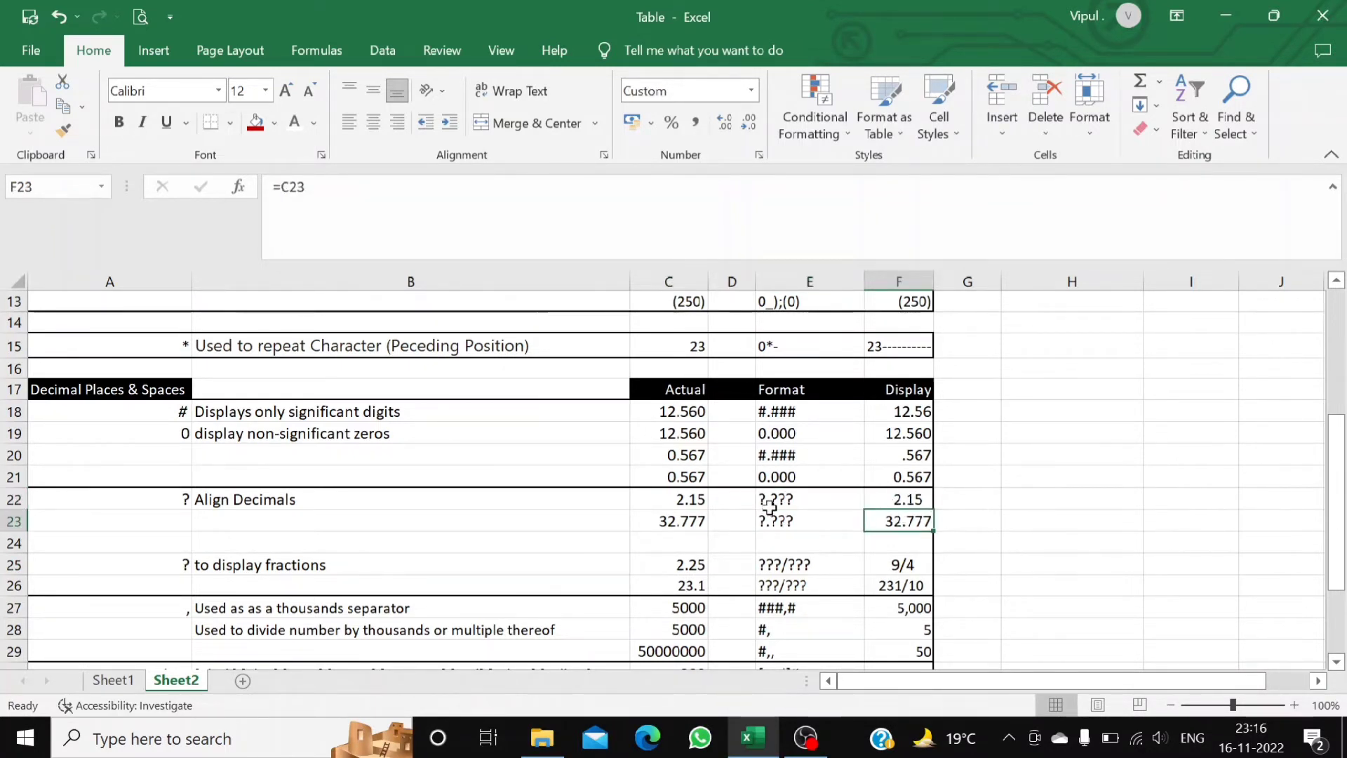
left_click(166, 501)
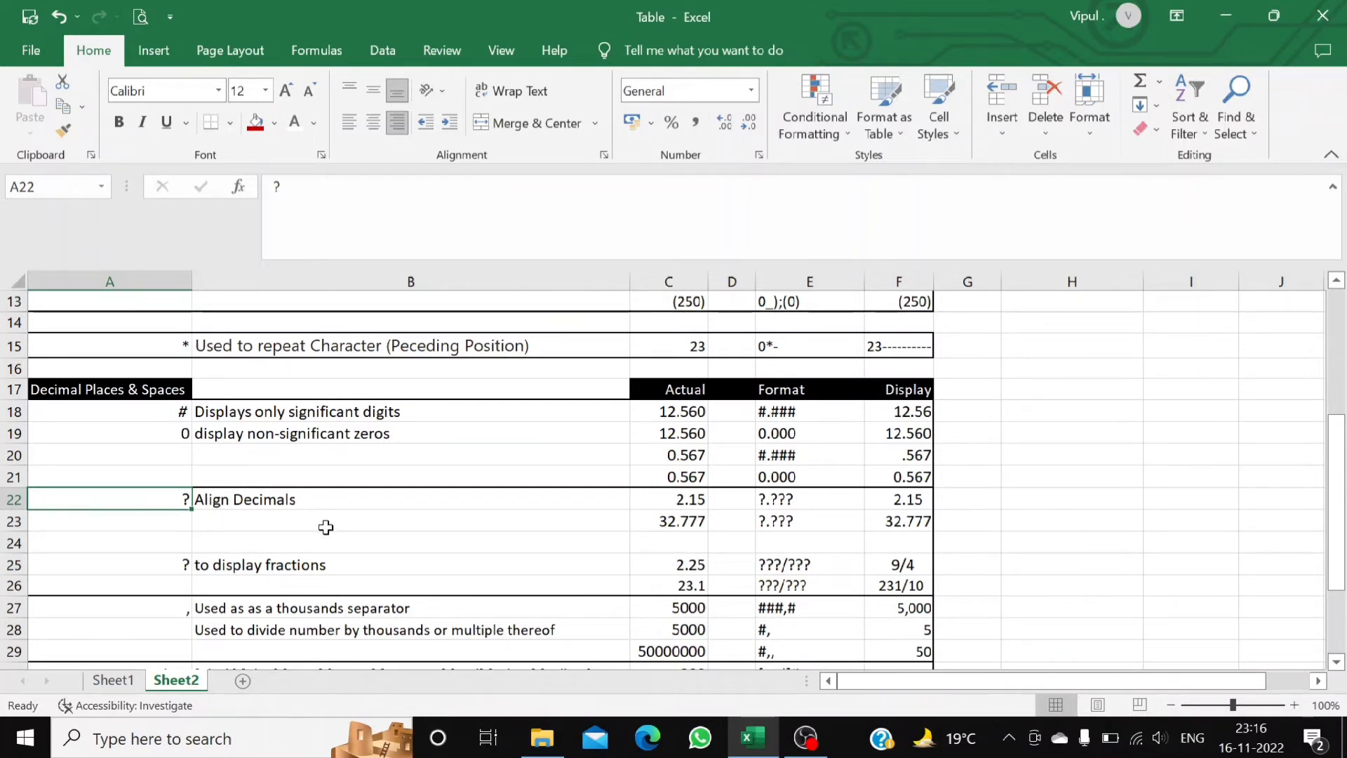
Enter the sample value 1.25 in H25, alongside the ? code example for displaying fractions.
left_click(175, 564)
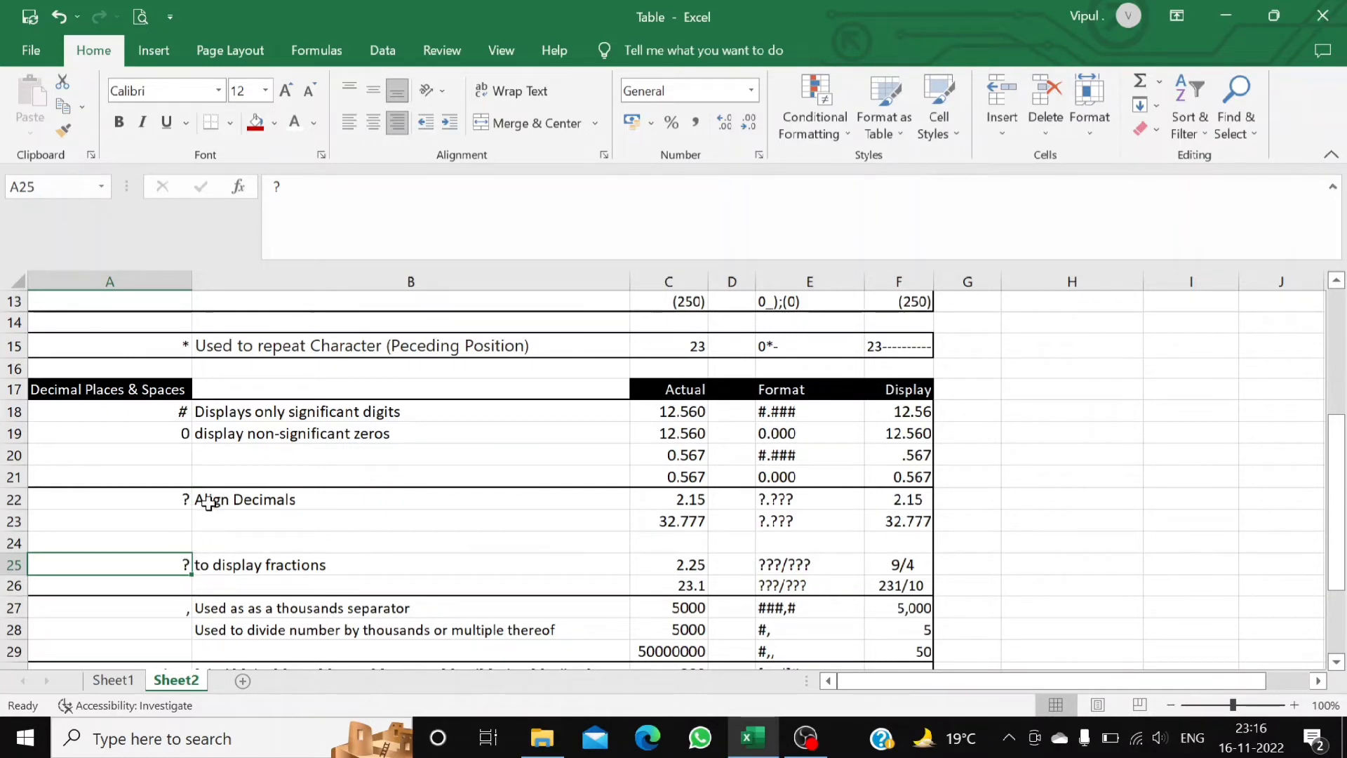
left_click(246, 569)
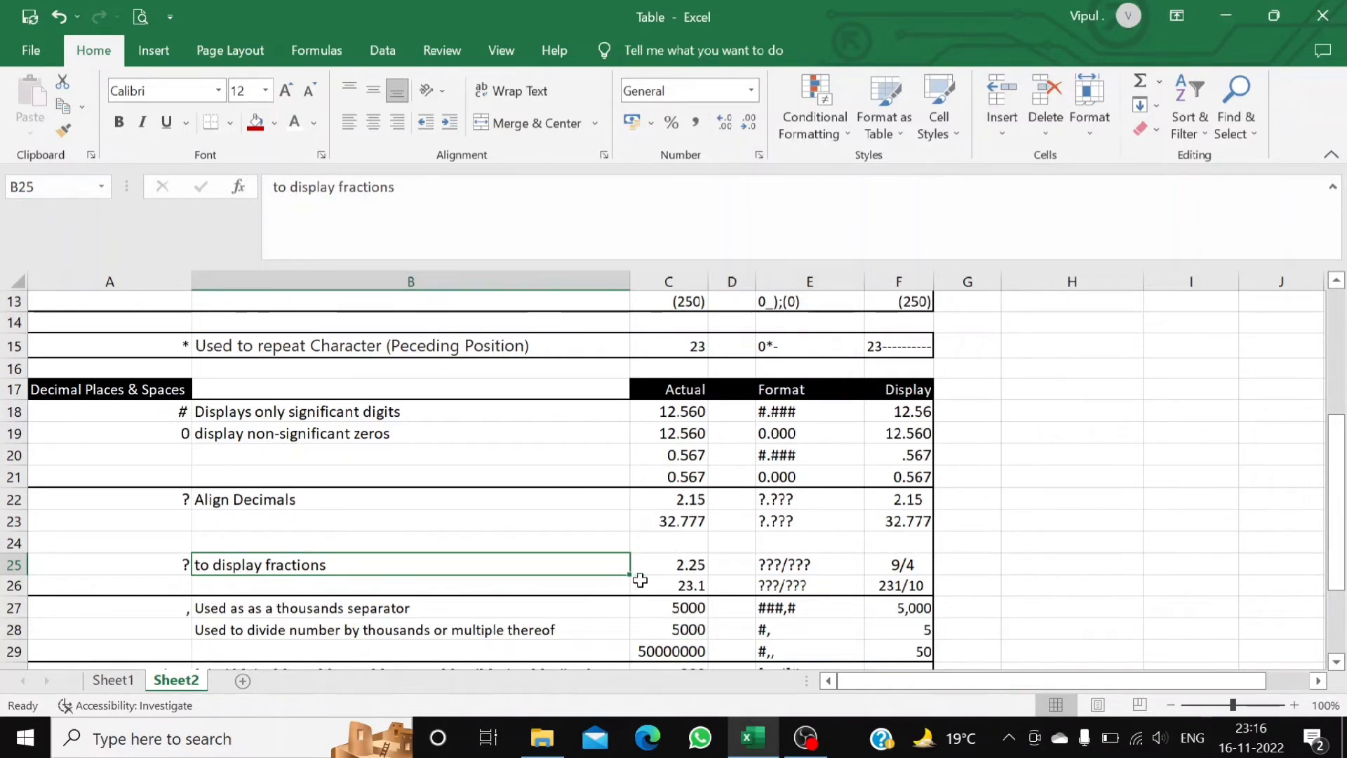
left_click(681, 572)
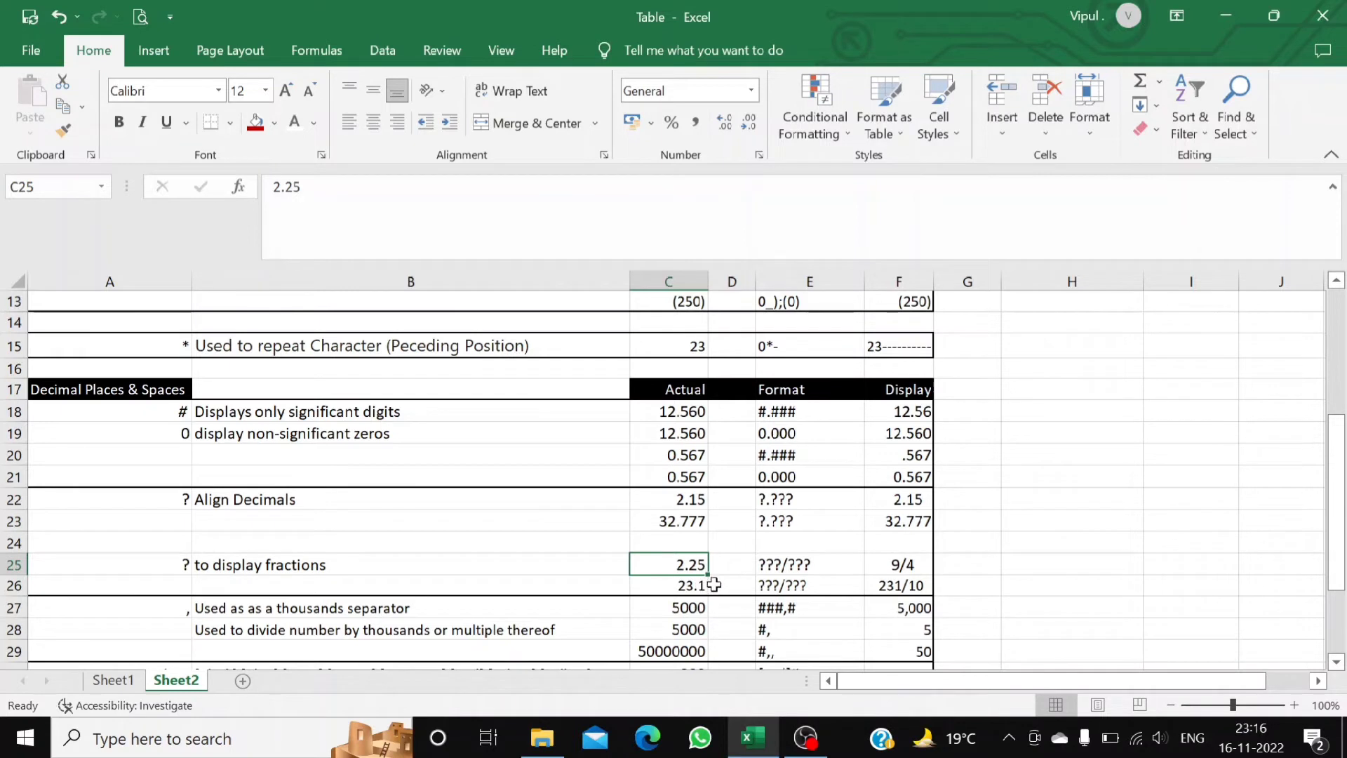
left_click(1055, 566)
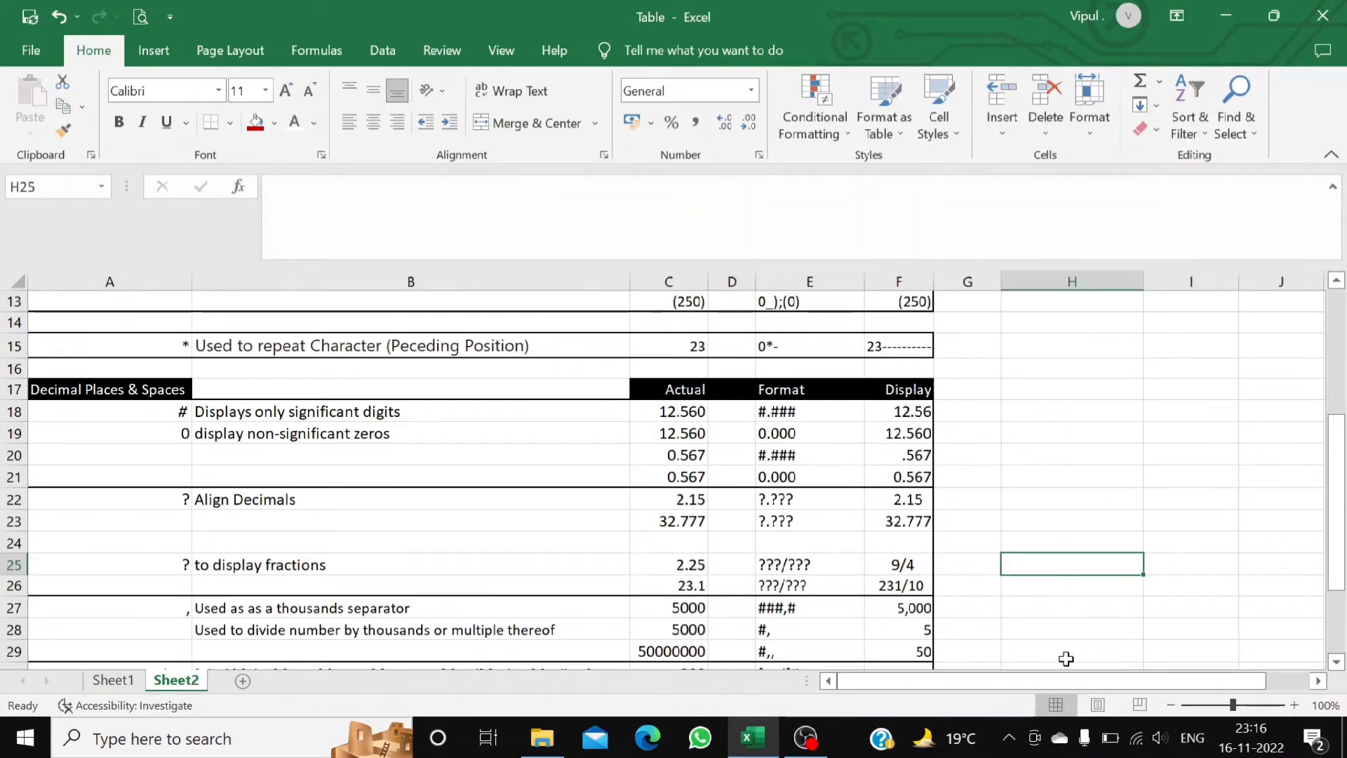
type("1")
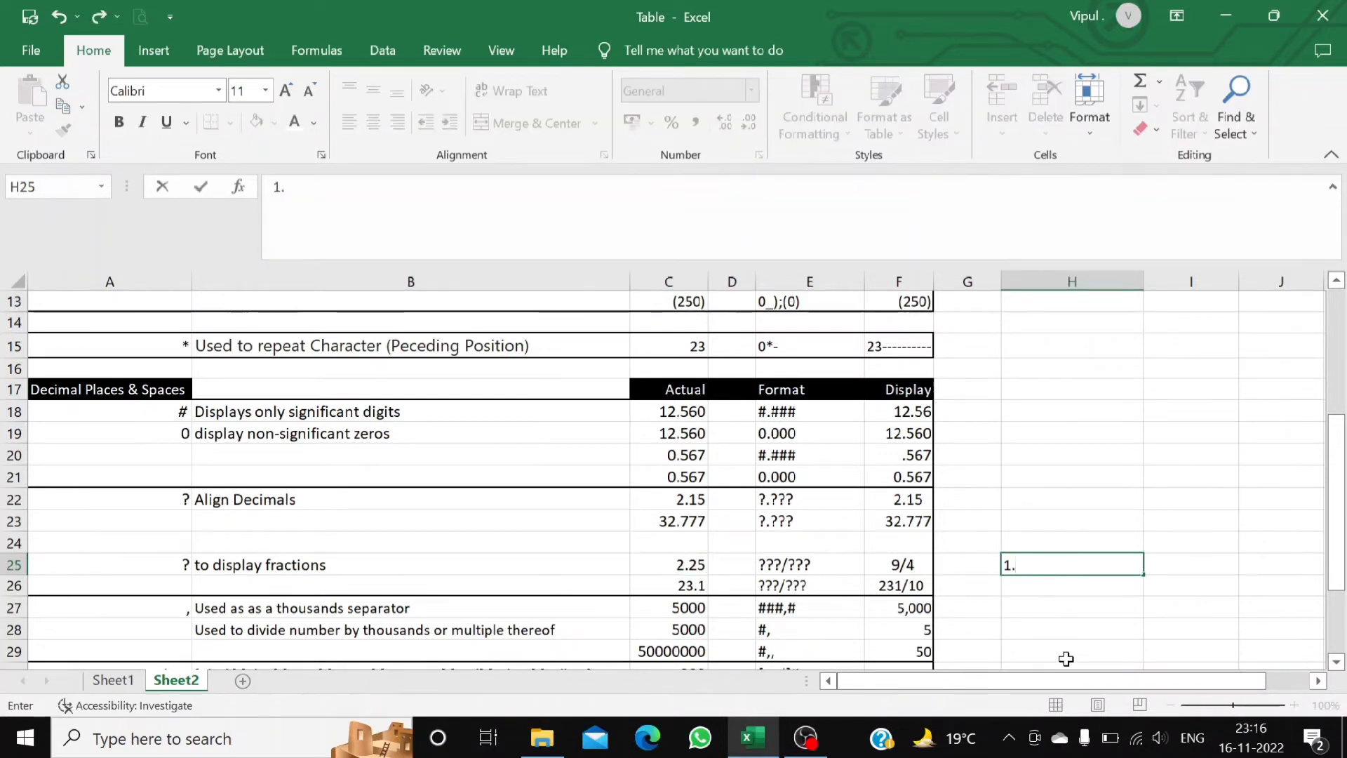
type(".25")
key("Return")
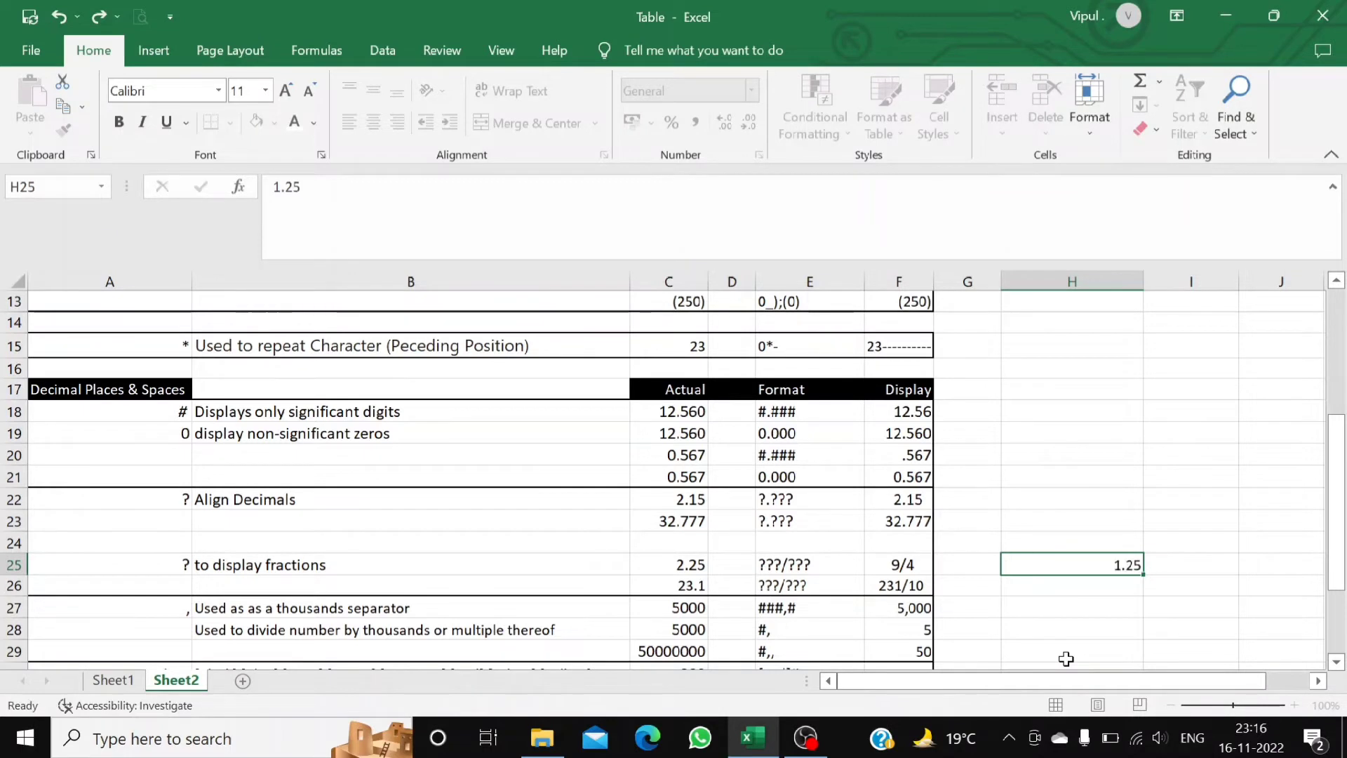
key("Up")
key("Right")
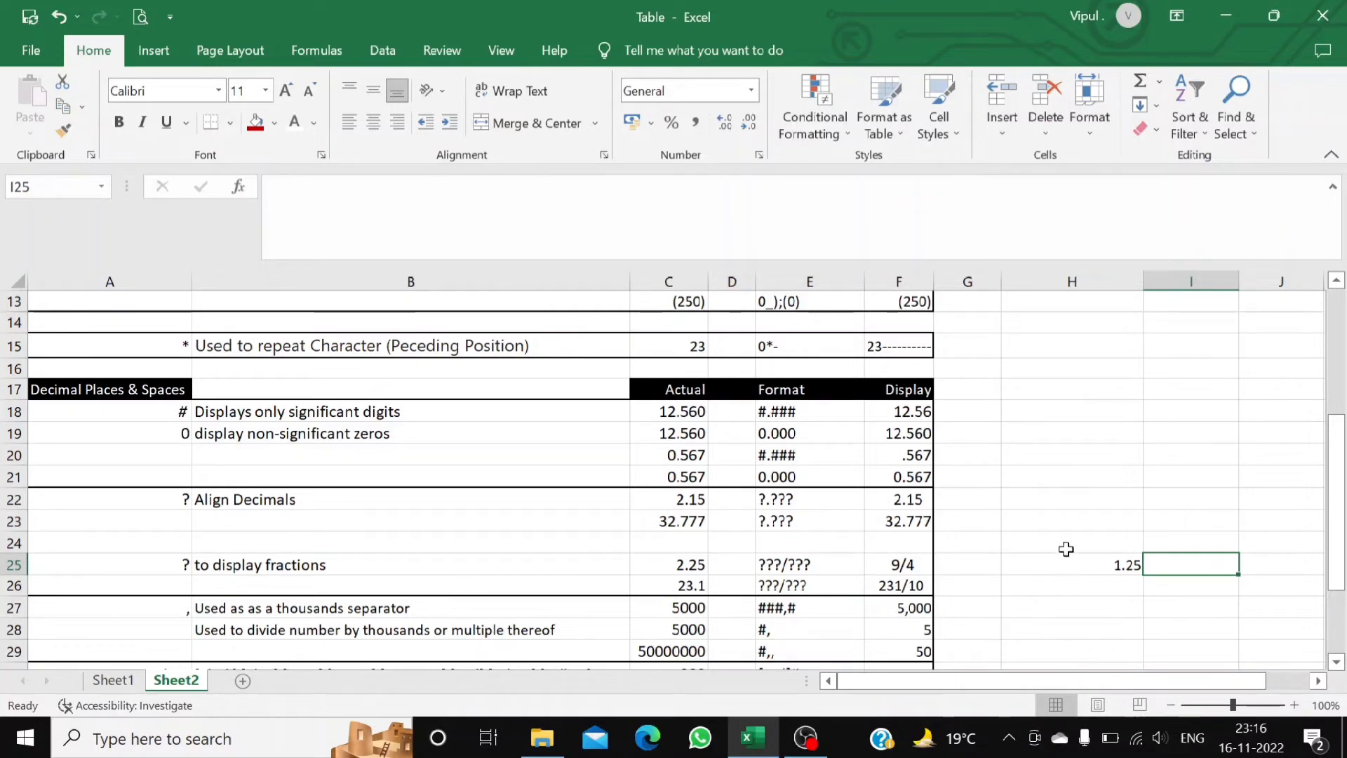
left_click(1059, 577)
left_click(1060, 556)
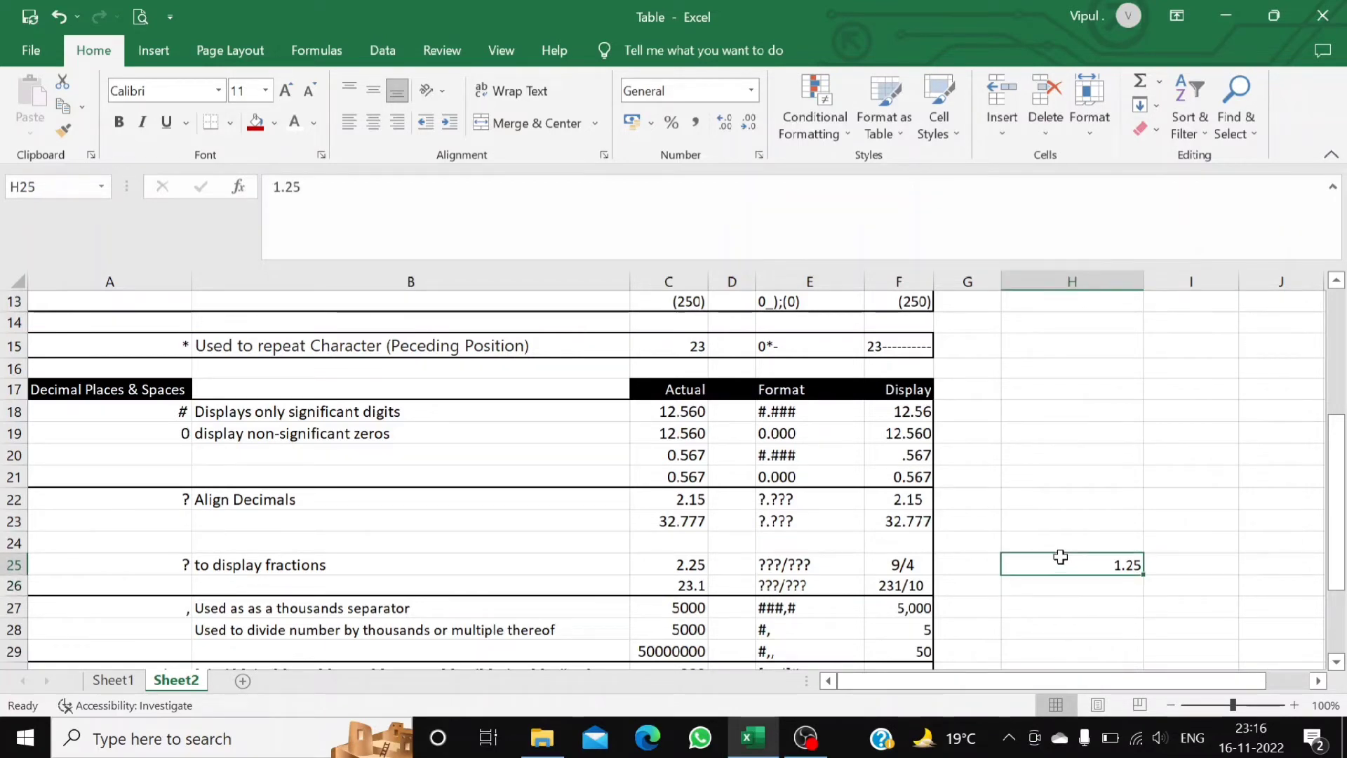
Open the custom number format for H25 and clear its General code.
left_click(759, 154)
left_click(195, 376)
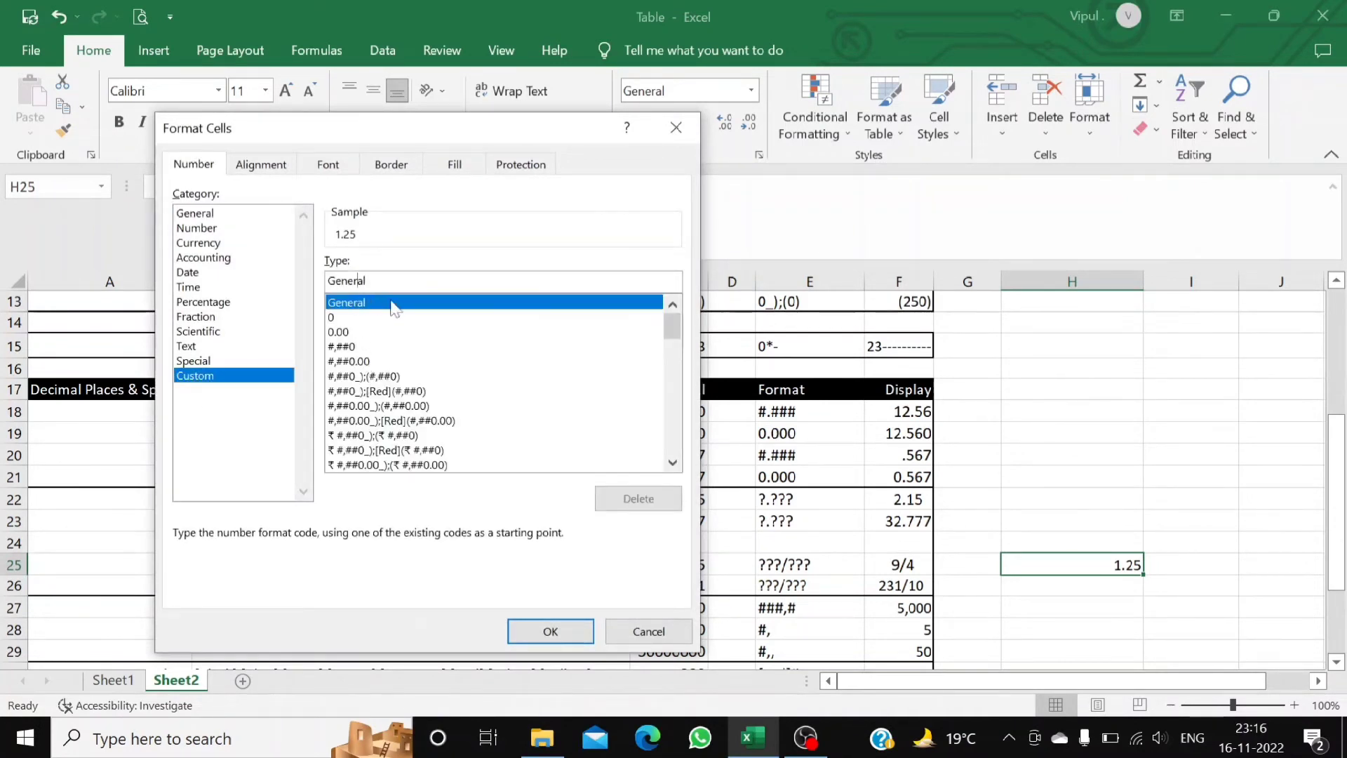
key("BackSpace")
key("BackSpace")
key("BackSpace")
key("BackSpace")
key("BackSpace")
key("BackSpace")
key("BackSpace")
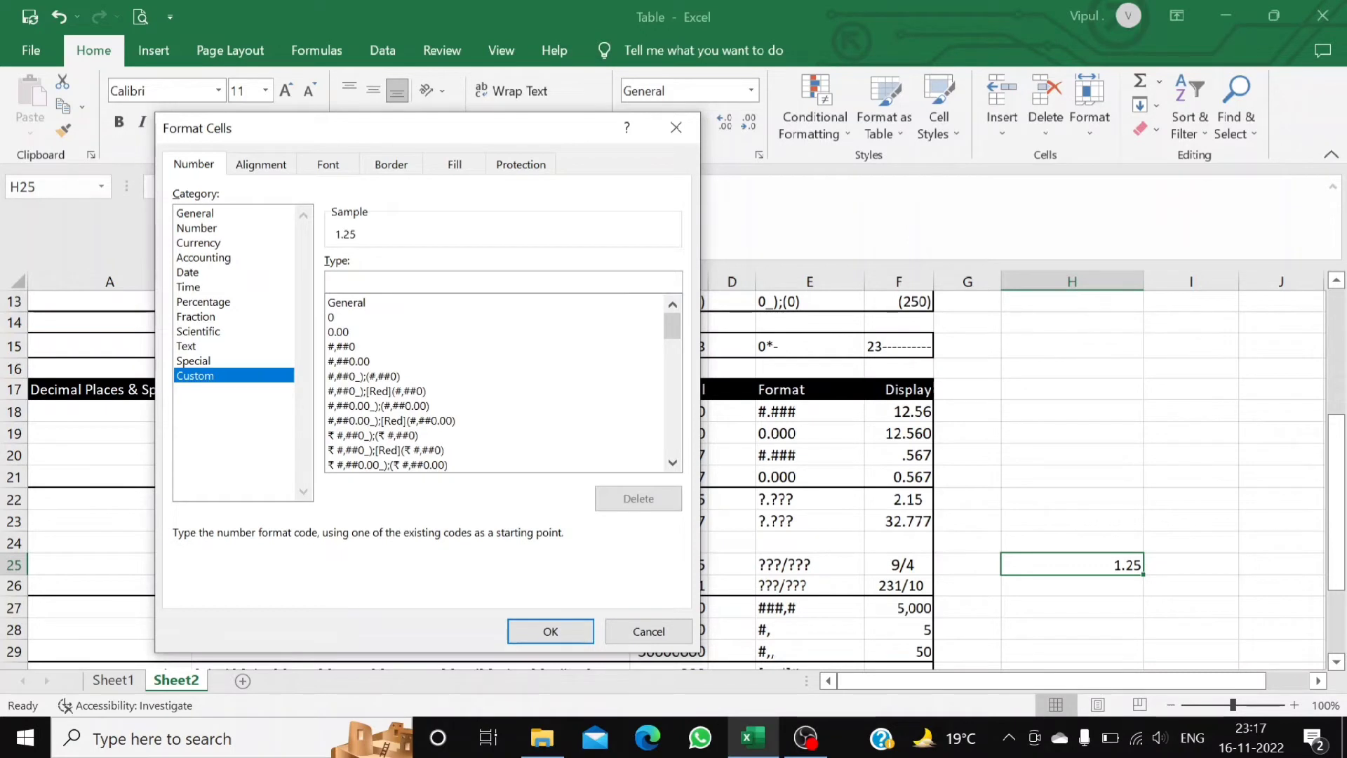
type("?")
type(".")
type("??")
key("BackSpace")
key("BackSpace")
key("BackSpace")
key("BackSpace")
Apply the custom fraction format ??/?? to the sample value in H25.
type("?")
type("?")
type("/??")
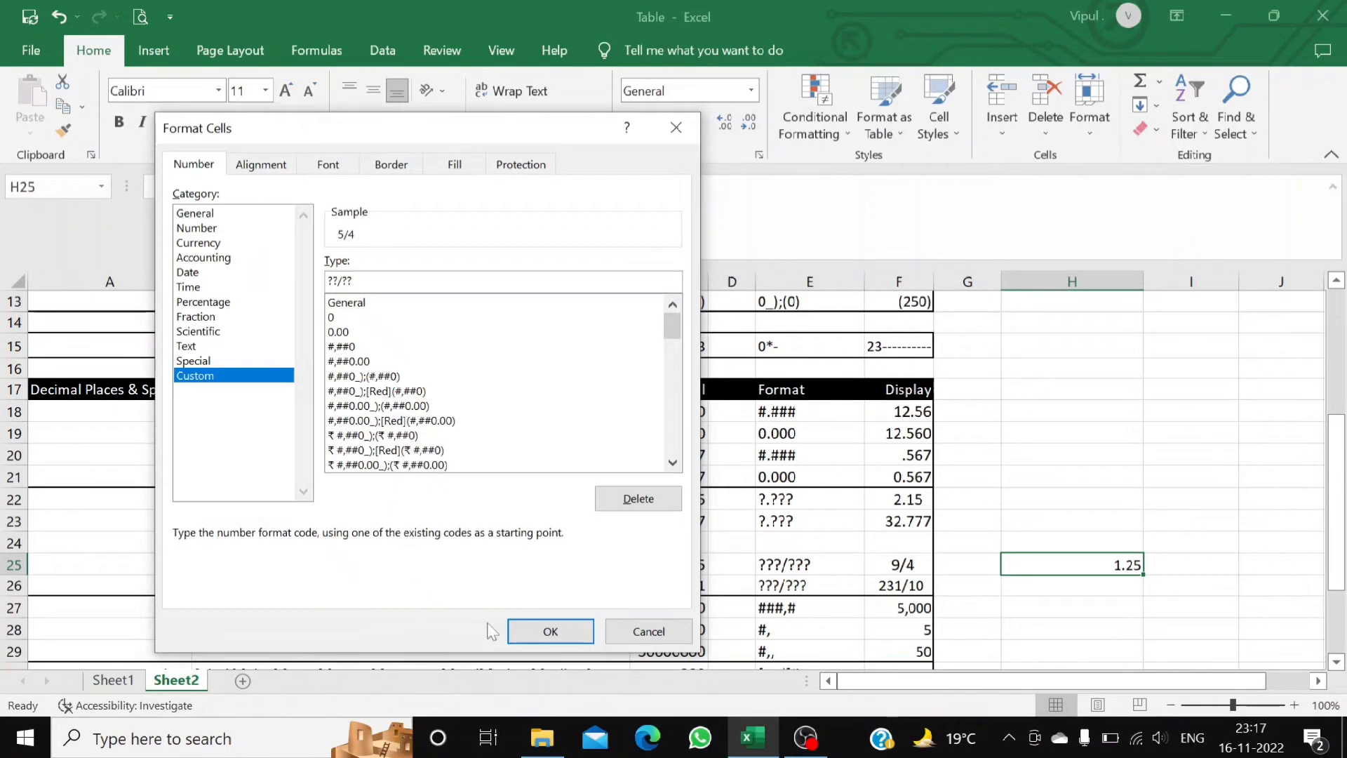
left_click(550, 630)
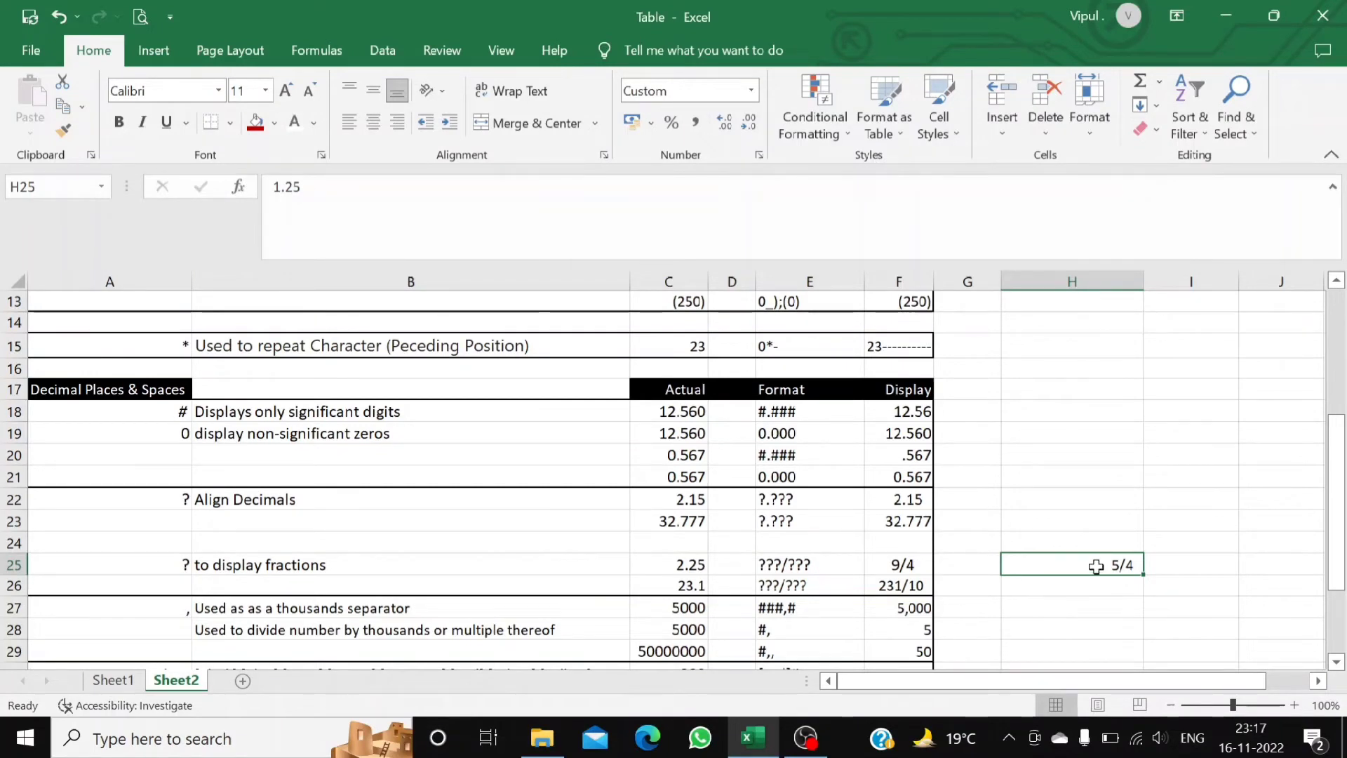
Compare the actual values, ???/??? format codes and fraction display values in rows 25 and 26 with the sample in H25.
left_click(688, 566)
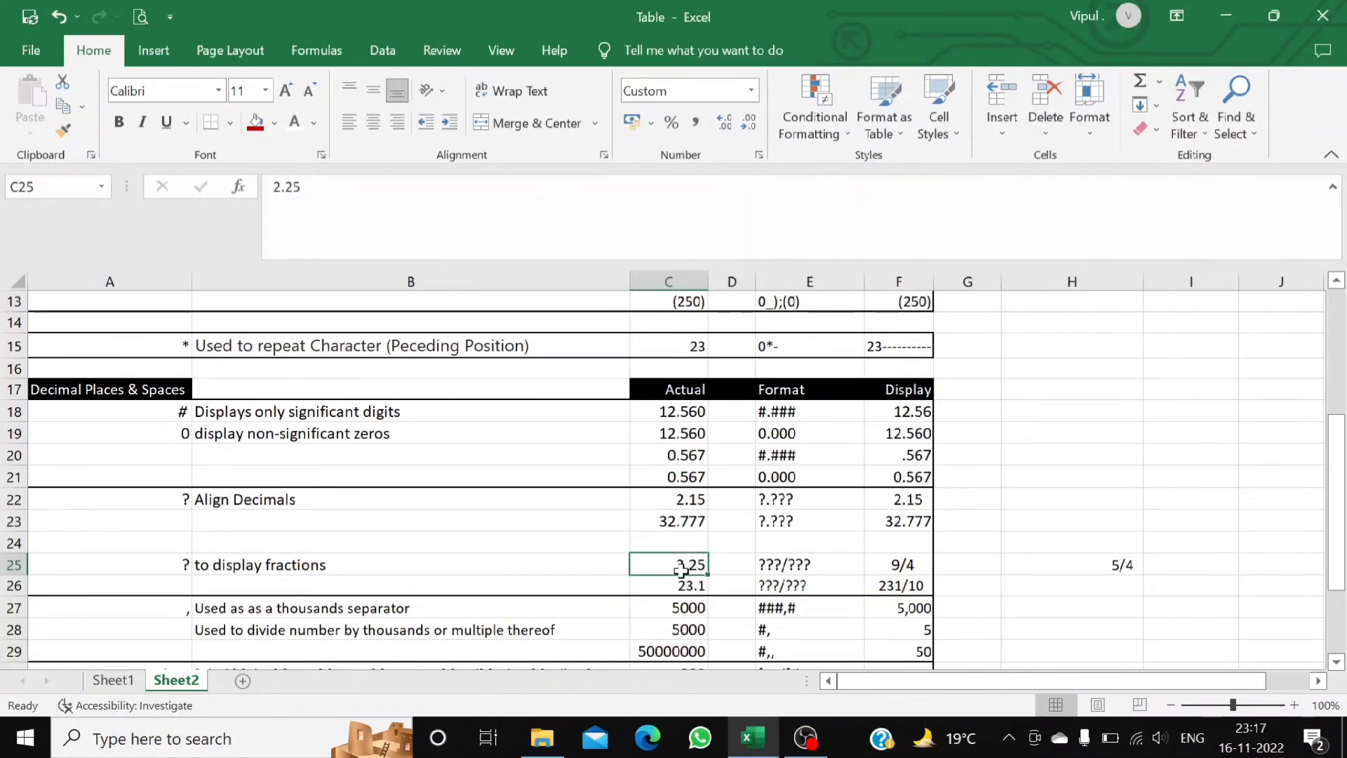
left_click(1032, 565)
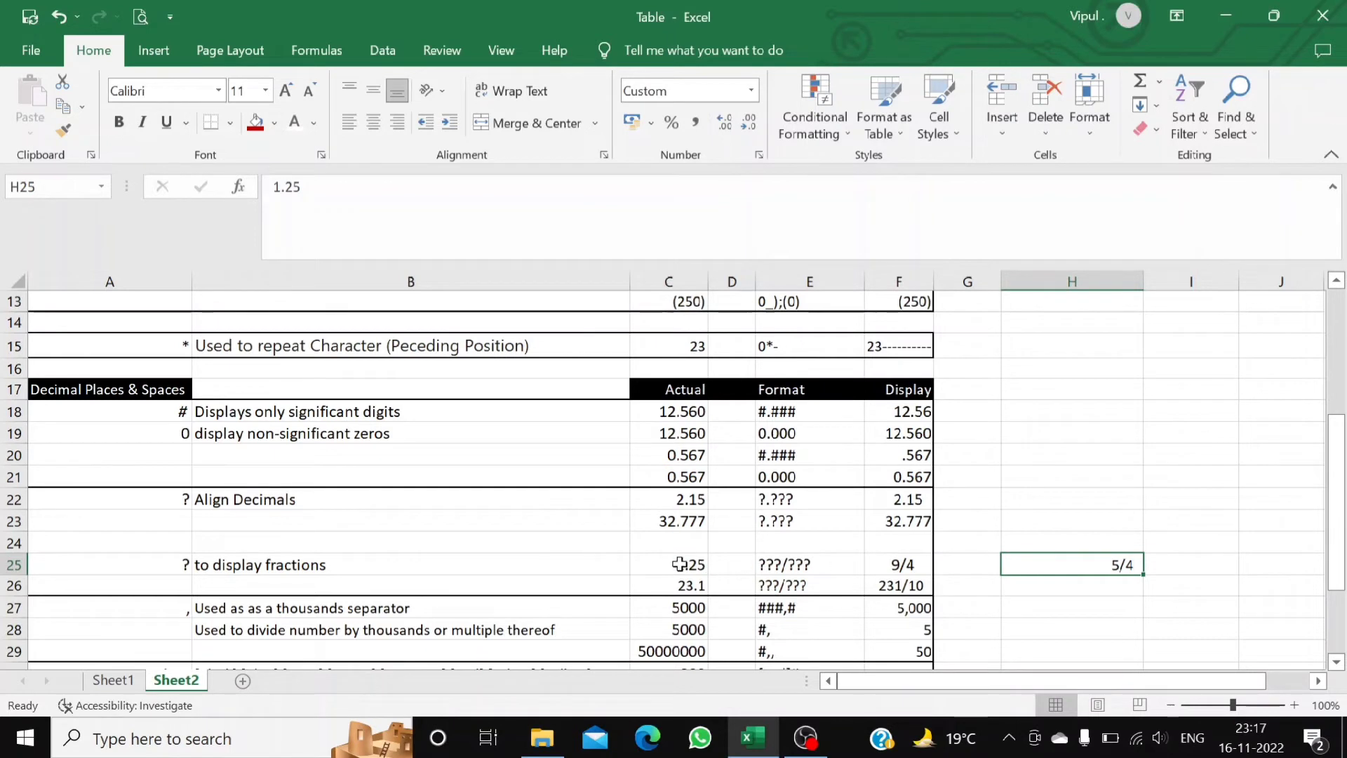
left_click(898, 561)
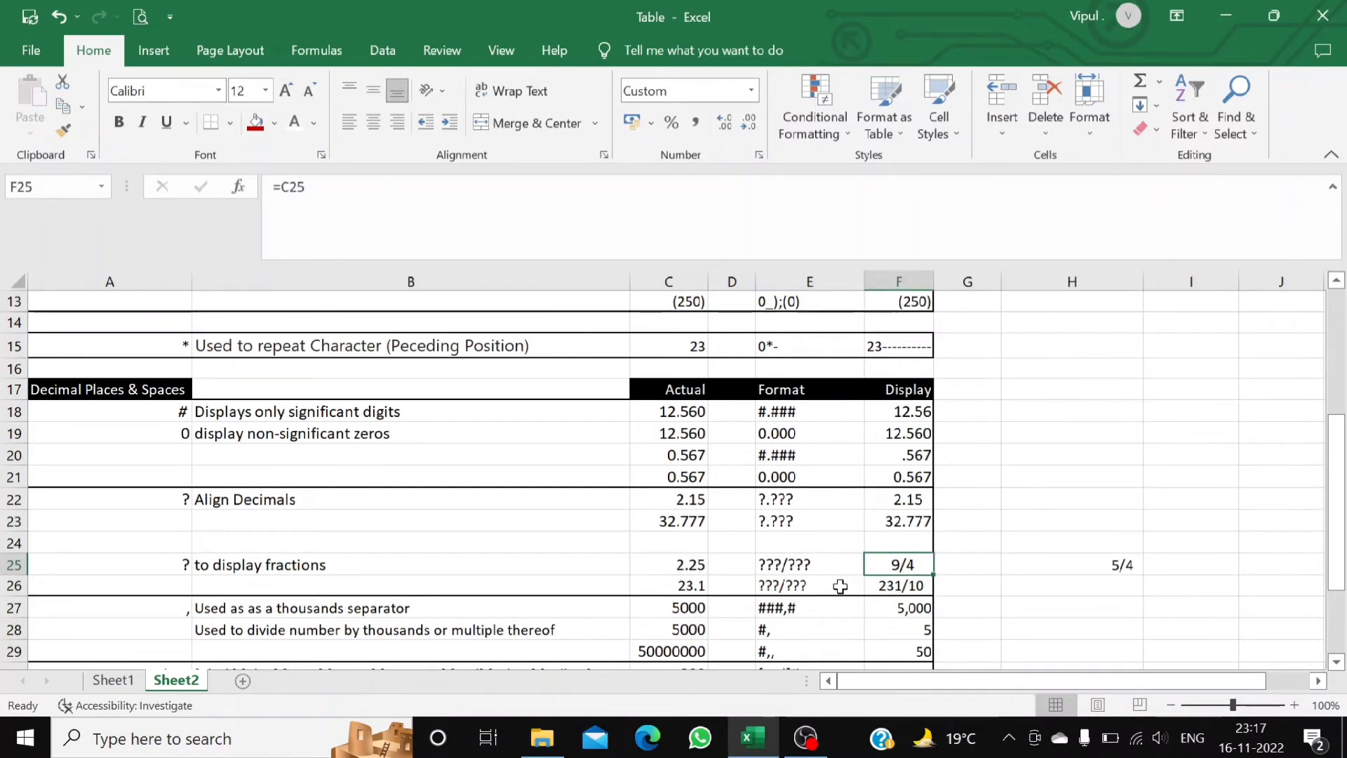
left_click(839, 586)
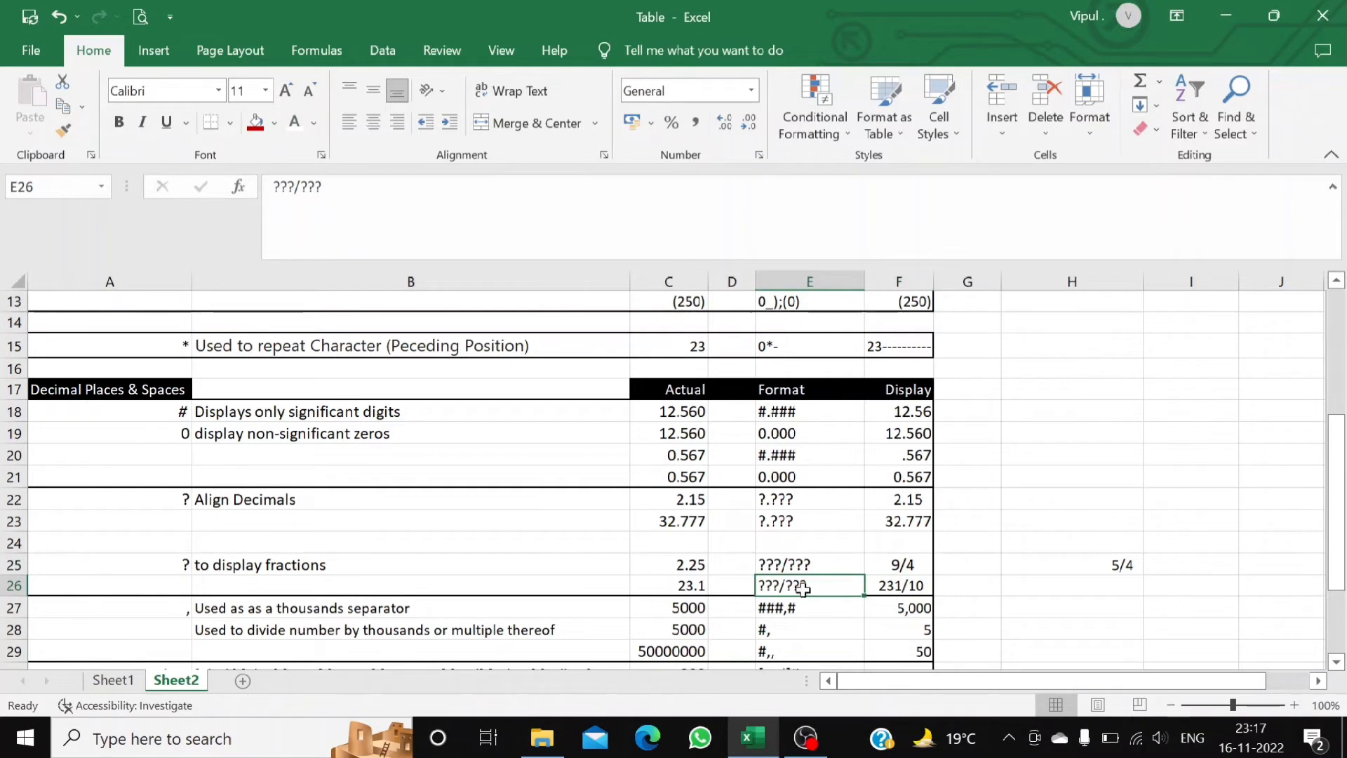
left_click(691, 586)
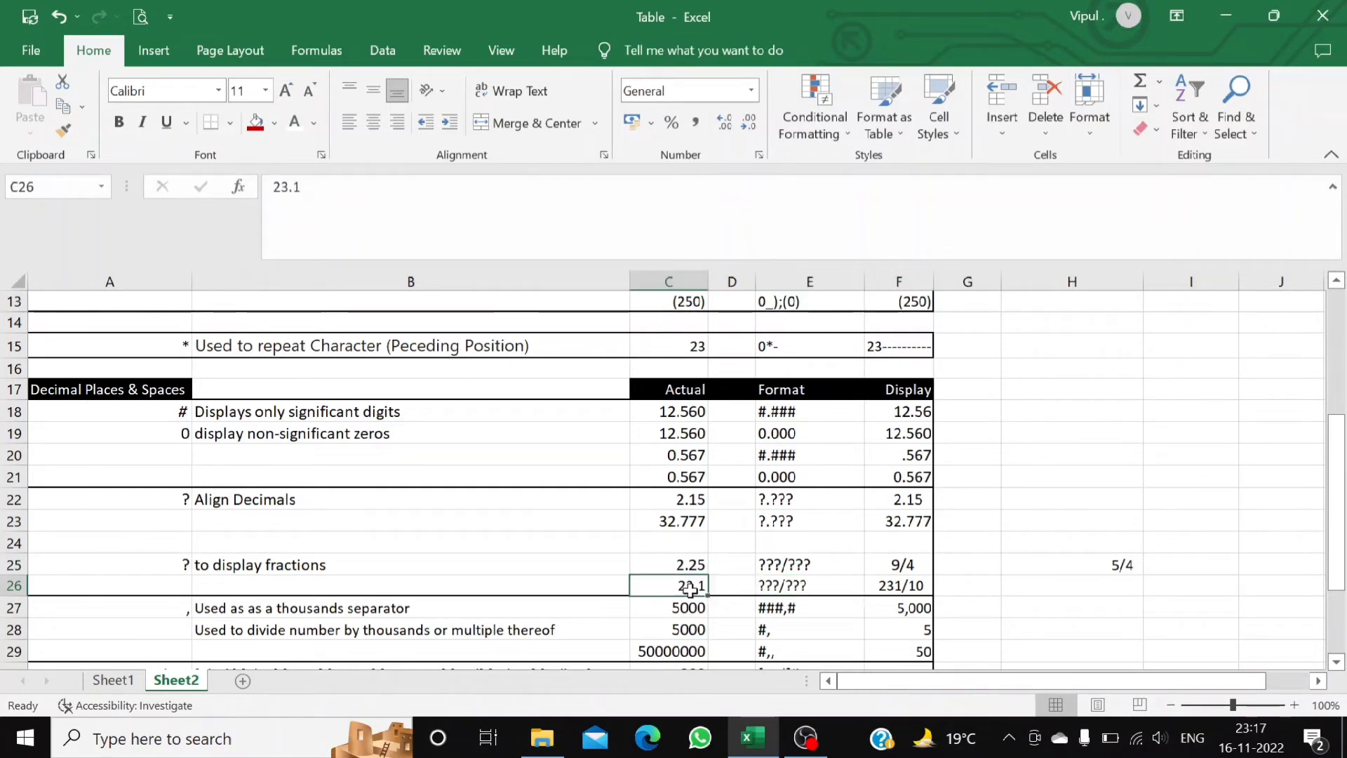
left_click(890, 589)
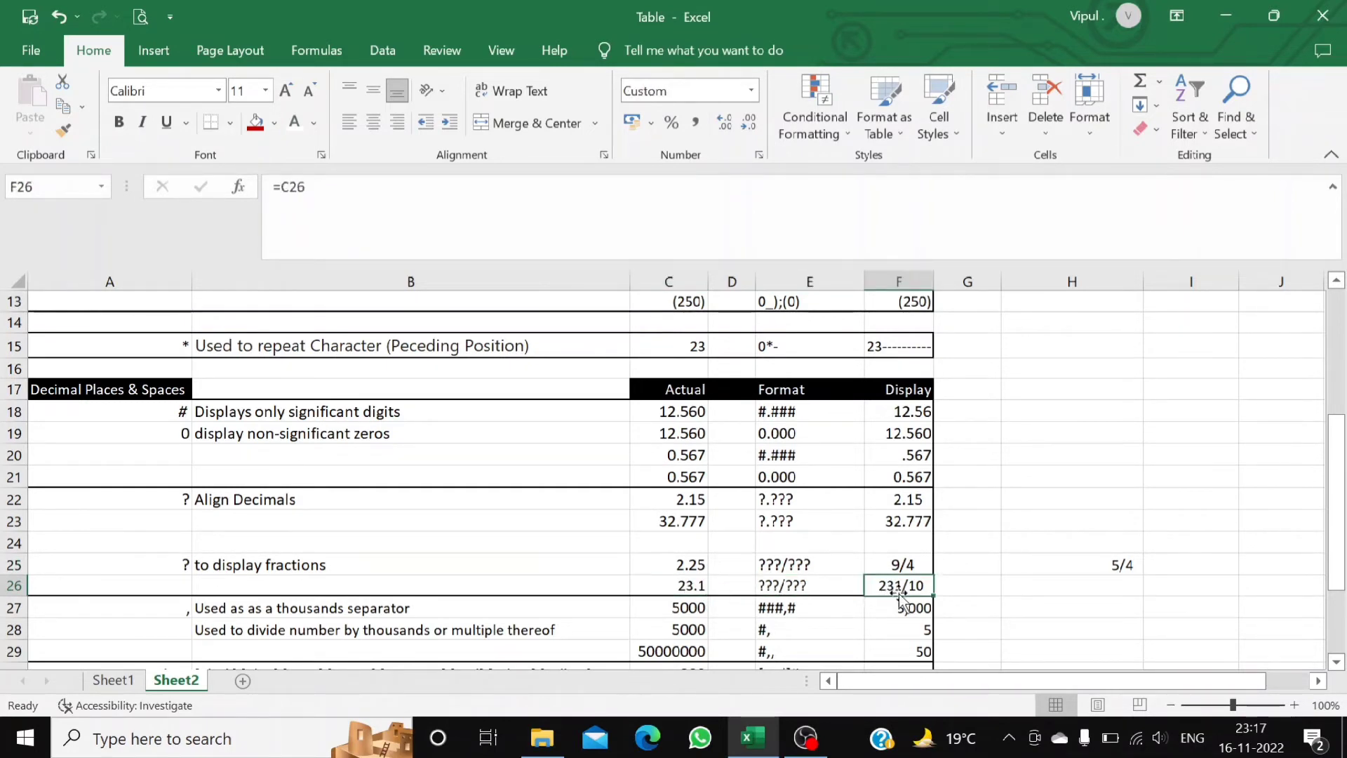
Delete the sample value from H25.
left_click(1124, 559)
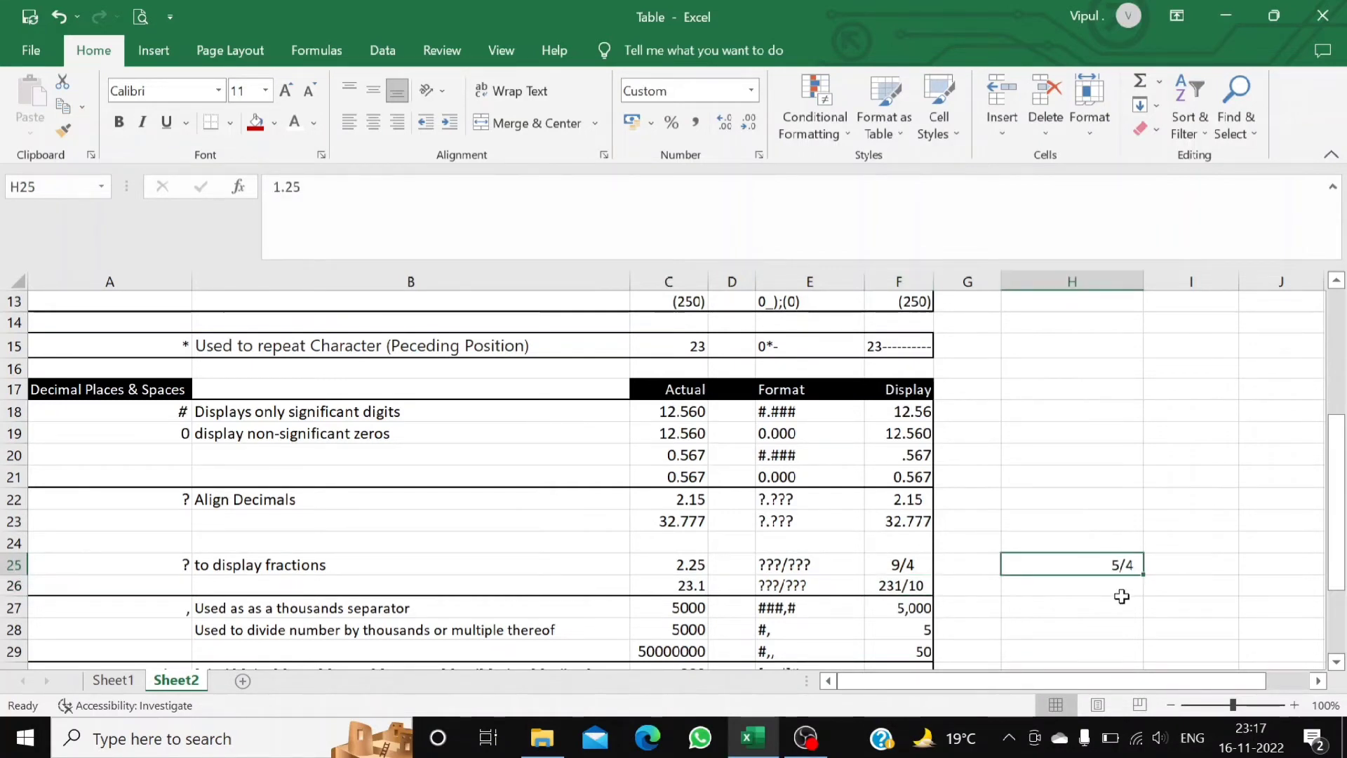
key("Delete")
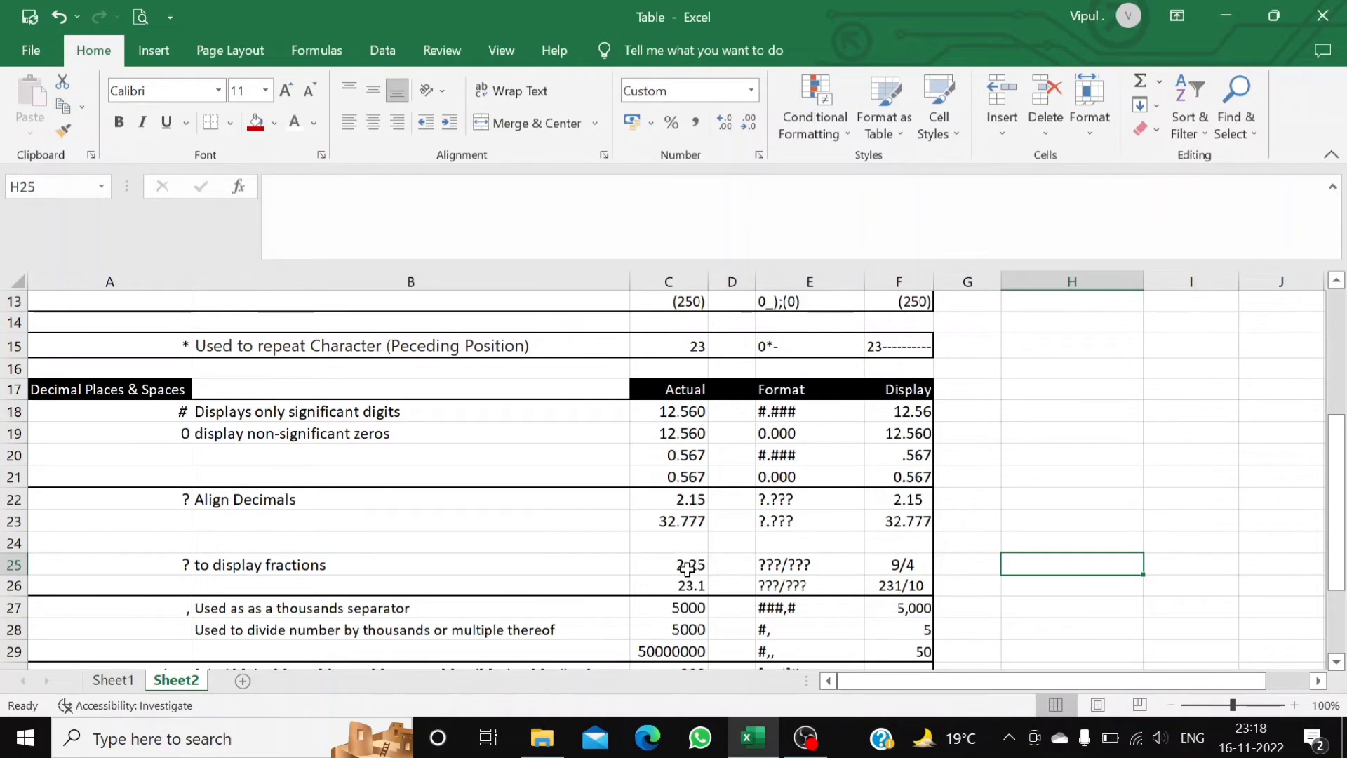
Review the two ? codes in column A, for aligning decimals and for displaying fractions.
scroll(586, 521, "down", 1)
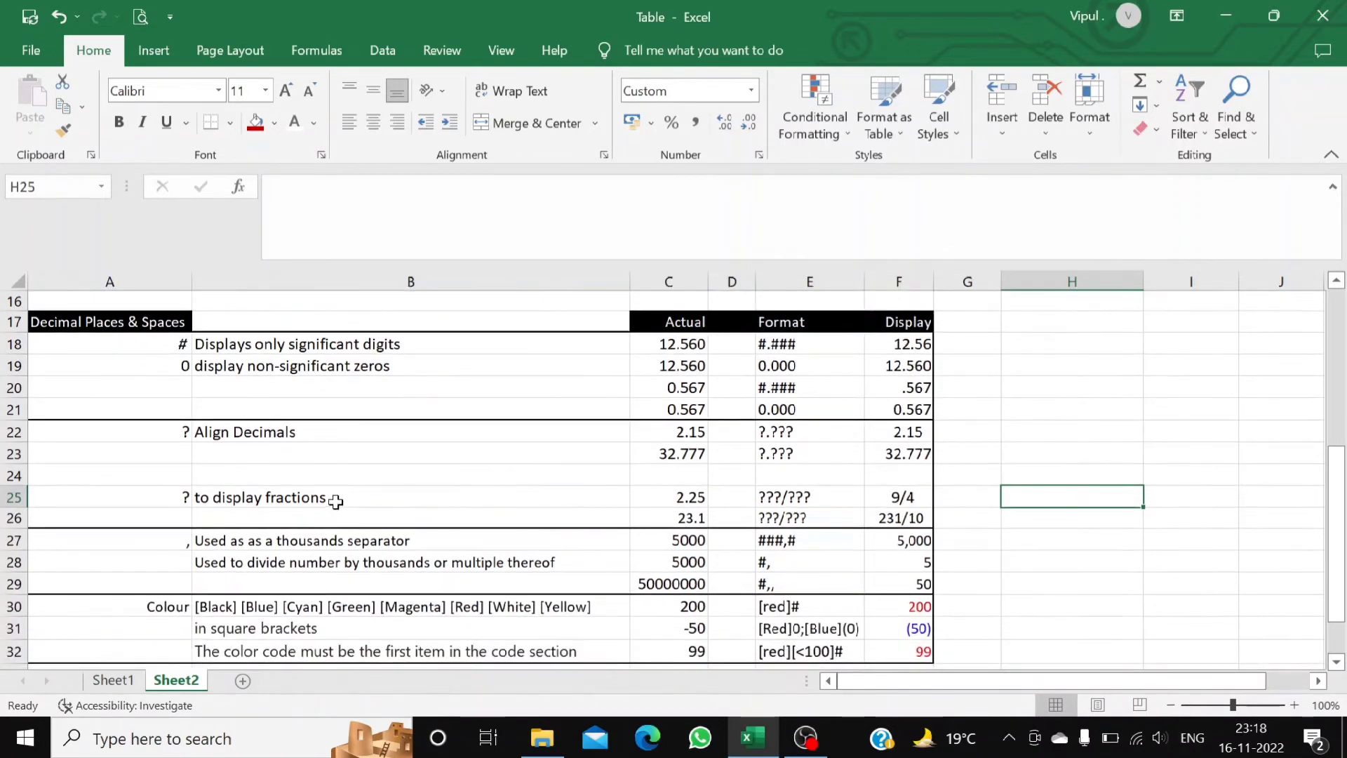
left_click(188, 440)
left_click(175, 498)
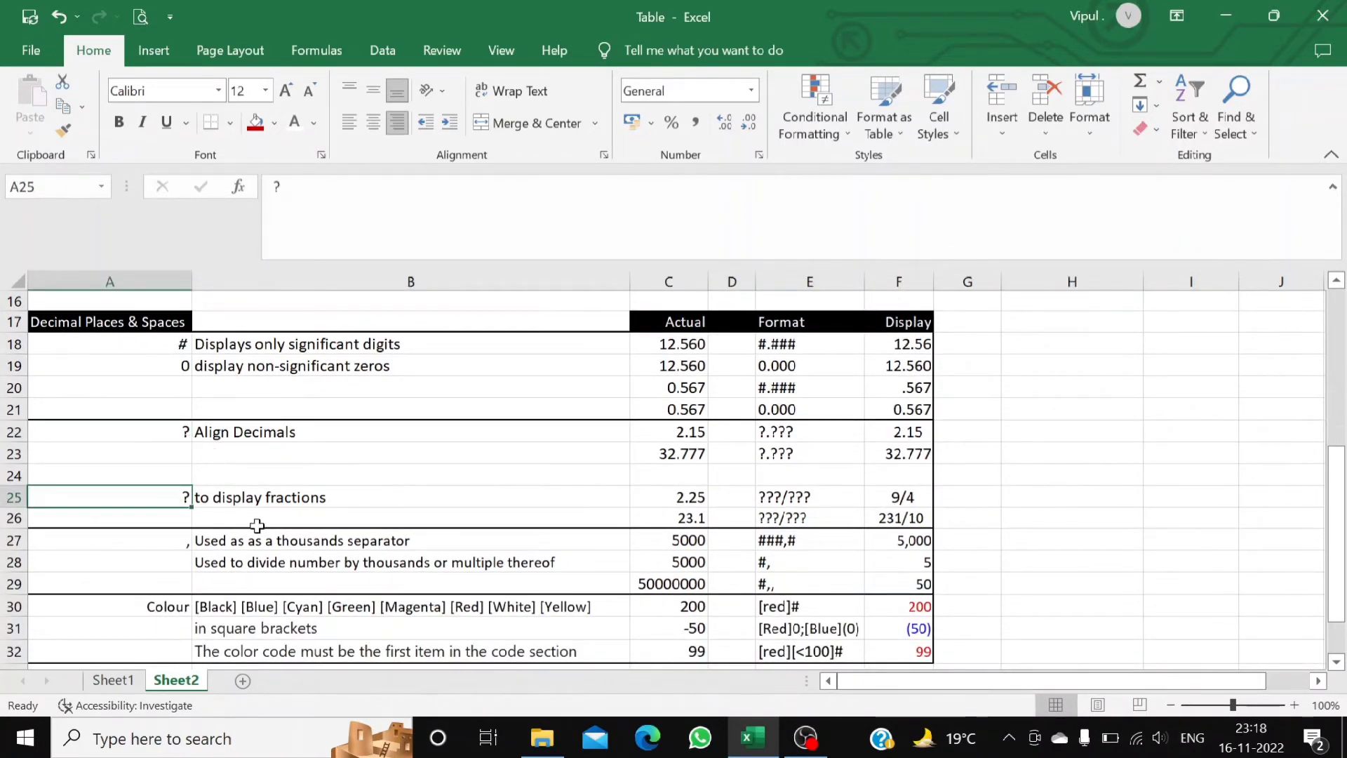
scroll(258, 525, "down", 2)
scroll(259, 522, "up", 2)
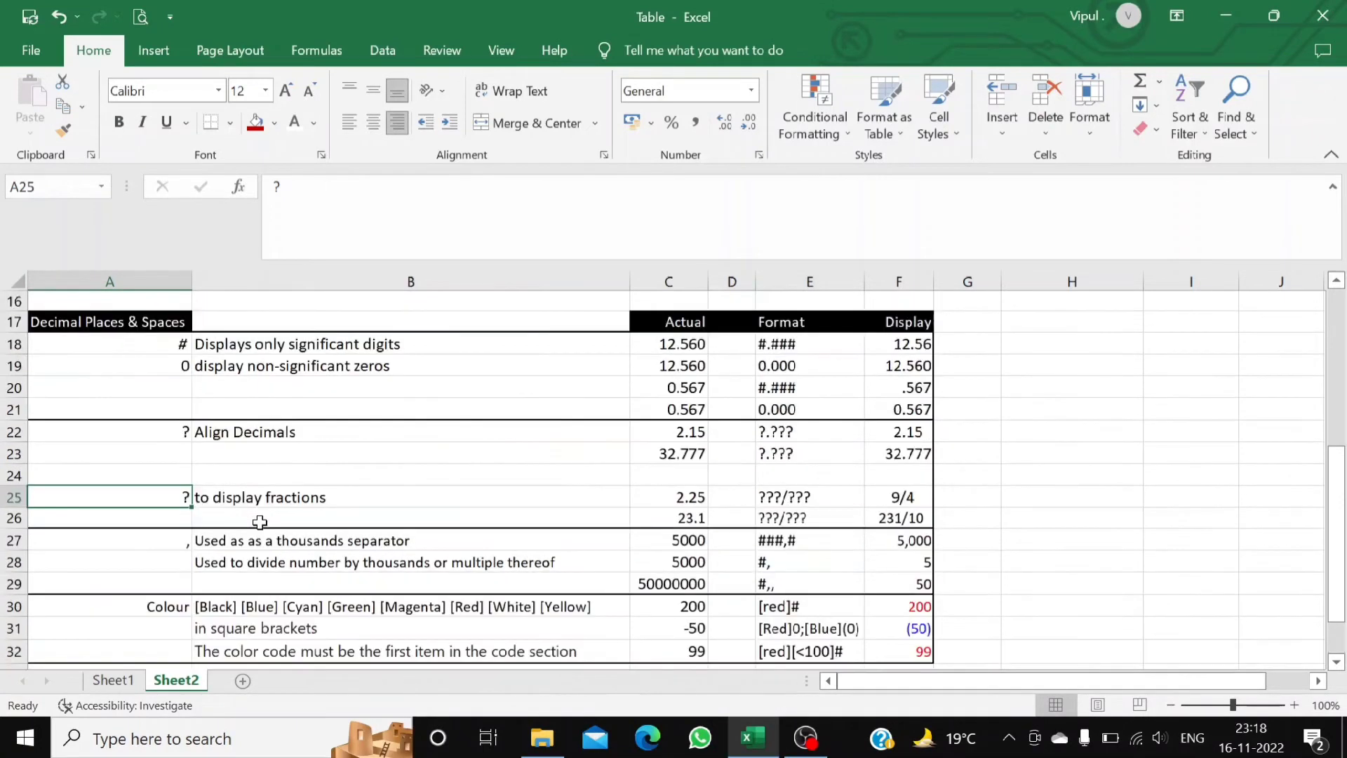
Examine the comma code in A27, its example value in C27 and its two uses described in B27 and B28.
left_click(186, 540)
left_click(247, 582)
left_click(155, 544)
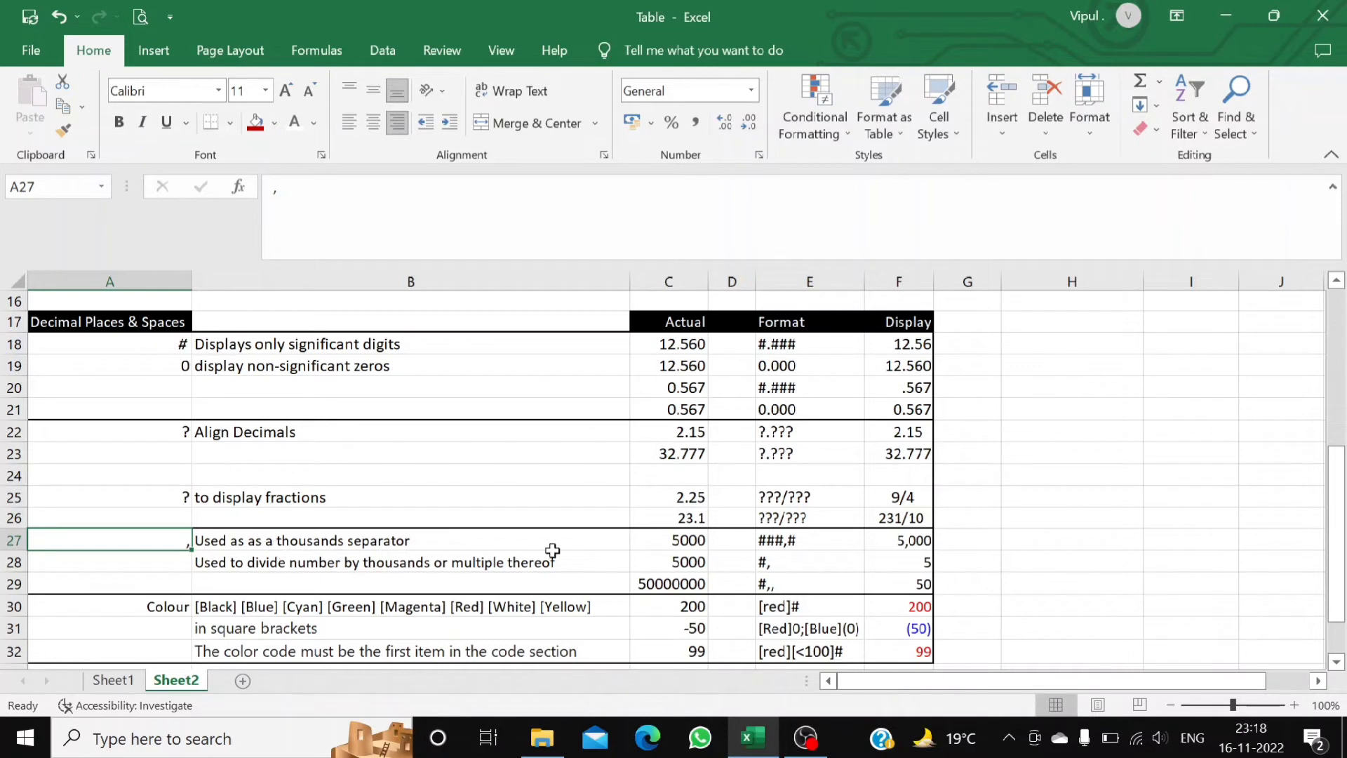
left_click(686, 539)
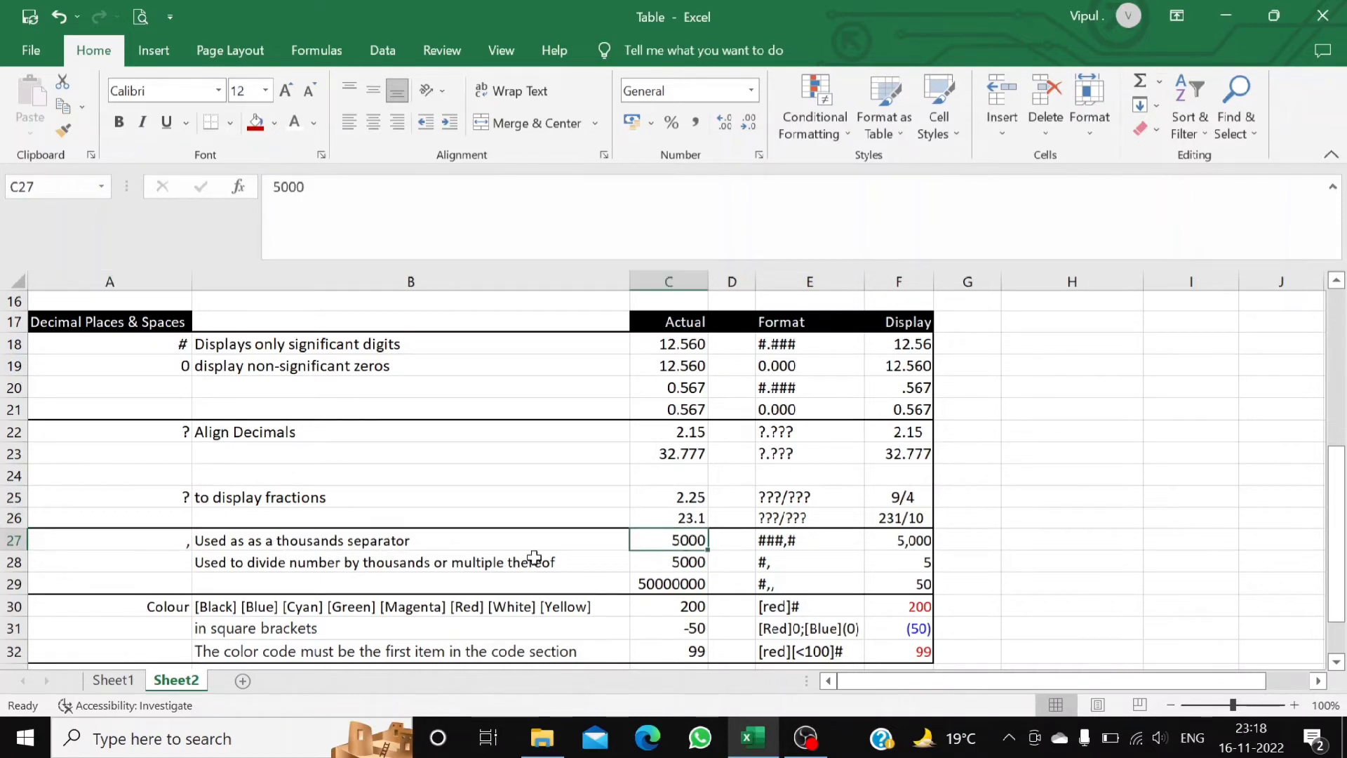
left_click(105, 543)
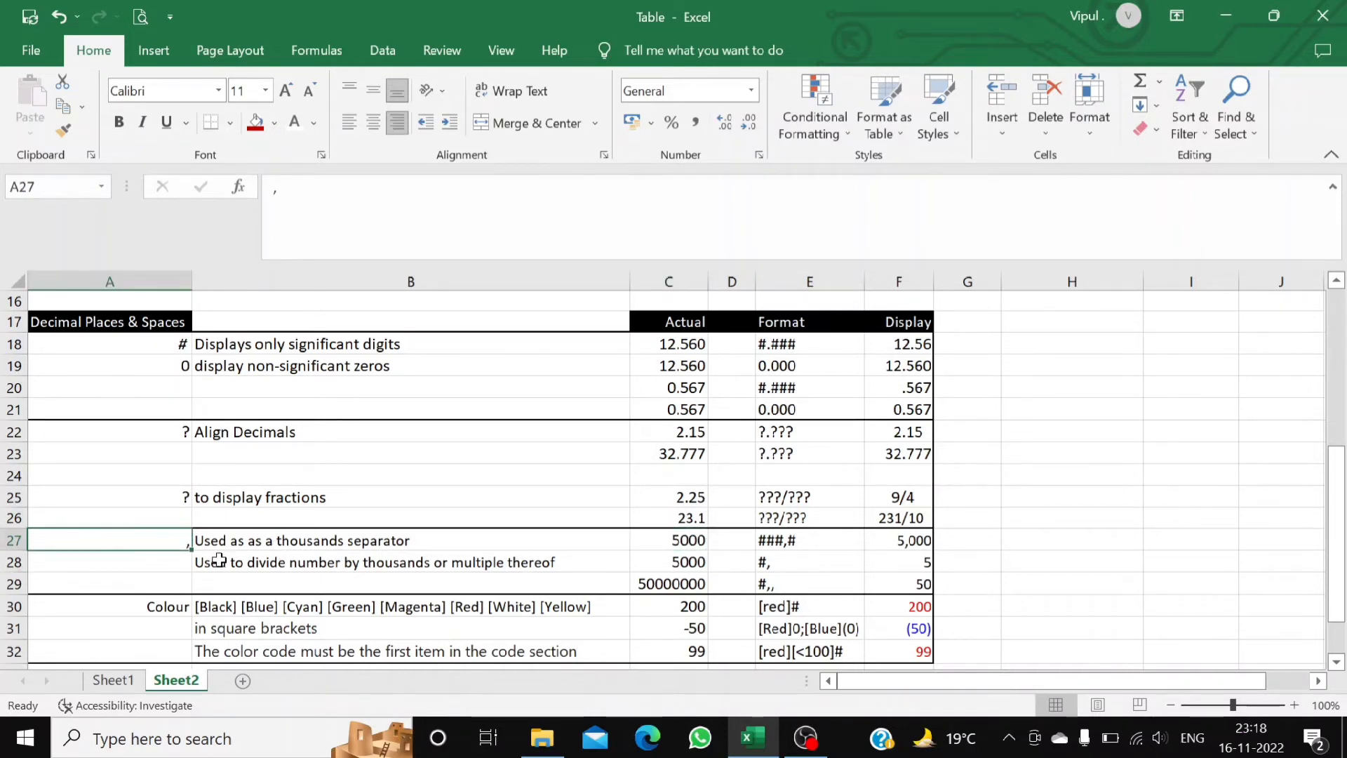
left_click(174, 565)
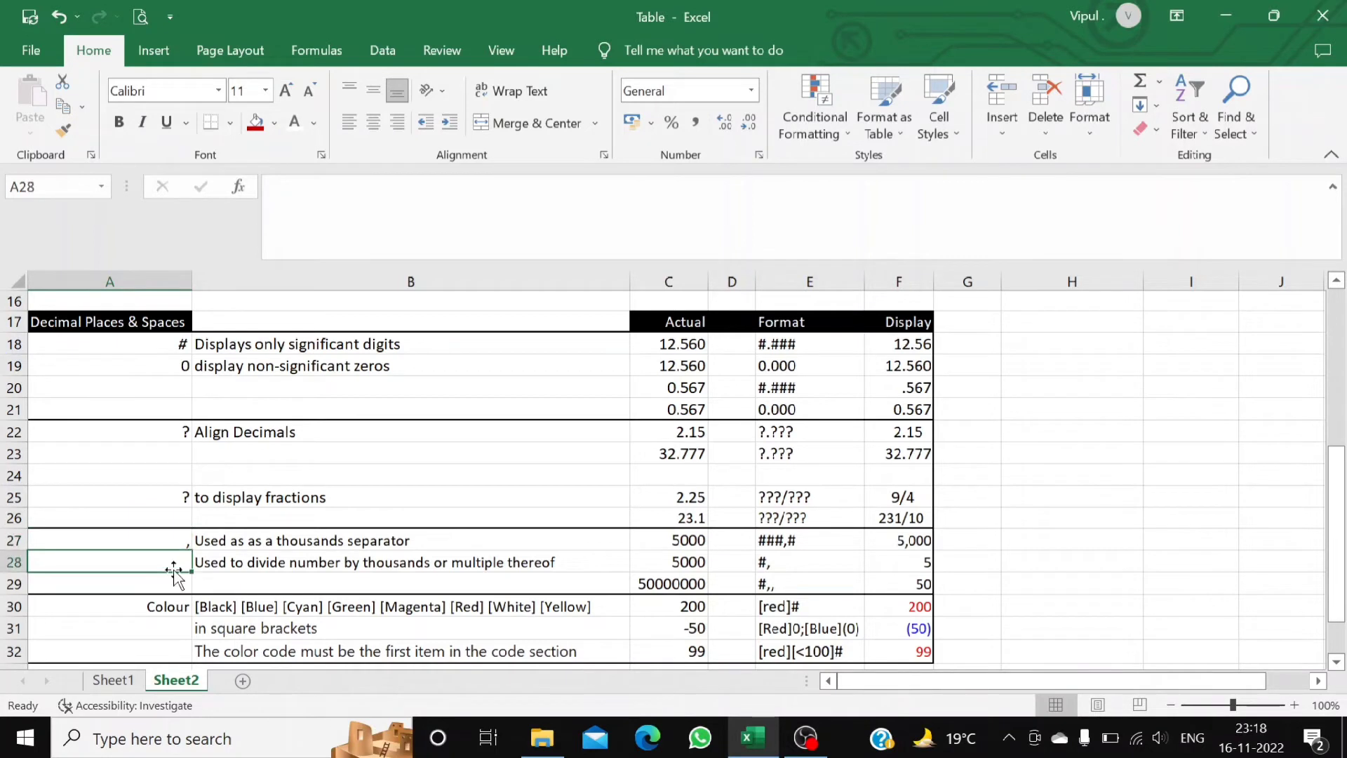
left_click(254, 564)
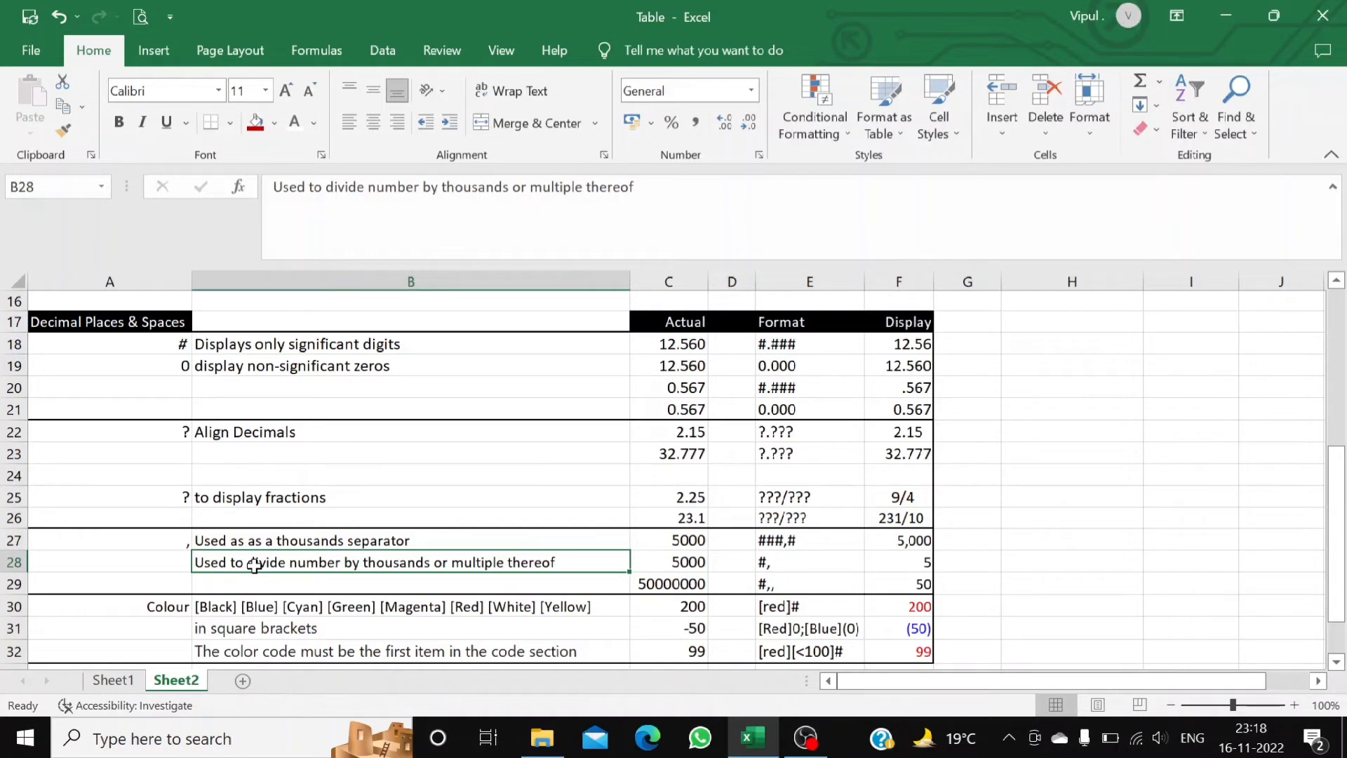
Enter the sample value 7000 in H27, alongside the thousands separator example.
left_click(963, 544)
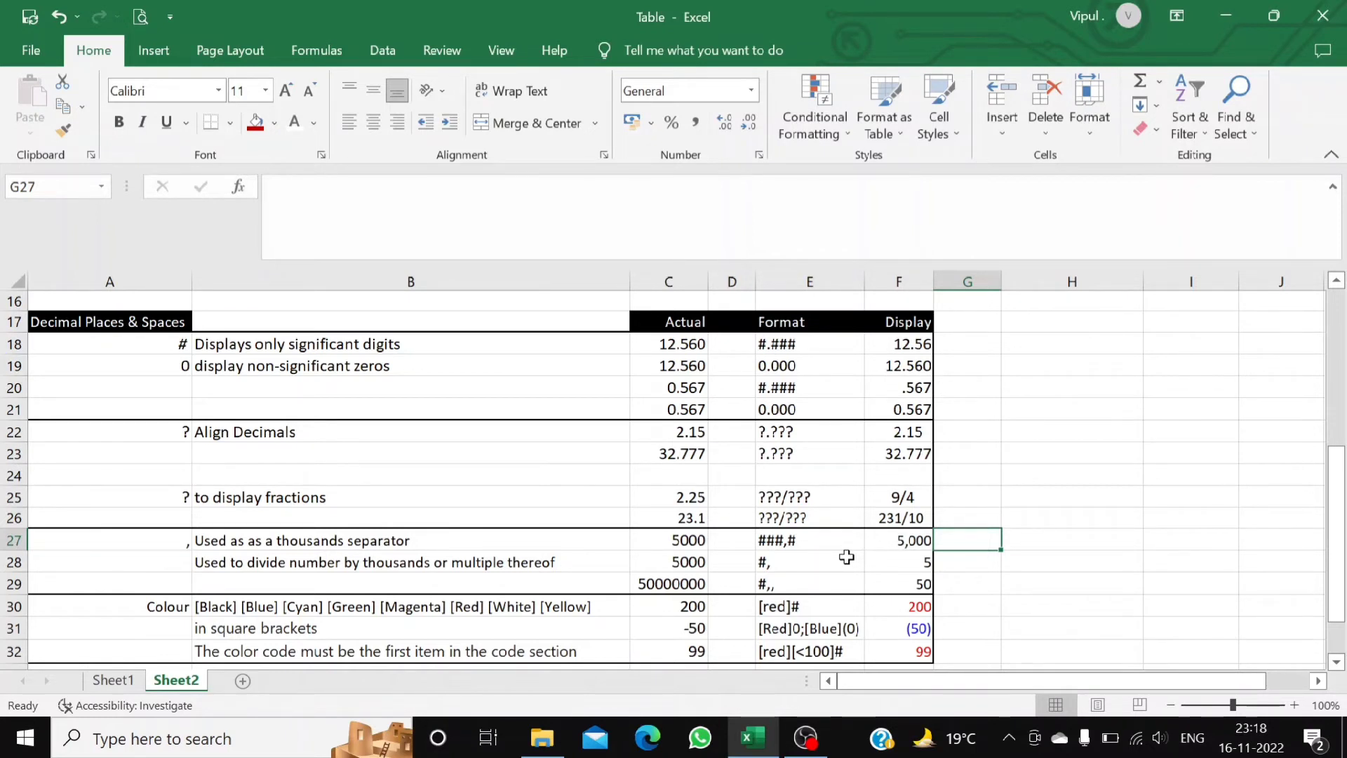
left_click(1062, 536)
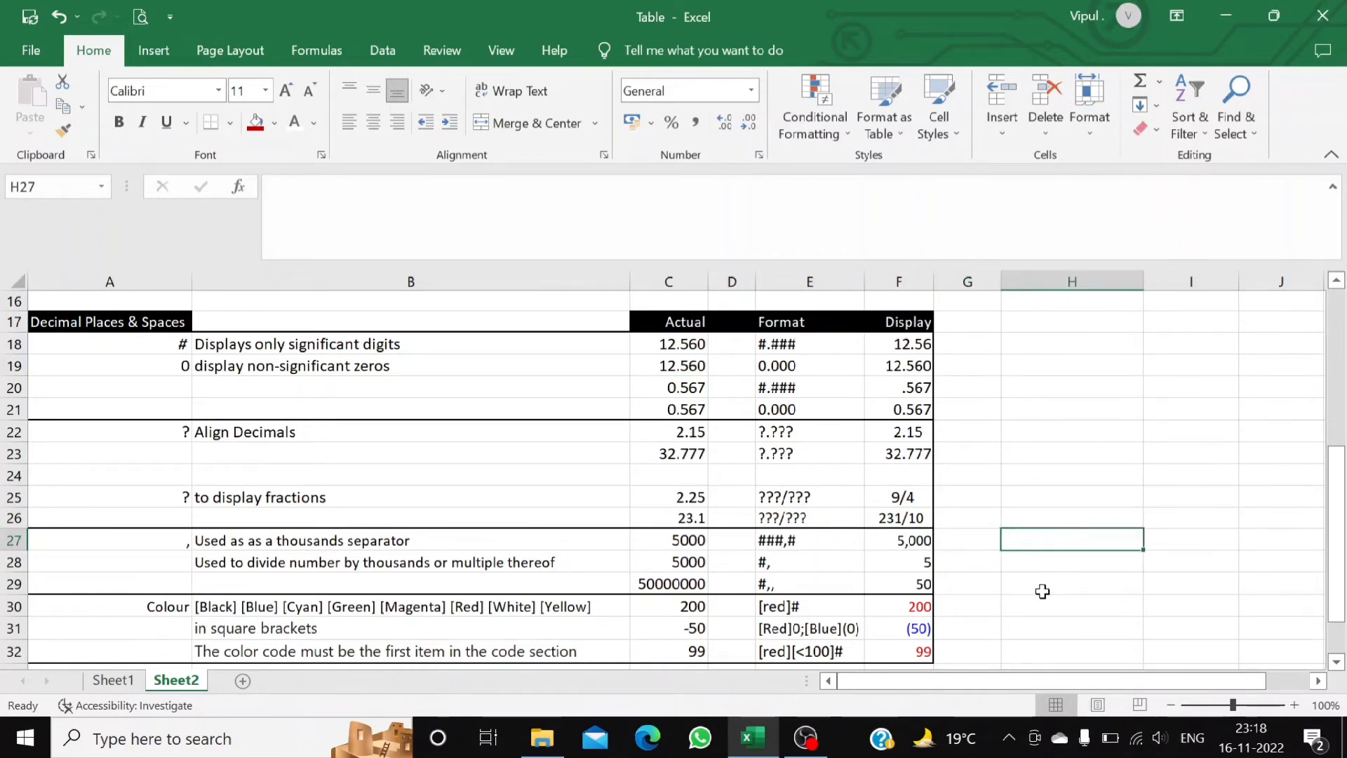
type("5000")
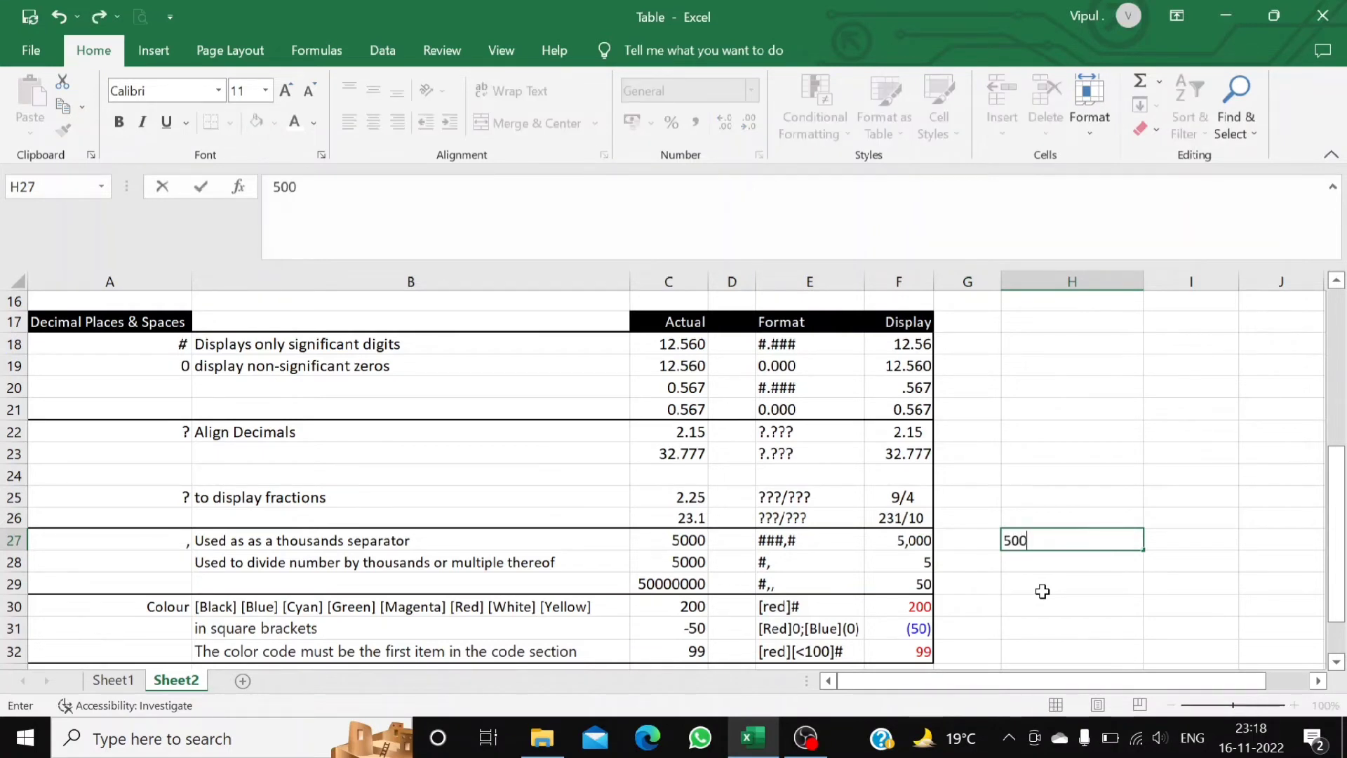
key("BackSpace")
key("BackSpace")
key("BackSpace")
key("BackSpace")
type("70000")
key("BackSpace")
key("Return")
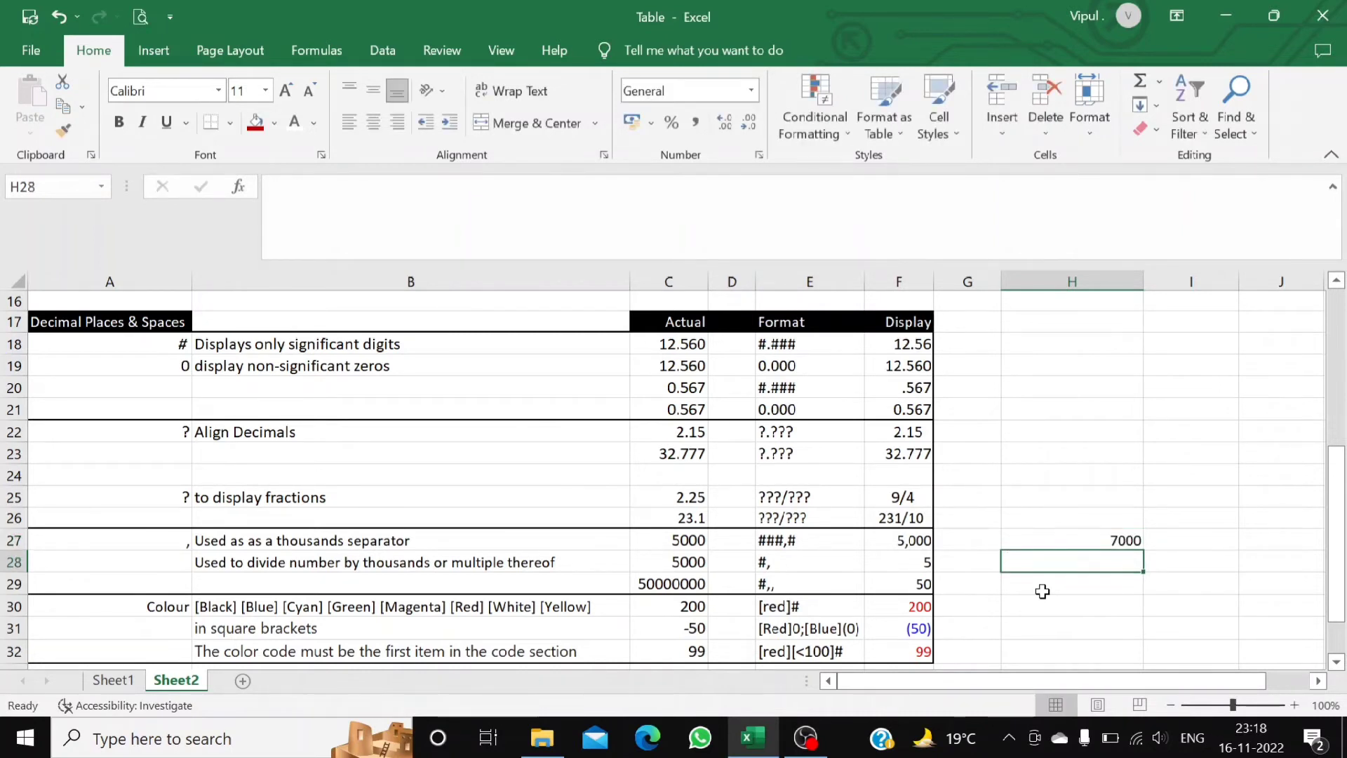
Apply the custom number format #,### to H27 to show a thousands separator.
left_click(1064, 541)
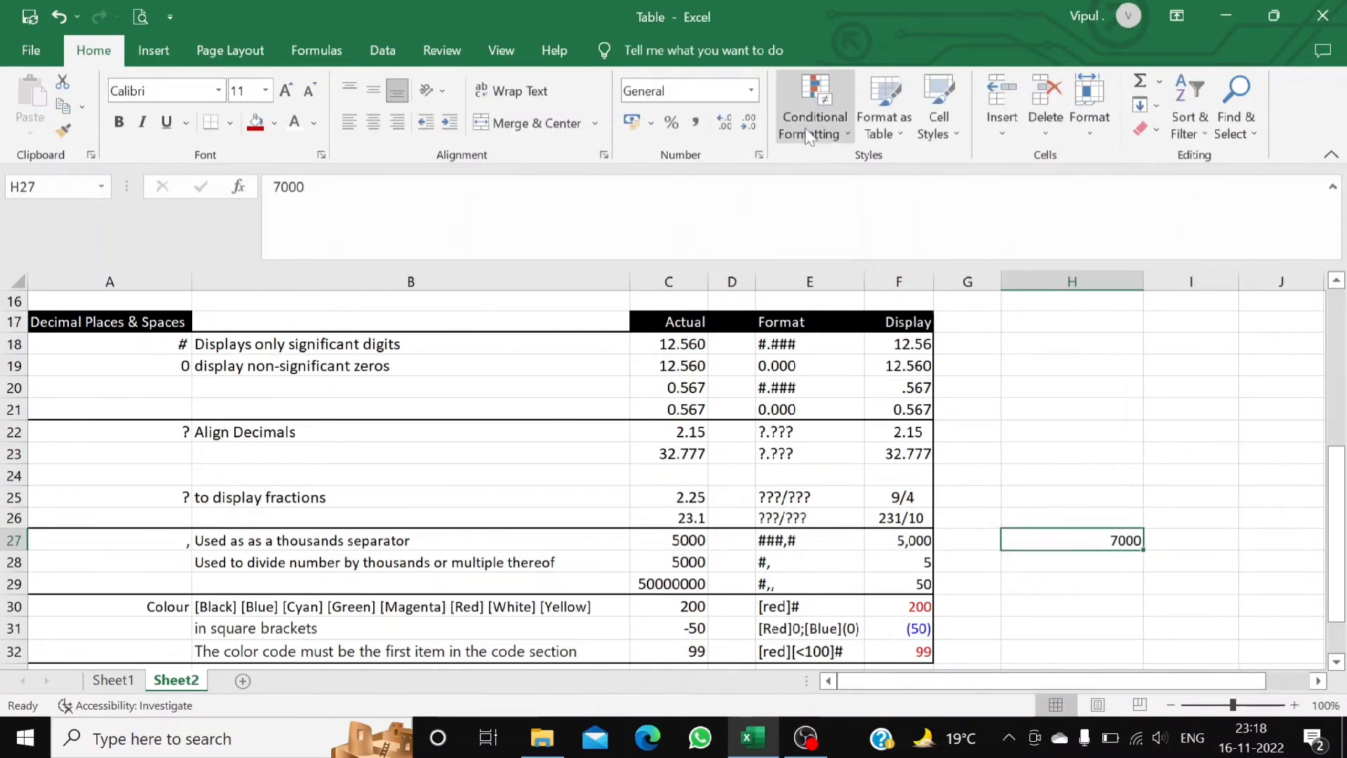
left_click(763, 157)
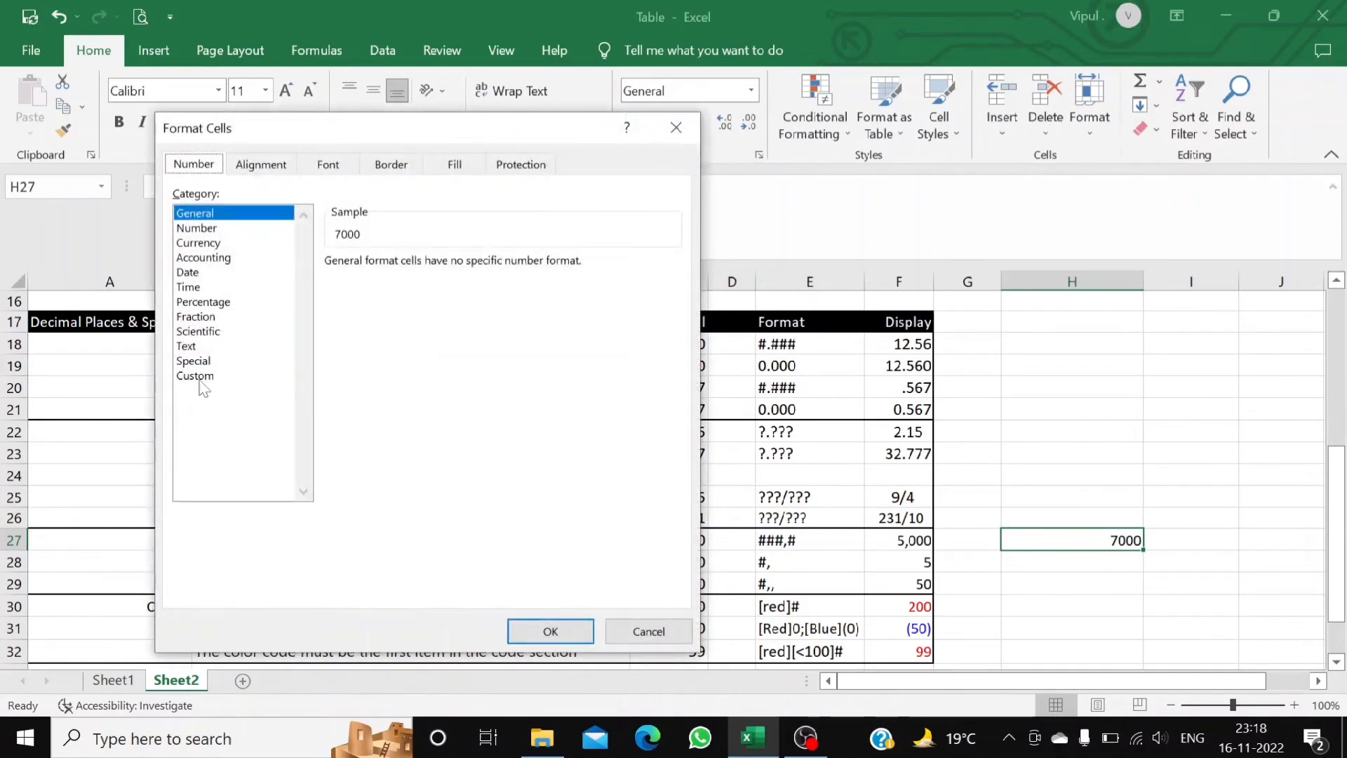
left_click(246, 374)
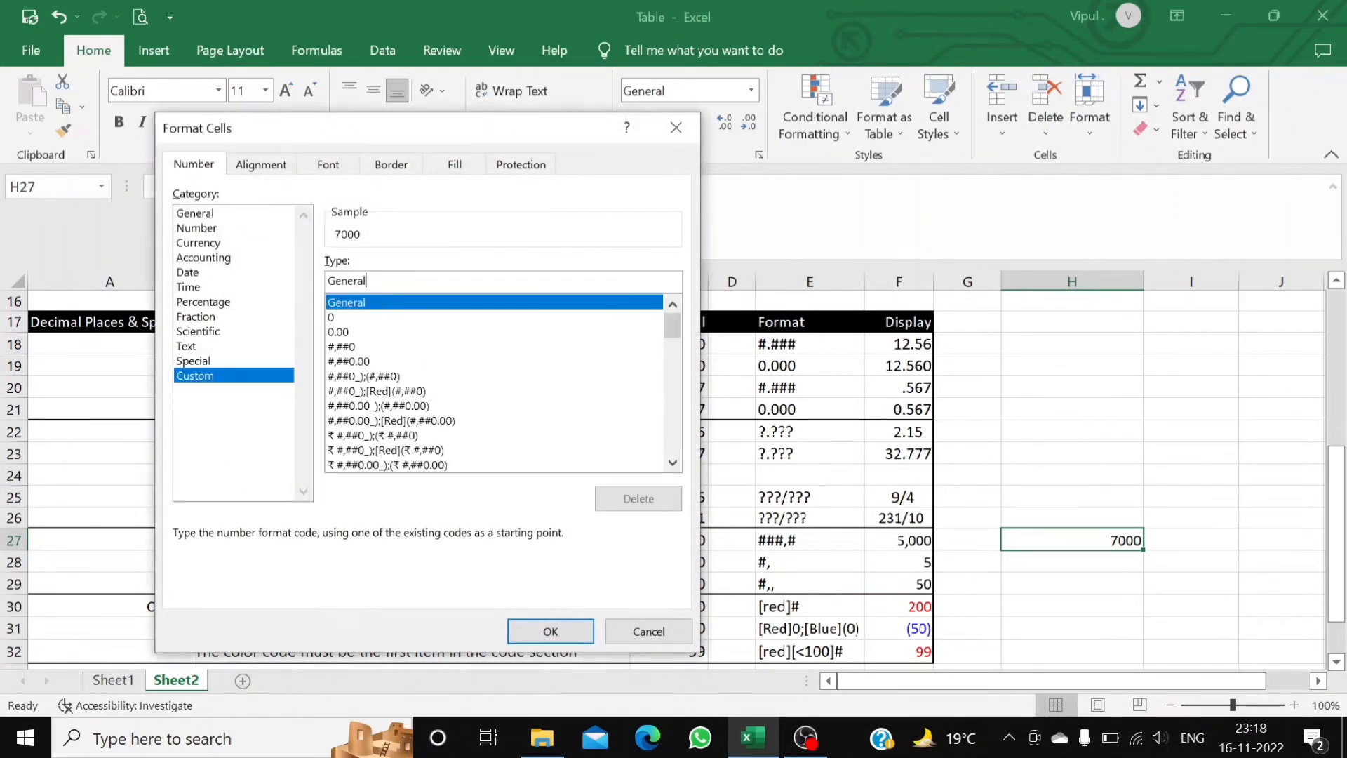
key("BackSpace")
key("BackSpace")
key("BackSpace")
key("BackSpace")
key("BackSpace")
key("BackSpace")
key("BackSpace")
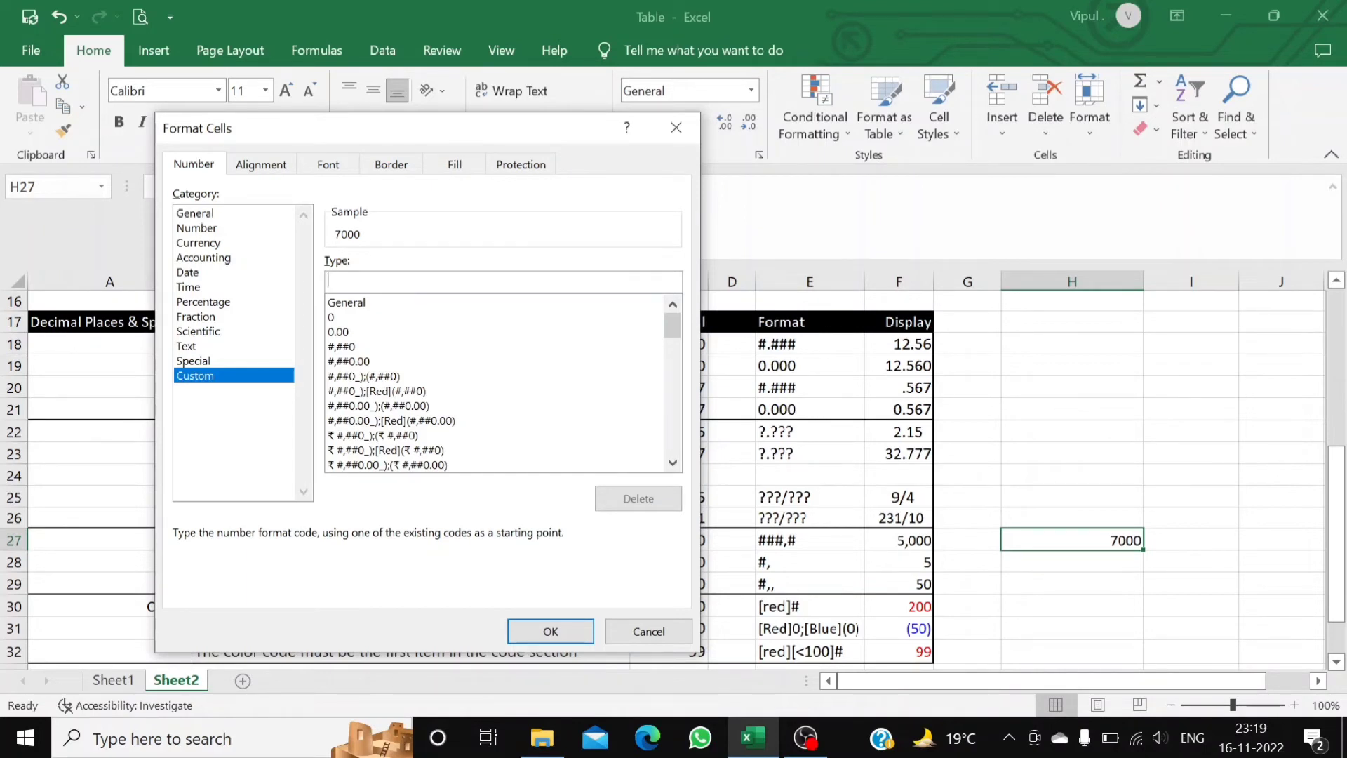
type("#,###")
left_click_drag(418, 134, 838, 102)
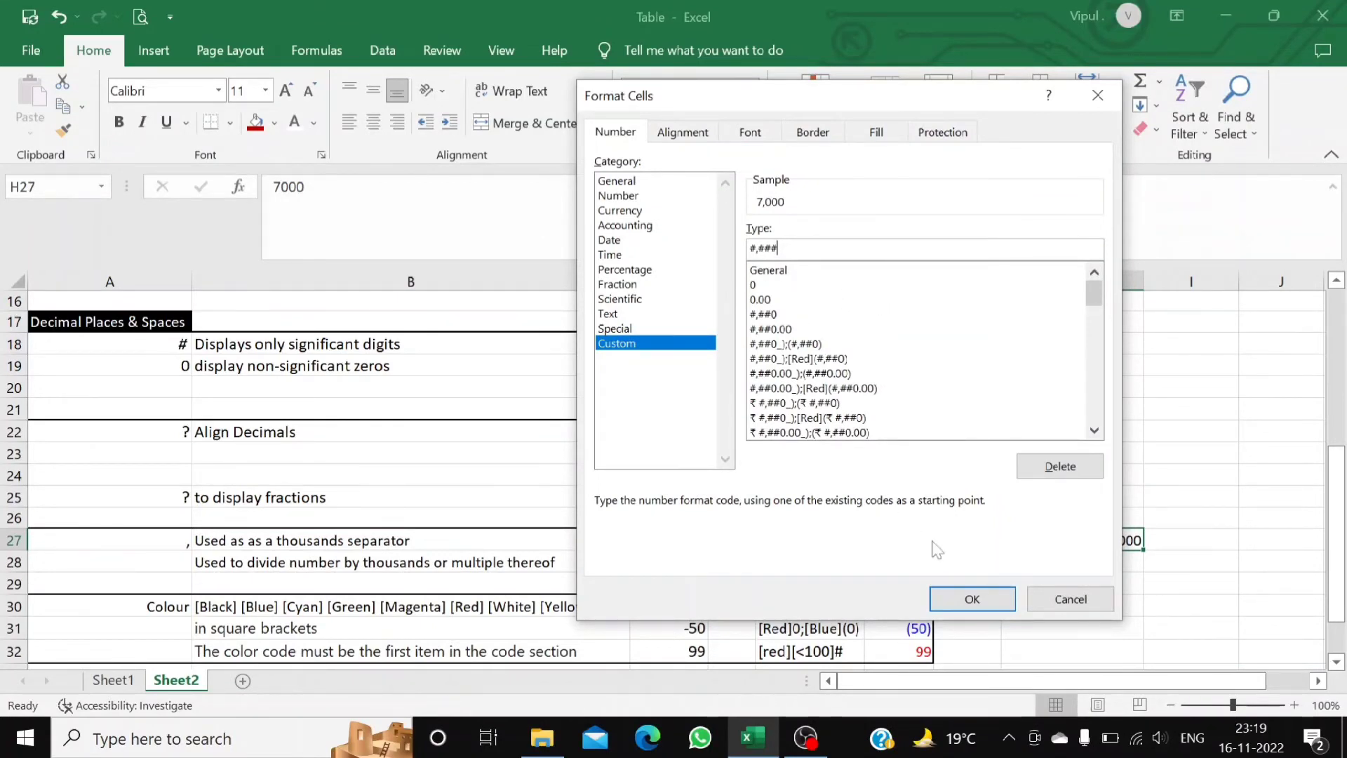
left_click(971, 599)
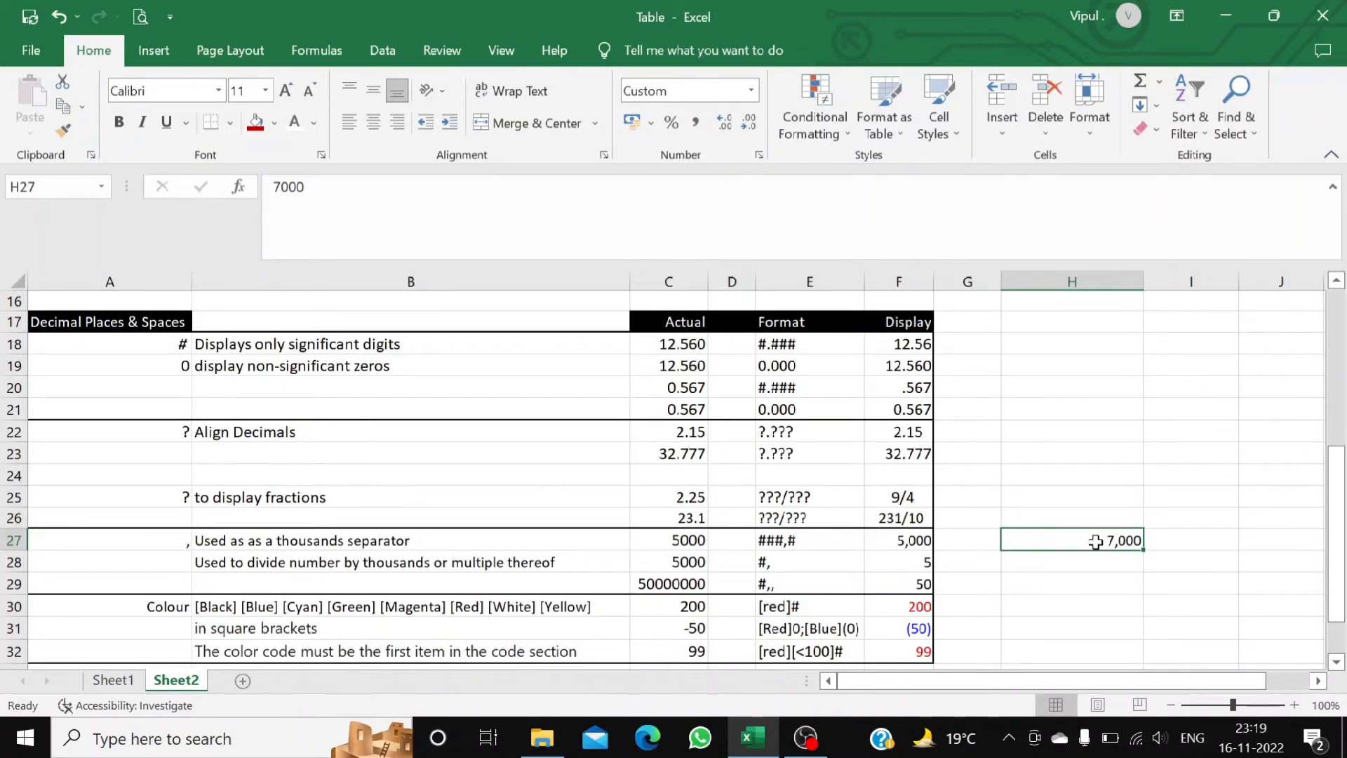
Try a trailing comma after the #,### code in H27's custom format to divide by thousands, and cancel the change.
left_click(759, 156)
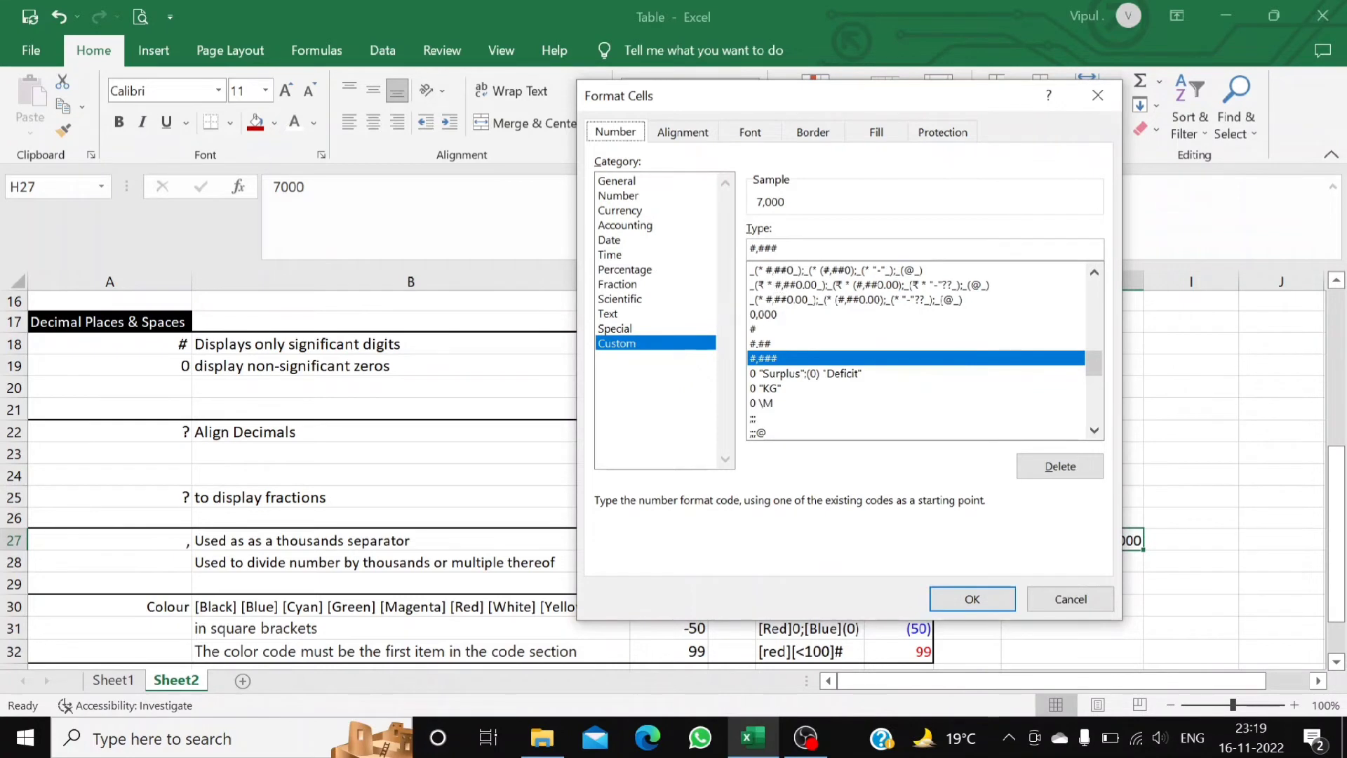
left_click(777, 249)
type(",")
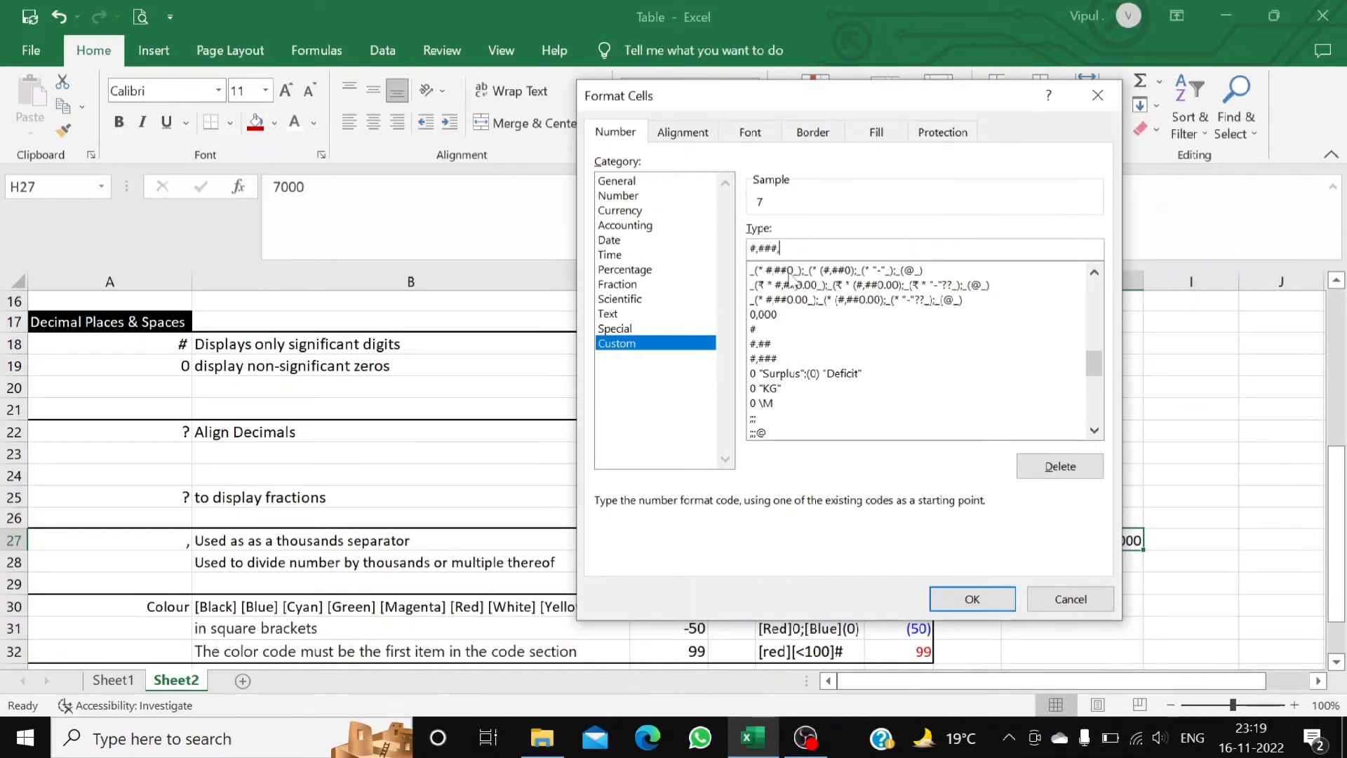
key("BackSpace")
type(",")
key("BackSpace")
left_click(756, 247)
key("BackSpace")
type(",")
type(",")
key("Escape")
Compare the formatted sample in H27 with the divide-by-thousands codes #, and #,, in E28 and E29.
left_click(1026, 582)
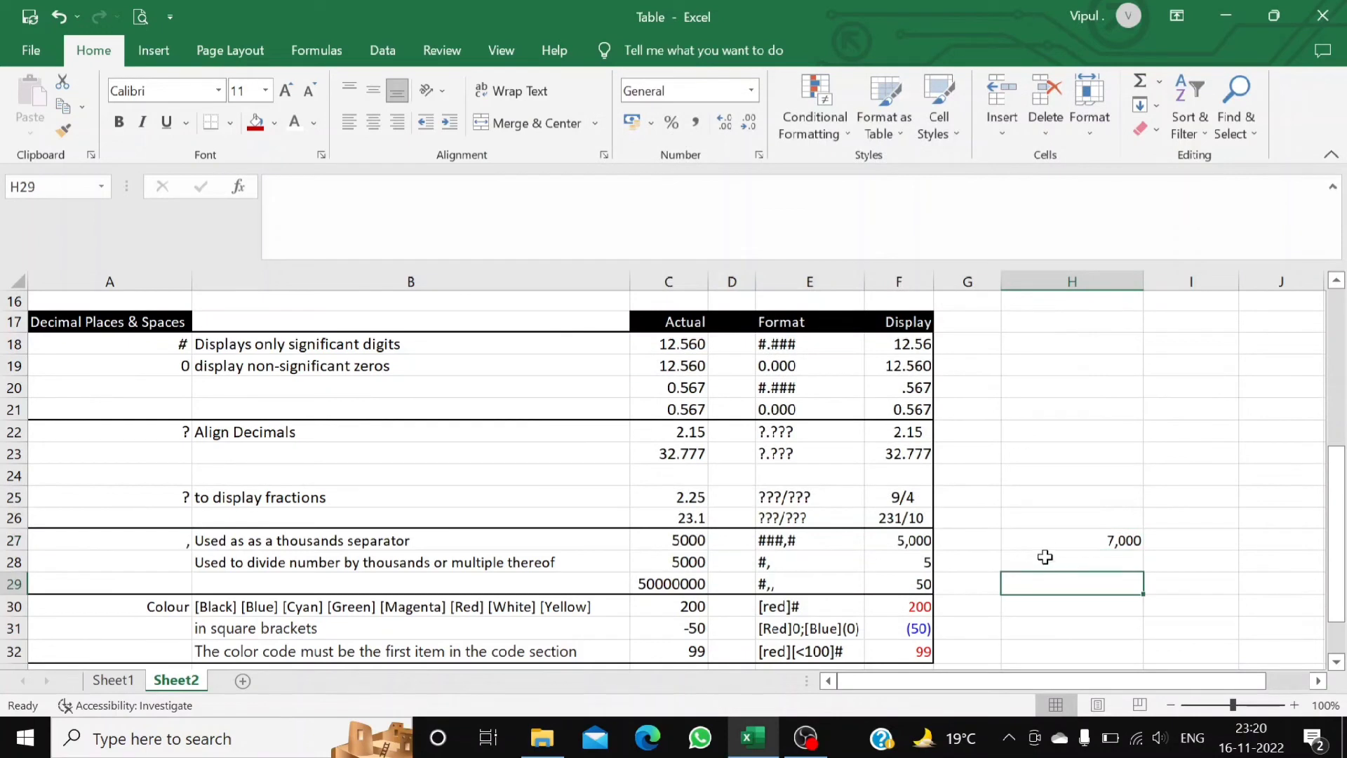
left_click(1045, 543)
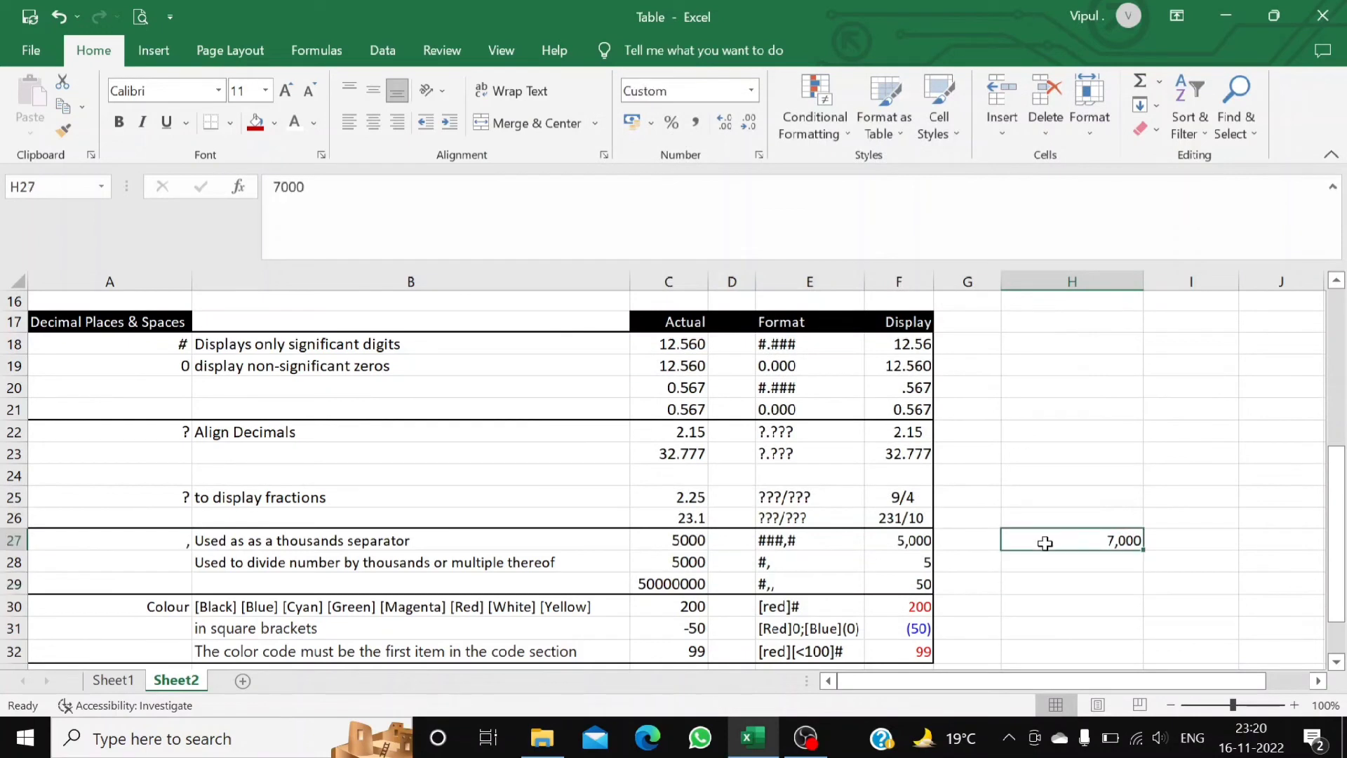
left_click(816, 581)
left_click(799, 564)
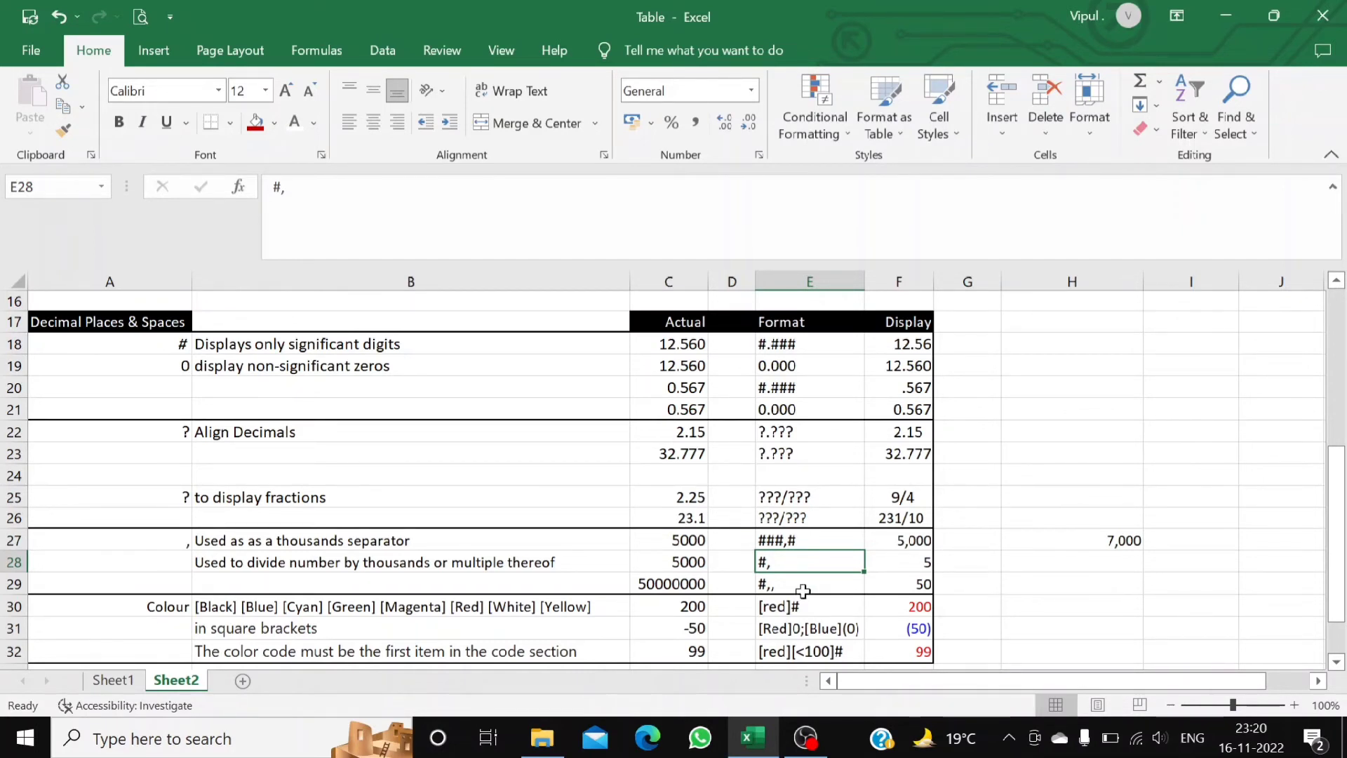
Examine the #,, divide-by-thousands example in row 29, comparing the actual value in C29 with its format code and display.
left_click(804, 588)
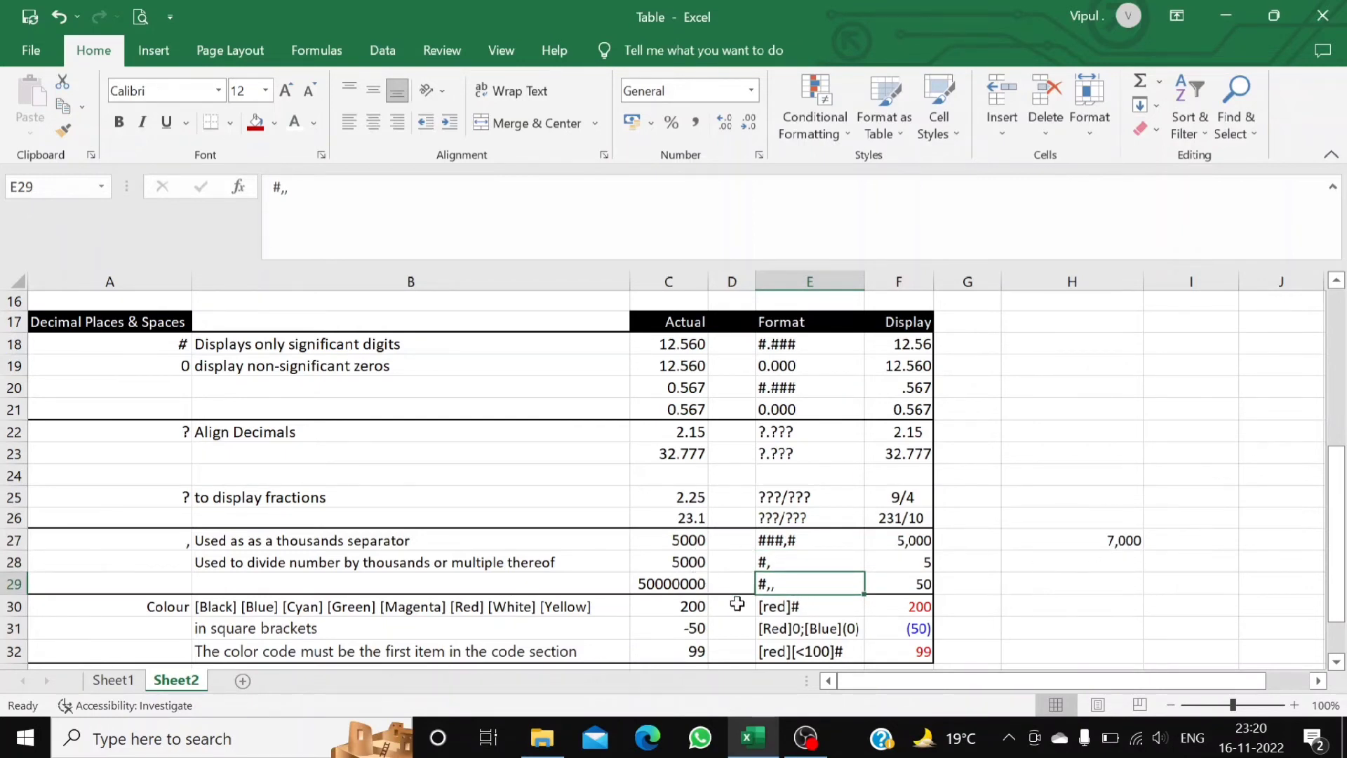
left_click(688, 588)
left_click(770, 587)
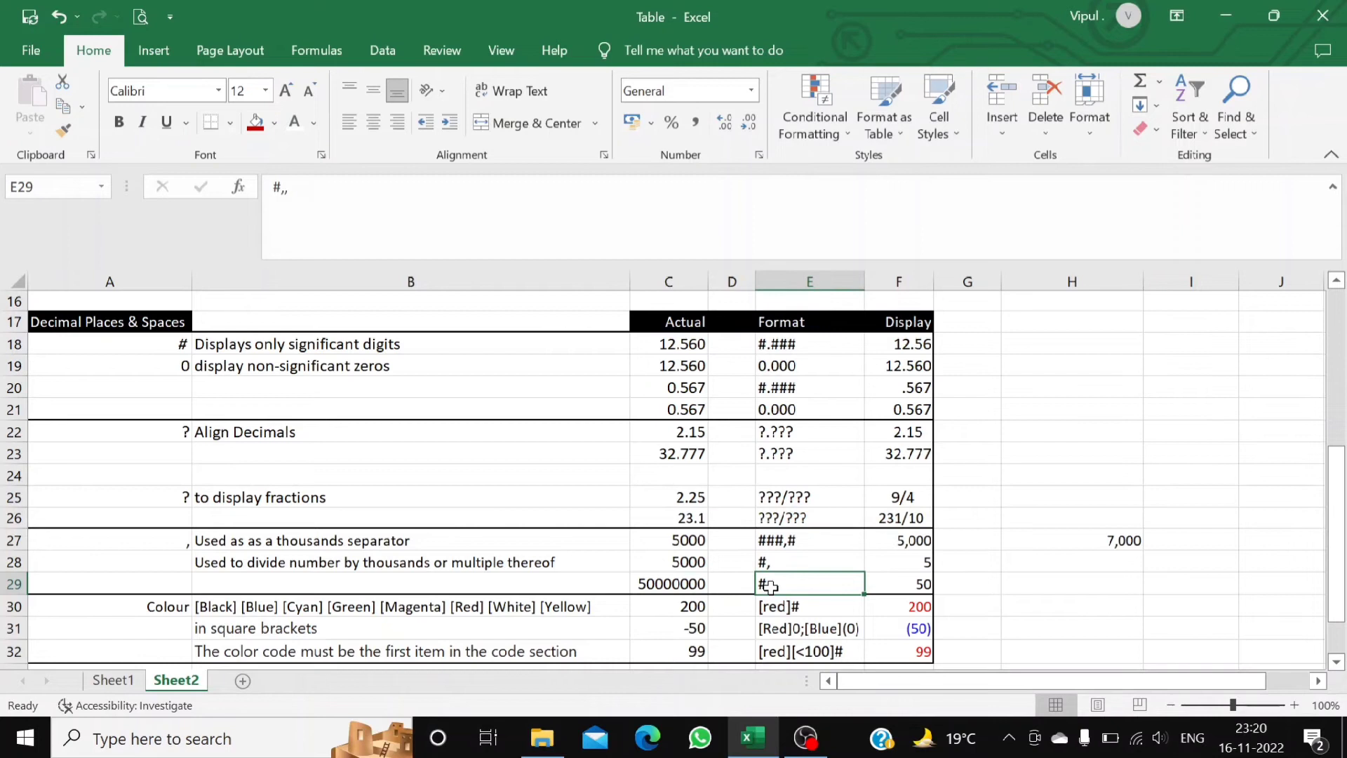
left_click(666, 584)
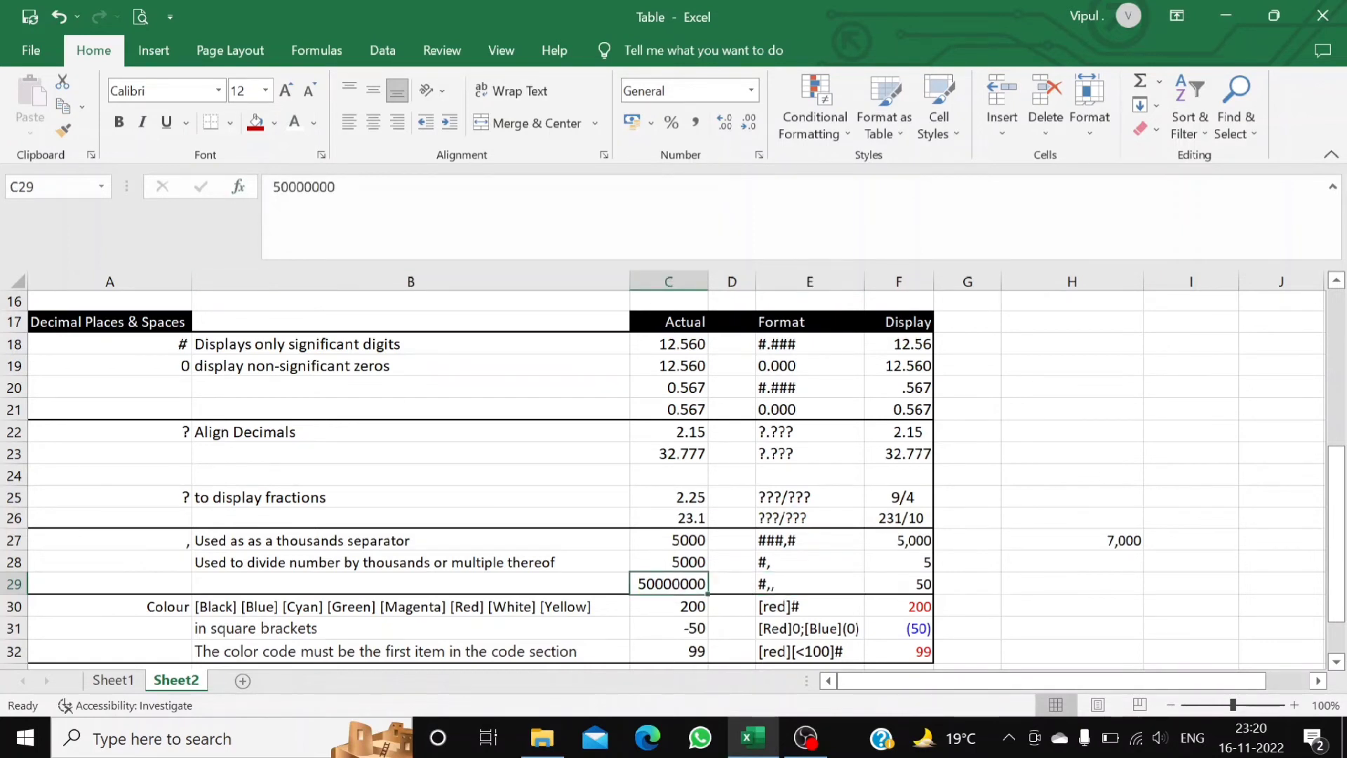
left_click(296, 187)
key("Left")
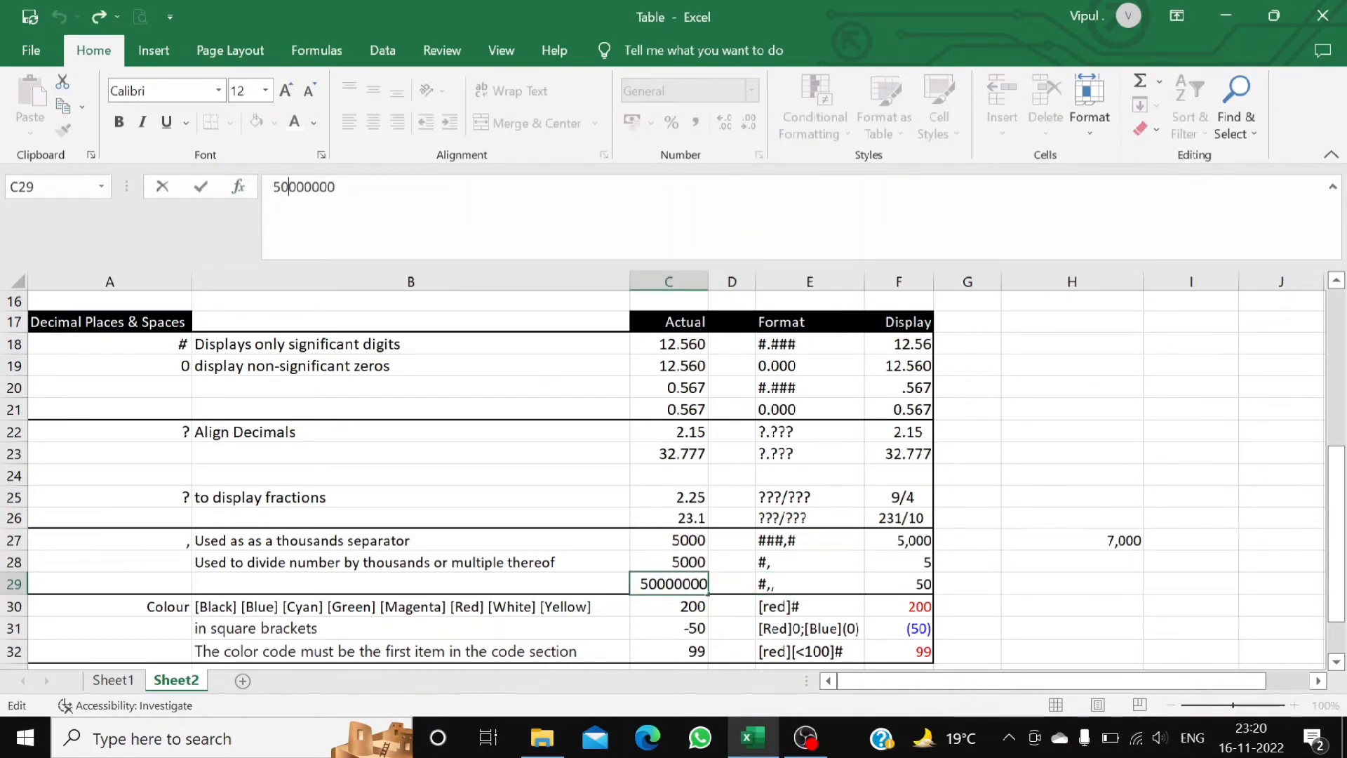
left_click(312, 186)
left_click(783, 592)
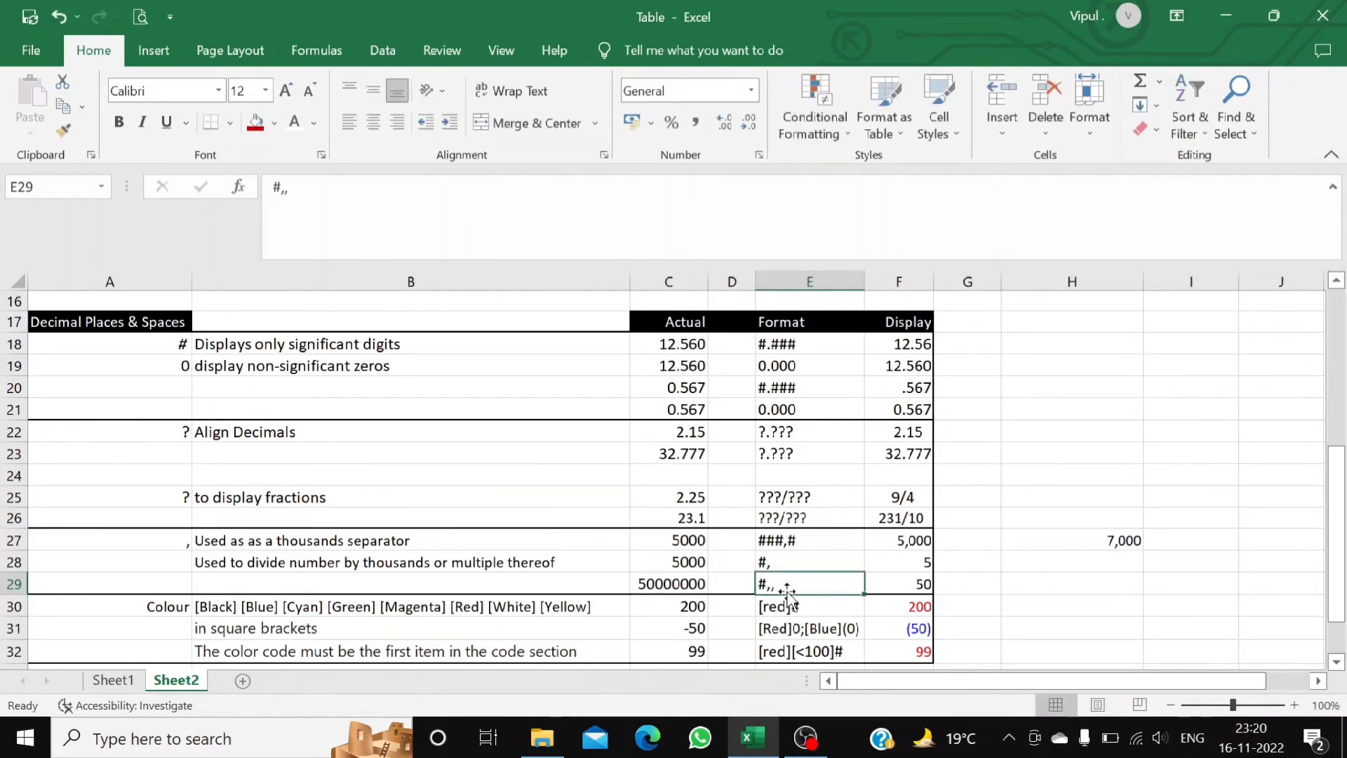
left_click(920, 581)
left_click(792, 579)
Clear the thousands separator sample from H27.
left_click(1029, 532)
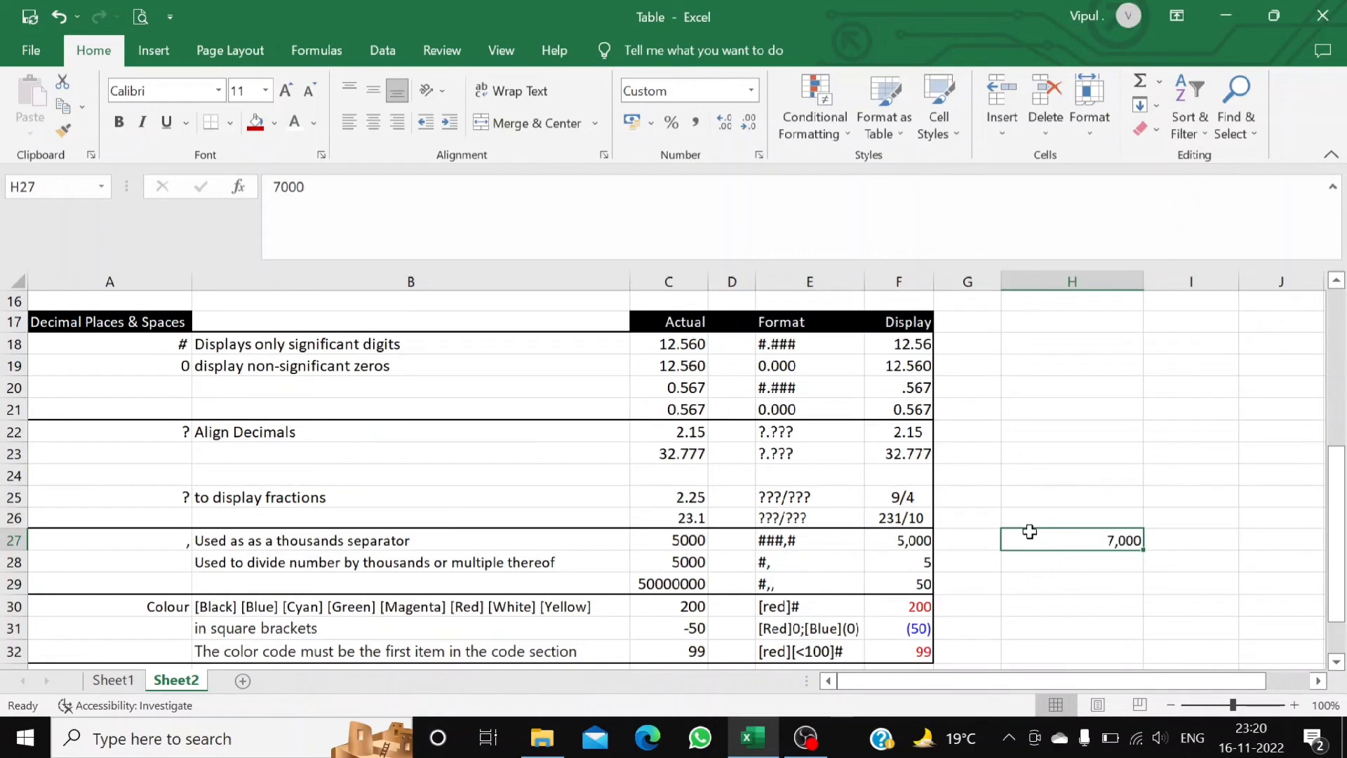
key("Delete")
left_click(829, 579)
scroll(829, 578, "down", 1)
scroll(829, 578, "down", 2)
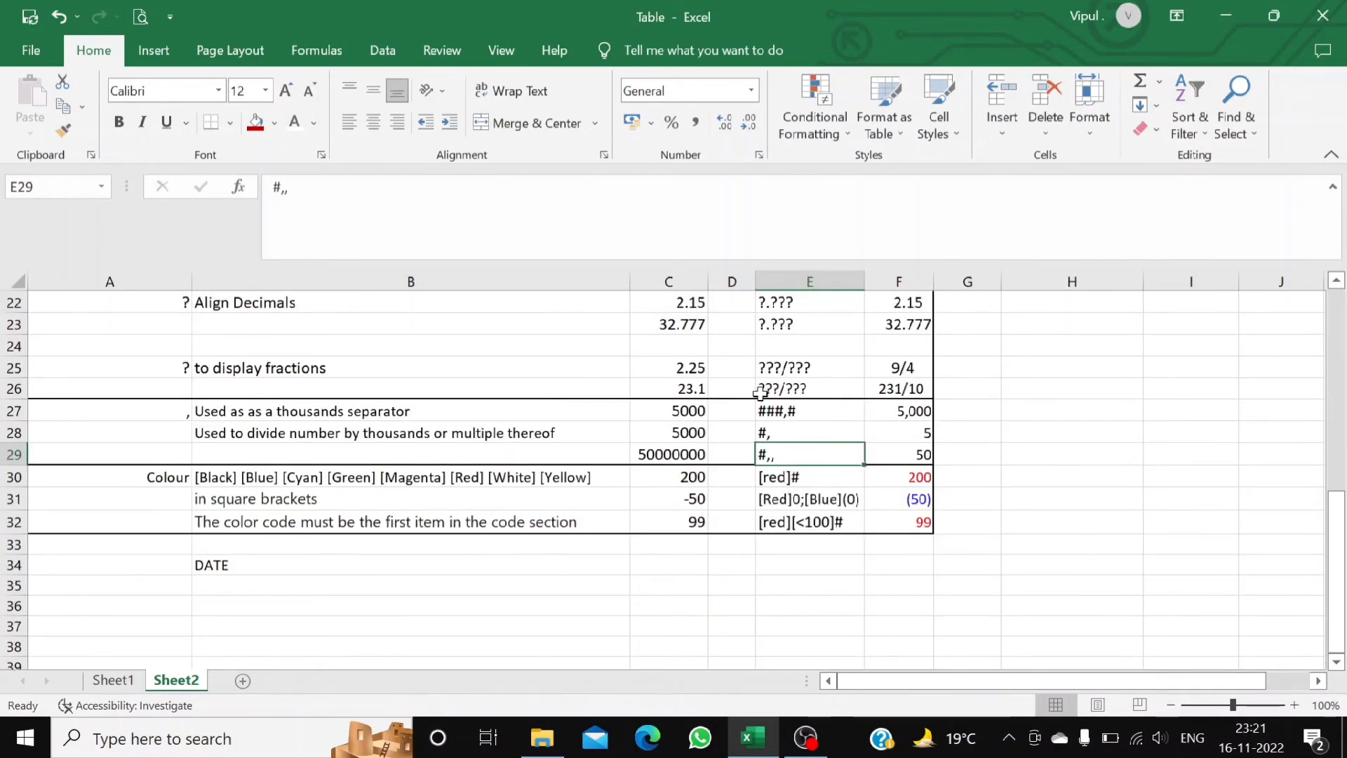
Review the Colour section in rows 30 to 32, including the bracketed colour names and the rule on colour code position.
left_click(175, 408)
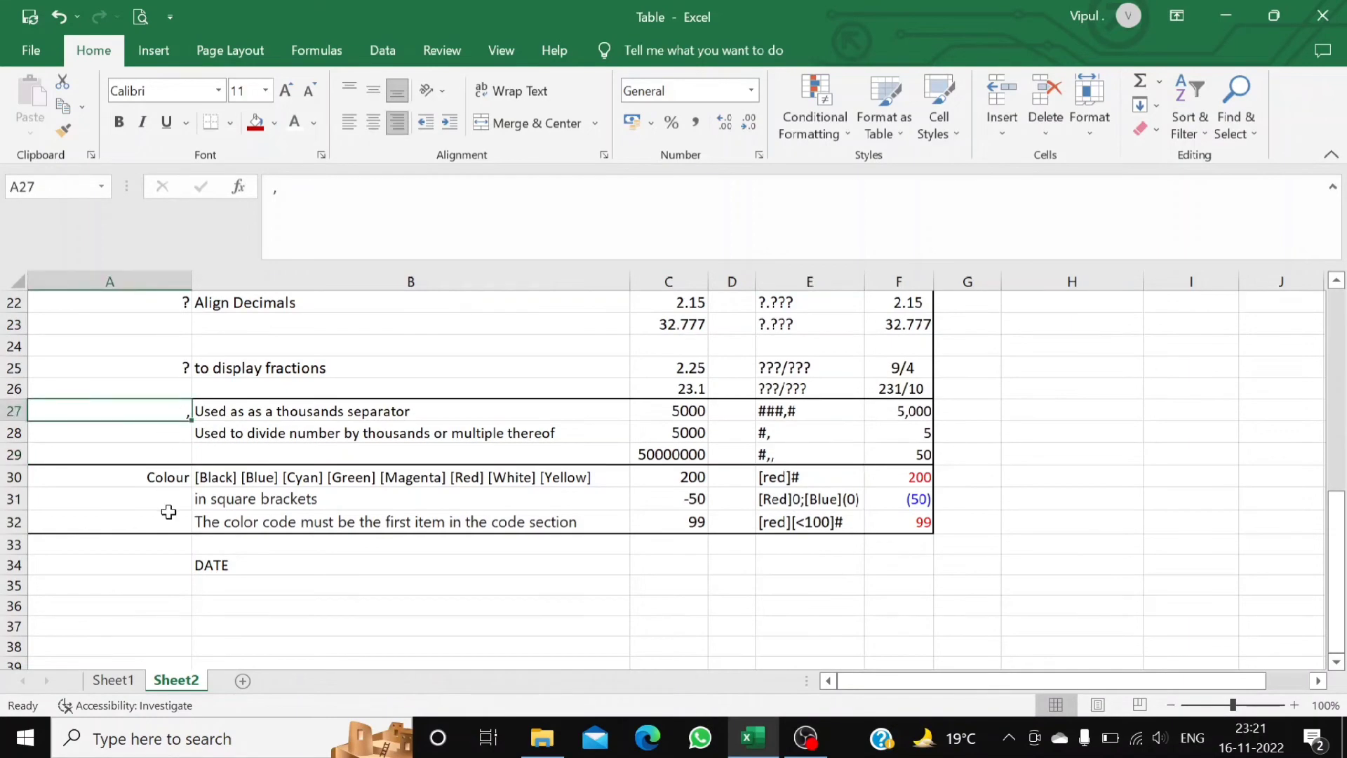
scroll(171, 505, "up", 5)
scroll(172, 505, "down", 3)
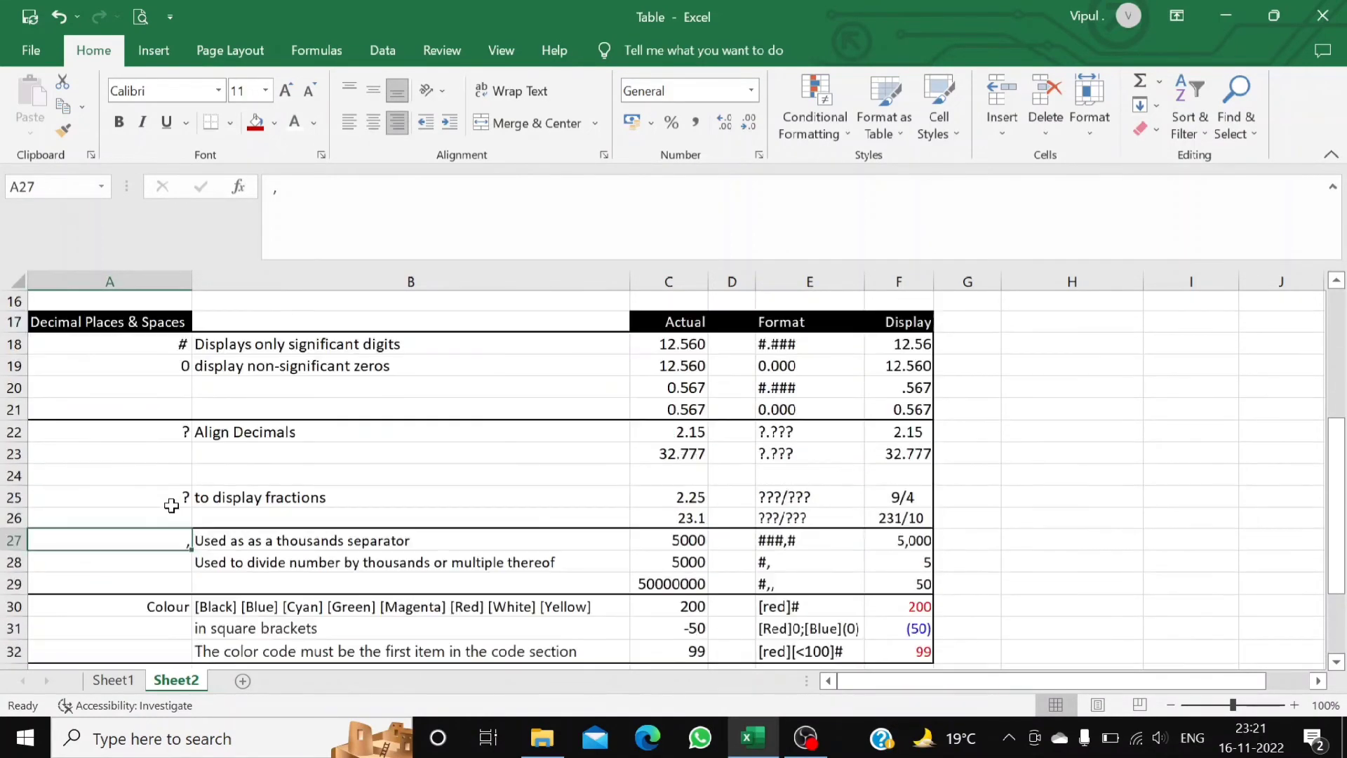
scroll(172, 594, "down", 1)
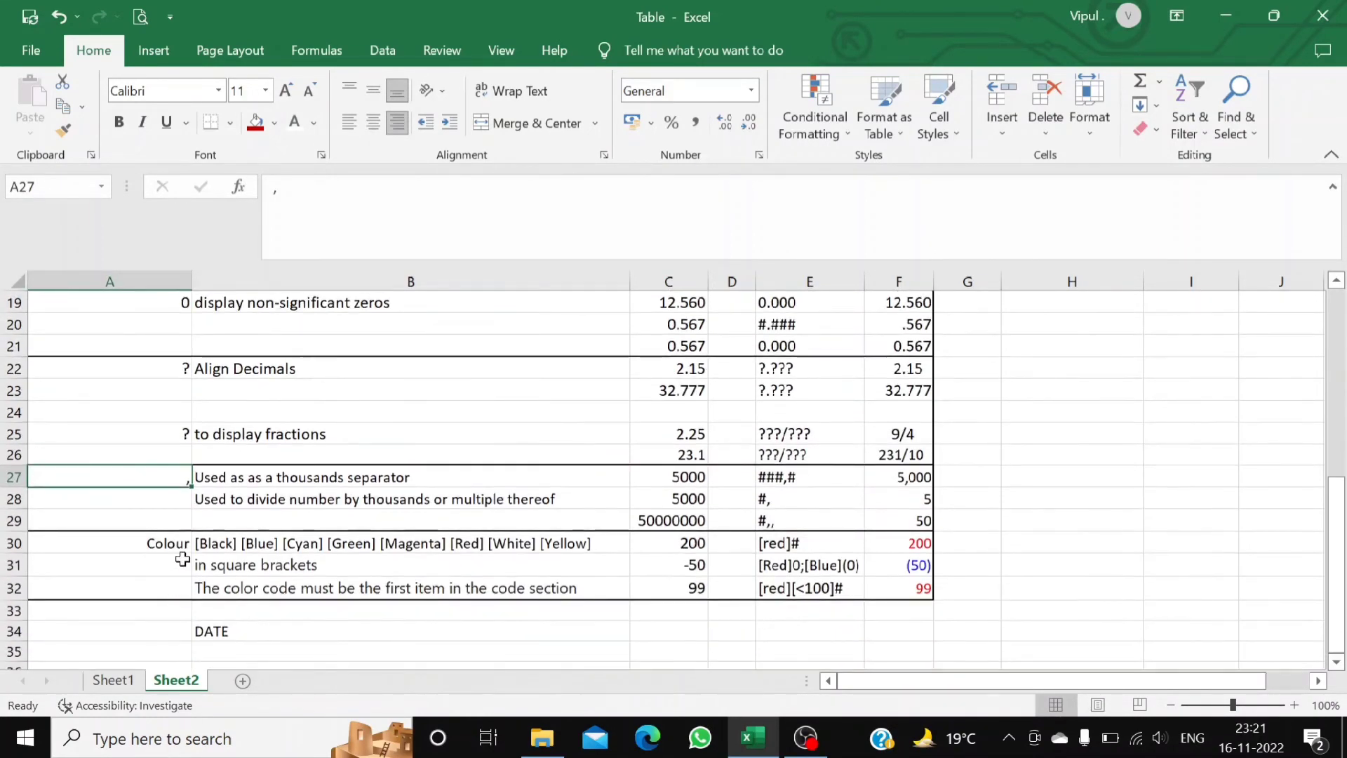
left_click(180, 559)
left_click(183, 541)
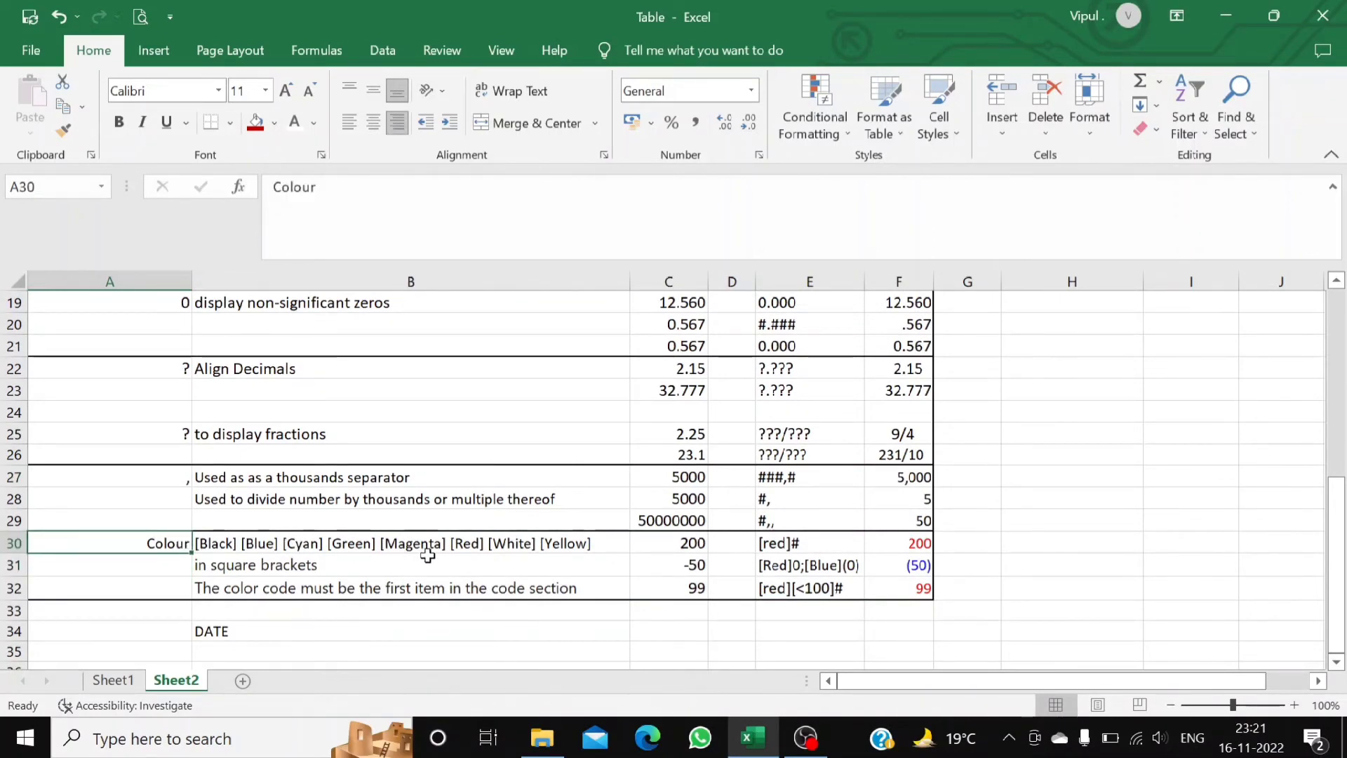
left_click(463, 562)
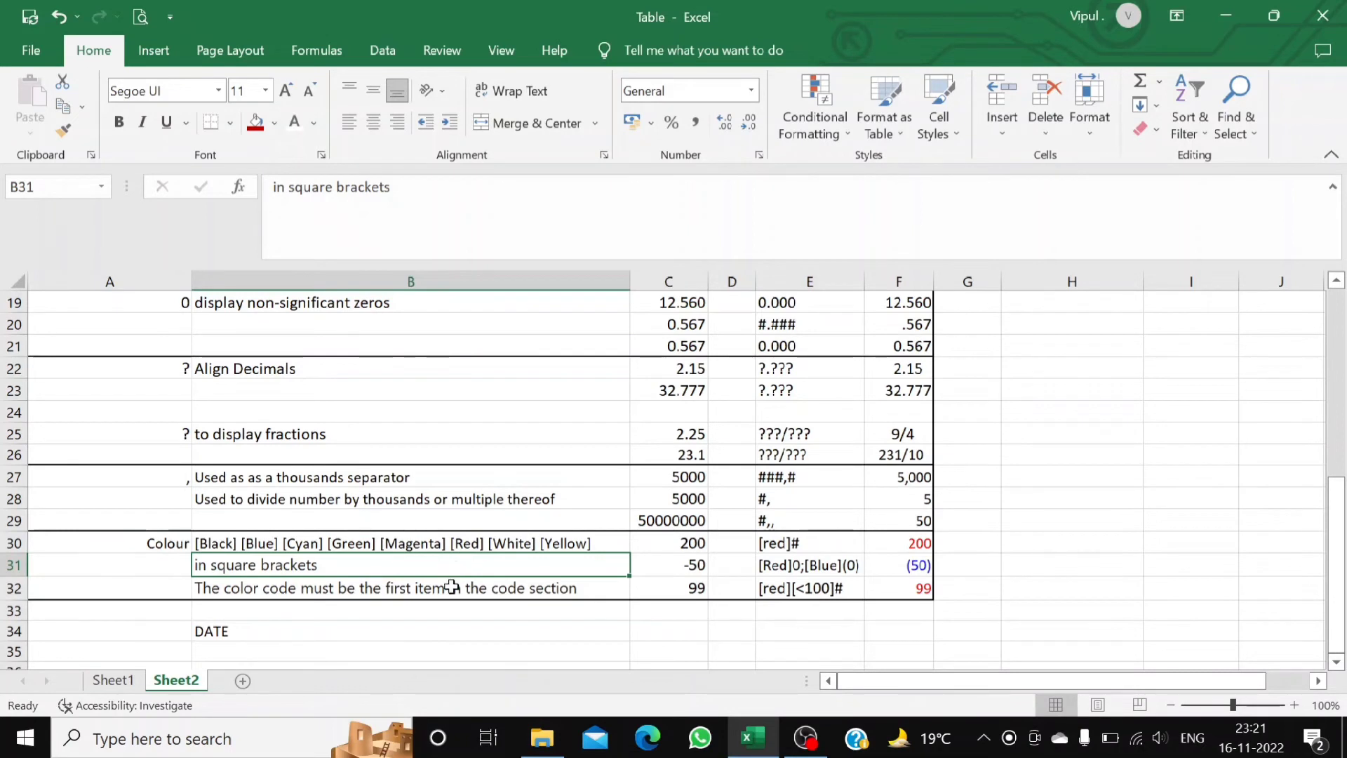
left_click(453, 587)
left_click(416, 568)
left_click(411, 587)
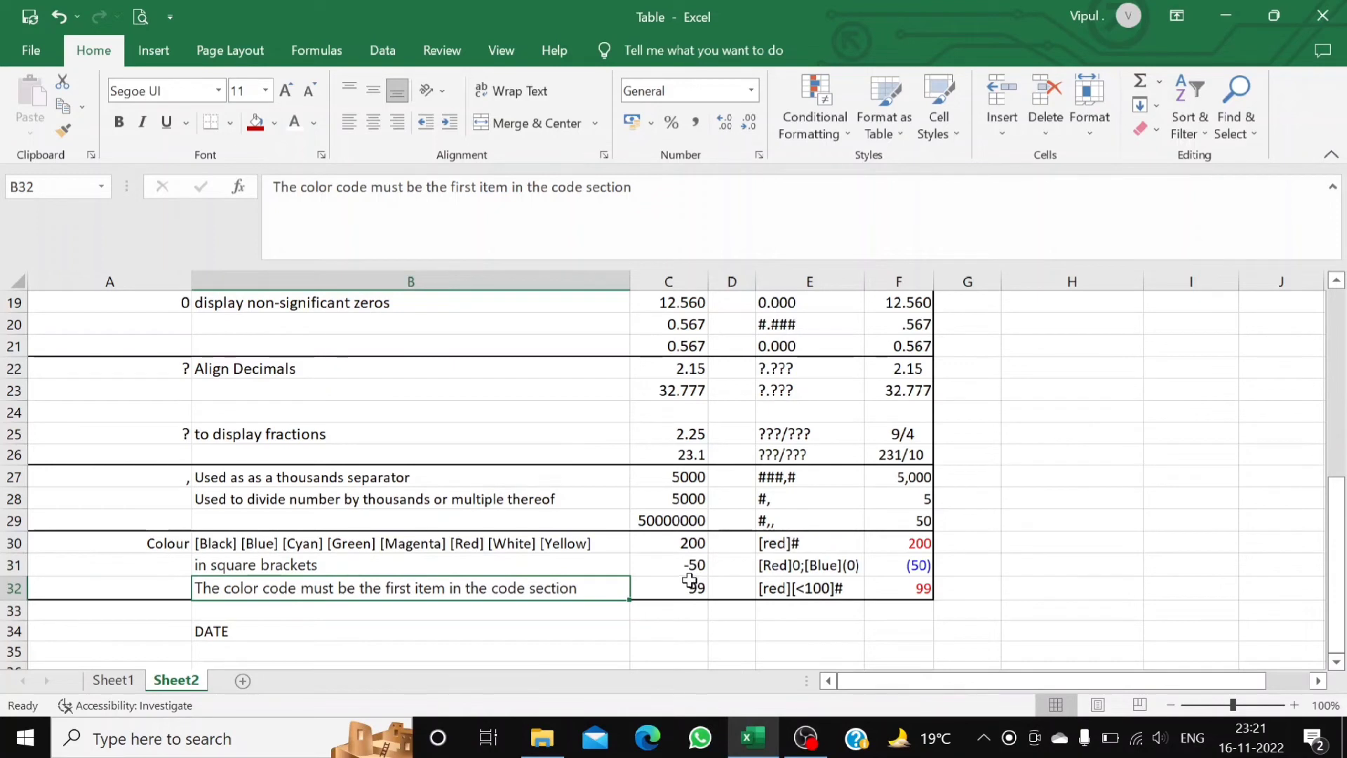
Enter the sample value 20 in H30, alongside the [red]# colour example.
left_click(1046, 540)
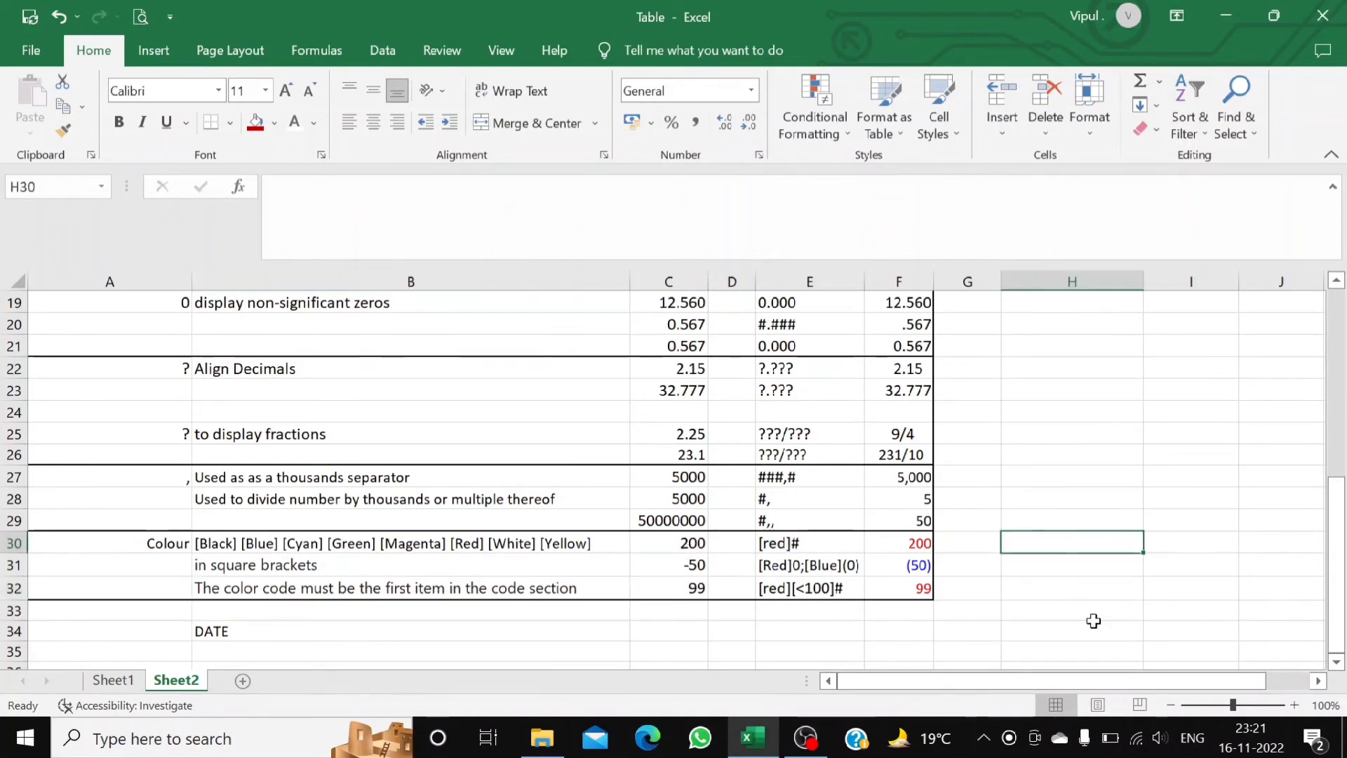
type("20")
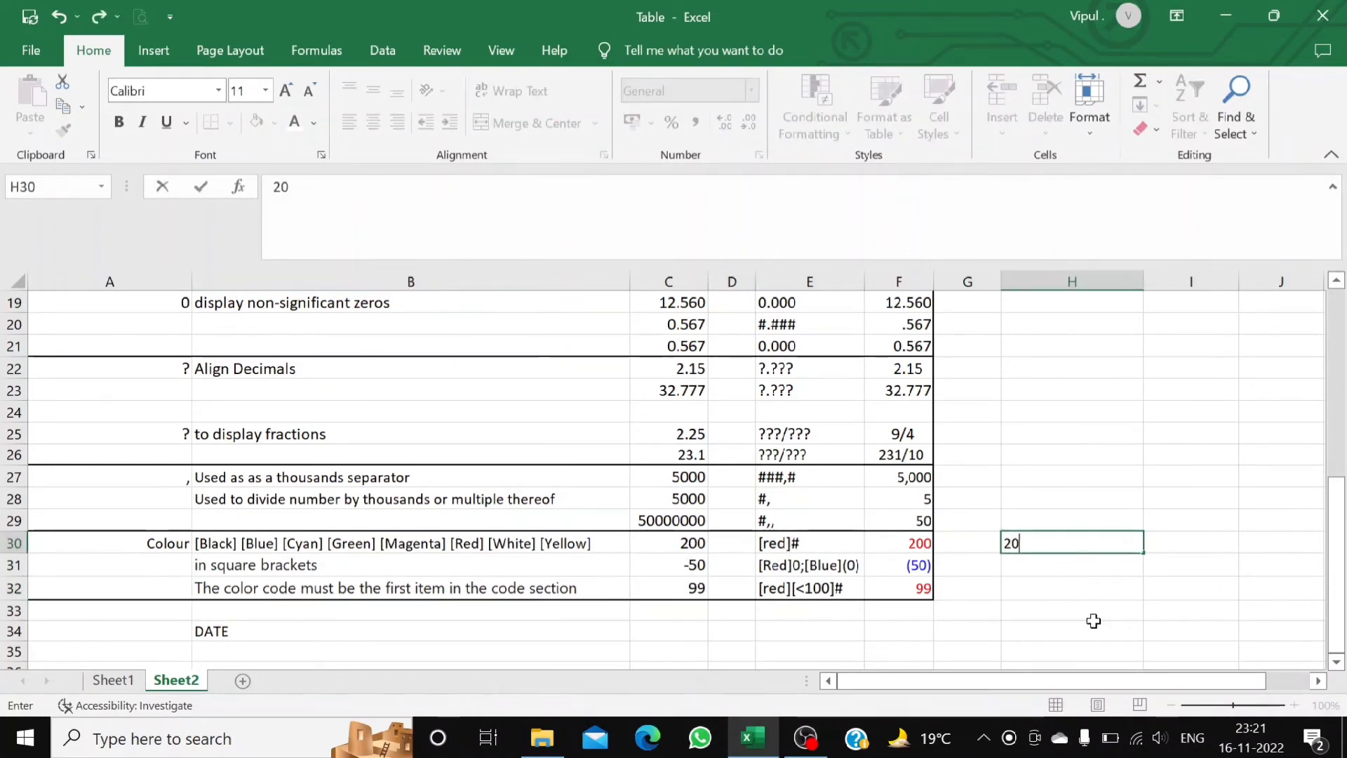
key("Return")
key("Up")
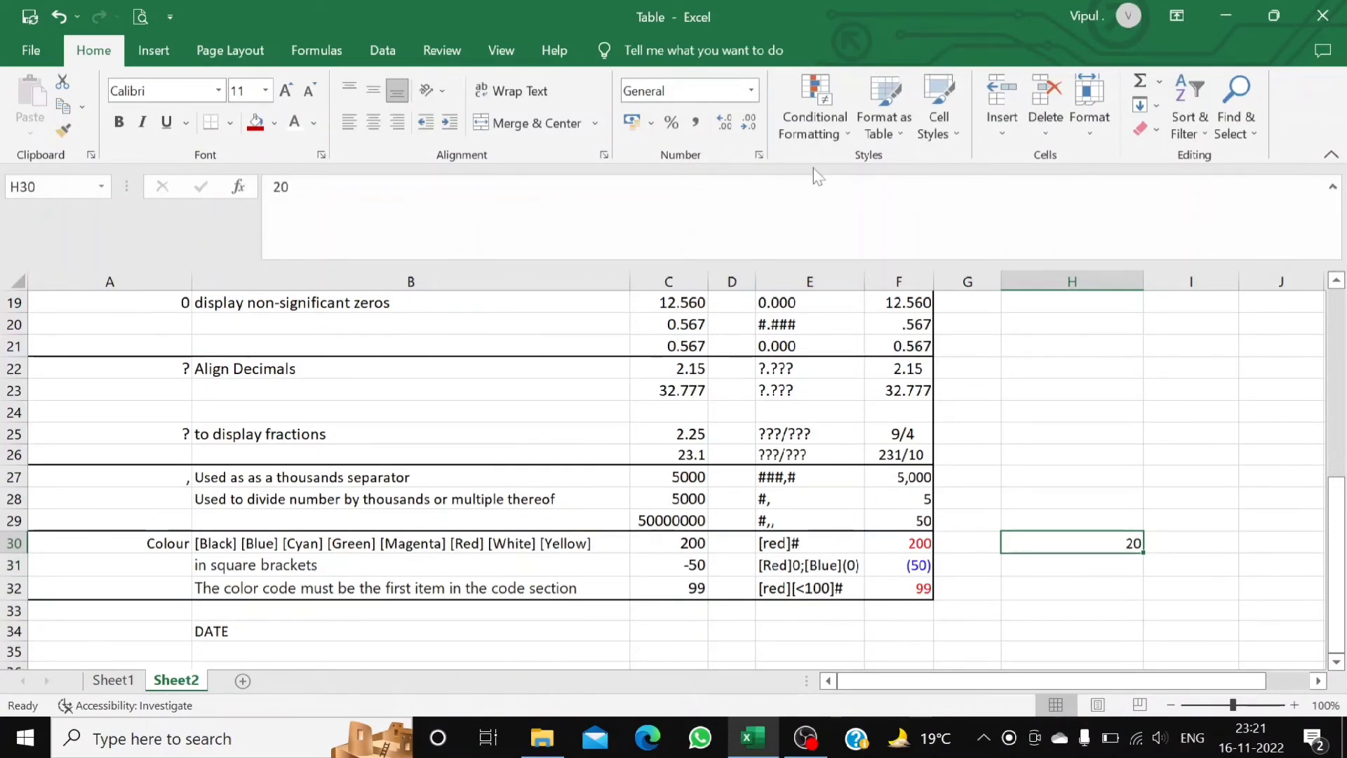
Apply the custom number format [red]0 to H30 to show the number in red.
left_click(758, 154)
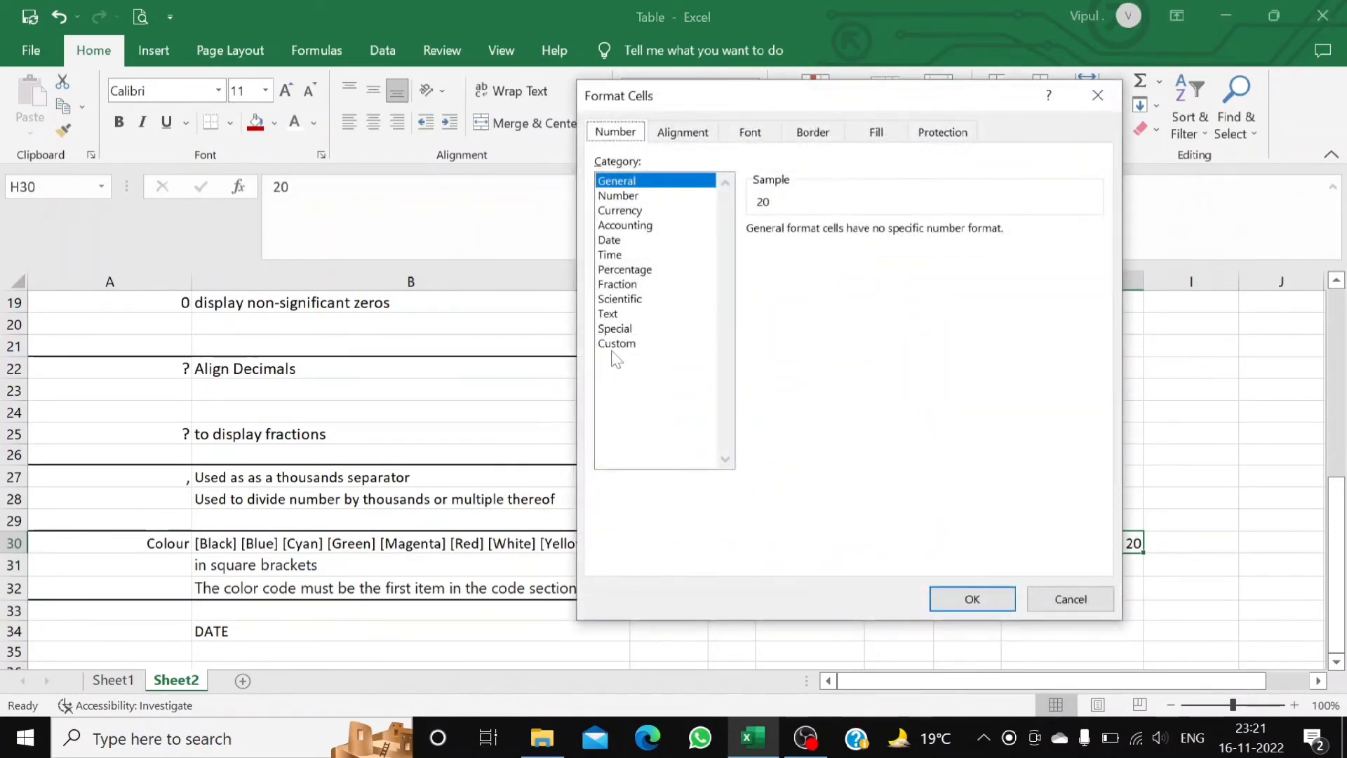
left_click(615, 344)
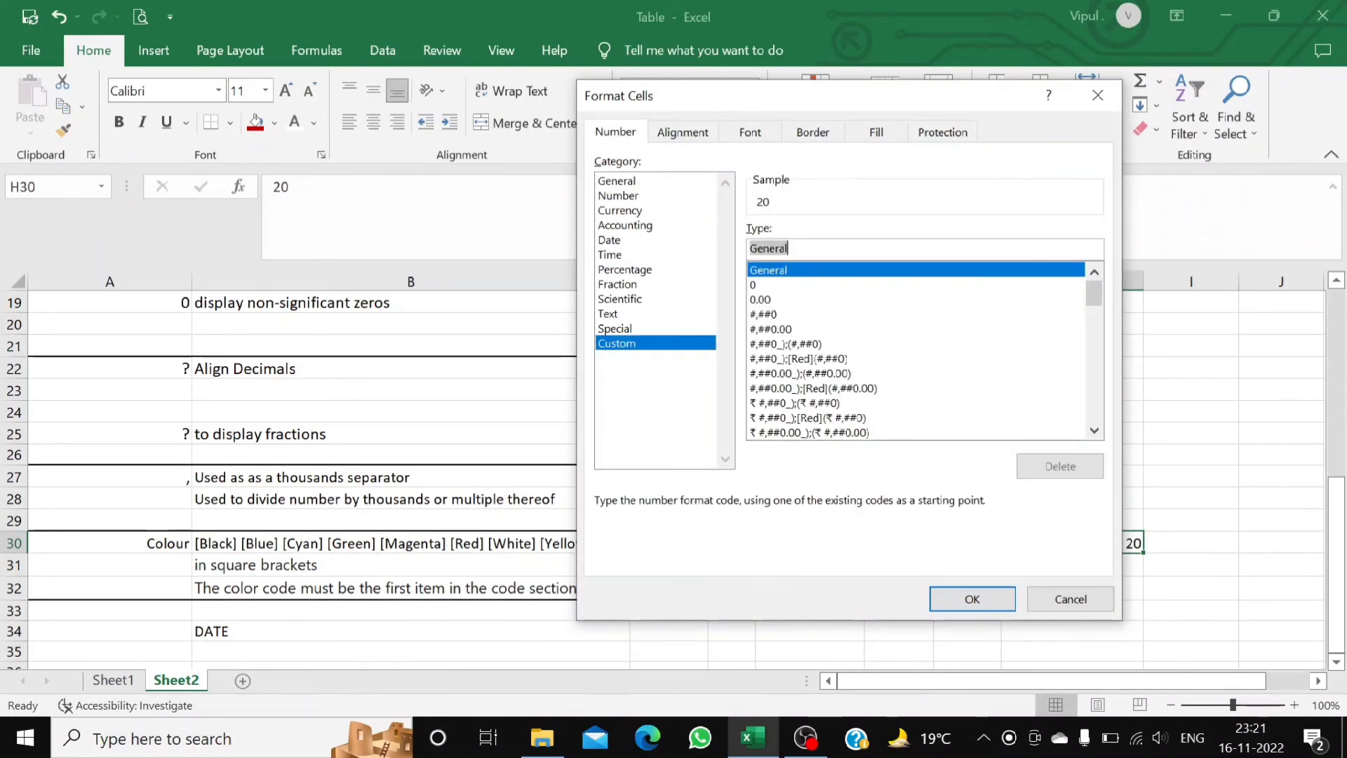
key("BackSpace")
type("[")
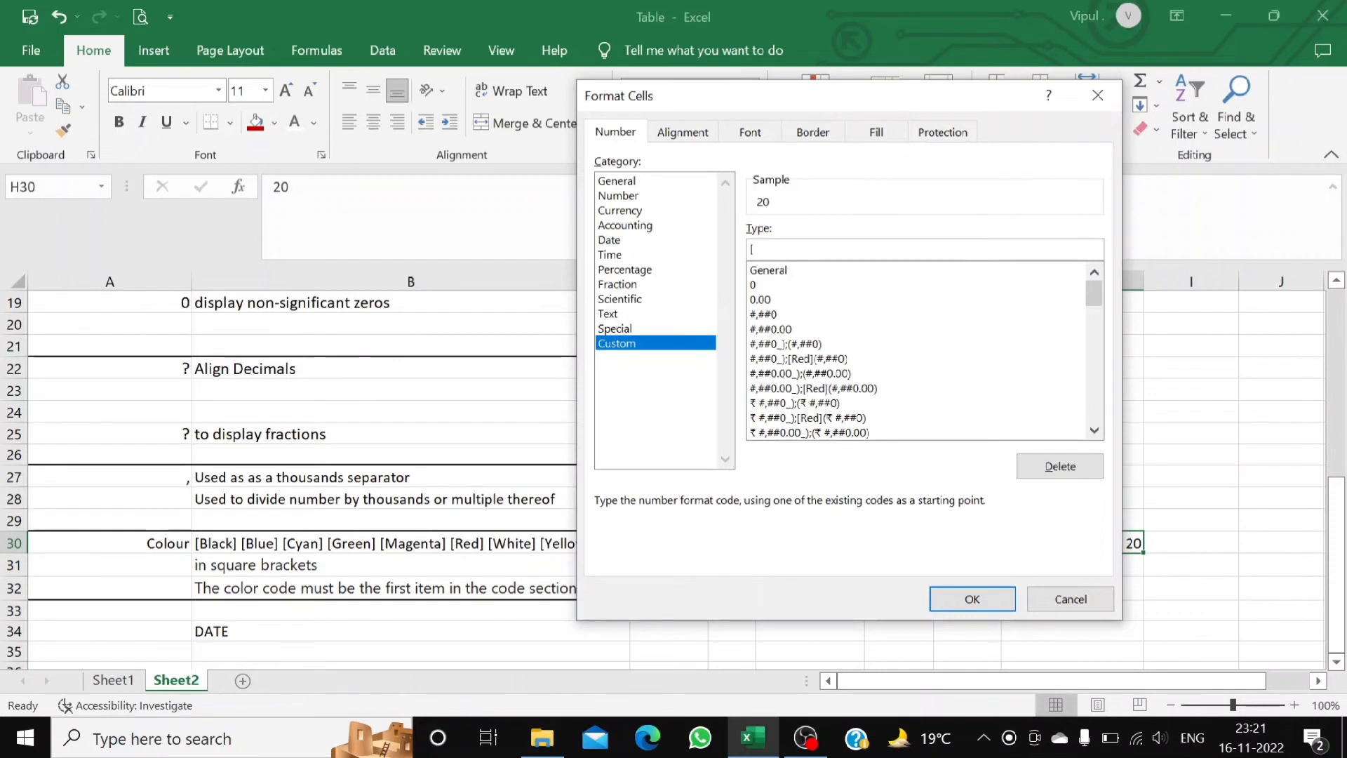
type("red]0")
key("Return")
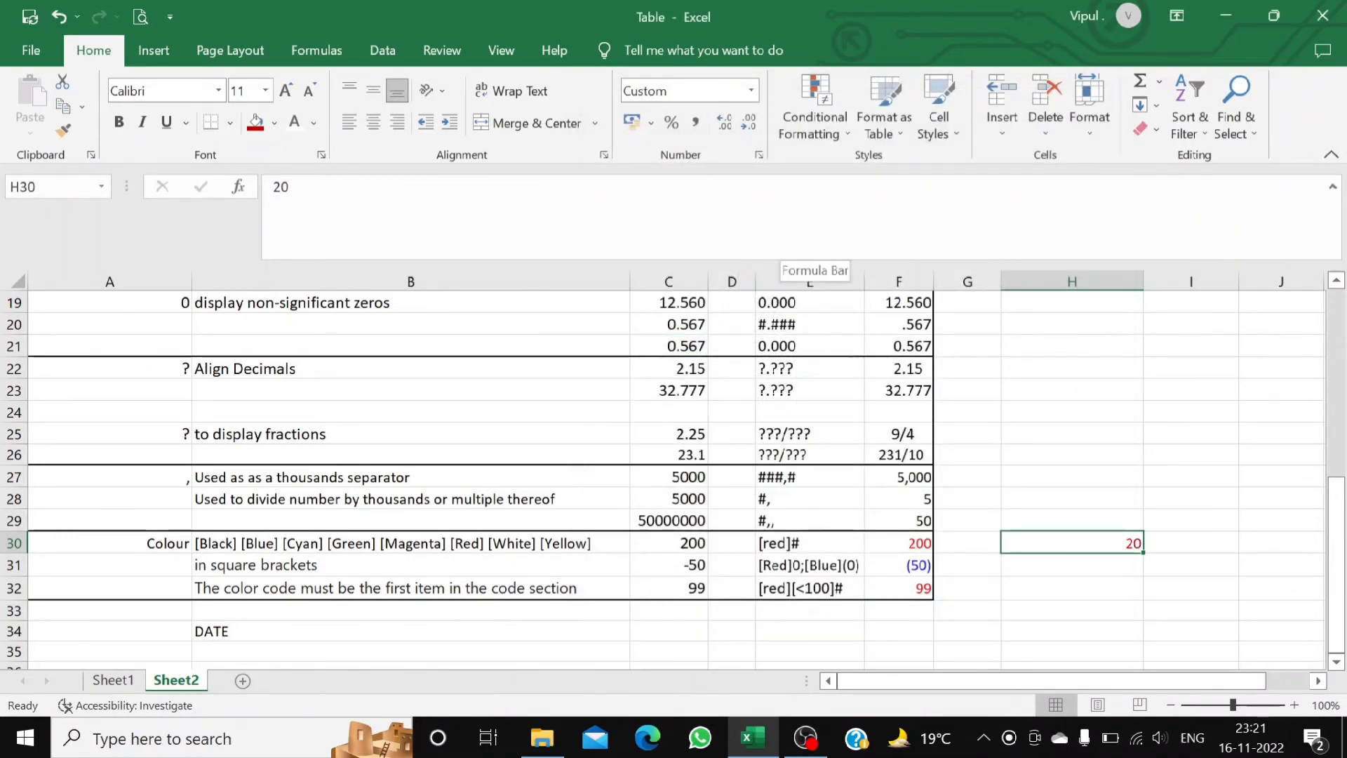
Clear the red-formatted sample value from H30.
left_click(1027, 559)
left_click(1041, 529)
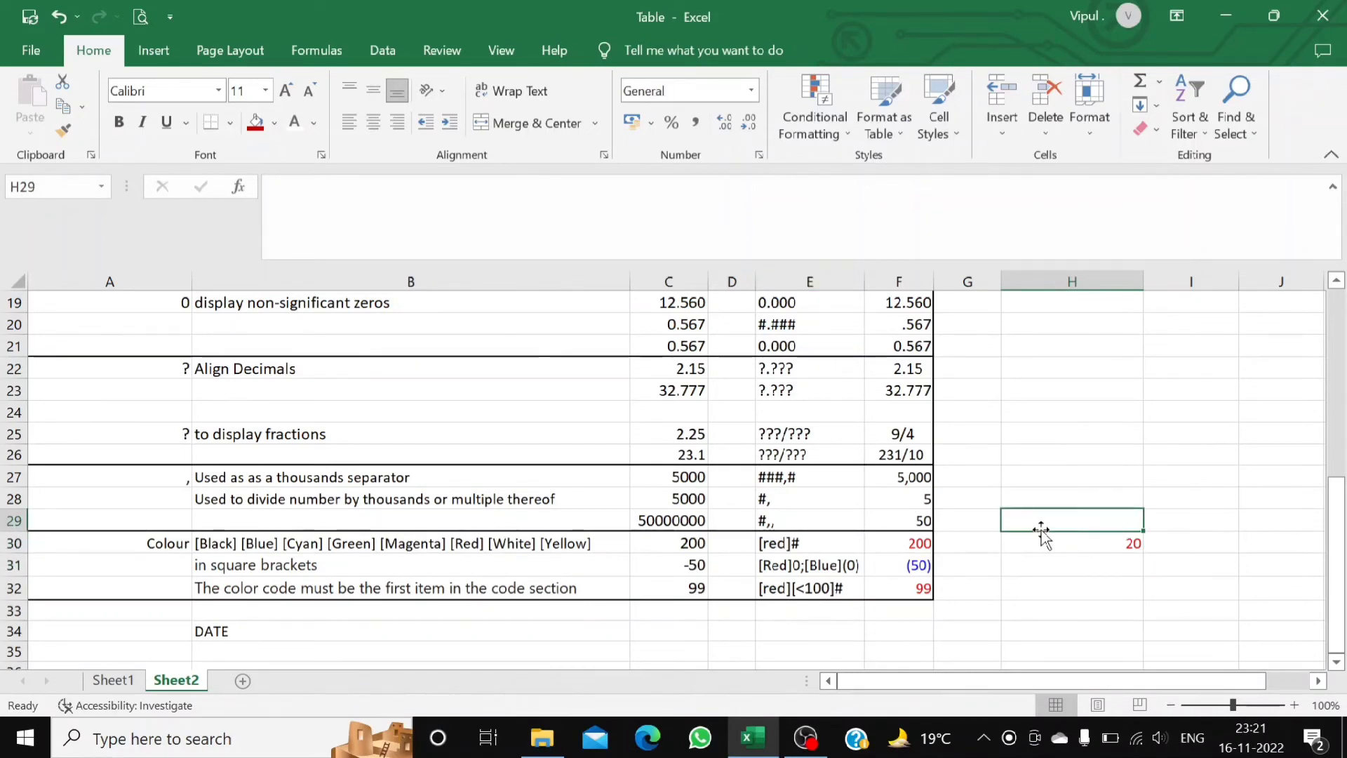
left_click(1038, 546)
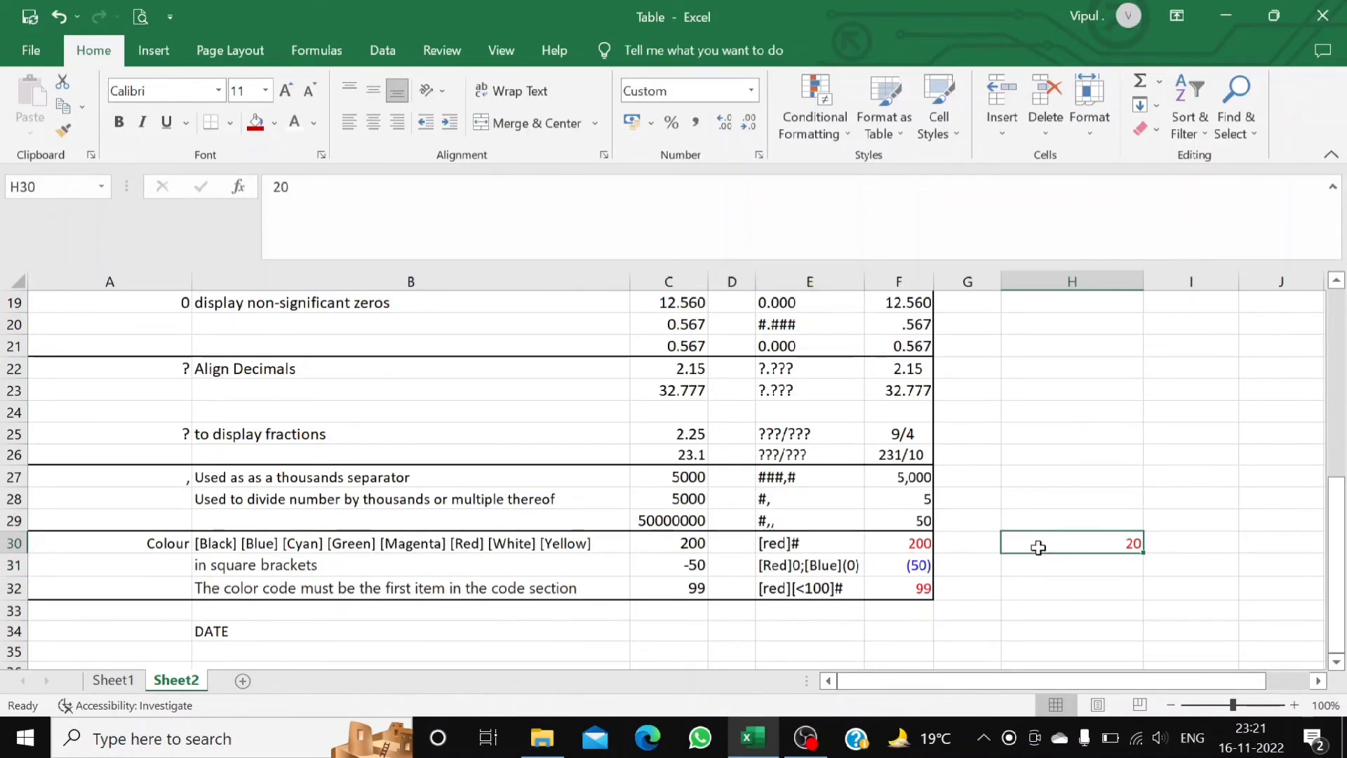
key("Delete")
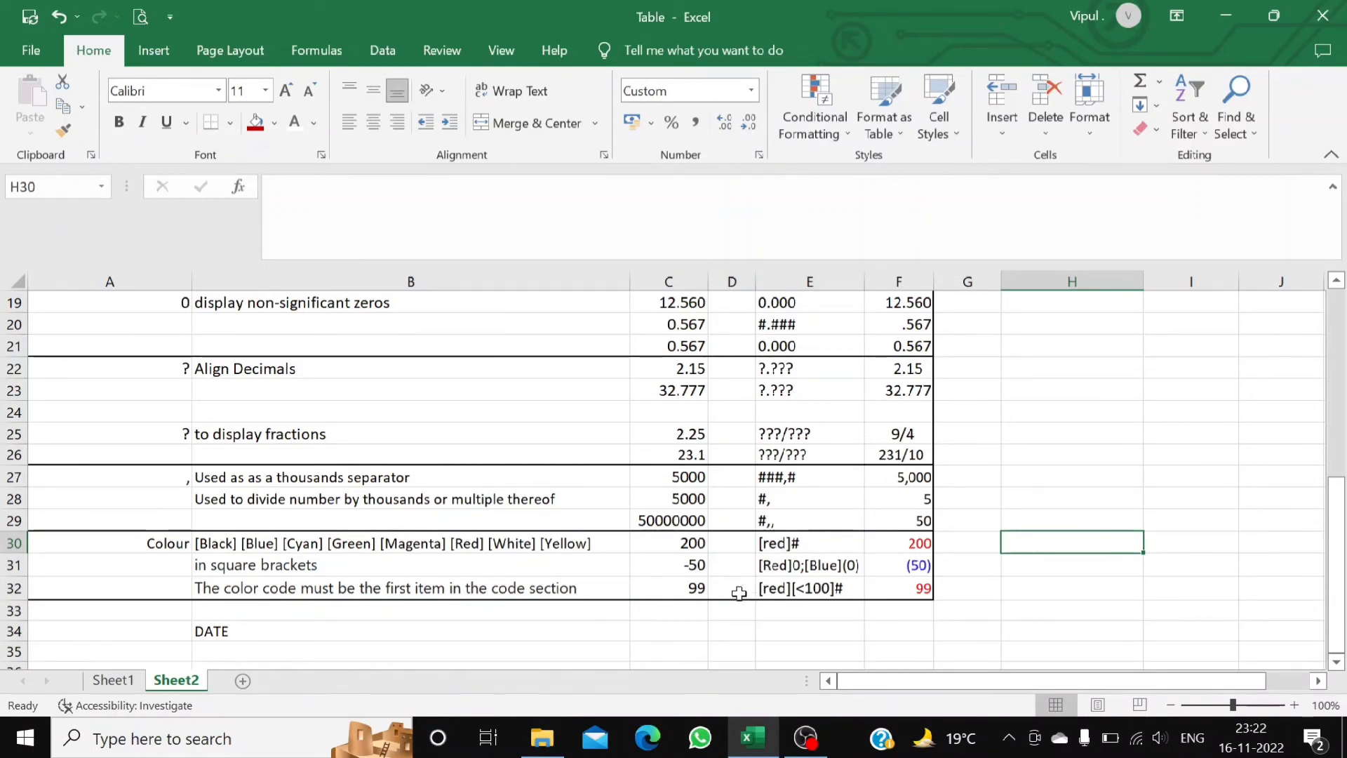
Examine the conditional colour example in row 32, comparing the value in C32 with the code [red][<100]# in E32.
left_click(585, 590)
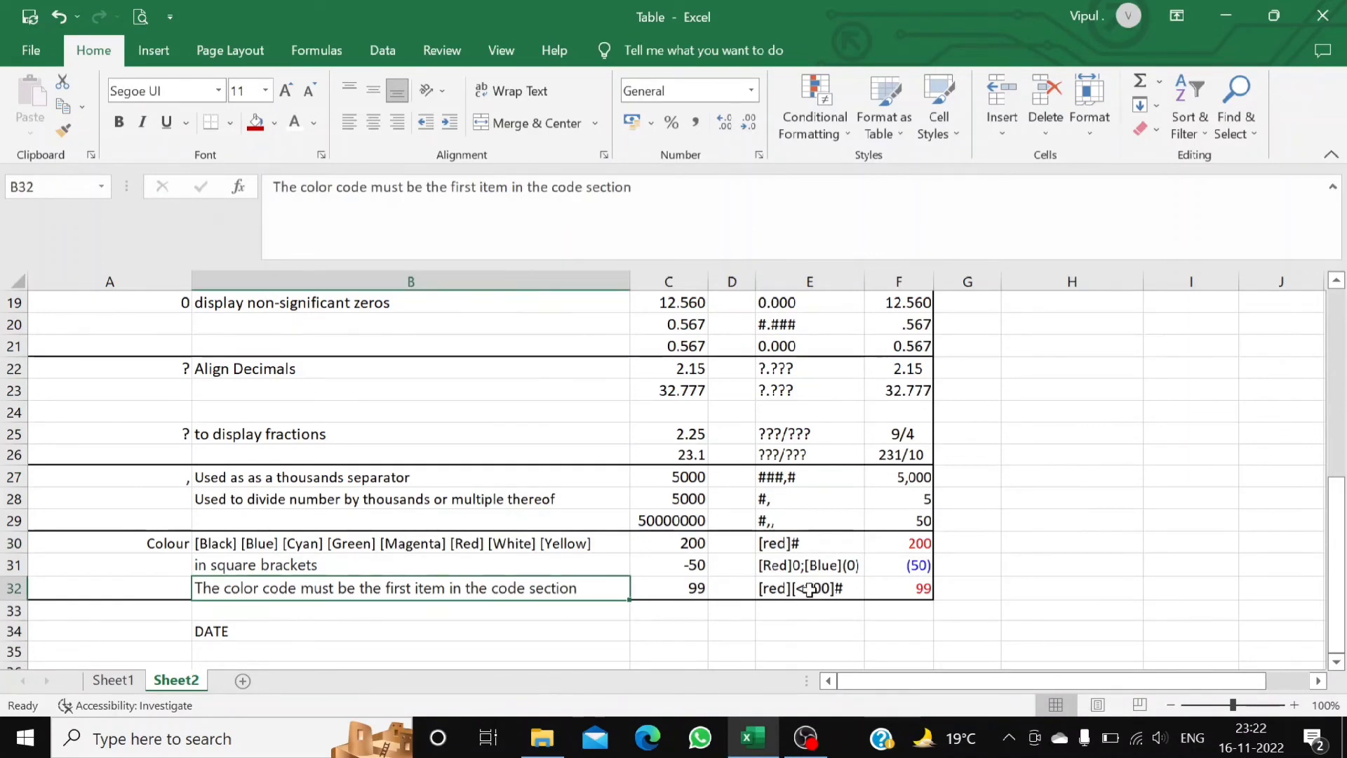
left_click(695, 589)
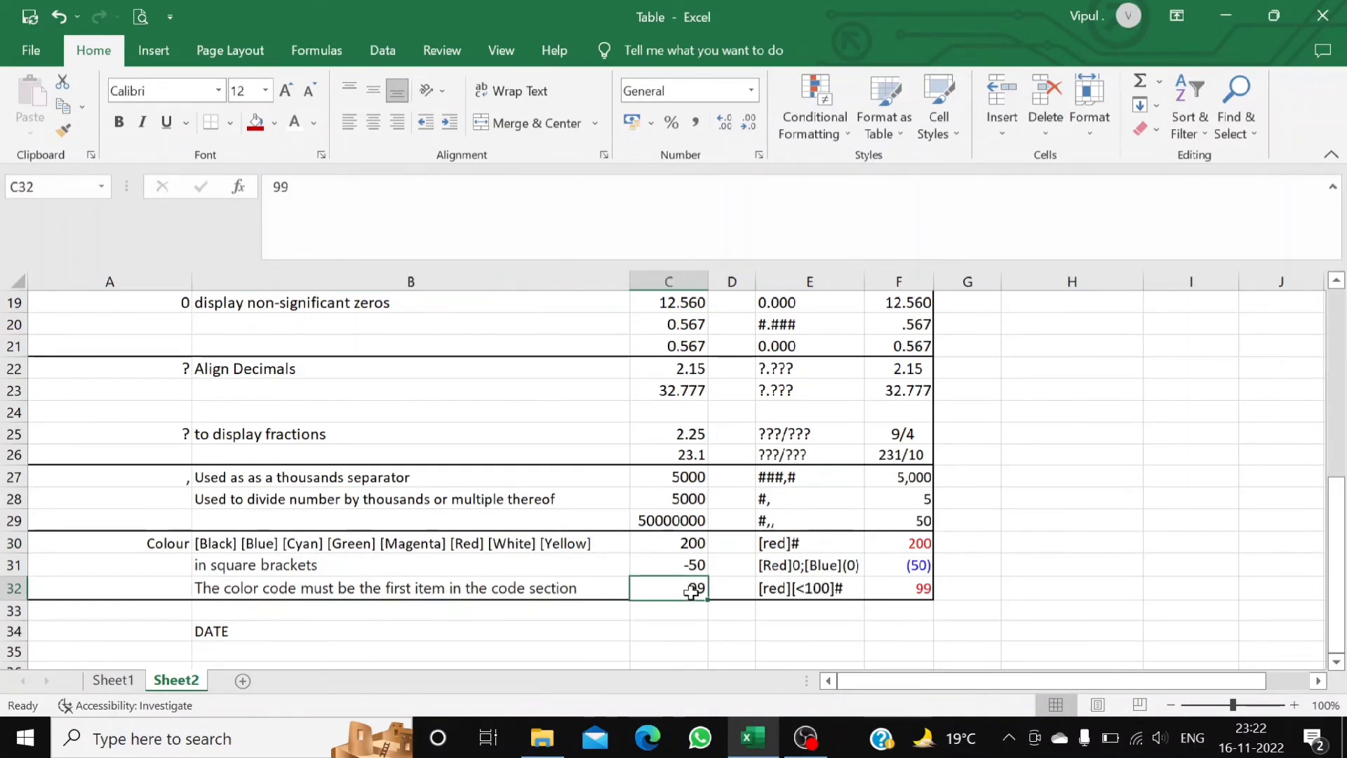
left_click(800, 592)
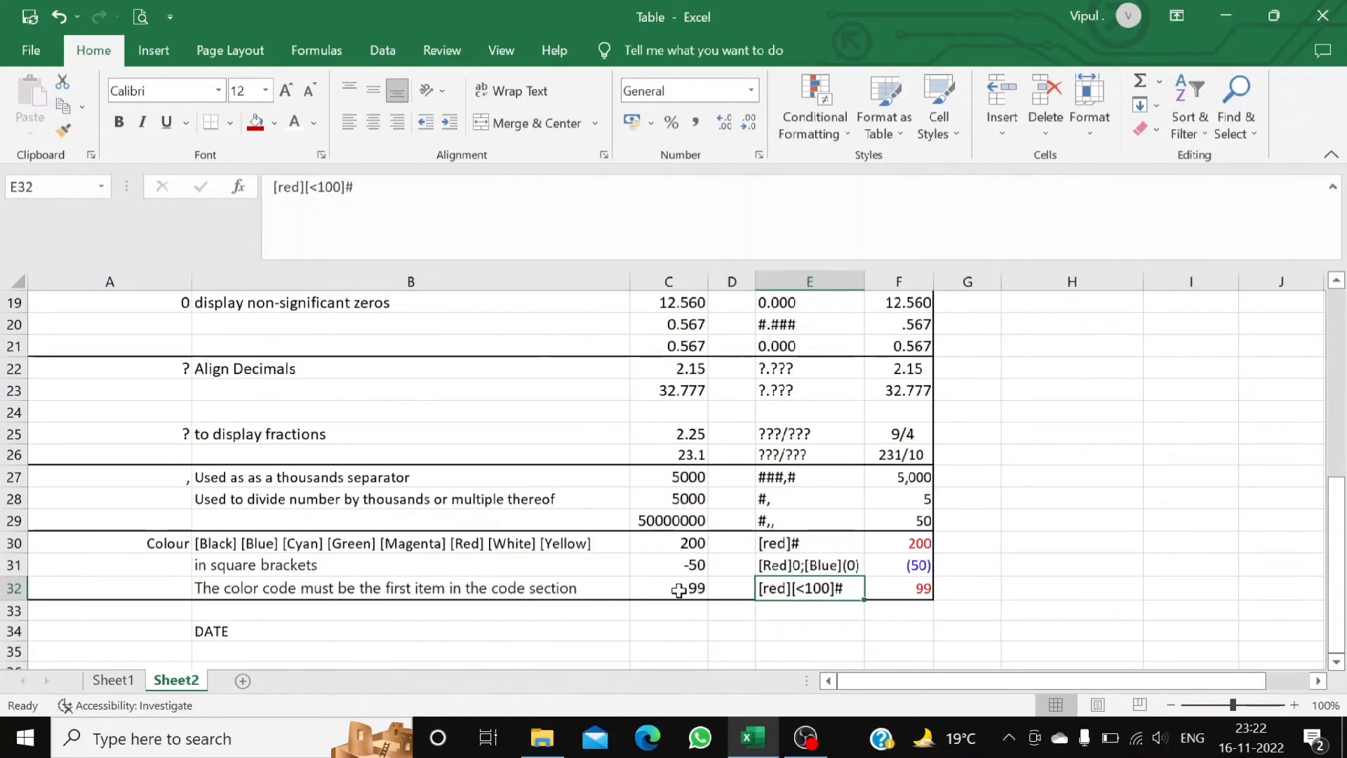
left_click(678, 590)
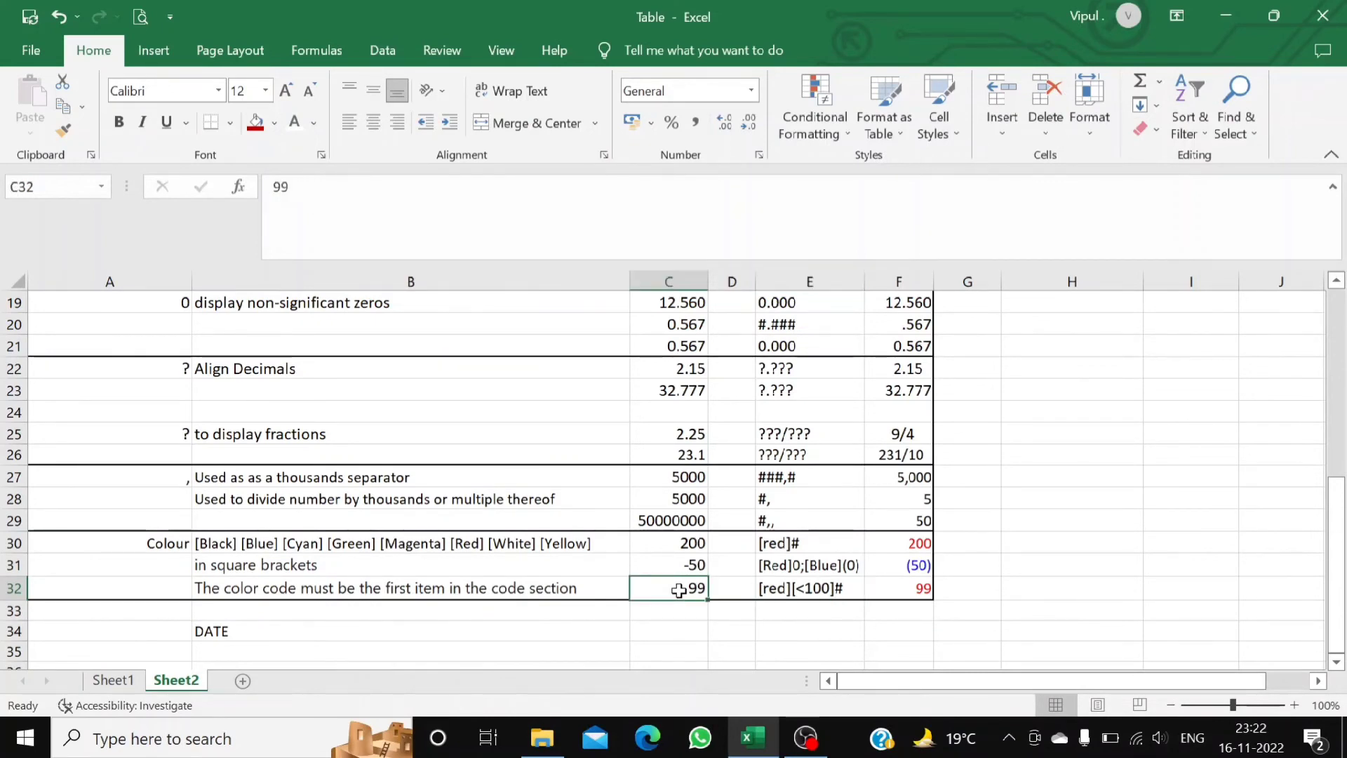
left_click(774, 588)
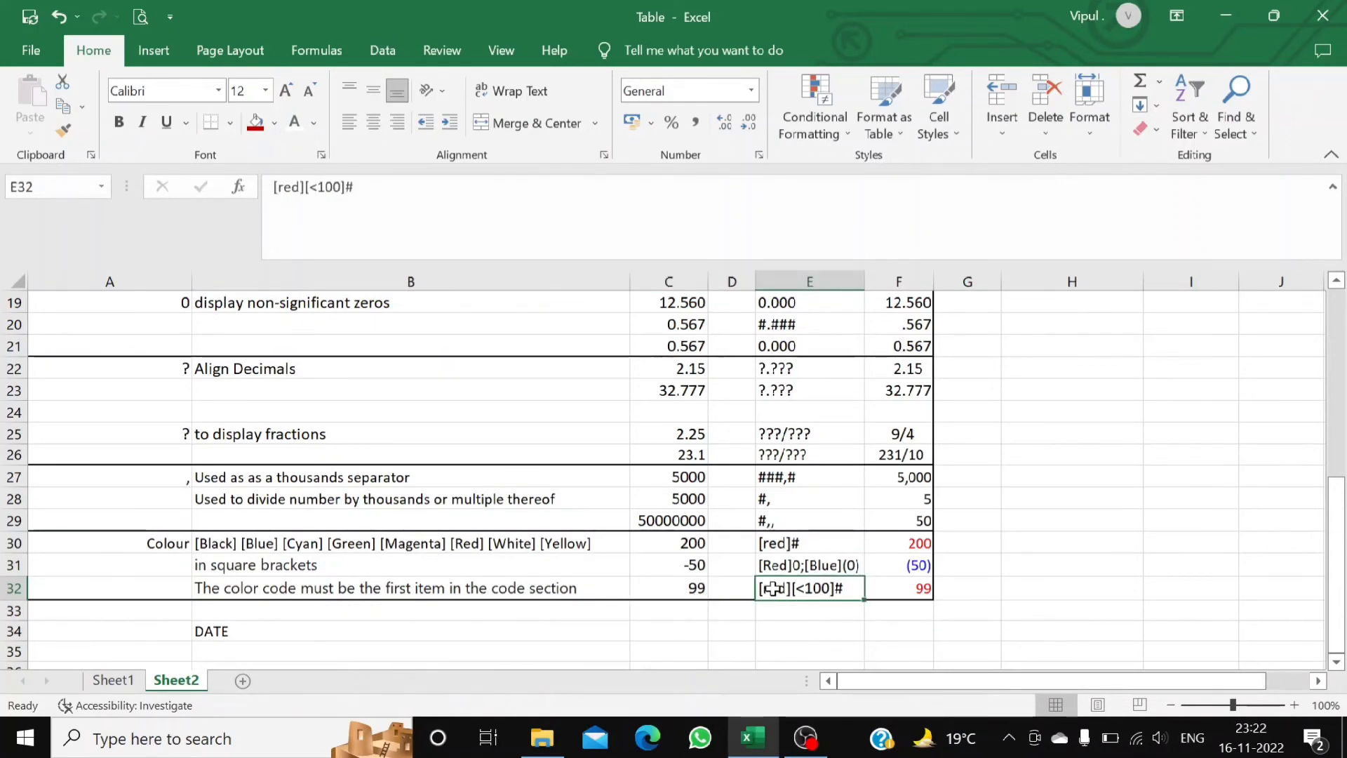
left_click(694, 589)
Enter the sample value 200 in H32, alongside the conditional colour example.
left_click(1015, 595)
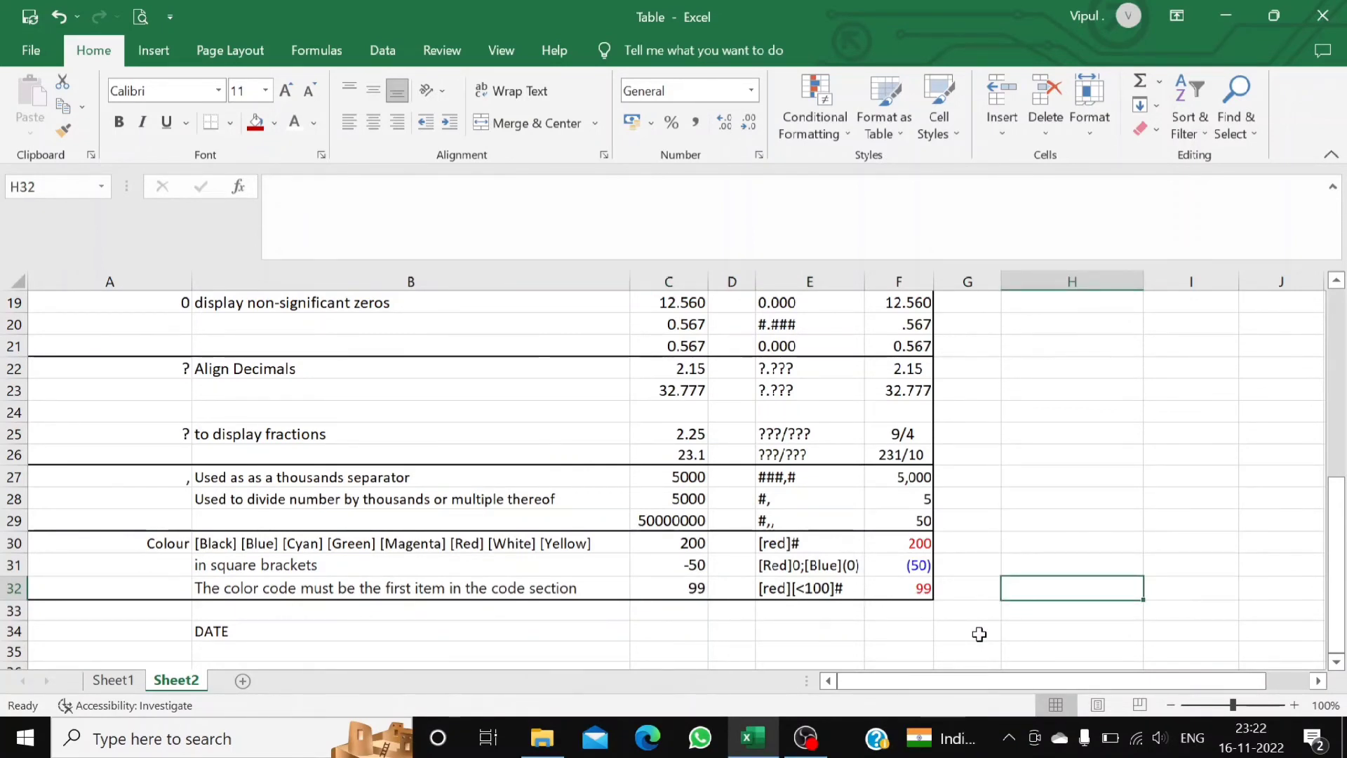
type("200")
key("Return")
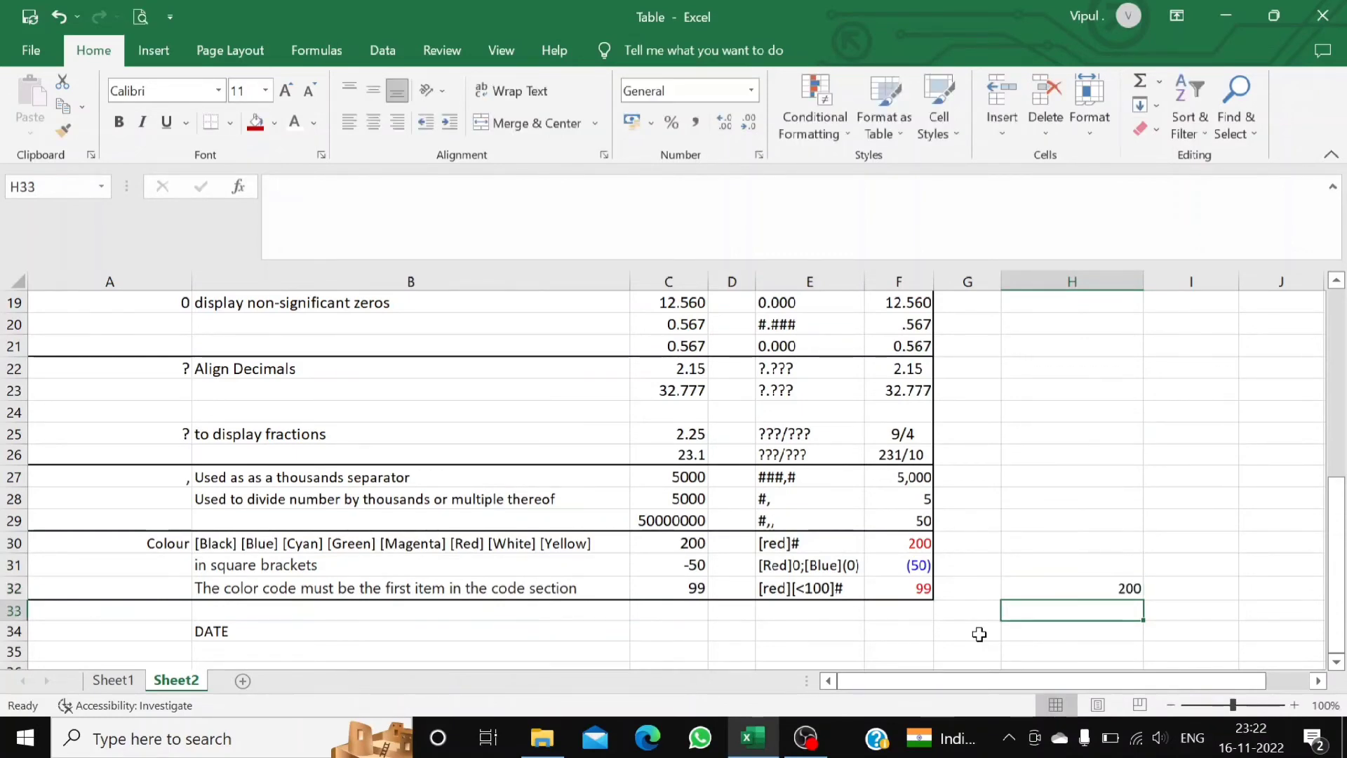
key("Up")
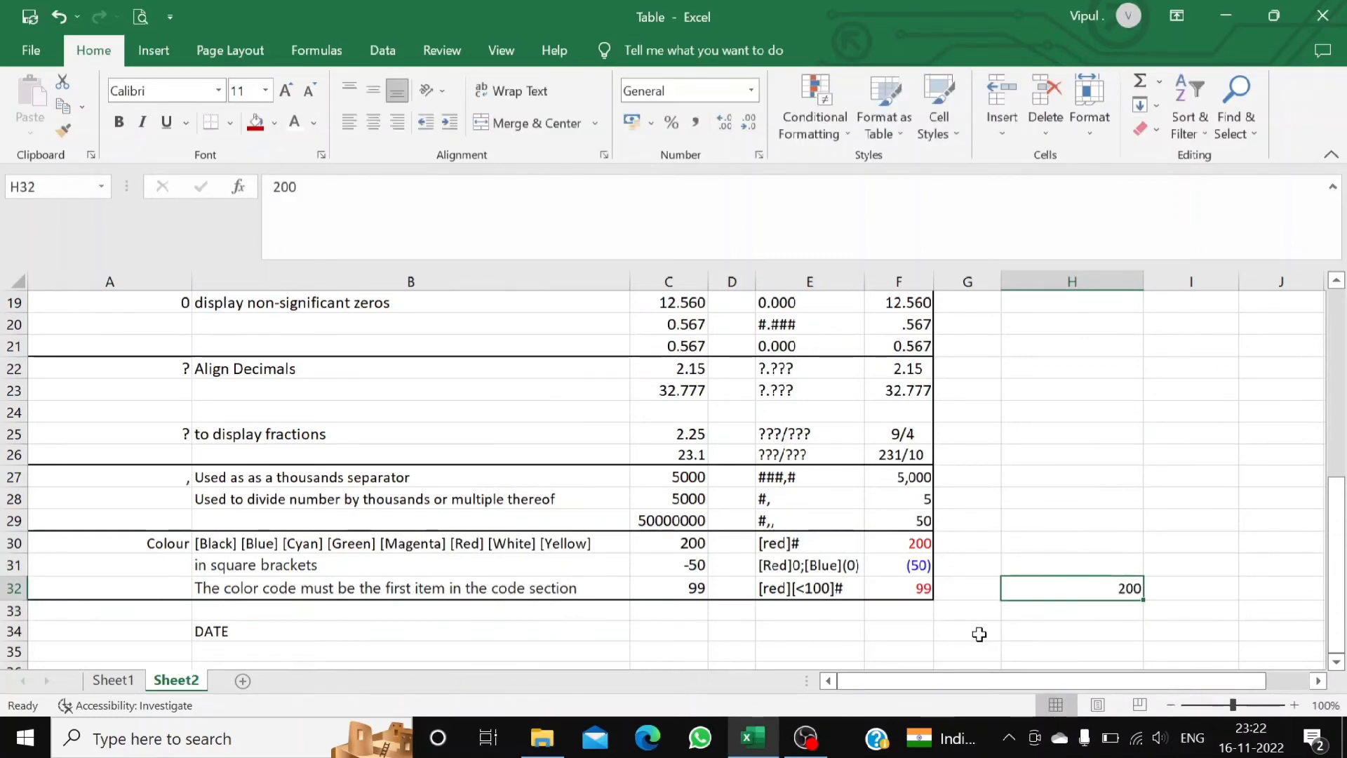
Apply the custom number format [green][<100]0 to H32.
left_click(758, 154)
left_click(618, 343)
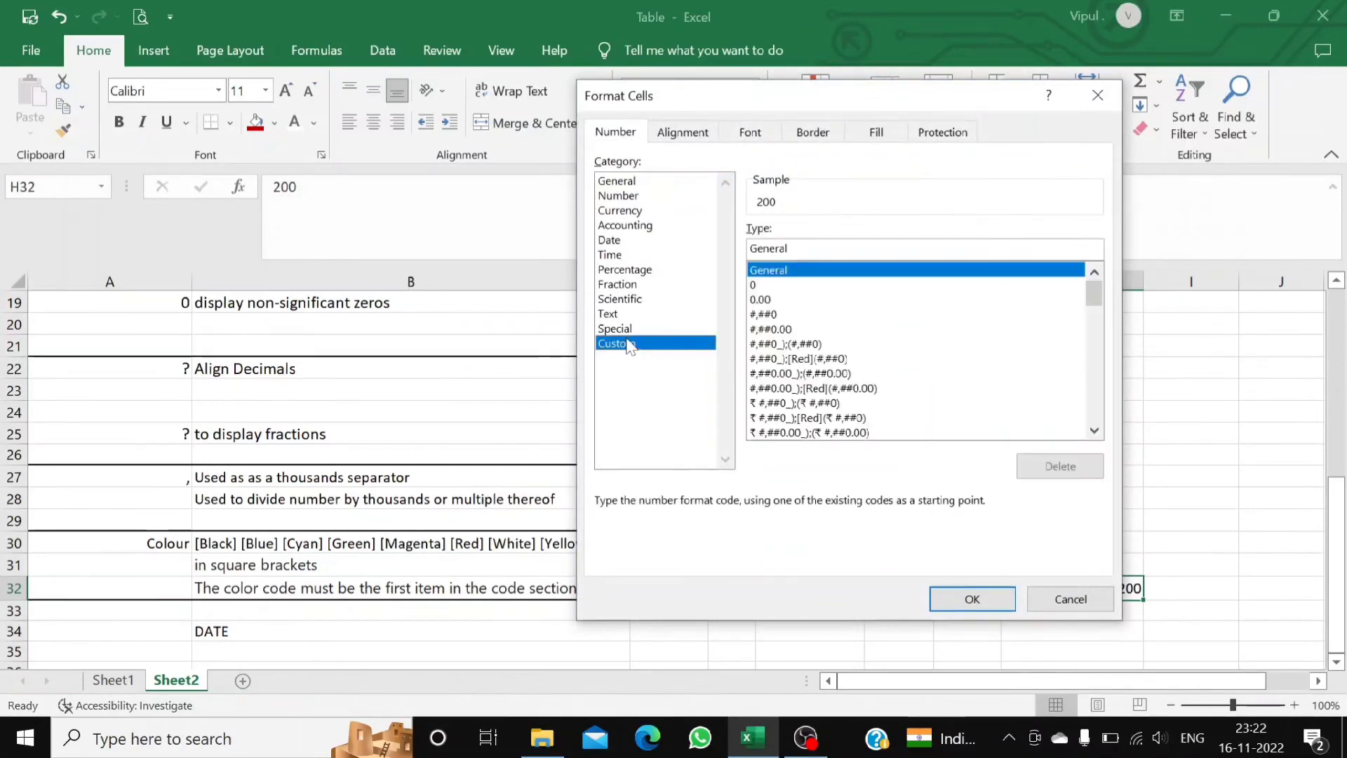
left_click(807, 247)
key("BackSpace")
key("BackSpace")
key("BackSpace")
key("BackSpace")
key("BackSpace")
key("BackSpace")
key("BackSpace")
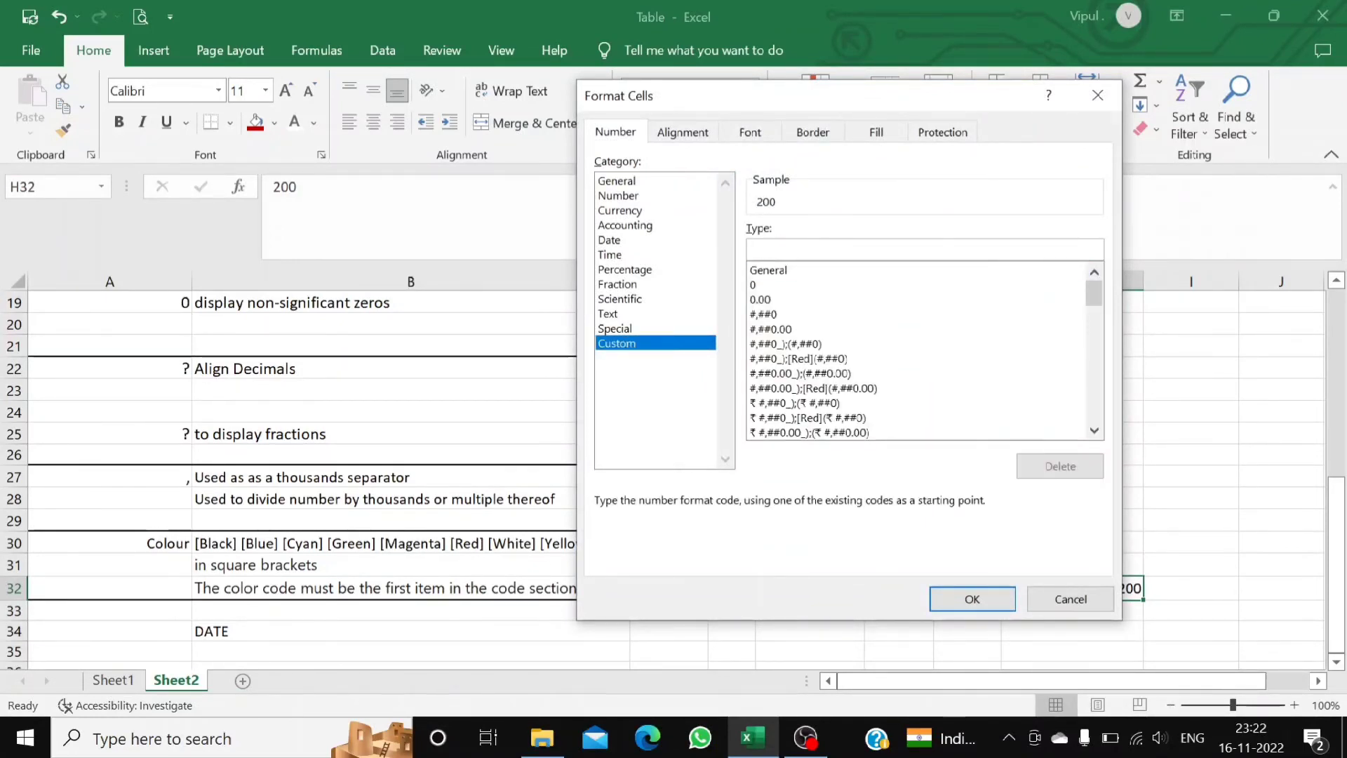
left_click_drag(825, 104, 423, 102)
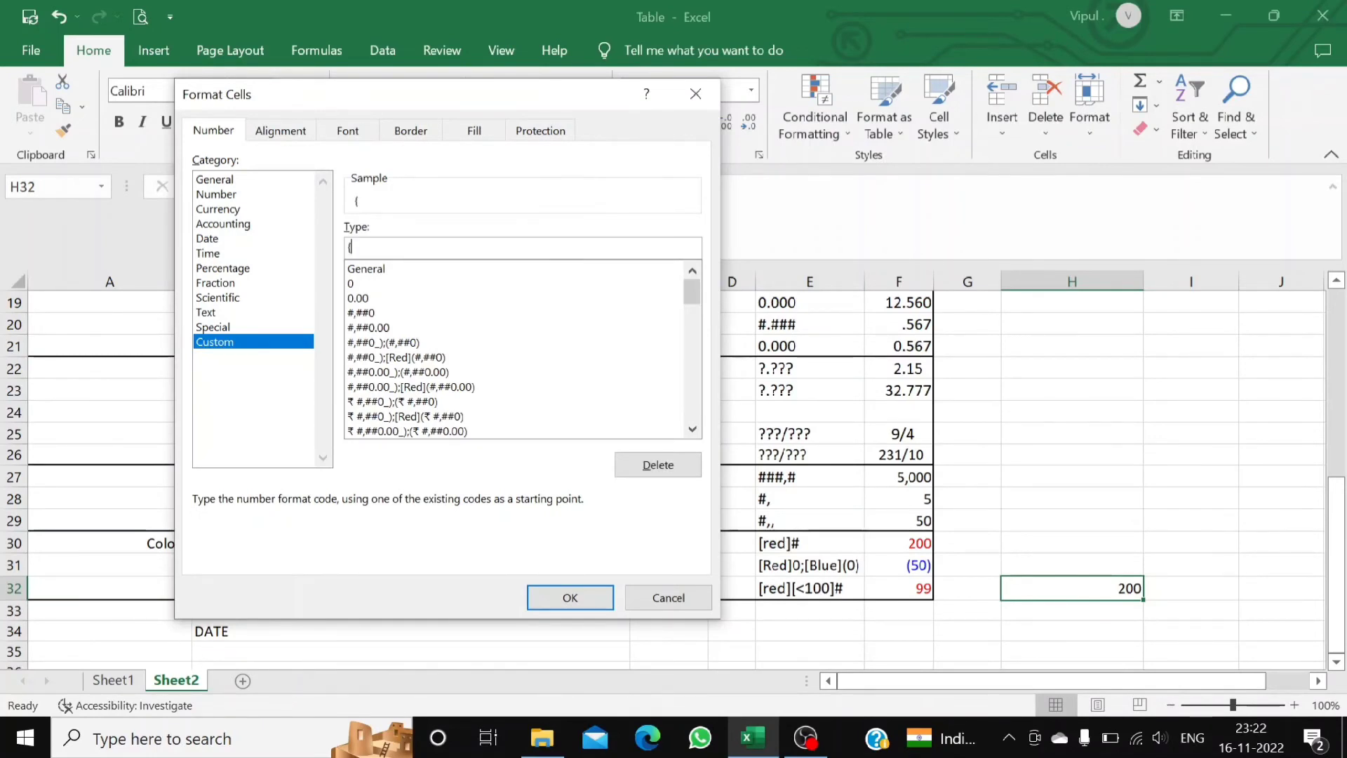
type("[")
left_click_drag(385, 90, 649, 68)
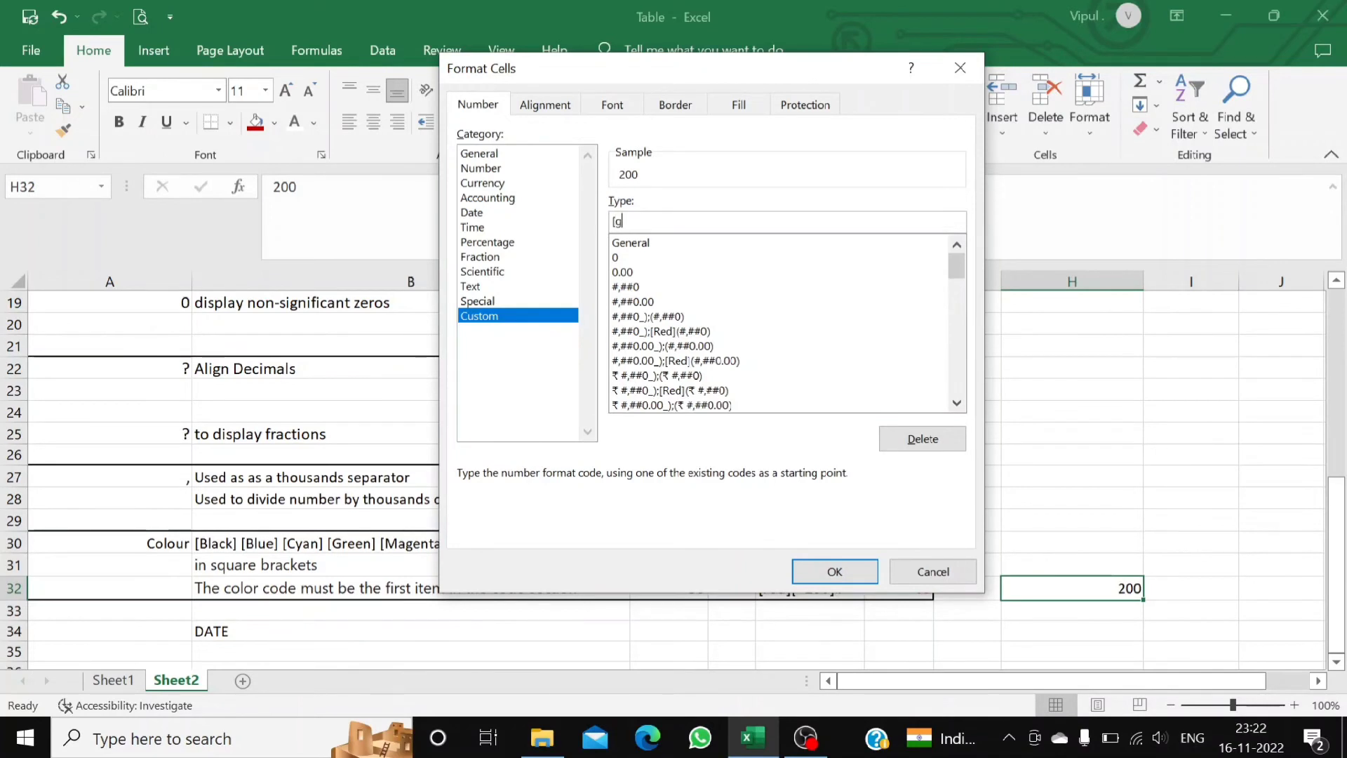
type("reen")
type("00")
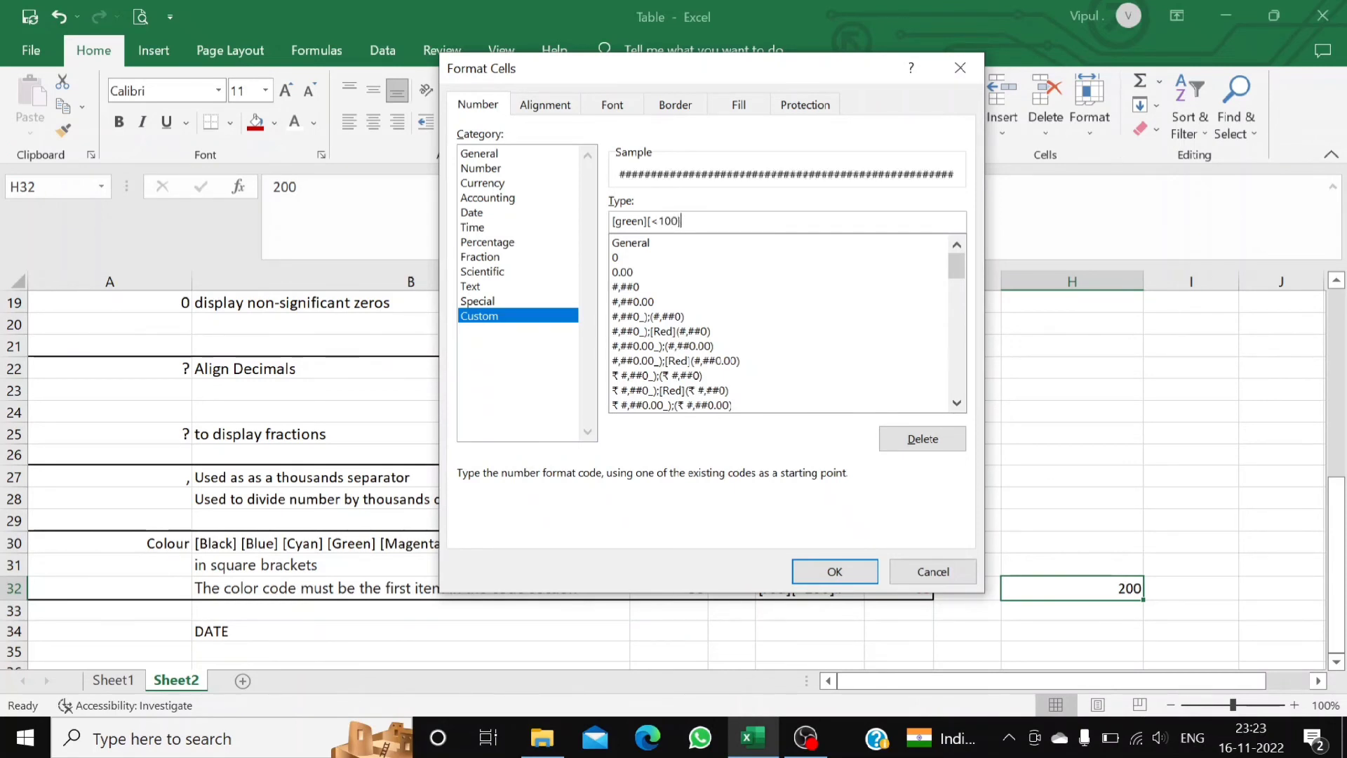
type("]0")
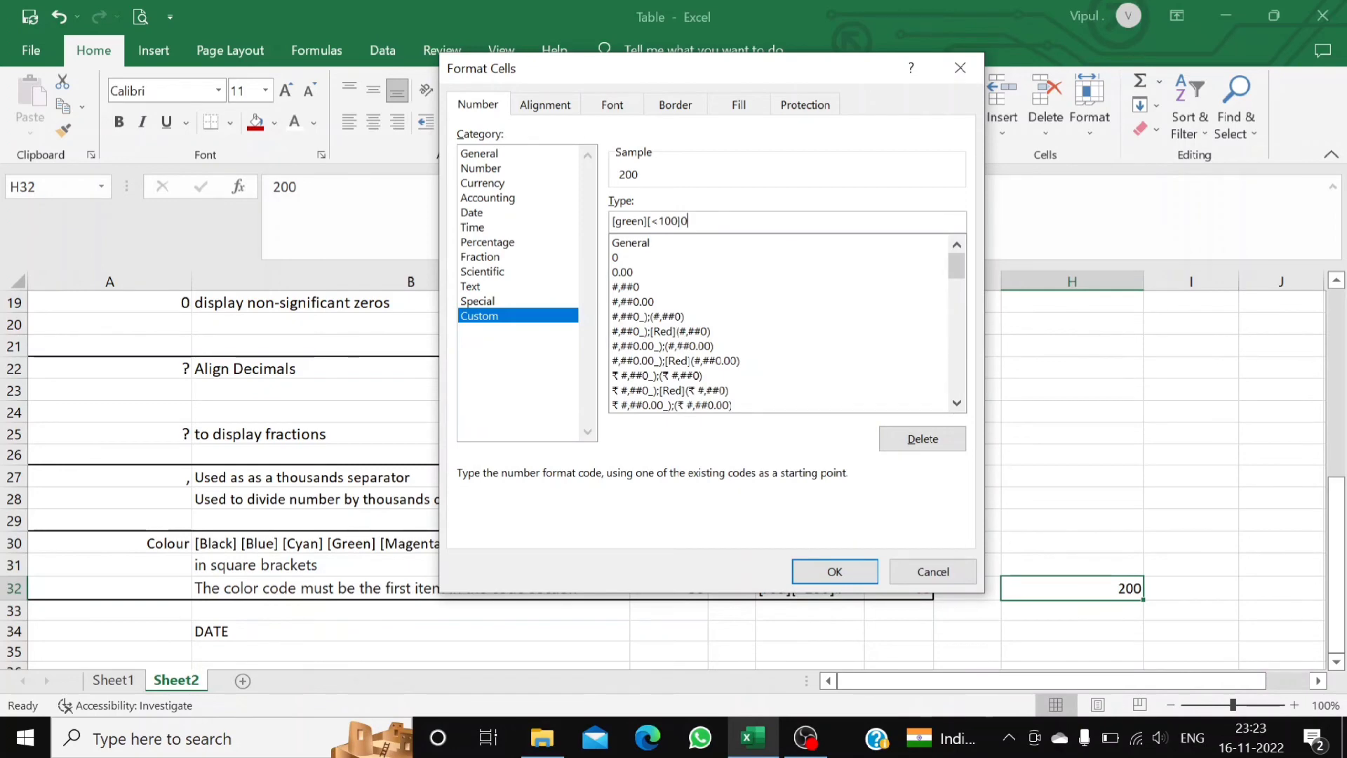
left_click(817, 570)
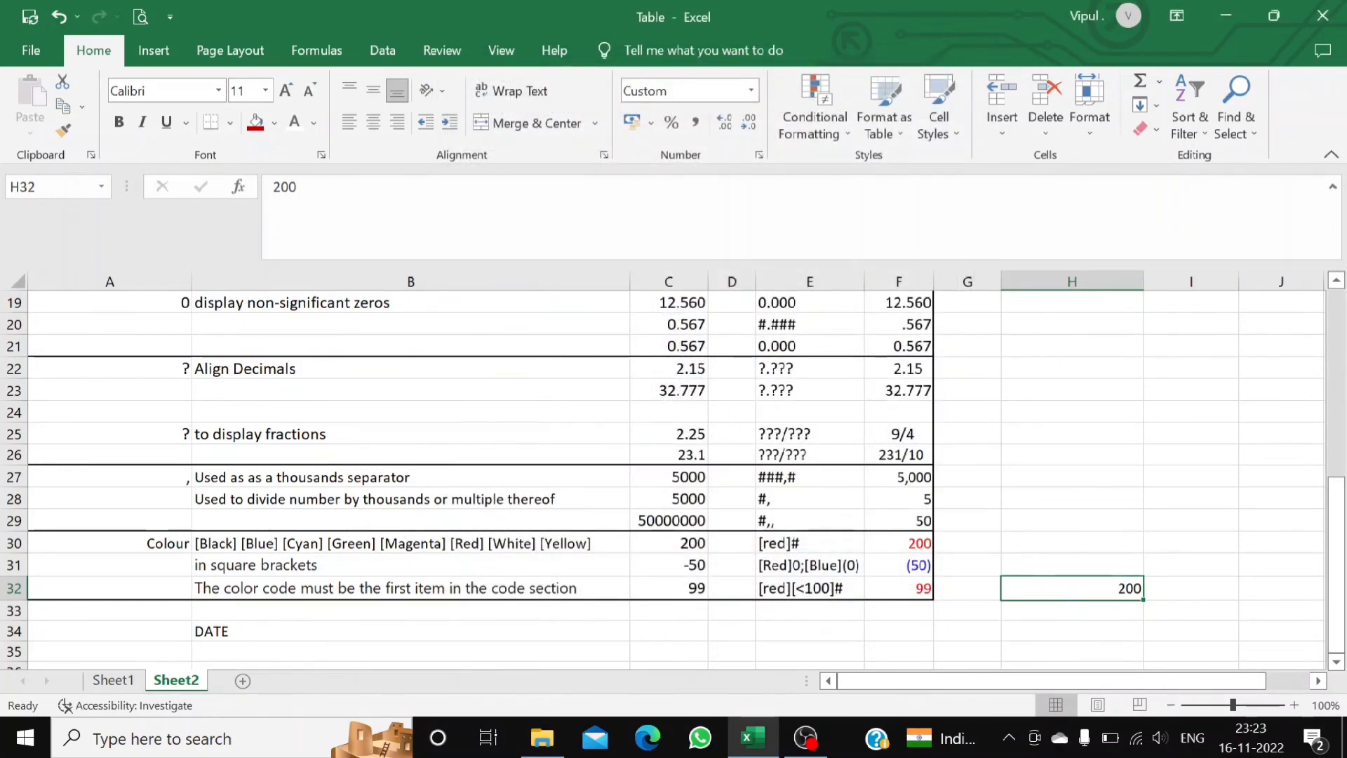
Replace the sample value in H32 with 100 to test the conditional colour limit.
key("F2")
key("BackSpace")
key("BackSpace")
key("BackSpace")
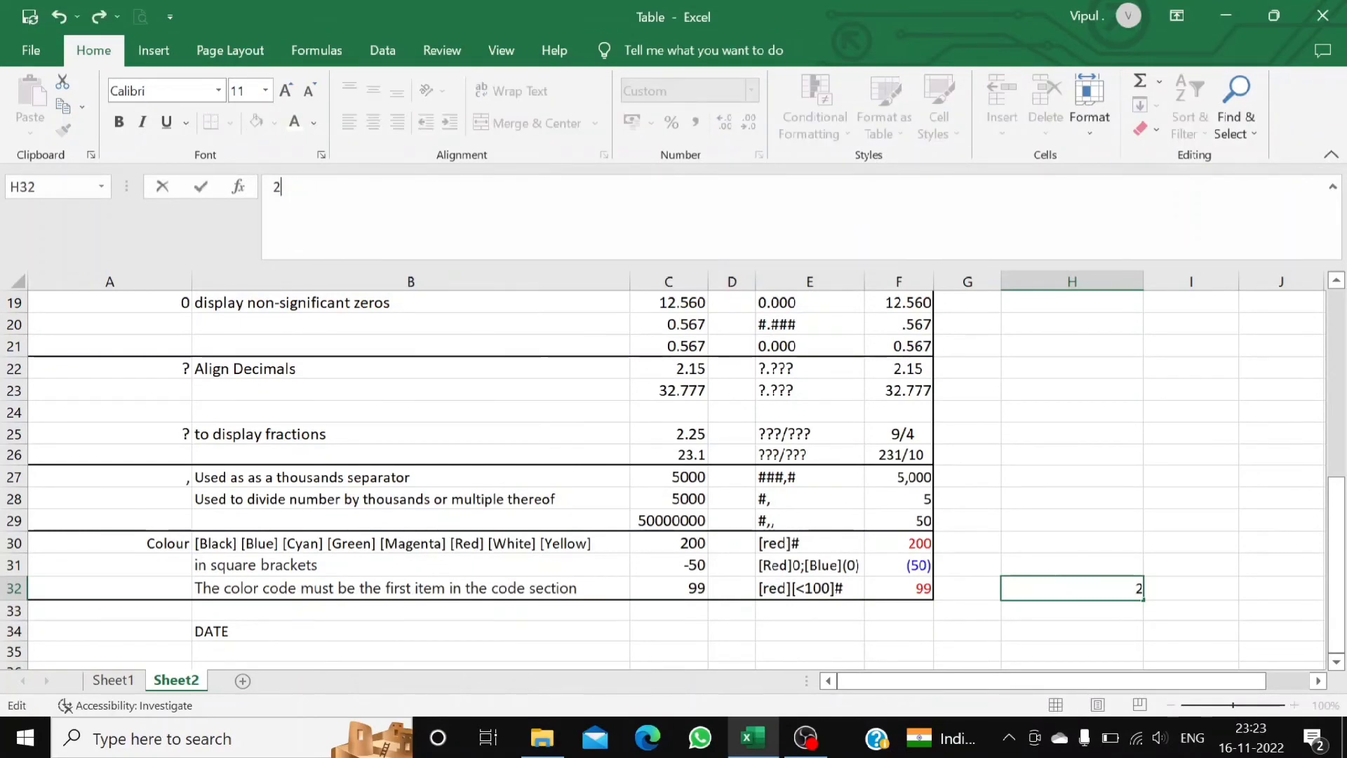
type("100")
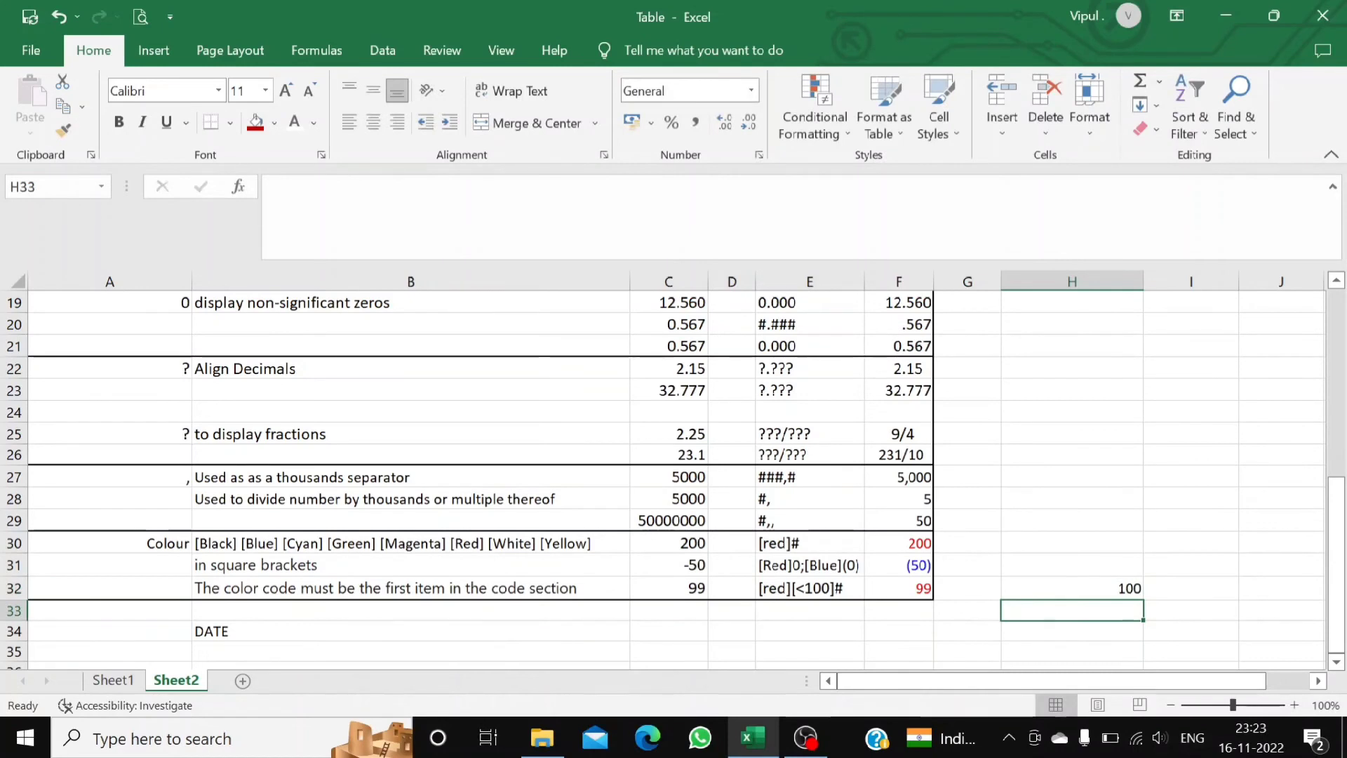
Change the sample value in H32 to 99 to test the conditional colour below 100.
left_click(1013, 593)
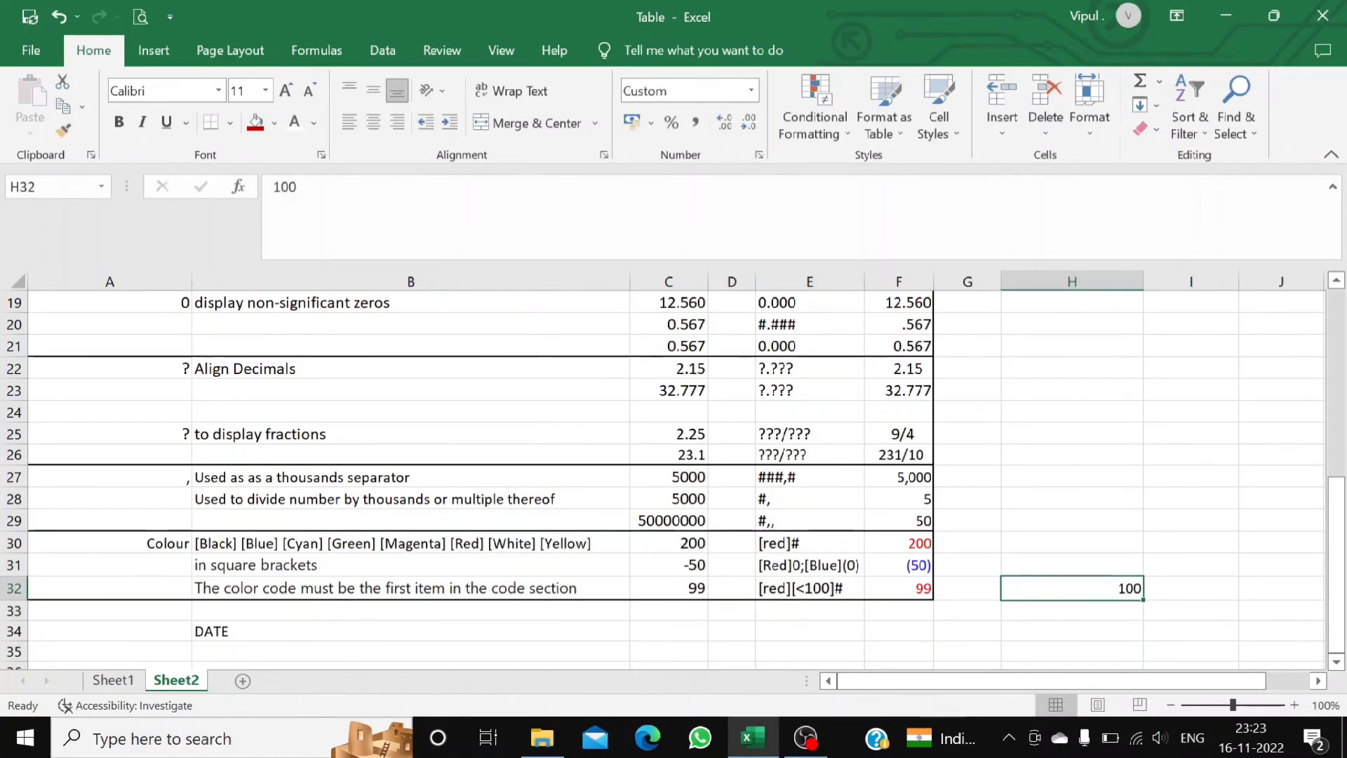
key("F2")
key("BackSpace")
key("BackSpace")
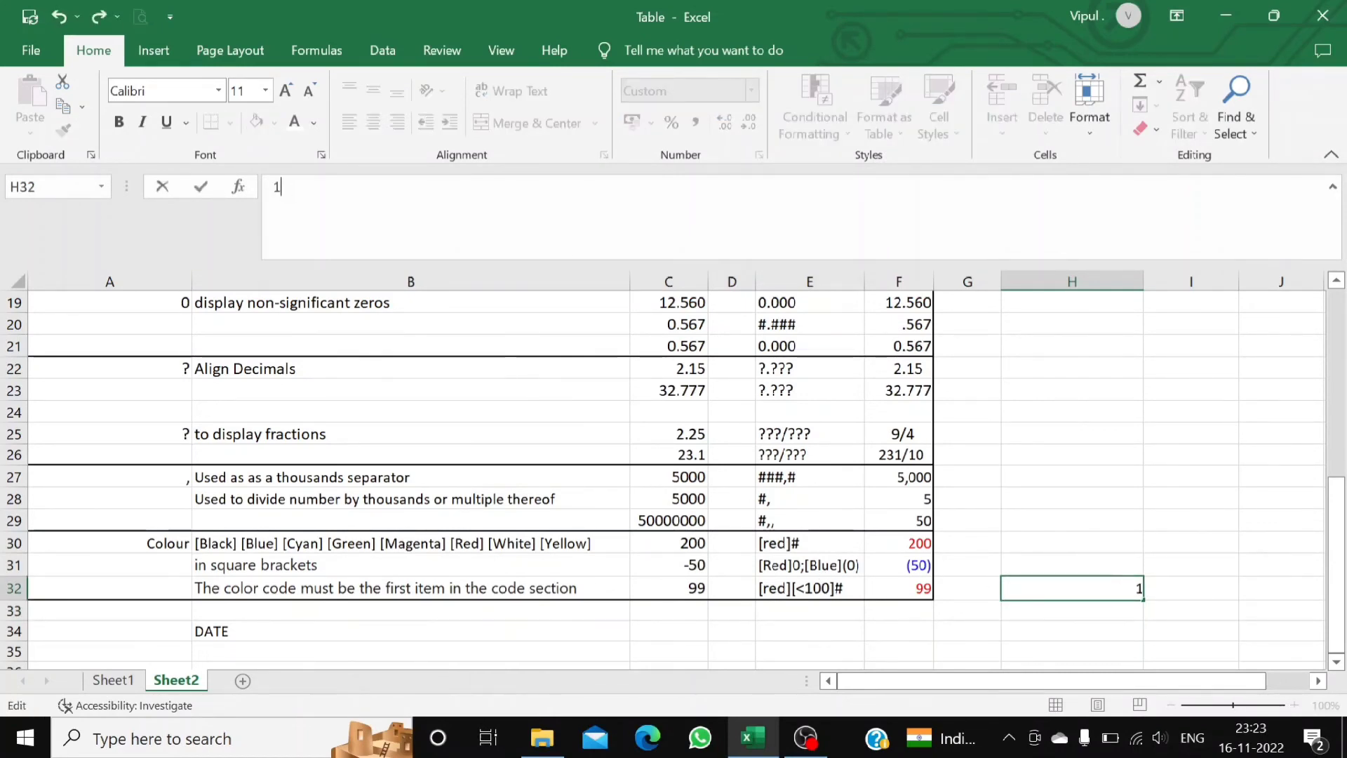
type("99")
key("Return")
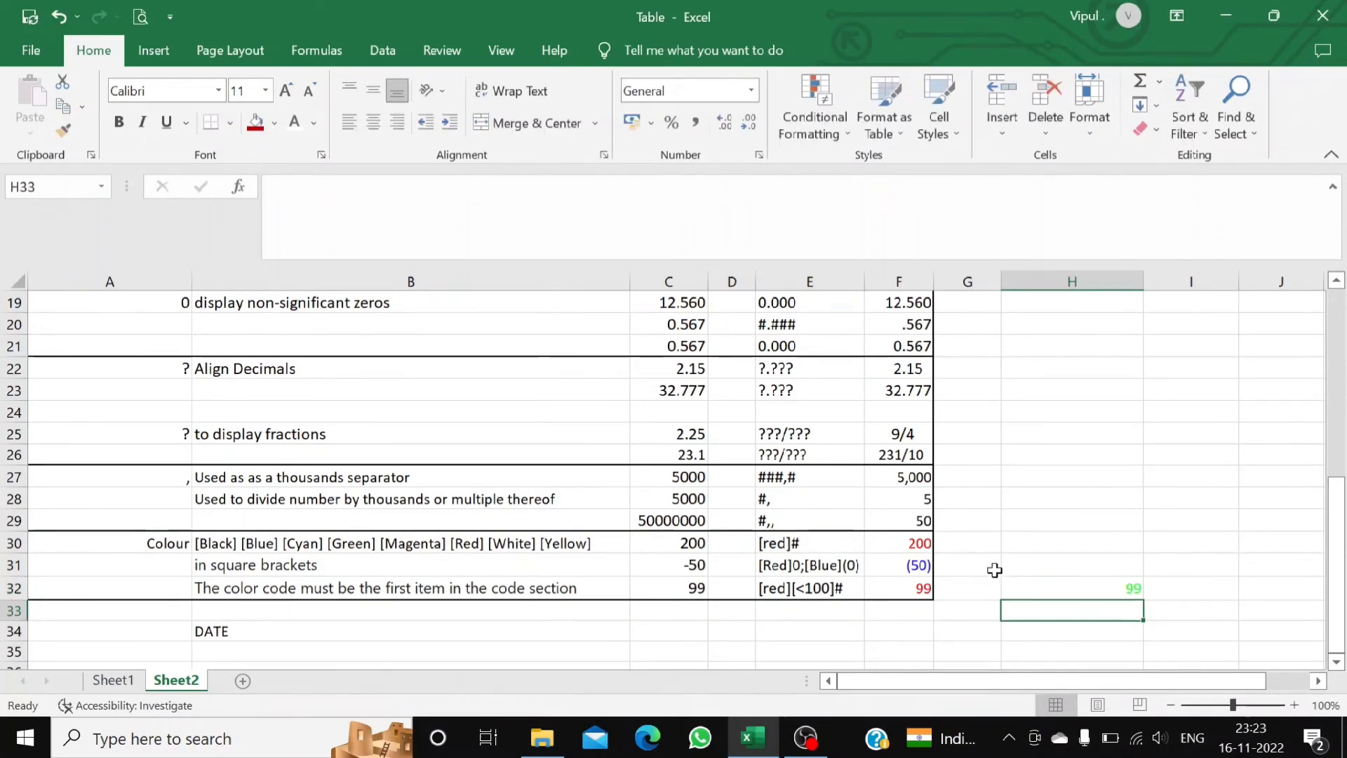
Compare the sample in H32 with the row 32 code and display cells, and review the bracketed colour names in B30.
left_click(1021, 579)
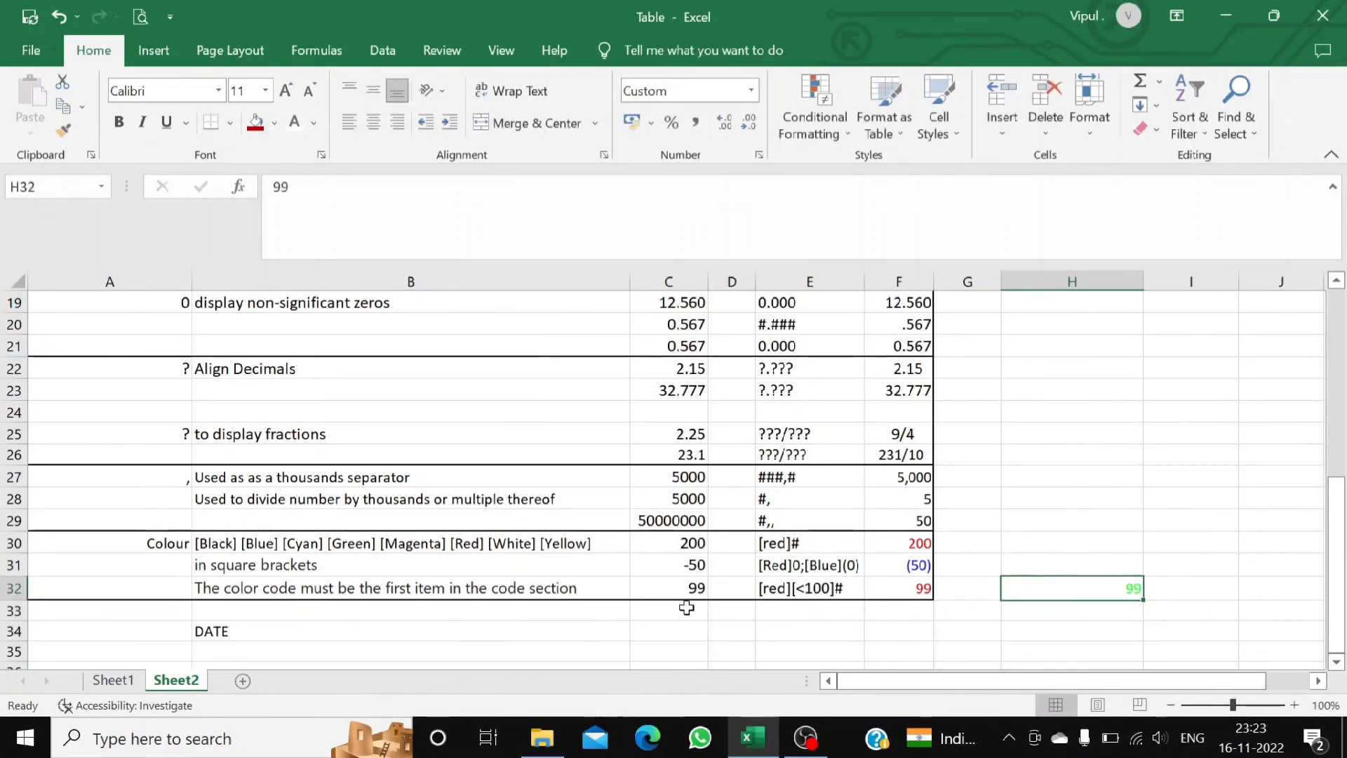
left_click(783, 587)
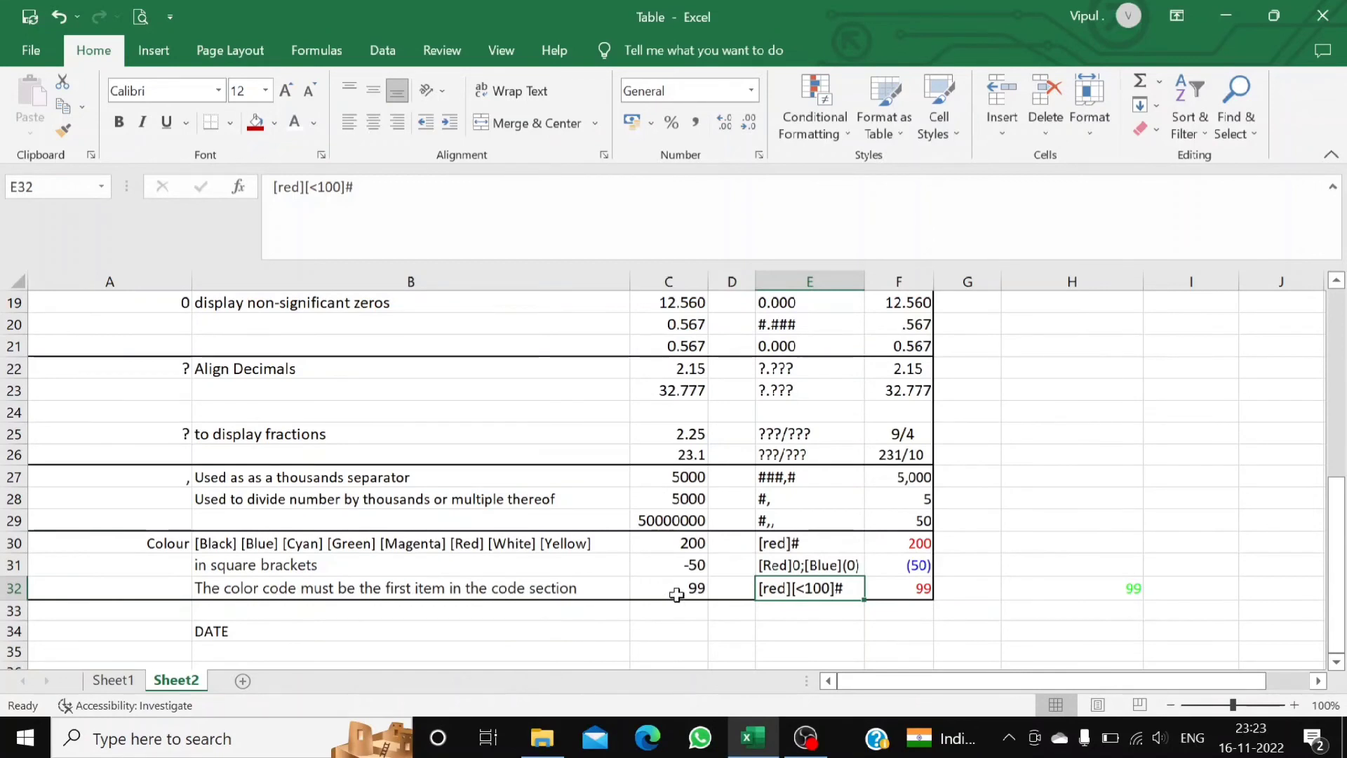
left_click(916, 590)
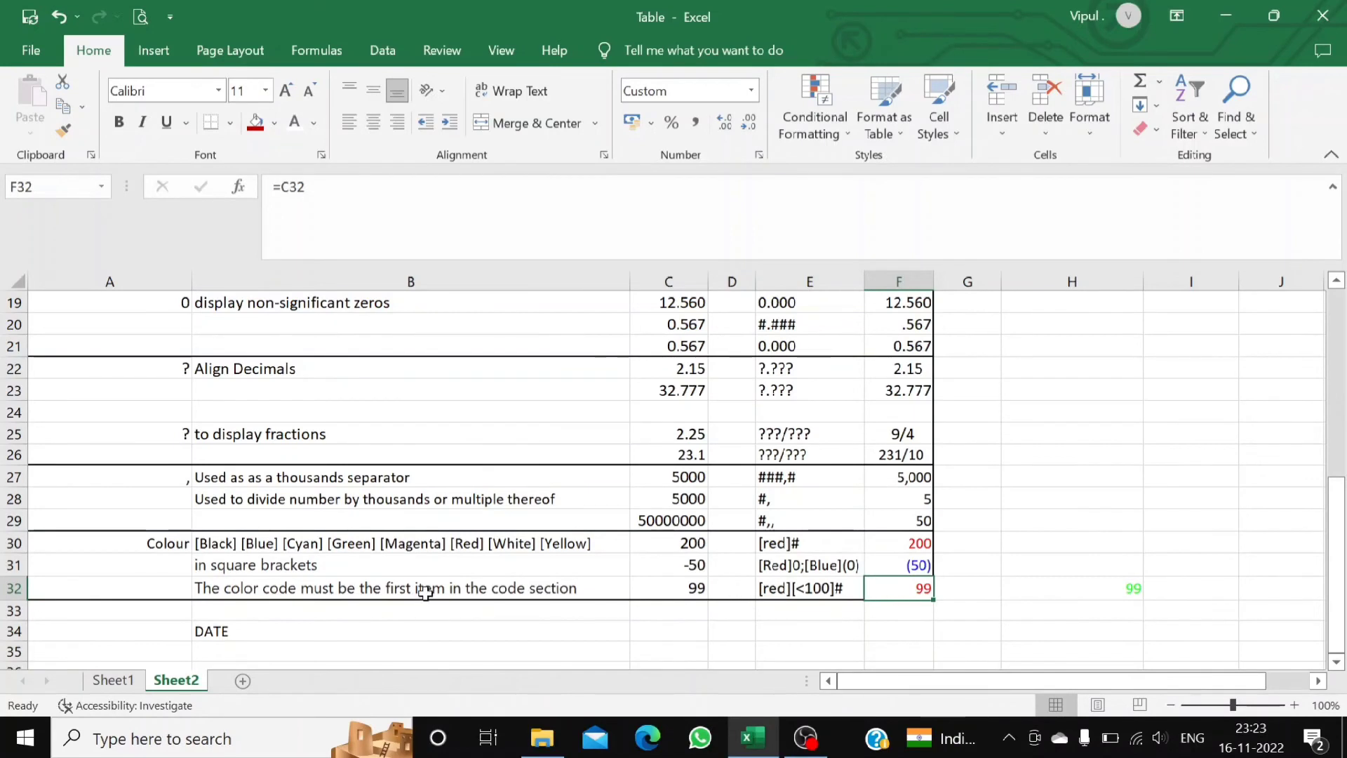
left_click(188, 544)
left_click(245, 545)
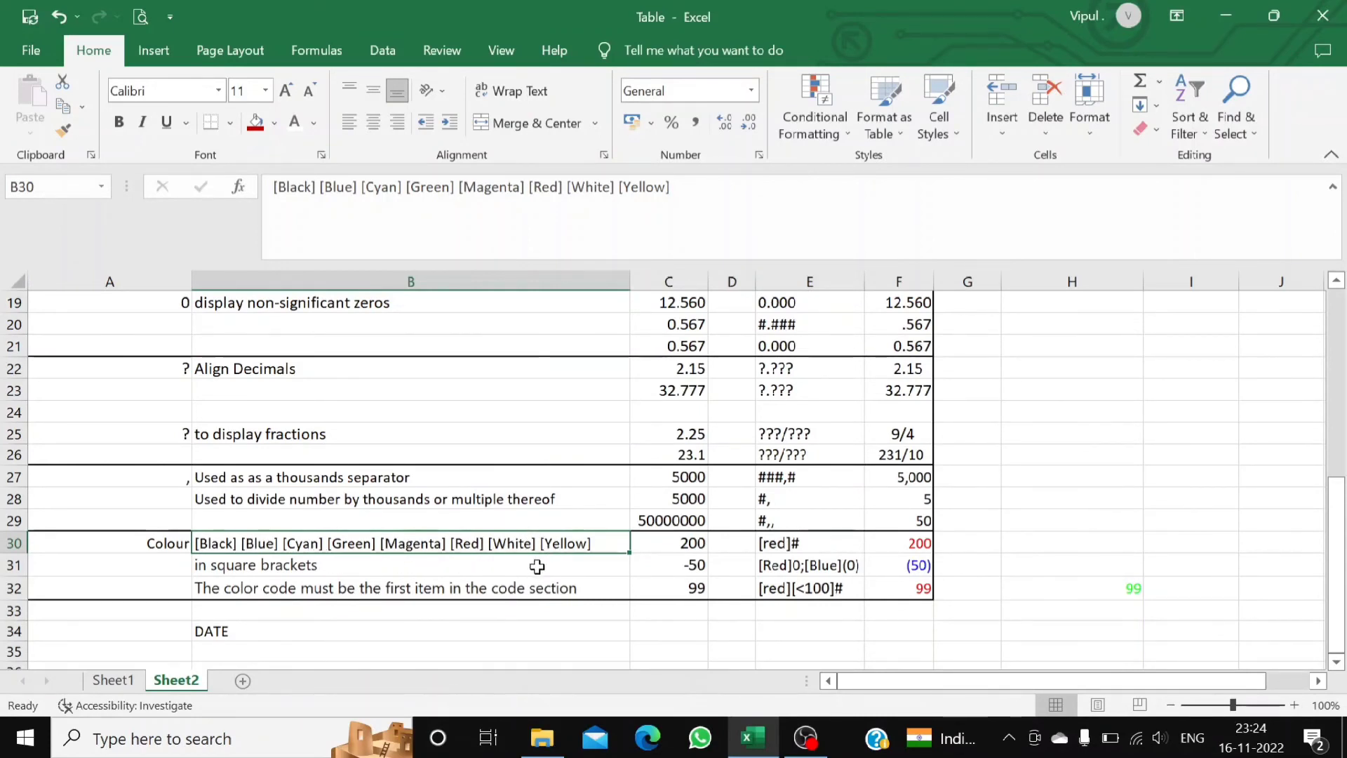
Clear the conditionally coloured sample value from H32.
scroll(540, 562, "down", 1)
left_click(1137, 528)
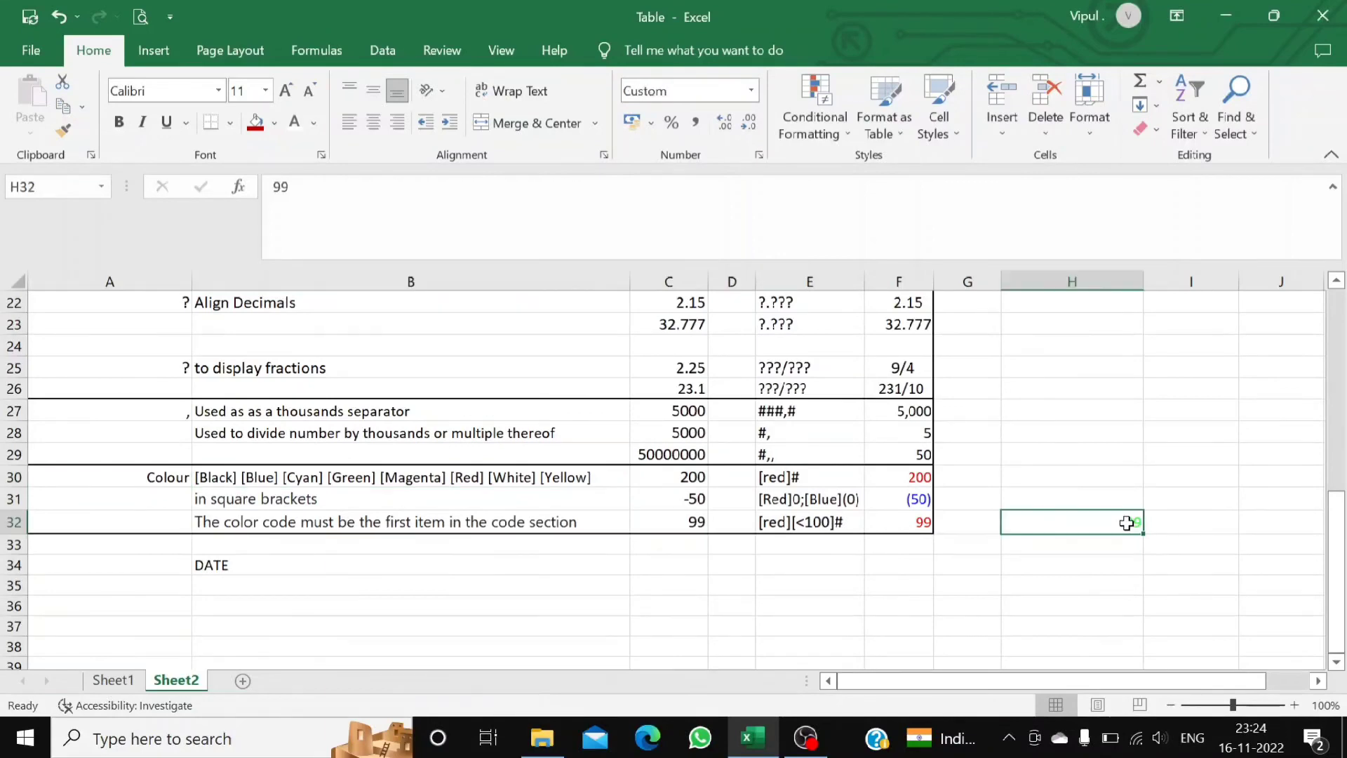
key("Delete")
Review the custom formatting reference table from its heading in A1 down to the DATE section in B34.
scroll(205, 480, "up", 7)
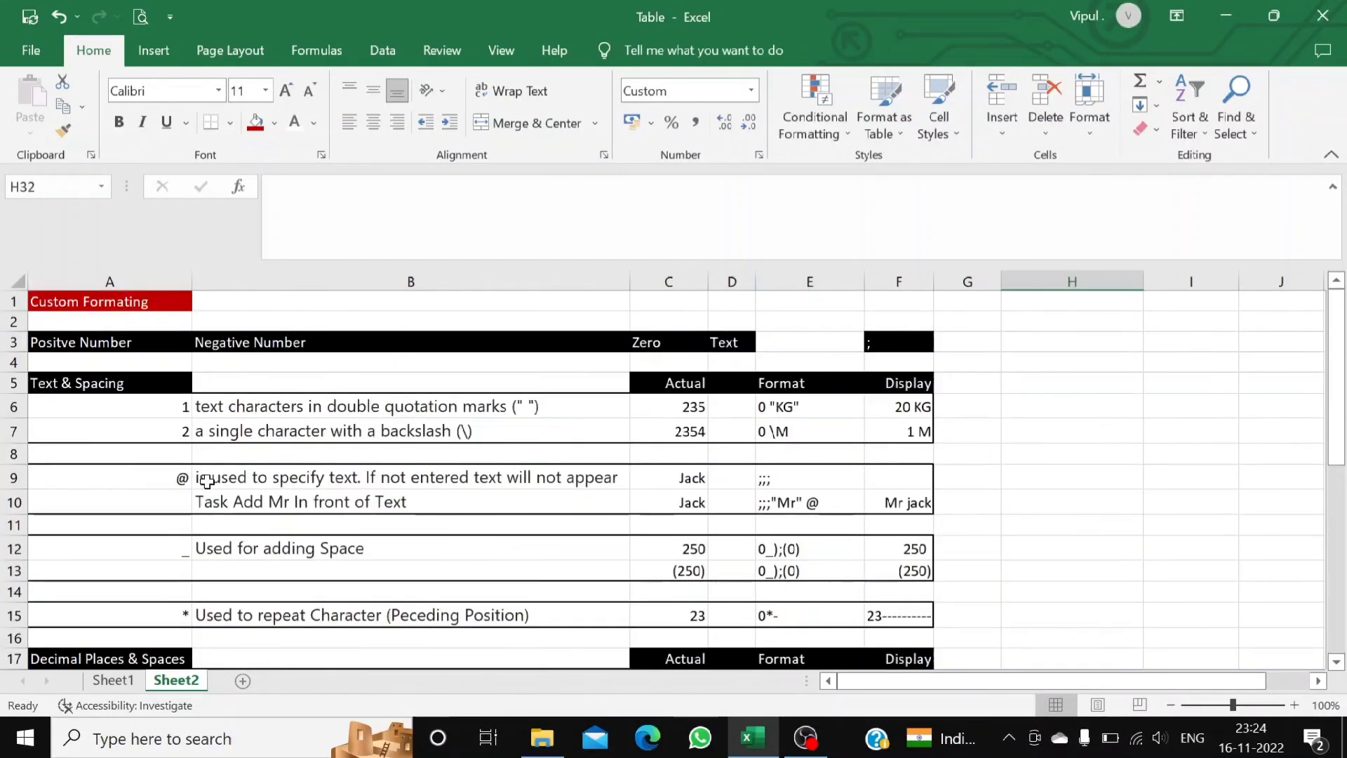
left_click(146, 301)
scroll(357, 483, "down", 4)
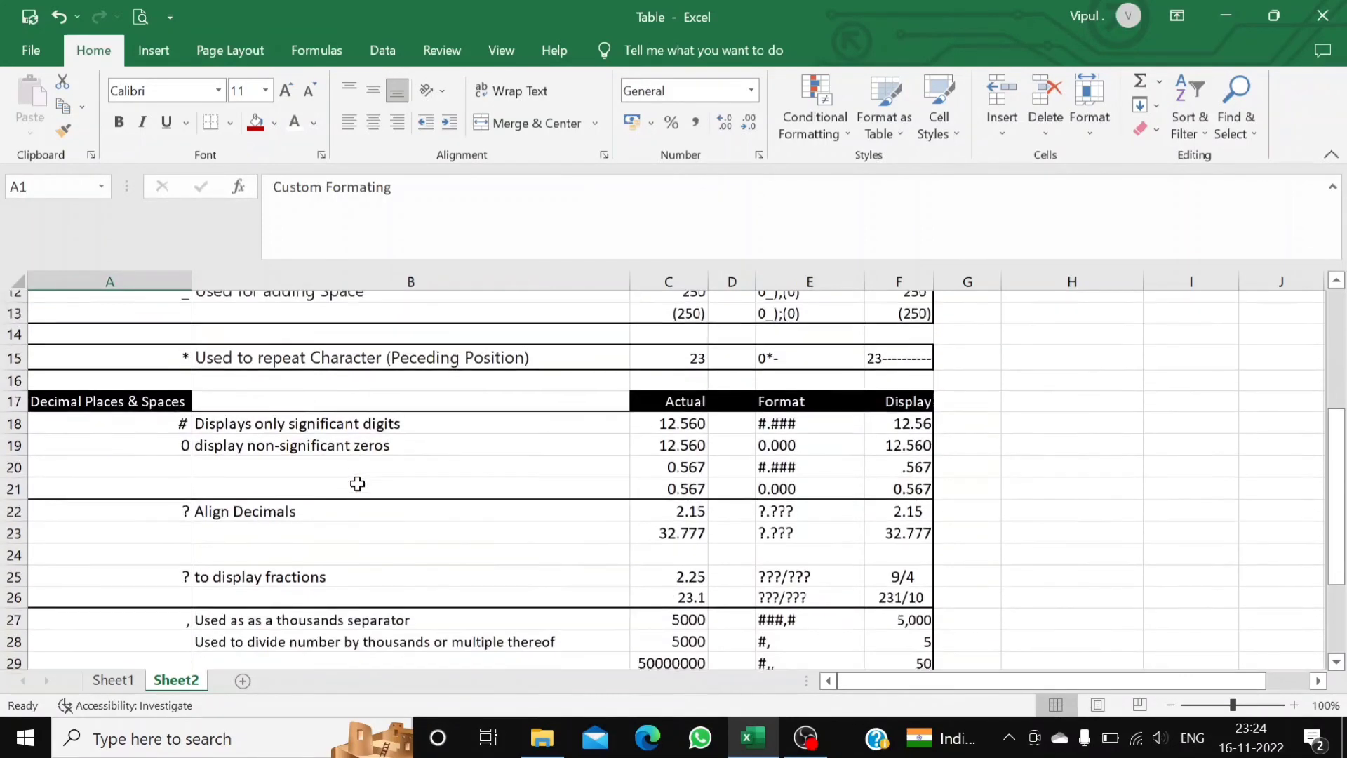
scroll(357, 483, "down", 4)
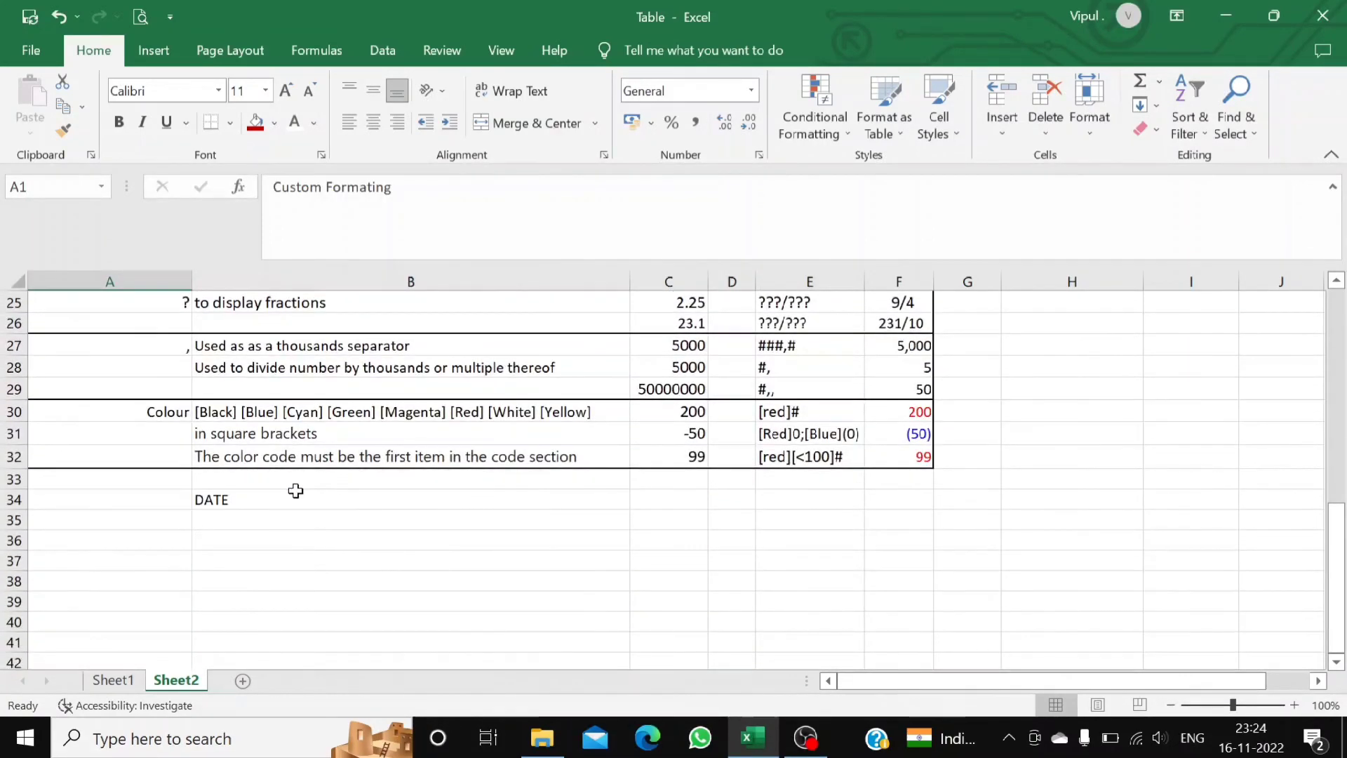
left_click(295, 490)
left_click(436, 533)
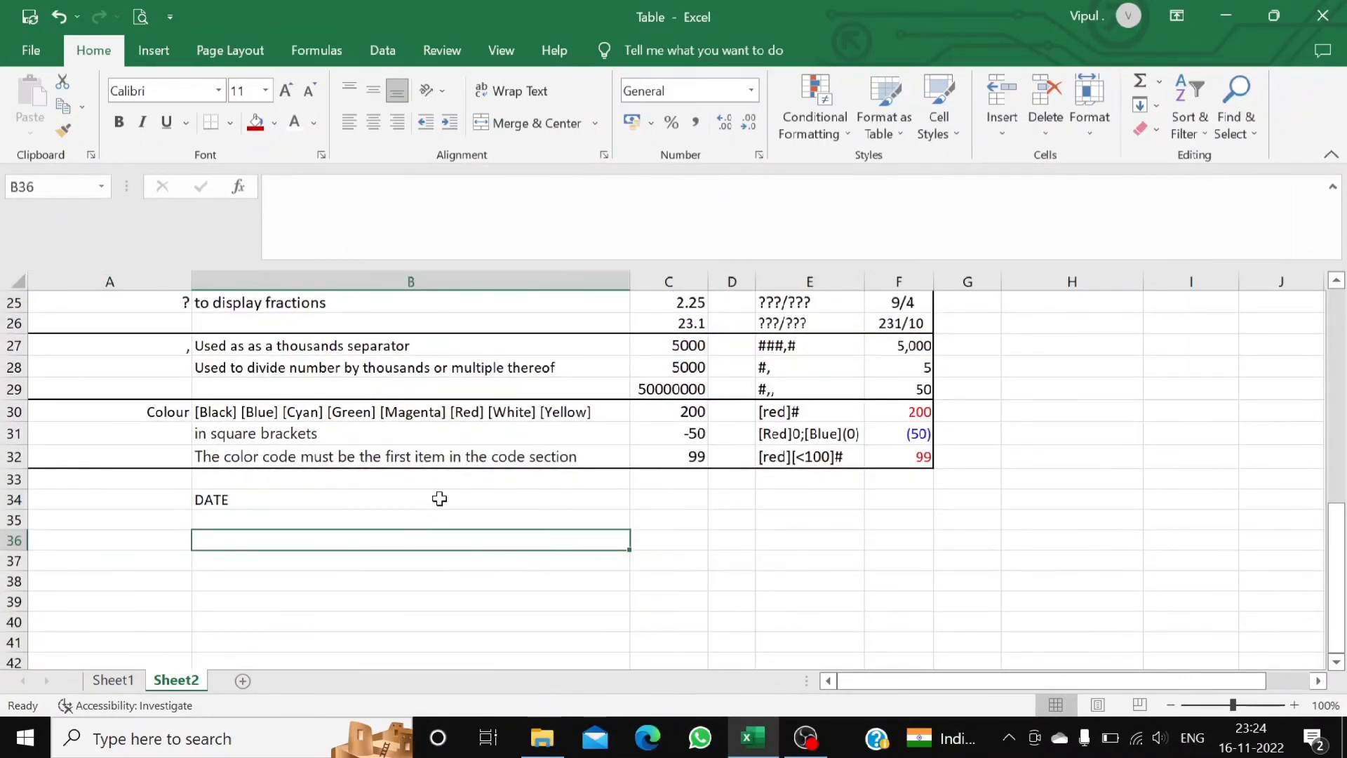
left_click(439, 498)
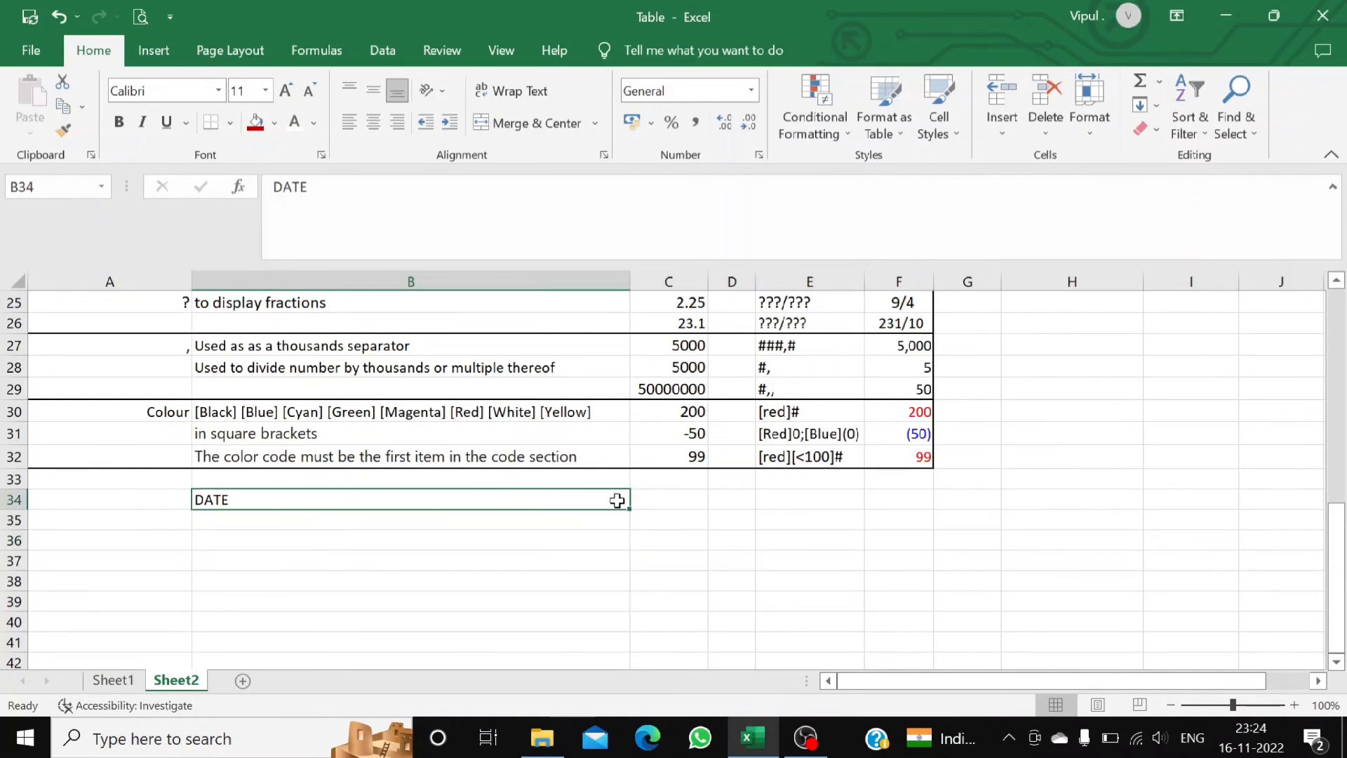
Enter the formula =TODAY() in B35, under the DATE heading.
left_click(476, 528)
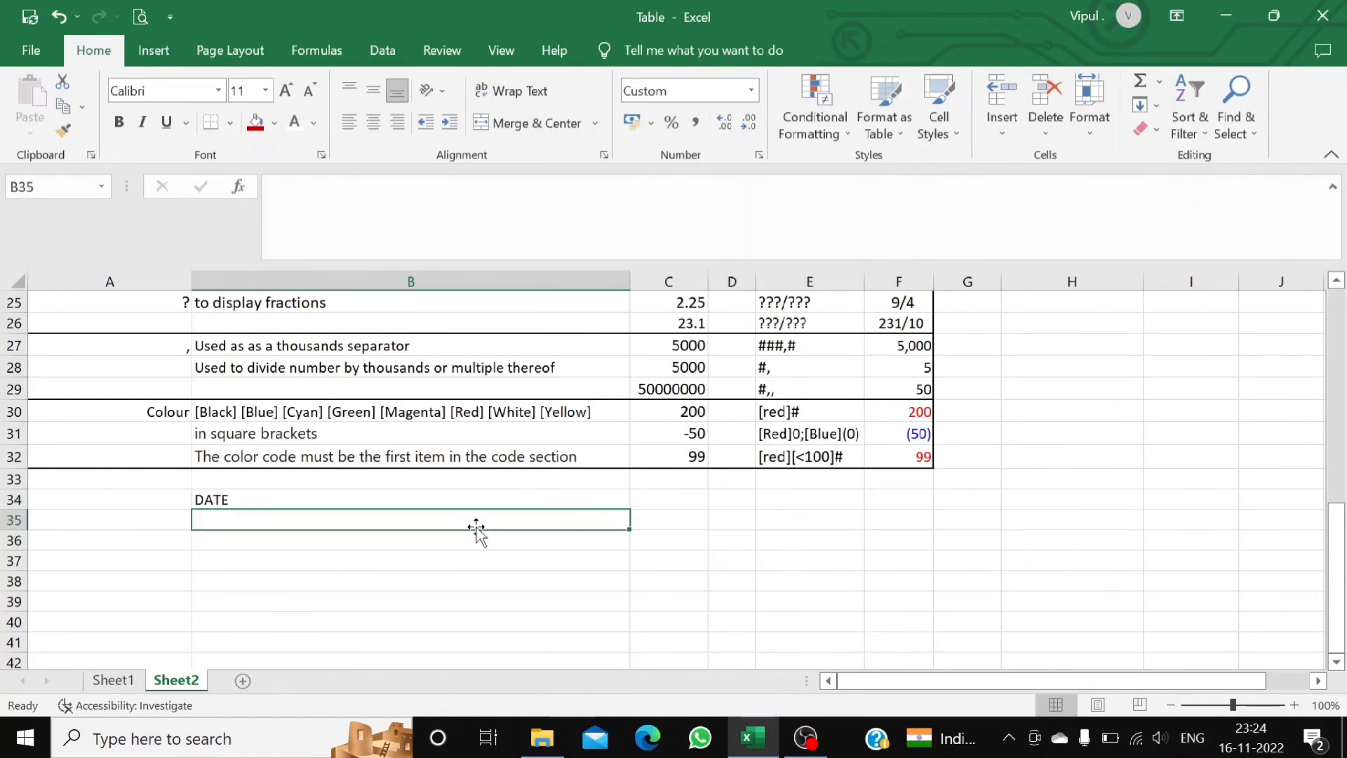
type("=")
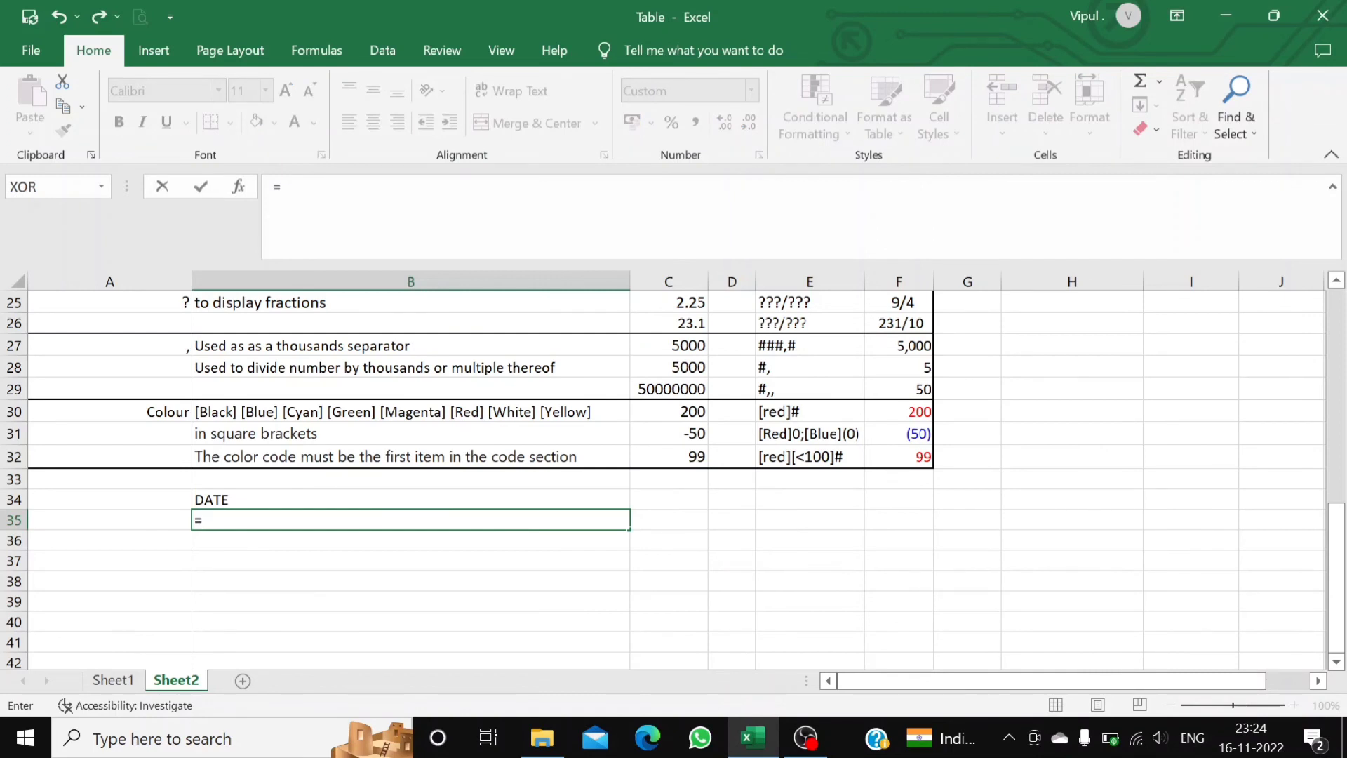
type("t")
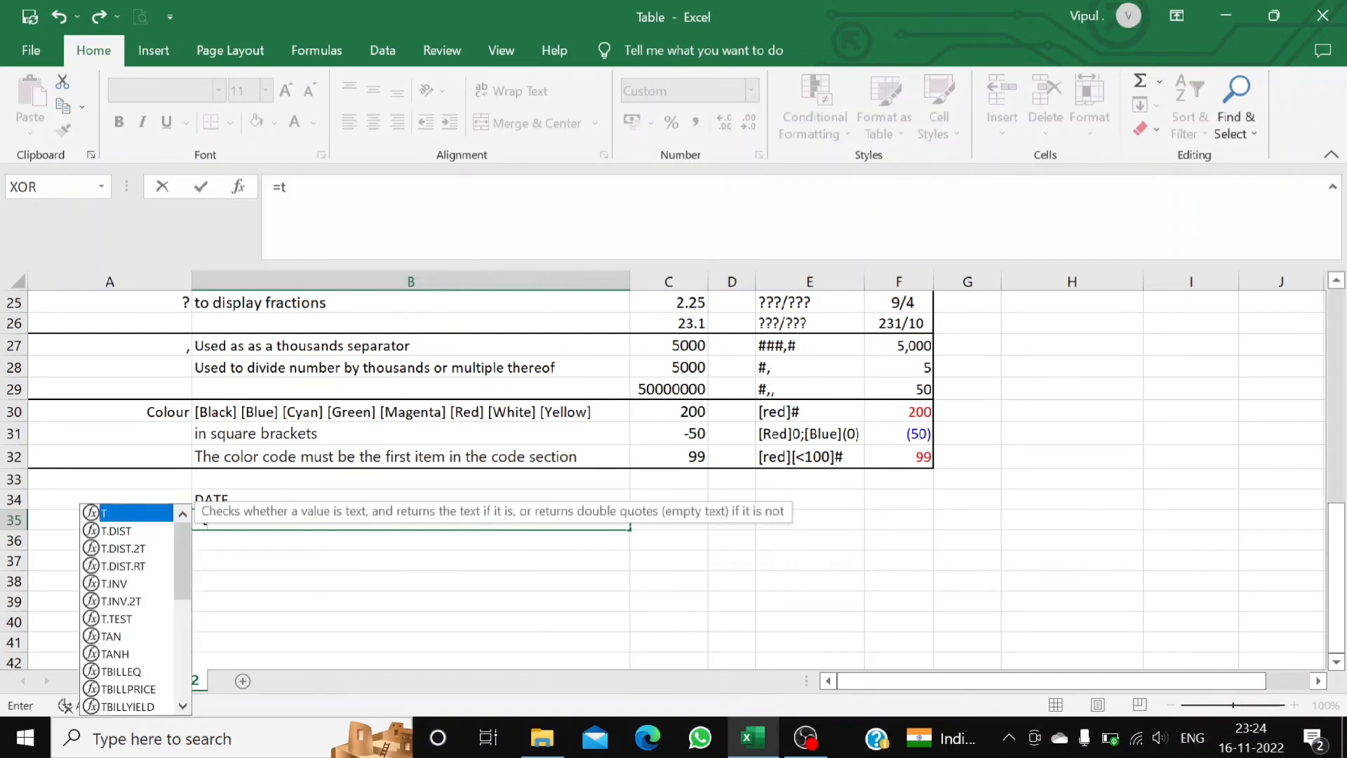
type("o")
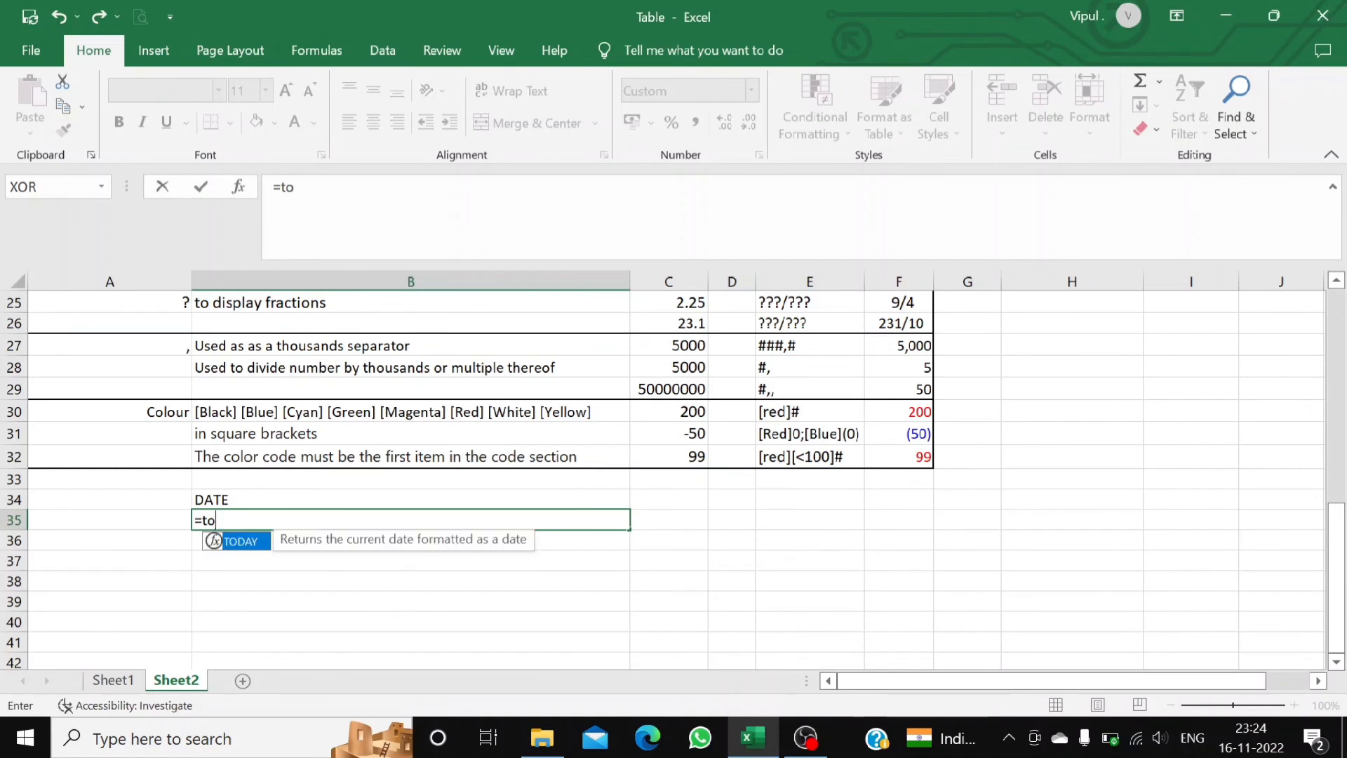
type("day(")
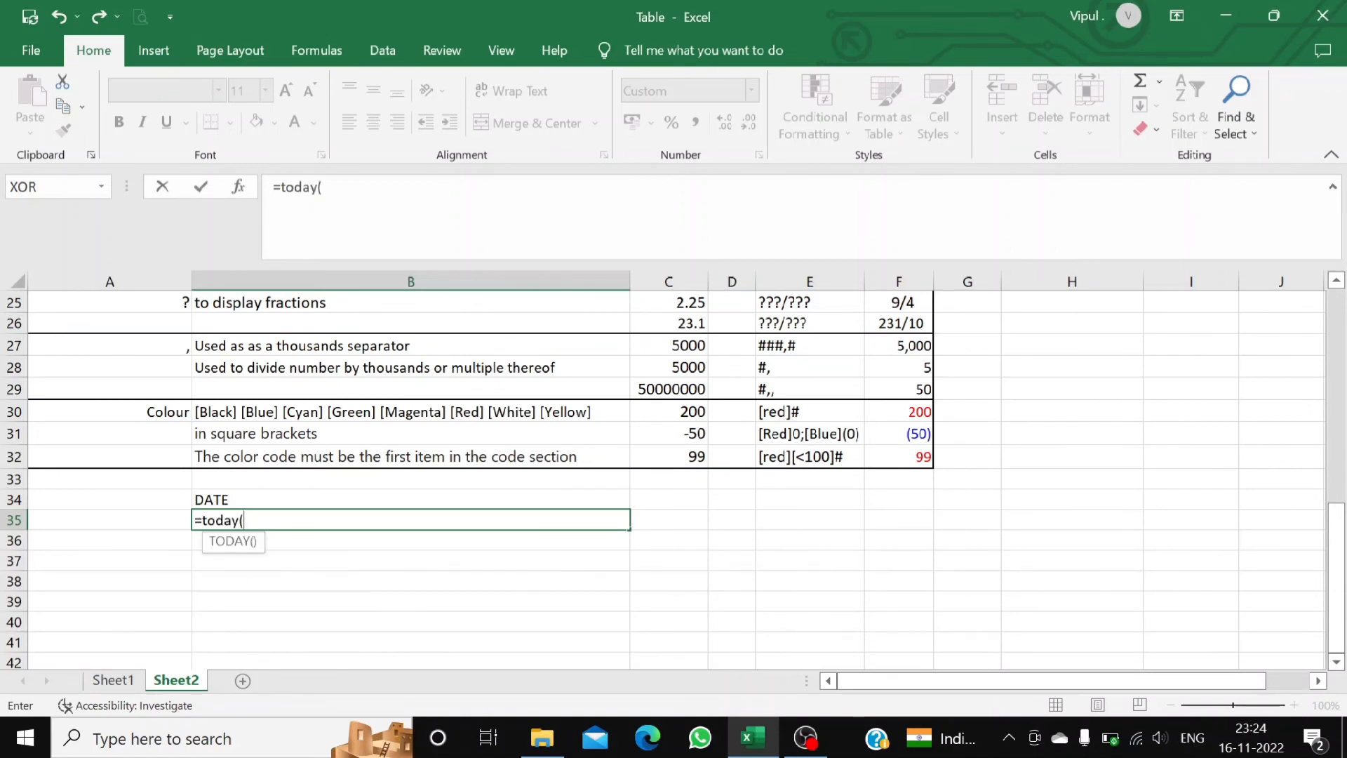
type(" )")
key("Return")
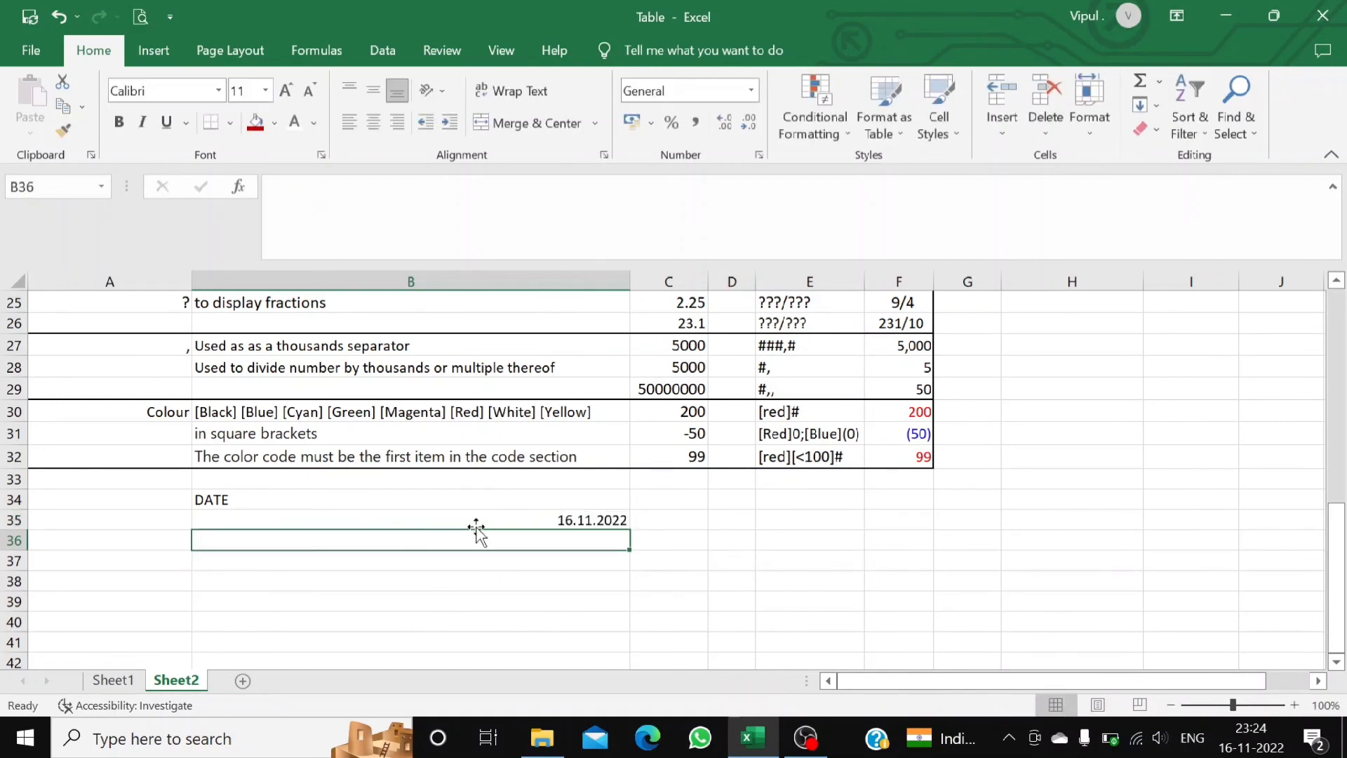
Edit the custom date format of B35, lengthening the day code with repeated d characters to show the full weekday name.
left_click(483, 520)
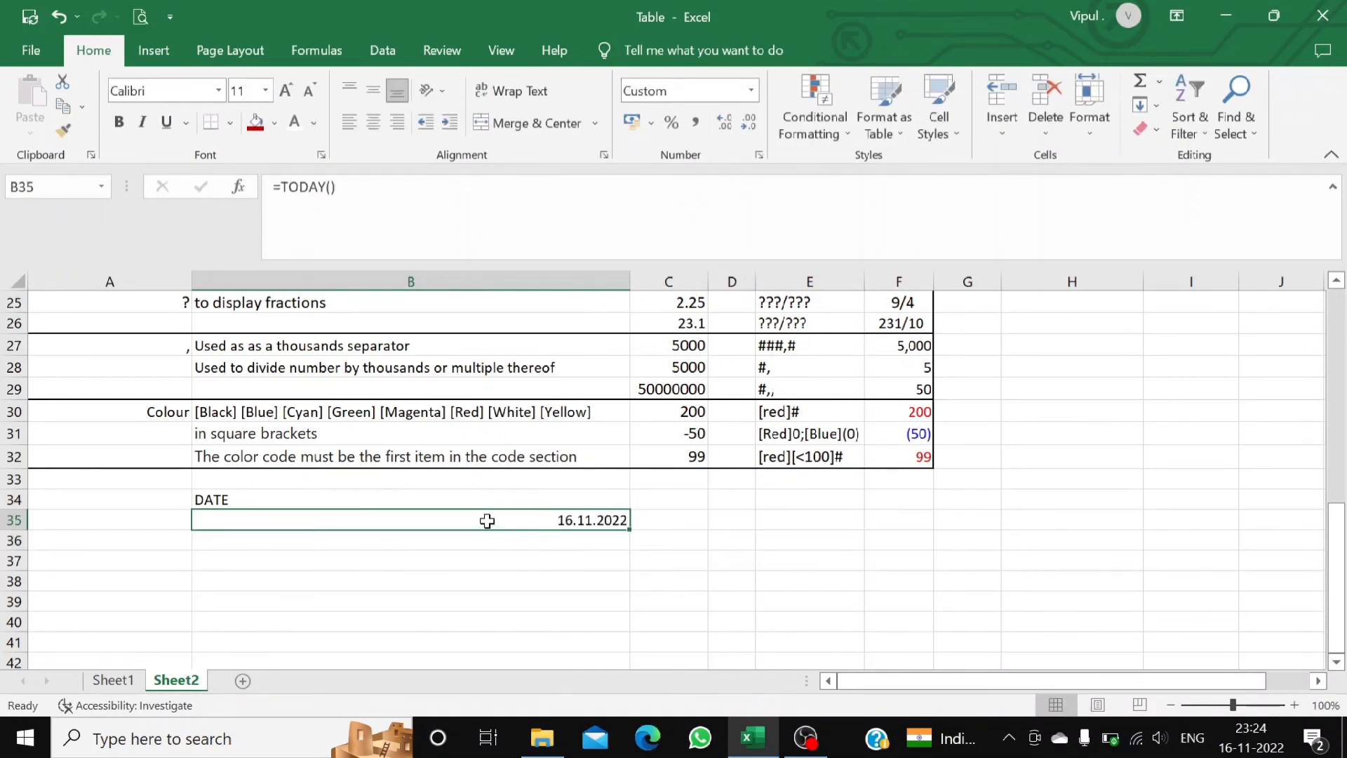
left_click(759, 158)
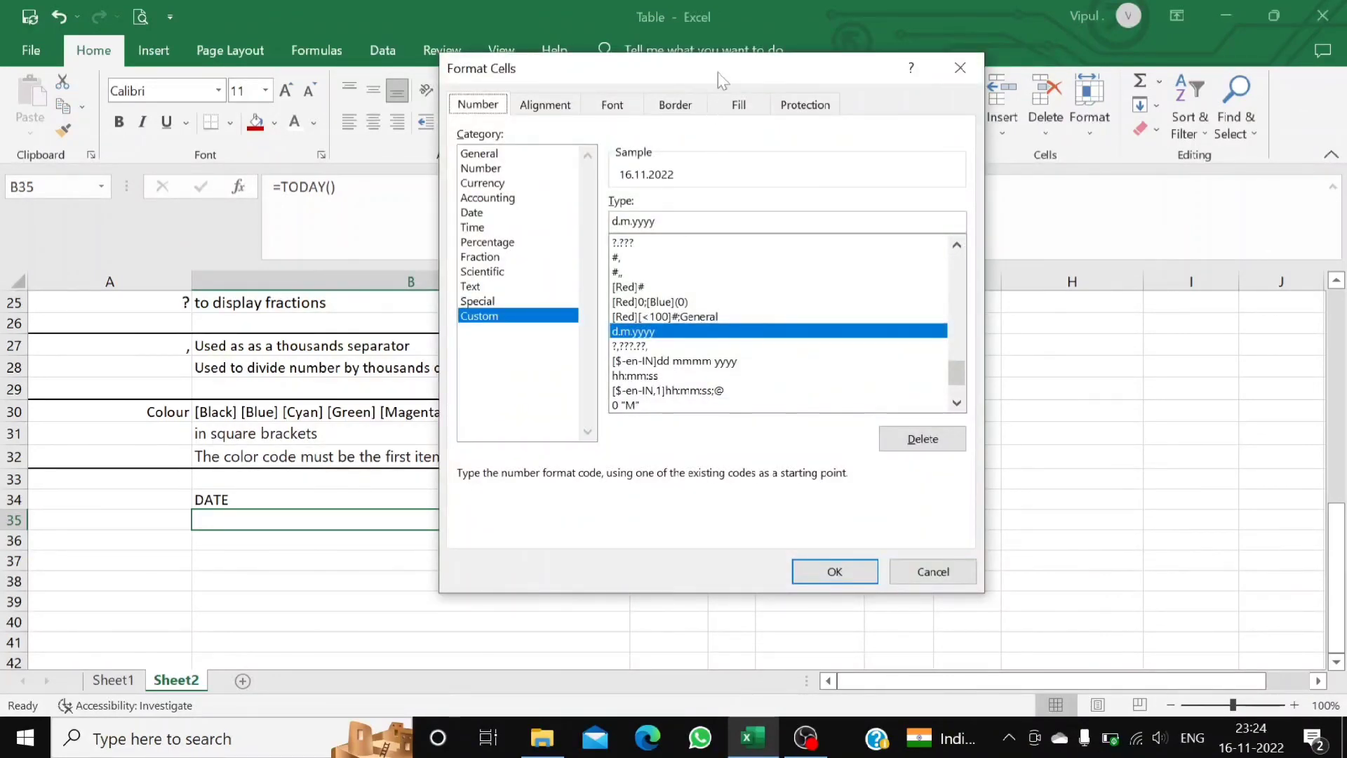
left_click_drag(720, 79, 1138, 55)
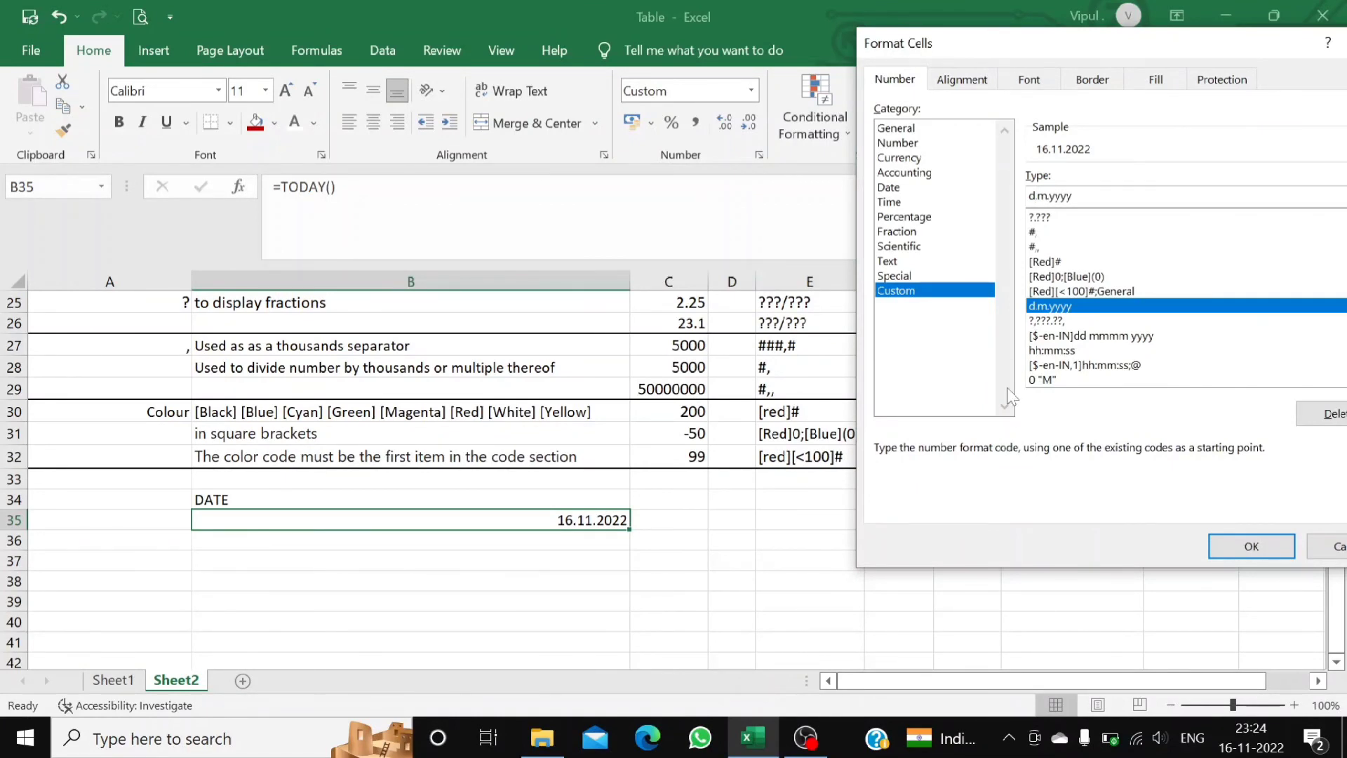
type("d")
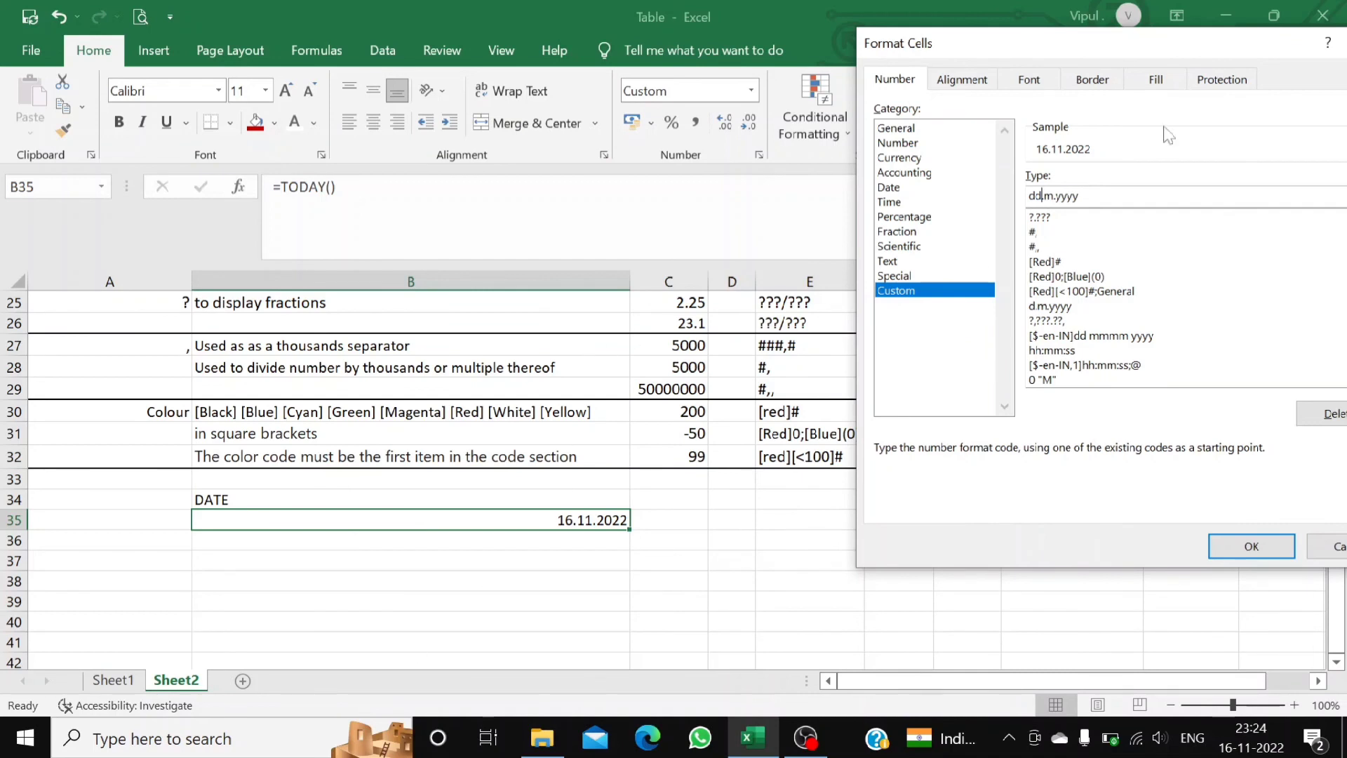
type("dd")
key("BackSpace")
key("BackSpace")
type("d")
type("d")
type("ddddd")
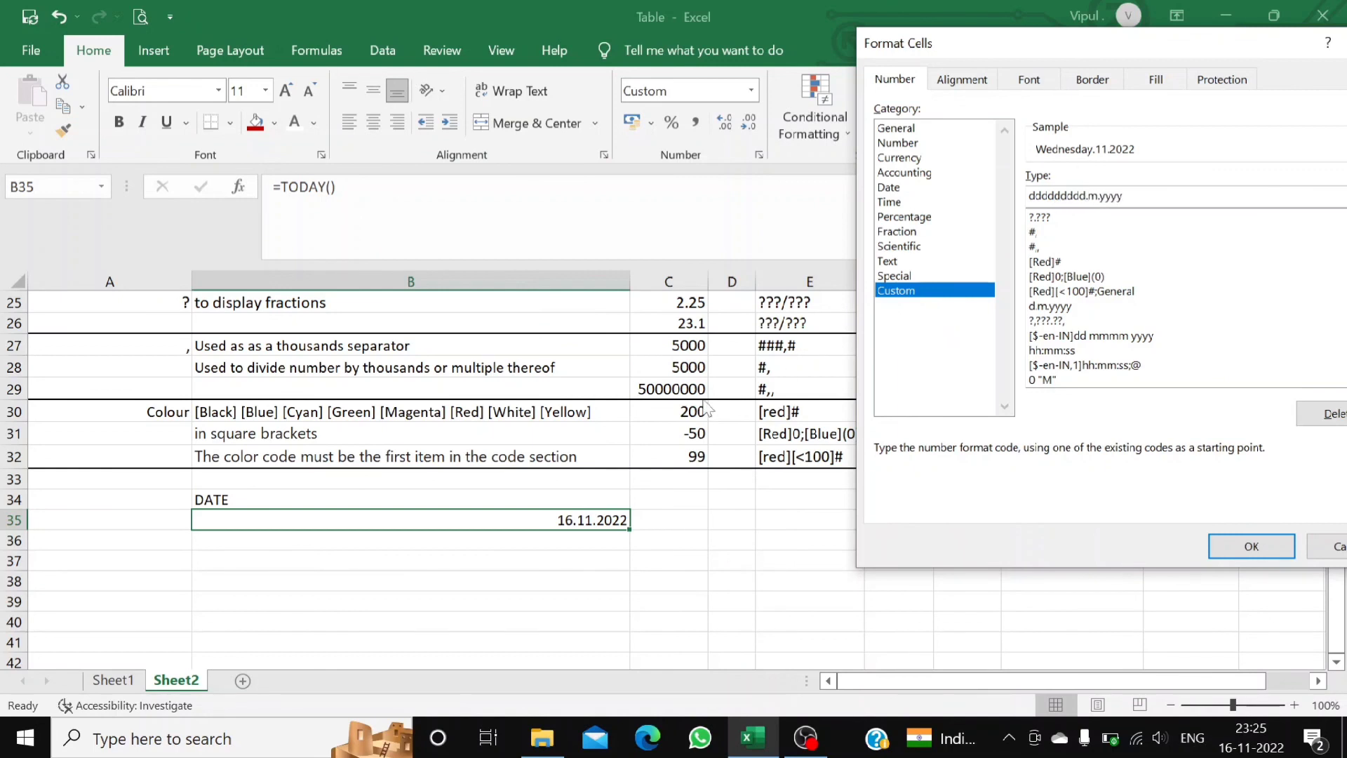
Replace the dot after the day code with a slash and write the month code as mmm followed by a slash.
key("Delete")
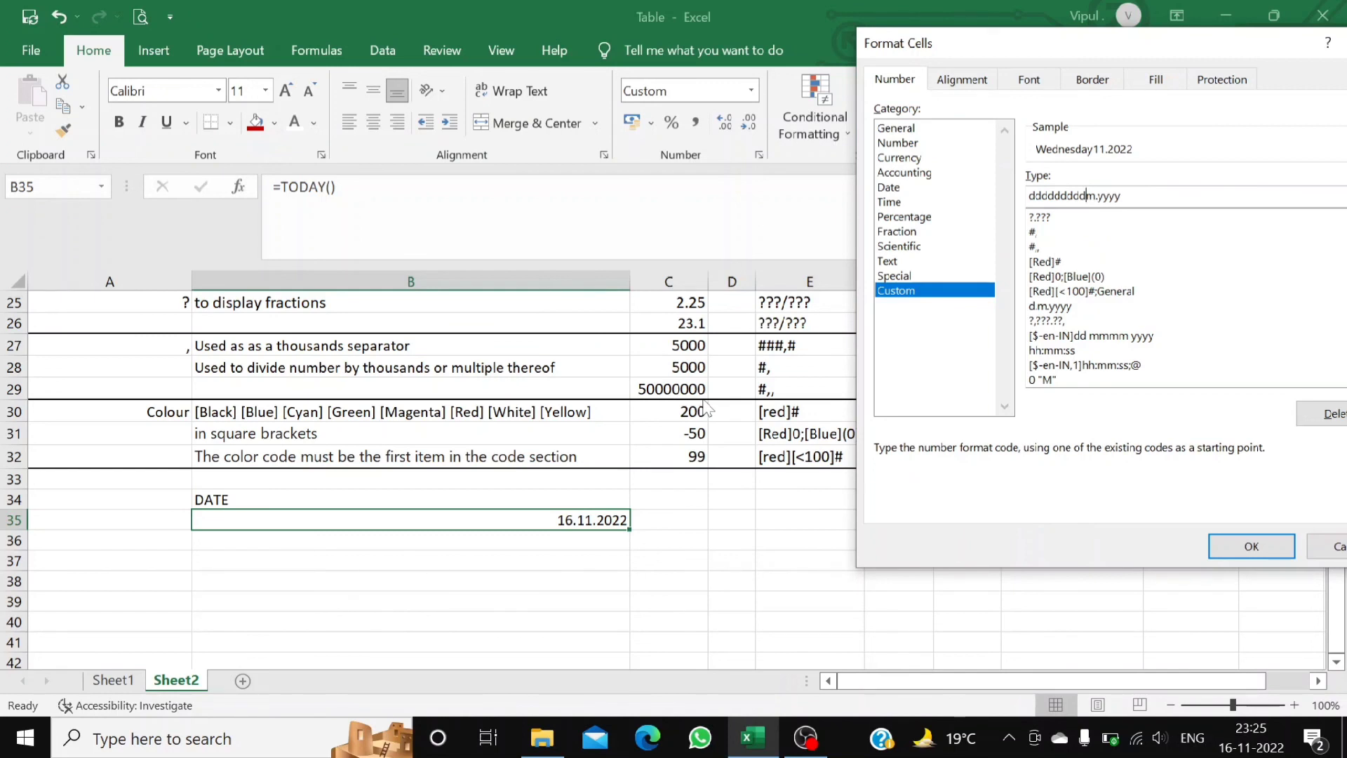
type("/")
key("BackSpace")
type("//")
key("Left")
type("mmm")
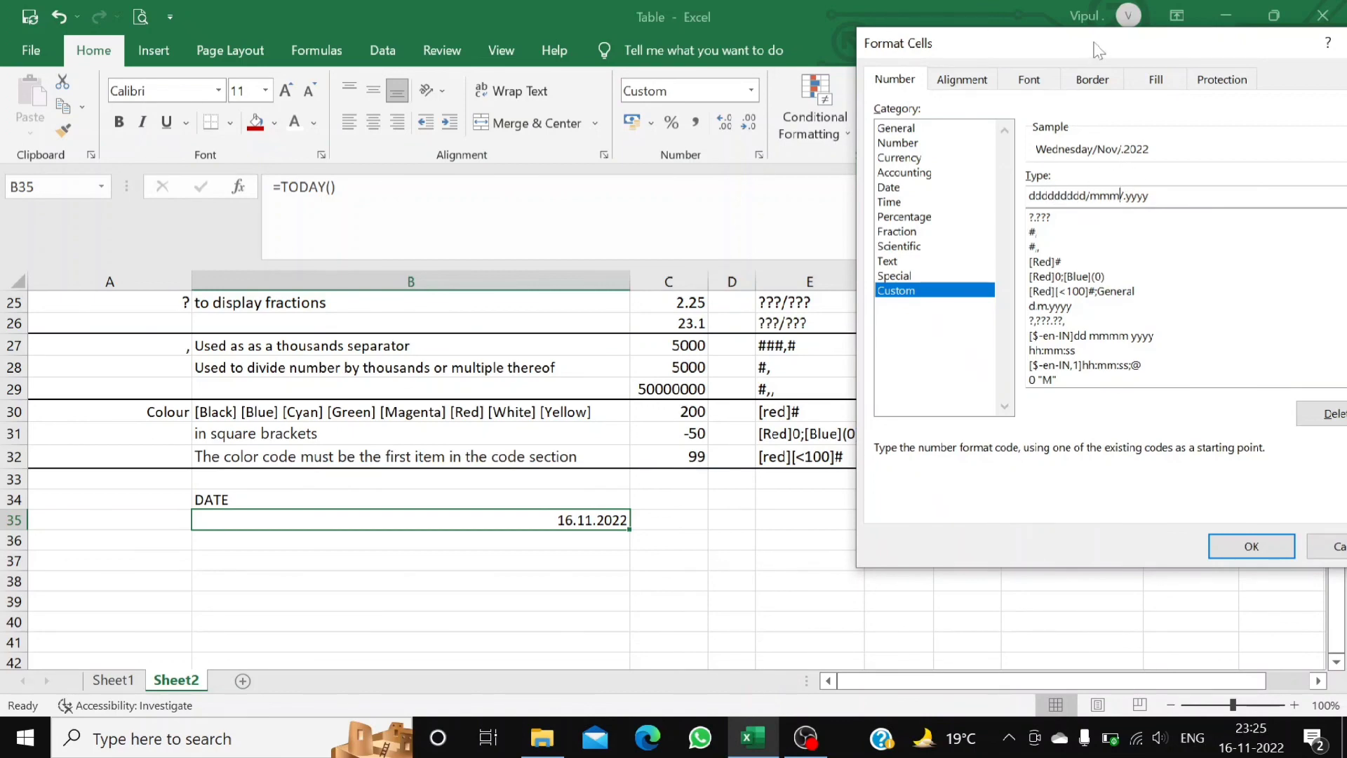
Move the Format Cells dialog fully into view and lengthen the month code to mmmm and beyond with repeated m characters.
left_click_drag(1098, 50, 881, 76)
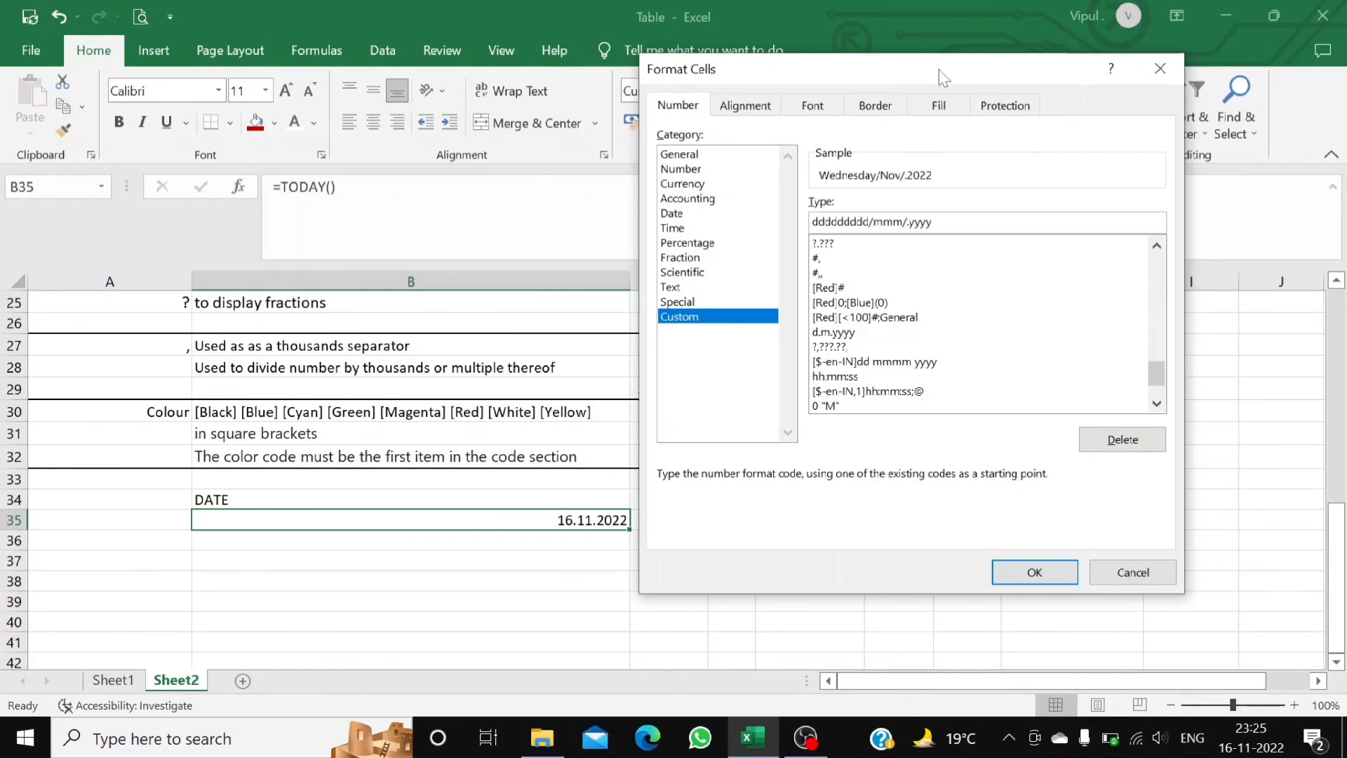
left_click_drag(939, 70, 1014, 34)
type("m")
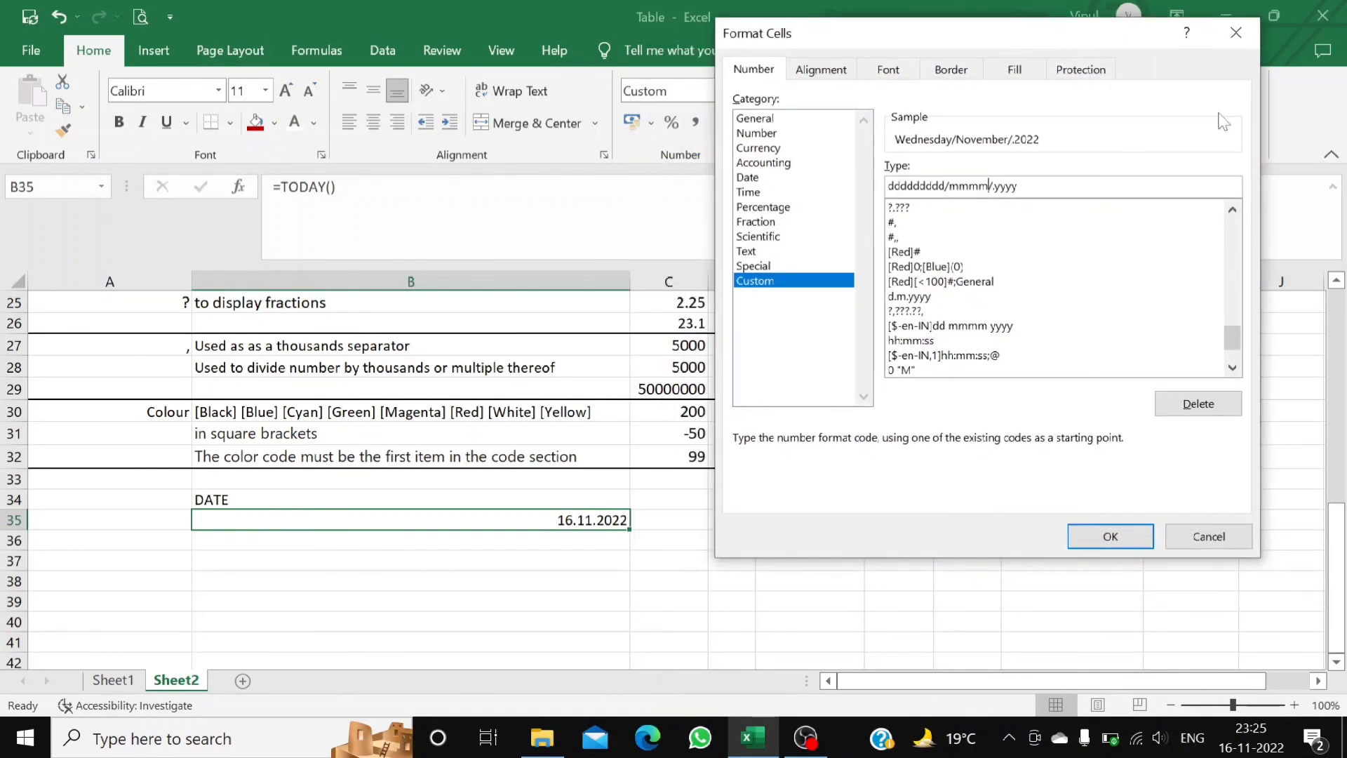
type("m")
type("m")
type("mmmmmm")
Shorten the month code in B35's custom date format to mm.
key("BackSpace")
key("BackSpace")
key("BackSpace")
key("BackSpace")
key("BackSpace")
key("BackSpace")
key("BackSpace")
key("BackSpace")
key("BackSpace")
key("BackSpace")
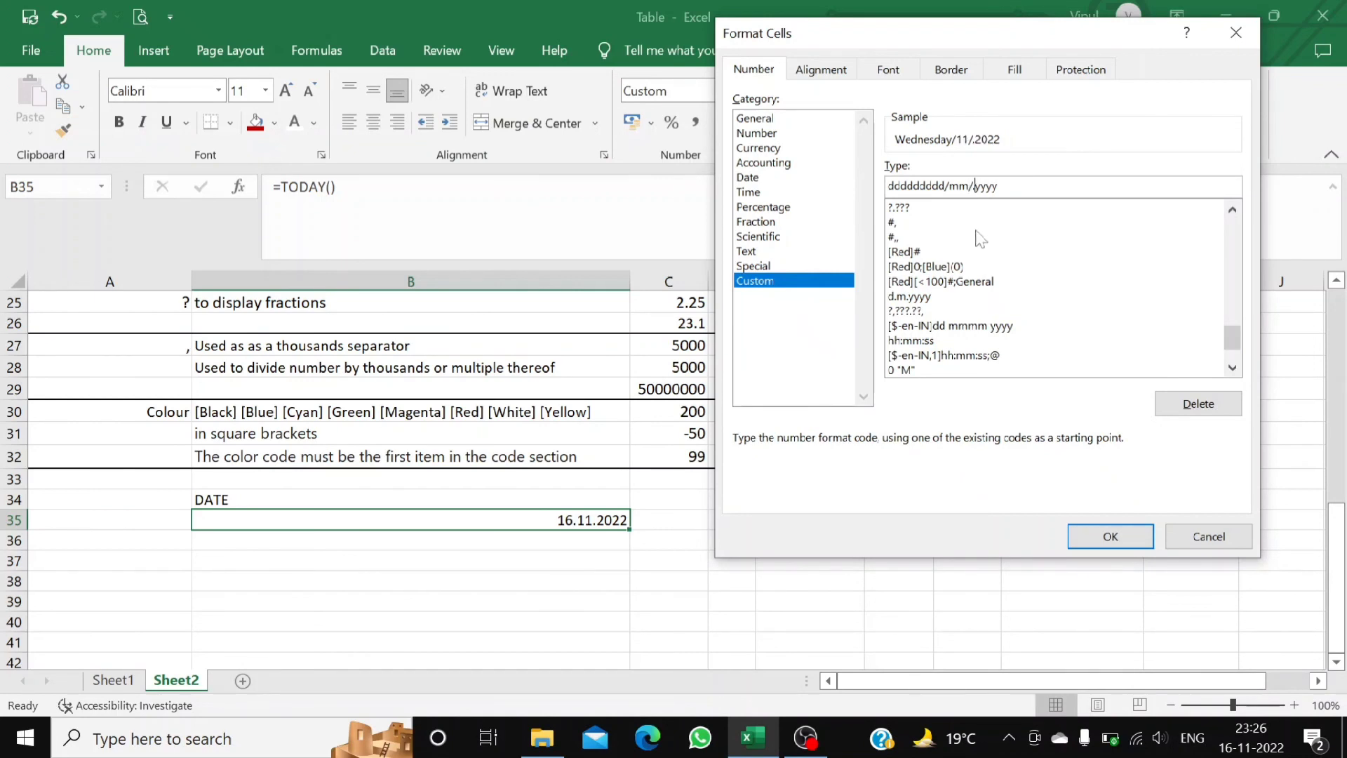
Remove the stray dot before the year, rewrite the year code with repeated y characters, and apply the date format to B35.
key("BackSpace")
key("BackSpace")
key("BackSpace")
type("yyyyyyyy")
left_click(1077, 539)
left_click(539, 561)
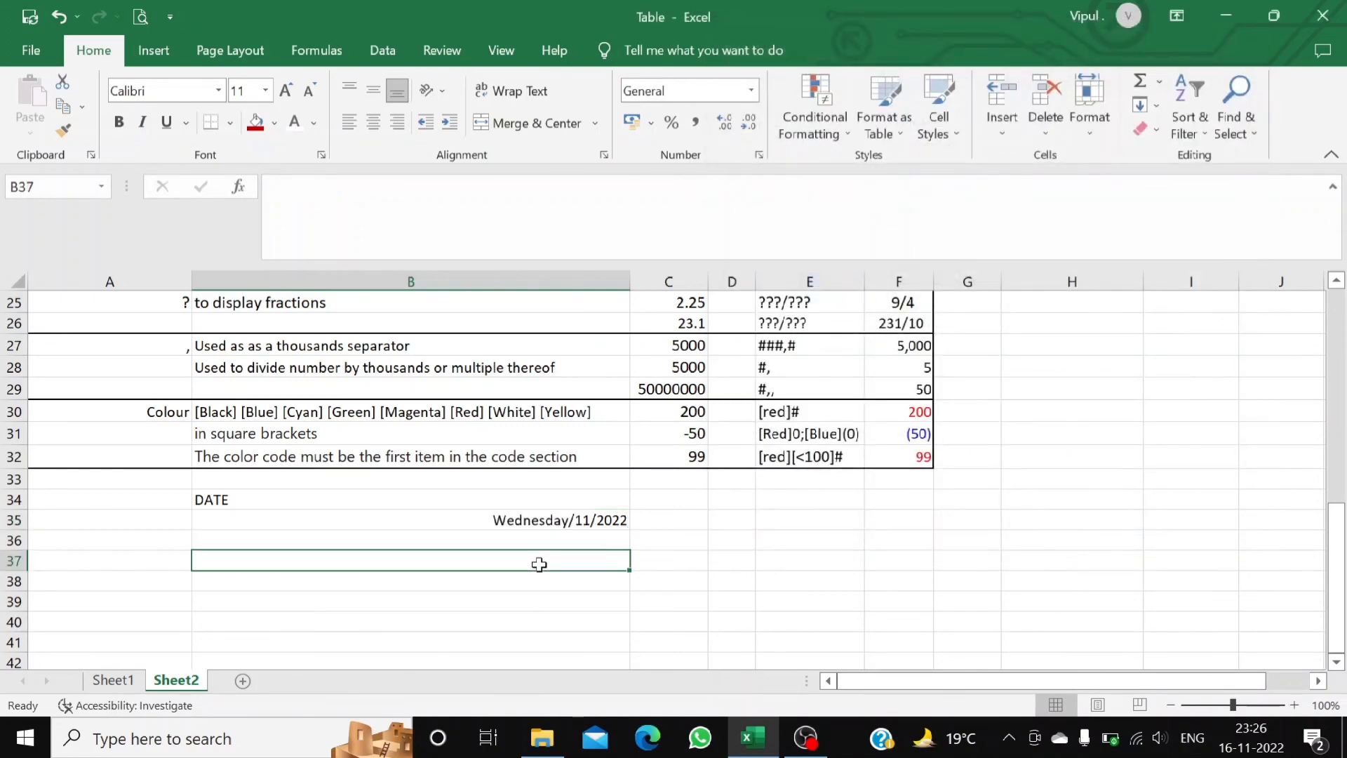
Review the whole custom formatting table once more, from its heading down to the formatted date in B35.
scroll(539, 564, "up", 4)
scroll(538, 564, "up", 4)
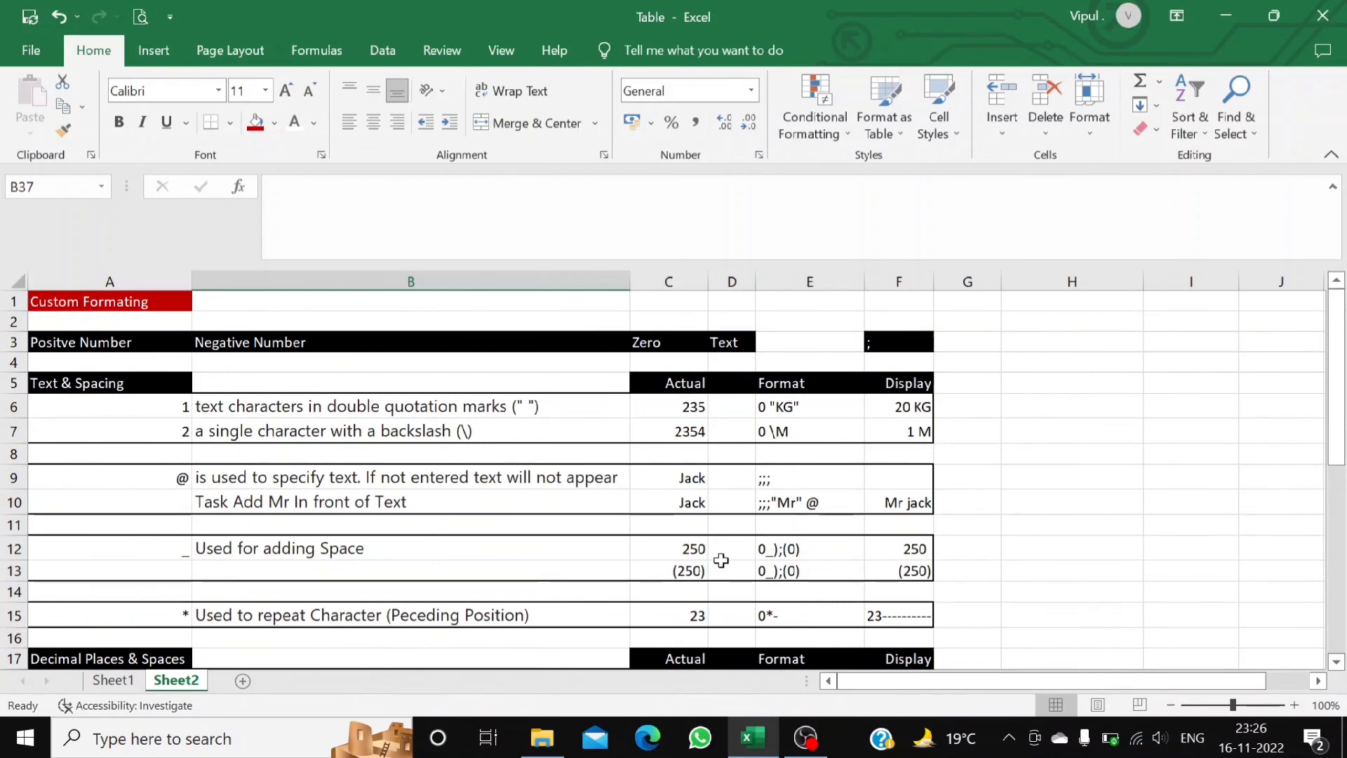
scroll(814, 456, "down", 6)
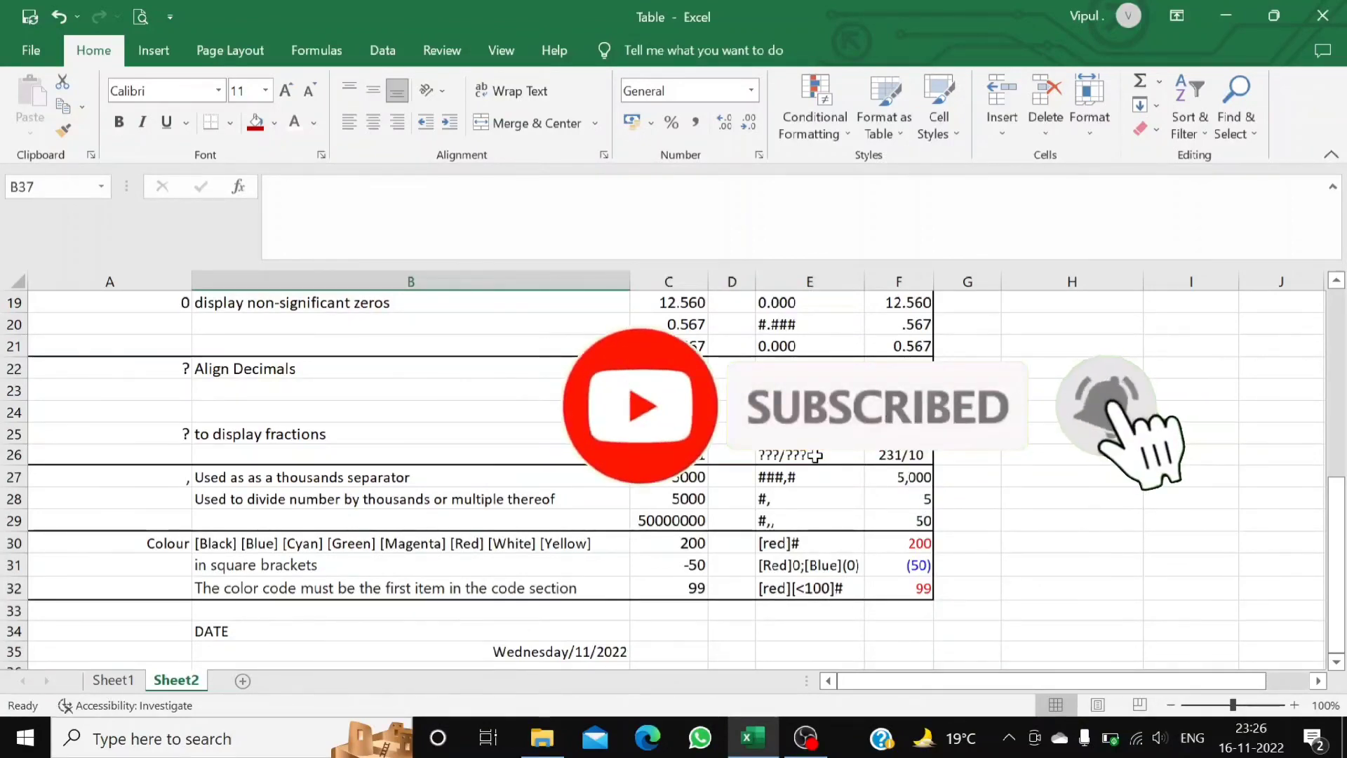
scroll(814, 456, "up", 3)
scroll(814, 457, "up", 3)
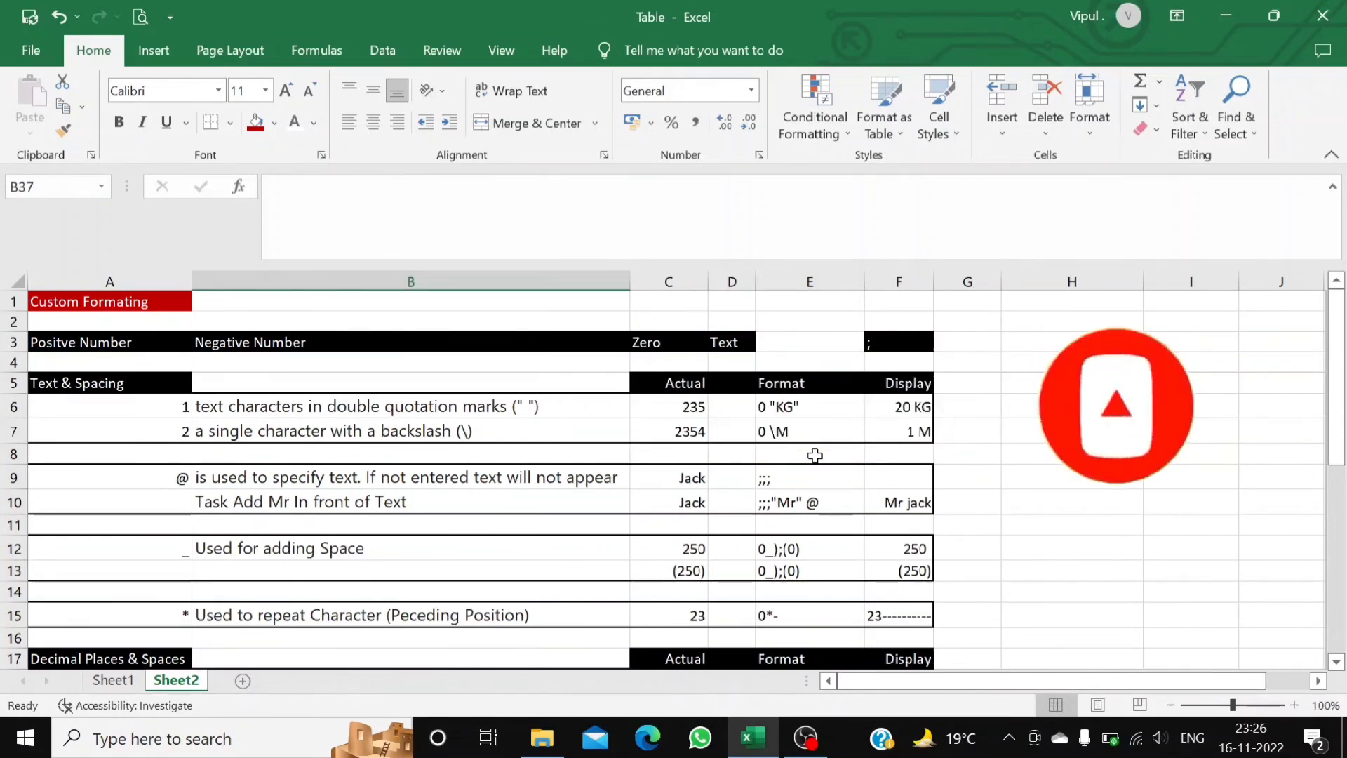
scroll(813, 456, "down", 2)
scroll(814, 456, "down", 7)
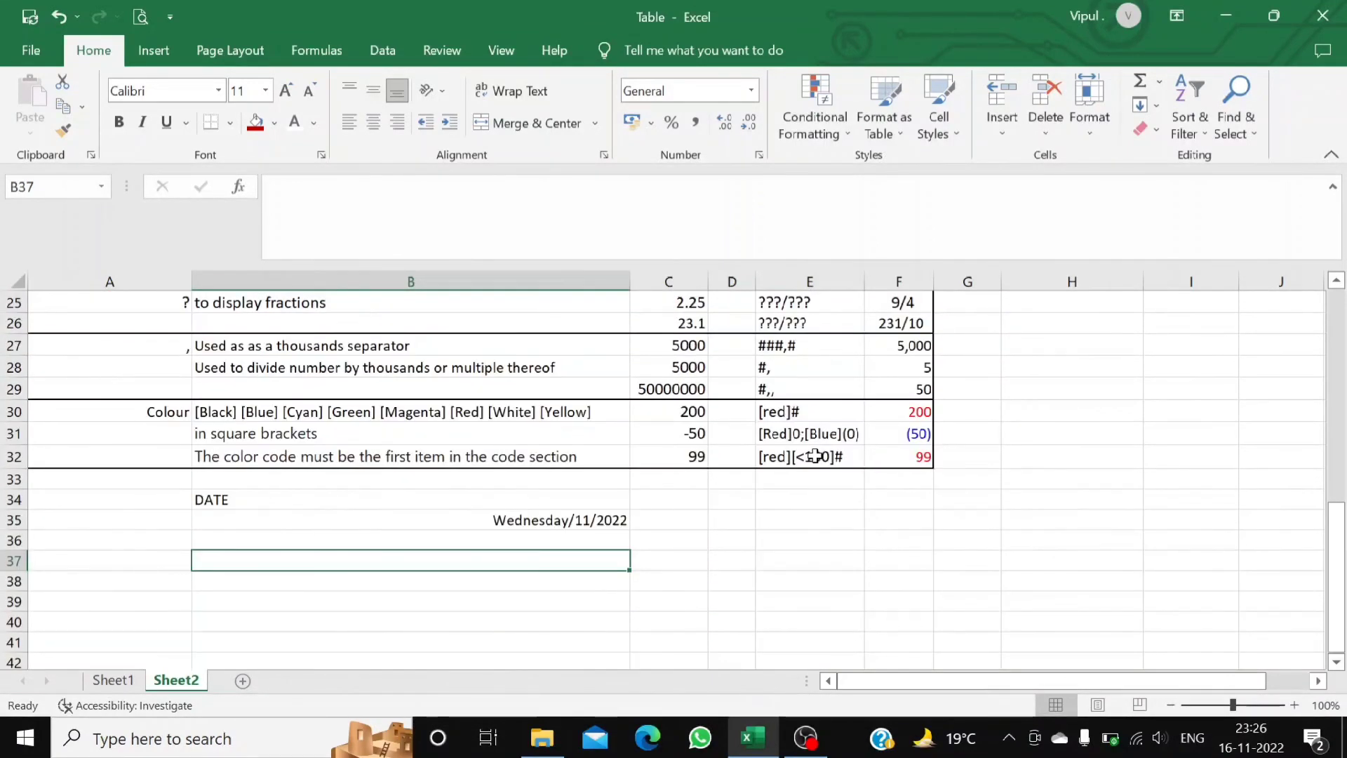